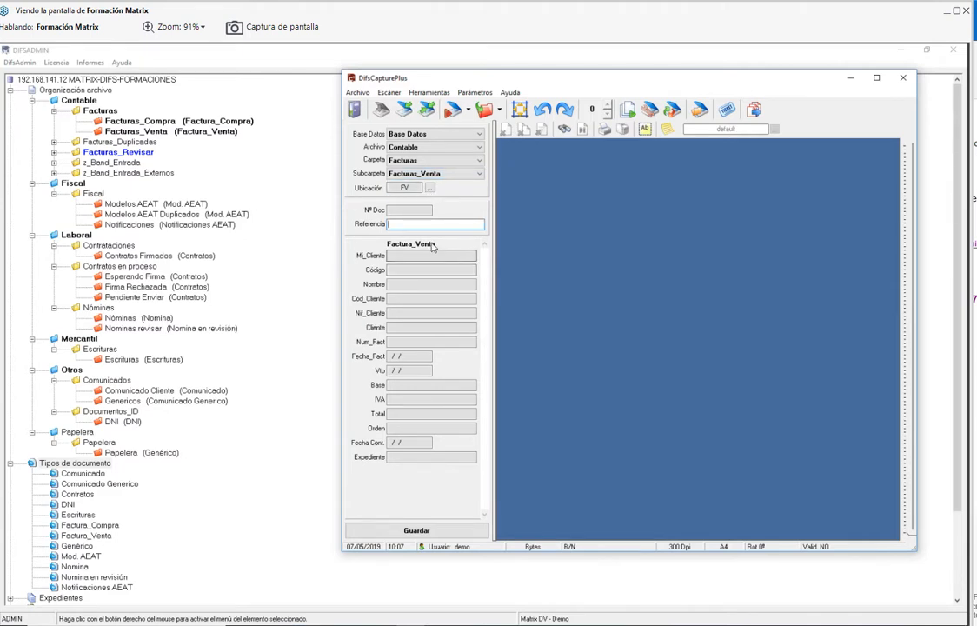
- Set the location code to ES in the capture form and go through the first Escrituras fields as far as Empresa
{"action": "left_click", "coordinate": [412, 327]}
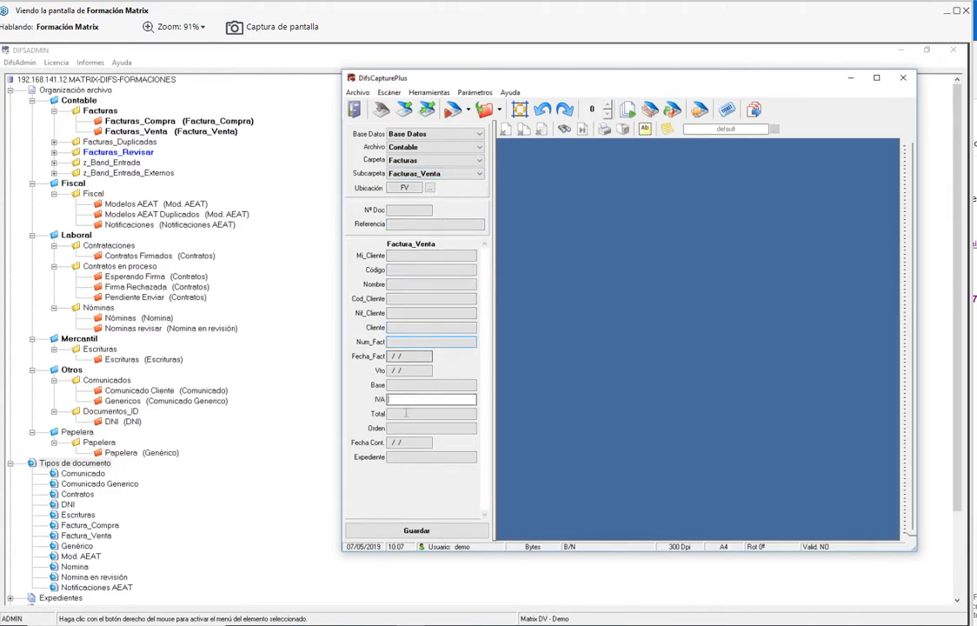
{"action": "left_click", "coordinate": [402, 443]}
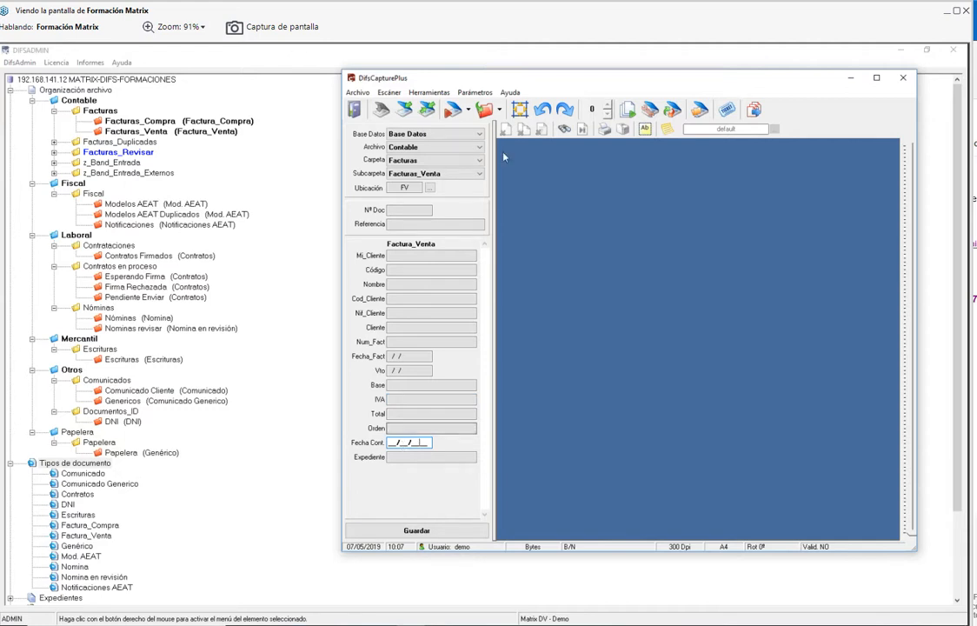
{"action": "left_click", "coordinate": [410, 188]}
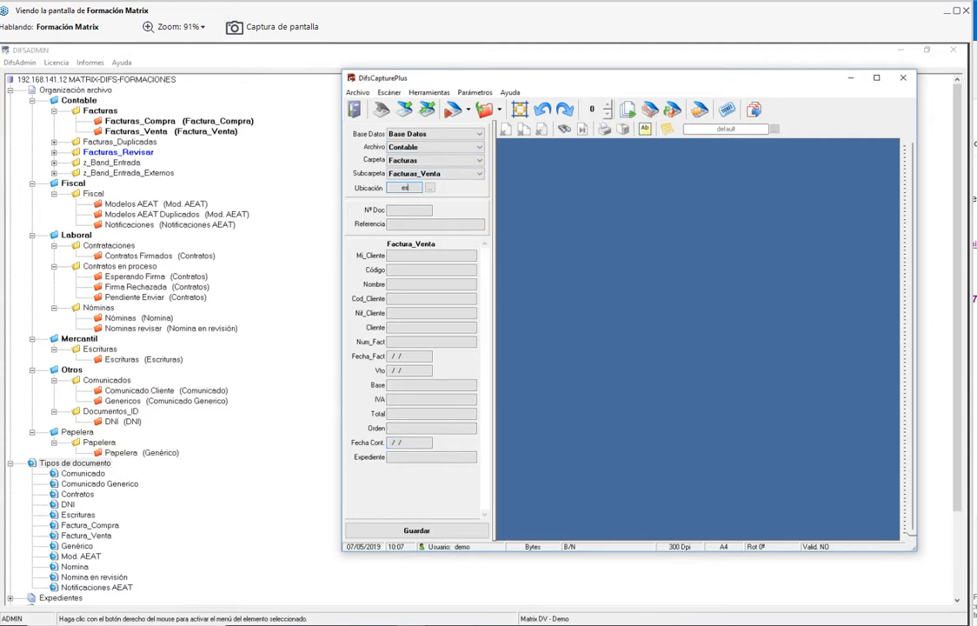
{"action": "type", "text": "ES"}
{"action": "key", "text": "Tab"}
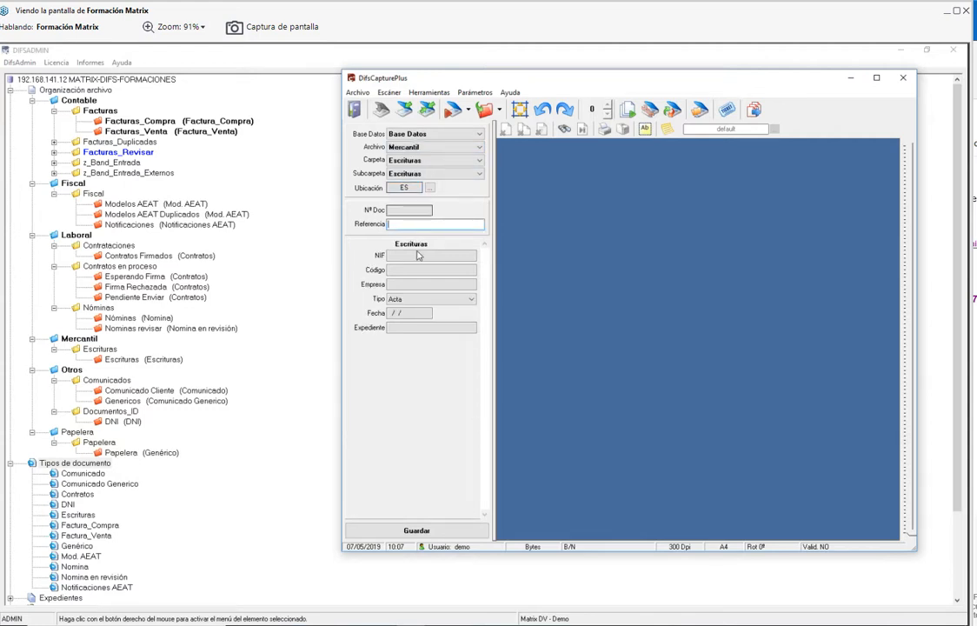
{"action": "key", "text": "Tab"}
{"action": "key", "text": "Tab"}
{"action": "key", "text": "Tab"}
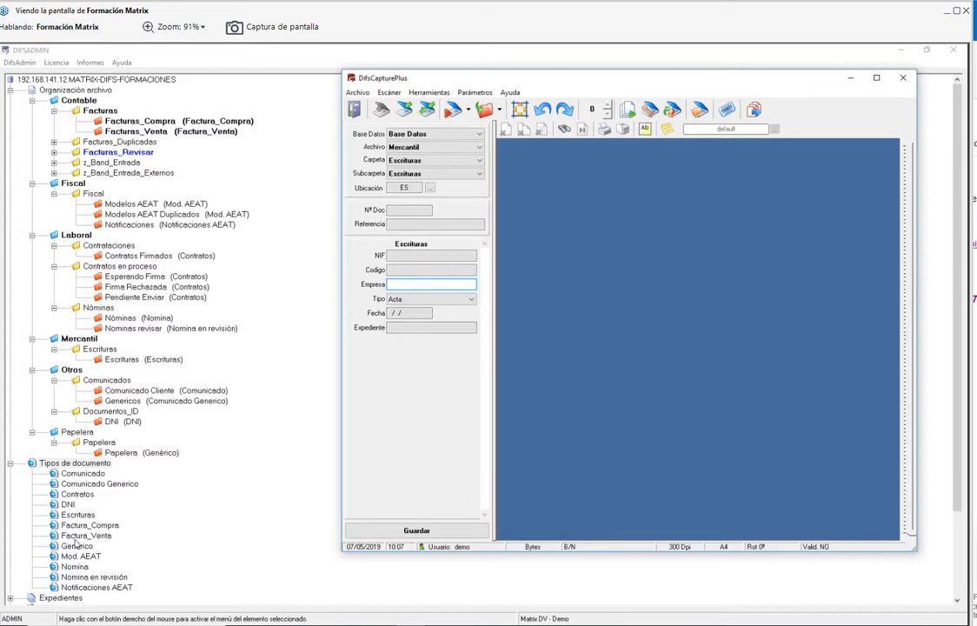
- Select the Escrituras document type in DifsAdmin, then return to DifsCapturePlus and view the choices of its Tipo field
{"action": "left_click", "coordinate": [70, 458]}
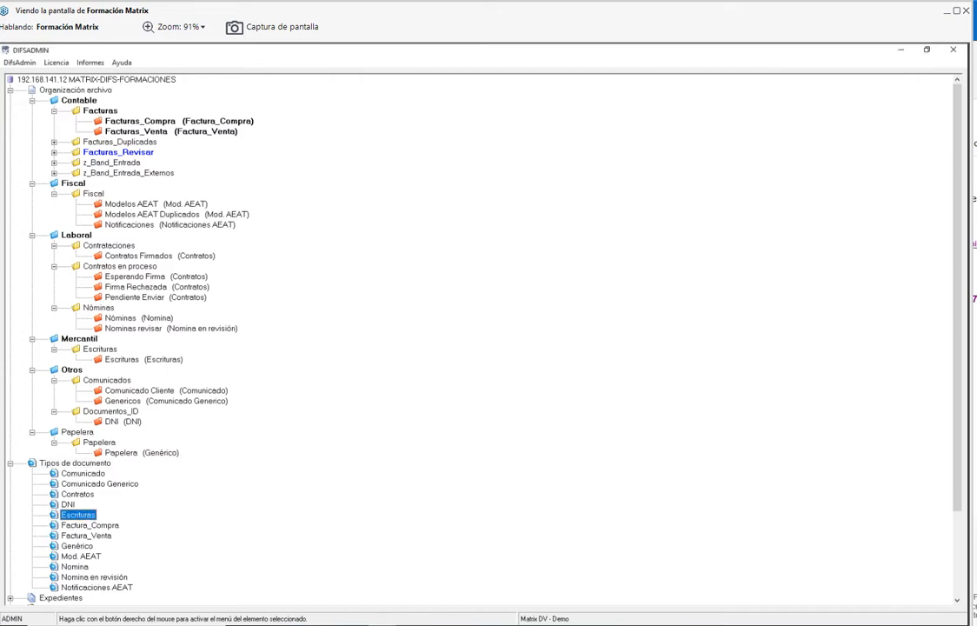
{"action": "left_click", "coordinate": [381, 624]}
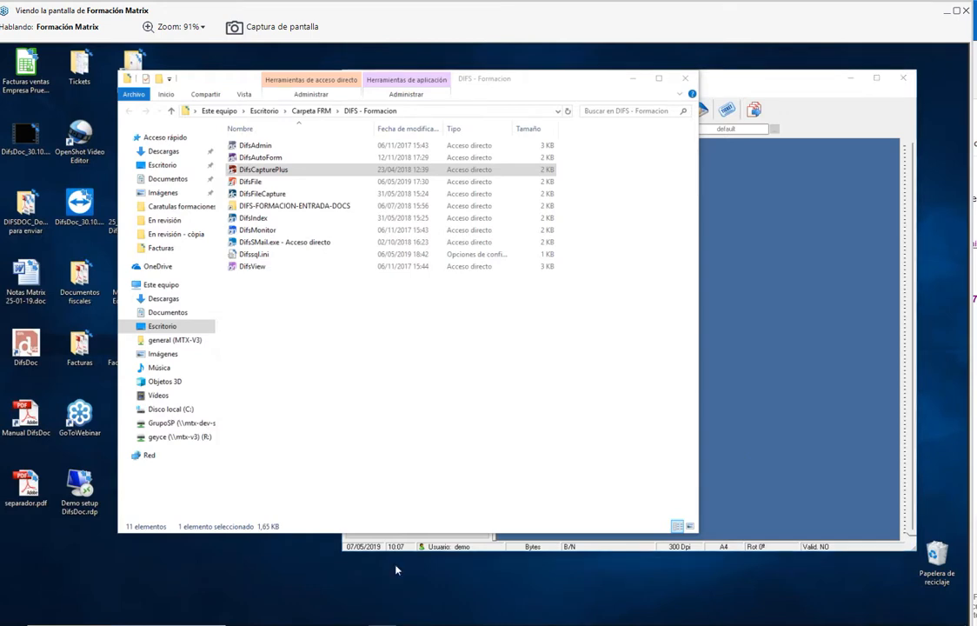
{"action": "left_click", "coordinate": [380, 624]}
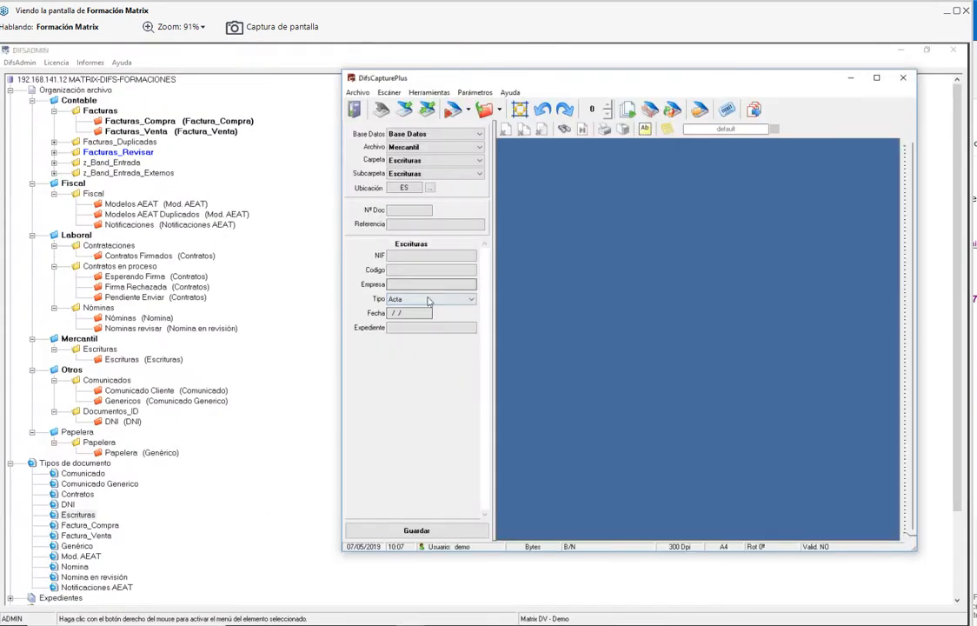
{"action": "left_click", "coordinate": [435, 299]}
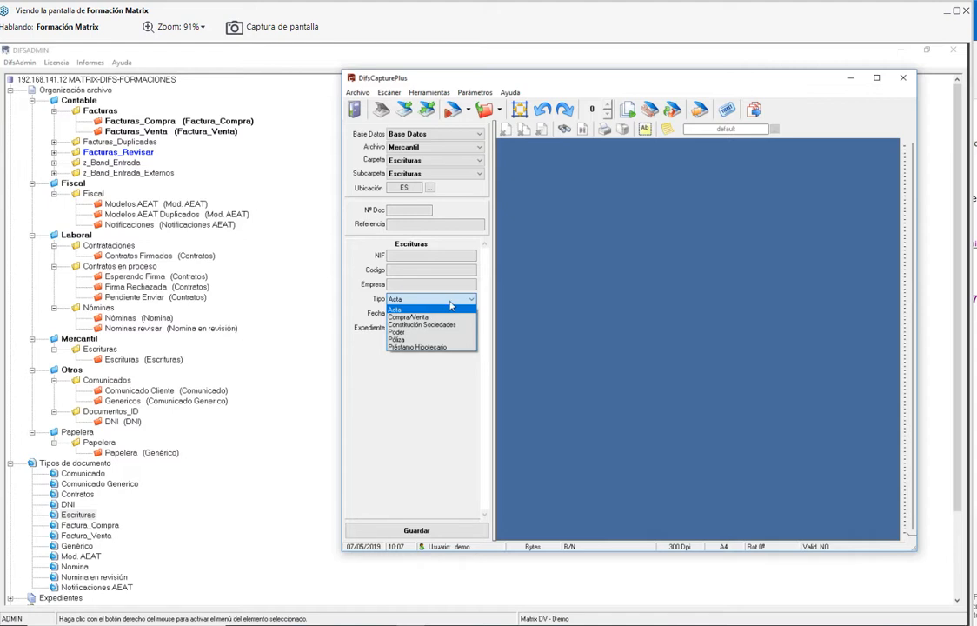
{"action": "left_click", "coordinate": [450, 305]}
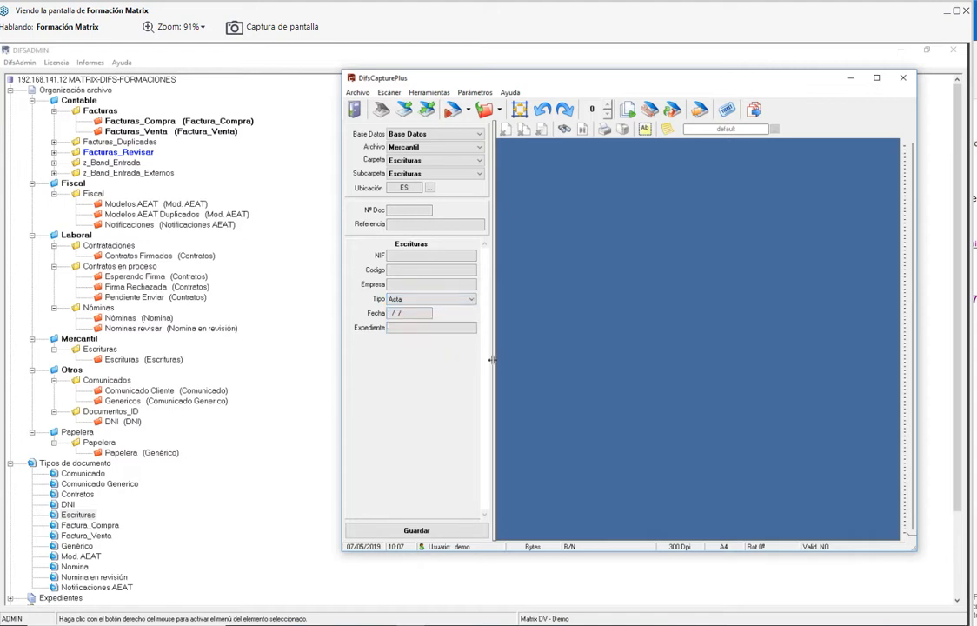
- Switch to DifsAdmin, open the Escrituras document type and review the data types offered for NIF, keeping Alfanumérico
{"action": "left_click", "coordinate": [849, 80]}
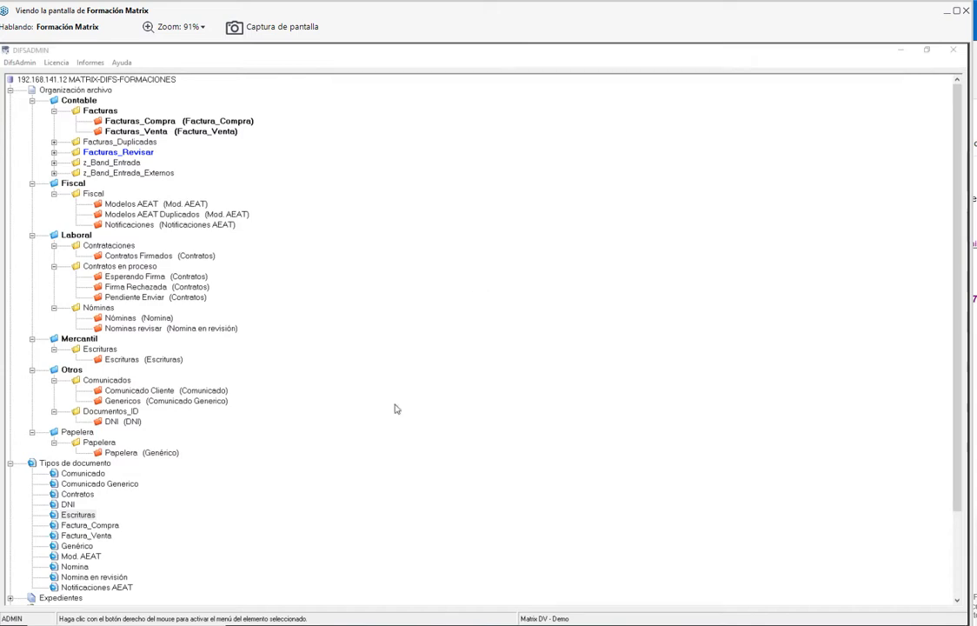
{"action": "double_click", "coordinate": [77, 516]}
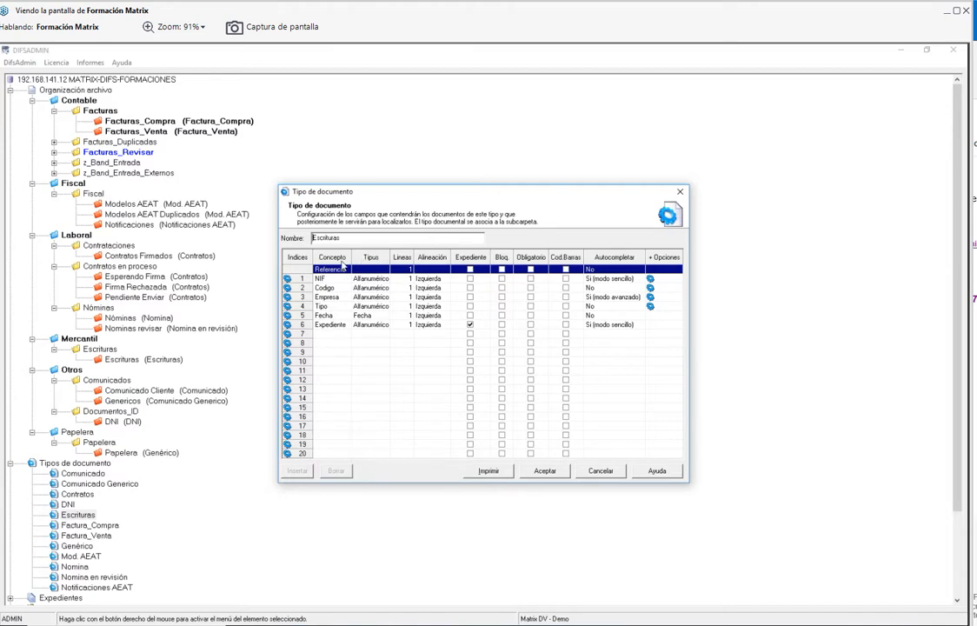
{"action": "left_click", "coordinate": [371, 278]}
{"action": "left_click", "coordinate": [384, 278]}
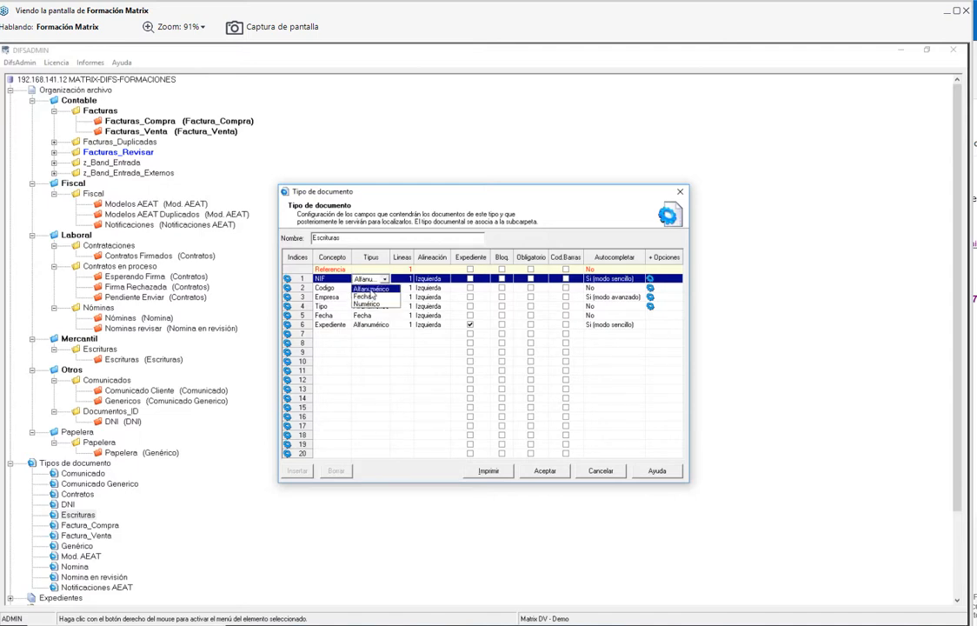
{"action": "left_click", "coordinate": [370, 289]}
- View the data types available for the Empresa index without changing its type
{"action": "left_click", "coordinate": [364, 324]}
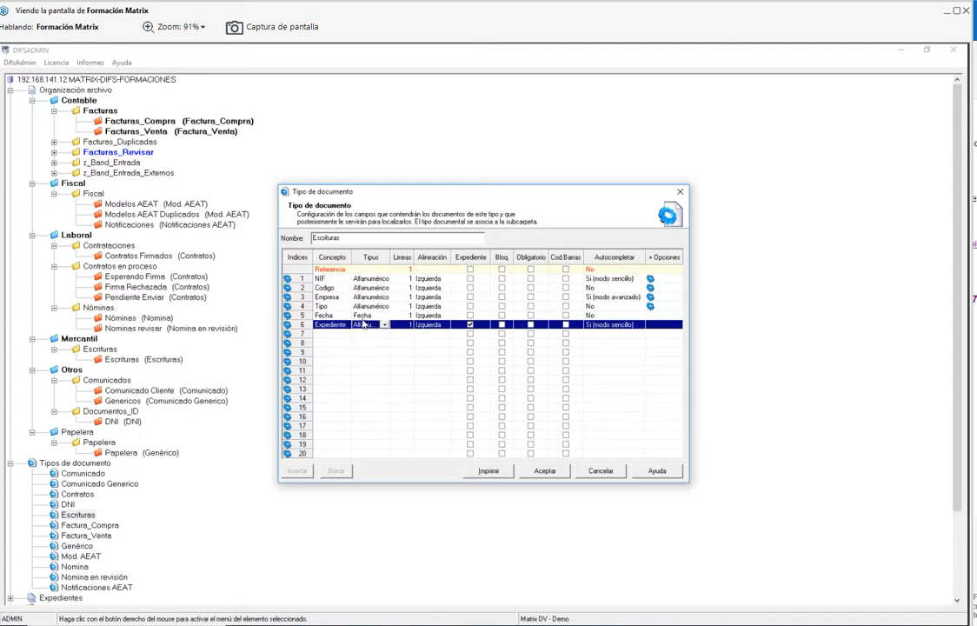
{"action": "key", "text": "Up"}
{"action": "key", "text": "Up"}
{"action": "key", "text": "Up"}
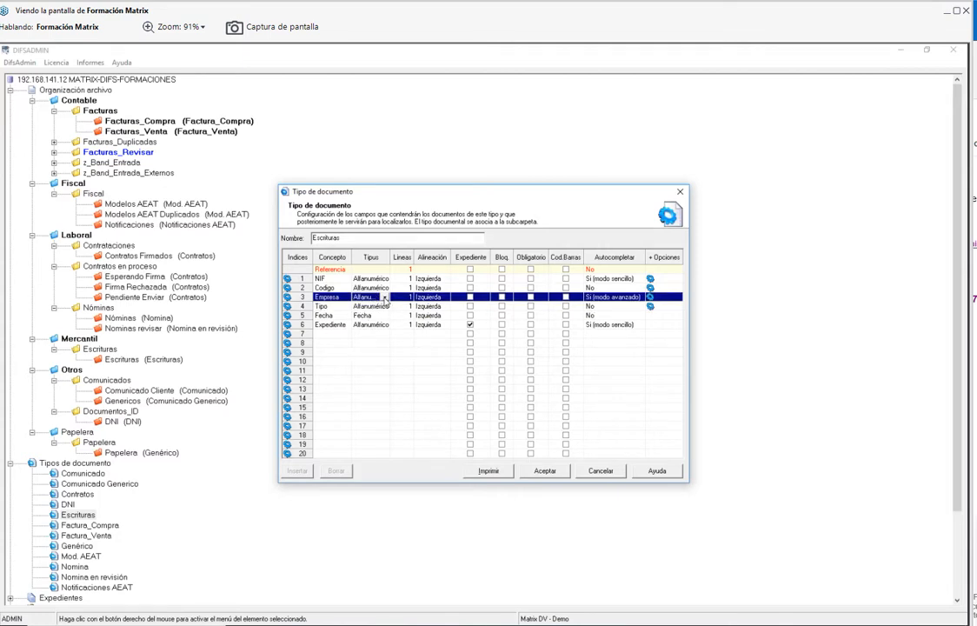
{"action": "left_click", "coordinate": [384, 297]}
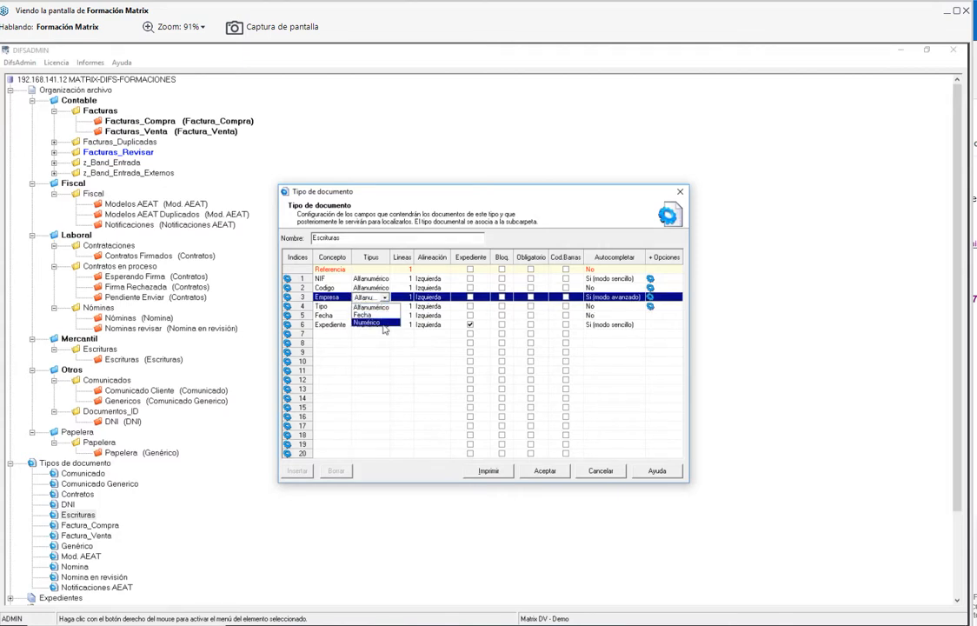
{"action": "key", "text": "Up"}
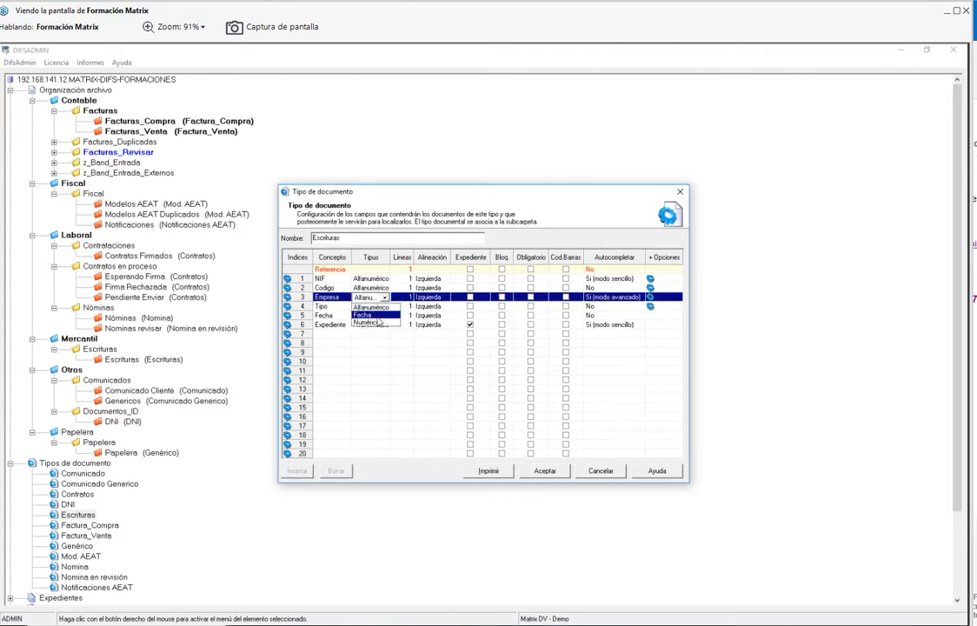
{"action": "key", "text": "Escape"}
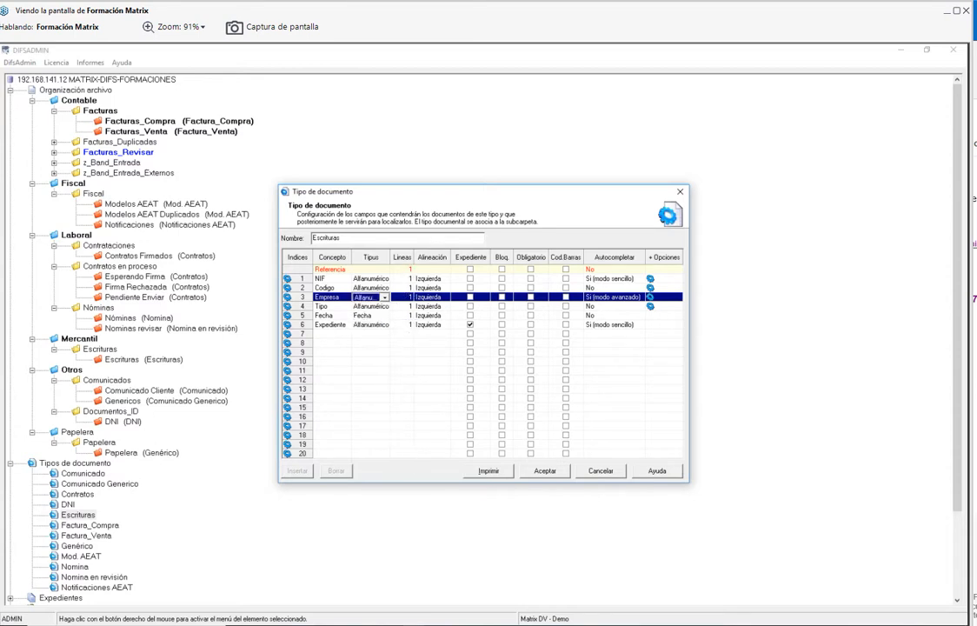
- Switch to DifsCapturePlus and go through the Escrituras form fields from NIF to Expediente, comparing the text, list and date entries
{"action": "left_click", "coordinate": [414, 624]}
{"action": "left_click", "coordinate": [434, 257]}
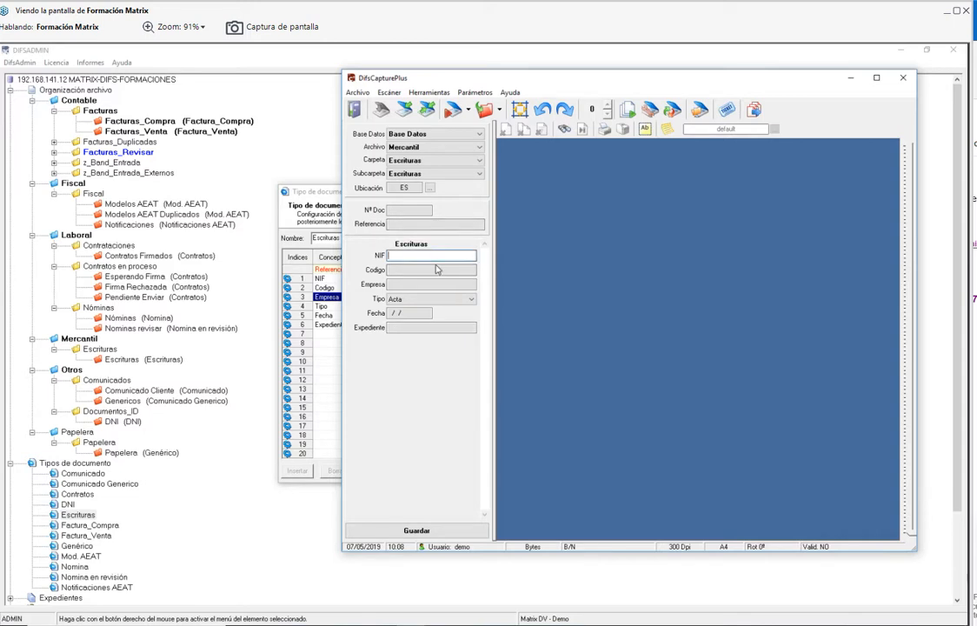
{"action": "left_click", "coordinate": [426, 272]}
{"action": "left_click", "coordinate": [428, 285]}
{"action": "left_click", "coordinate": [429, 299]}
{"action": "left_click", "coordinate": [430, 305]}
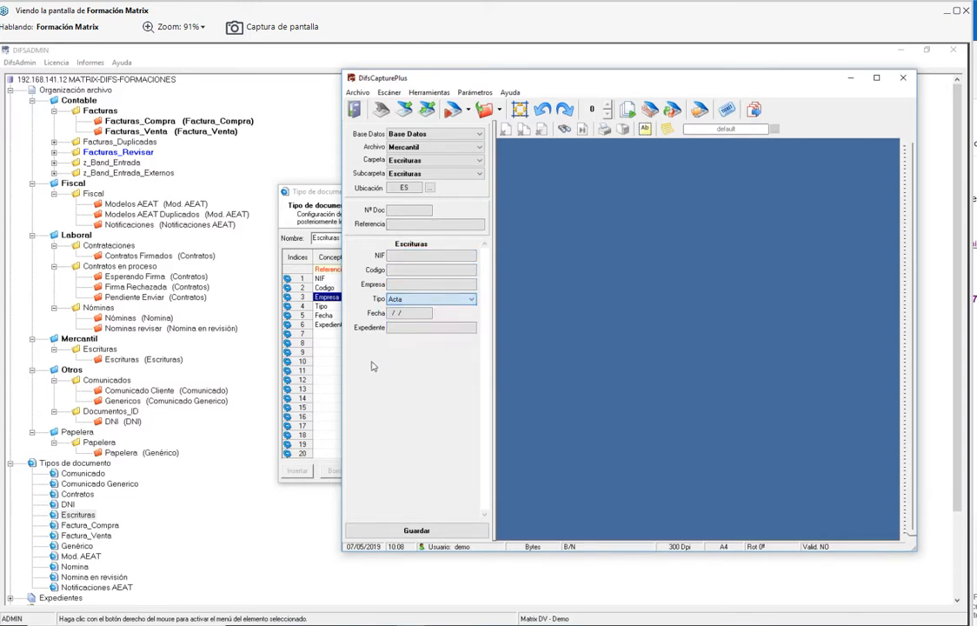
{"action": "left_click", "coordinate": [396, 325]}
{"action": "left_click", "coordinate": [397, 315]}
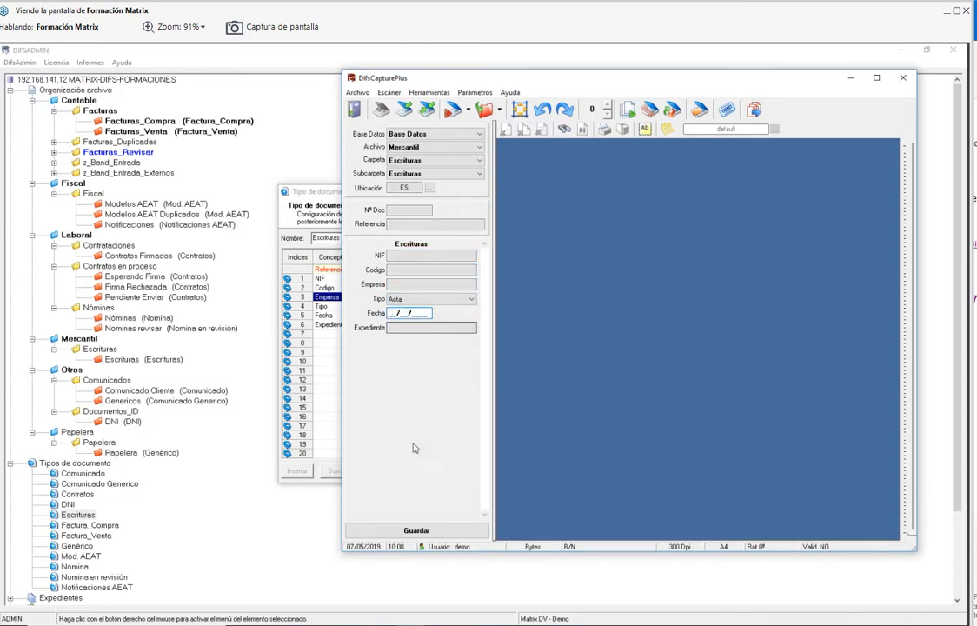
{"action": "left_click", "coordinate": [426, 329]}
- Set the capture archive to Papelera, check the Descripción field of its Genérico form, and put the capture window away
{"action": "left_click", "coordinate": [479, 147]}
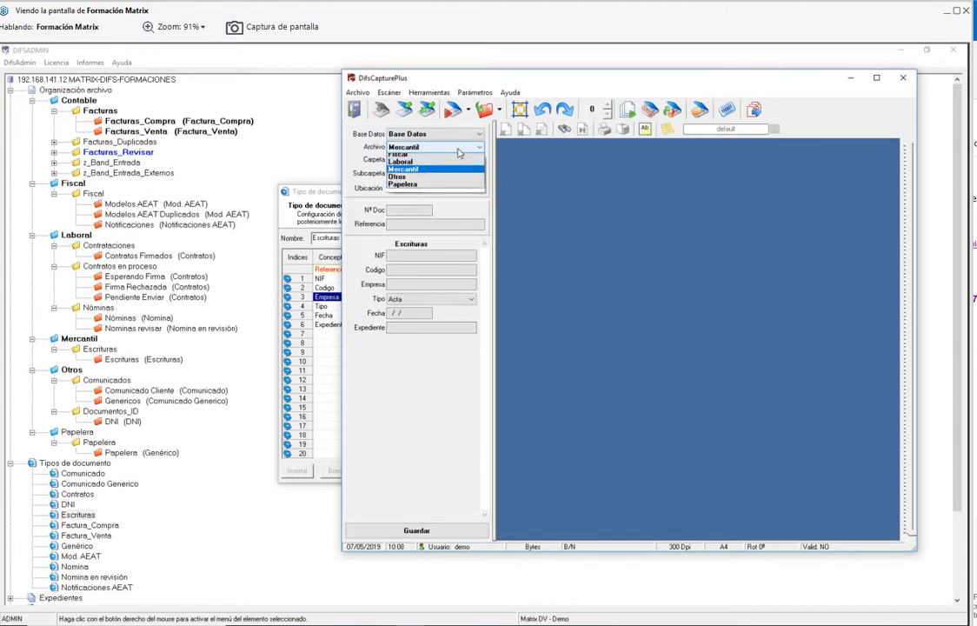
{"action": "left_click", "coordinate": [405, 190]}
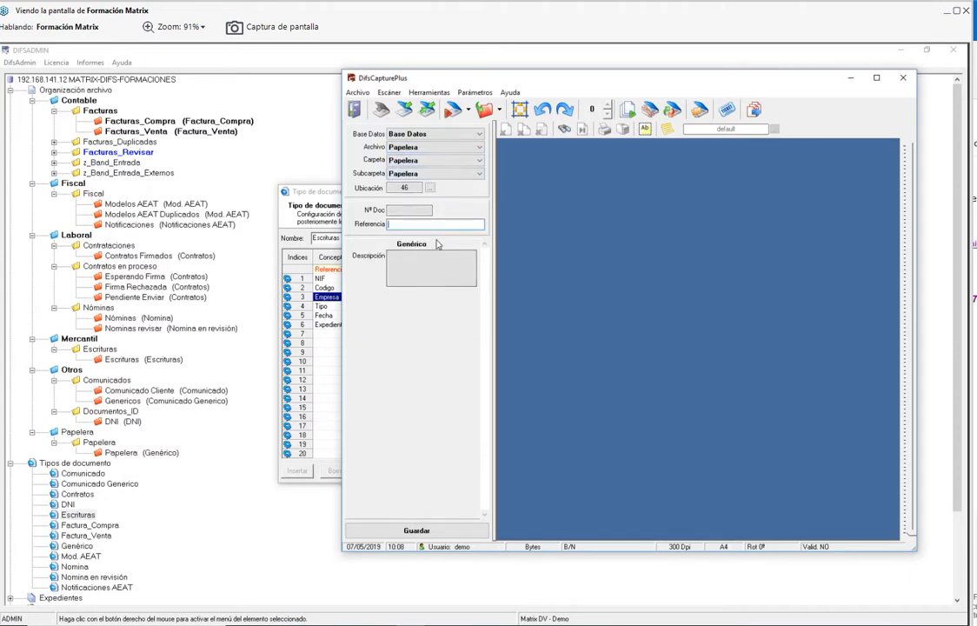
{"action": "left_click", "coordinate": [432, 256]}
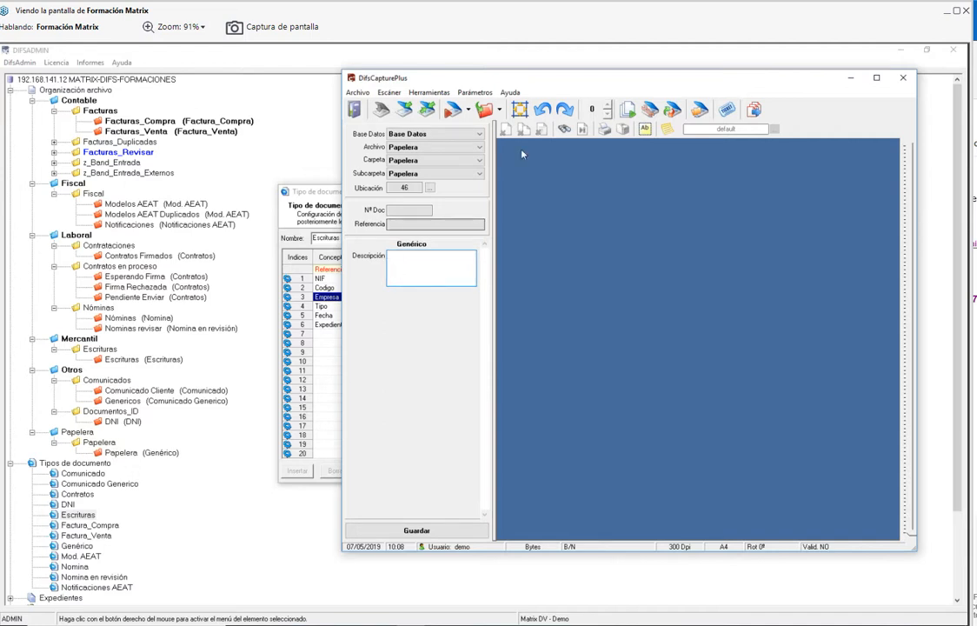
{"action": "left_click_drag", "start_coordinate": [521, 78], "coordinate": [674, 107]}
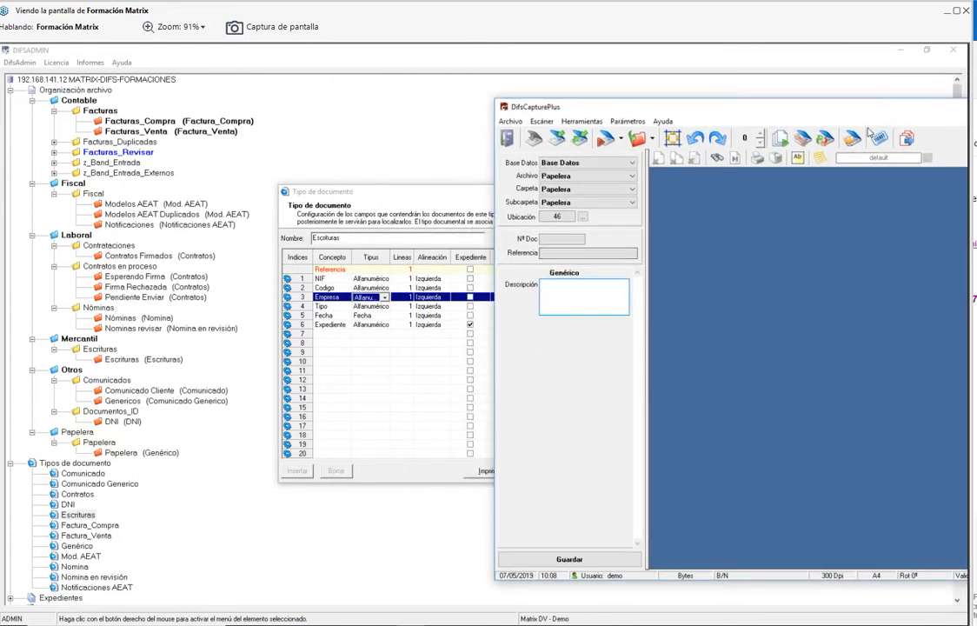
{"action": "left_click_drag", "start_coordinate": [795, 106], "coordinate": [521, 119]}
{"action": "left_click", "coordinate": [730, 119]}
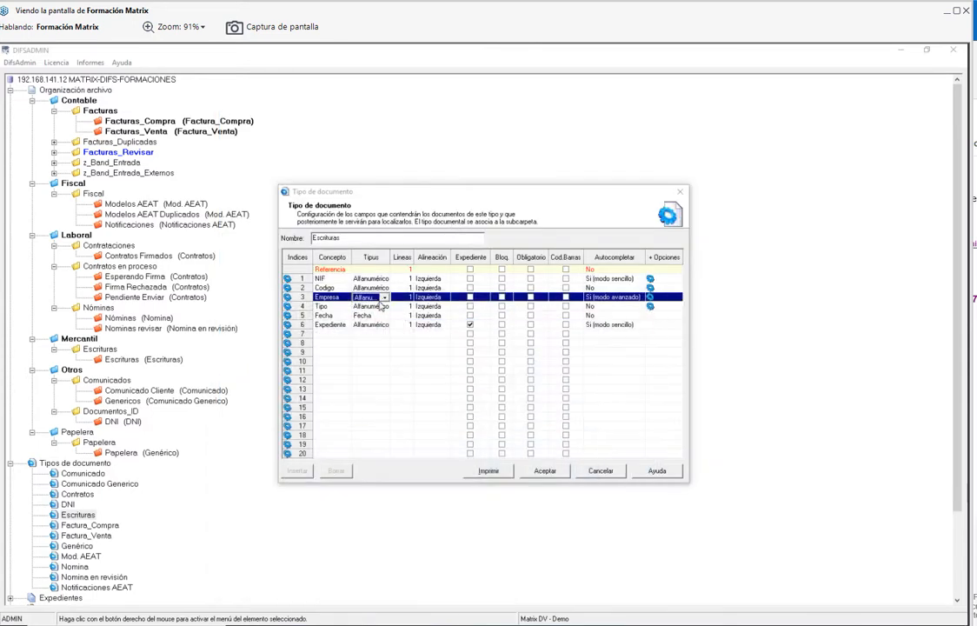
- View the line counts available for the Empresa index, then cancel out of the Escrituras document type
{"action": "left_click", "coordinate": [402, 299]}
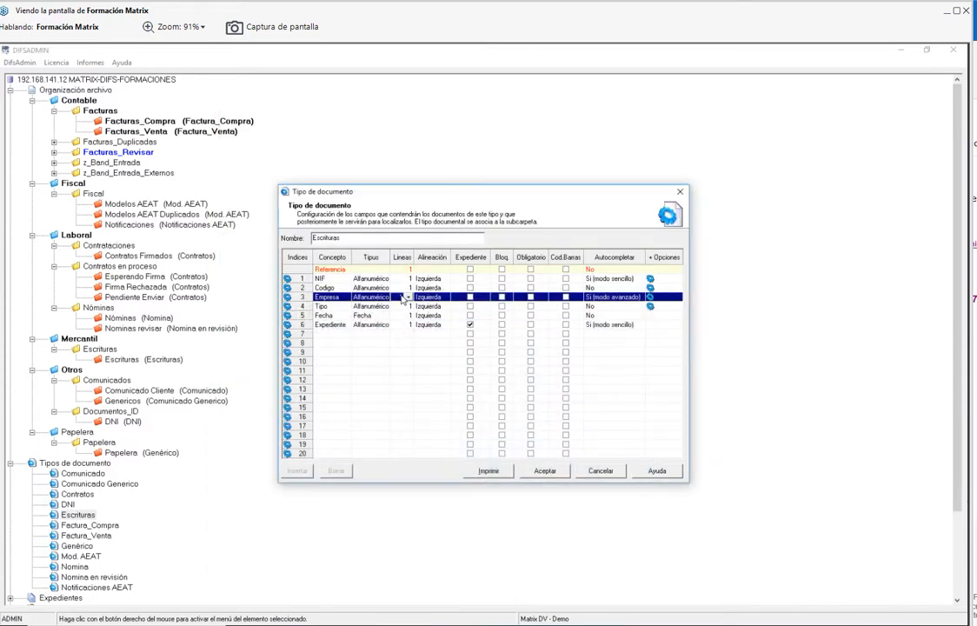
{"action": "left_click", "coordinate": [407, 297]}
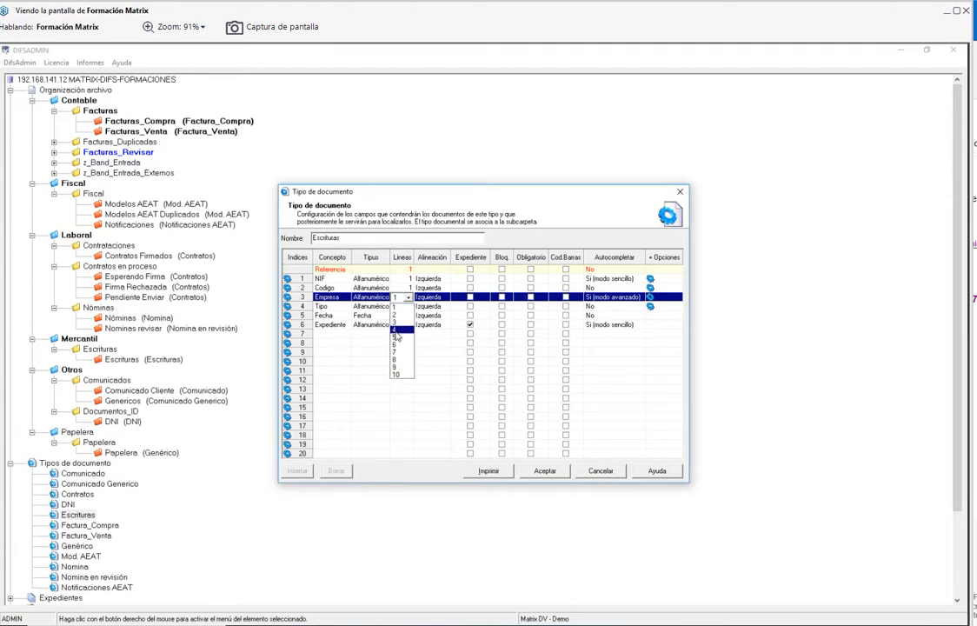
{"action": "left_click", "coordinate": [405, 414]}
{"action": "left_click", "coordinate": [595, 472]}
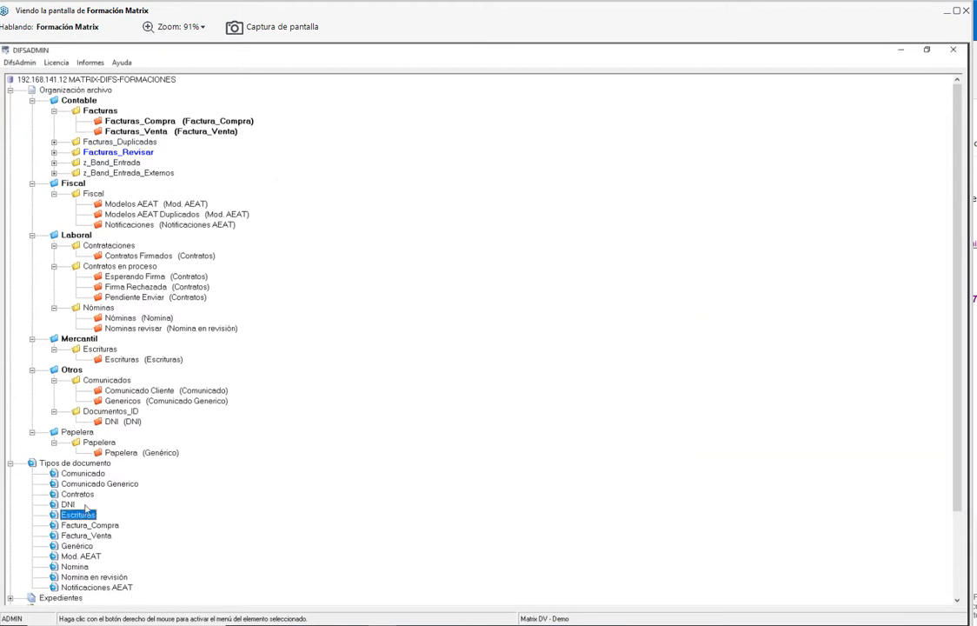
- Open the Genérico document type and inspect the line count and alignment settings of its Descripción index
{"action": "double_click", "coordinate": [86, 546]}
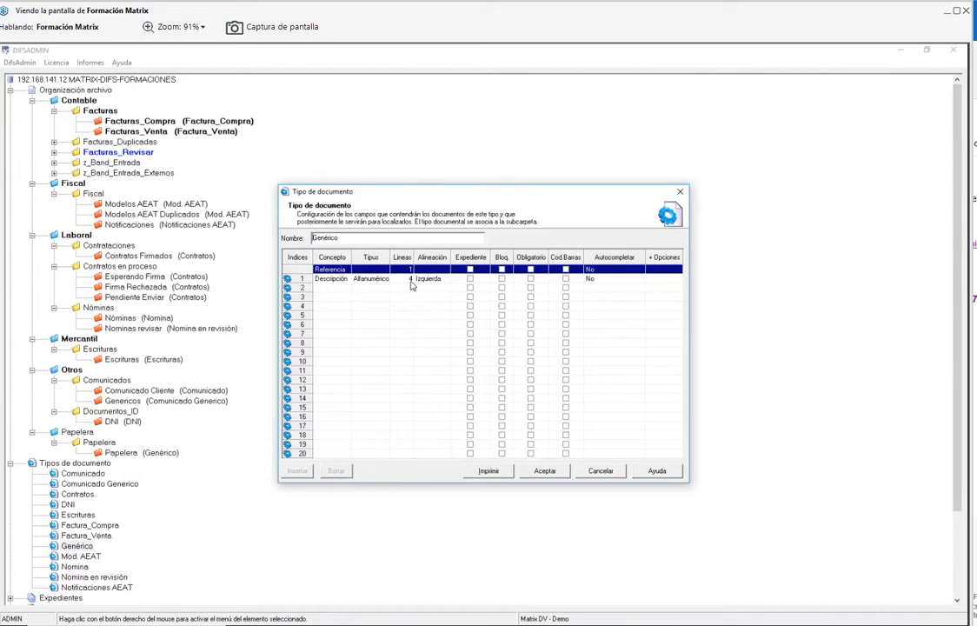
{"action": "left_click", "coordinate": [403, 278]}
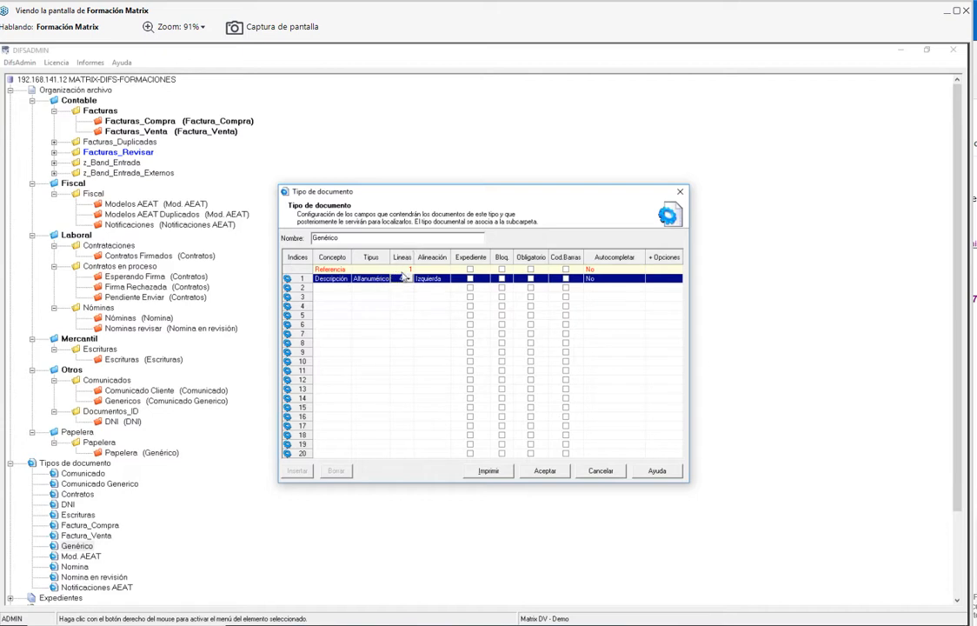
{"action": "left_click", "coordinate": [402, 296]}
{"action": "left_click", "coordinate": [429, 271]}
{"action": "left_click", "coordinate": [435, 278]}
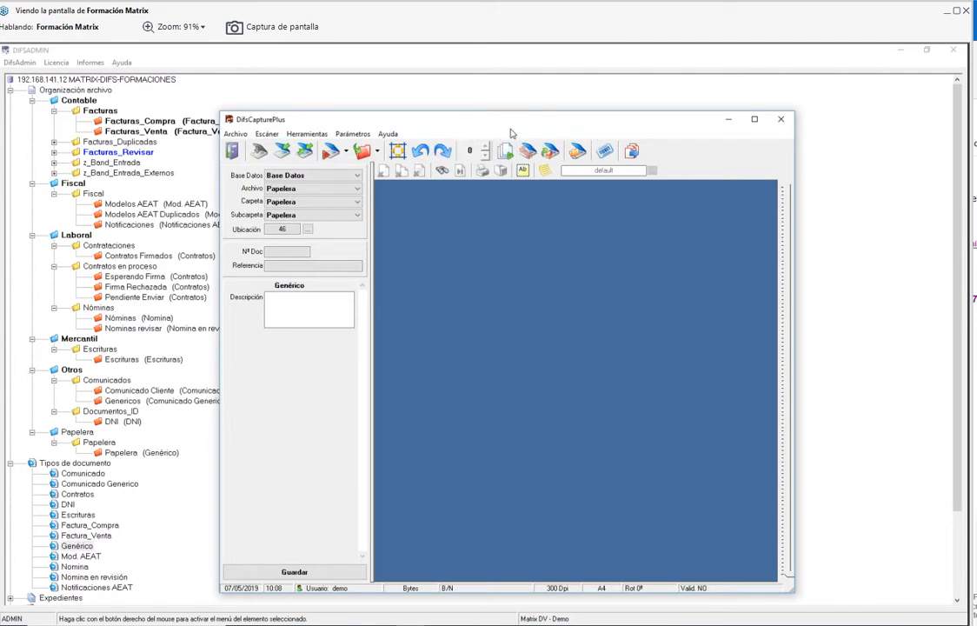
- Check the multi-line Descripción box on the Genérico form in DifsCapturePlus, then return to the Genérico document type
{"action": "left_click_drag", "start_coordinate": [450, 117], "coordinate": [683, 86]}
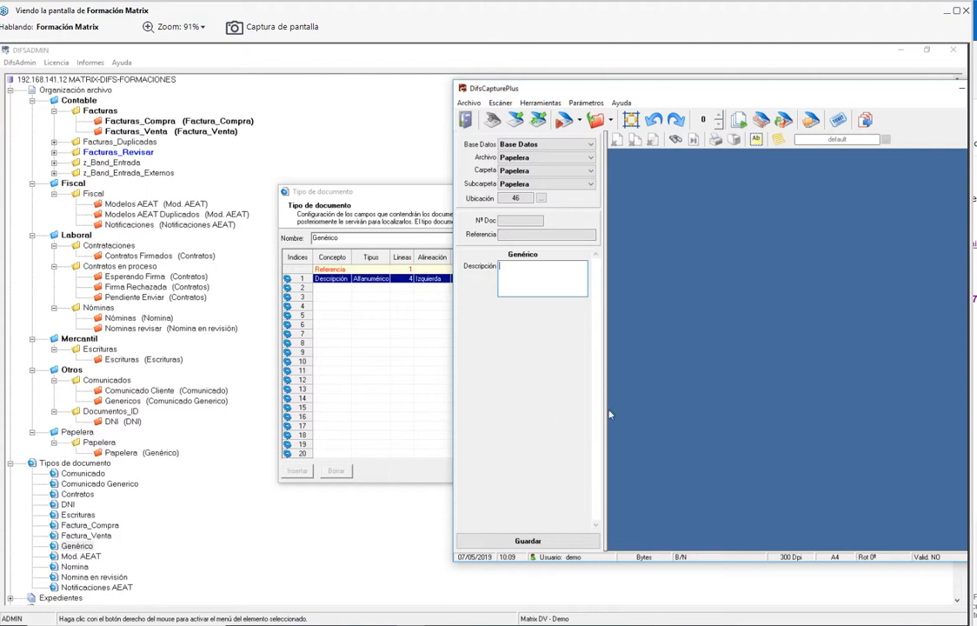
{"action": "double_click", "coordinate": [753, 88]}
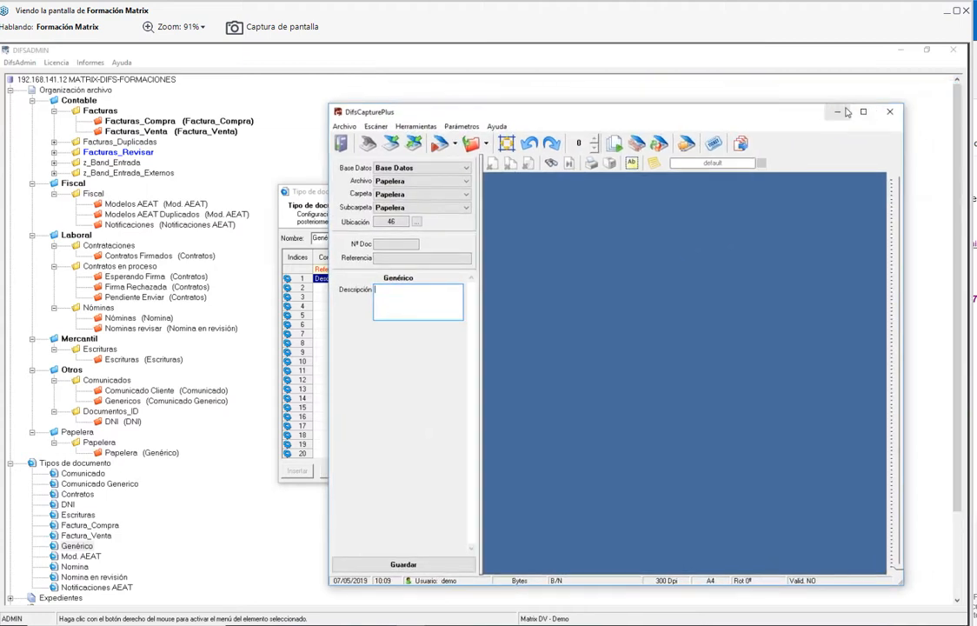
{"action": "left_click", "coordinate": [889, 111]}
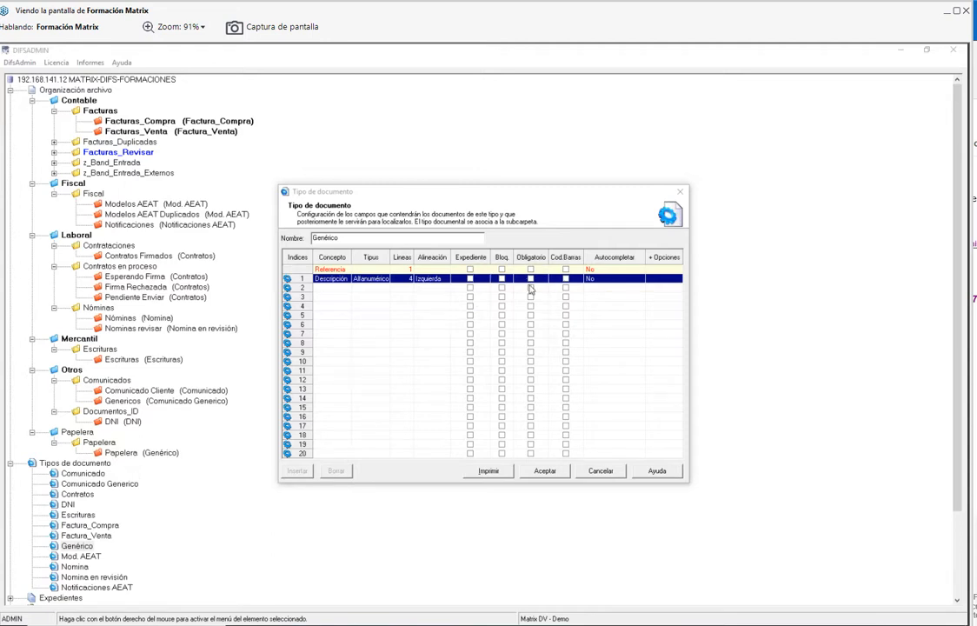
- Cancel out of Genérico and open the Escrituras document type to examine the Expediente settings of its NIF and Expediente indexes
{"action": "left_click", "coordinate": [603, 471]}
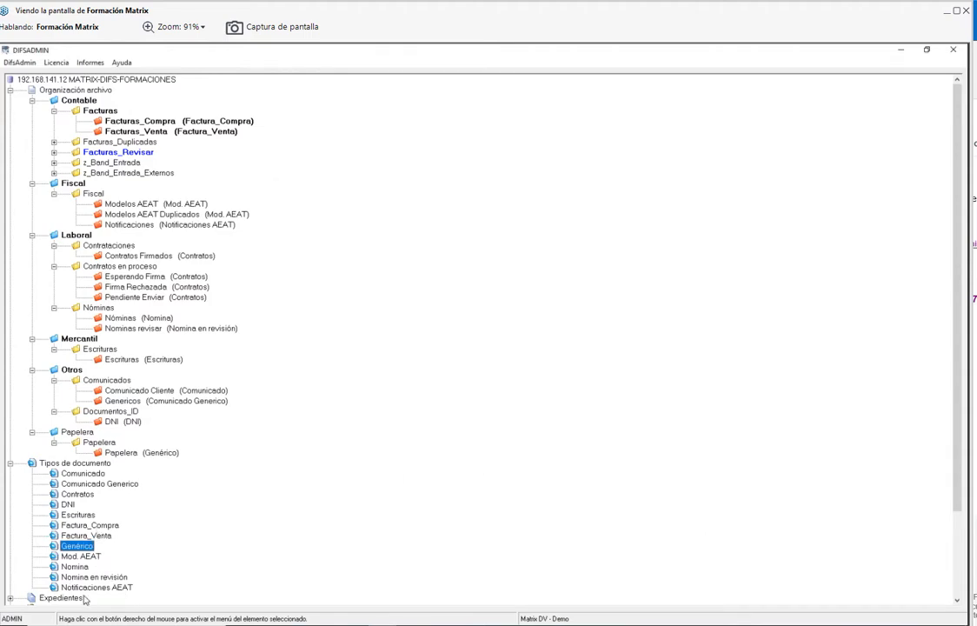
{"action": "left_click", "coordinate": [80, 516]}
{"action": "double_click", "coordinate": [80, 516]}
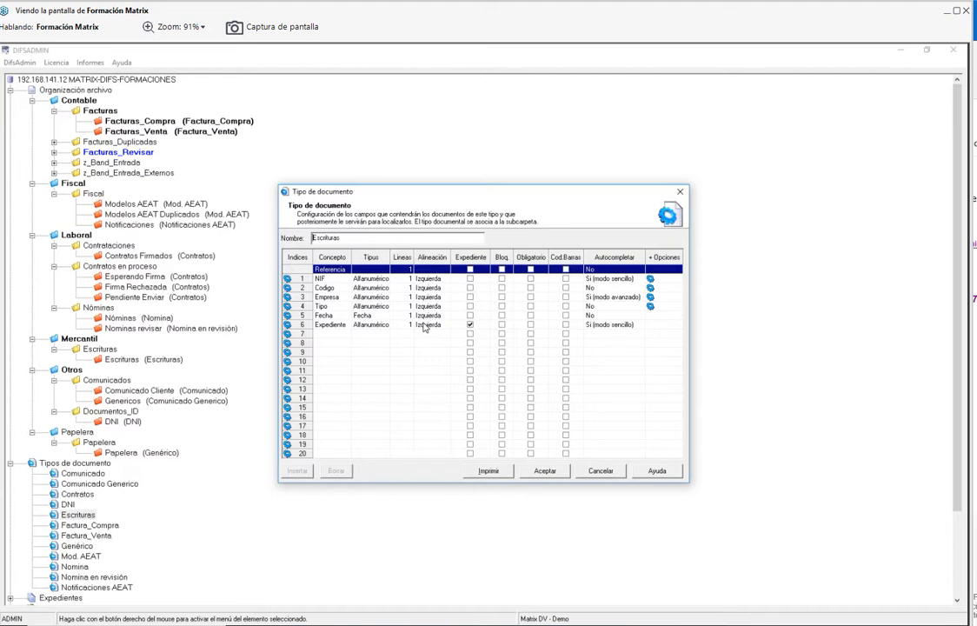
{"action": "left_click", "coordinate": [470, 279]}
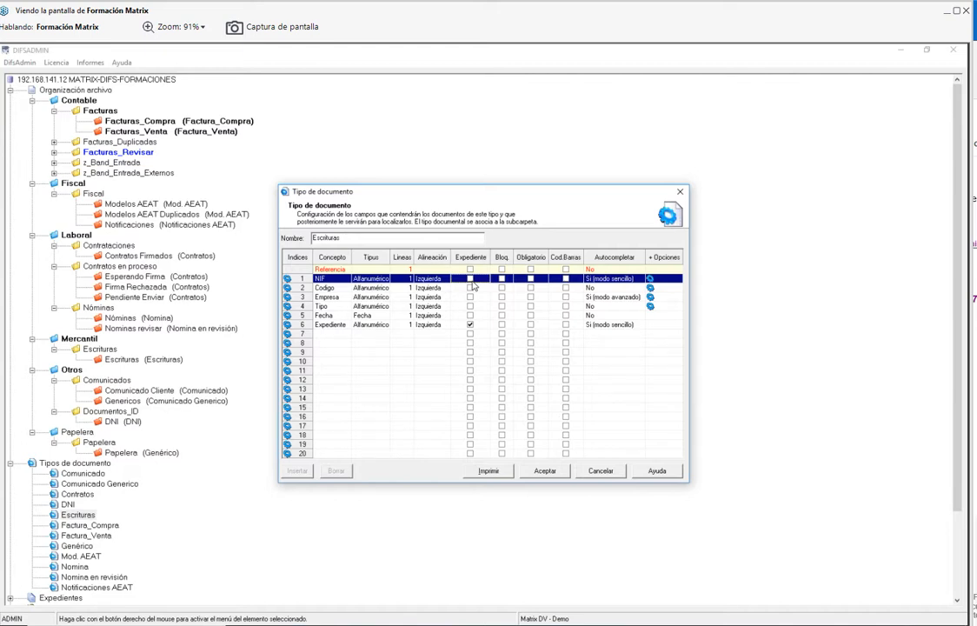
{"action": "left_click", "coordinate": [332, 325]}
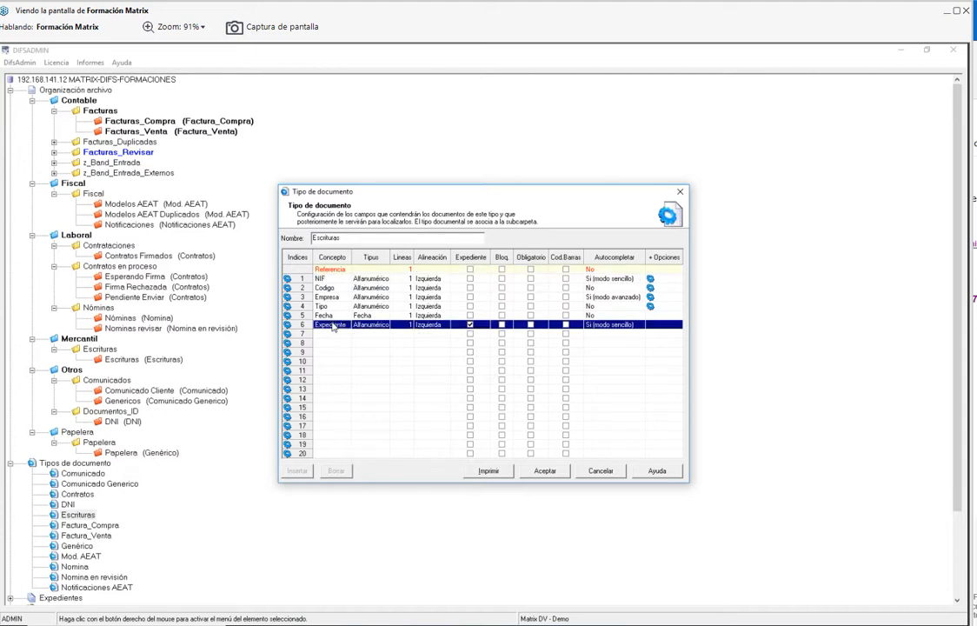
- Mark the NIF index of Escrituras as Bloq. and set the archive in DifsCapturePlus to Contable
{"action": "left_click", "coordinate": [501, 279]}
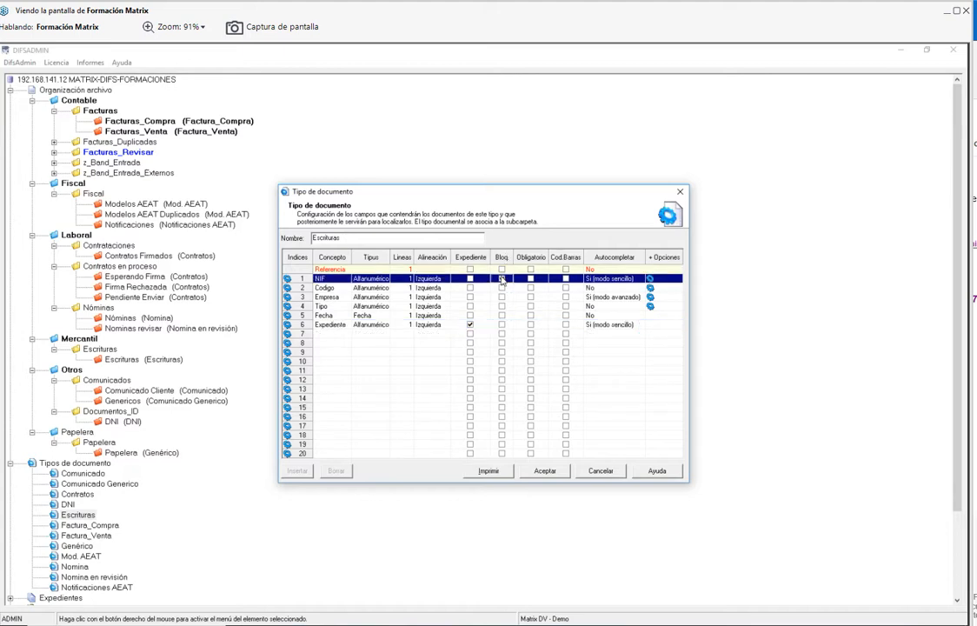
{"action": "left_click", "coordinate": [412, 624]}
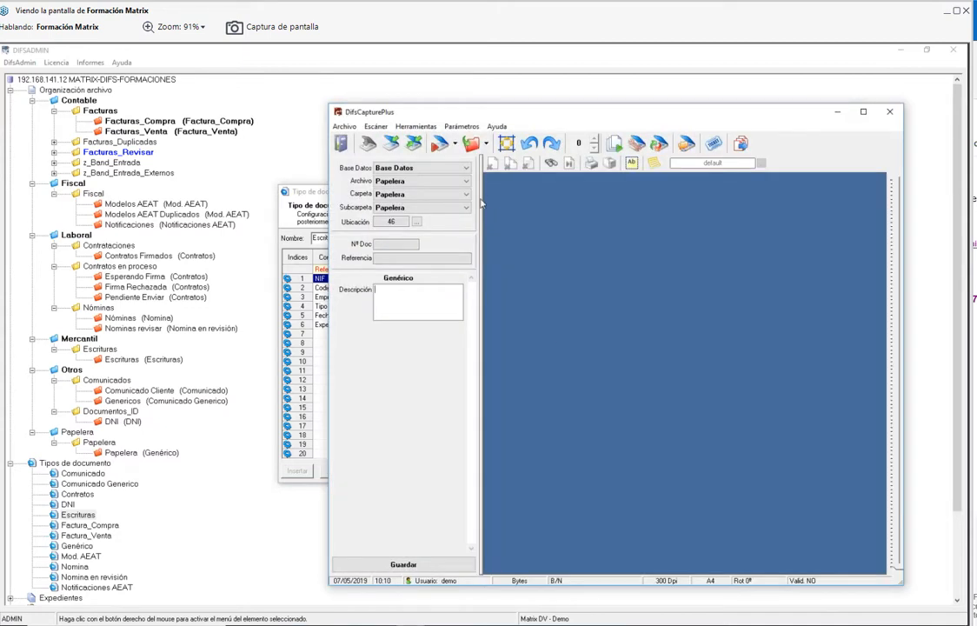
{"action": "left_click", "coordinate": [424, 180]}
{"action": "left_click", "coordinate": [427, 199]}
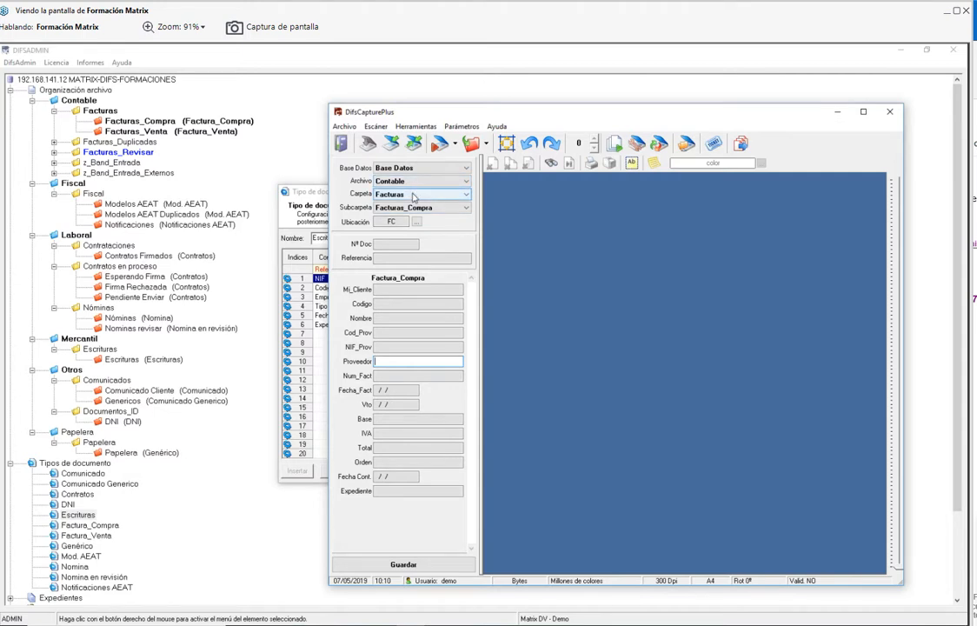
{"action": "left_click", "coordinate": [837, 111]}
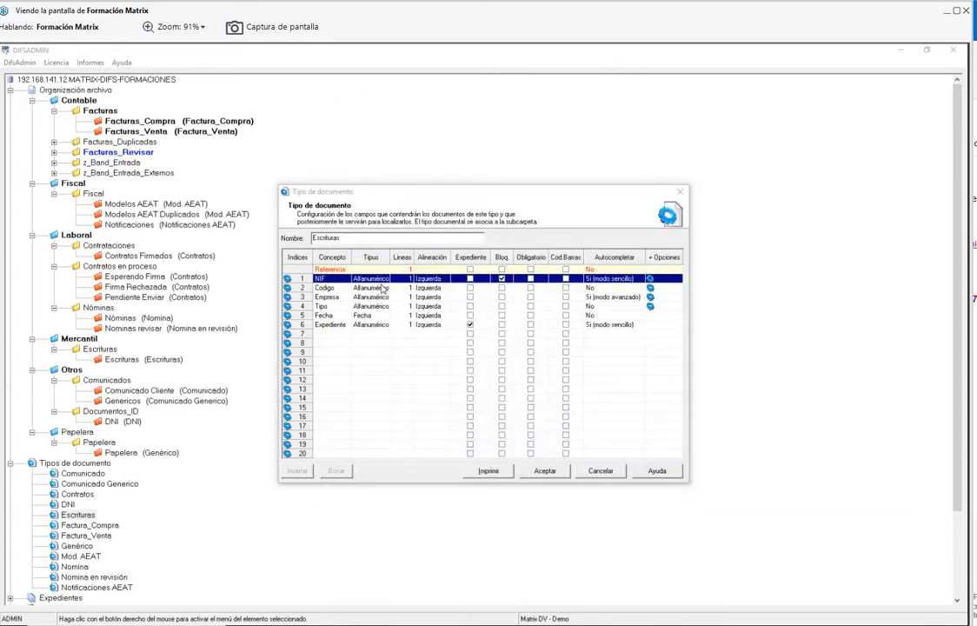
- Discard the Escrituras changes and open the Factura_Compra document type, checking its indexes against the capture form in DifsCapturePlus
{"action": "left_click", "coordinate": [588, 484]}
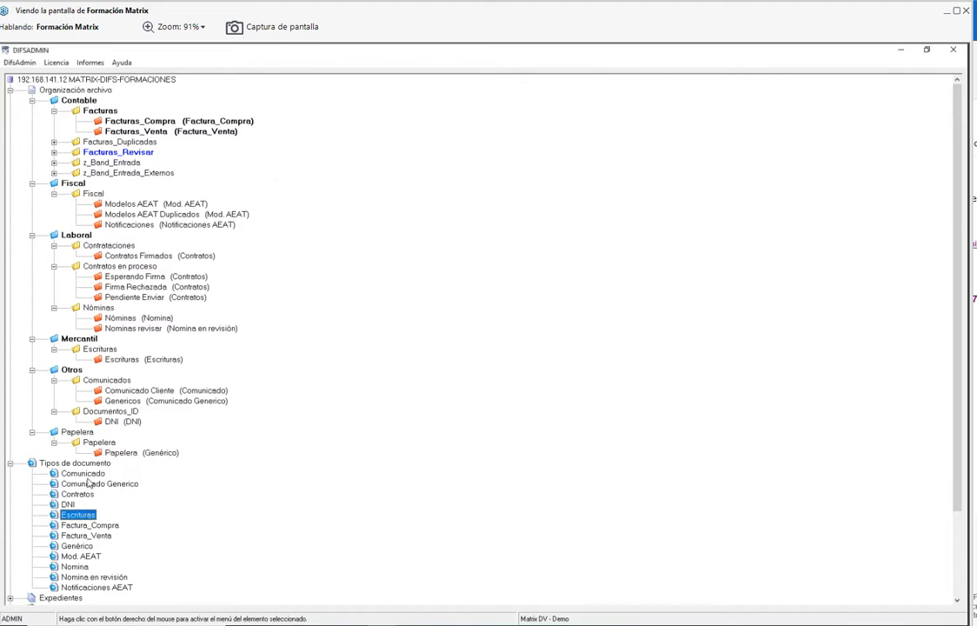
{"action": "left_click", "coordinate": [96, 524]}
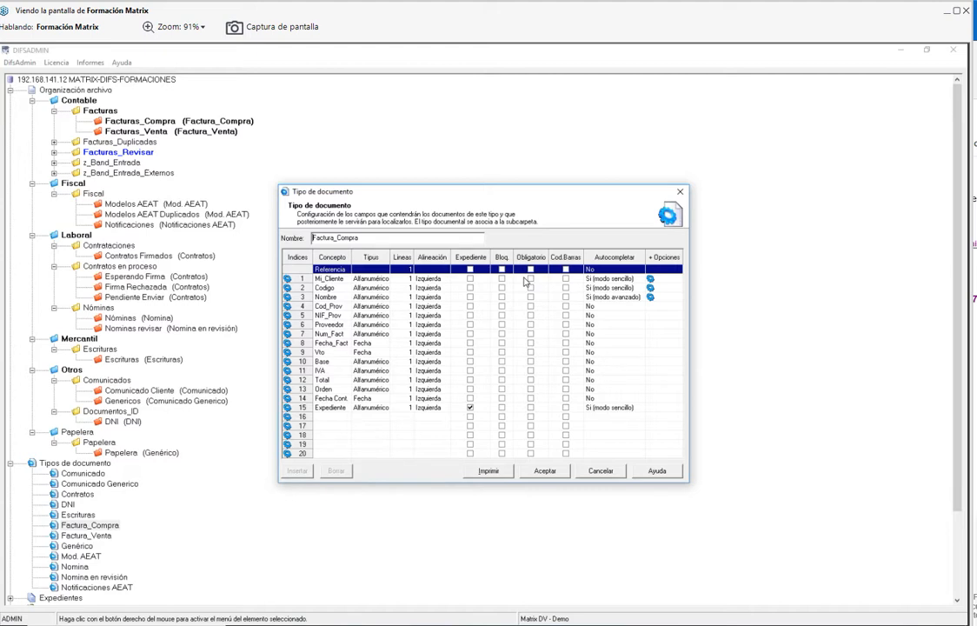
{"action": "left_click", "coordinate": [415, 623]}
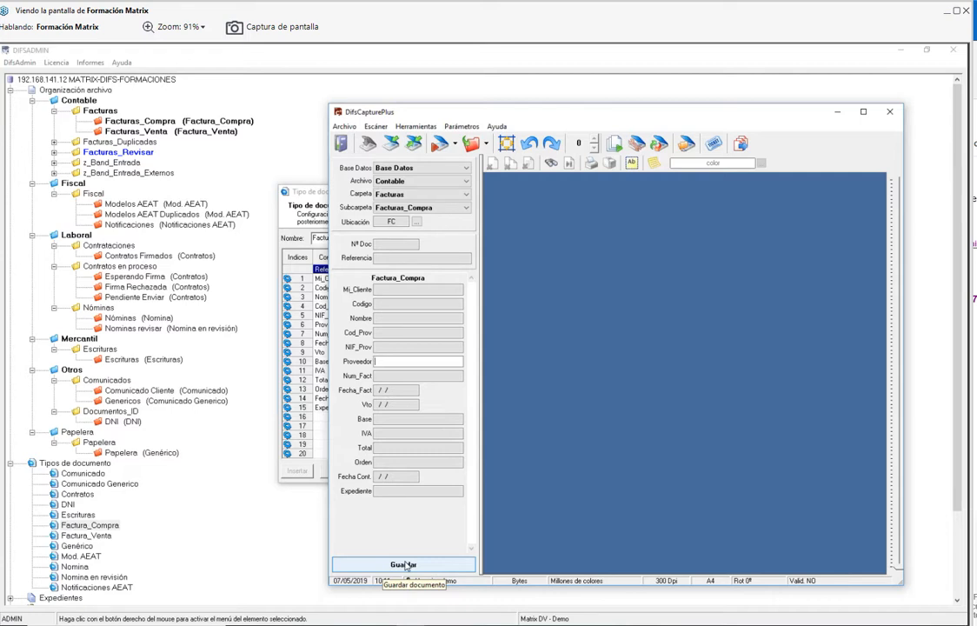
{"action": "left_click", "coordinate": [405, 334]}
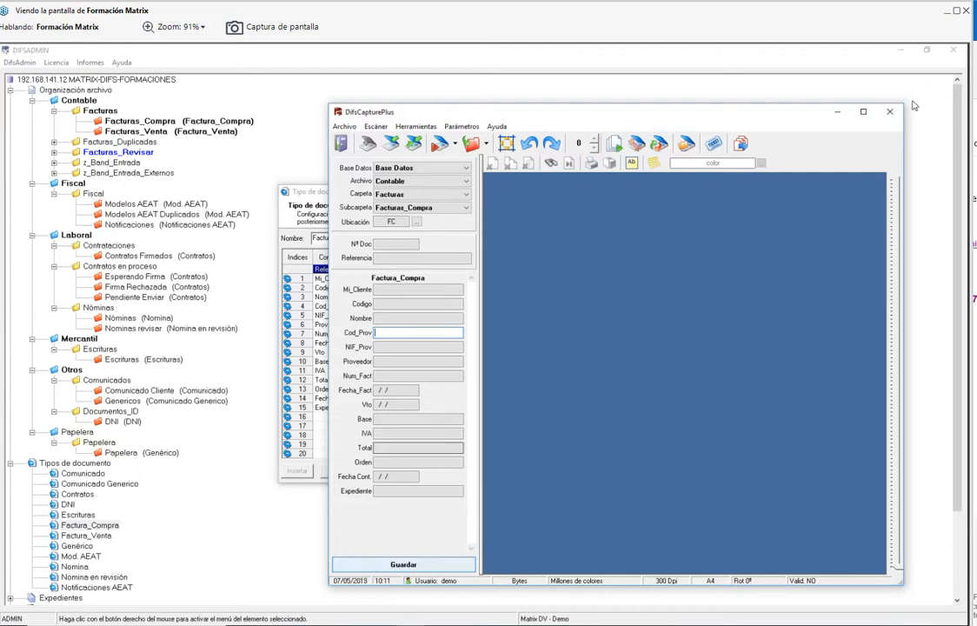
{"action": "left_click", "coordinate": [838, 112]}
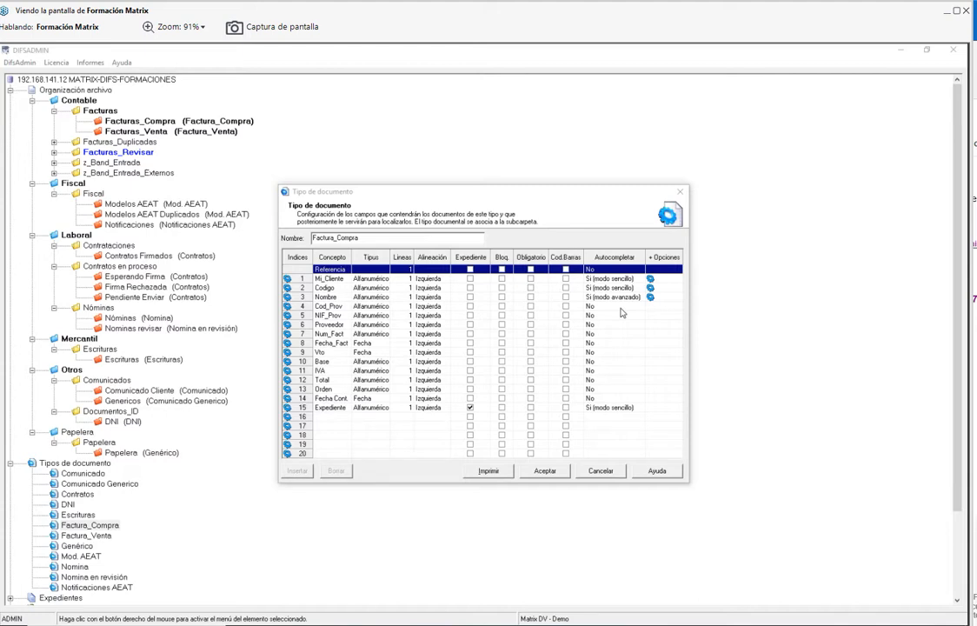
- View the Autocompletar options available for the Mi_Cliente index of Factura_Compra
{"action": "left_click", "coordinate": [612, 279]}
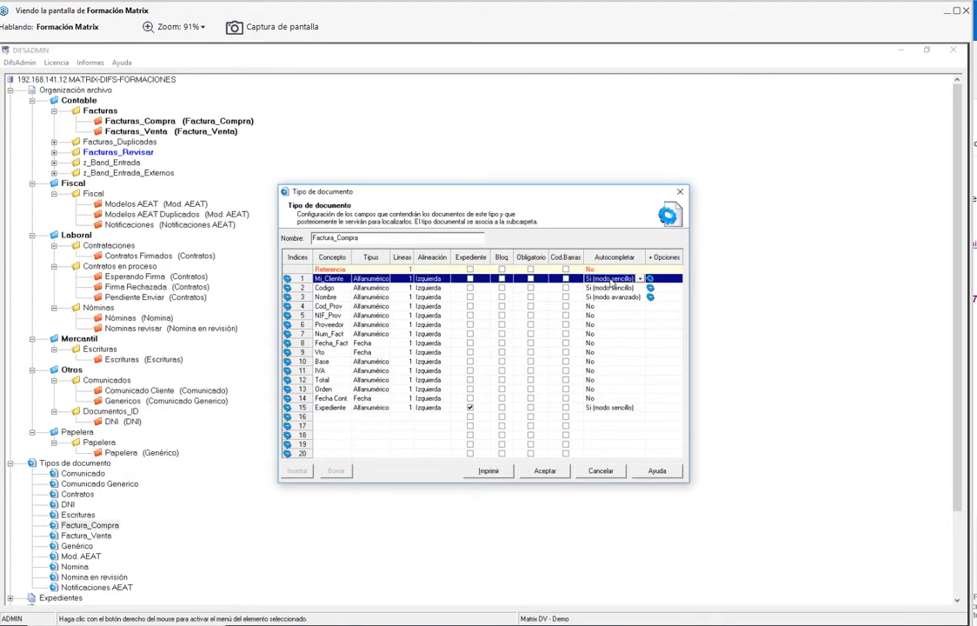
{"action": "left_click", "coordinate": [639, 279]}
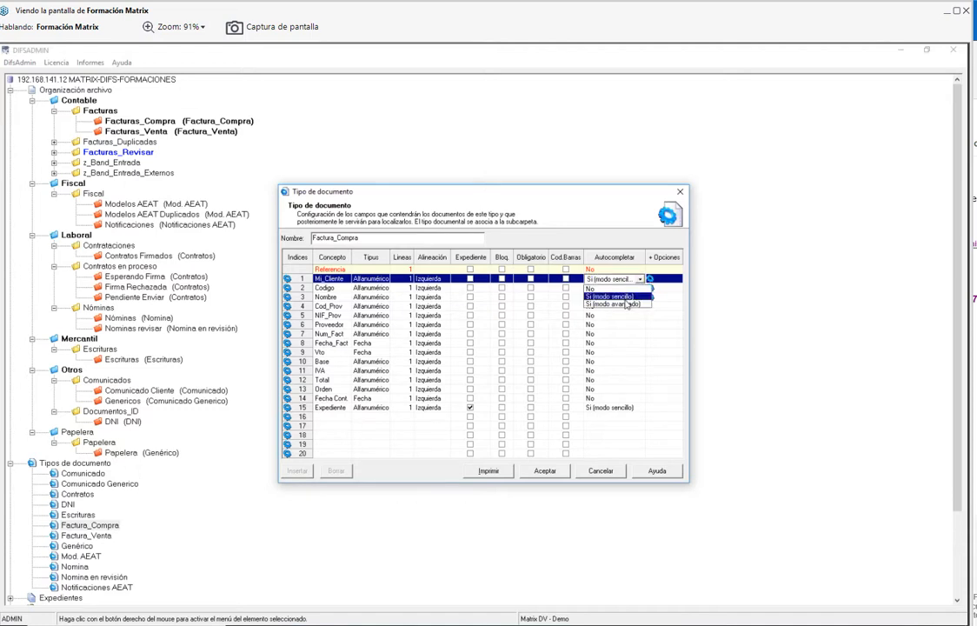
{"action": "left_click", "coordinate": [737, 370]}
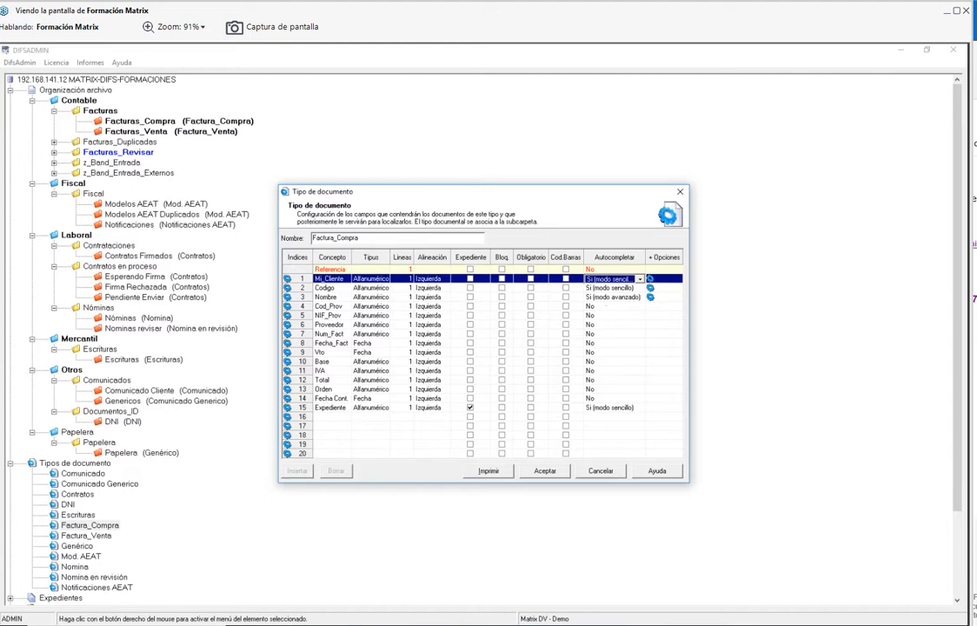
- Test the simple autocomplete of the Mi_Cliente field in DifsCapturePlus with "B", then clear the entry
{"action": "left_click", "coordinate": [384, 623]}
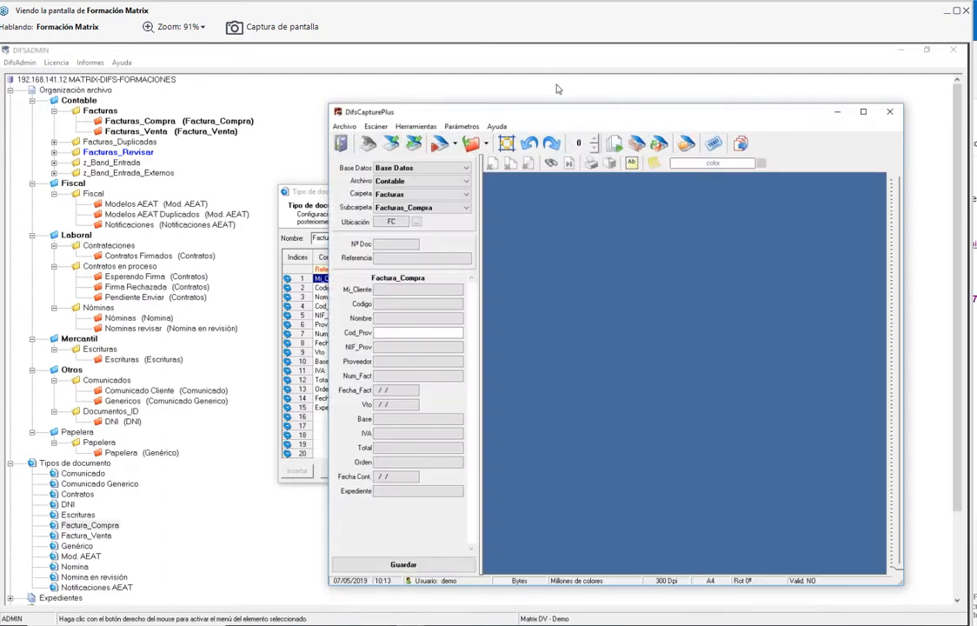
{"action": "left_click_drag", "start_coordinate": [562, 117], "coordinate": [854, 122]}
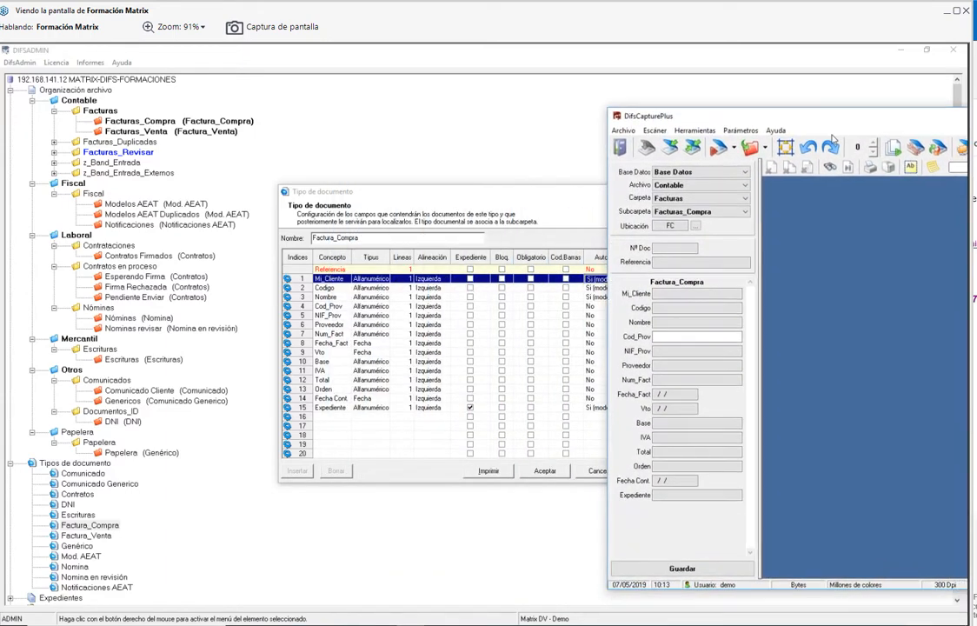
{"action": "left_click", "coordinate": [693, 293]}
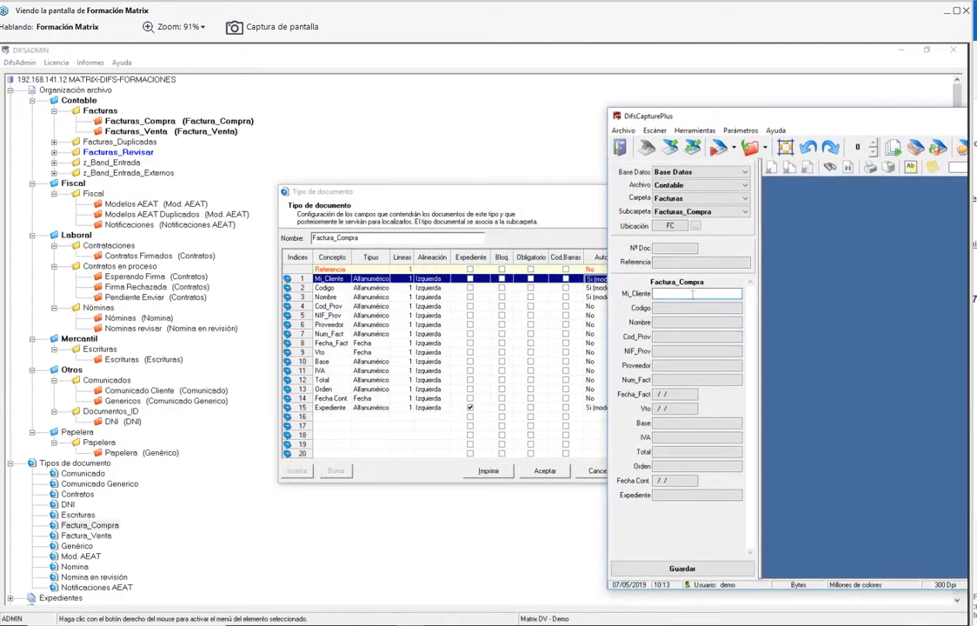
{"action": "type", "text": "B"}
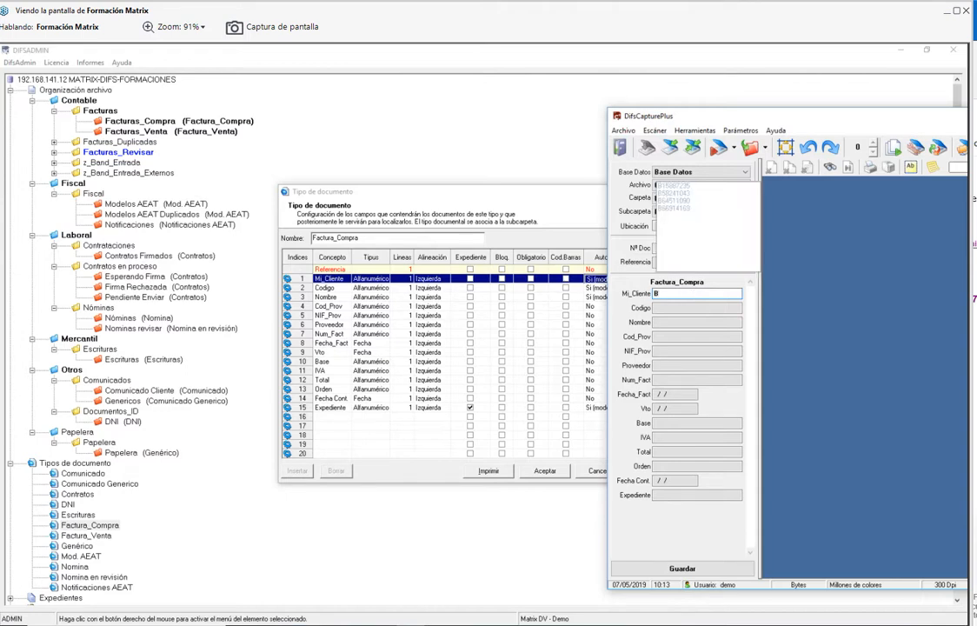
{"action": "key", "text": "Return"}
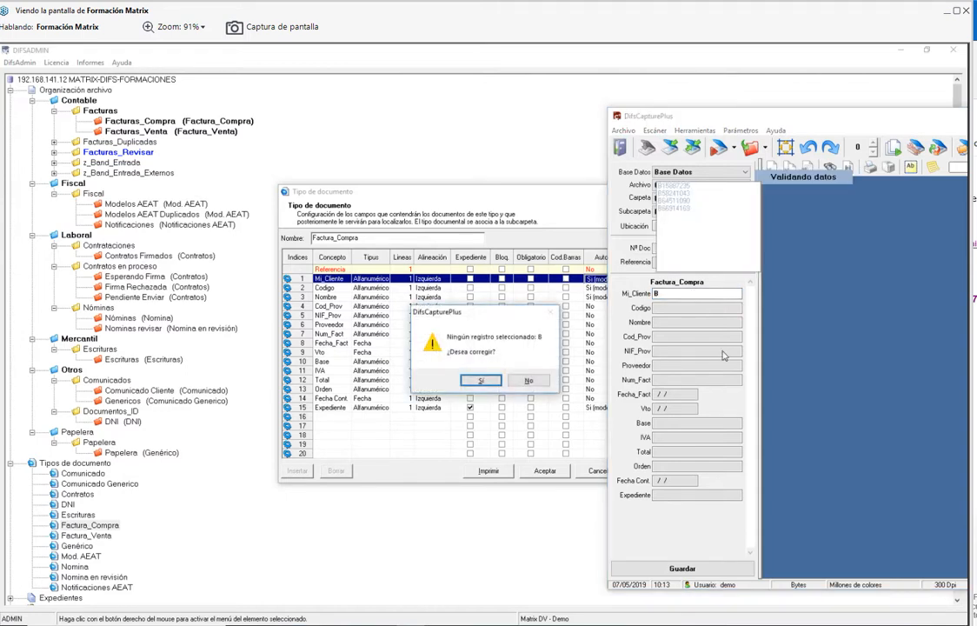
{"action": "key", "text": "Return"}
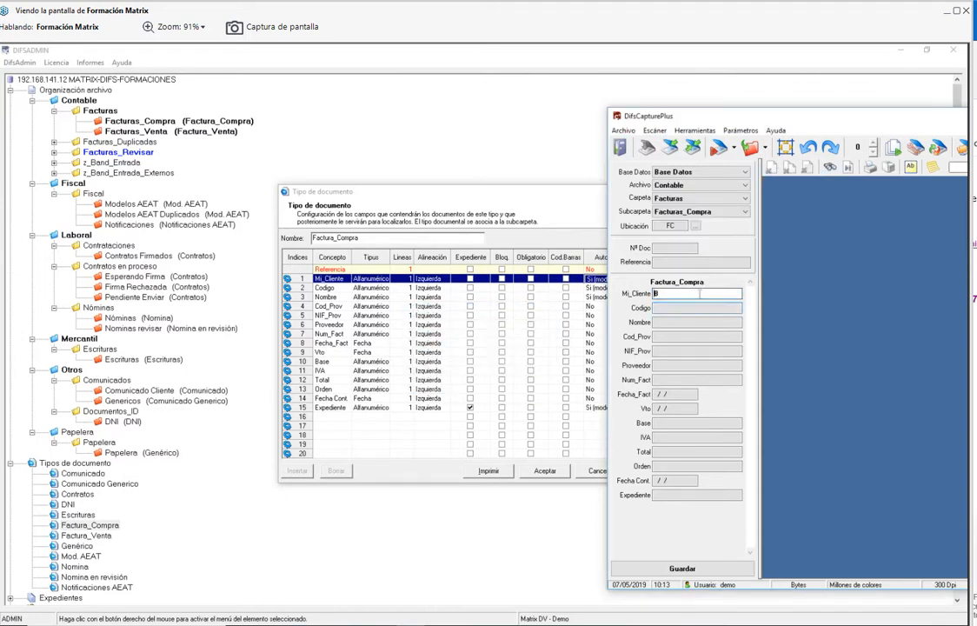
{"action": "key", "text": "BackSpace"}
- Look up "ma" in the Nombre field of the Factura_Compra form to test its advanced autocomplete
{"action": "left_click_drag", "start_coordinate": [704, 111], "coordinate": [508, 52]}
{"action": "key", "text": "Tab"}
{"action": "key", "text": "Tab"}
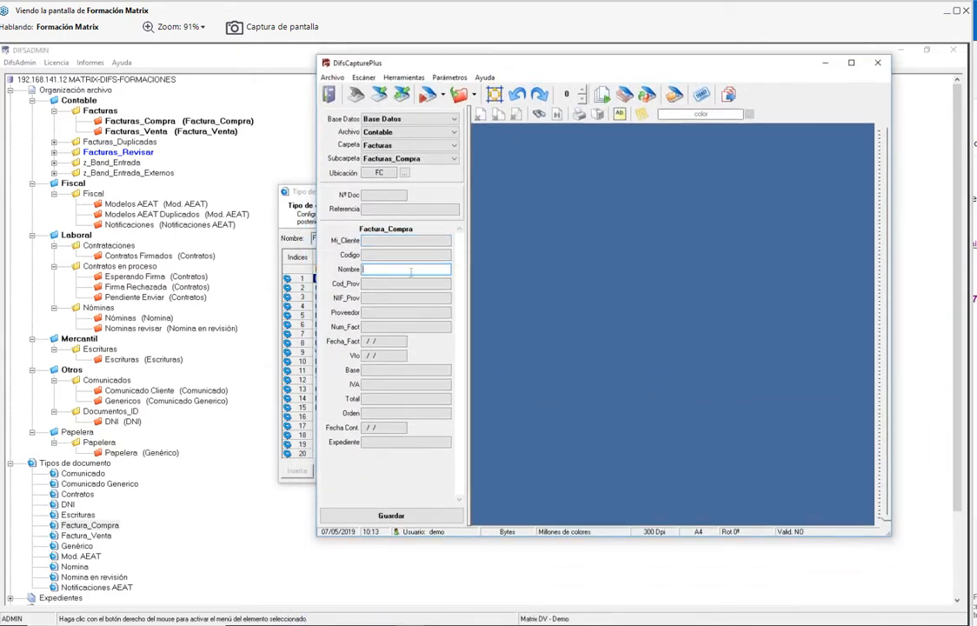
{"action": "type", "text": "cm"}
{"action": "key", "text": "BackSpace"}
{"action": "key", "text": "BackSpace"}
{"action": "type", "text": "ma"}
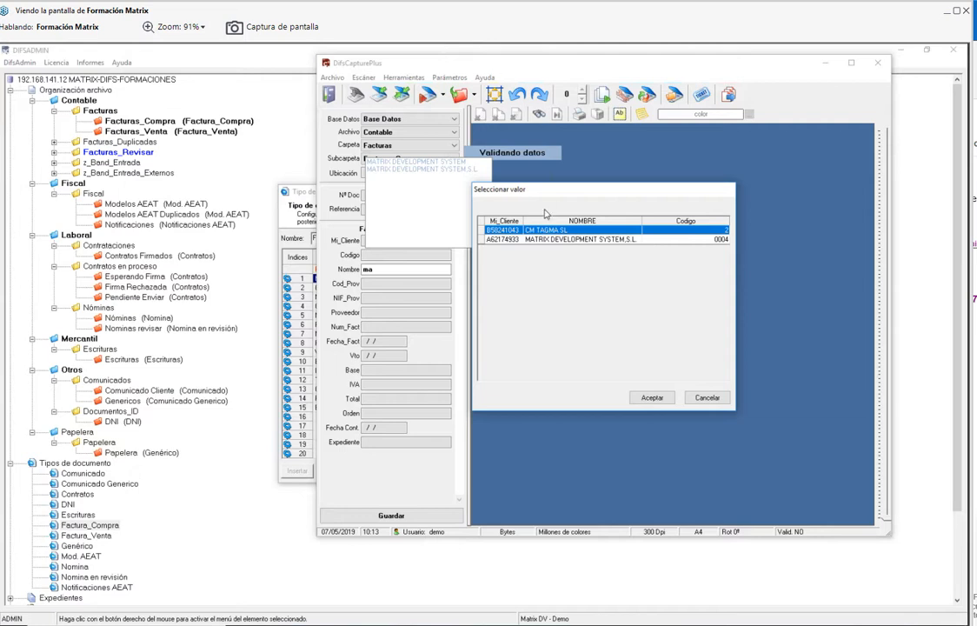
- Compare the CM TAGMA SL and MATRIX DEVELOPMENT SYSTEM,S.L. records, then cancel the selection and agree to correct the entry
{"action": "left_click_drag", "start_coordinate": [509, 189], "coordinate": [606, 181]}
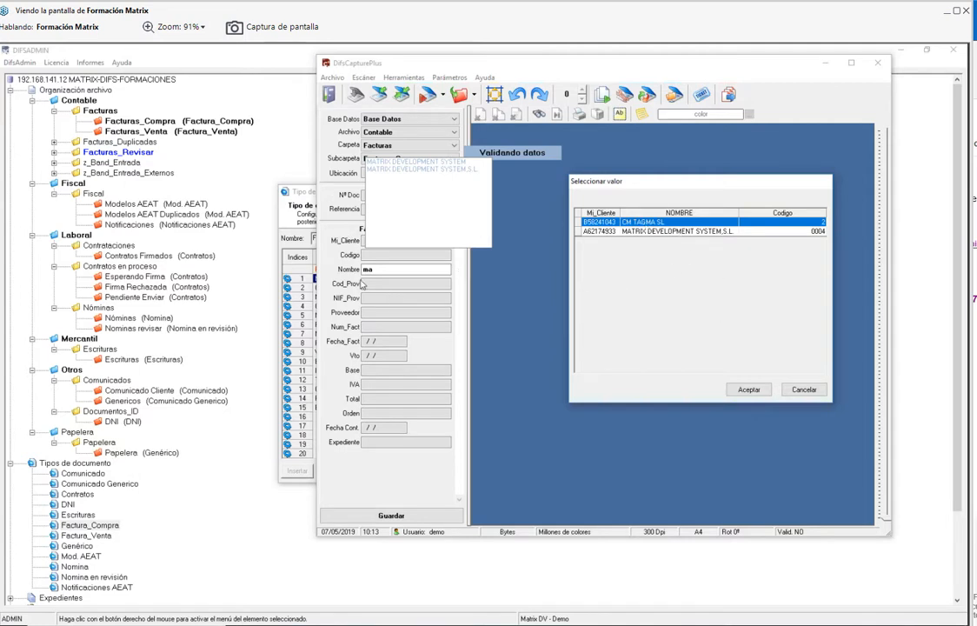
{"action": "left_click", "coordinate": [650, 232]}
{"action": "left_click", "coordinate": [637, 223]}
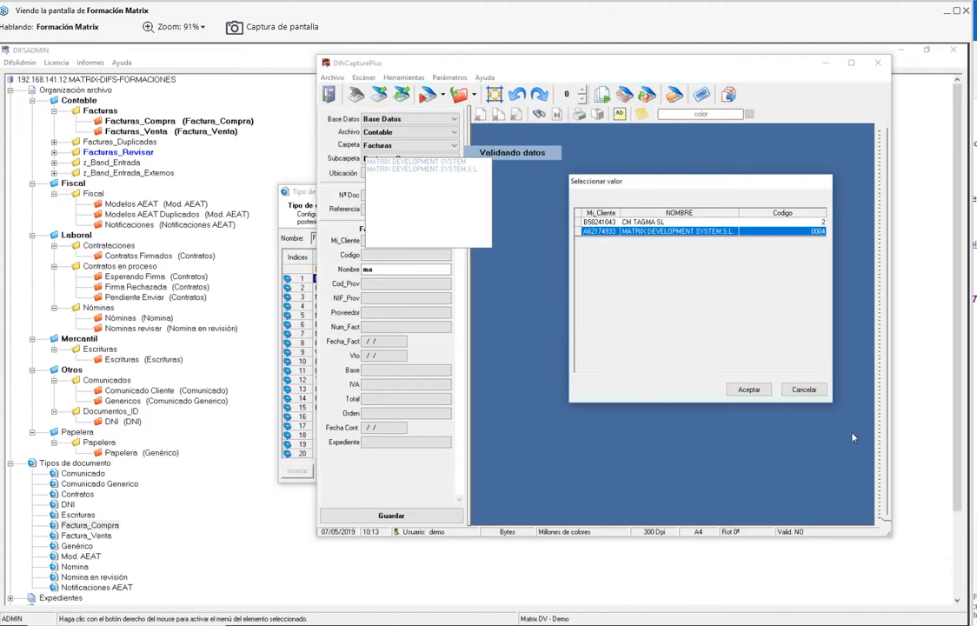
{"action": "left_click", "coordinate": [803, 389]}
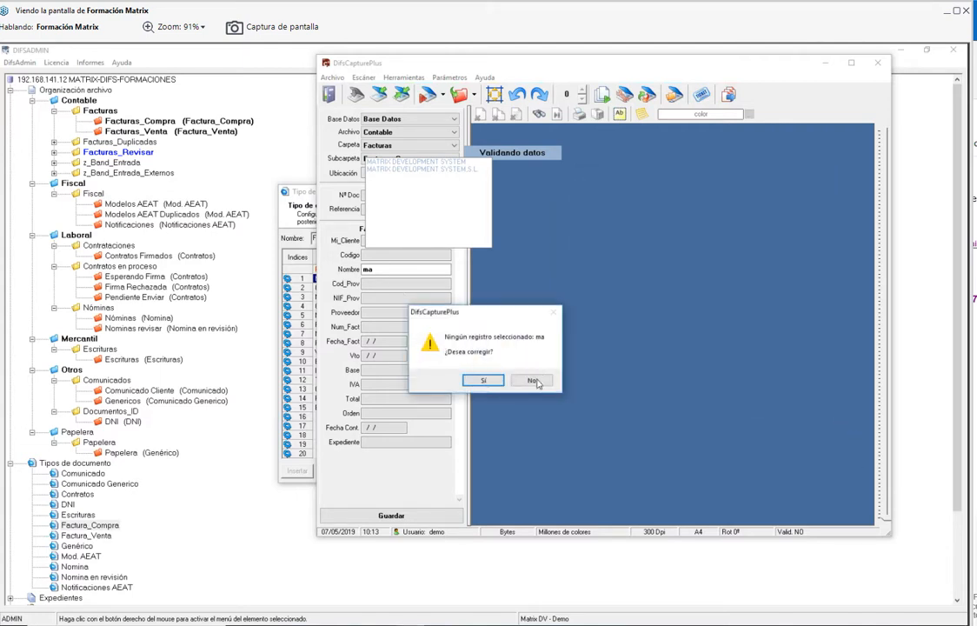
{"action": "left_click", "coordinate": [483, 380]}
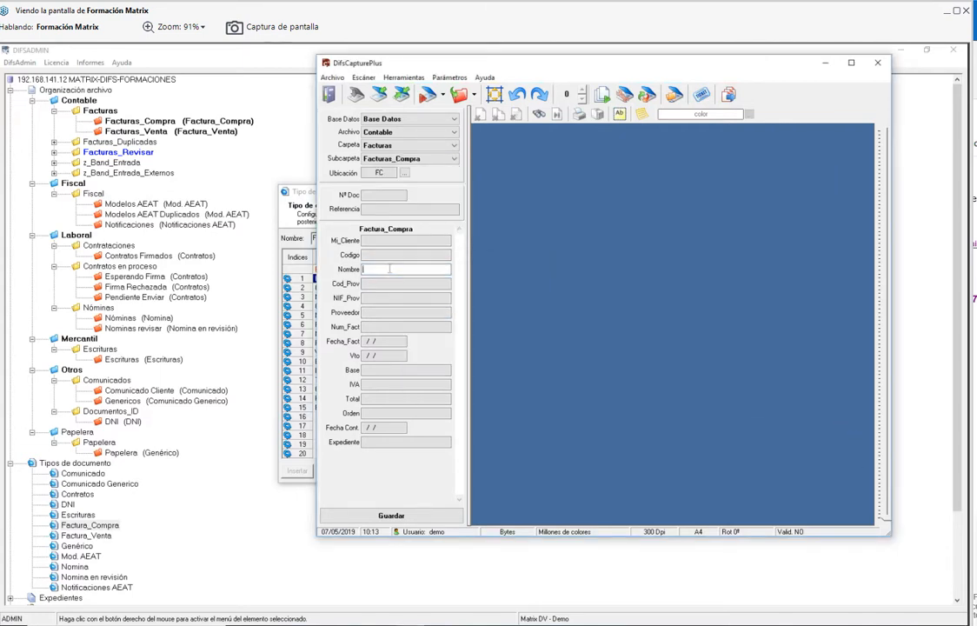
- Repeat the "ma" lookup in Nombre, compare the matching records, and cancel the selection without correcting the entry
{"action": "type", "text": "ma"}
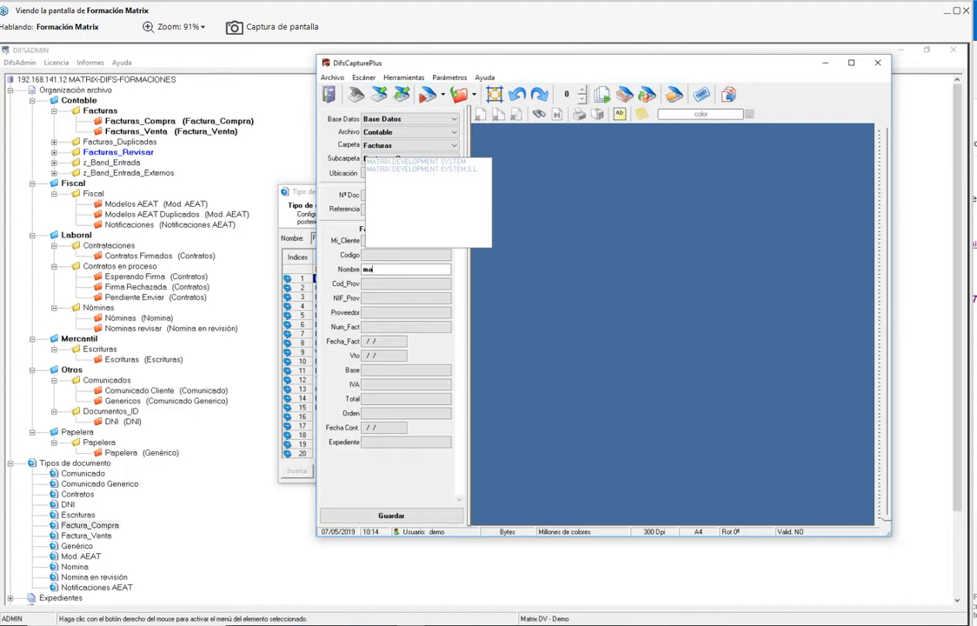
{"action": "key", "text": "Return"}
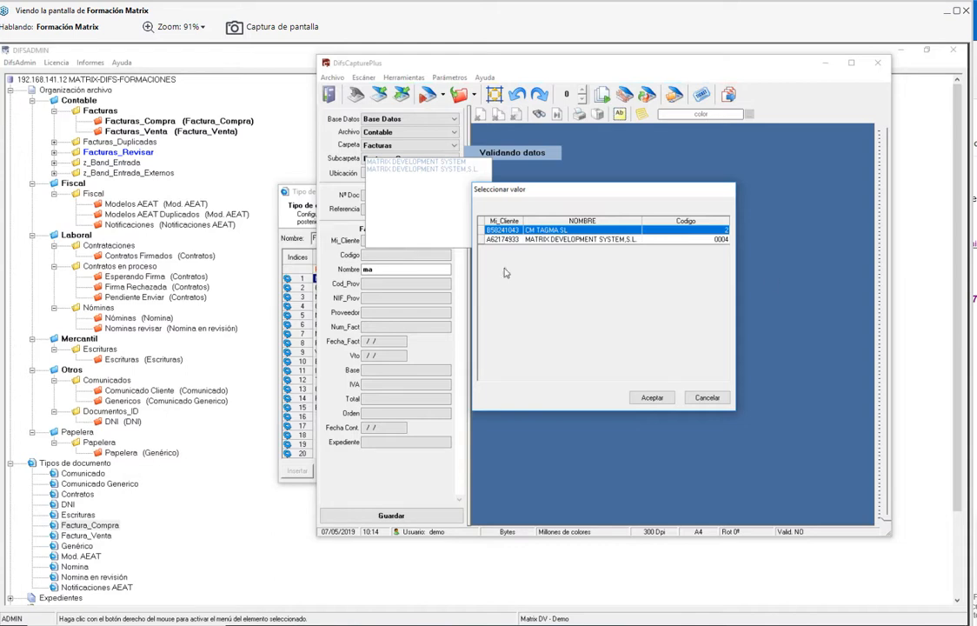
{"action": "left_click", "coordinate": [555, 239]}
{"action": "left_click", "coordinate": [552, 232]}
{"action": "left_click", "coordinate": [721, 399]}
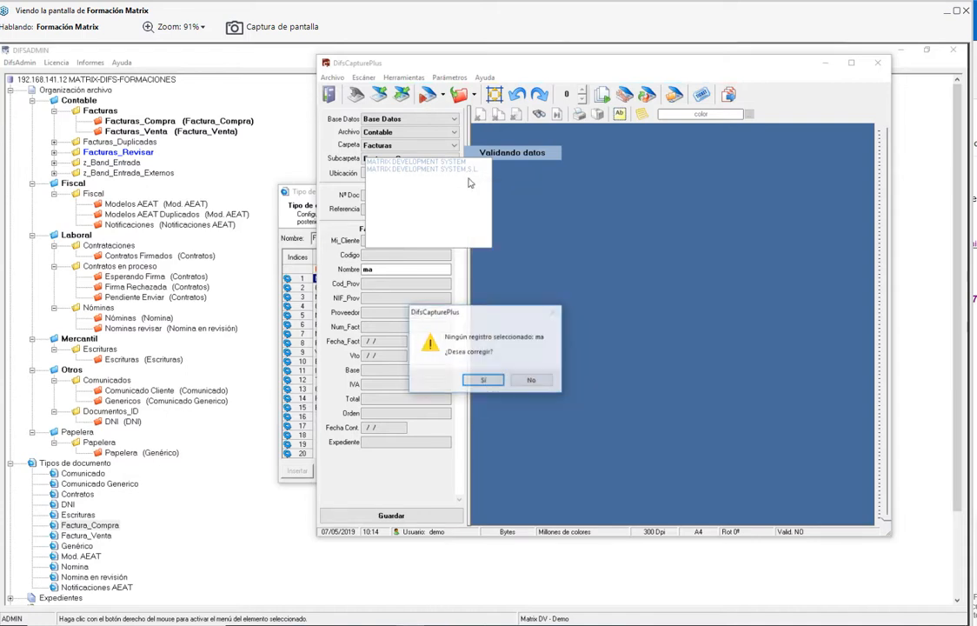
{"action": "left_click", "coordinate": [531, 380]}
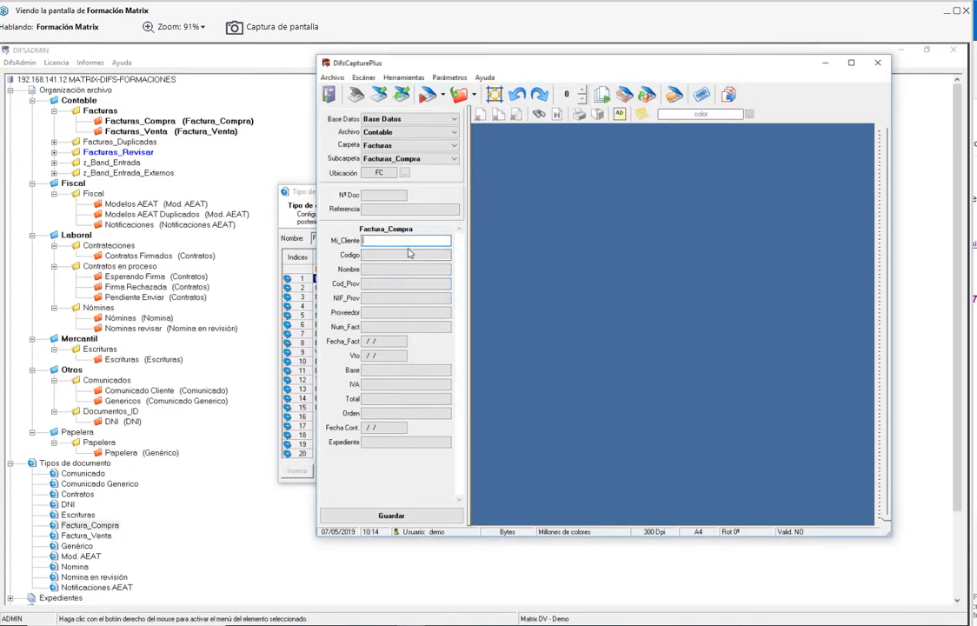
- Test the validation of Mi_Cliente in the Factura_Compra form with "B4", declining to correct the entry each time
{"action": "type", "text": "B452"}
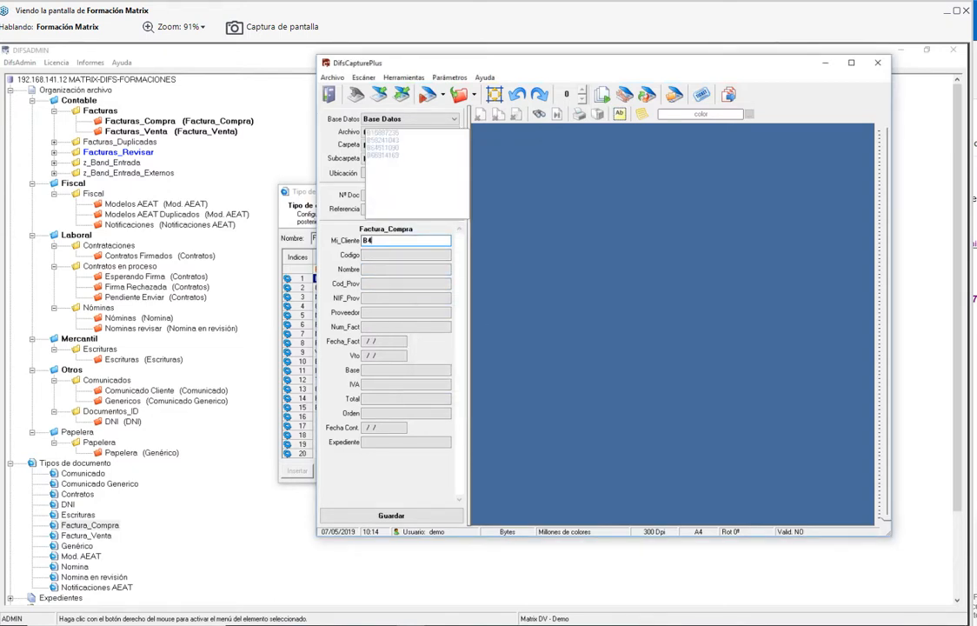
{"action": "key", "text": "BackSpace"}
{"action": "key", "text": "BackSpace"}
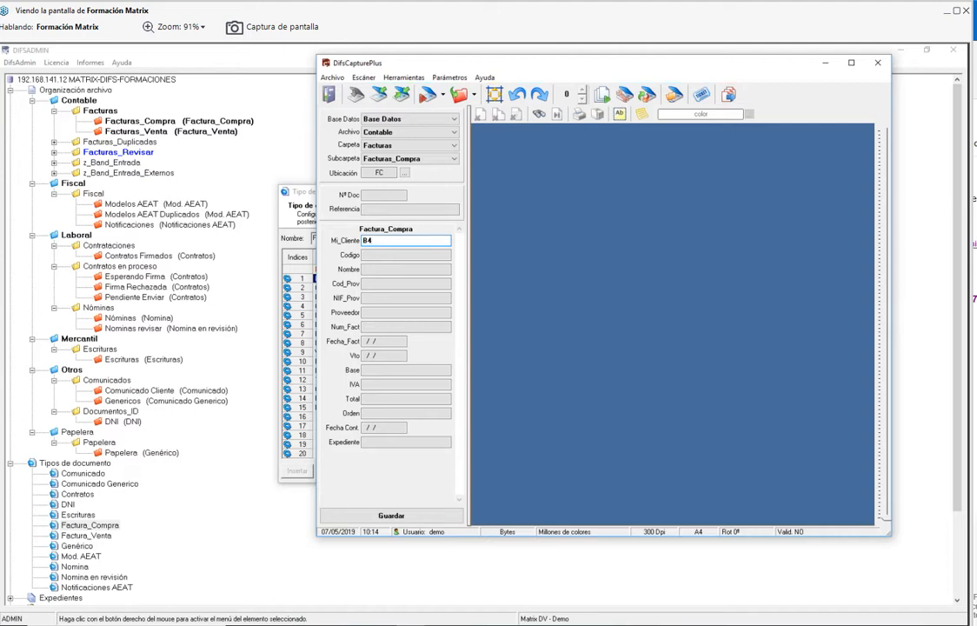
{"action": "key", "text": "Tab"}
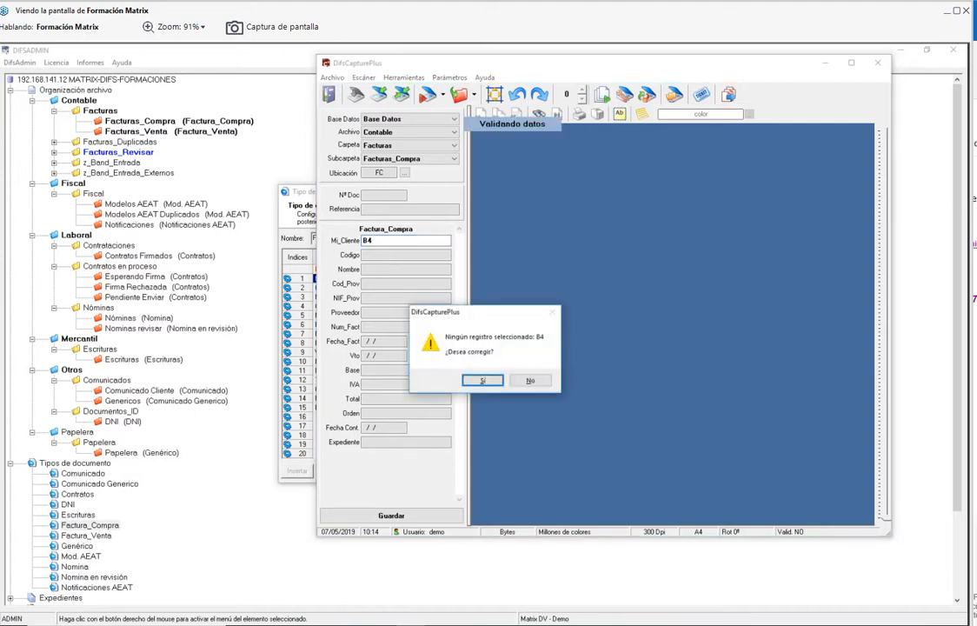
{"action": "left_click", "coordinate": [540, 383]}
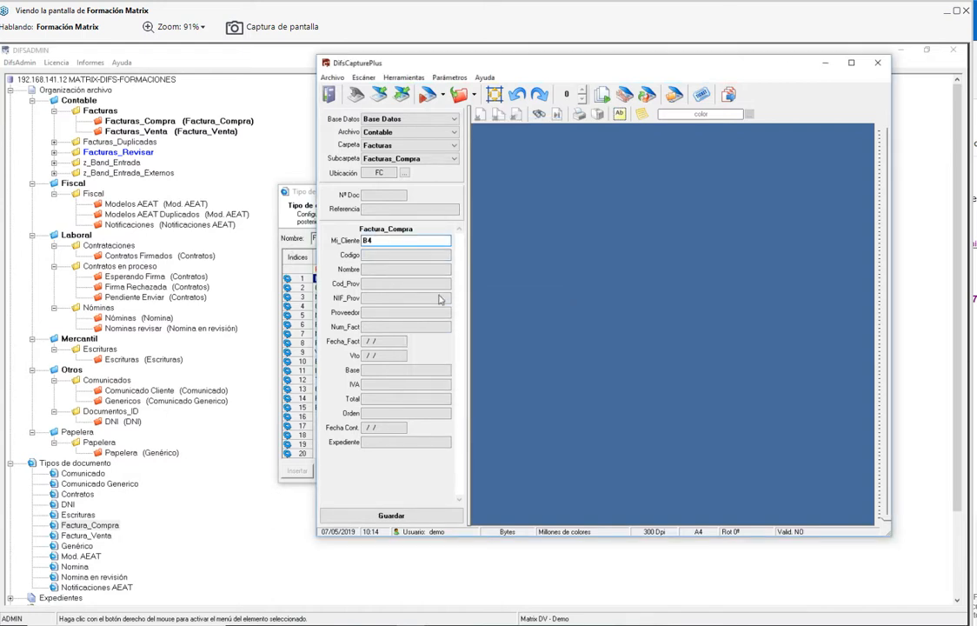
{"action": "key", "text": "Tab"}
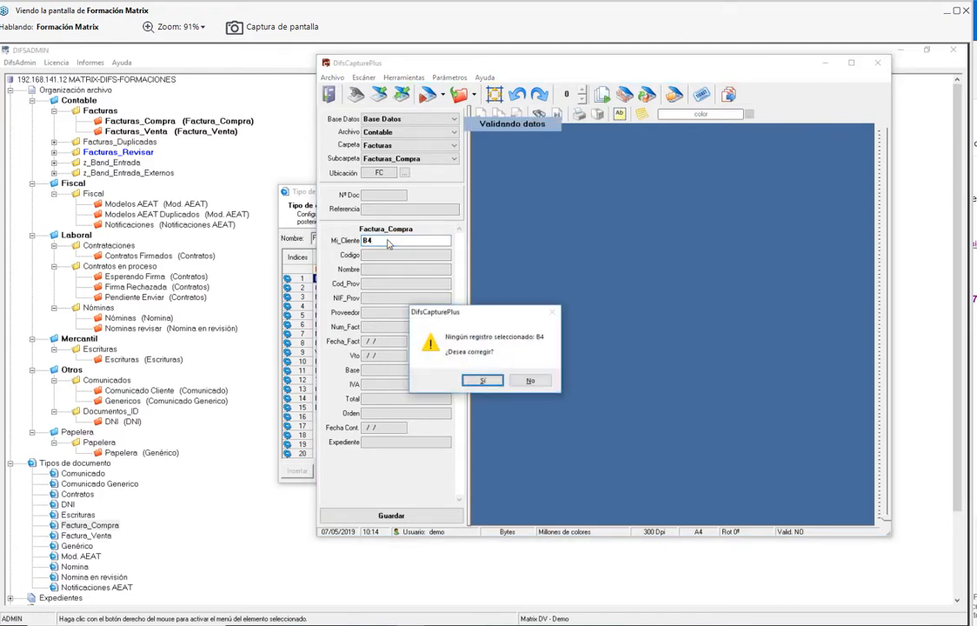
{"action": "left_click", "coordinate": [531, 380]}
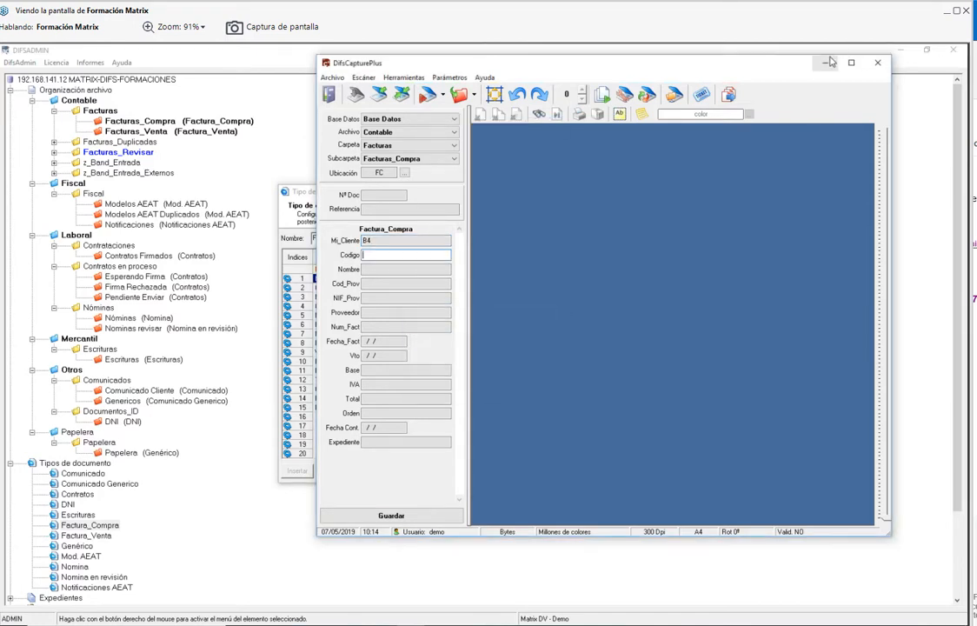
- Switch to DifsAdmin and examine which Factura_Compra indices have additional options, comparing Mi_Cliente, Codigo and Nombre
{"action": "left_click", "coordinate": [827, 63]}
{"action": "left_click", "coordinate": [624, 306]}
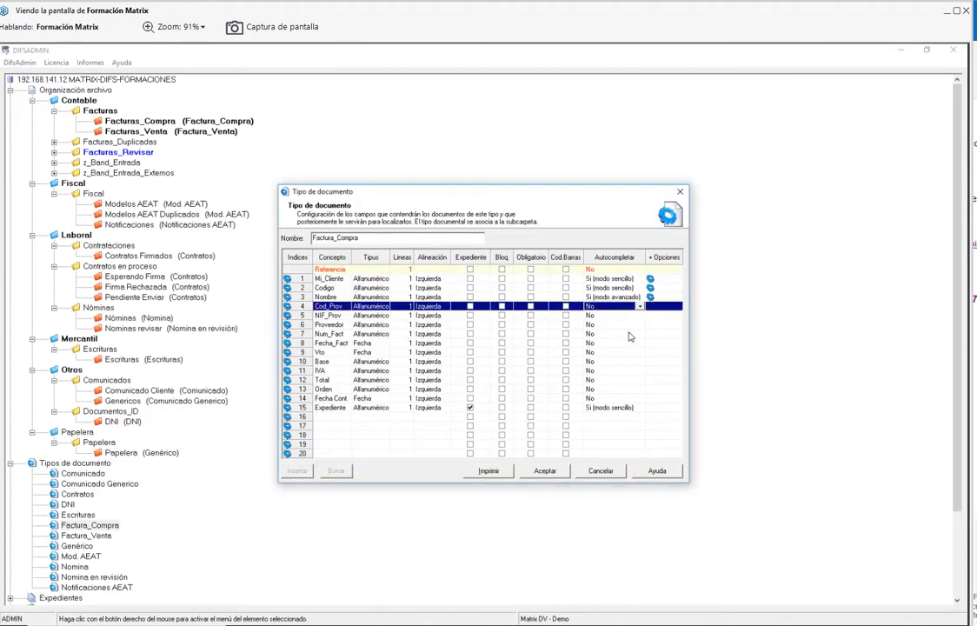
{"action": "left_click", "coordinate": [674, 278]}
{"action": "left_click", "coordinate": [664, 288]}
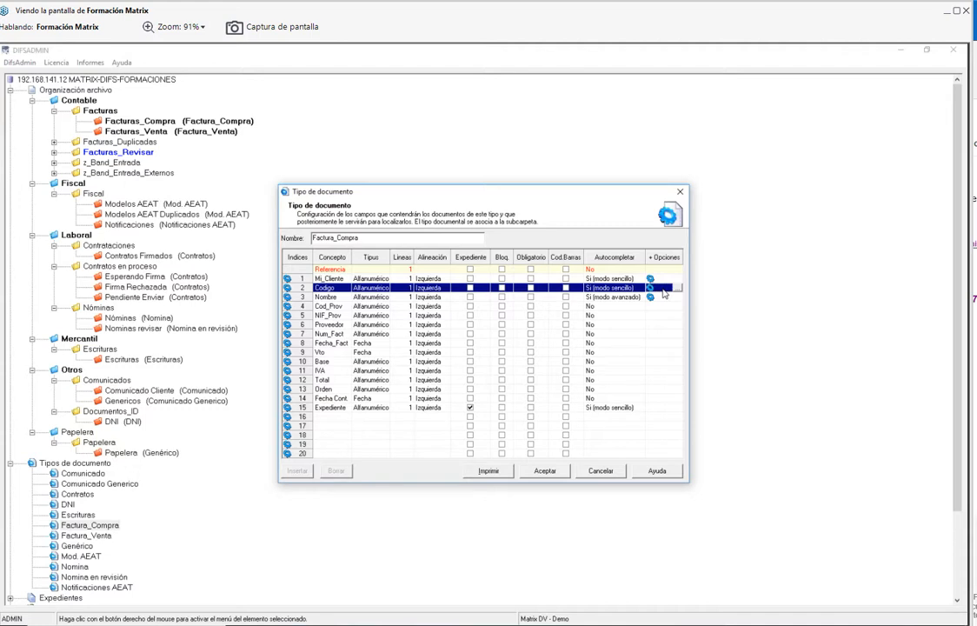
{"action": "left_click", "coordinate": [666, 279]}
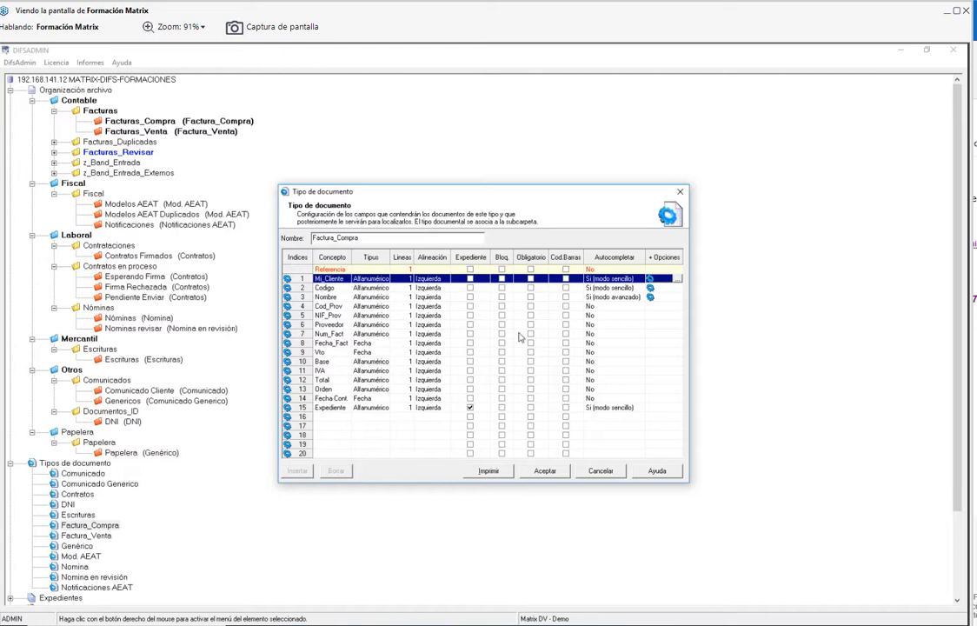
{"action": "left_click", "coordinate": [648, 287]}
{"action": "left_click", "coordinate": [657, 298]}
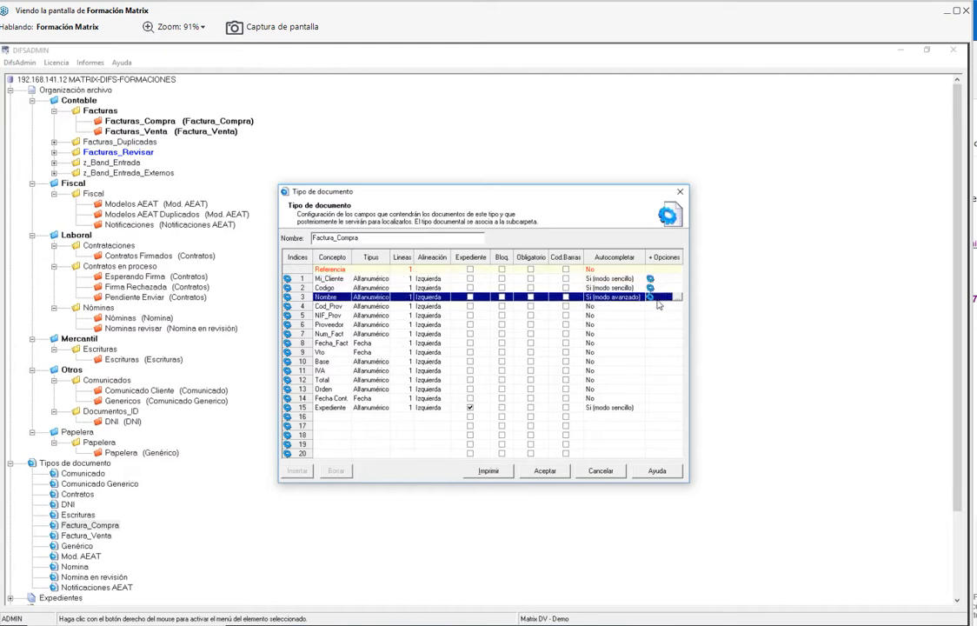
{"action": "left_click", "coordinate": [652, 289]}
{"action": "left_click", "coordinate": [653, 281]}
{"action": "left_click", "coordinate": [650, 287]}
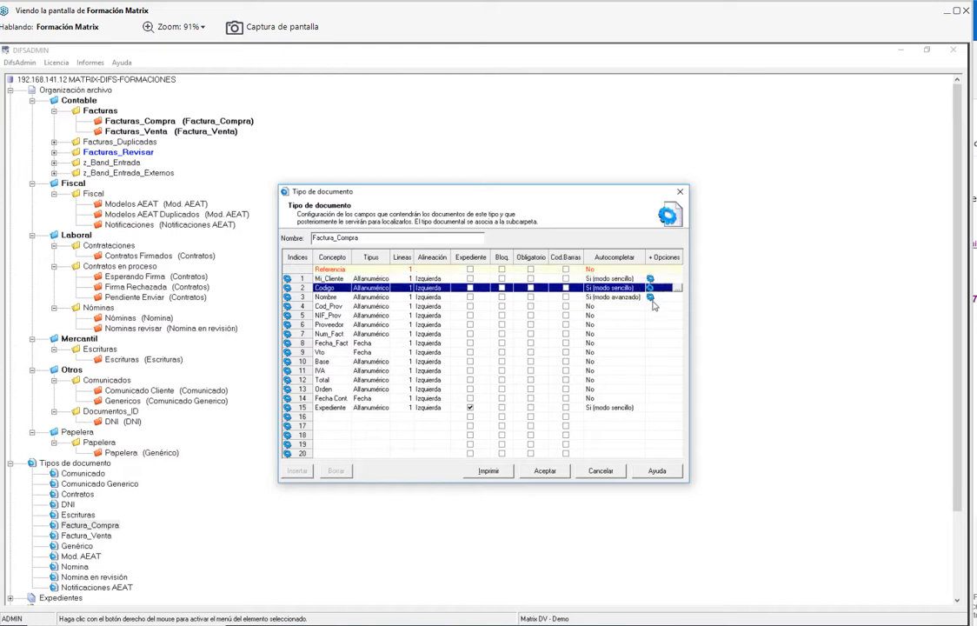
{"action": "left_click", "coordinate": [651, 297]}
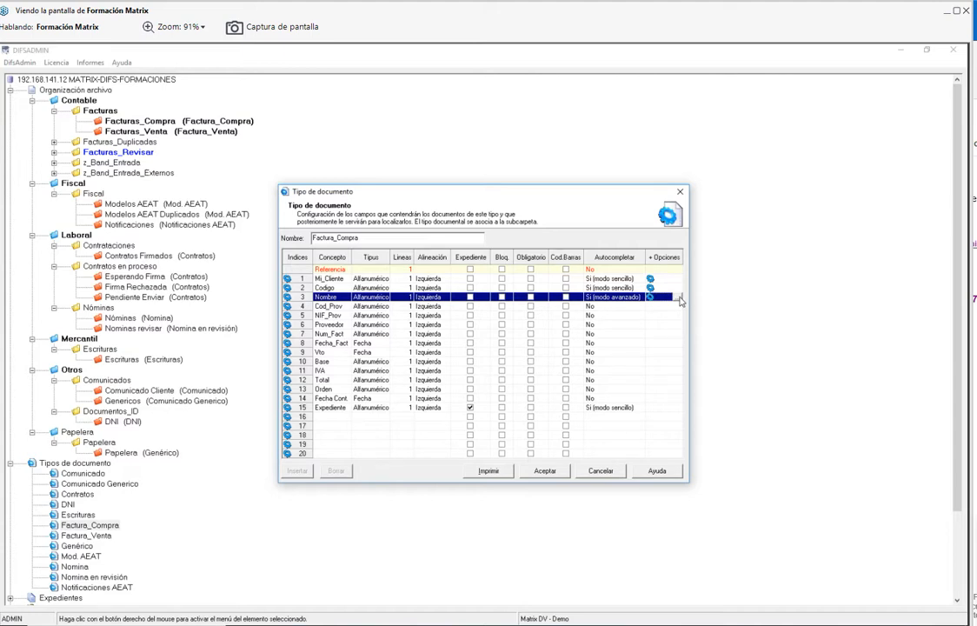
- Examine the field type, data origin and SQL validation options of the Mi_Cliente index, then cancel out of the Factura_Compra settings
{"action": "left_click", "coordinate": [681, 279]}
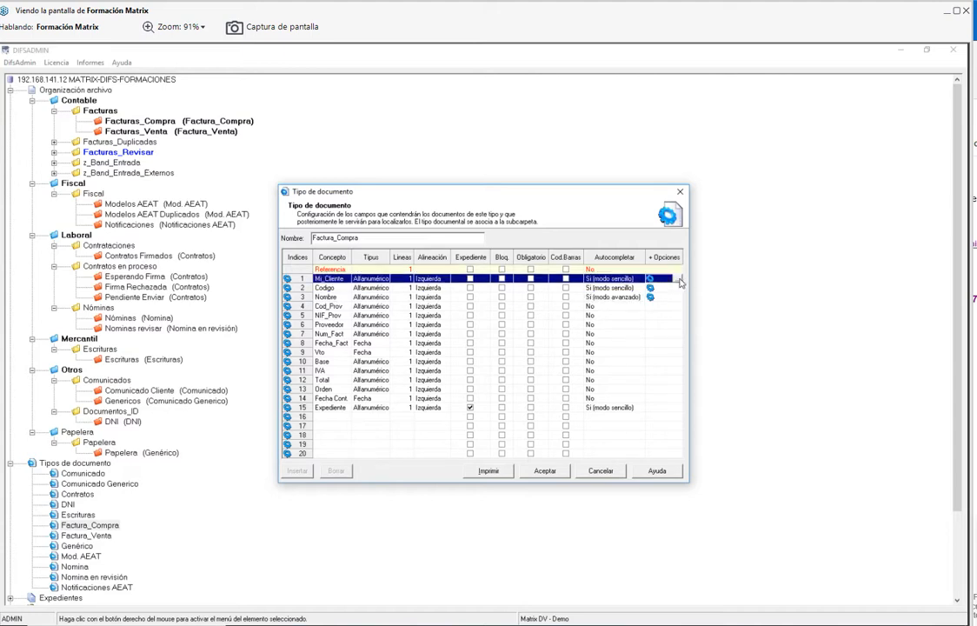
{"action": "double_click", "coordinate": [680, 279]}
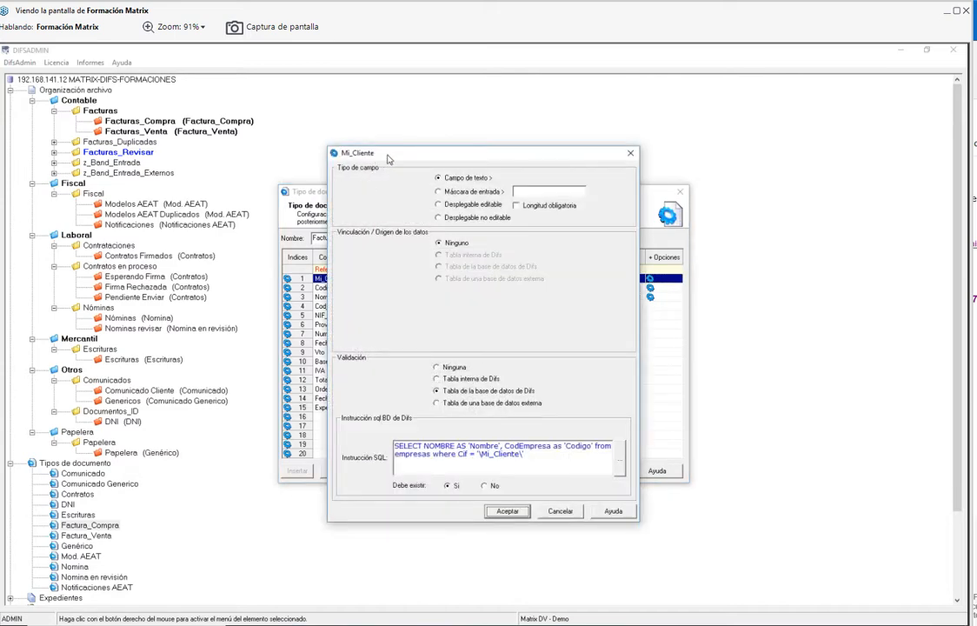
{"action": "left_click_drag", "start_coordinate": [388, 158], "coordinate": [635, 125]}
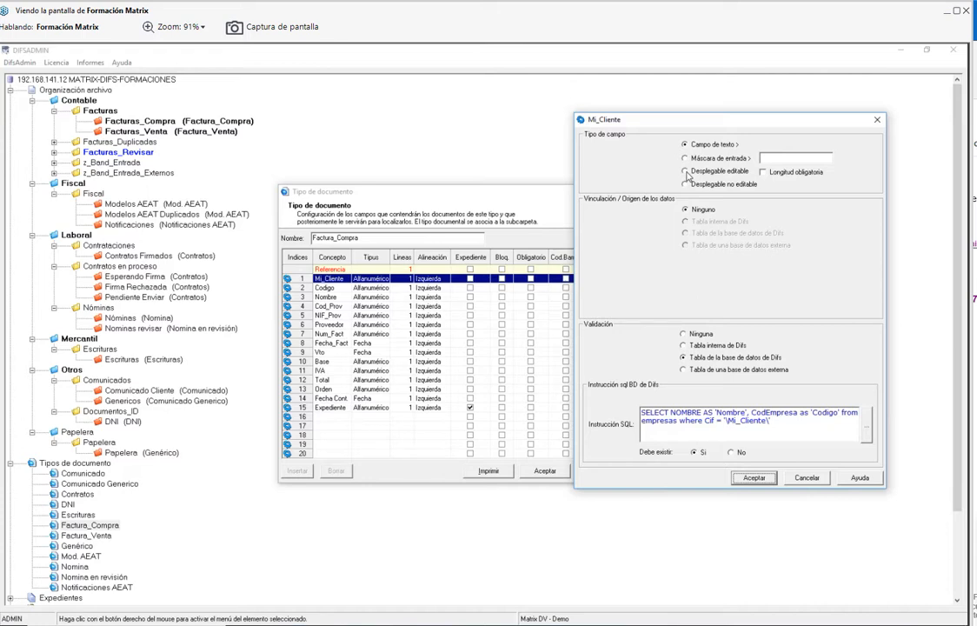
{"action": "left_click", "coordinate": [806, 477]}
{"action": "left_click", "coordinate": [592, 471]}
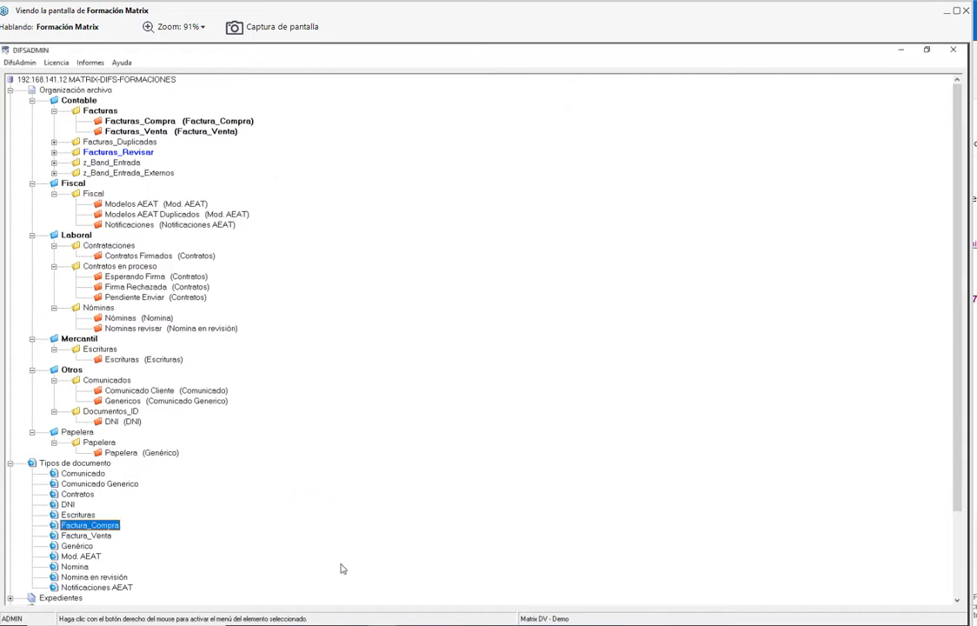
- Open the Escrituras document type settings and load location ES in DifsCapturePlus
{"action": "double_click", "coordinate": [86, 514]}
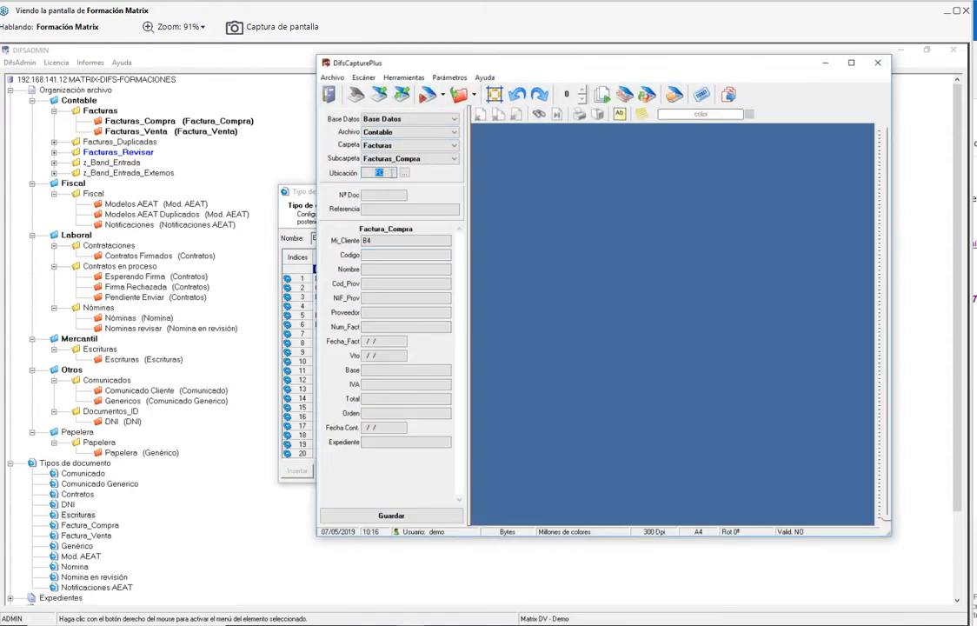
{"action": "type", "text": "ES"}
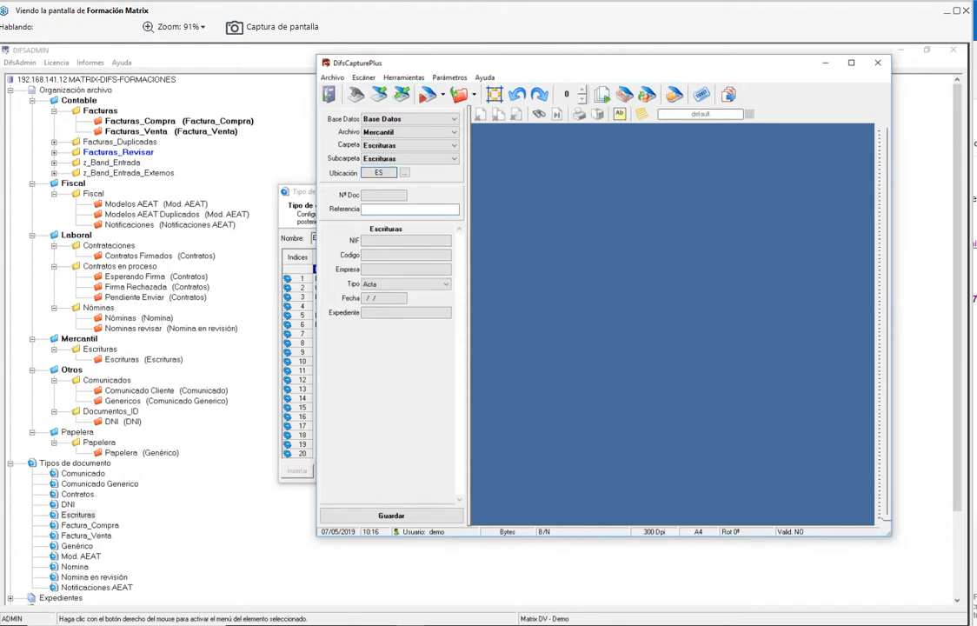
- Examine the choices in the Tipo list of the Escrituras form, keeping Acta selected
{"action": "left_click", "coordinate": [439, 288]}
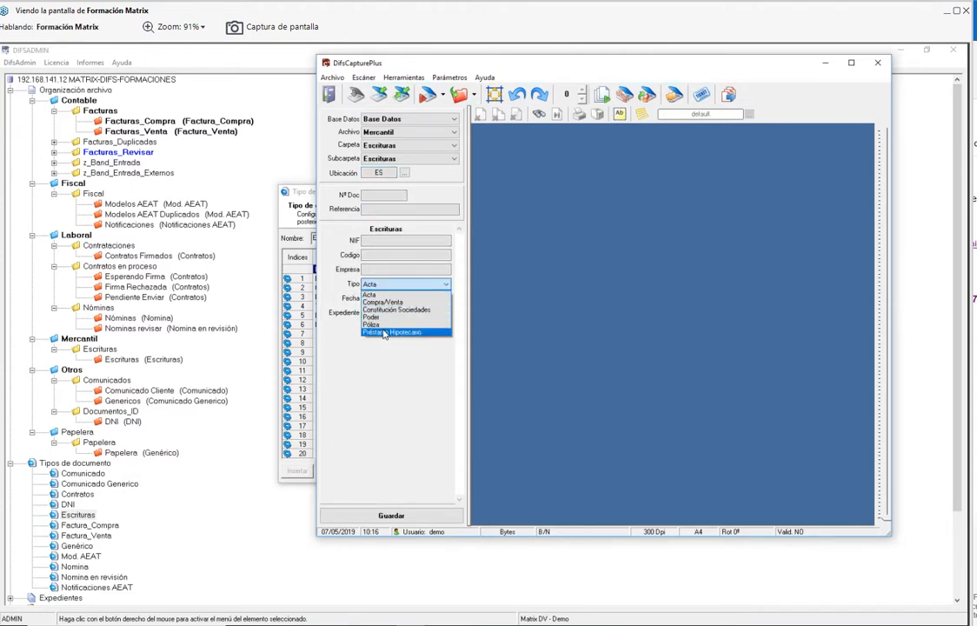
{"action": "left_click", "coordinate": [369, 295]}
{"action": "left_click", "coordinate": [373, 312]}
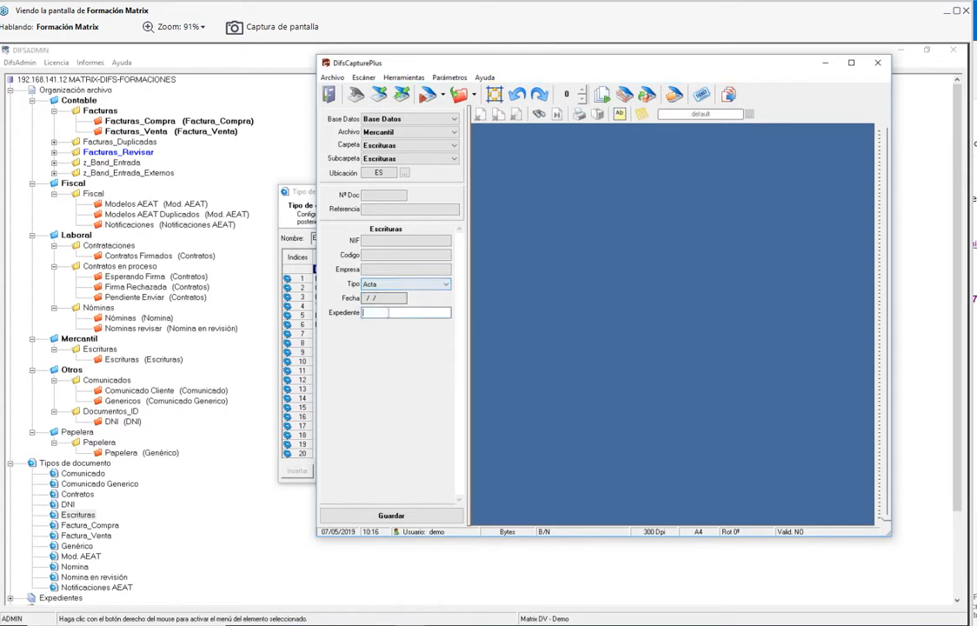
{"action": "left_click", "coordinate": [445, 285]}
{"action": "left_click", "coordinate": [830, 72]}
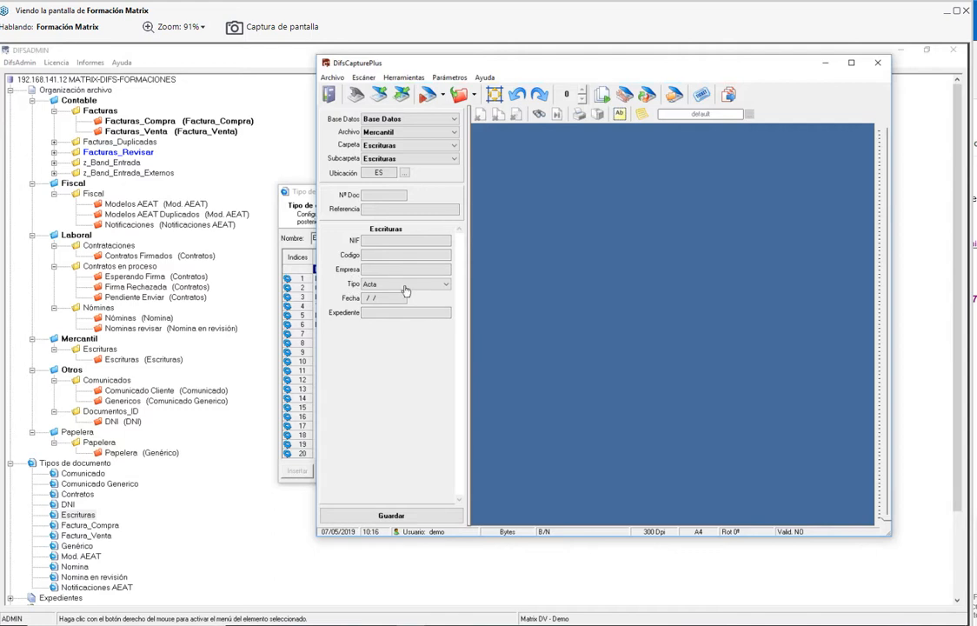
- Switch to DifsAdmin and open the additional options of the Tipo index in the Escrituras document type
{"action": "left_click", "coordinate": [826, 64]}
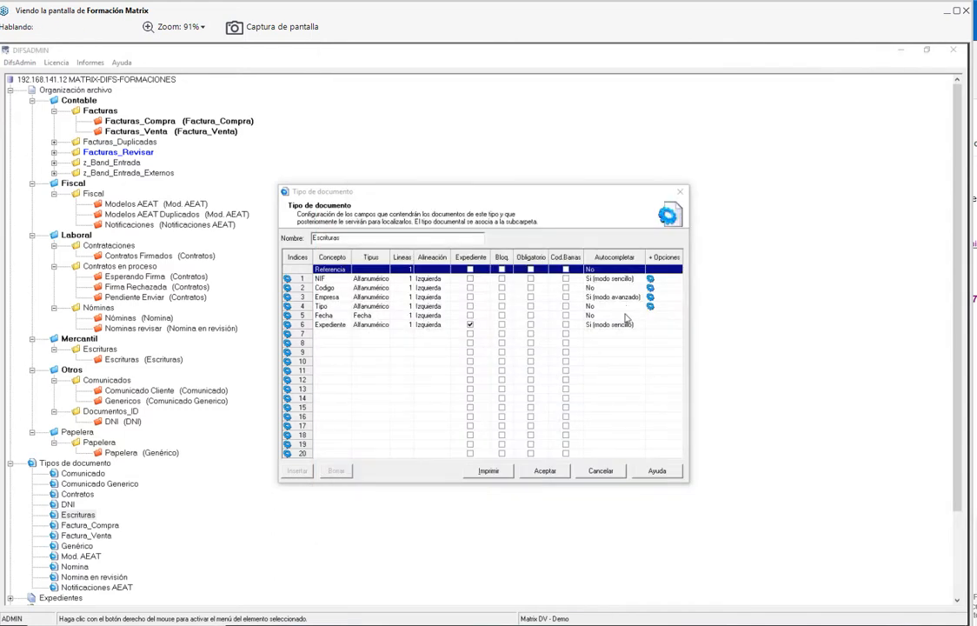
{"action": "left_click", "coordinate": [529, 315]}
{"action": "left_click", "coordinate": [556, 306]}
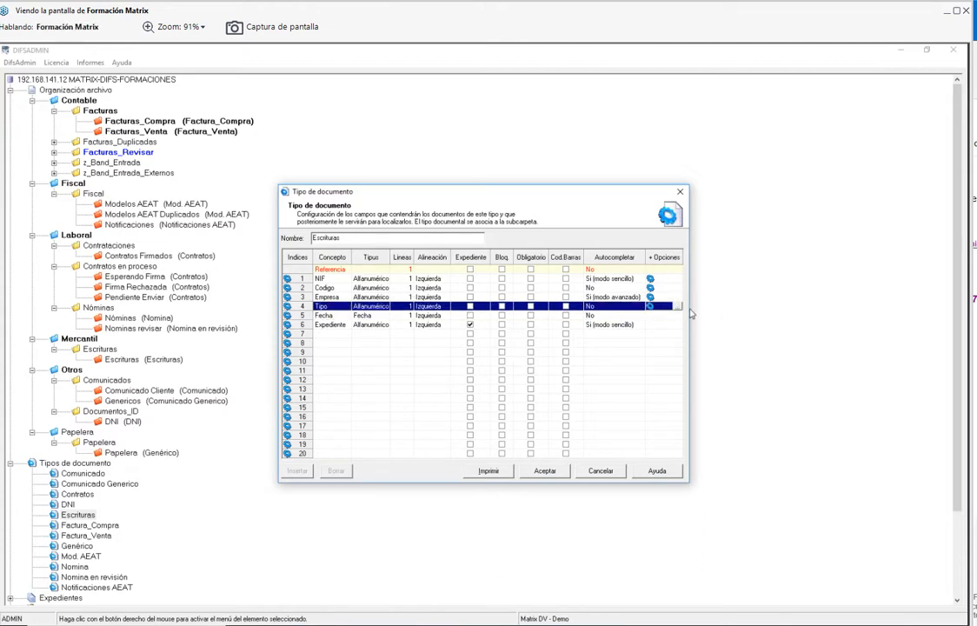
{"action": "left_click", "coordinate": [676, 307]}
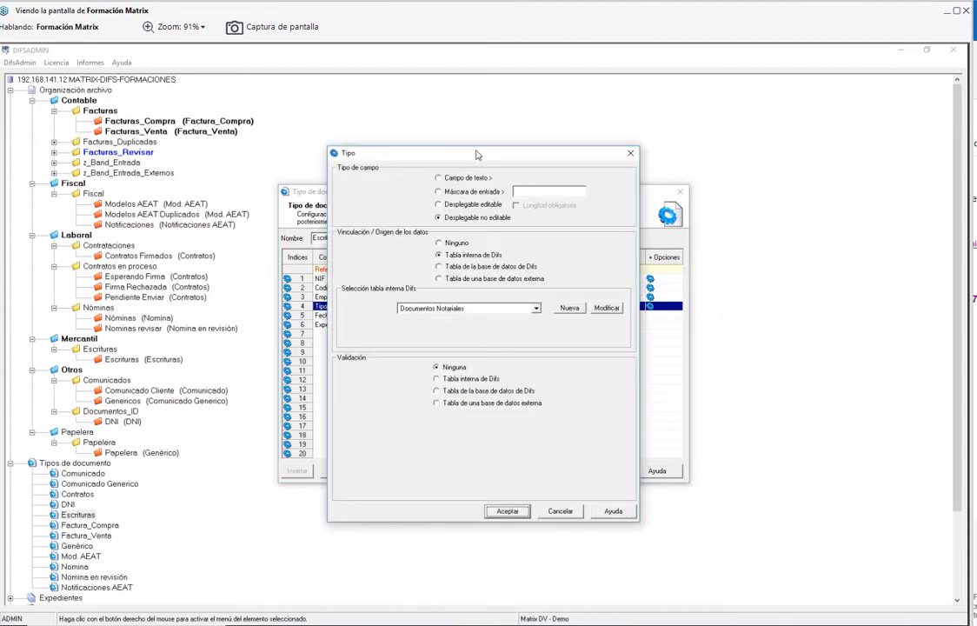
{"action": "left_click_drag", "start_coordinate": [478, 145], "coordinate": [667, 94]}
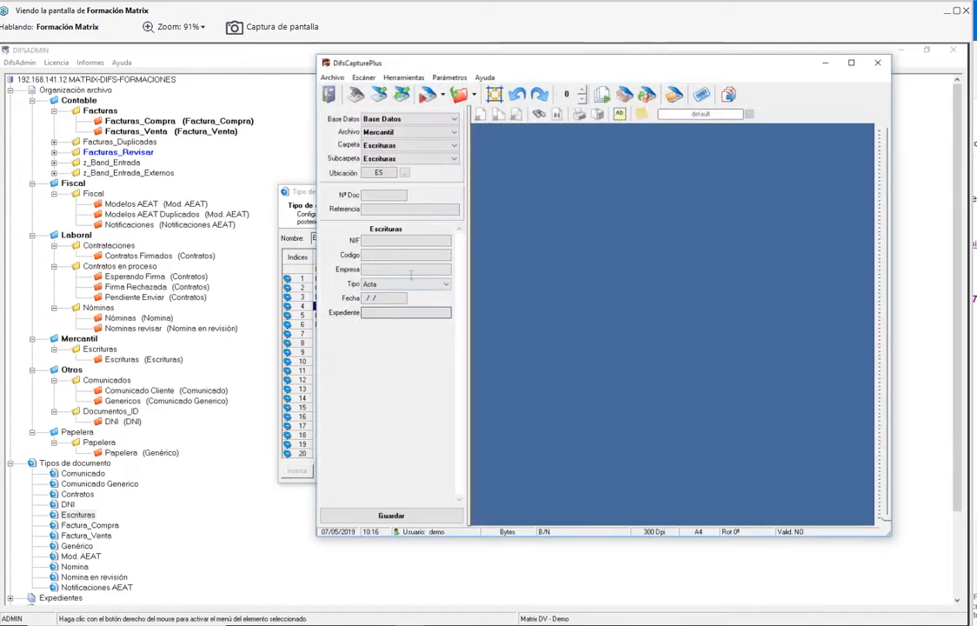
- Recheck the Tipo list choices of the Escrituras form in DifsCapturePlus, then return to the Tipo options in DifsAdmin
{"action": "left_click", "coordinate": [385, 285]}
{"action": "left_click", "coordinate": [383, 293]}
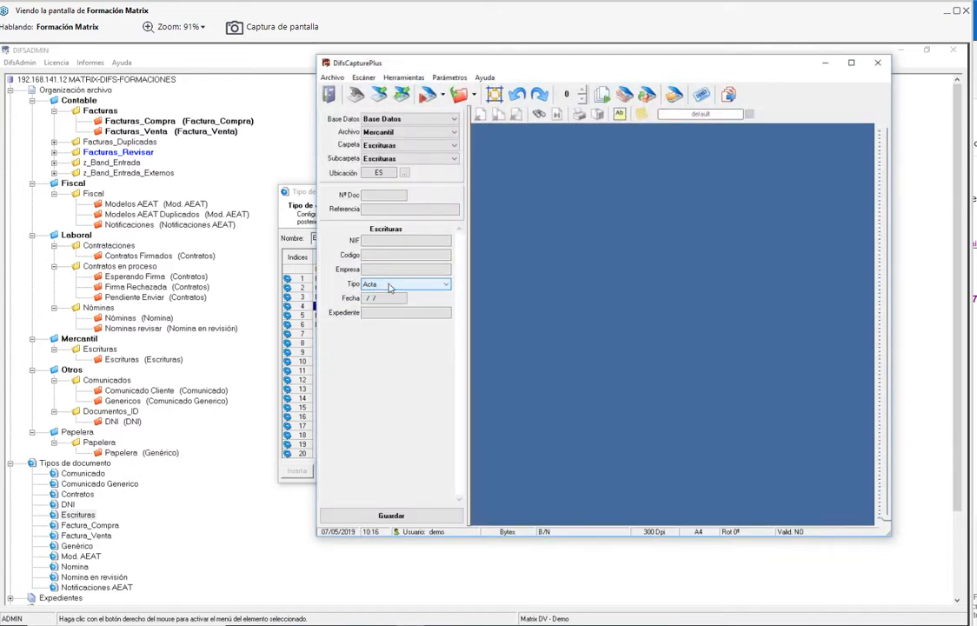
{"action": "left_click", "coordinate": [385, 284]}
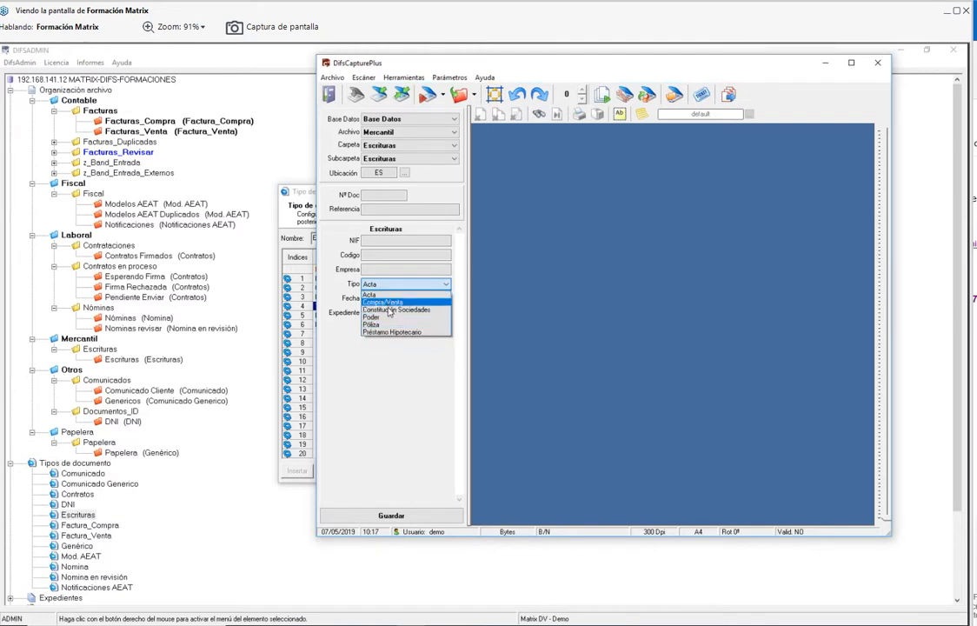
{"action": "left_click", "coordinate": [836, 73]}
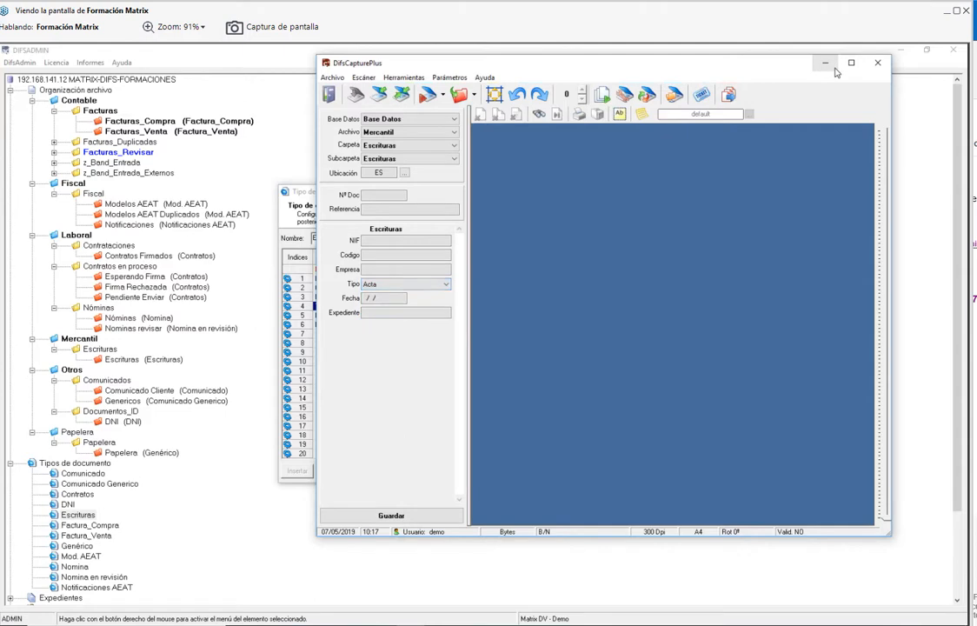
{"action": "left_click", "coordinate": [825, 63]}
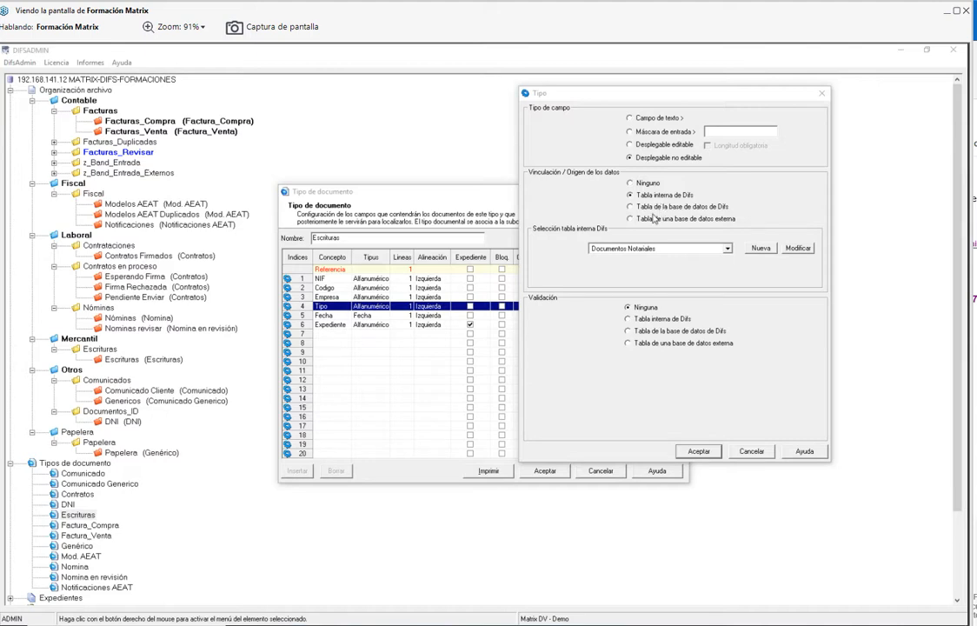
- Compare the external database and Difs database origins for the Tipo field, then restore Tabla interna de Difs
{"action": "left_click", "coordinate": [649, 219]}
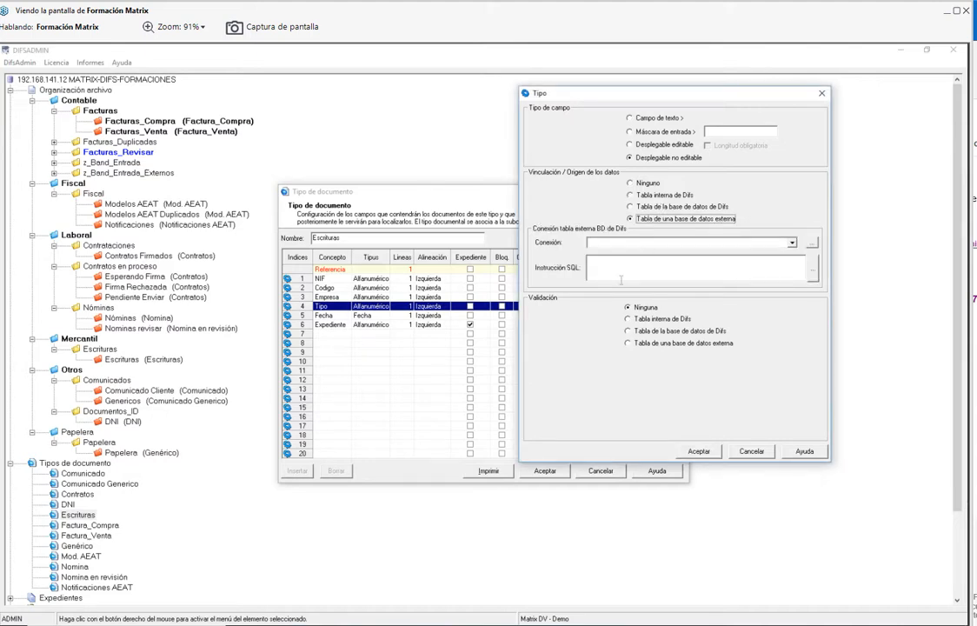
{"action": "left_click", "coordinate": [591, 268]}
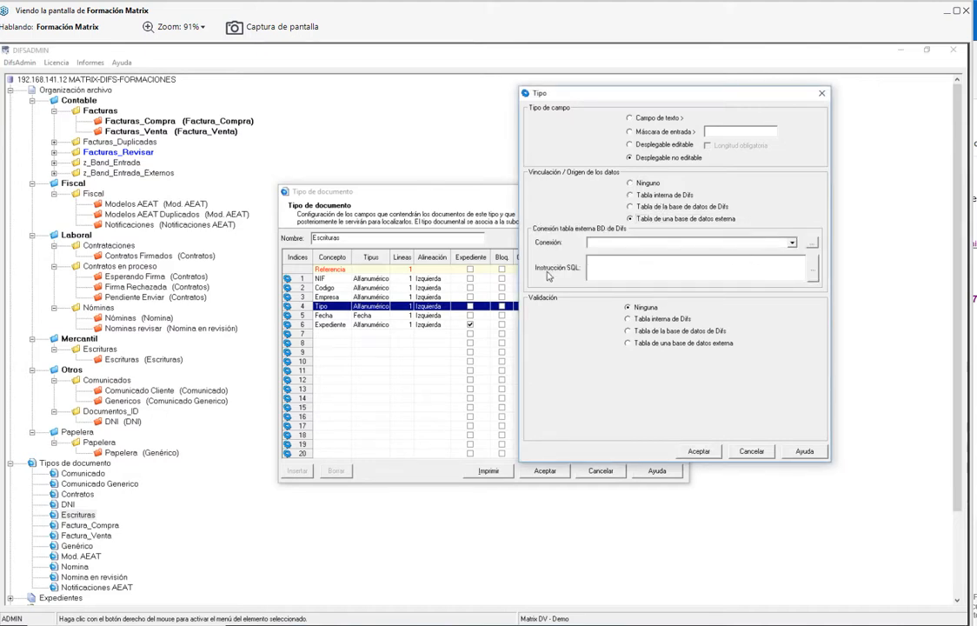
{"action": "left_click", "coordinate": [631, 207]}
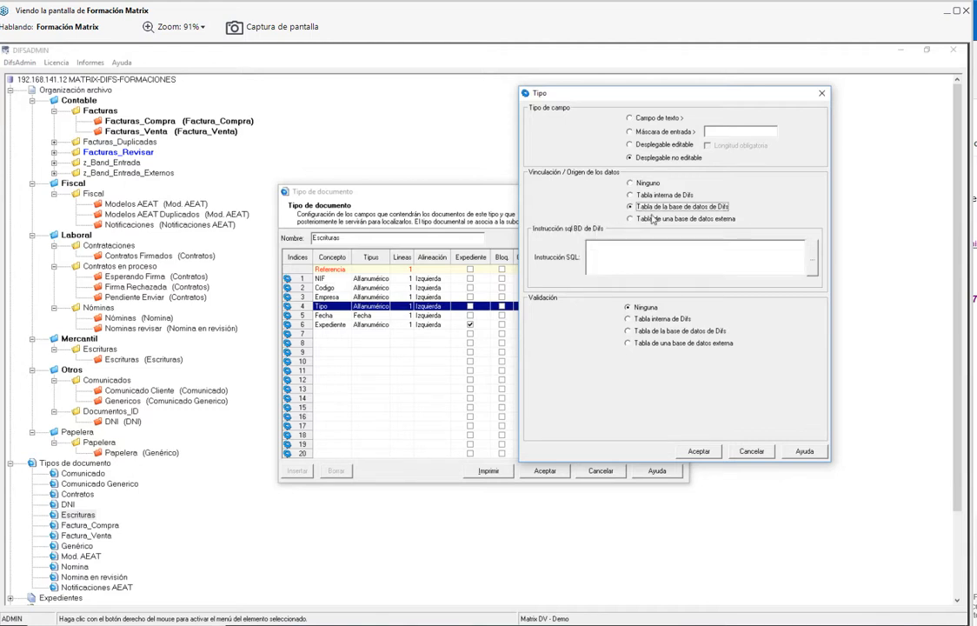
{"action": "left_click", "coordinate": [630, 194]}
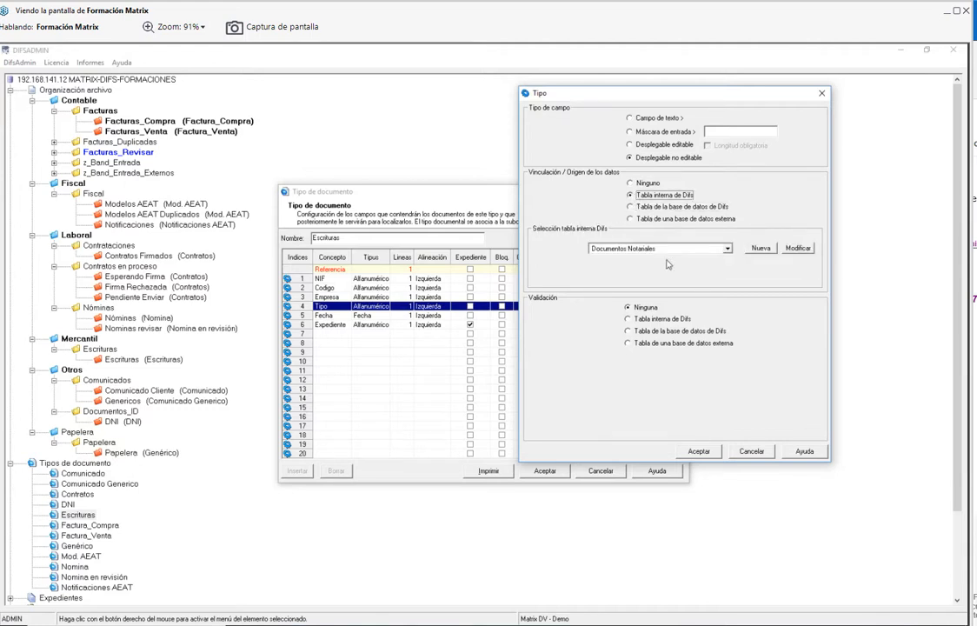
- Browse the internal Difs tables available for the Tipo field and select Tipos Notificacion AEAT
{"action": "left_click", "coordinate": [727, 249]}
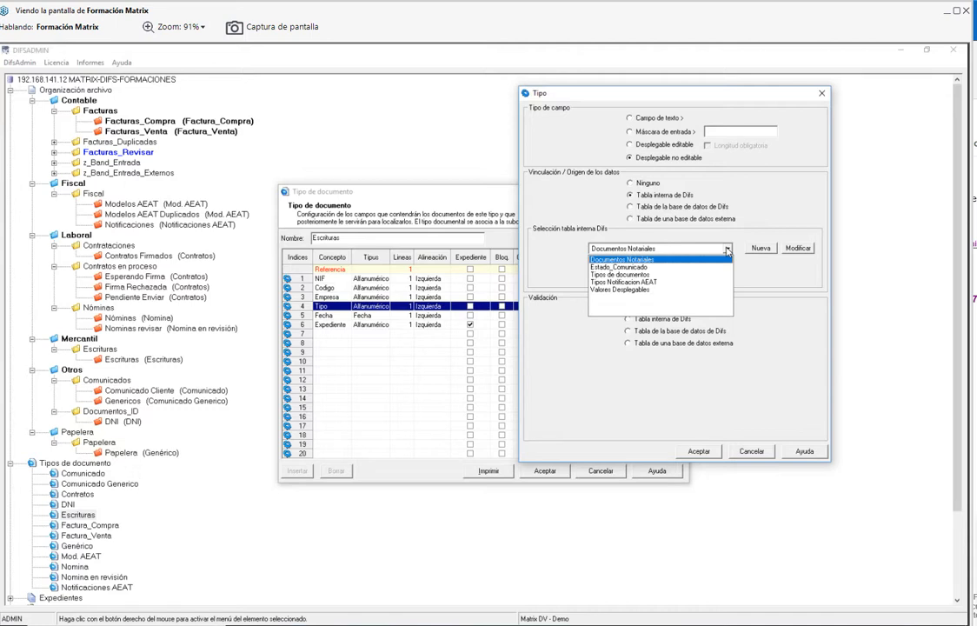
{"action": "left_click", "coordinate": [629, 280]}
{"action": "left_click", "coordinate": [726, 248]}
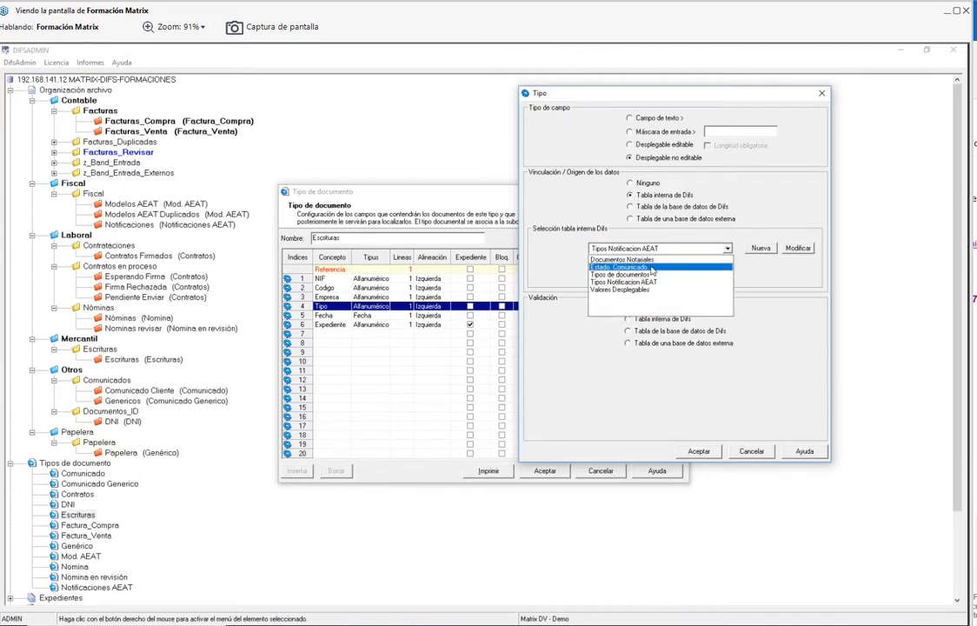
{"action": "key", "text": "Escape"}
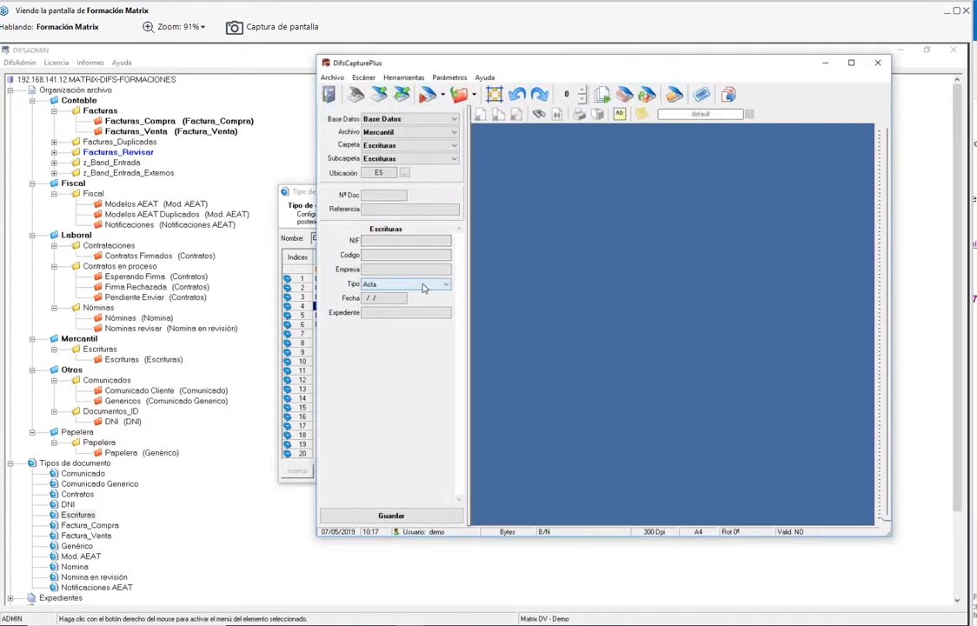
- Check the Tipo choices of the Escrituras form in DifsCapturePlus, keeping Acta, then return to the Tipo options in DifsAdmin
{"action": "left_click", "coordinate": [441, 286]}
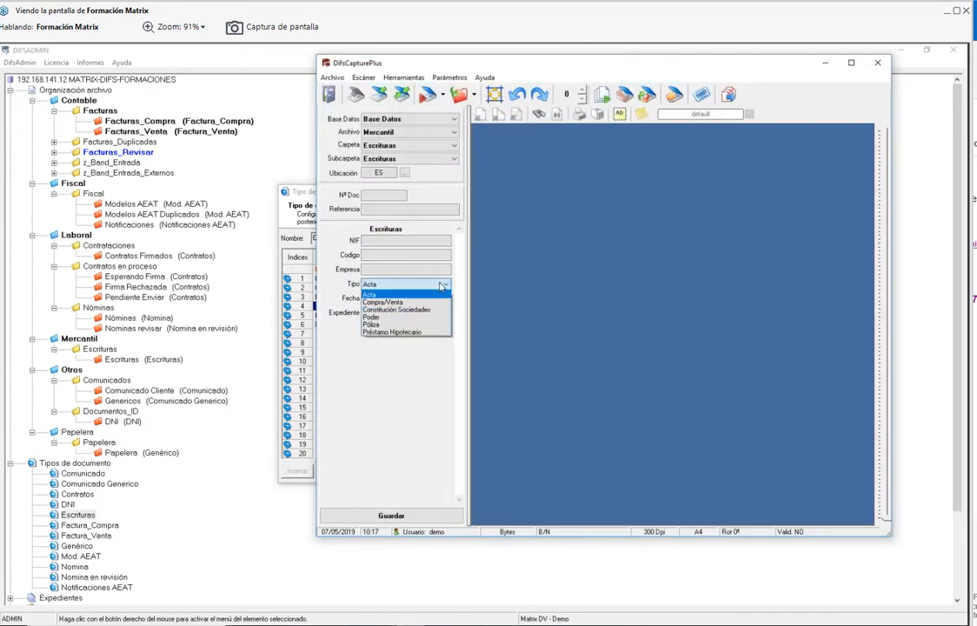
{"action": "left_click", "coordinate": [441, 285]}
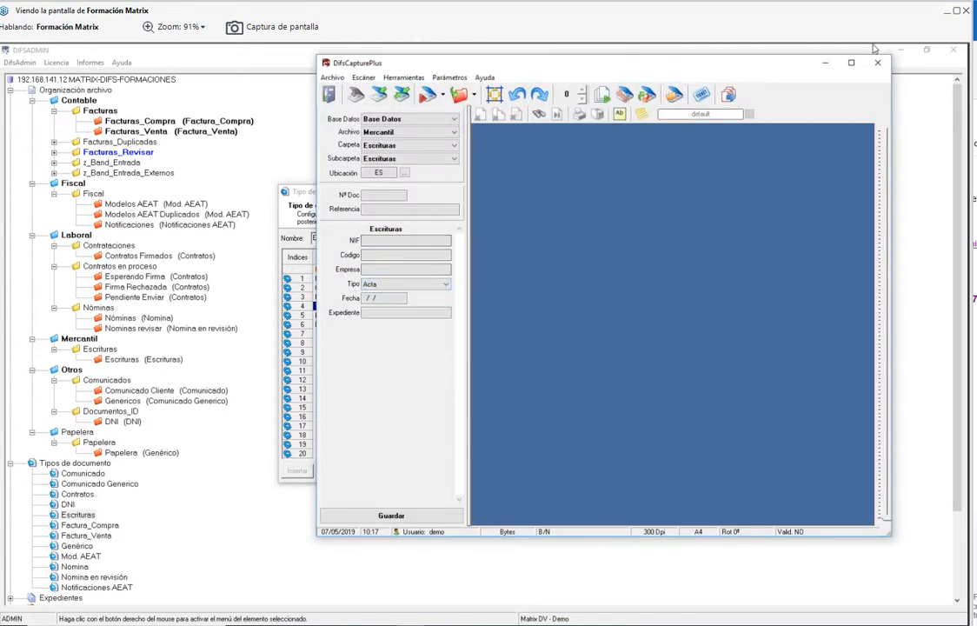
{"action": "left_click", "coordinate": [829, 66]}
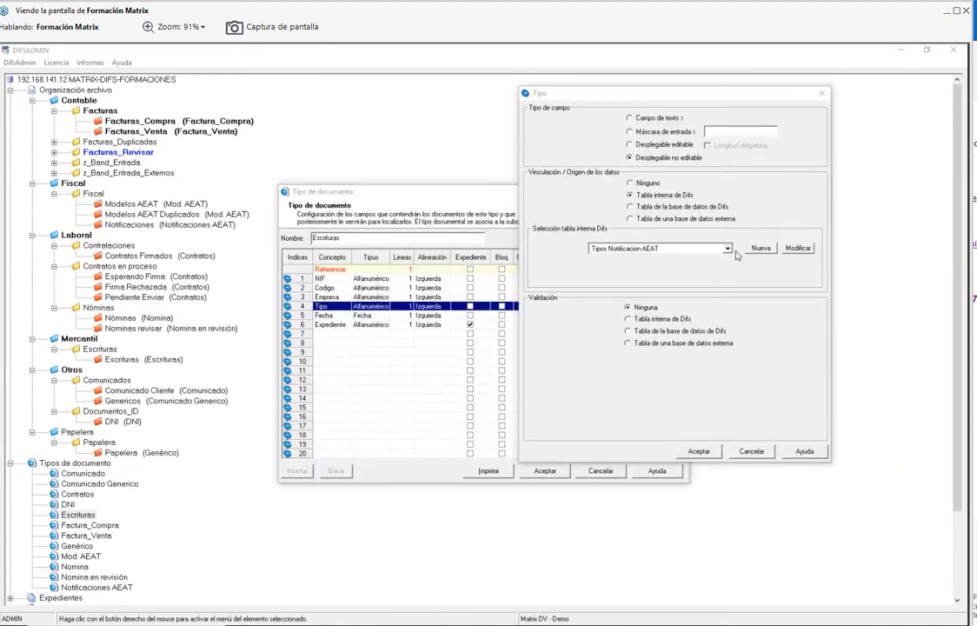
- Review the values stored in the internal tables Tipos de documentos and Valores Desplegables, one after the other
{"action": "left_click", "coordinate": [727, 249]}
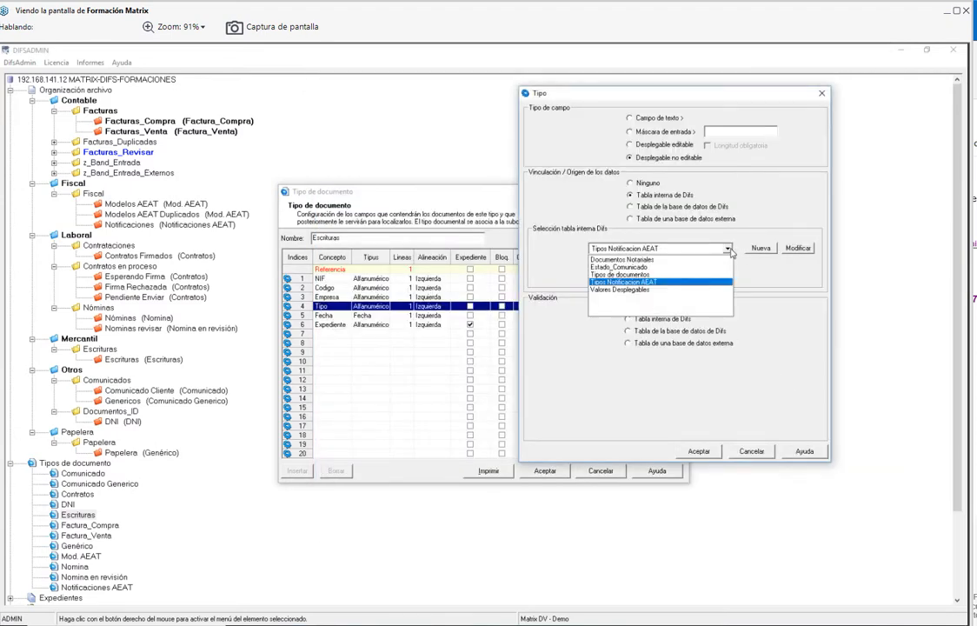
{"action": "left_click", "coordinate": [661, 275]}
{"action": "left_click", "coordinate": [798, 248]}
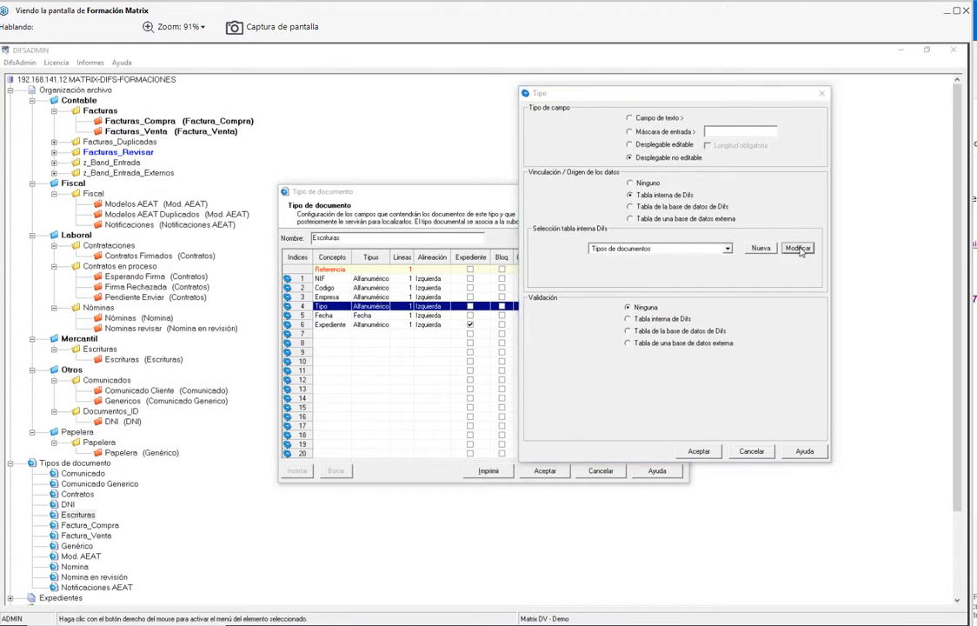
{"action": "left_click", "coordinate": [739, 386]}
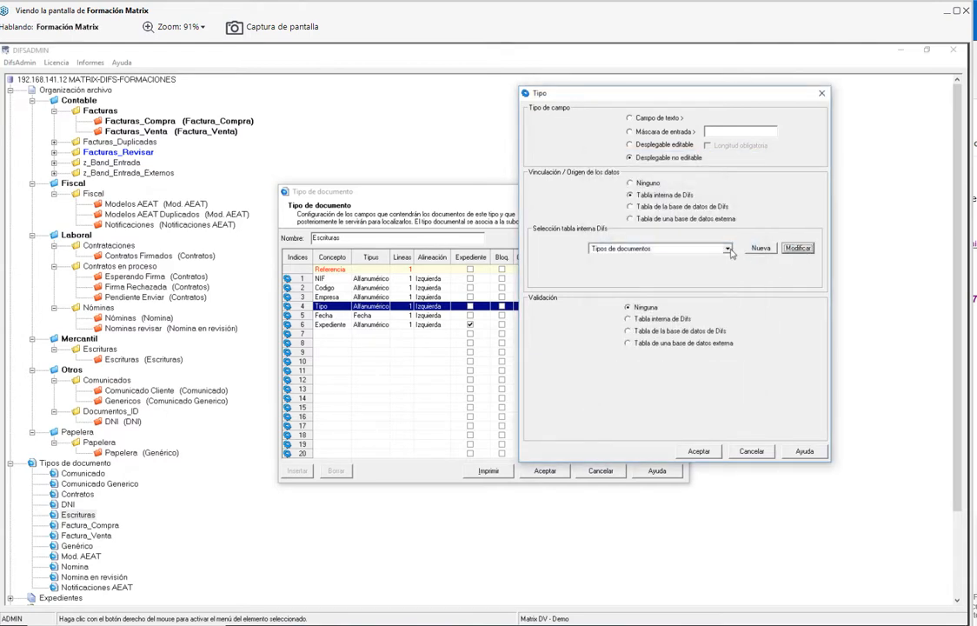
{"action": "left_click", "coordinate": [727, 248]}
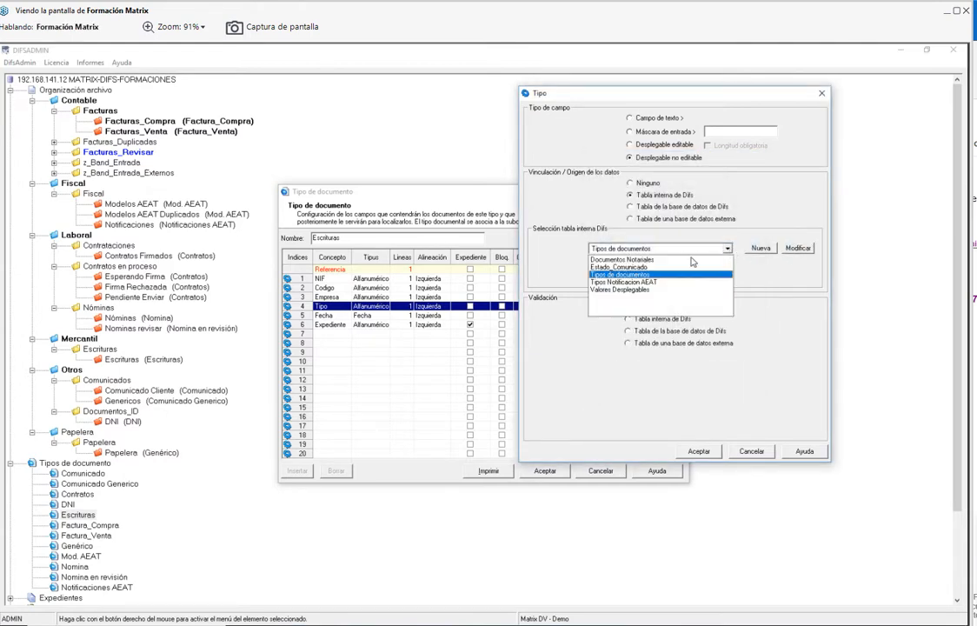
{"action": "left_click", "coordinate": [638, 288]}
{"action": "left_click", "coordinate": [798, 247]}
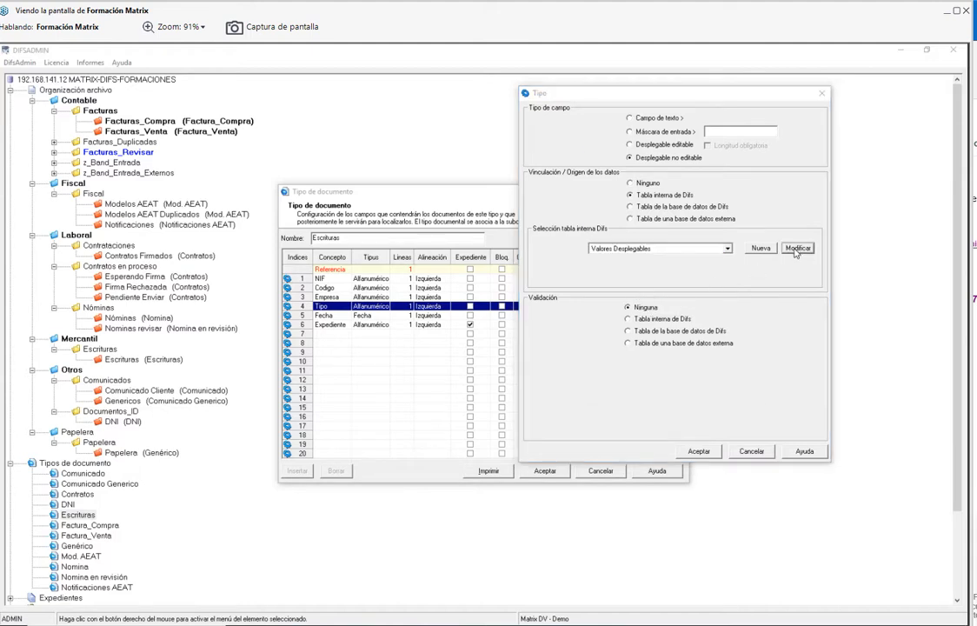
{"action": "left_click", "coordinate": [738, 386]}
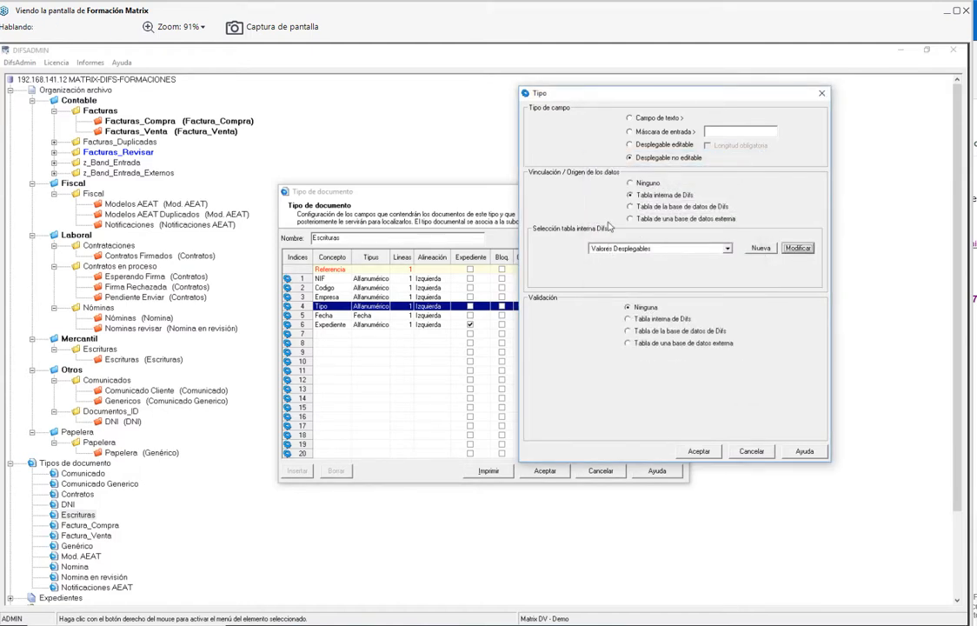
- Select Documentos Notariales as the internal table for Tipo and examine its list of values
{"action": "left_click", "coordinate": [725, 249]}
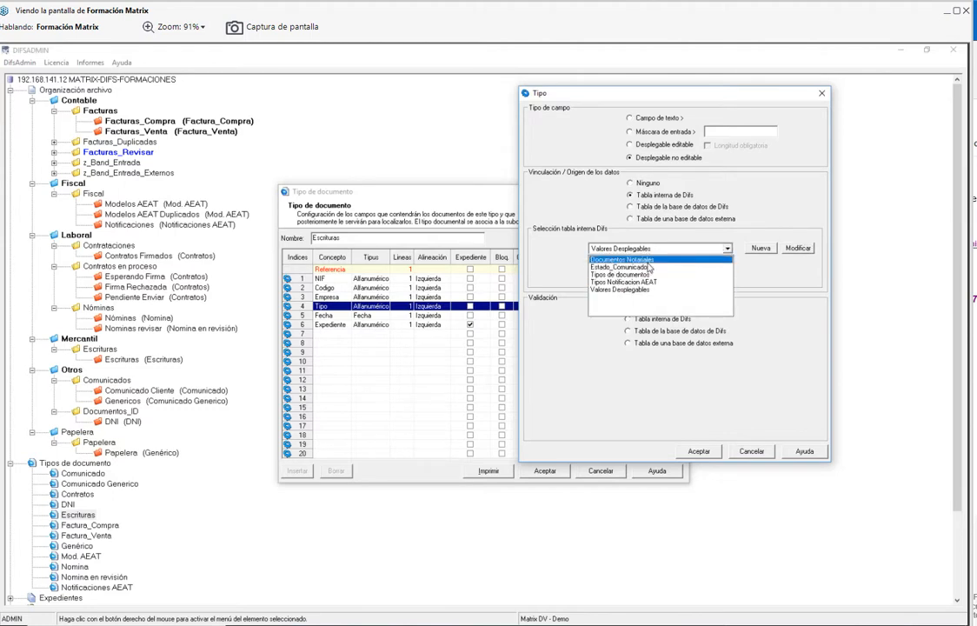
{"action": "left_click", "coordinate": [645, 259]}
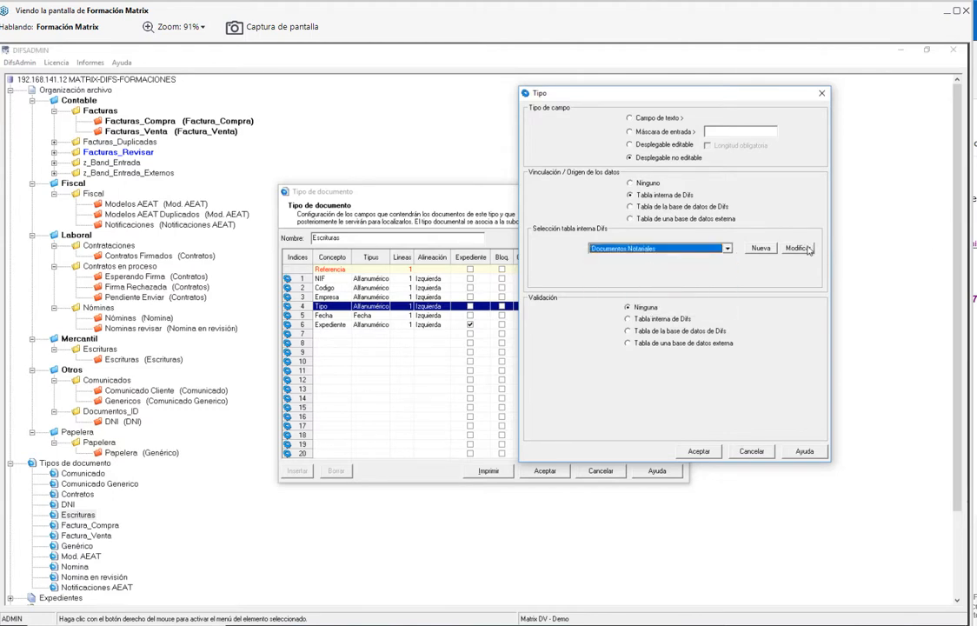
{"action": "left_click", "coordinate": [804, 251]}
{"action": "left_click", "coordinate": [614, 265]}
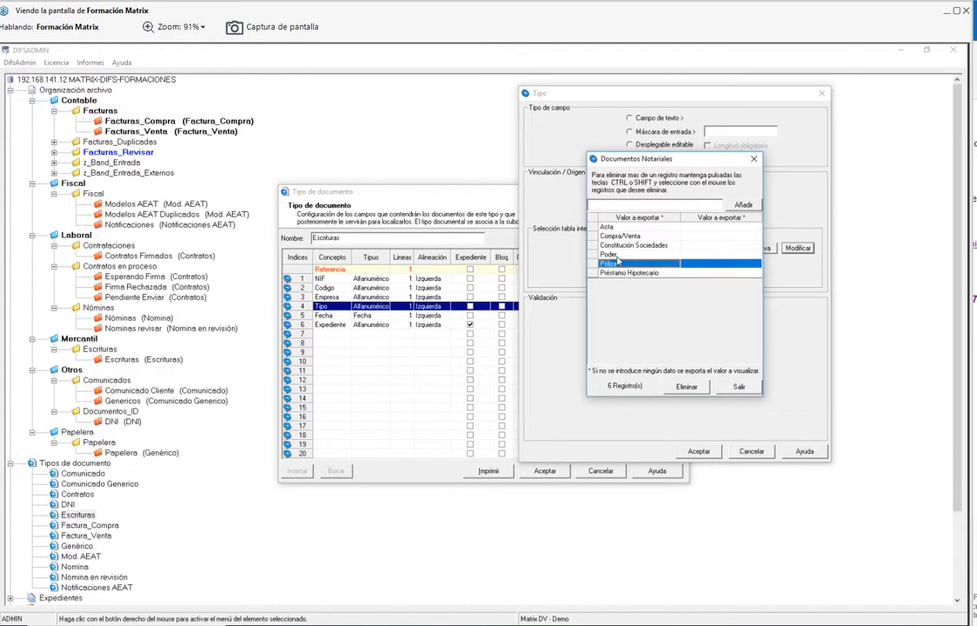
{"action": "left_click", "coordinate": [614, 256]}
{"action": "left_click", "coordinate": [618, 247]}
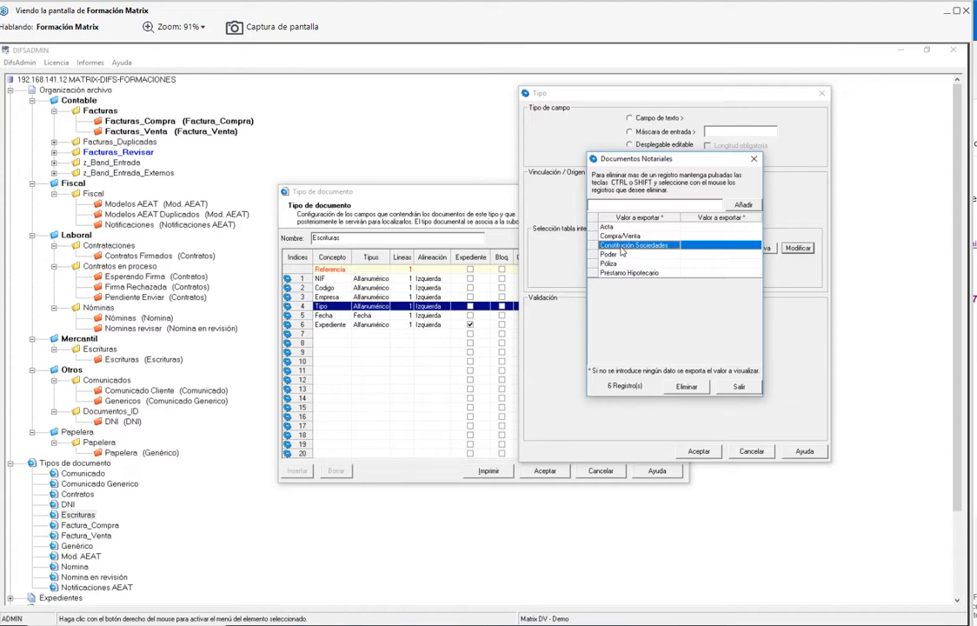
{"action": "left_click", "coordinate": [739, 386]}
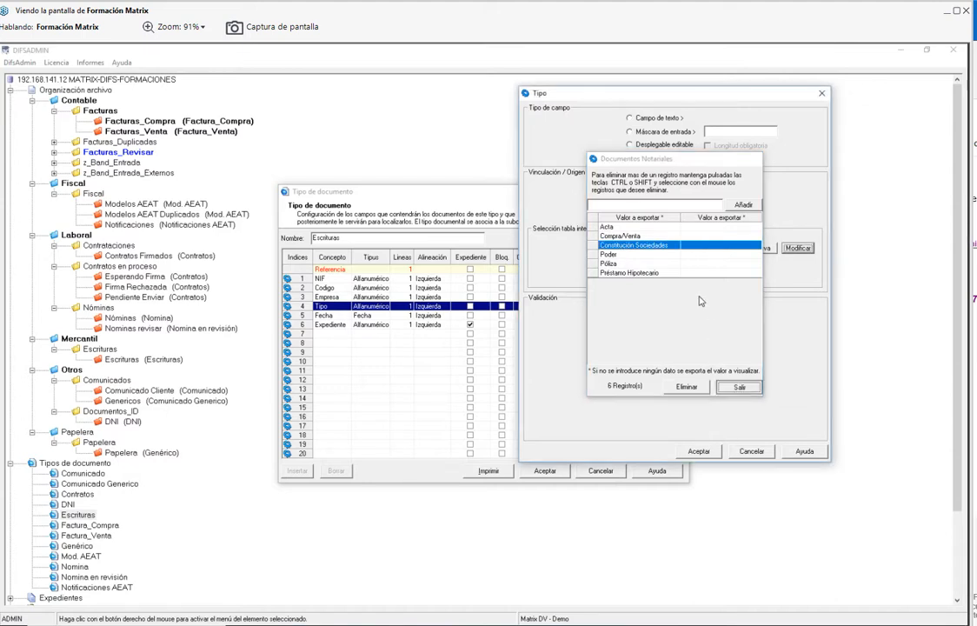
- Review the list of internal tables and show the naming prompt for a new table, dismissing it without a name
{"action": "left_click", "coordinate": [727, 249]}
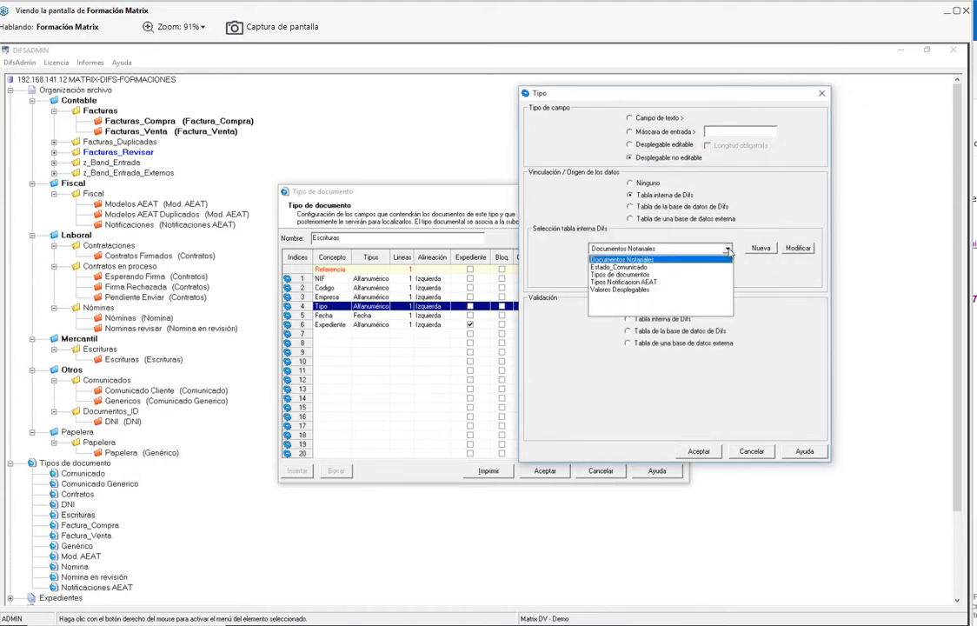
{"action": "left_click", "coordinate": [676, 243]}
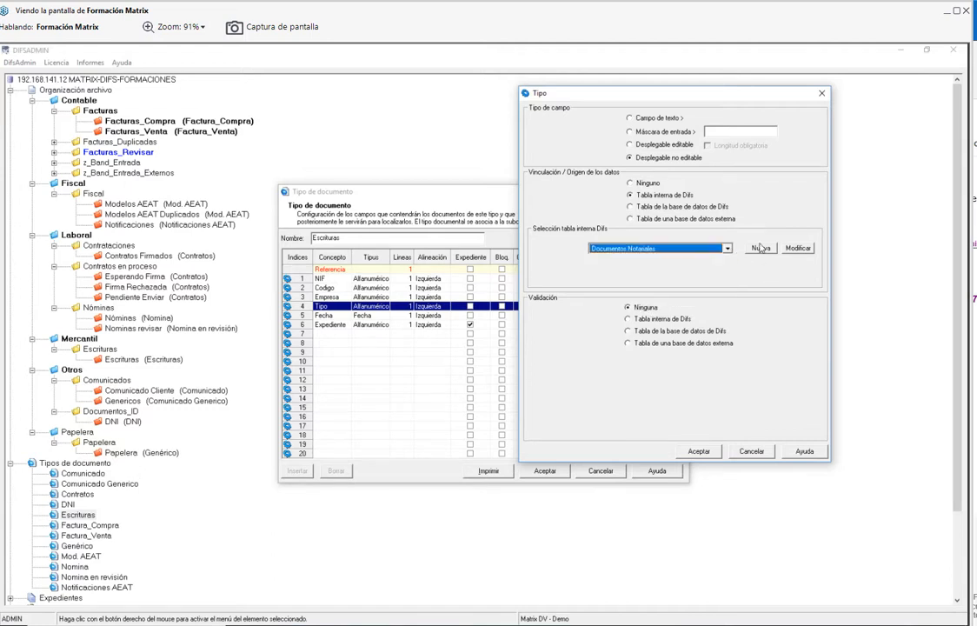
{"action": "left_click", "coordinate": [760, 248]}
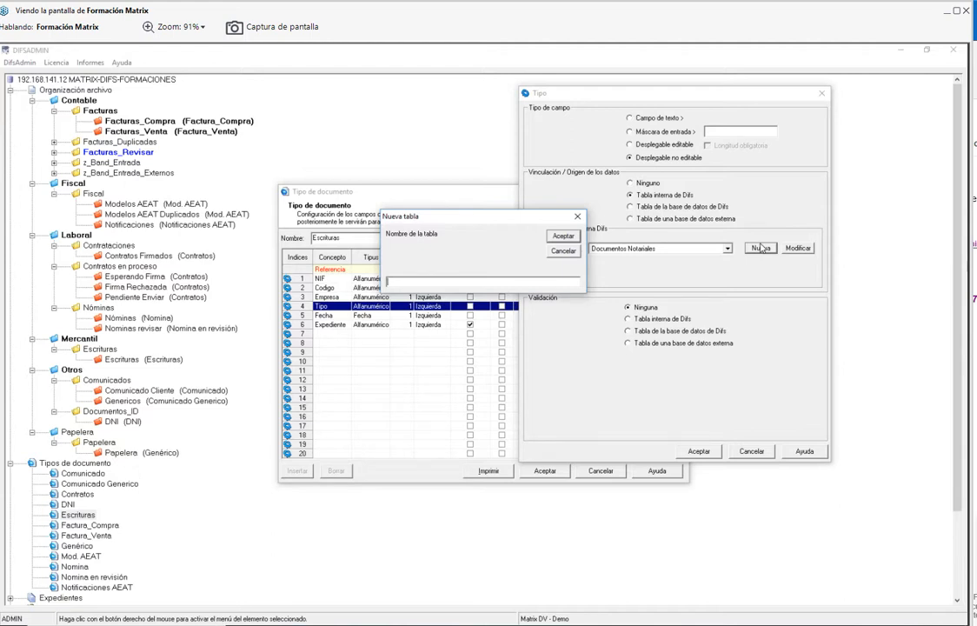
{"action": "left_click", "coordinate": [565, 240]}
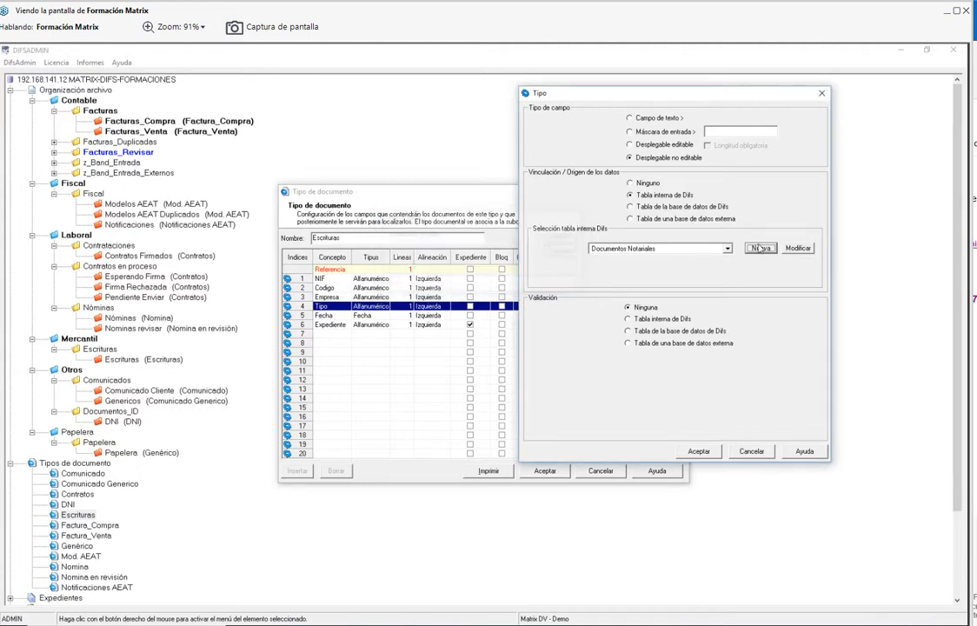
- Open the values of the Valores Desplegables table and compare them with the Tipo choices of the Escrituras form in DifsCapturePlus
{"action": "left_click", "coordinate": [726, 249]}
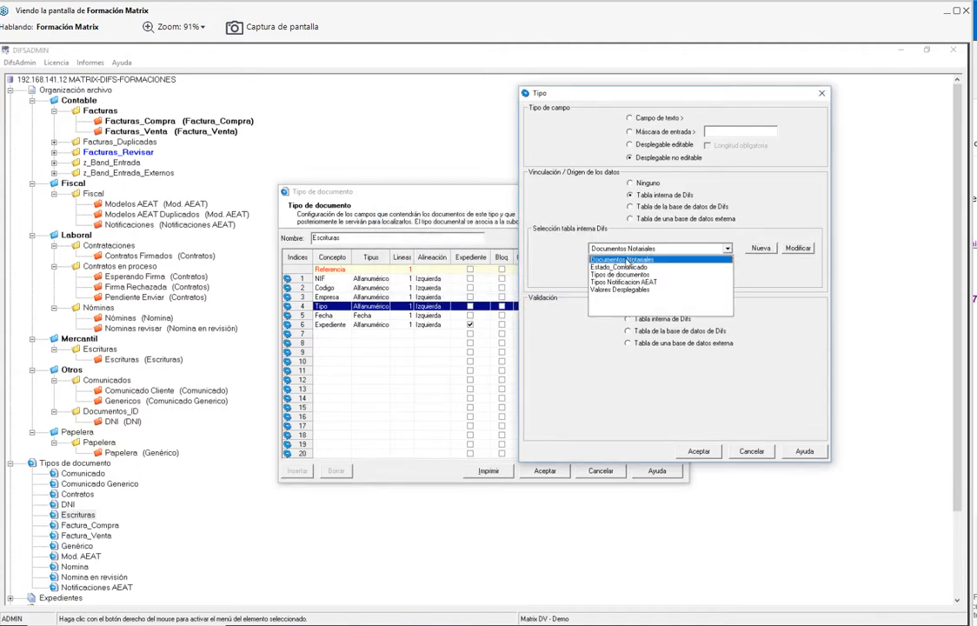
{"action": "left_click", "coordinate": [626, 290]}
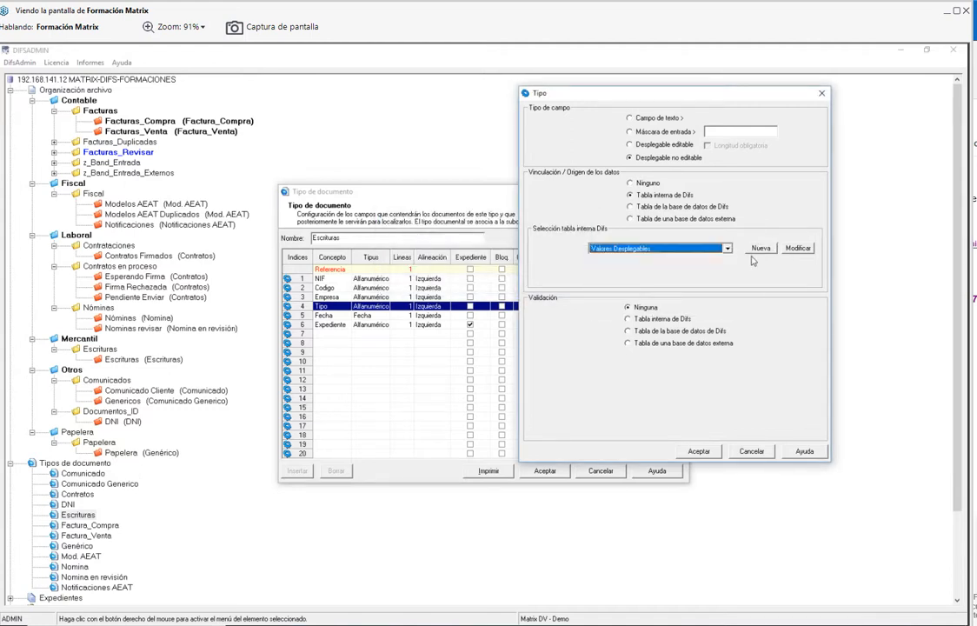
{"action": "left_click", "coordinate": [797, 247]}
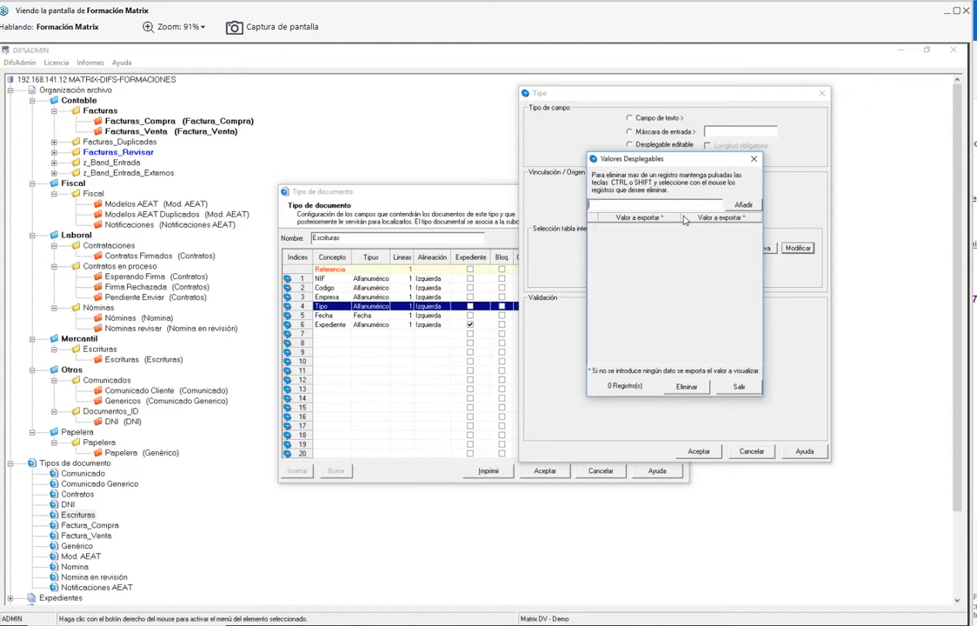
{"action": "left_click", "coordinate": [531, 624]}
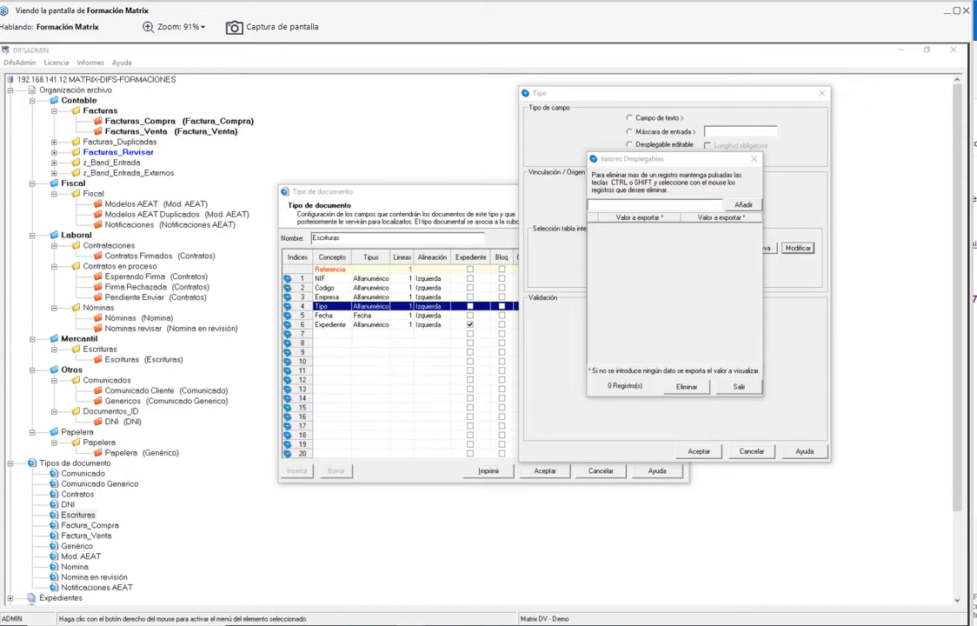
{"action": "left_click", "coordinate": [374, 284]}
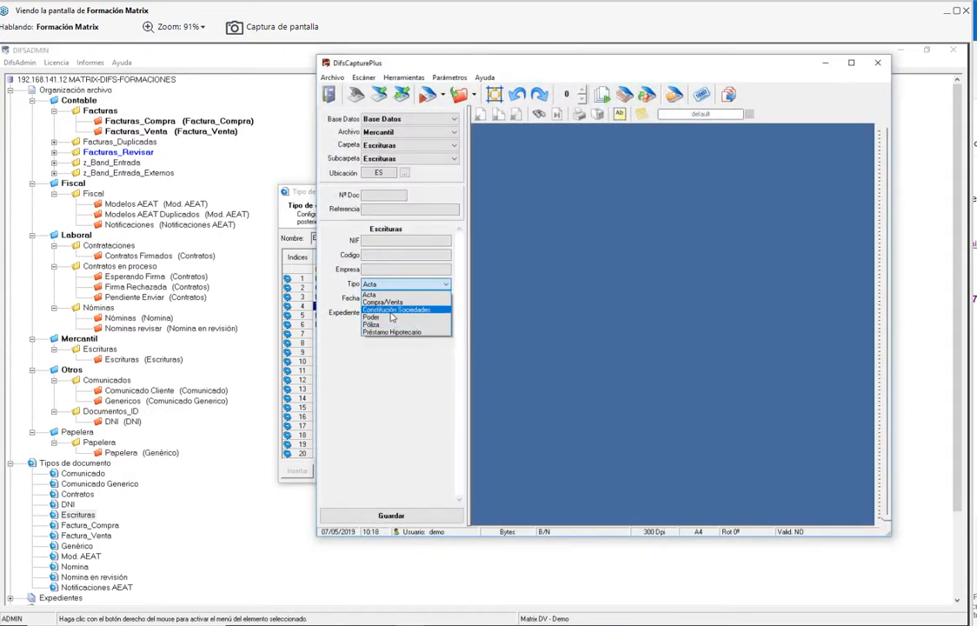
{"action": "left_click", "coordinate": [417, 365]}
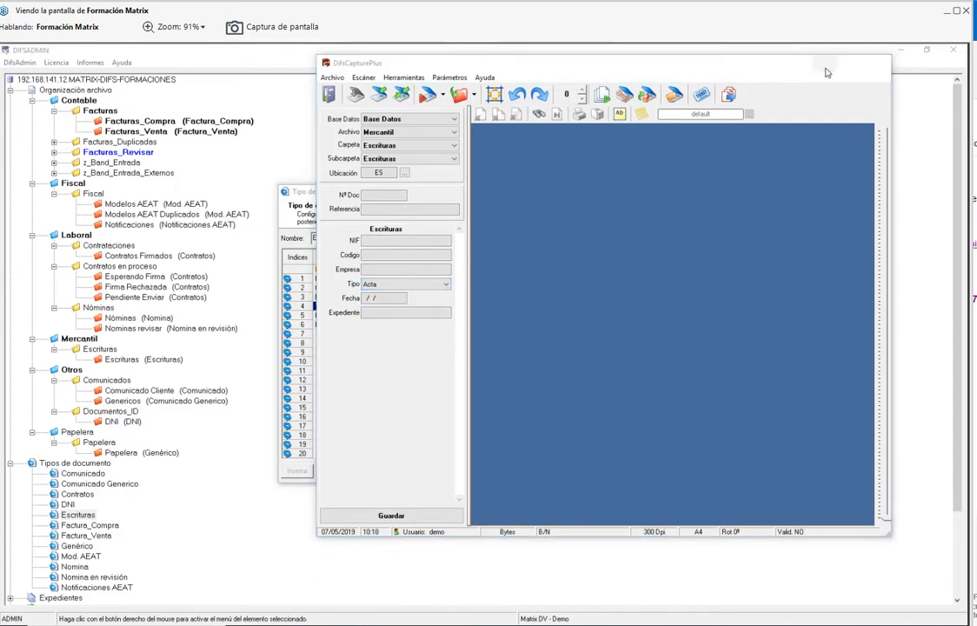
{"action": "left_click", "coordinate": [825, 68]}
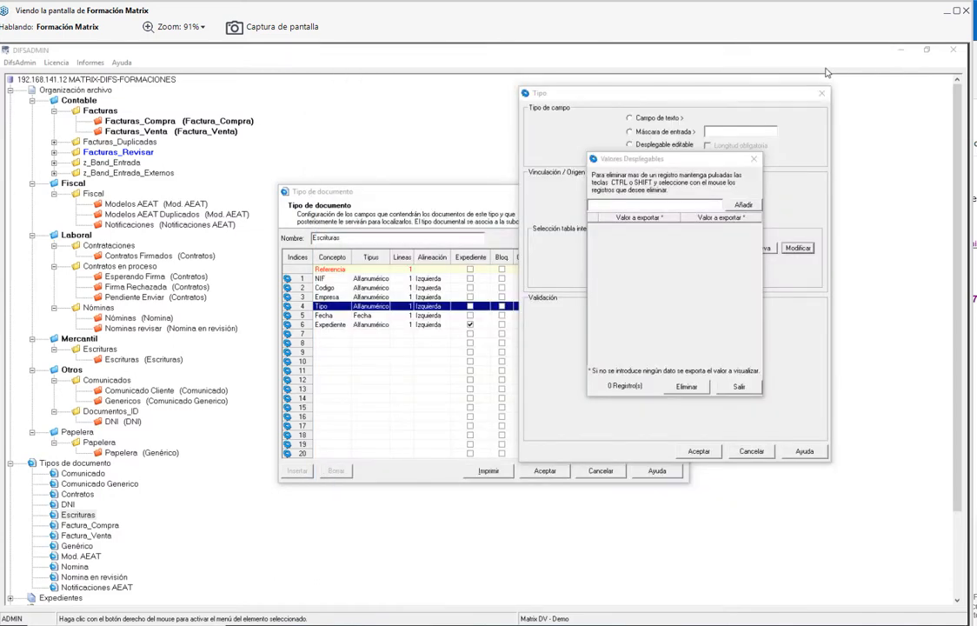
{"action": "left_click", "coordinate": [739, 386]}
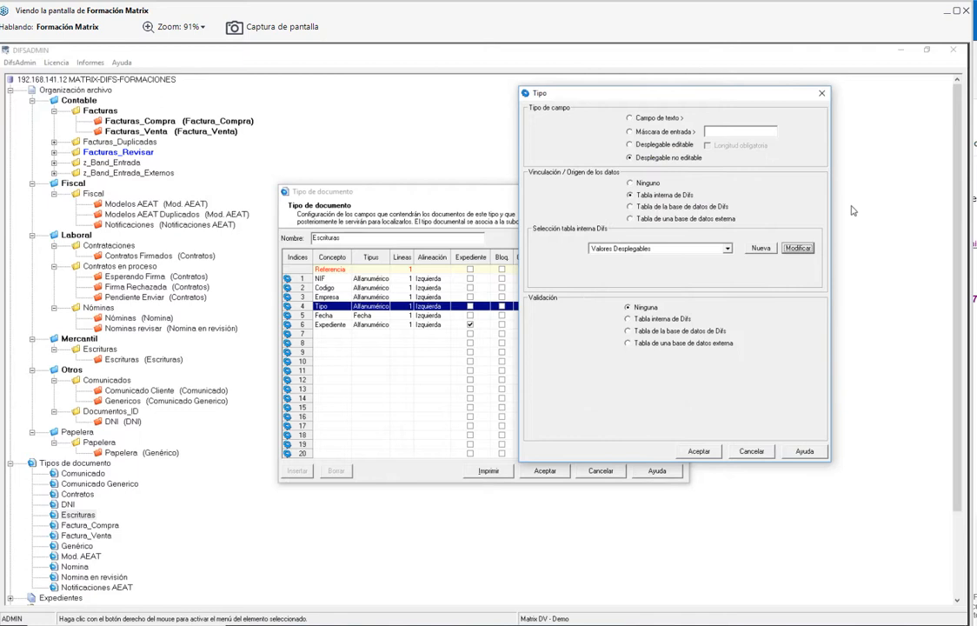
- Set the Tipo field type to Desplegable editable and compare it with the Tipo list of the Escrituras form in DifsCapturePlus
{"action": "left_click", "coordinate": [667, 146]}
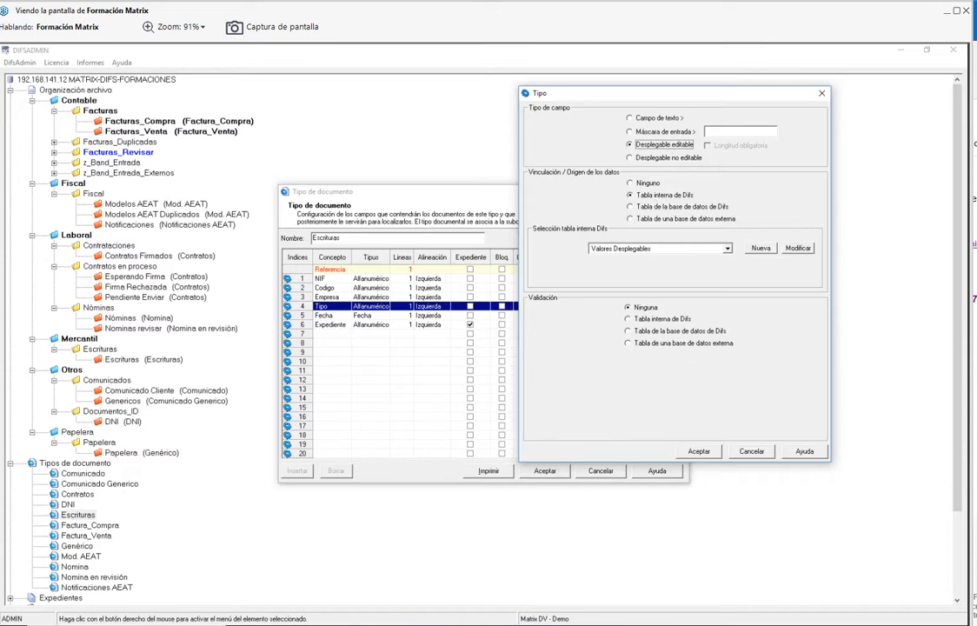
{"action": "left_click", "coordinate": [434, 624]}
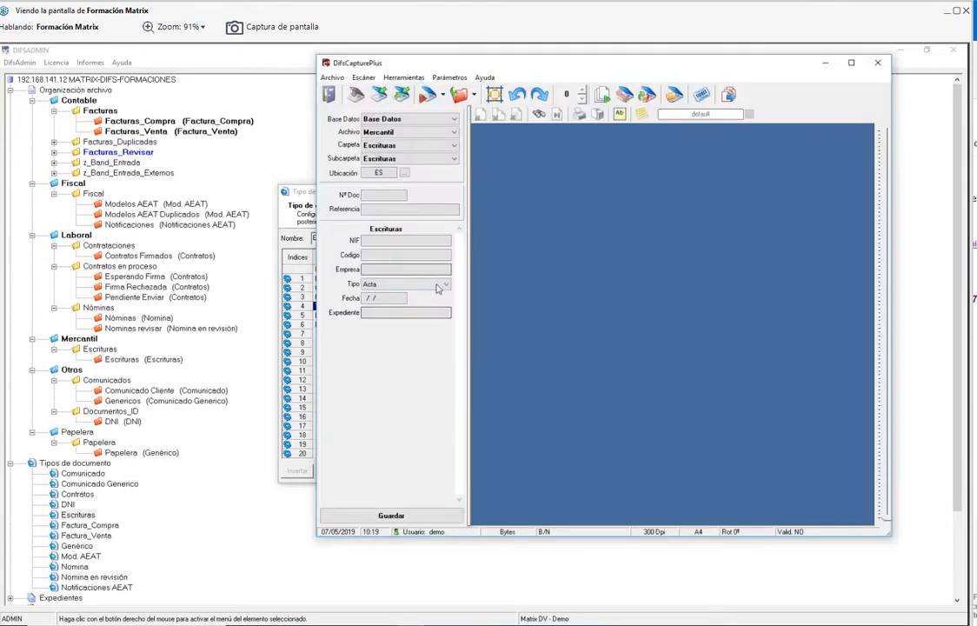
{"action": "left_click", "coordinate": [408, 284]}
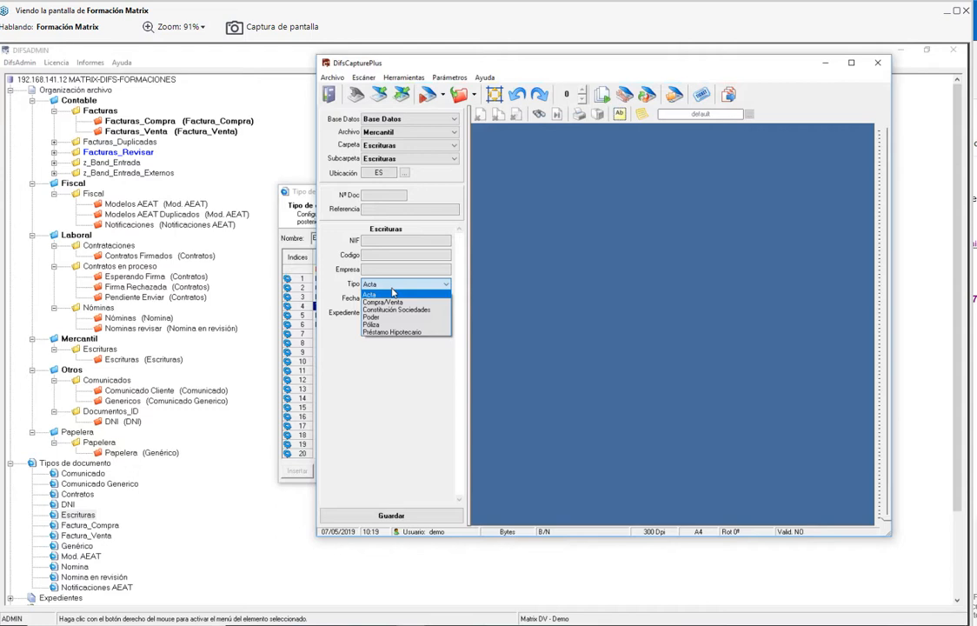
{"action": "left_click", "coordinate": [580, 308]}
{"action": "left_click", "coordinate": [825, 63]}
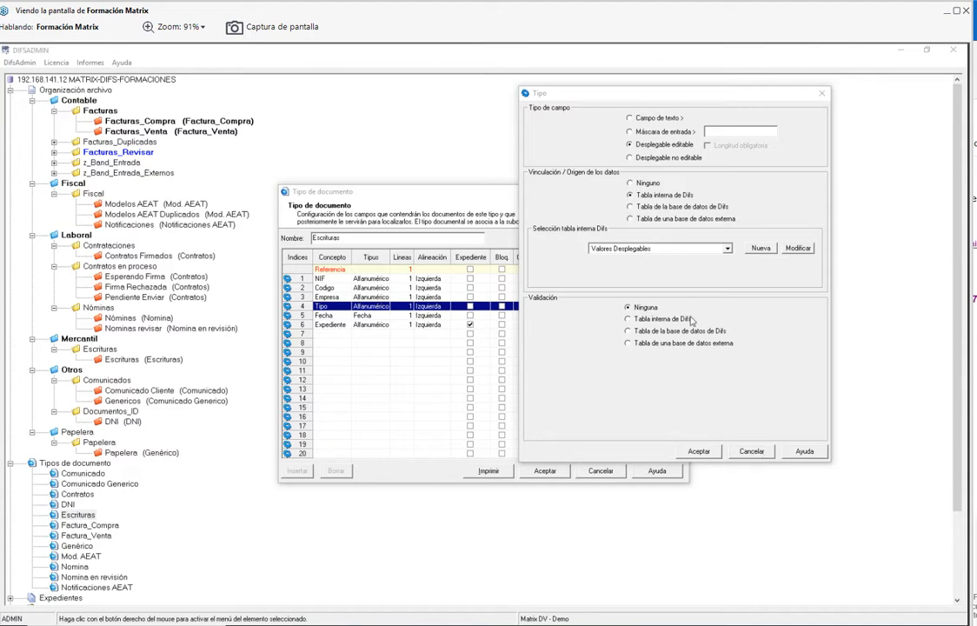
- Discard the changes to the Tipo options and select the NIF index of the Escrituras document type
{"action": "left_click", "coordinate": [751, 451]}
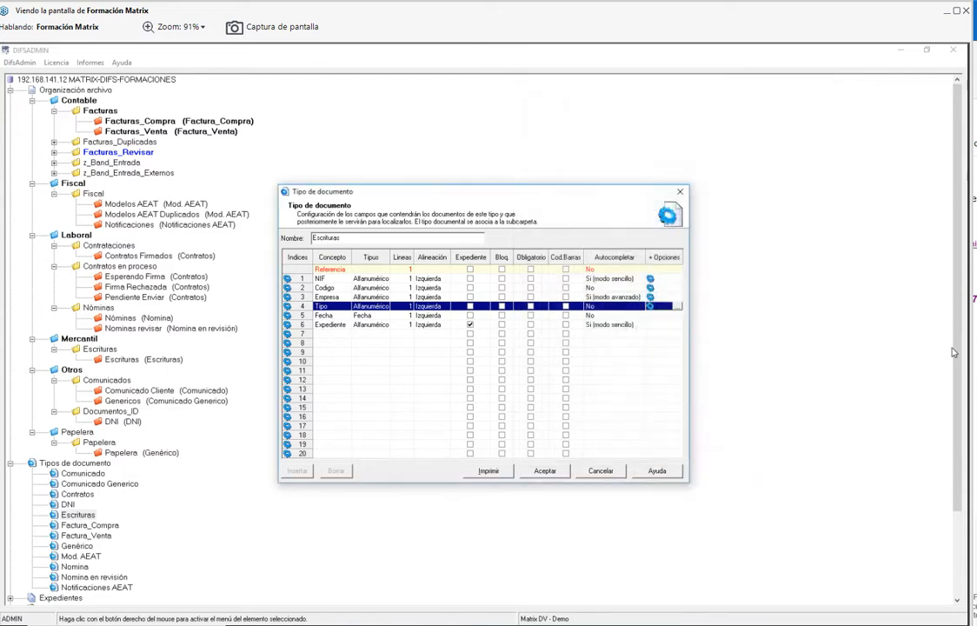
{"action": "left_click", "coordinate": [358, 279]}
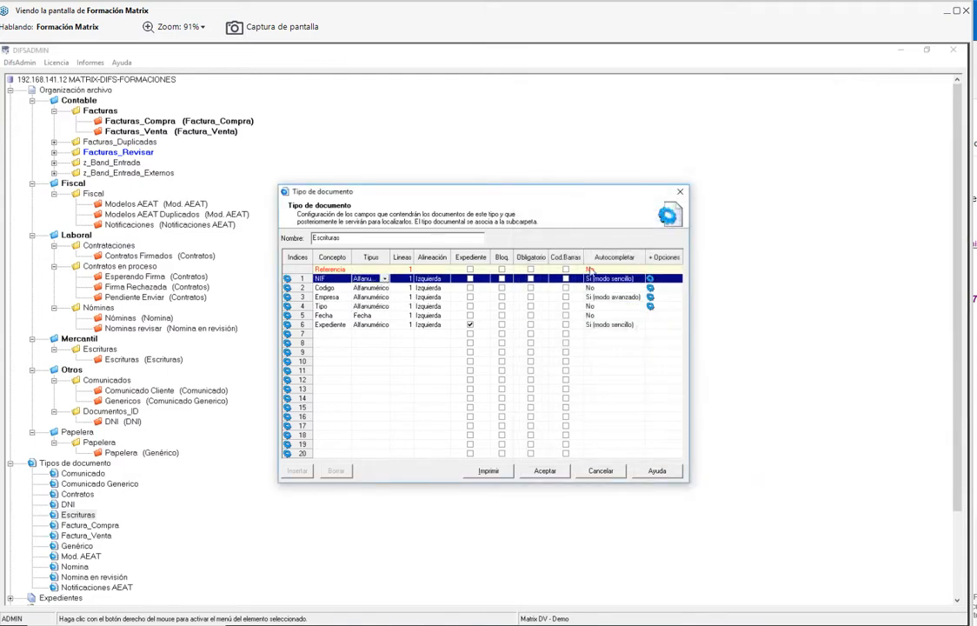
- Examine the validation SQL query in the NIF index options of the Escrituras document type, leaving the options unchanged
{"action": "double_click", "coordinate": [599, 278]}
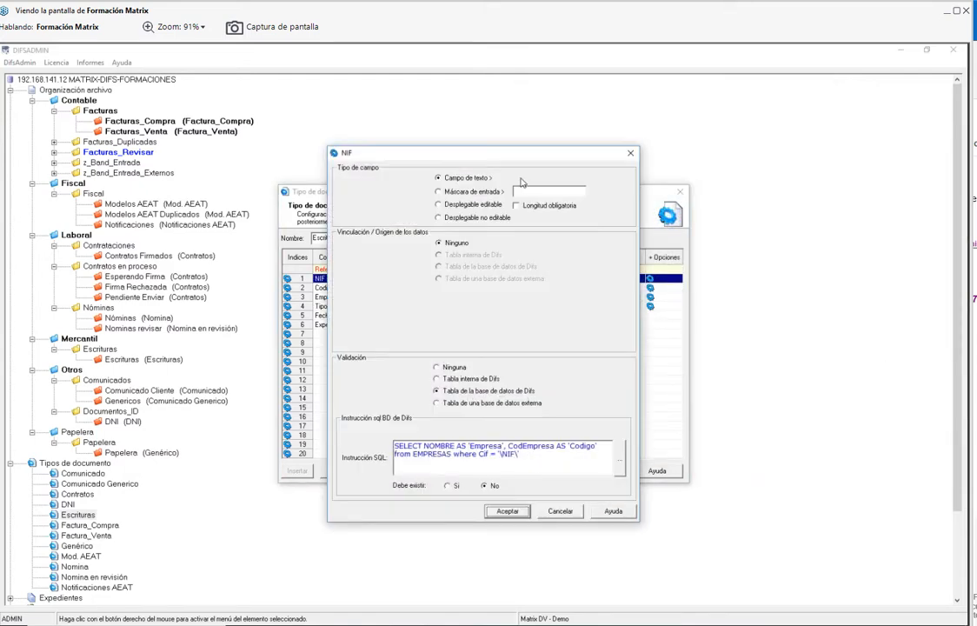
{"action": "left_click_drag", "start_coordinate": [602, 149], "coordinate": [808, 53]}
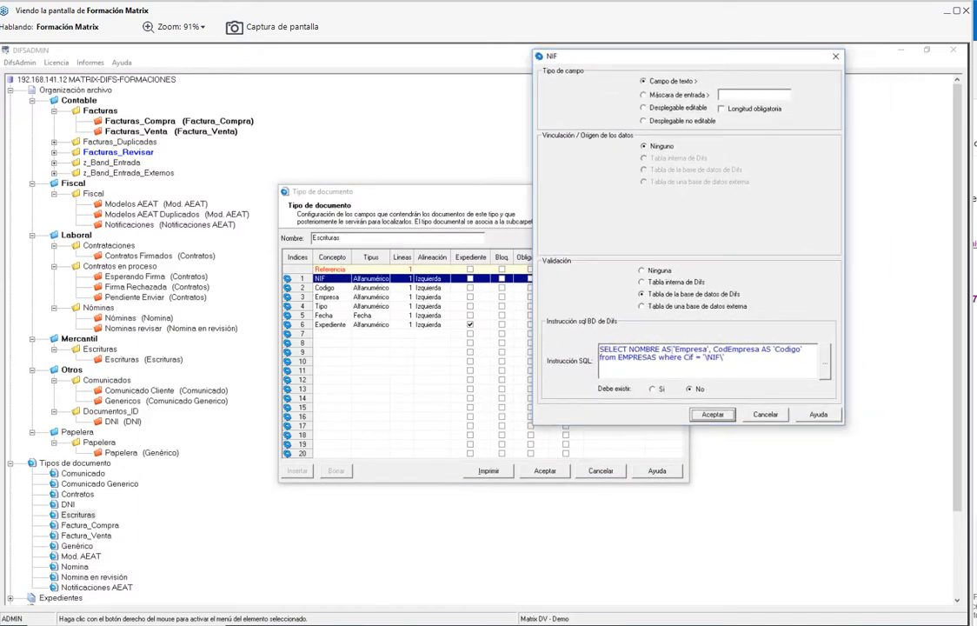
{"action": "left_click", "coordinate": [670, 350]}
{"action": "left_click_drag", "start_coordinate": [661, 348], "coordinate": [723, 349]}
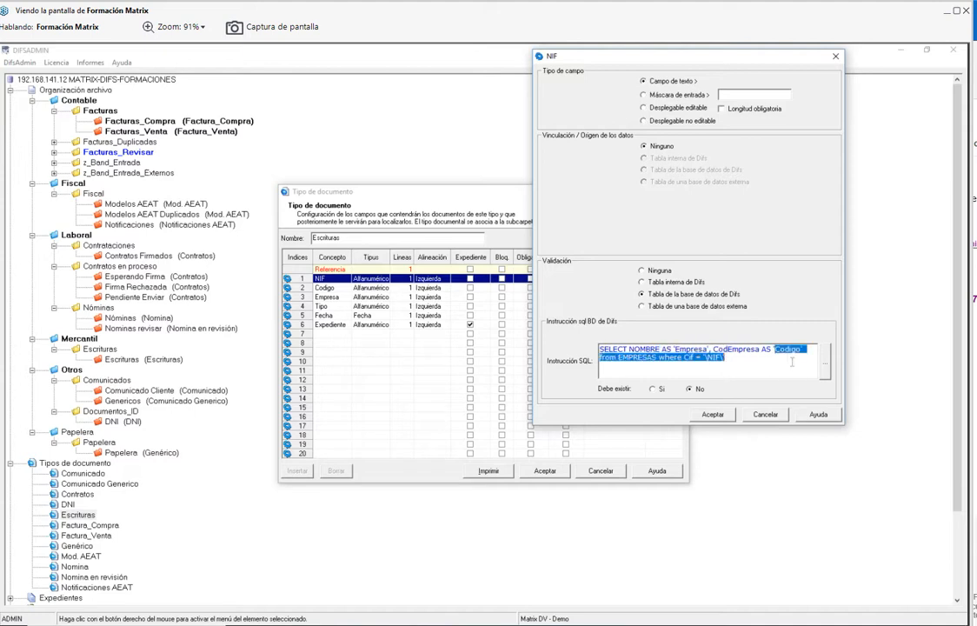
{"action": "left_click", "coordinate": [709, 357]}
{"action": "left_click_drag", "start_coordinate": [743, 349], "coordinate": [679, 349]}
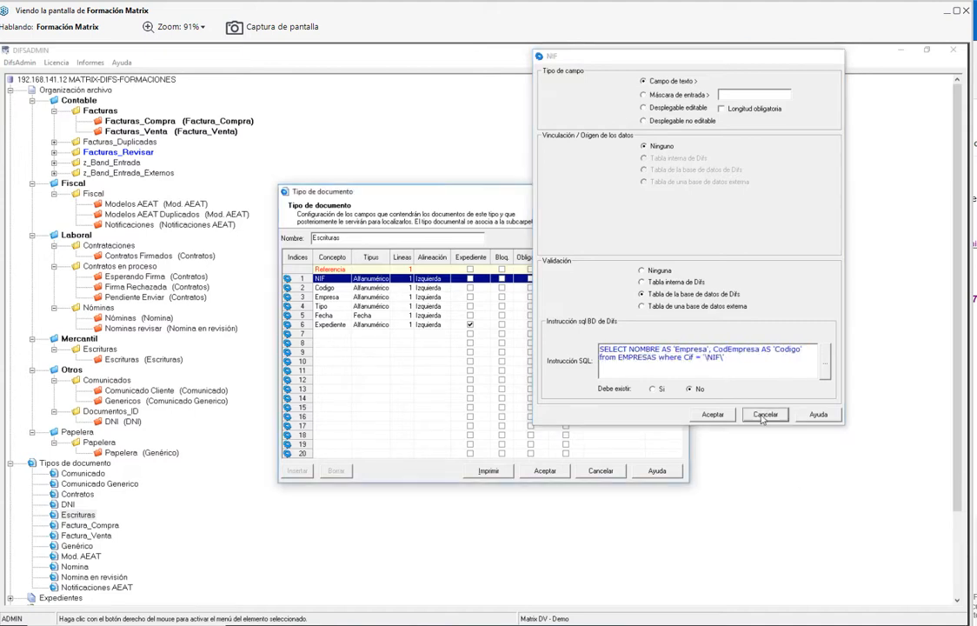
{"action": "left_click", "coordinate": [765, 414]}
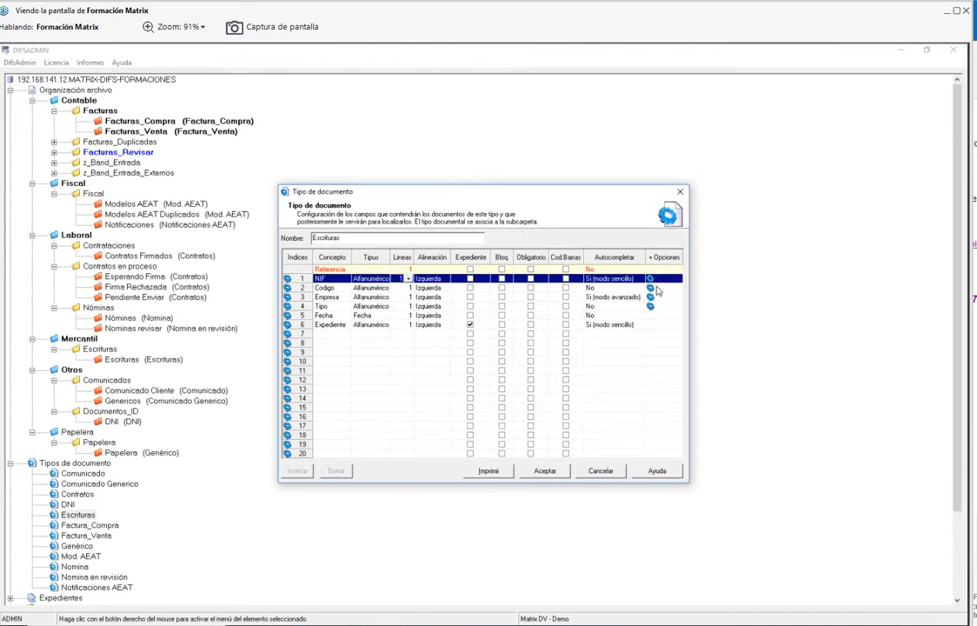
- Examine the validation SQL query in the Codigo index options and leave them without changes
{"action": "left_click", "coordinate": [661, 288]}
{"action": "left_click", "coordinate": [650, 288]}
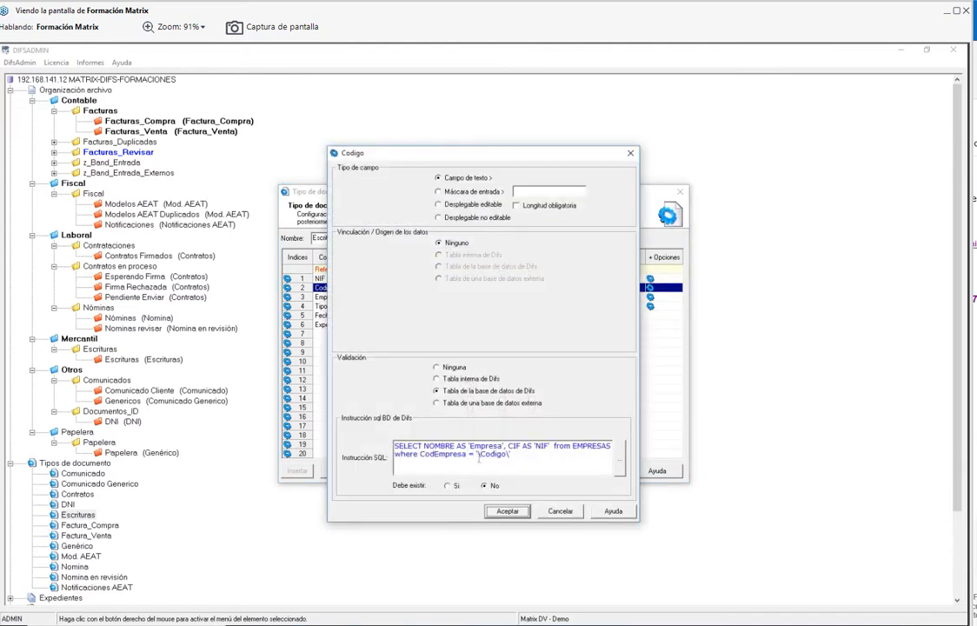
{"action": "left_click_drag", "start_coordinate": [521, 448], "coordinate": [376, 433]}
{"action": "left_click_drag", "start_coordinate": [590, 468], "coordinate": [364, 431]}
{"action": "left_click", "coordinate": [560, 510]}
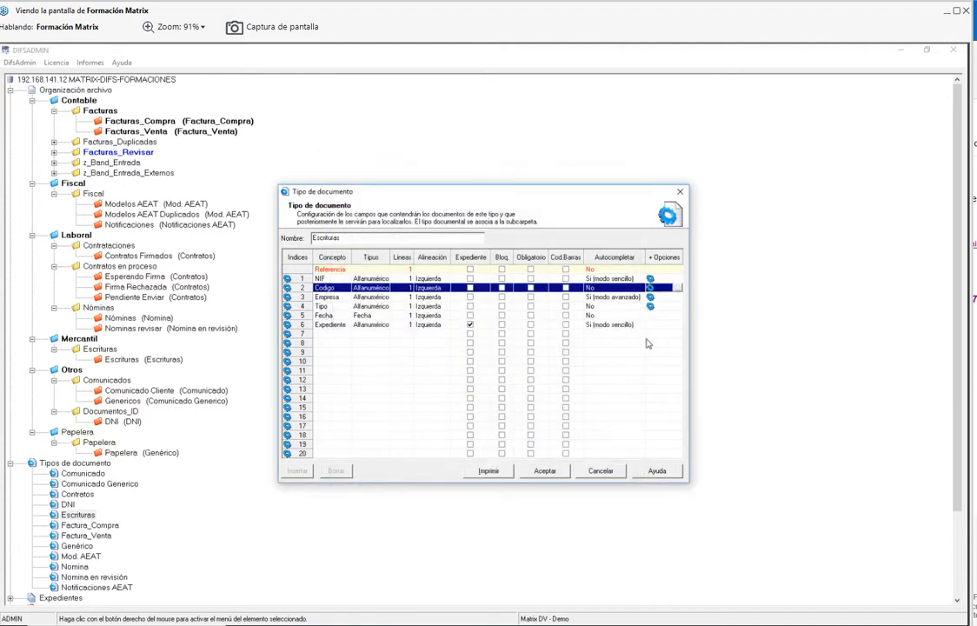
- Examine the validation SQL query in the Empresa index options and leave them without changes
{"action": "left_click", "coordinate": [660, 297]}
{"action": "left_click", "coordinate": [651, 298]}
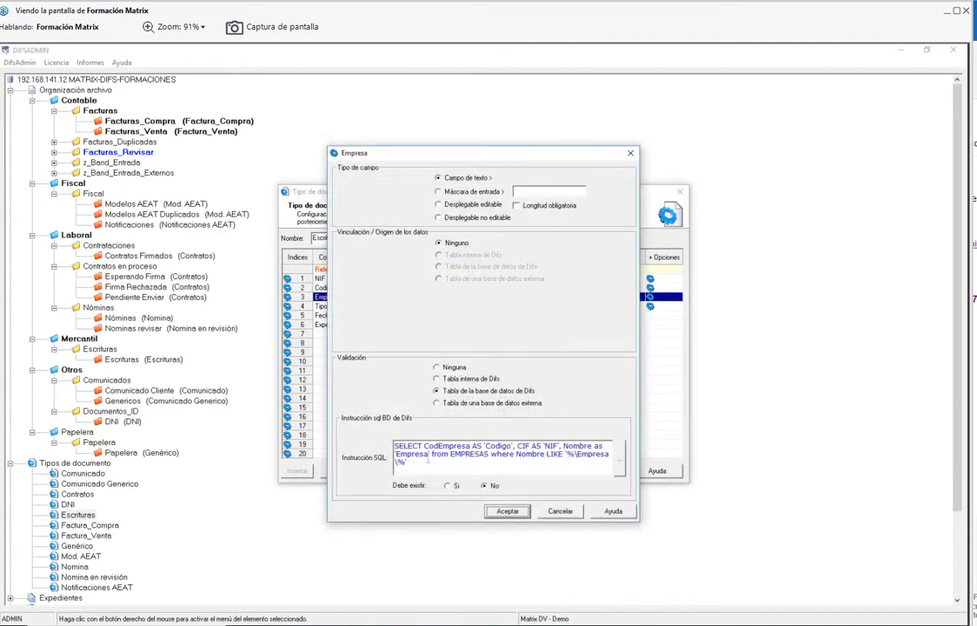
{"action": "left_click", "coordinate": [560, 510]}
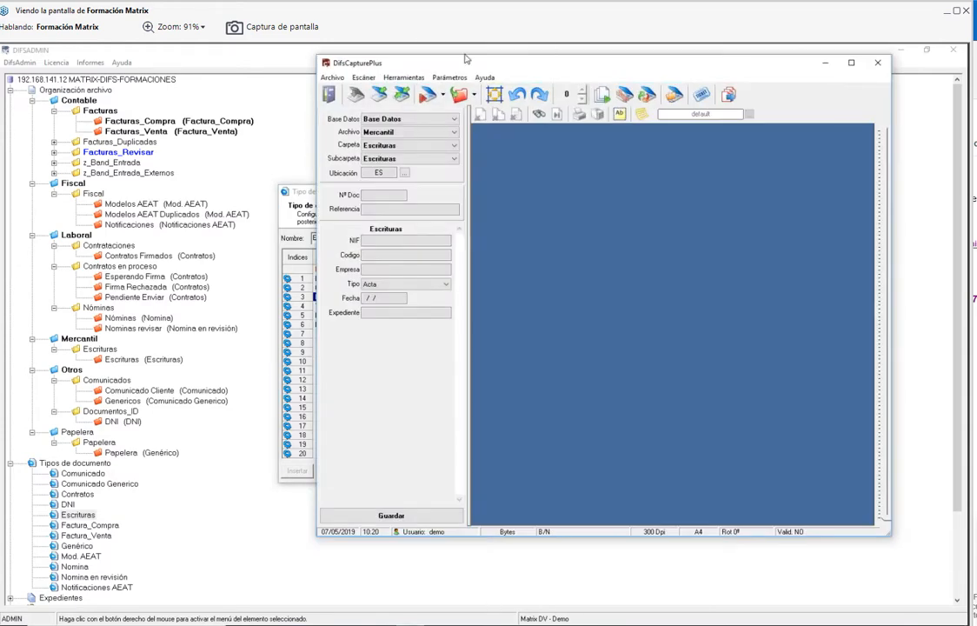
- In the Escrituras form of DifsCapturePlus, look up "mat" in Empresa and accept MATRIX DEVELOPMENT SYSTEM to fill the related fields
{"action": "left_click_drag", "start_coordinate": [405, 57], "coordinate": [545, 201]}
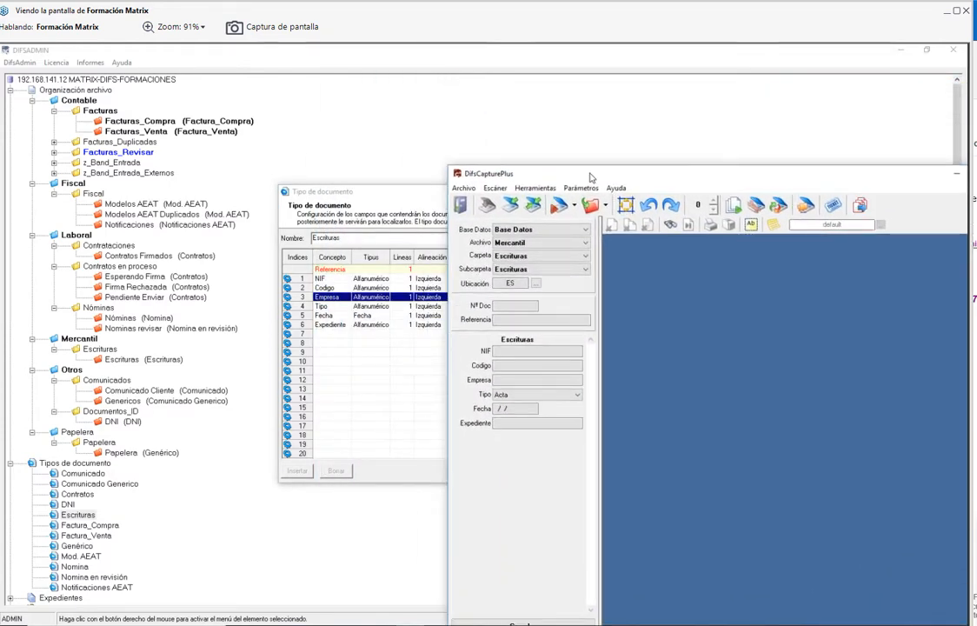
{"action": "left_click", "coordinate": [510, 380]}
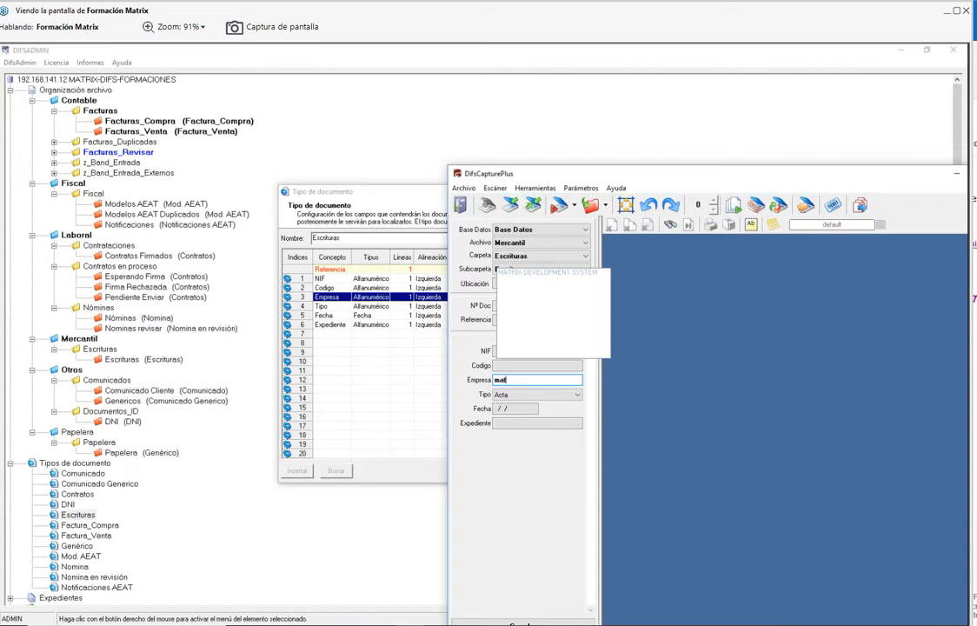
{"action": "type", "text": "mat"}
{"action": "key", "text": "Return"}
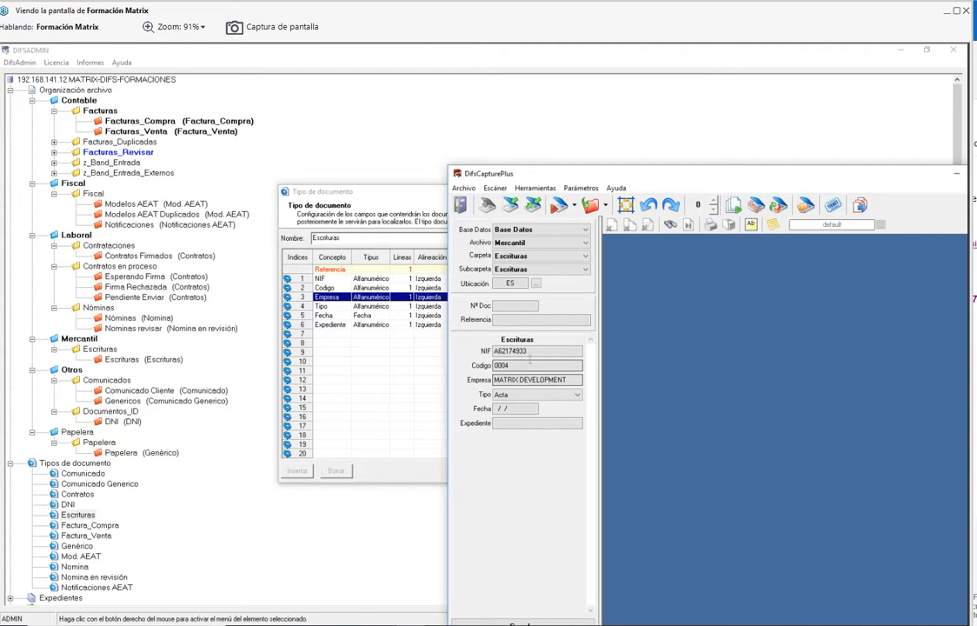
{"action": "key", "text": "Tab"}
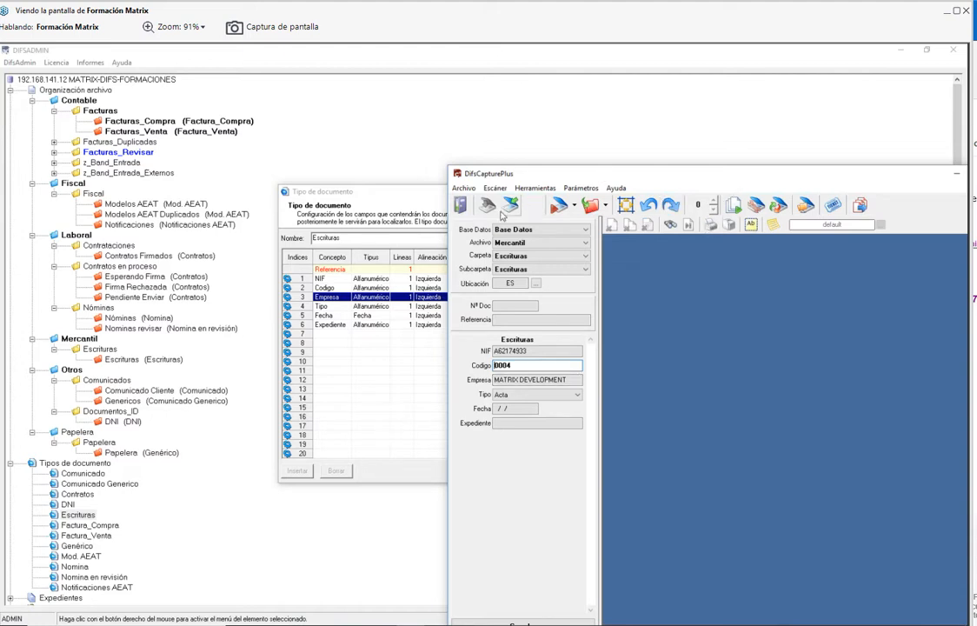
{"action": "left_click_drag", "start_coordinate": [652, 186], "coordinate": [417, 172]}
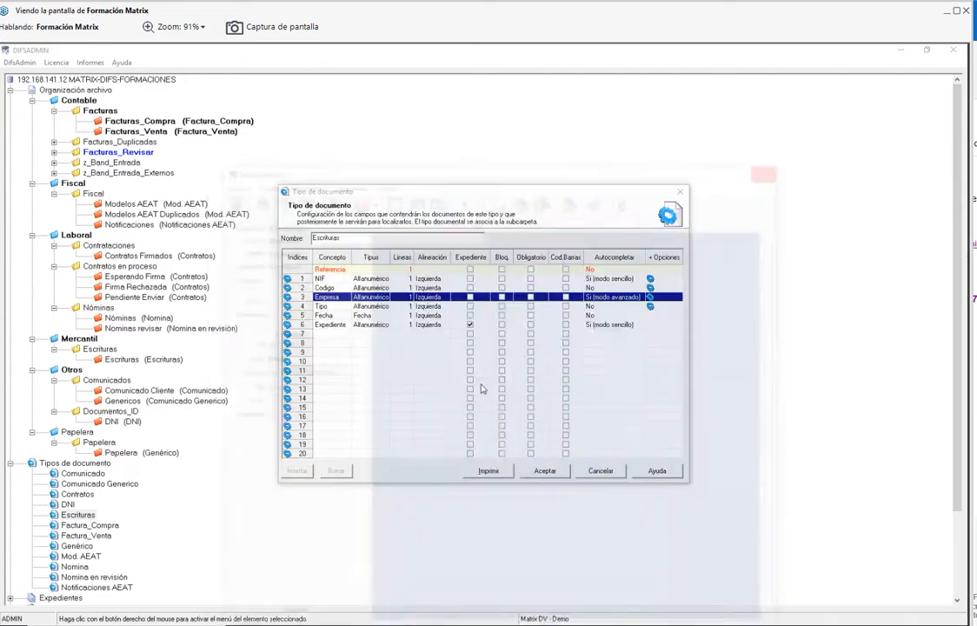
- Back in DifsAdmin, leave the Escrituras document type unchanged and show the blank form for creating a document type, dismissing it unsaved
{"action": "left_click", "coordinate": [600, 470]}
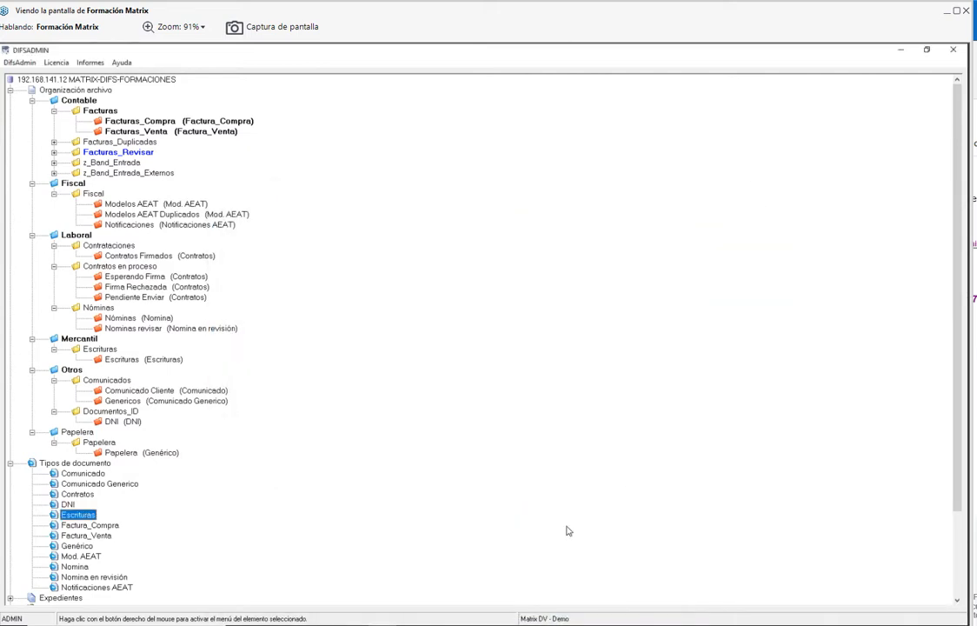
{"action": "left_click", "coordinate": [63, 465]}
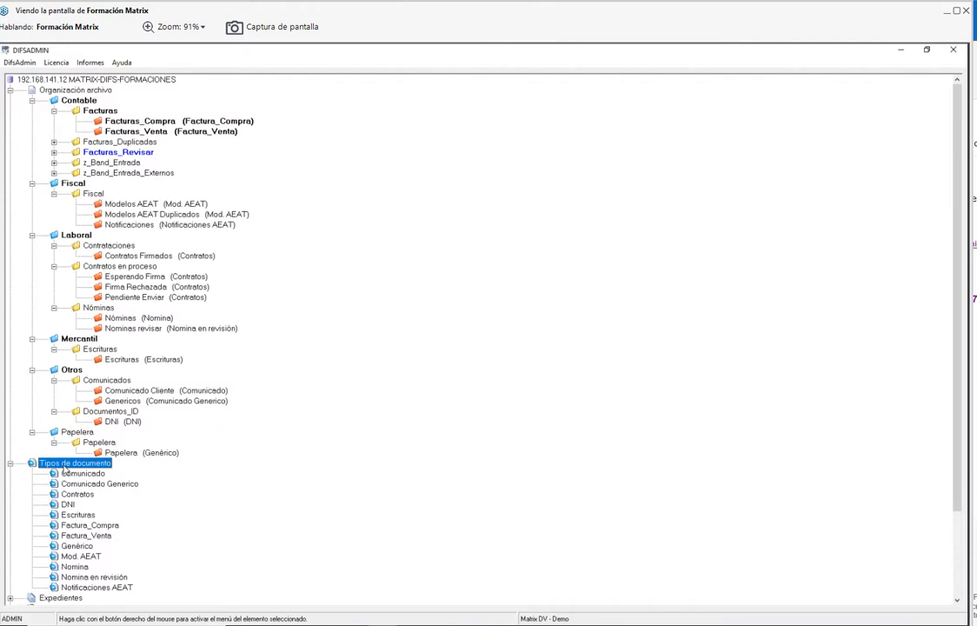
{"action": "right_click", "coordinate": [63, 470]}
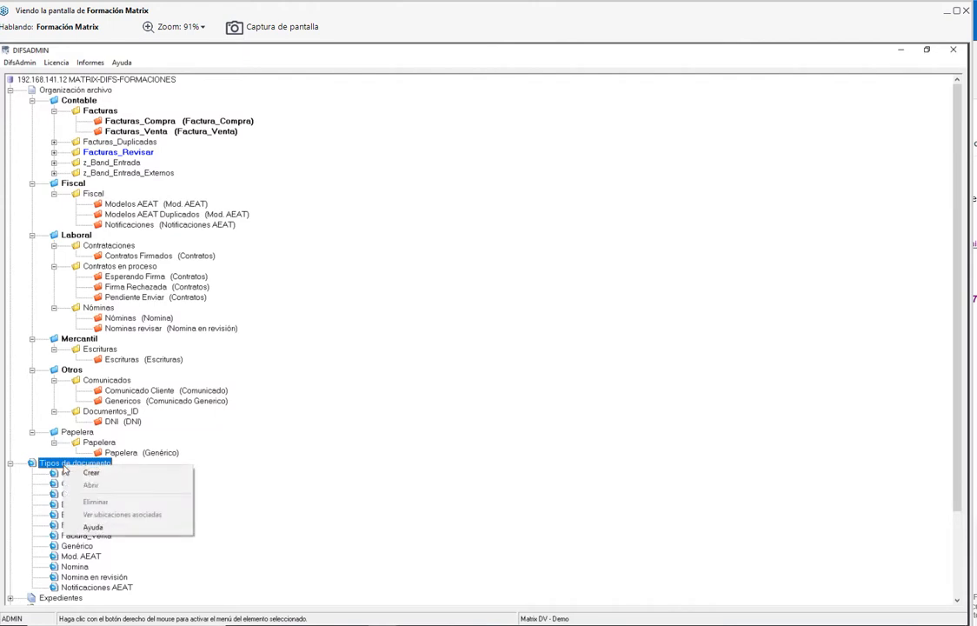
{"action": "left_click", "coordinate": [123, 474]}
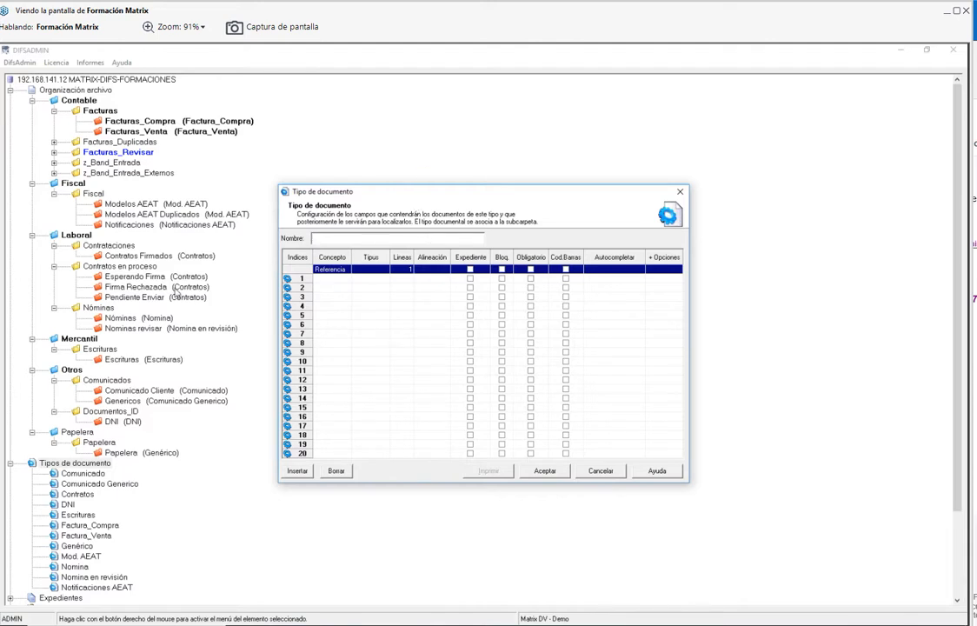
{"action": "mouse_move", "coordinate": [328, 280]}
{"action": "left_mouse_down"}
{"action": "mouse_move", "coordinate": [333, 381]}
{"action": "mouse_move", "coordinate": [338, 276]}
{"action": "left_mouse_up"}
{"action": "left_click", "coordinate": [597, 471]}
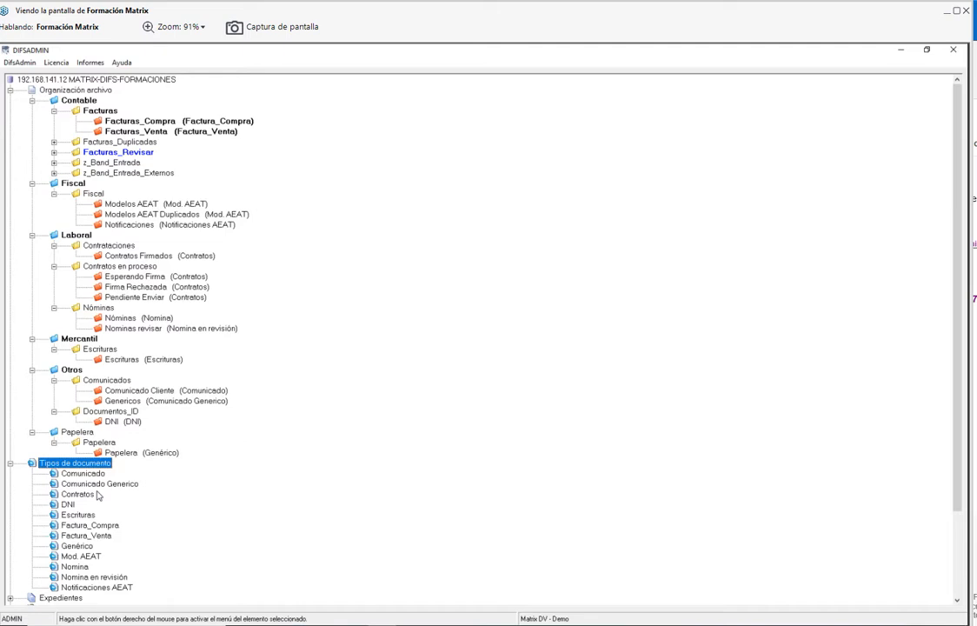
- Show the form for creating a subfolder in the Comunicados folder and dismiss it without creating one
{"action": "left_click", "coordinate": [117, 381]}
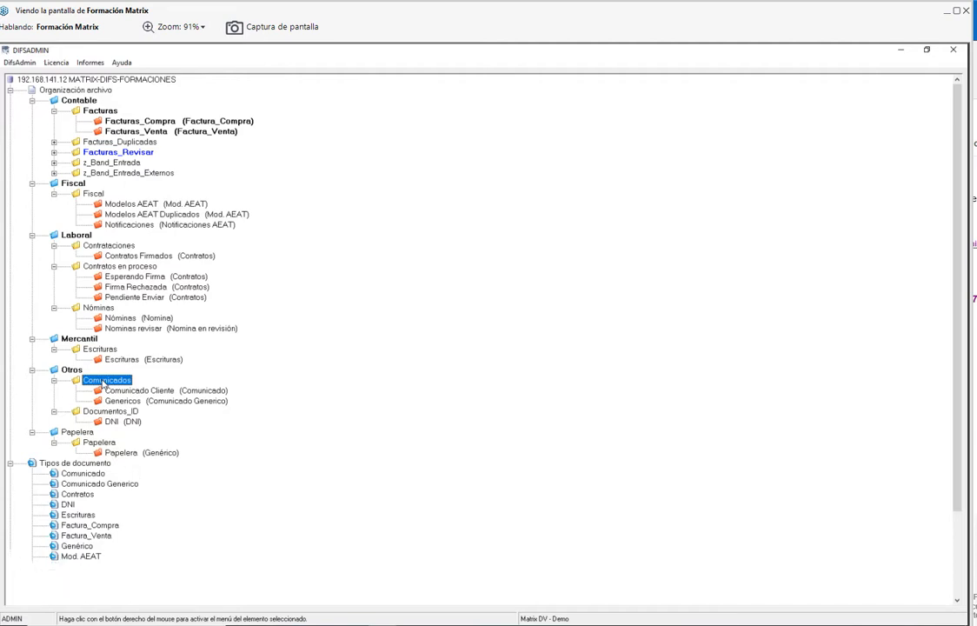
{"action": "right_click", "coordinate": [103, 384]}
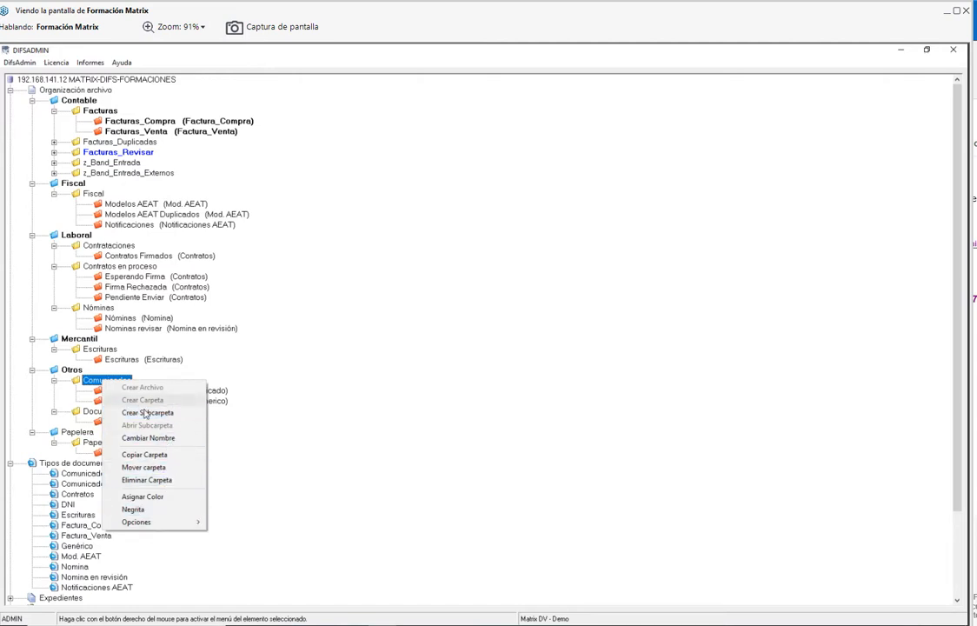
{"action": "left_click", "coordinate": [147, 413]}
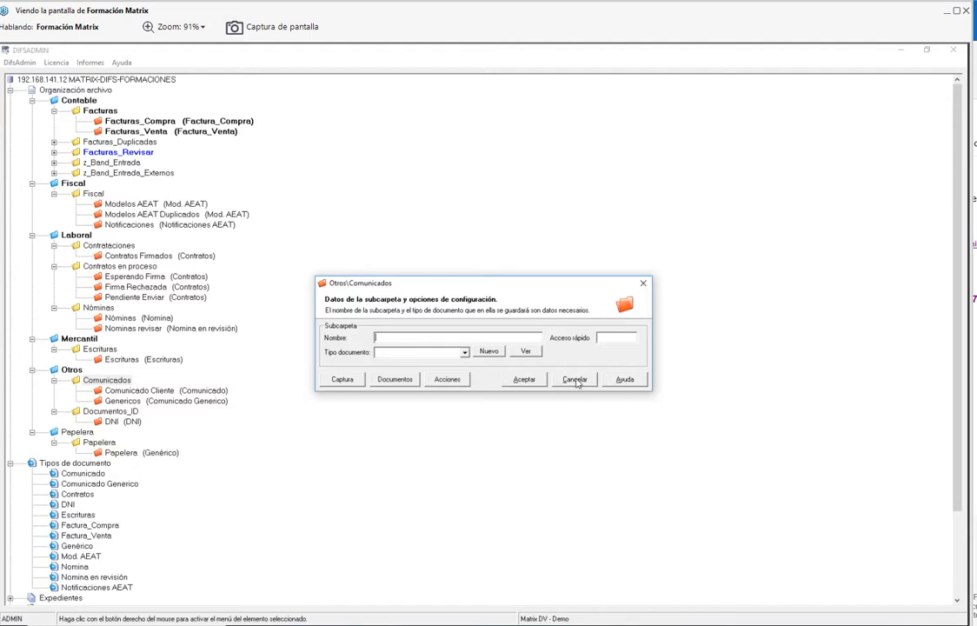
{"action": "left_click", "coordinate": [574, 380]}
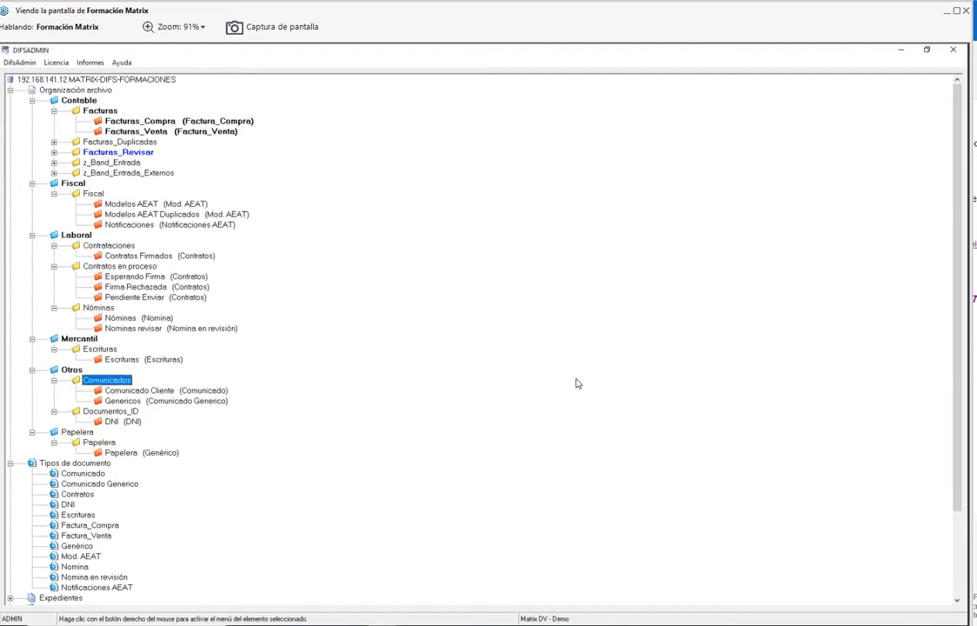
- Show the option for creating a folder inside the Otros archive
{"action": "left_click", "coordinate": [82, 370]}
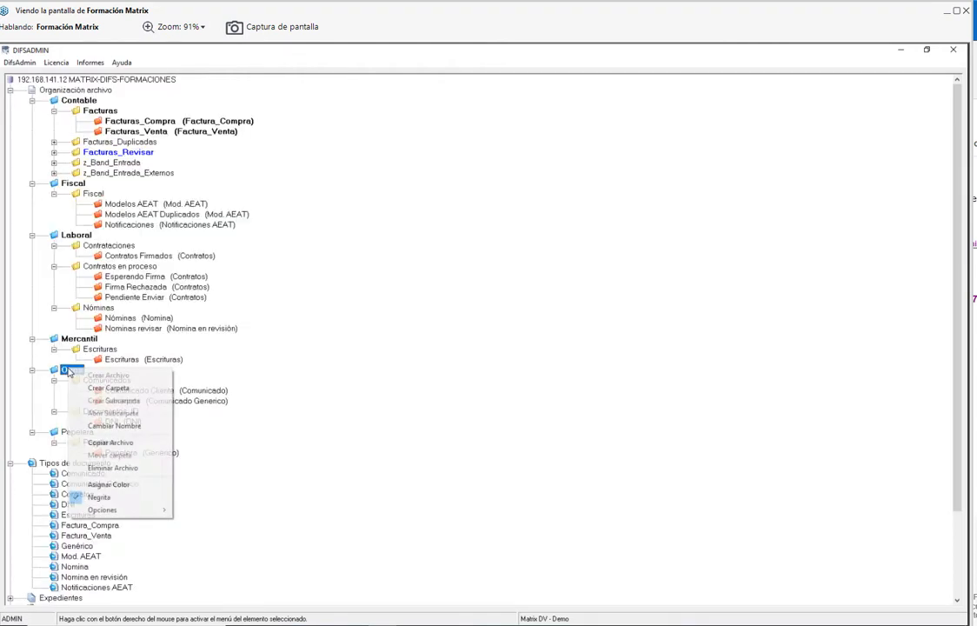
{"action": "right_click", "coordinate": [82, 371]}
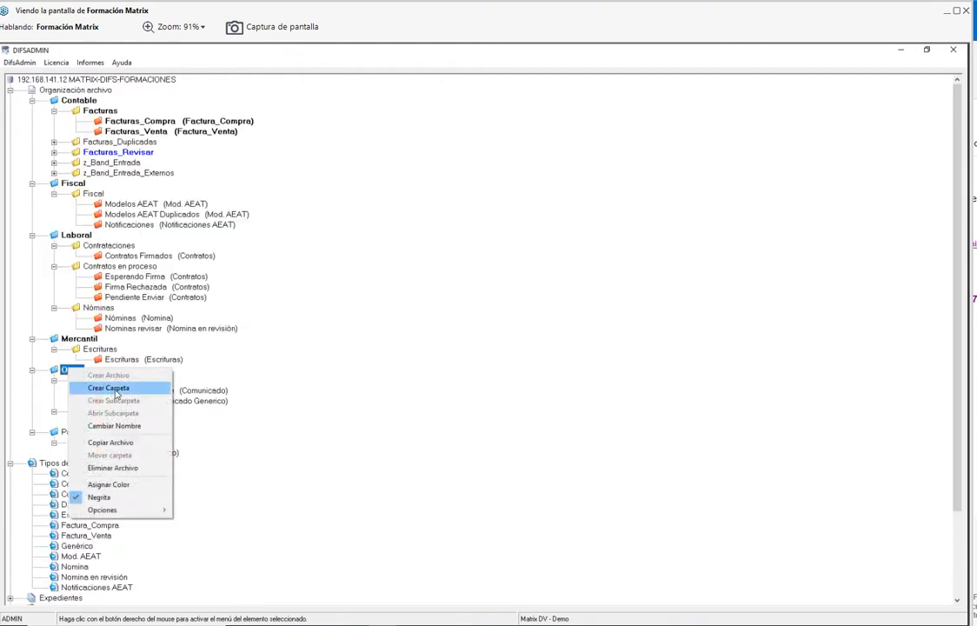
{"action": "left_click", "coordinate": [108, 388]}
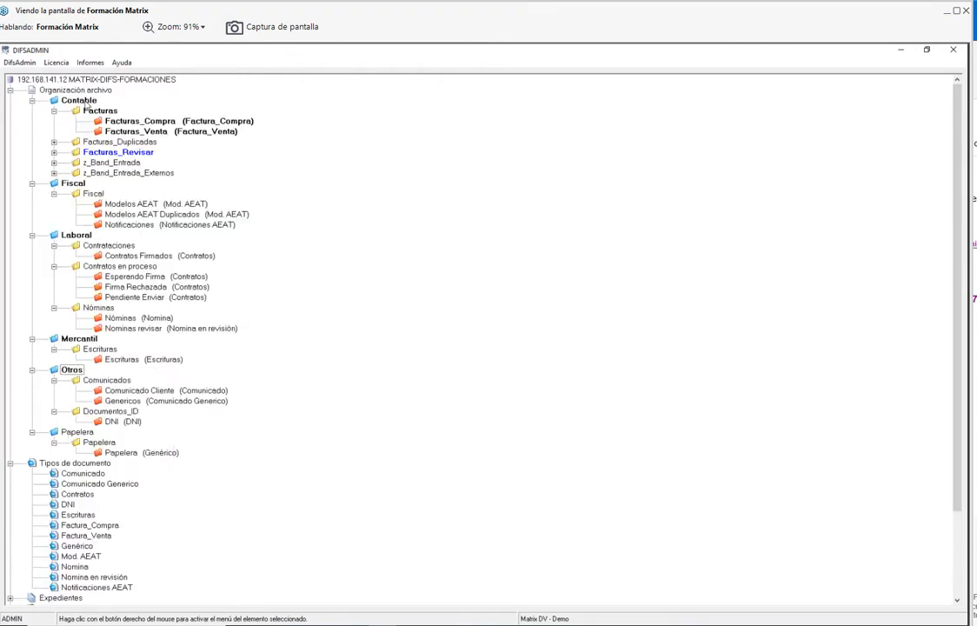
- Go through the Fiscal, Laboral, Mercantil, Otros and Papelera archives and show the archive creation option of Organización archivo
{"action": "left_click", "coordinate": [73, 183]}
{"action": "left_click", "coordinate": [74, 234]}
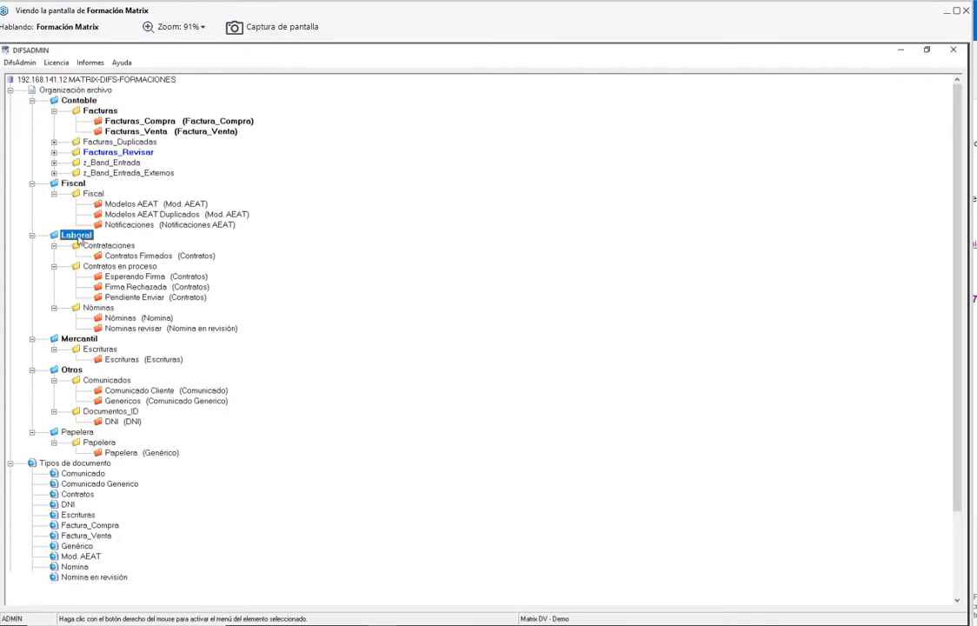
{"action": "left_click", "coordinate": [69, 339]}
{"action": "left_click", "coordinate": [71, 369]}
{"action": "left_click", "coordinate": [78, 432]}
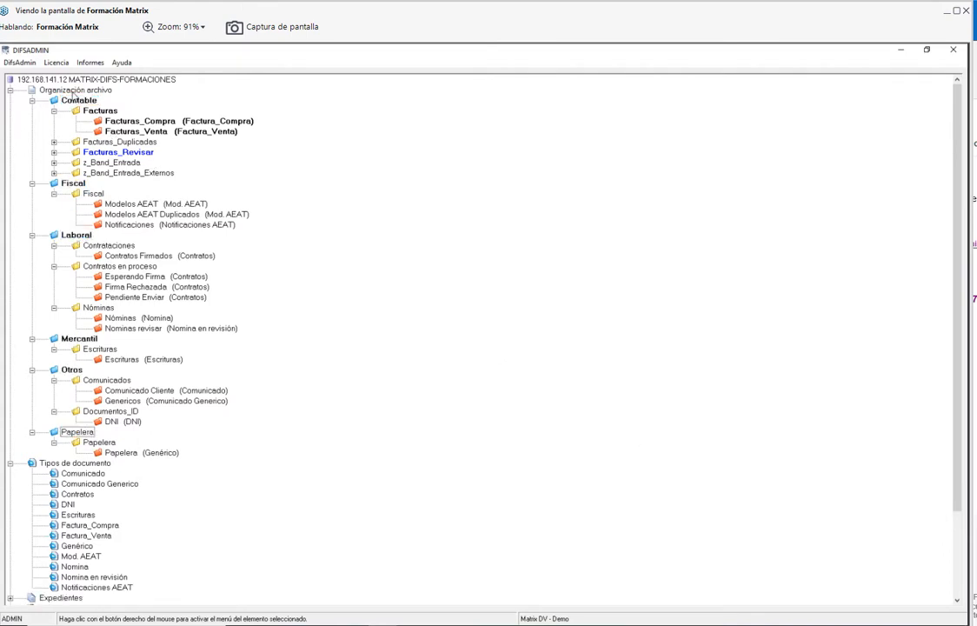
{"action": "left_click", "coordinate": [73, 91]}
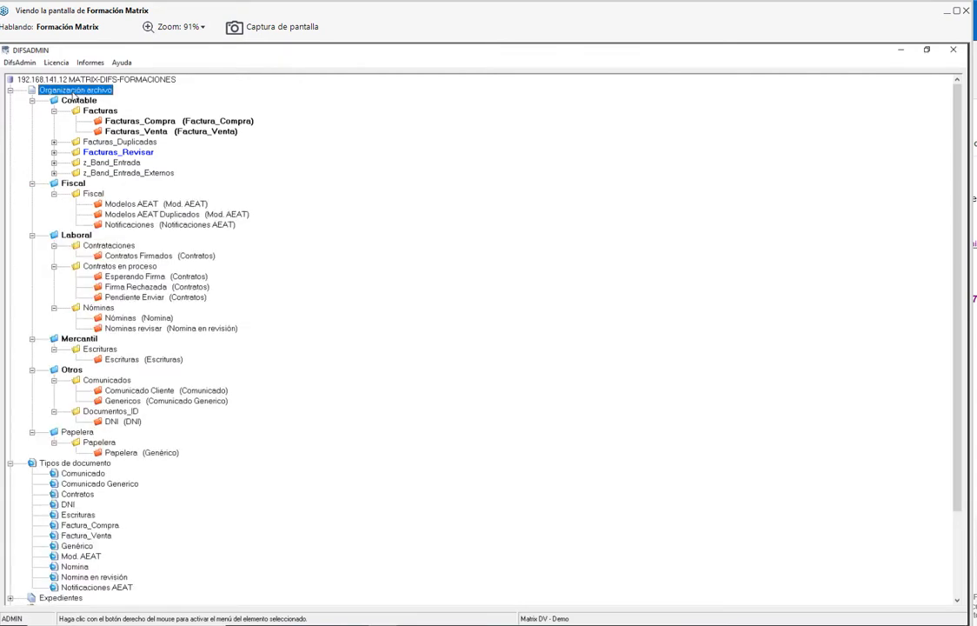
{"action": "right_click", "coordinate": [73, 92]}
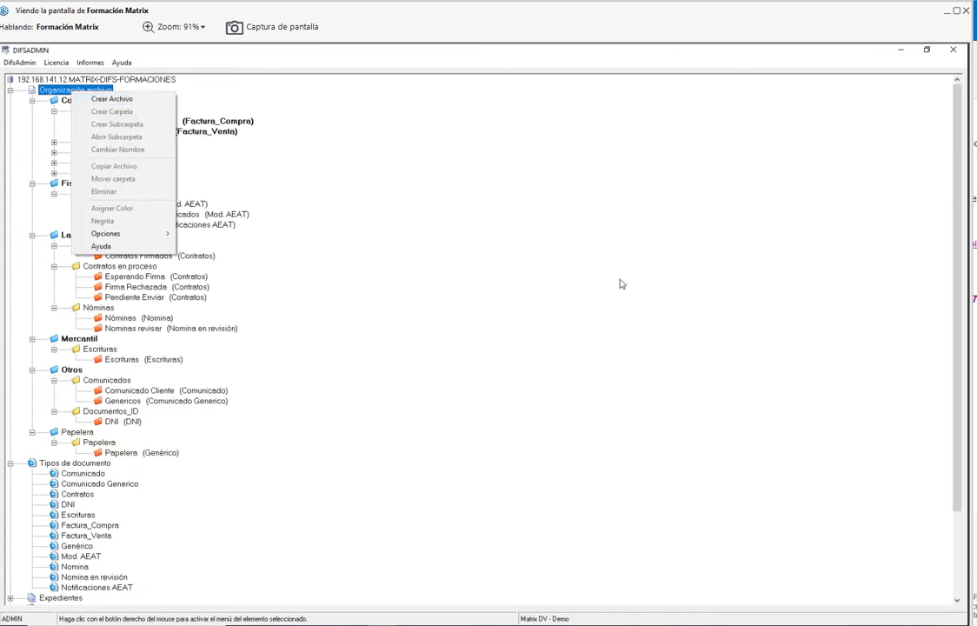
{"action": "left_click", "coordinate": [580, 283]}
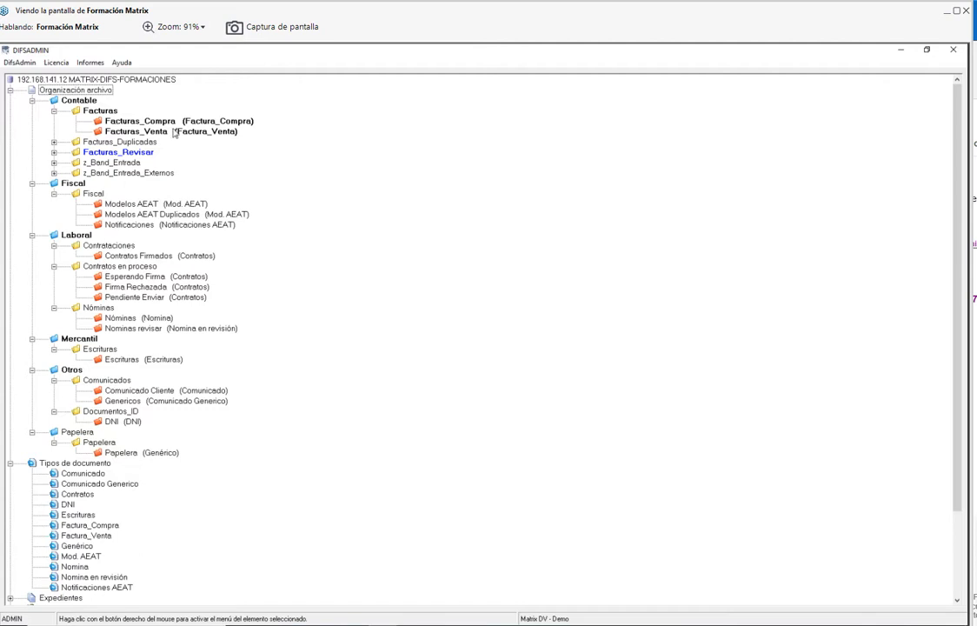
- Open the Facturas_Compra subfolder settings and look through the document types available for it
{"action": "double_click", "coordinate": [146, 123]}
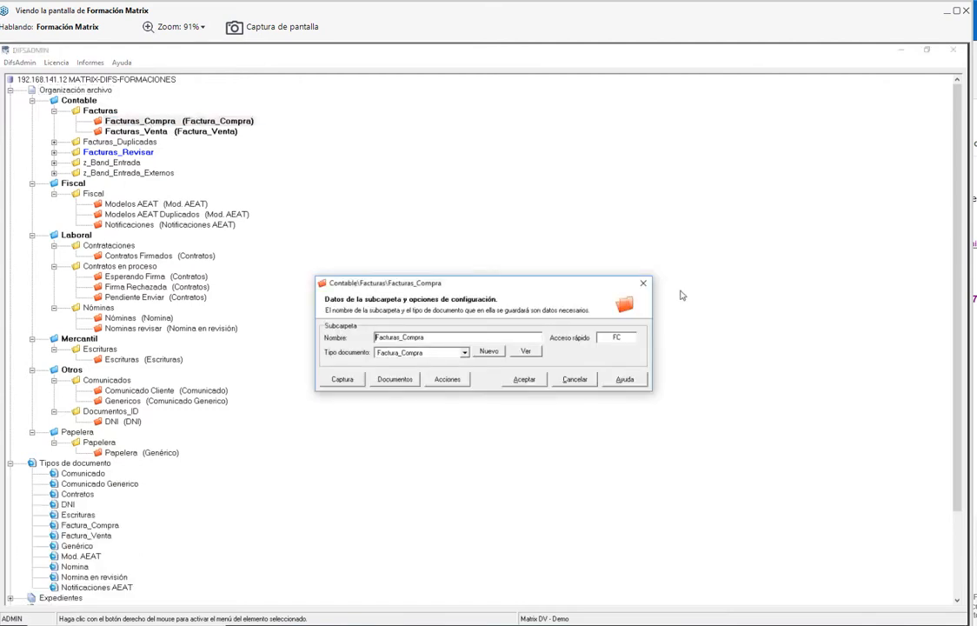
{"action": "left_click_drag", "start_coordinate": [514, 287], "coordinate": [547, 167]}
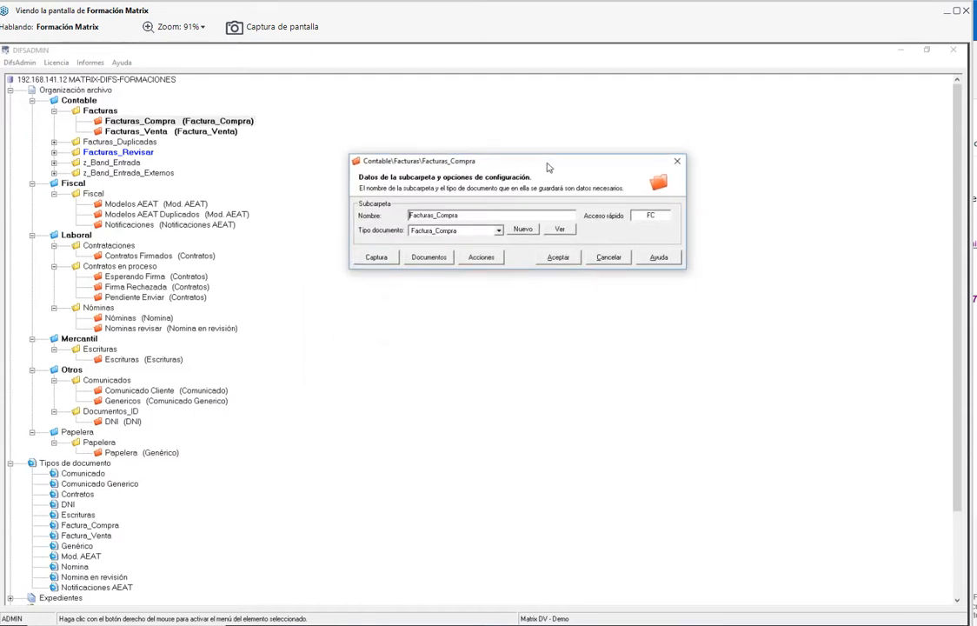
{"action": "left_click_drag", "start_coordinate": [492, 217], "coordinate": [351, 220]}
{"action": "left_click", "coordinate": [499, 230]}
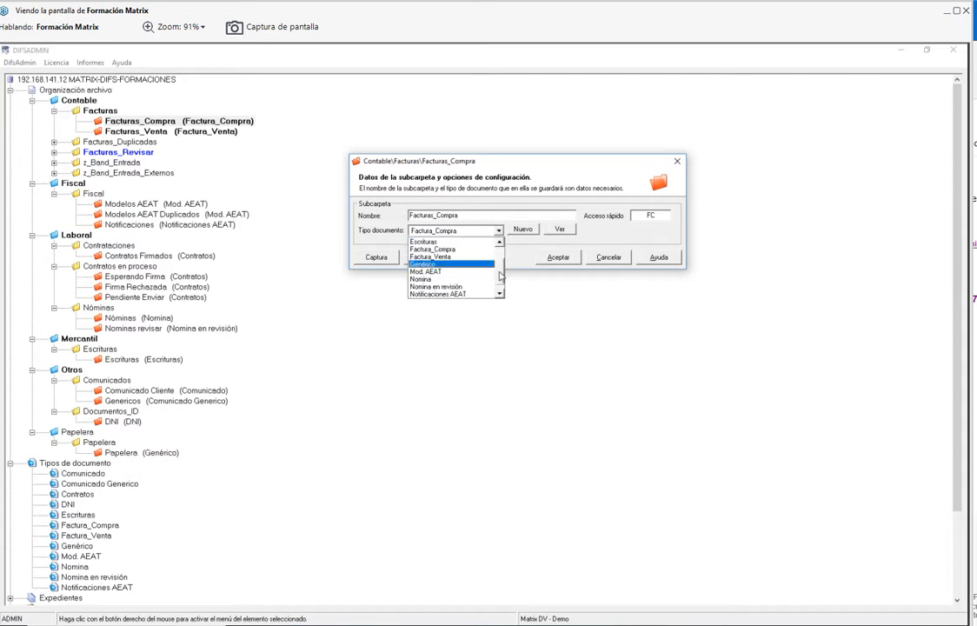
{"action": "scroll", "coordinate": [500, 276], "scroll_direction": "up", "scroll_amount": 2}
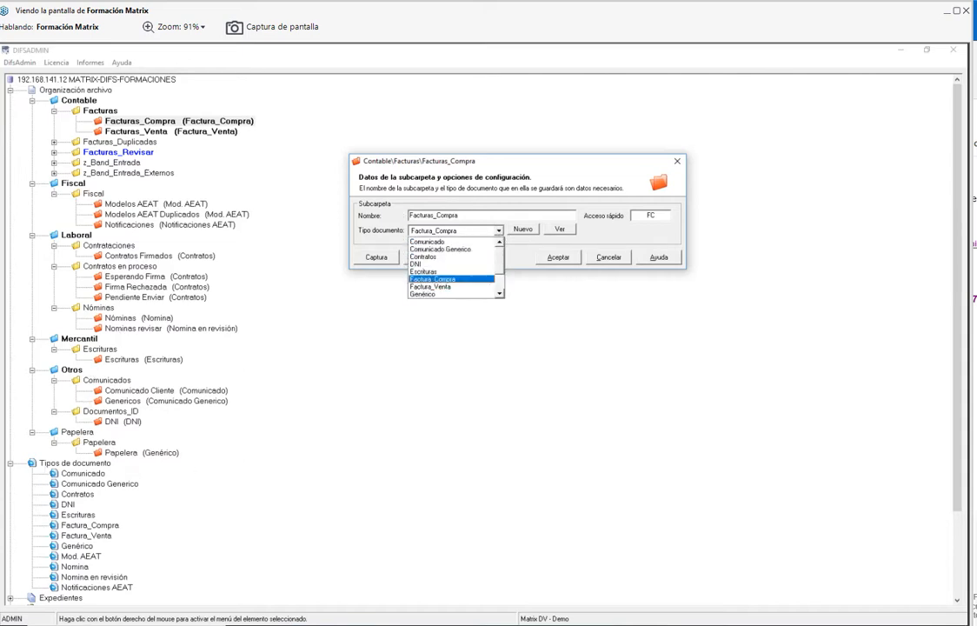
- Show the blank form for creating a document type from the Facturas_Compra subfolder settings and dismiss it
{"action": "left_click", "coordinate": [453, 231]}
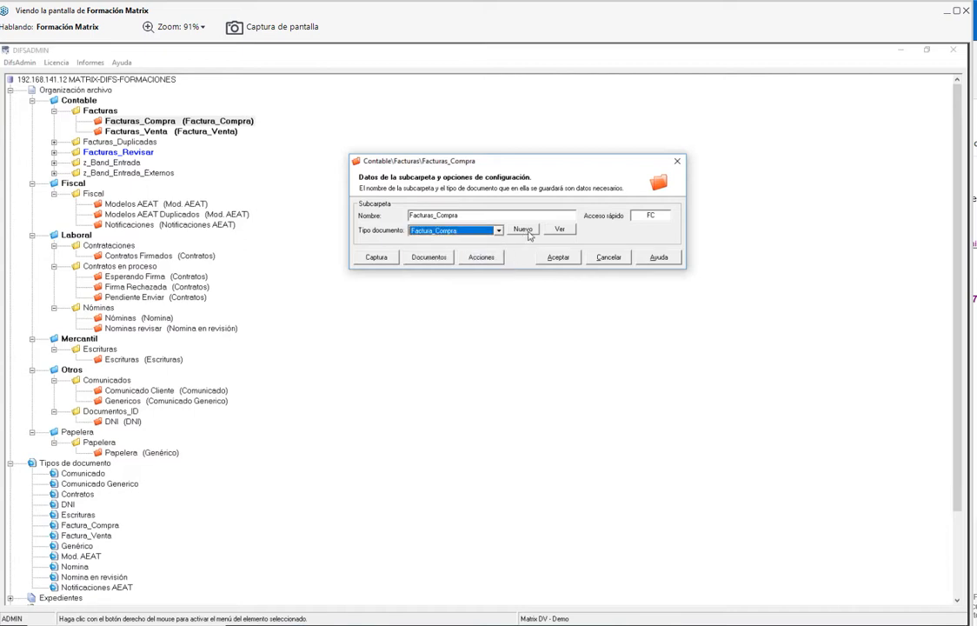
{"action": "left_click", "coordinate": [524, 230]}
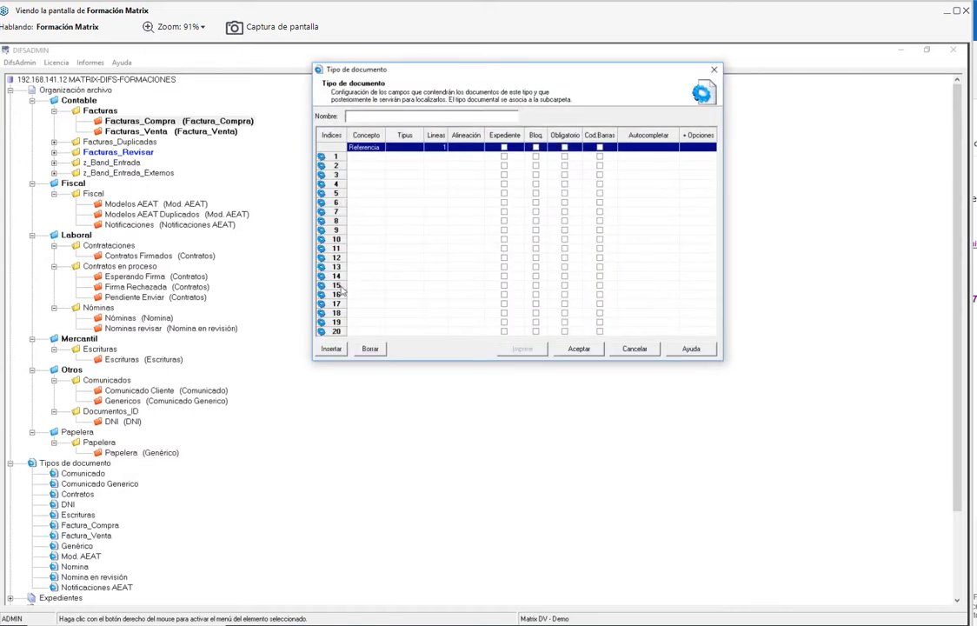
{"action": "left_click", "coordinate": [633, 348]}
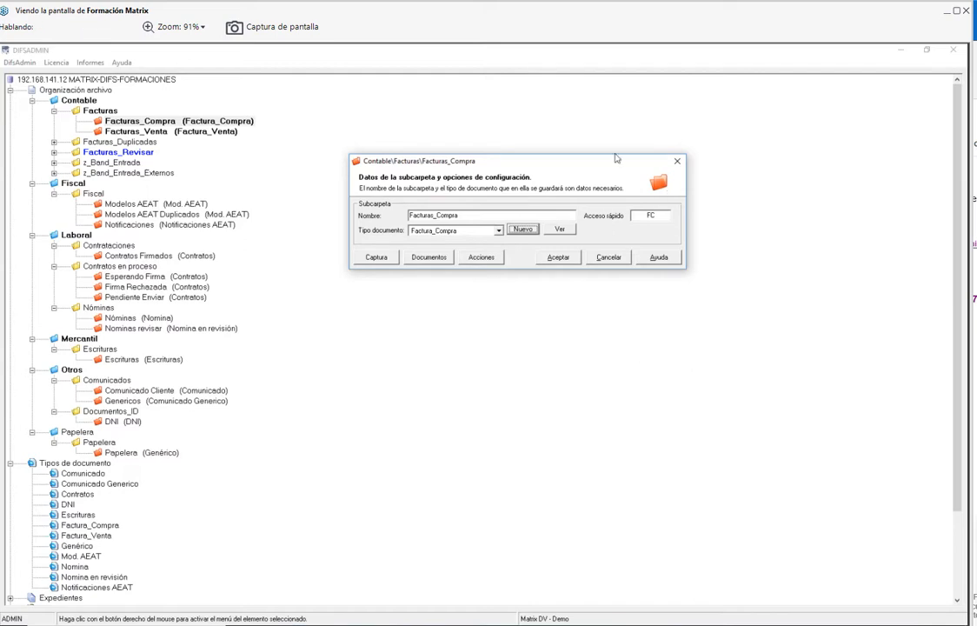
- Point out the quick access code of the Facturas_Compra subfolder and close its settings without saving
{"action": "left_click_drag", "start_coordinate": [538, 161], "coordinate": [543, 112]}
{"action": "left_click_drag", "start_coordinate": [659, 166], "coordinate": [605, 169]}
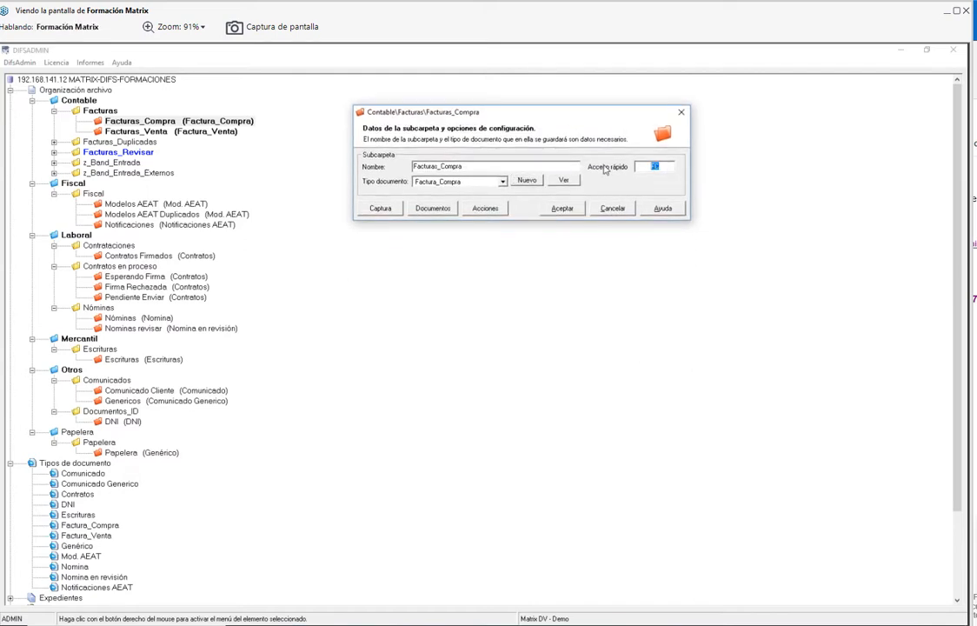
{"action": "key", "text": "alt+Tab"}
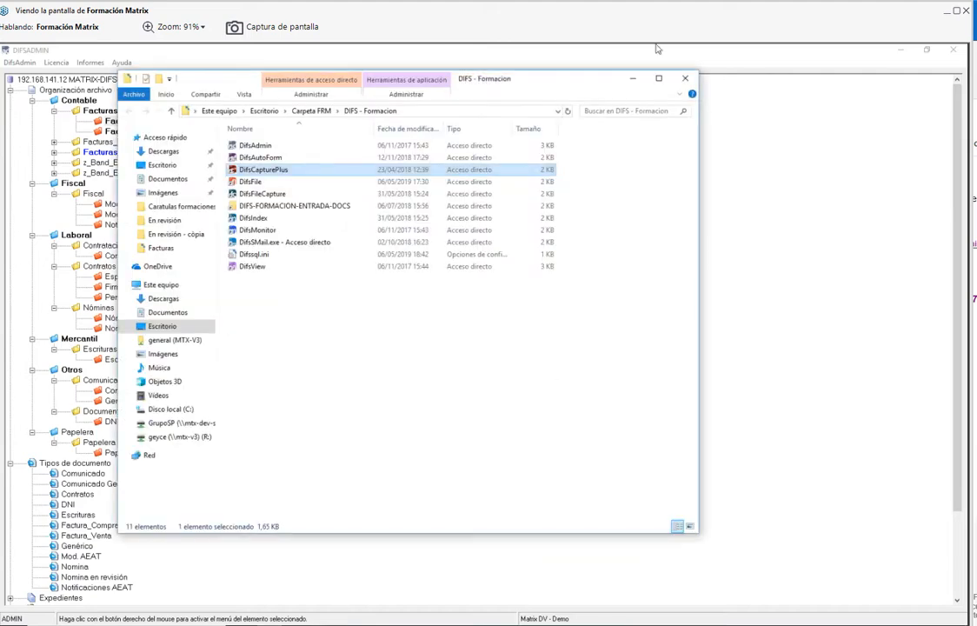
{"action": "left_click_drag", "start_coordinate": [544, 91], "coordinate": [681, 377]}
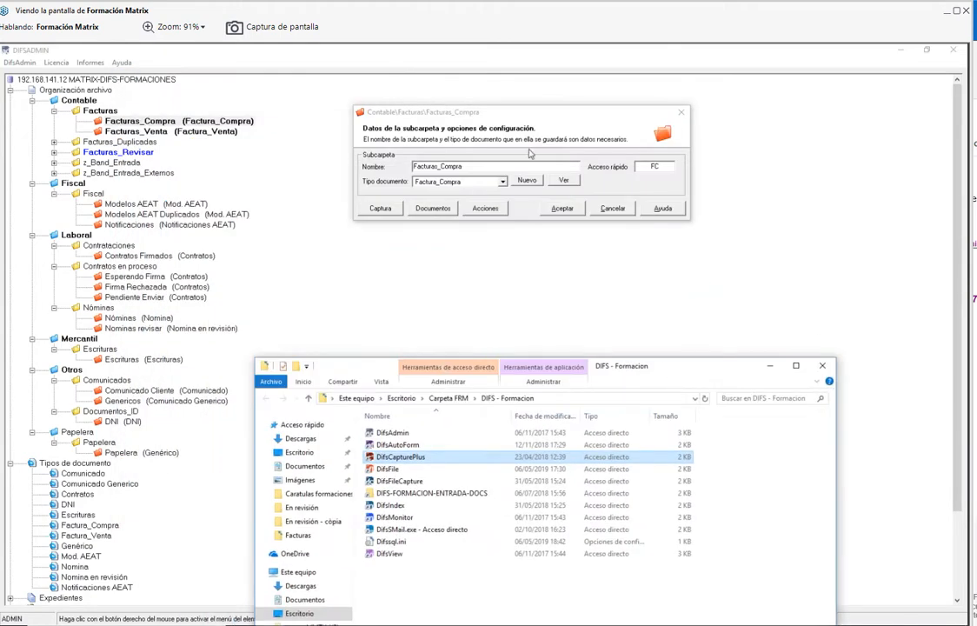
{"action": "left_click", "coordinate": [587, 143]}
{"action": "left_click", "coordinate": [613, 209]}
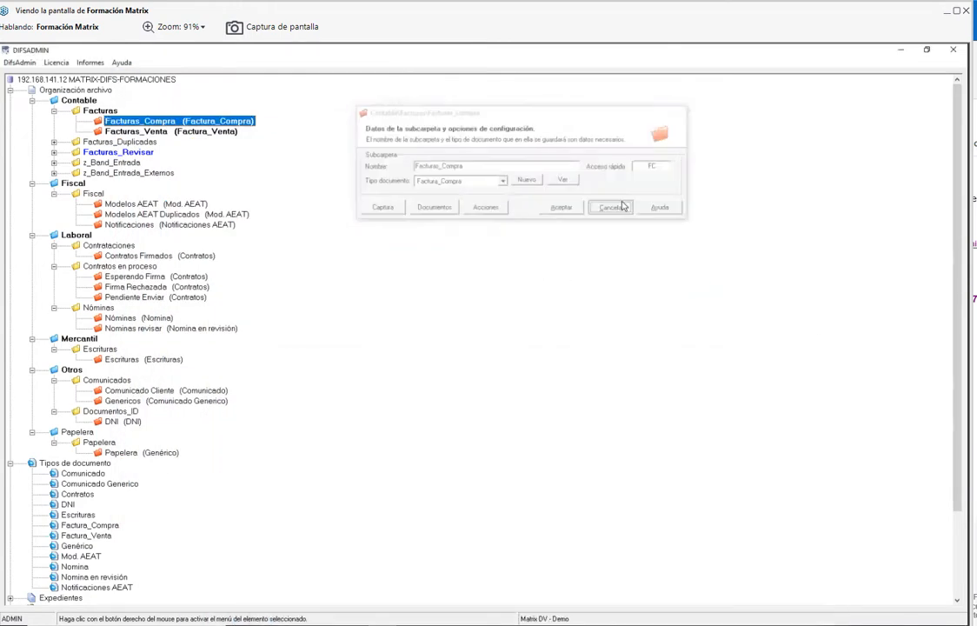
- Check the quick access codes of the Escrituras, Esperando Firma and Modelos AEAT subfolders, cancelling each settings form
{"action": "double_click", "coordinate": [124, 361]}
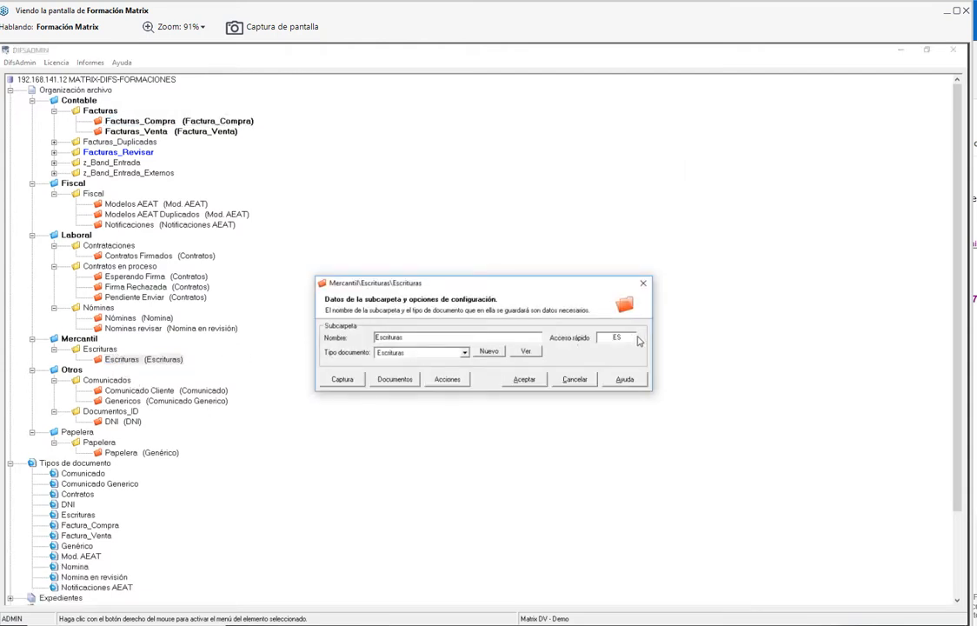
{"action": "key", "text": "Tab"}
{"action": "left_click", "coordinate": [576, 379]}
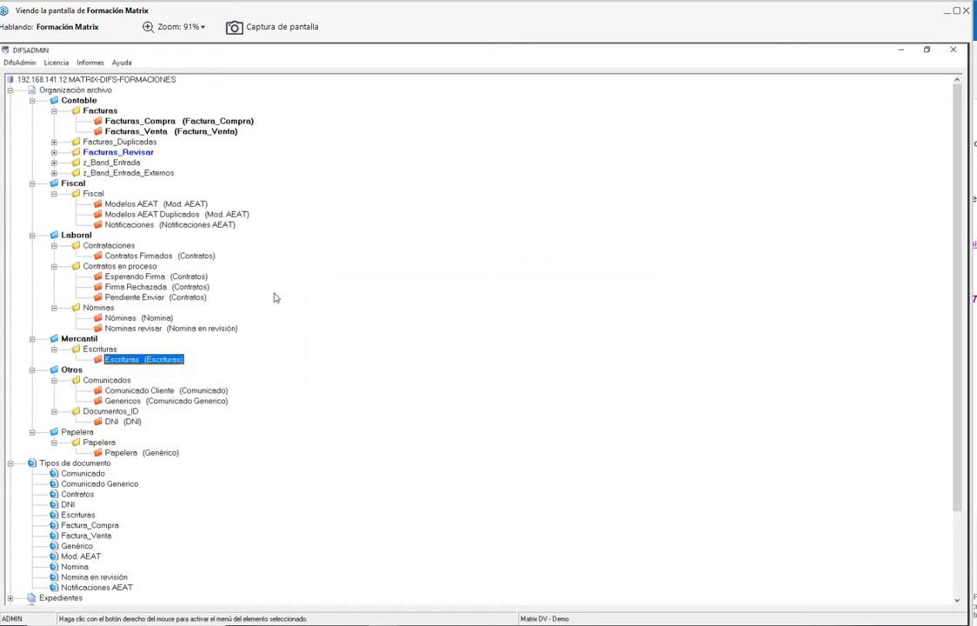
{"action": "double_click", "coordinate": [139, 276]}
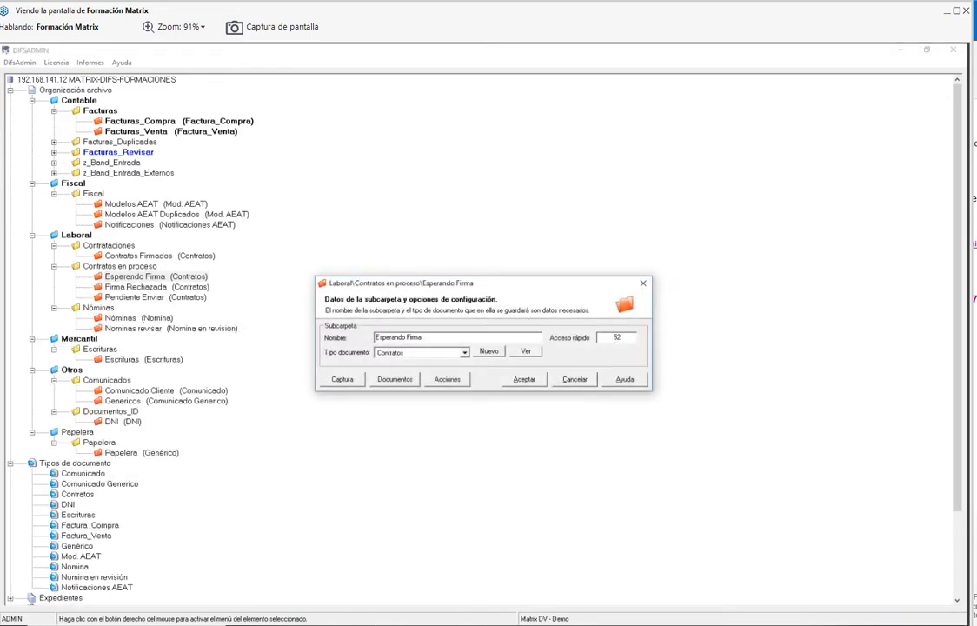
{"action": "key", "text": "Tab"}
{"action": "left_click", "coordinate": [574, 379]}
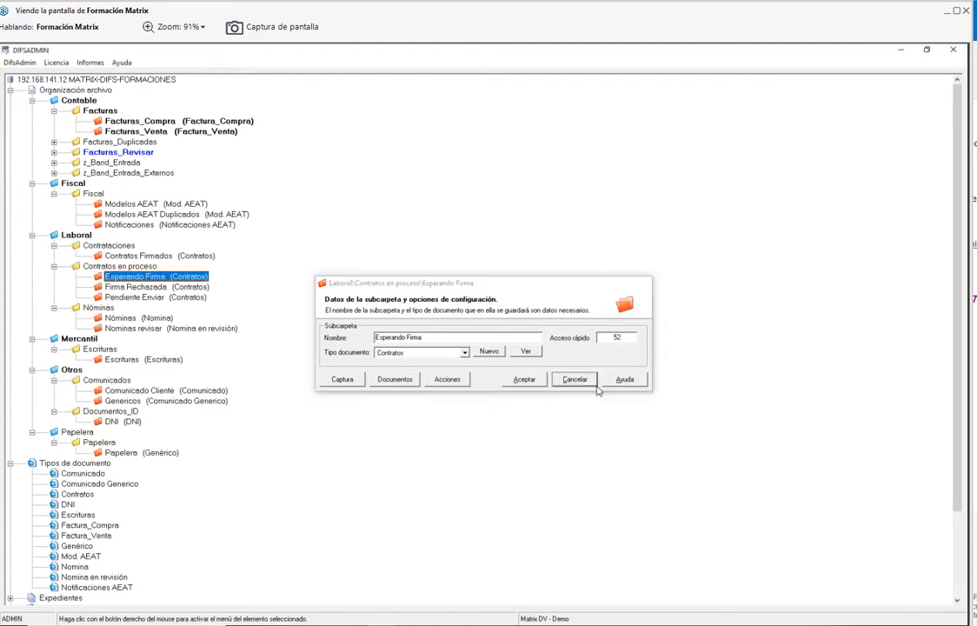
{"action": "double_click", "coordinate": [157, 203]}
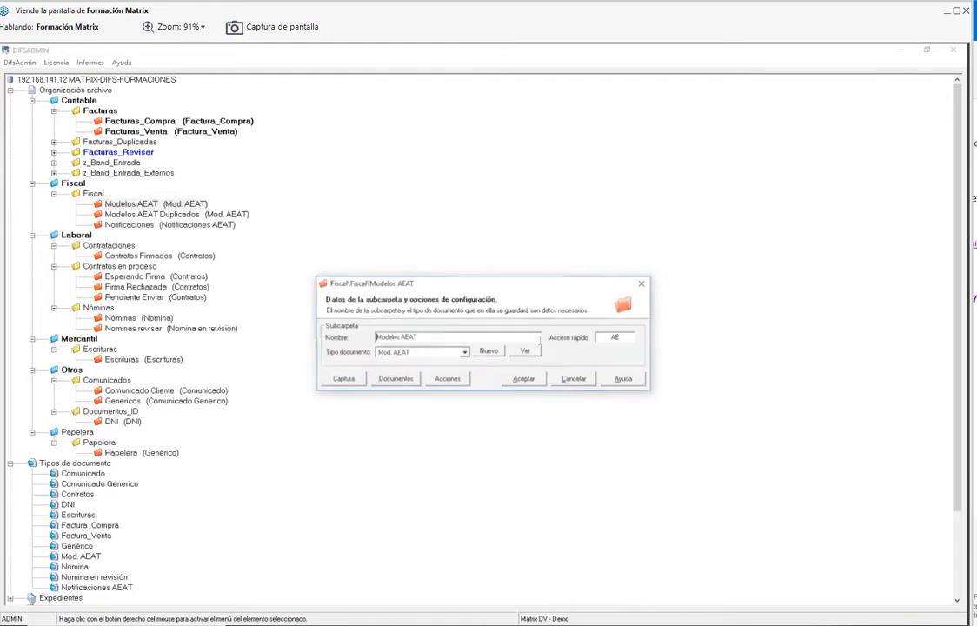
{"action": "left_click_drag", "start_coordinate": [624, 339], "coordinate": [563, 336]}
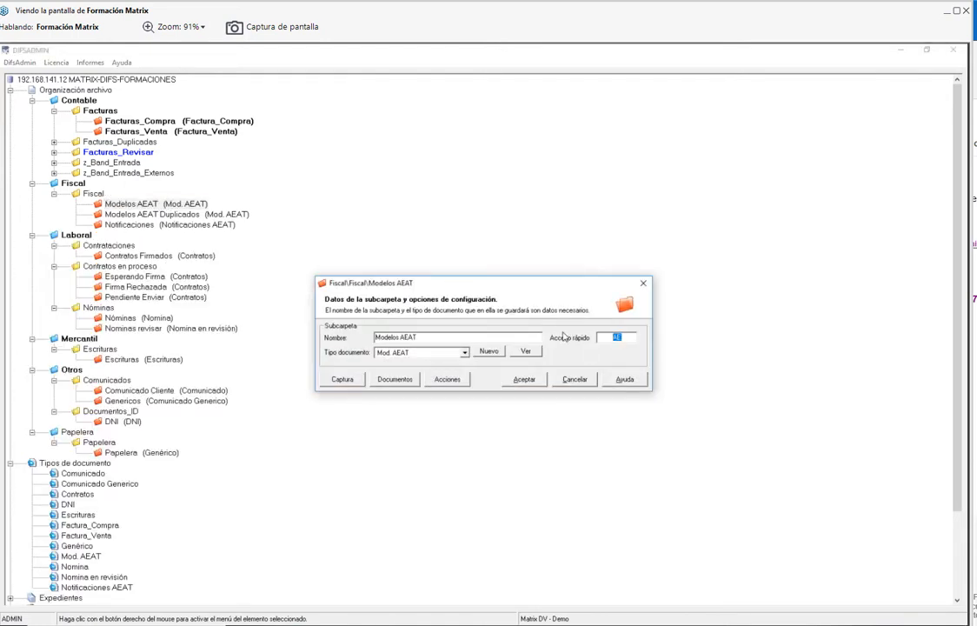
{"action": "left_click", "coordinate": [574, 379]}
- Launch DifsCapturePlus from the DIFS - Formacion folder and restore its window down beside the archive tree
{"action": "key", "text": "alt+Tab"}
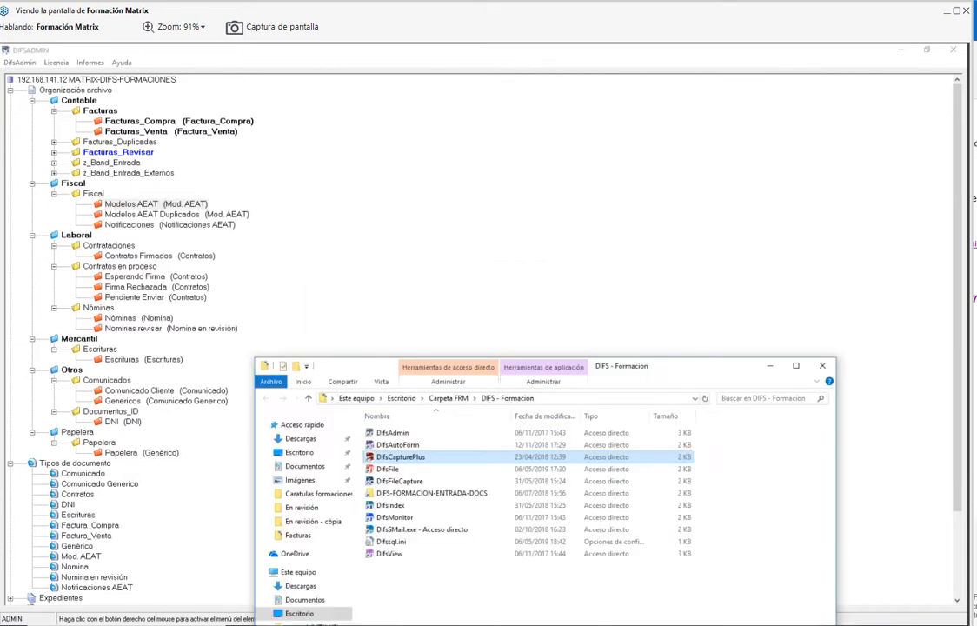
{"action": "double_click", "coordinate": [401, 458]}
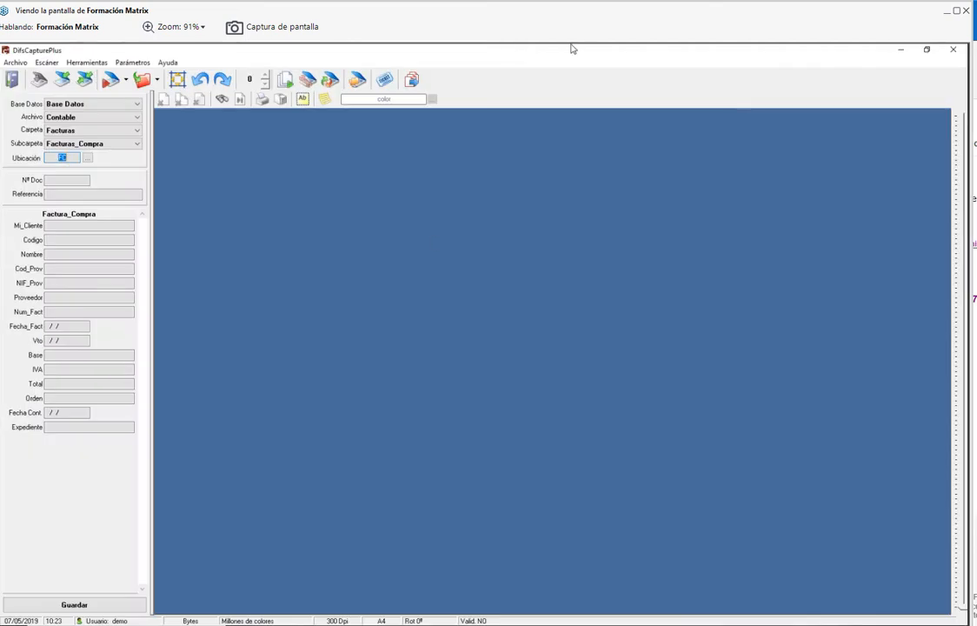
{"action": "double_click", "coordinate": [452, 51]}
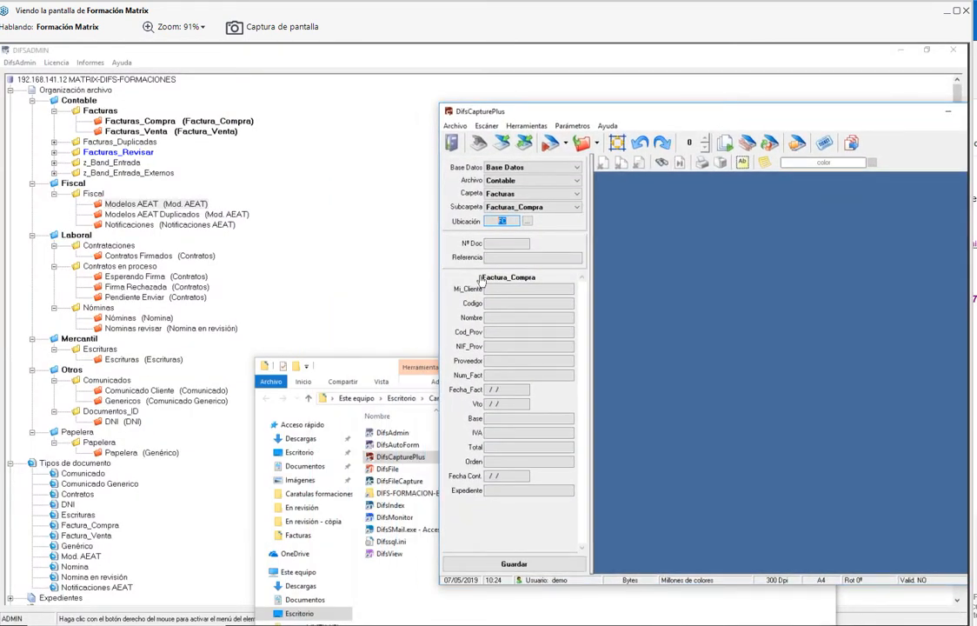
- Browse the Mercantil and Papelera archives in the location selector and leave it without changing the location
{"action": "left_click", "coordinate": [527, 222]}
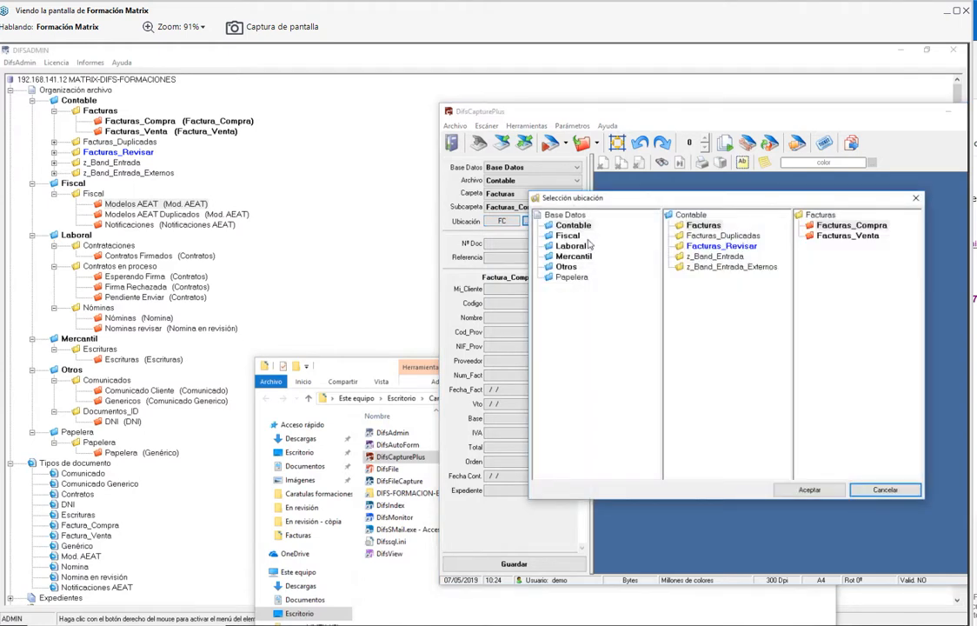
{"action": "left_click", "coordinate": [573, 256]}
{"action": "left_click", "coordinate": [571, 276]}
{"action": "double_click", "coordinate": [832, 225]}
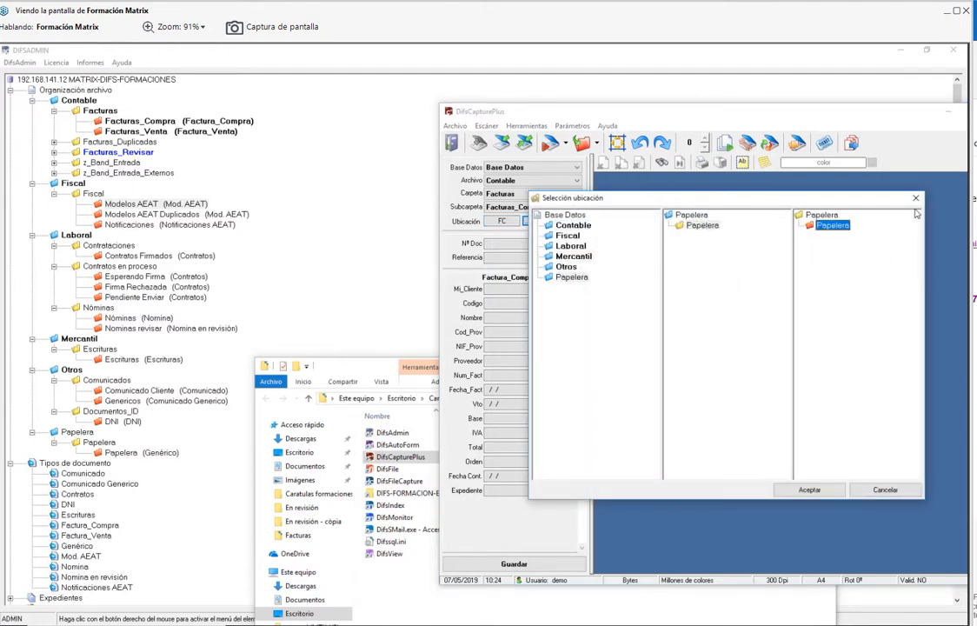
{"action": "left_click", "coordinate": [574, 207]}
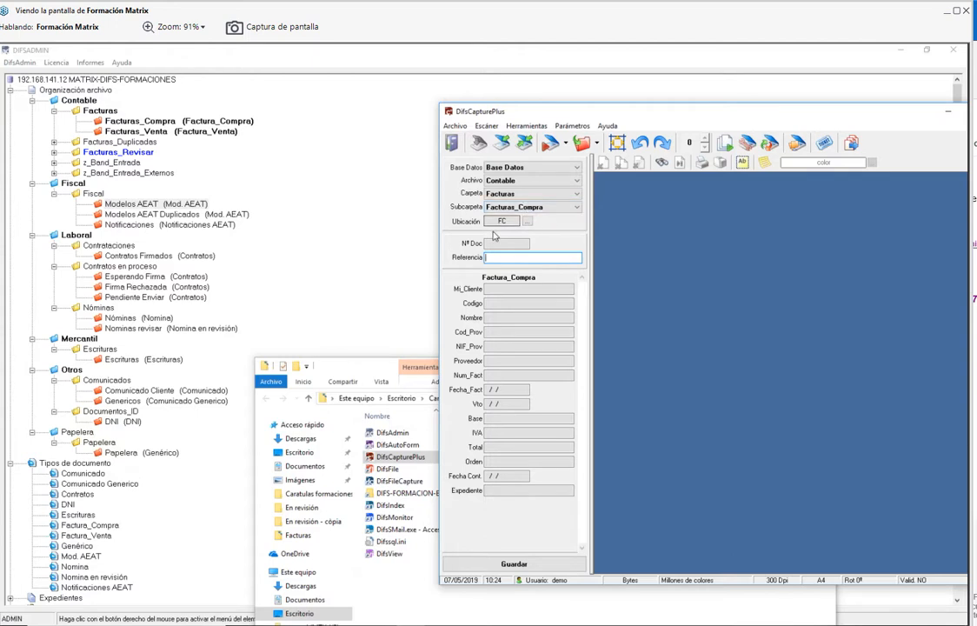
- Switch the capture location to the Escrituras subfolder with quick access code ES, and minimize DifsCapturePlus and the file explorer
{"action": "key", "text": "Tab"}
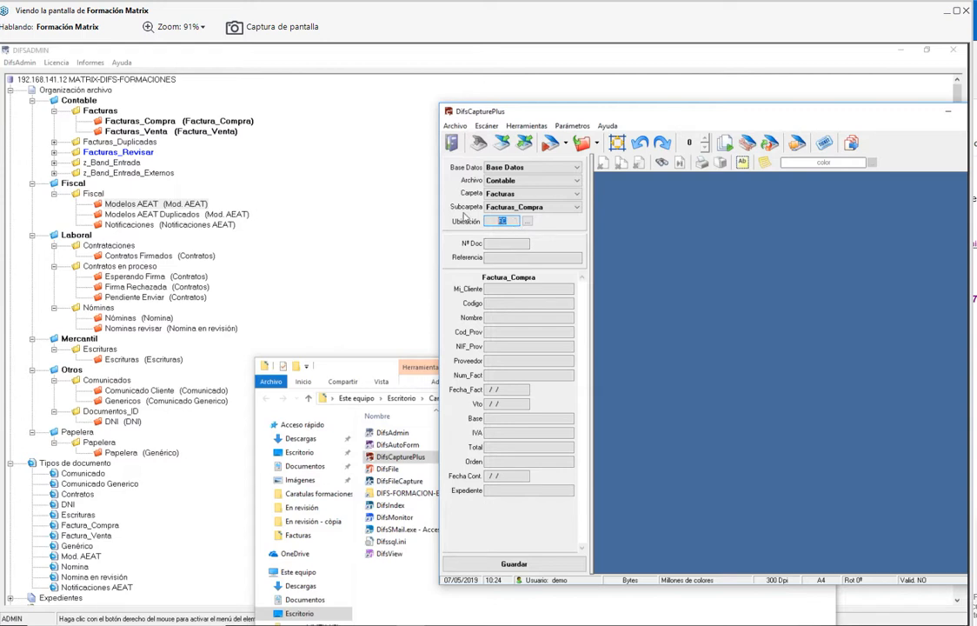
{"action": "key", "text": "BackSpace"}
{"action": "key", "text": "Return"}
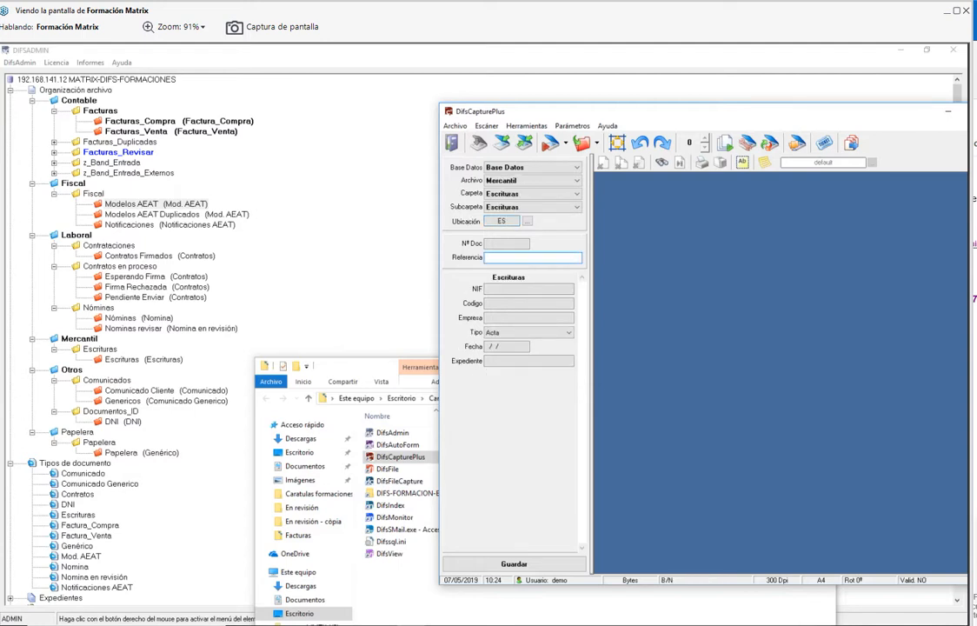
{"action": "double_click", "coordinate": [709, 111]}
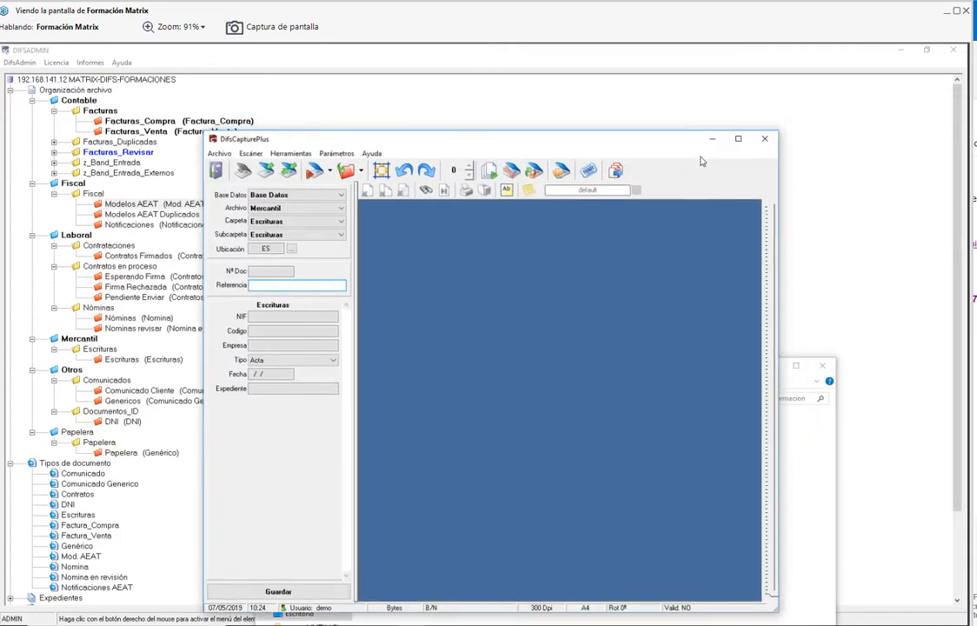
{"action": "left_click", "coordinate": [711, 139]}
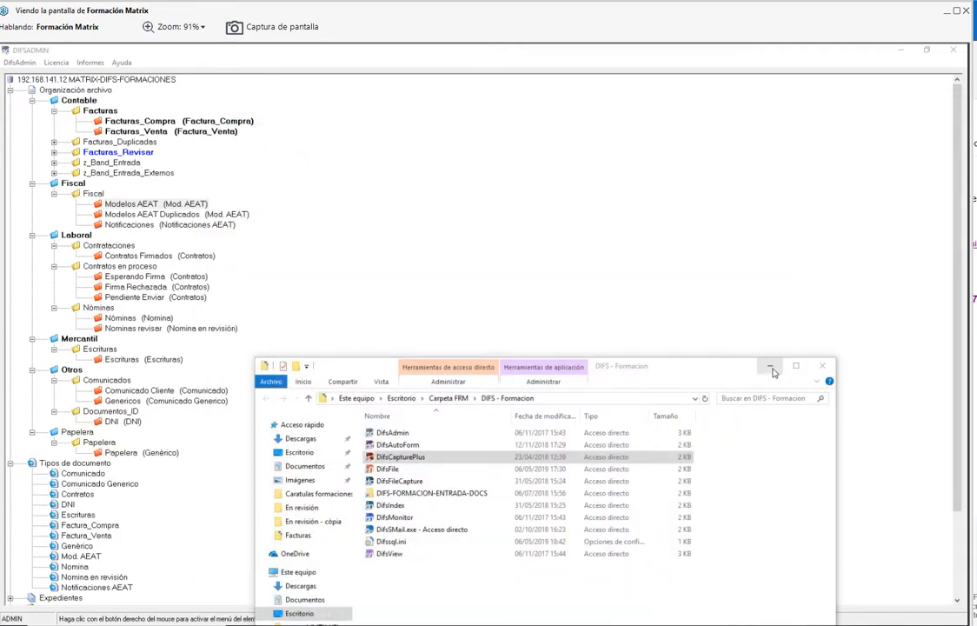
{"action": "left_click", "coordinate": [771, 369]}
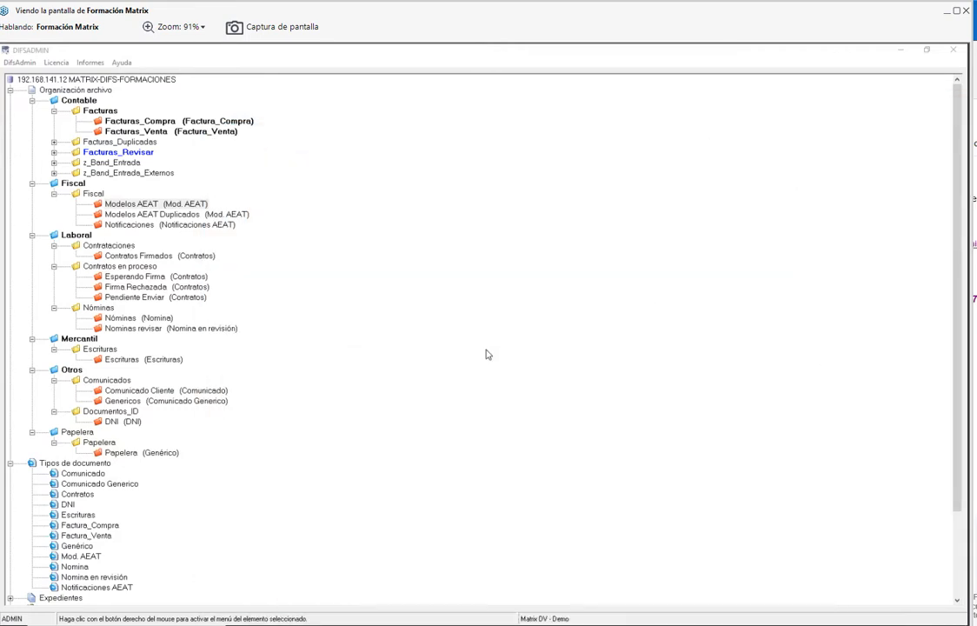
- Show the scanner capture options of the Escrituras subfolder, including the user's freedom to change configuration and the prueba configuration
{"action": "double_click", "coordinate": [160, 357]}
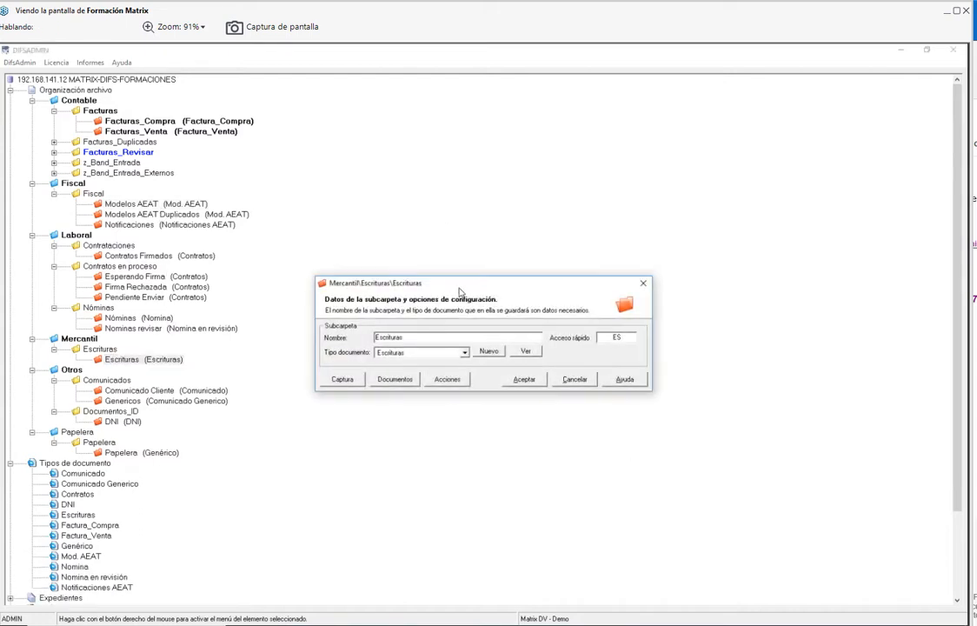
{"action": "left_click_drag", "start_coordinate": [461, 291], "coordinate": [464, 118]}
{"action": "left_click", "coordinate": [346, 206]}
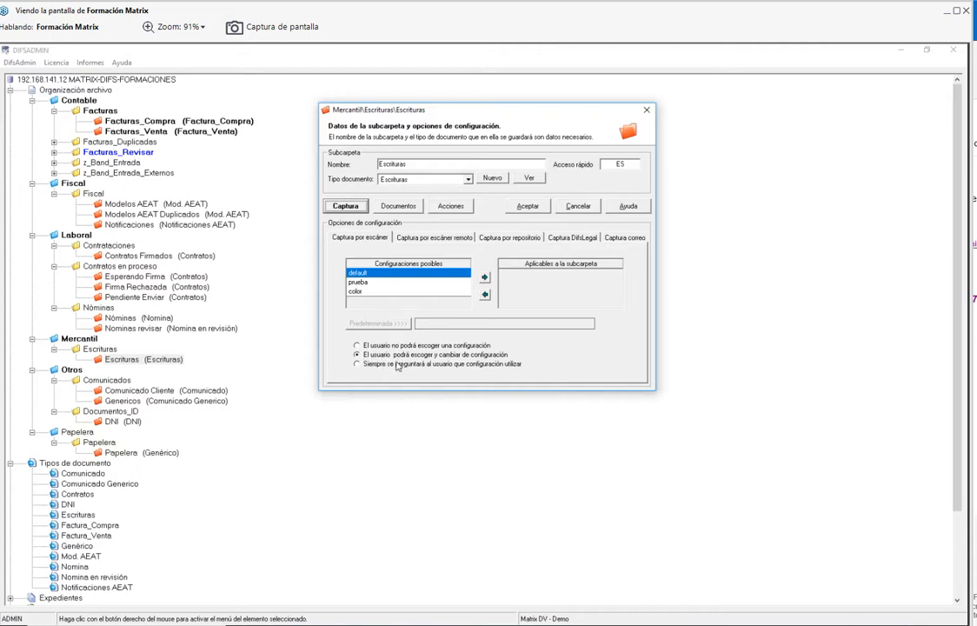
{"action": "left_click", "coordinate": [429, 358]}
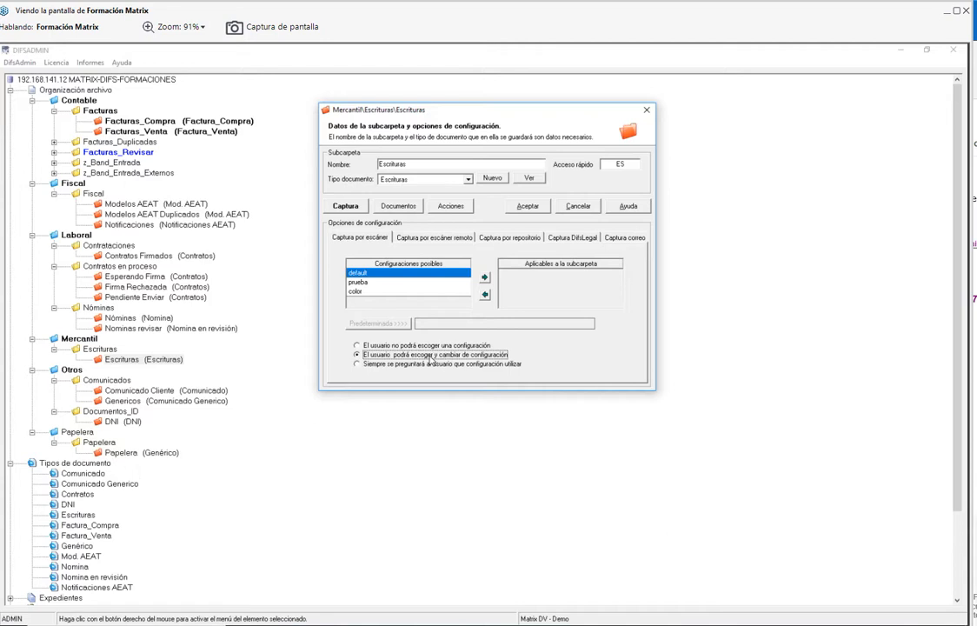
{"action": "left_click", "coordinate": [368, 282]}
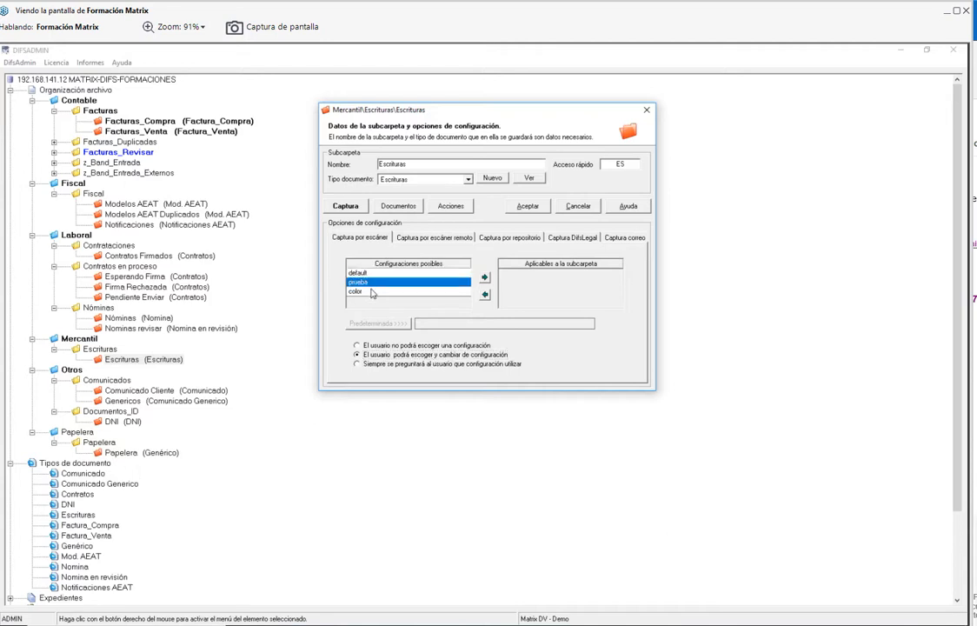
- Switch to DifsCapturePlus, review the default scan configuration and its colour modes for Escrituras, and return to the subfolder settings
{"action": "left_click", "coordinate": [405, 624]}
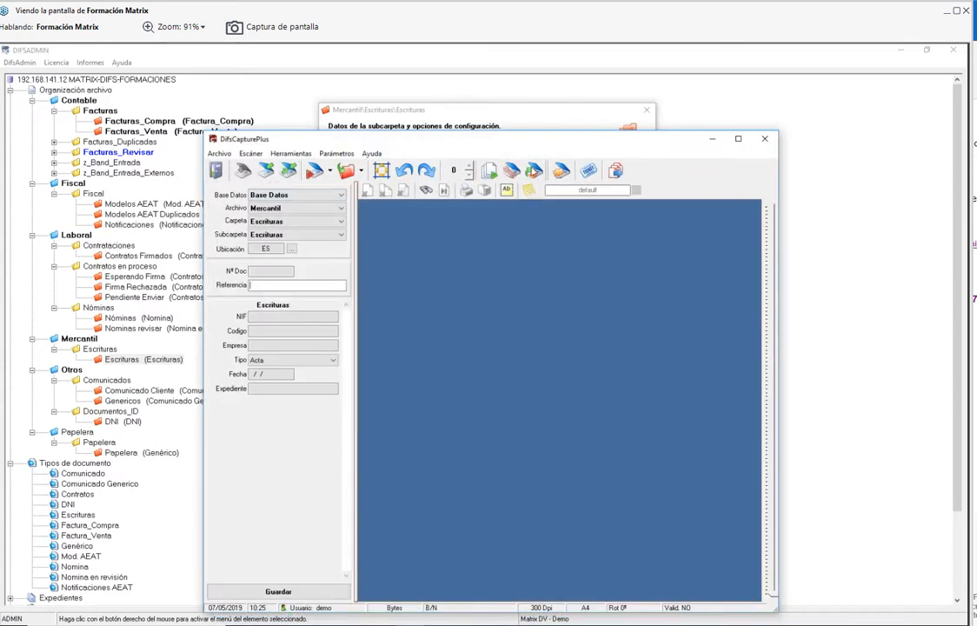
{"action": "left_click", "coordinate": [511, 170]}
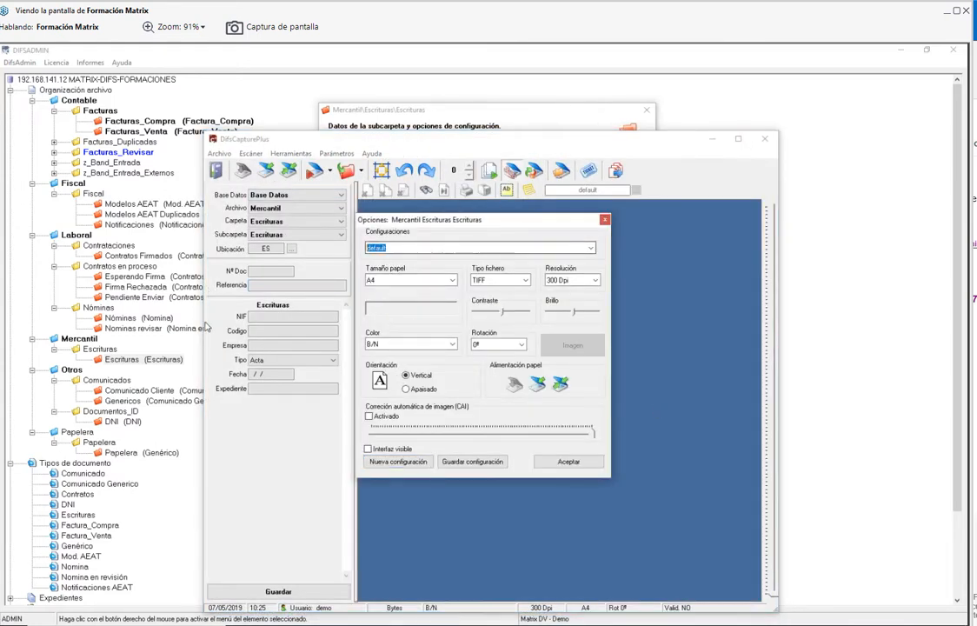
{"action": "left_click", "coordinate": [407, 343]}
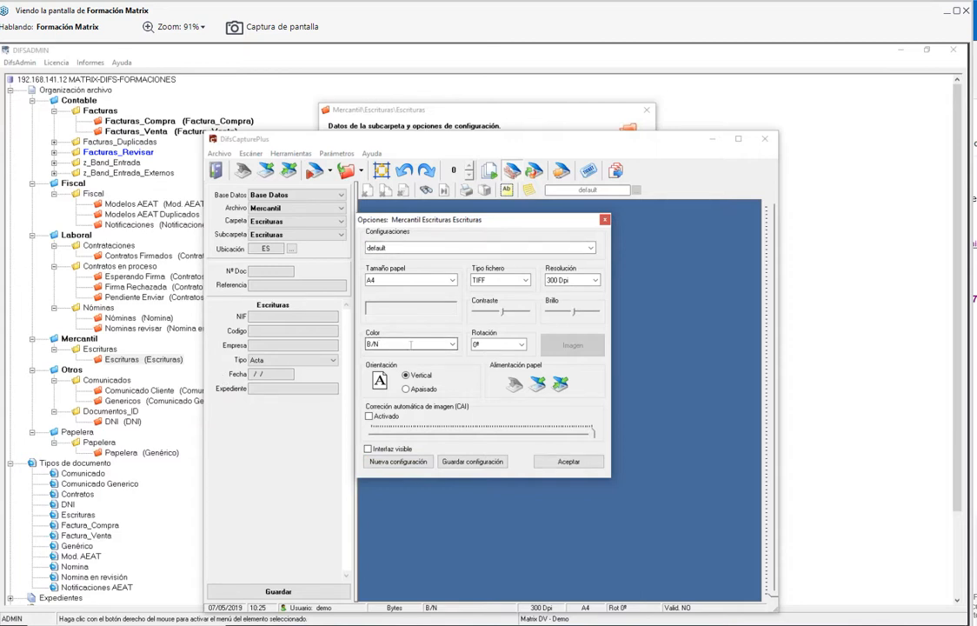
{"action": "left_click", "coordinate": [435, 344]}
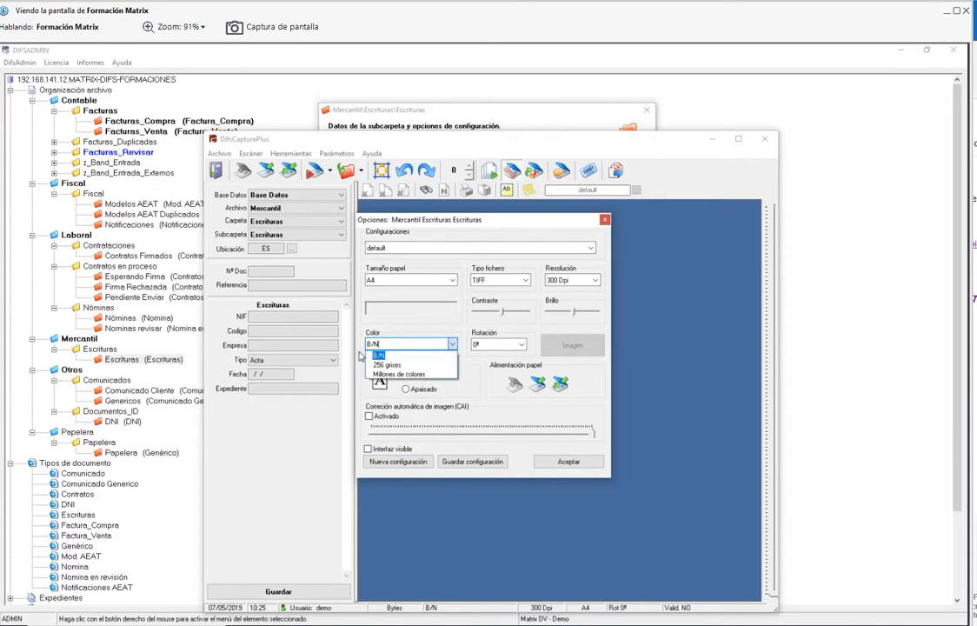
{"action": "left_click", "coordinate": [510, 416]}
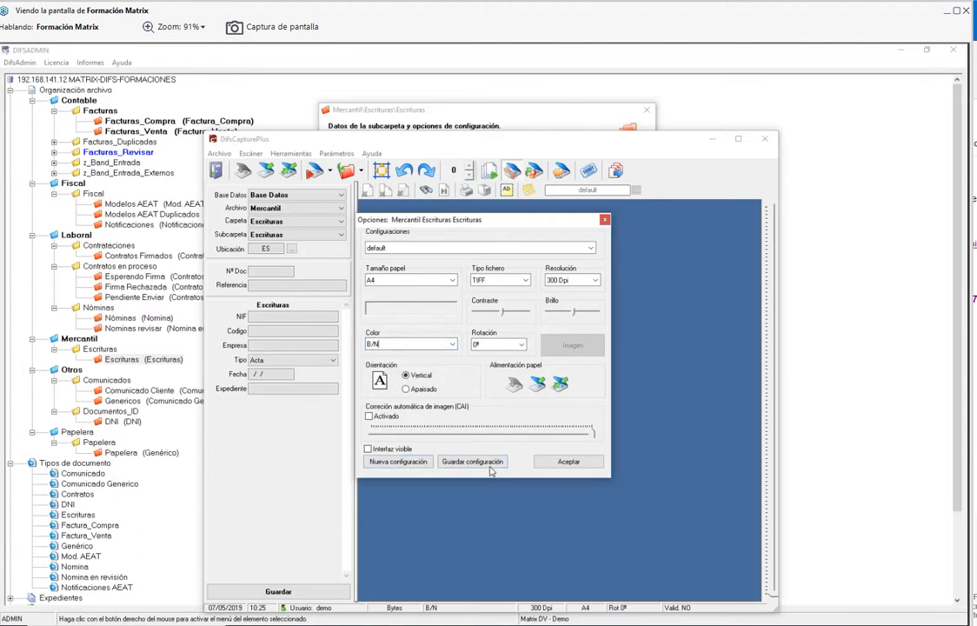
{"action": "left_click", "coordinate": [569, 464]}
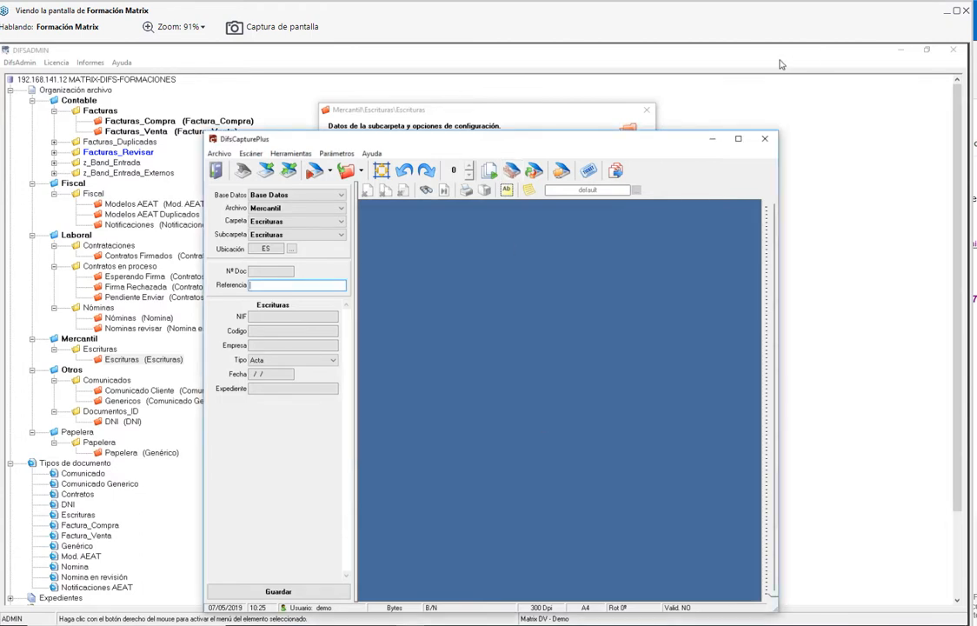
{"action": "left_click", "coordinate": [712, 139]}
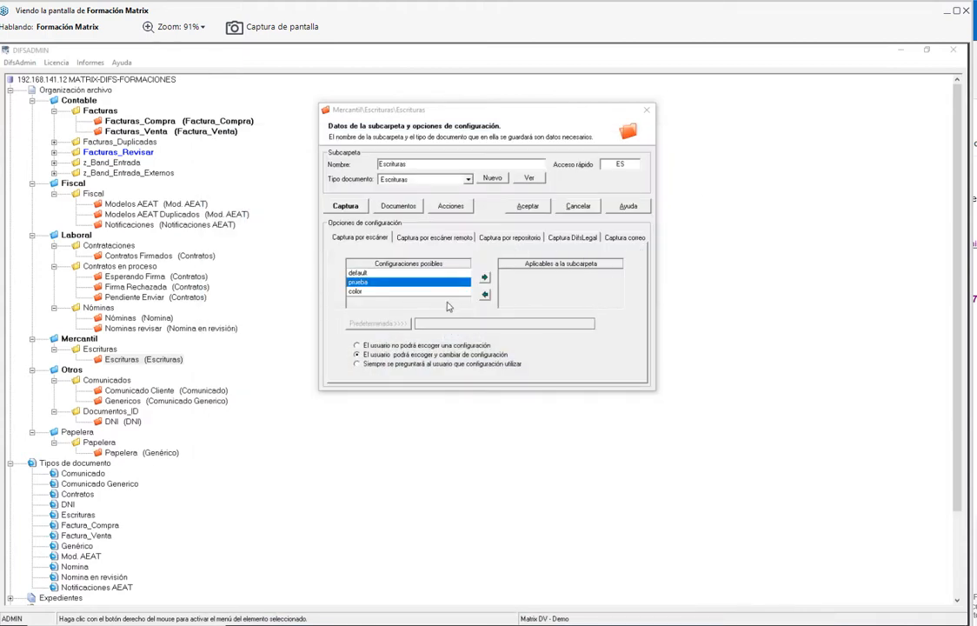
- Switch to DifsCapturePlus, set the default scan configuration's colour for Escrituras to Millones de colores, and accept the options
{"action": "left_click", "coordinate": [398, 355]}
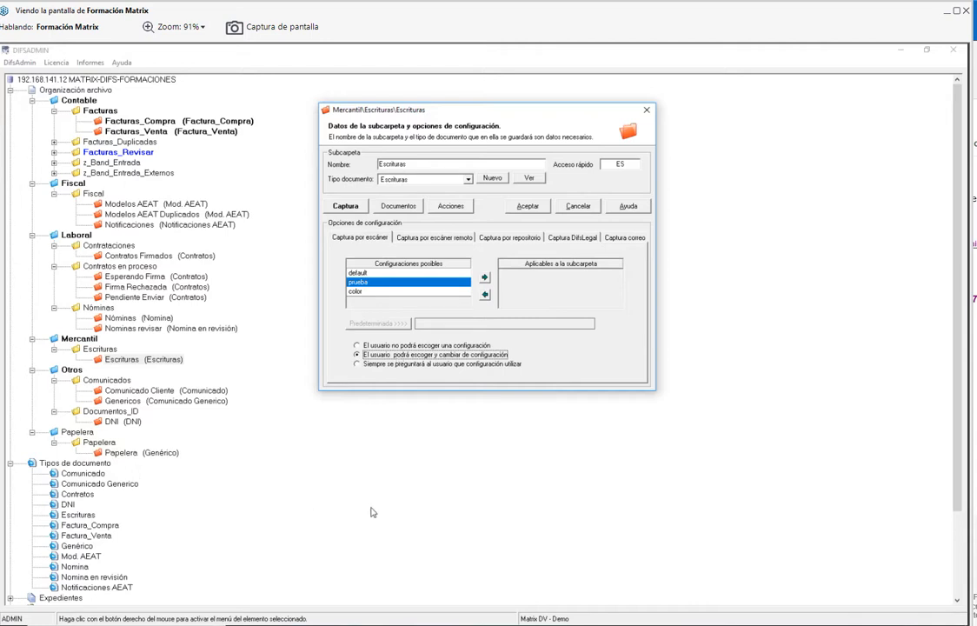
{"action": "key", "text": "alt+Tab"}
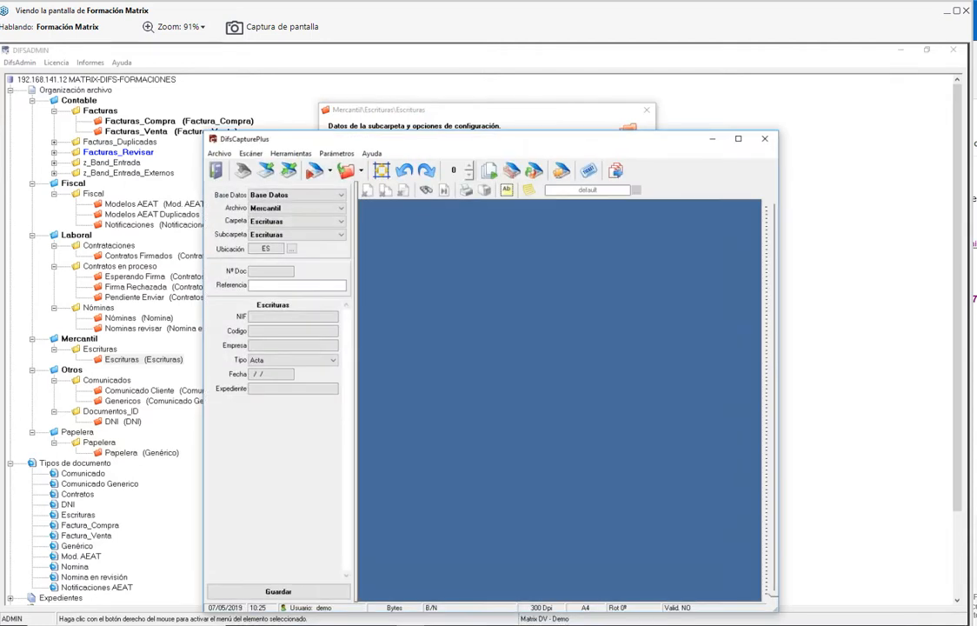
{"action": "left_click", "coordinate": [511, 171]}
{"action": "left_click", "coordinate": [409, 345]}
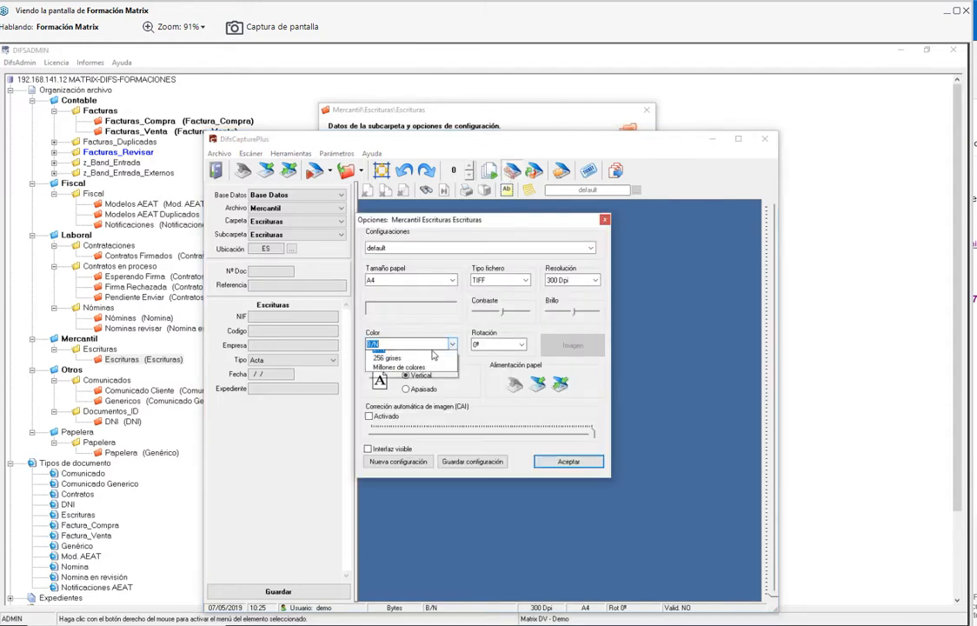
{"action": "left_click", "coordinate": [404, 374]}
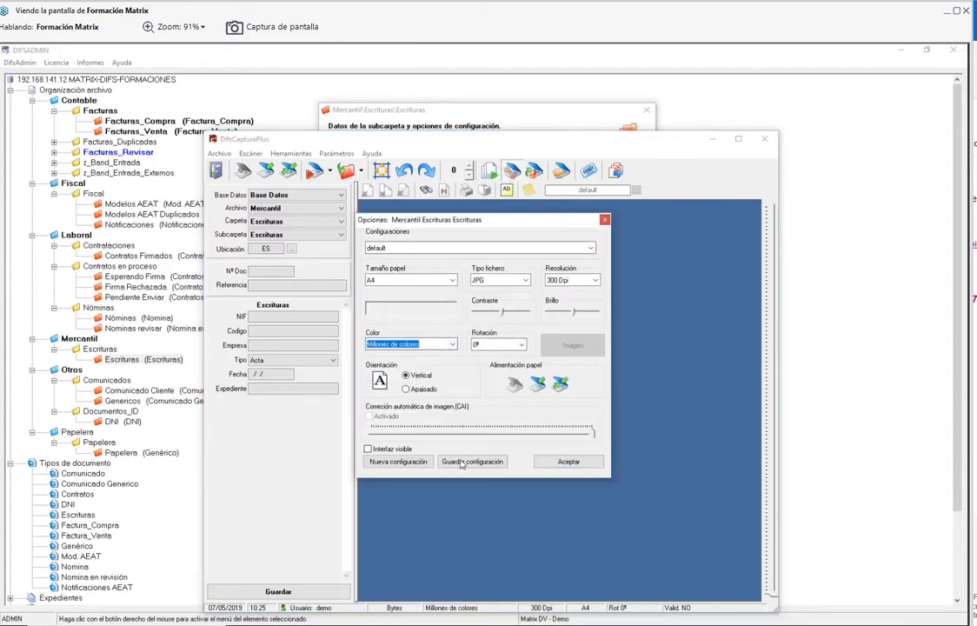
{"action": "left_click_drag", "start_coordinate": [392, 219], "coordinate": [459, 230]}
{"action": "left_click", "coordinate": [635, 472]}
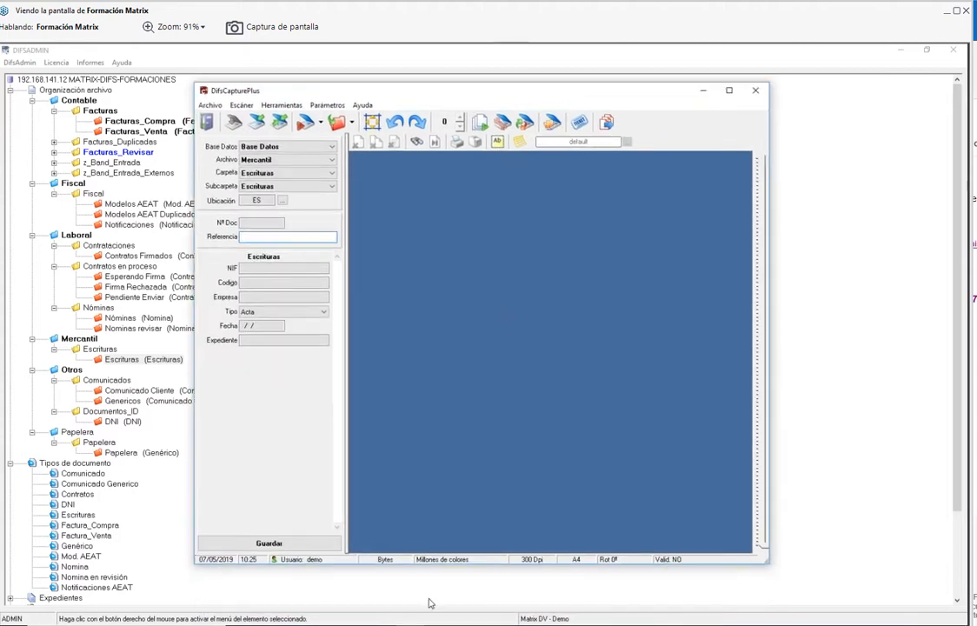
- Set the Escrituras scan colour back to B/N, accept the options, and return to the subfolder settings in DifsAdmin
{"action": "left_click", "coordinate": [504, 126]}
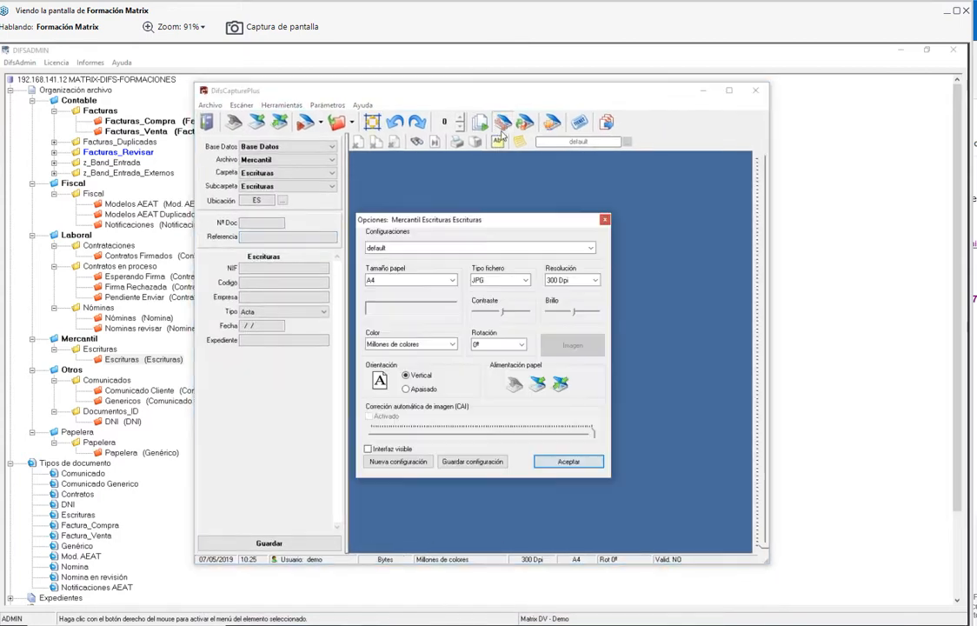
{"action": "left_click", "coordinate": [440, 344]}
{"action": "left_click", "coordinate": [435, 355]}
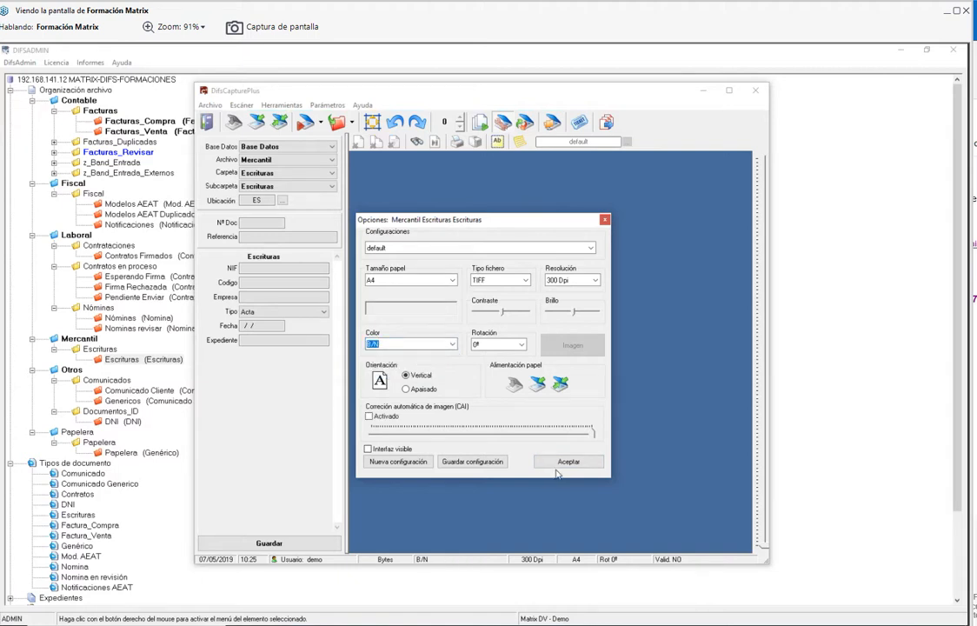
{"action": "left_click", "coordinate": [563, 463]}
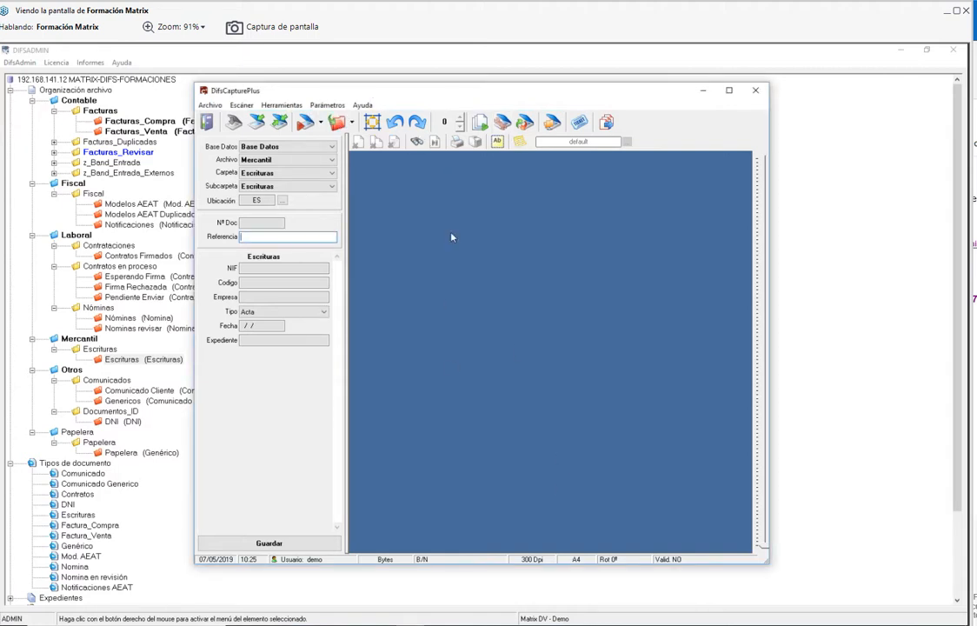
{"action": "left_click", "coordinate": [612, 79]}
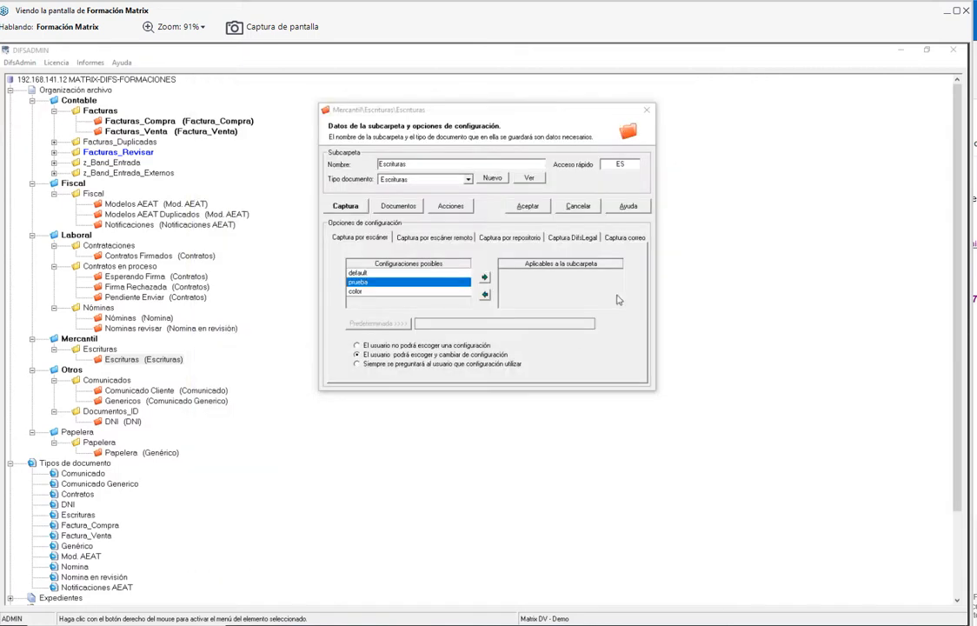
- Show the repository capture options of Escrituras and the DIFS-FORMACION-ENTRADA-DOCS network folder, and cancel the subfolder settings
{"action": "left_click", "coordinate": [513, 239]}
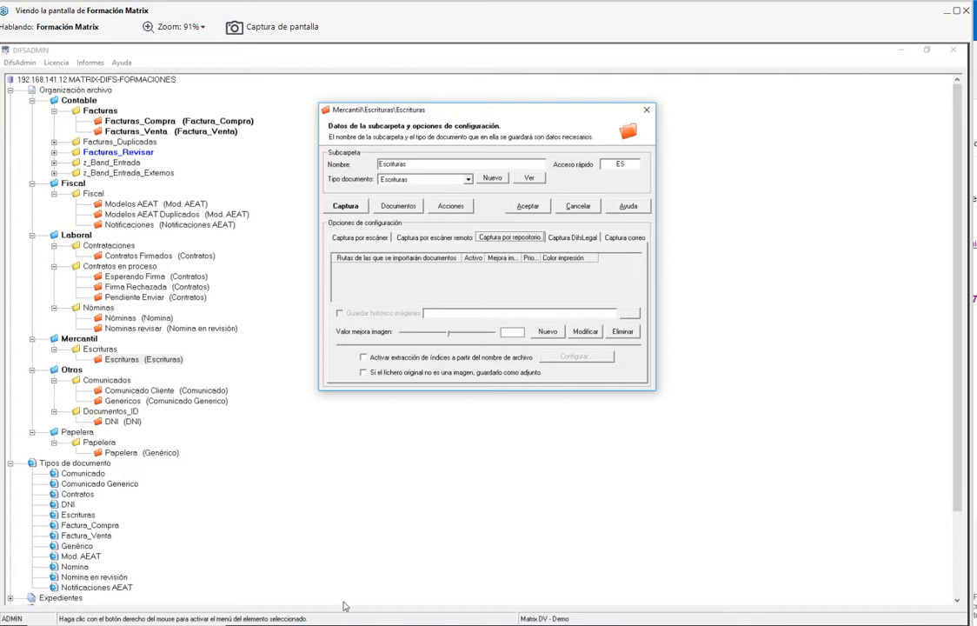
{"action": "left_click", "coordinate": [273, 624]}
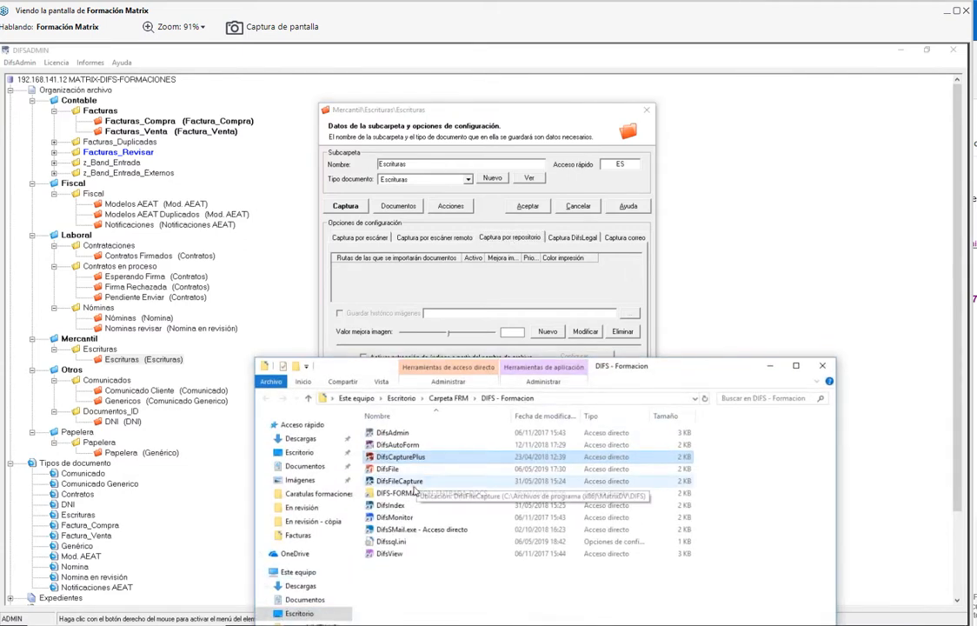
{"action": "double_click", "coordinate": [477, 494]}
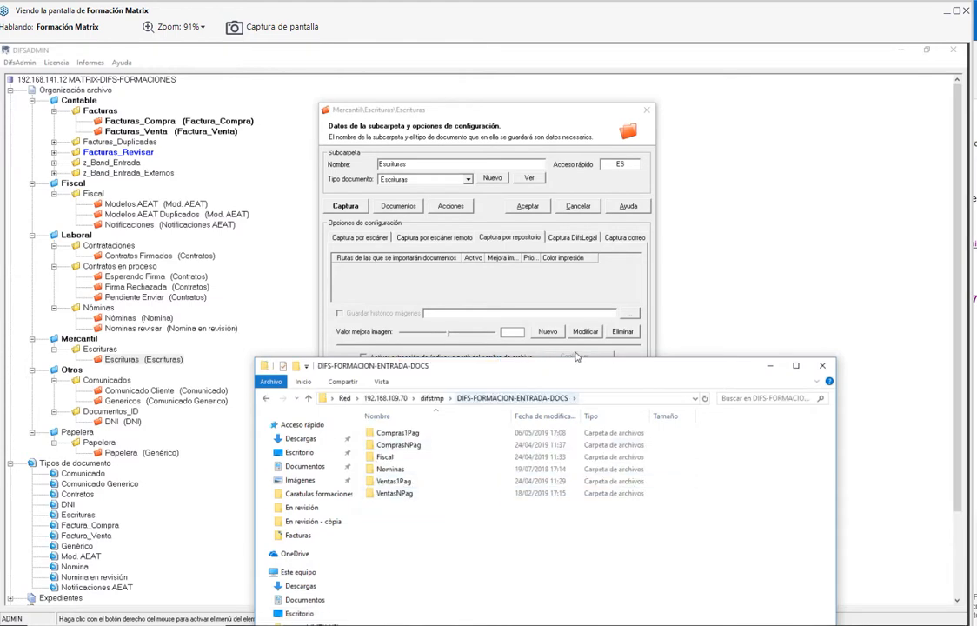
{"action": "left_click_drag", "start_coordinate": [590, 368], "coordinate": [600, 150]}
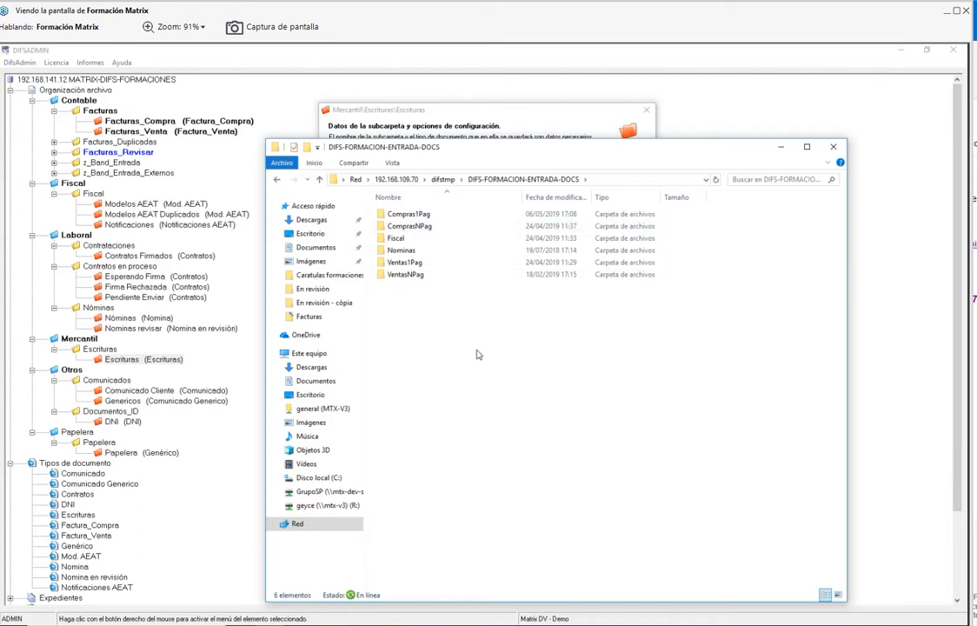
{"action": "left_click", "coordinate": [781, 146]}
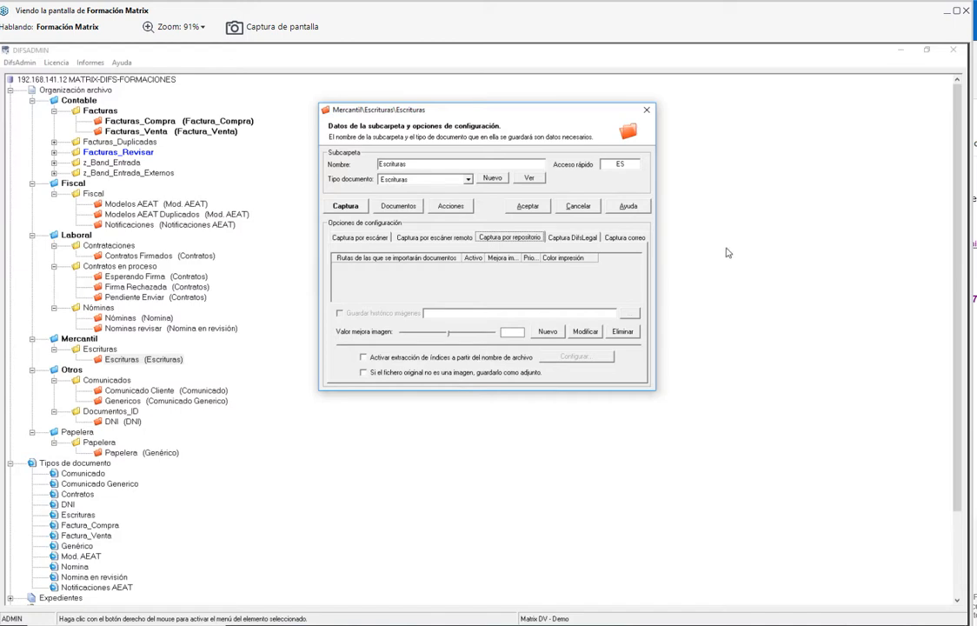
{"action": "left_click", "coordinate": [580, 208]}
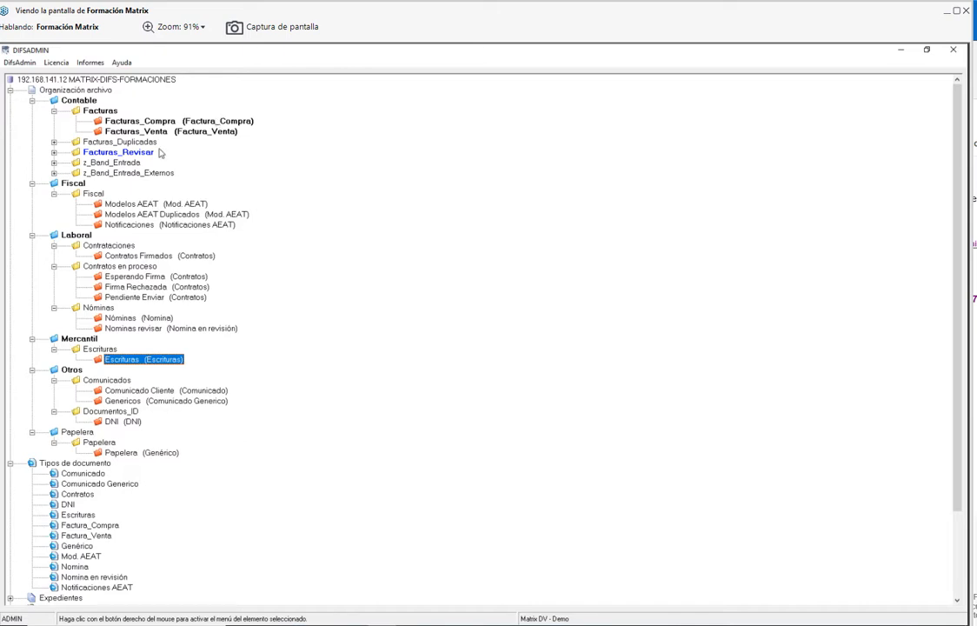
- Expand the z_Band_Entrada folder in the Contable archive and go through its purchase and sales subfolders
{"action": "left_click", "coordinate": [54, 163]}
{"action": "left_click", "coordinate": [98, 171]}
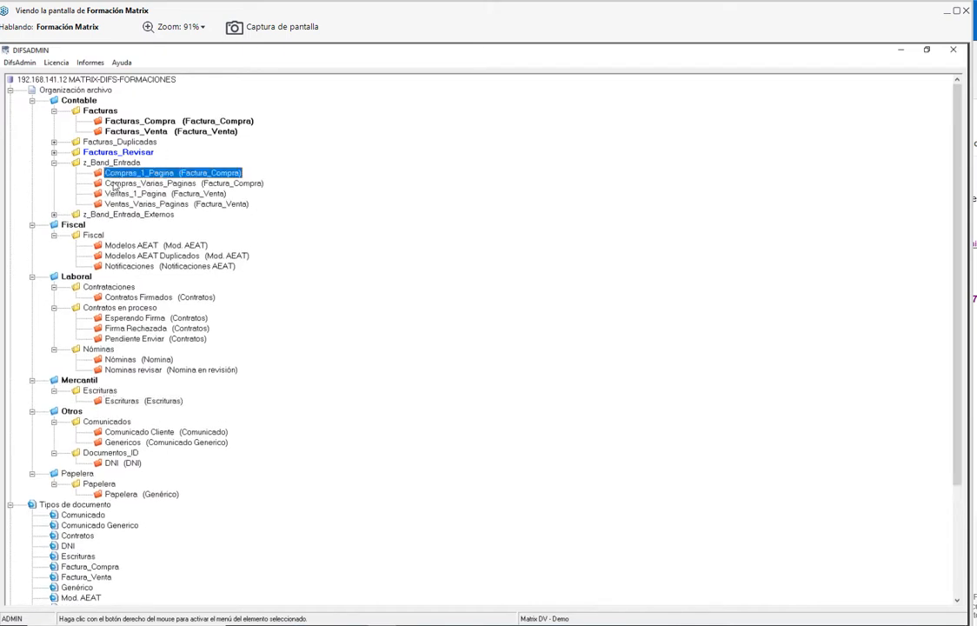
{"action": "key", "text": "Down"}
{"action": "key", "text": "Down"}
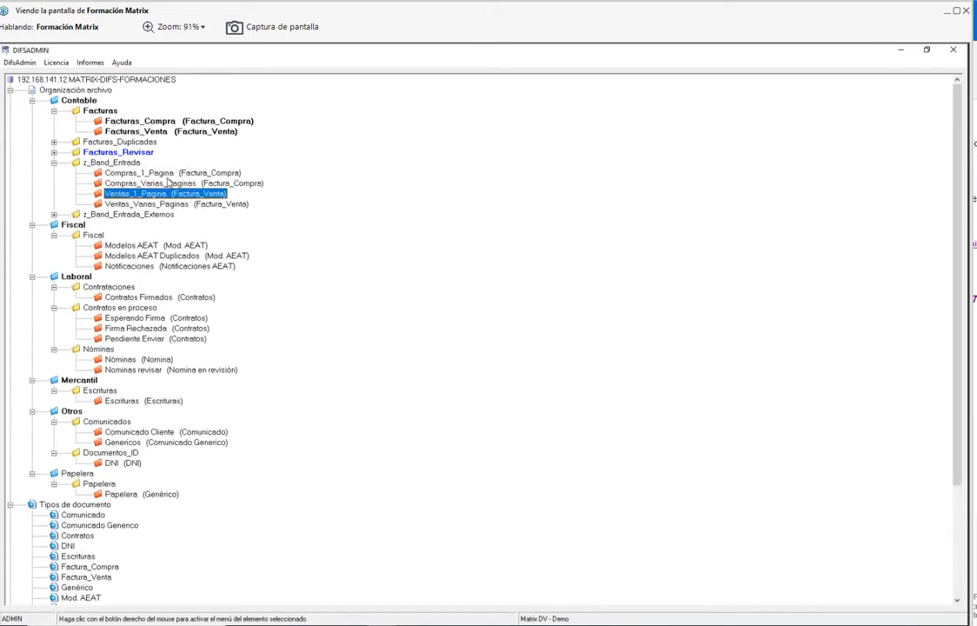
- Switch to DifsCapturePlus and set the capture location to archive Contable, folder z_Band_Entrada, subfolder Compras_1_Pagina
{"action": "key", "text": "Return"}
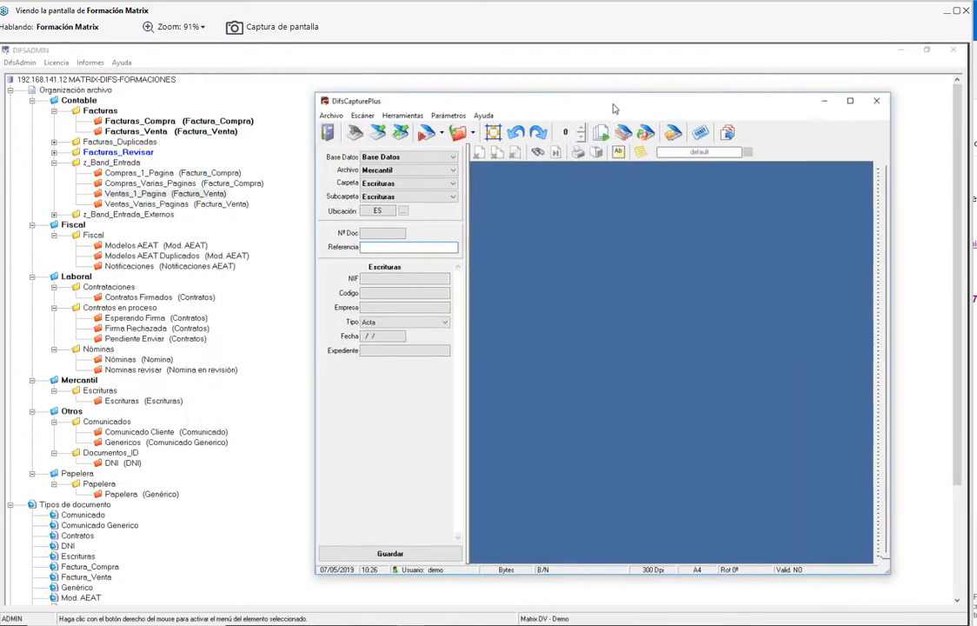
{"action": "left_click_drag", "start_coordinate": [613, 108], "coordinate": [627, 109]}
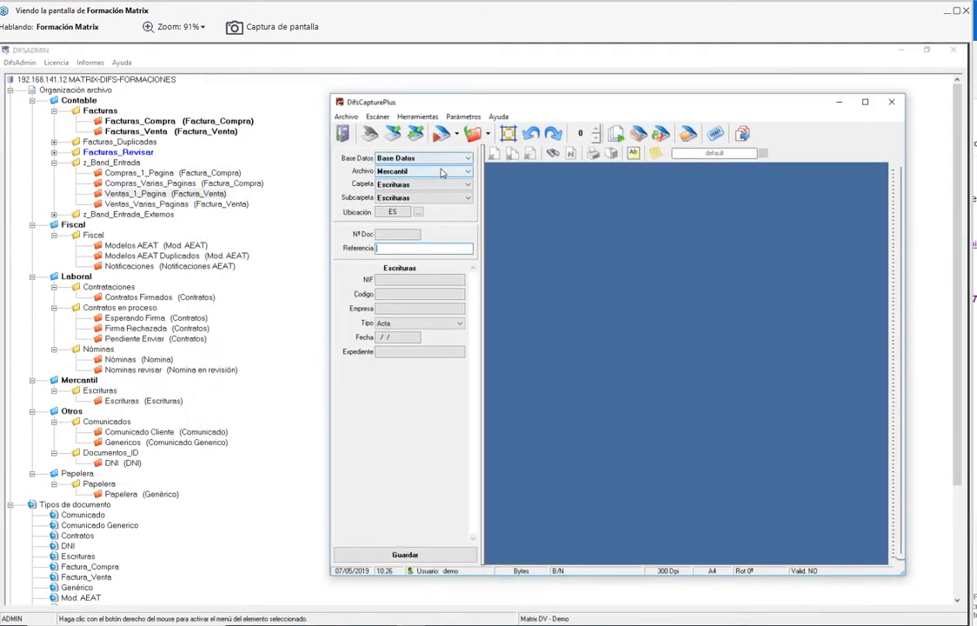
{"action": "double_click", "coordinate": [405, 211]}
{"action": "key", "text": "BackSpace"}
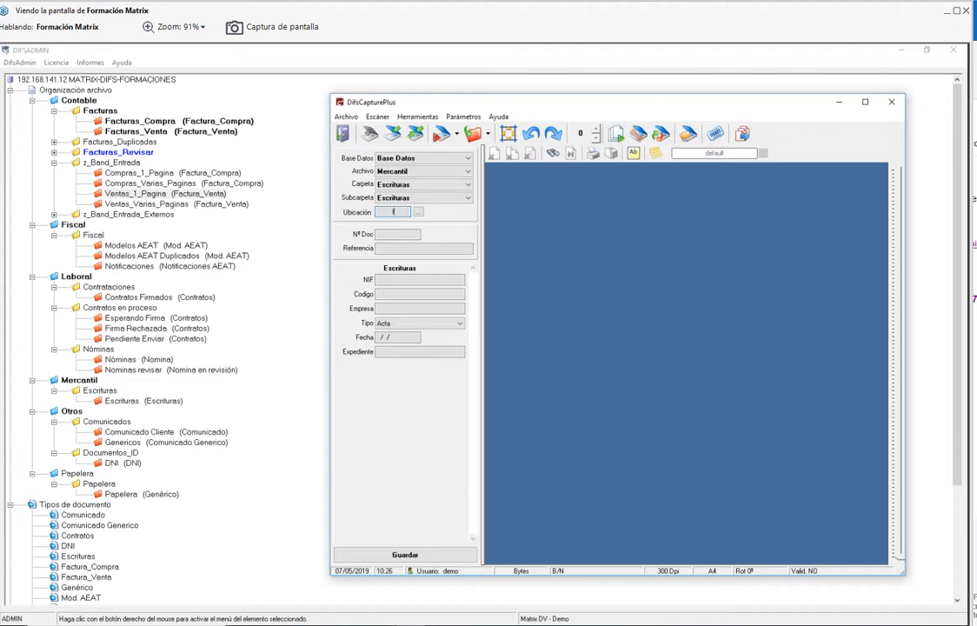
{"action": "left_click", "coordinate": [458, 171]}
{"action": "left_click", "coordinate": [435, 182]}
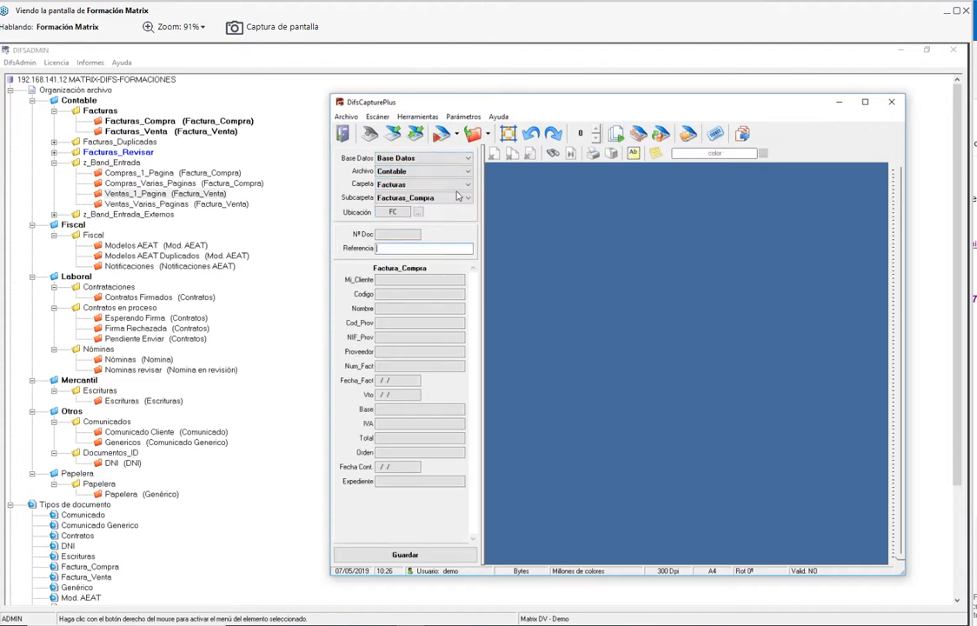
{"action": "left_click", "coordinate": [435, 184]}
{"action": "left_click", "coordinate": [417, 217]}
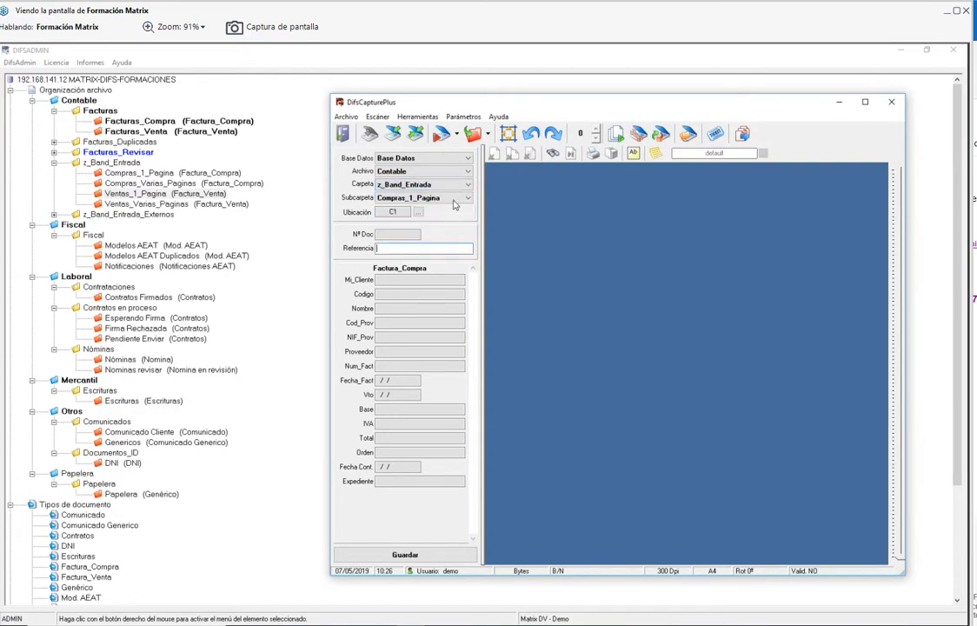
{"action": "left_click", "coordinate": [434, 198]}
{"action": "left_click", "coordinate": [409, 207]}
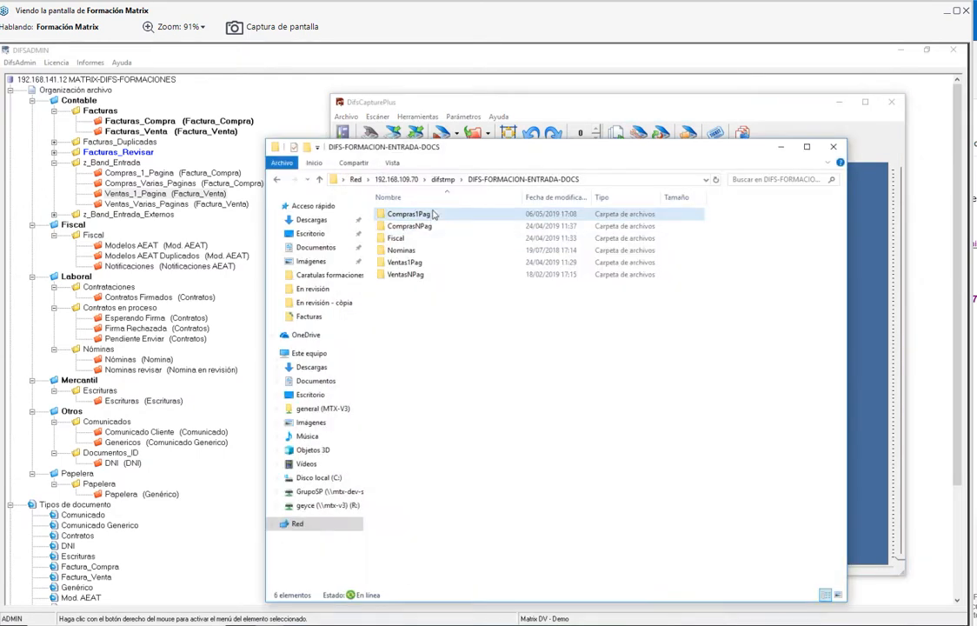
- Switch to the file explorer, open the Compras1Pag folder, and show its full network path
{"action": "left_click", "coordinate": [431, 216]}
{"action": "double_click", "coordinate": [431, 216]}
{"action": "left_click", "coordinate": [655, 180]}
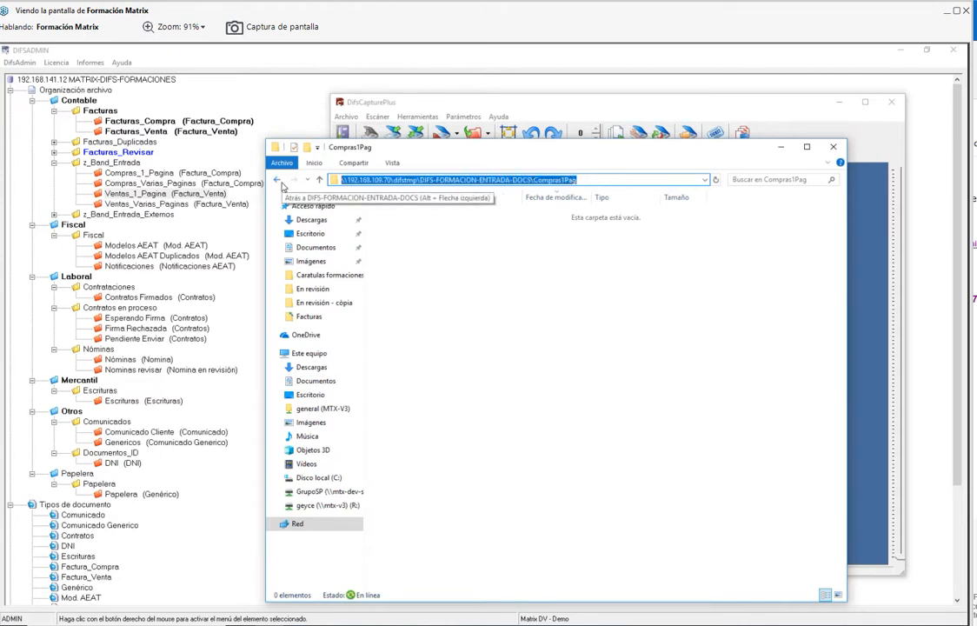
- Return to DifsAdmin, open the Compras_1_Pagina subfolder settings, and show its repository capture options
{"action": "left_click", "coordinate": [171, 174]}
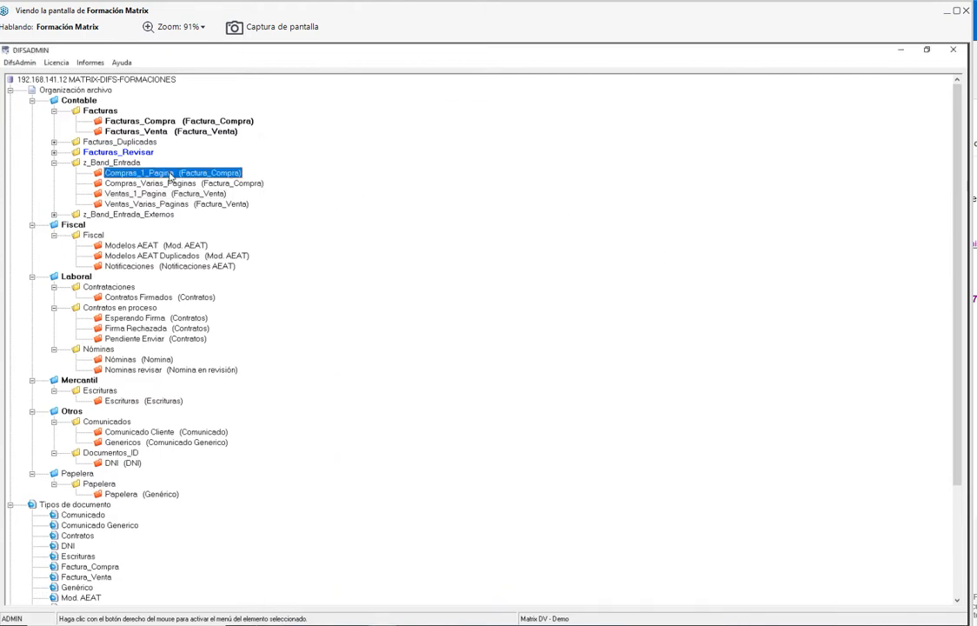
{"action": "double_click", "coordinate": [171, 174]}
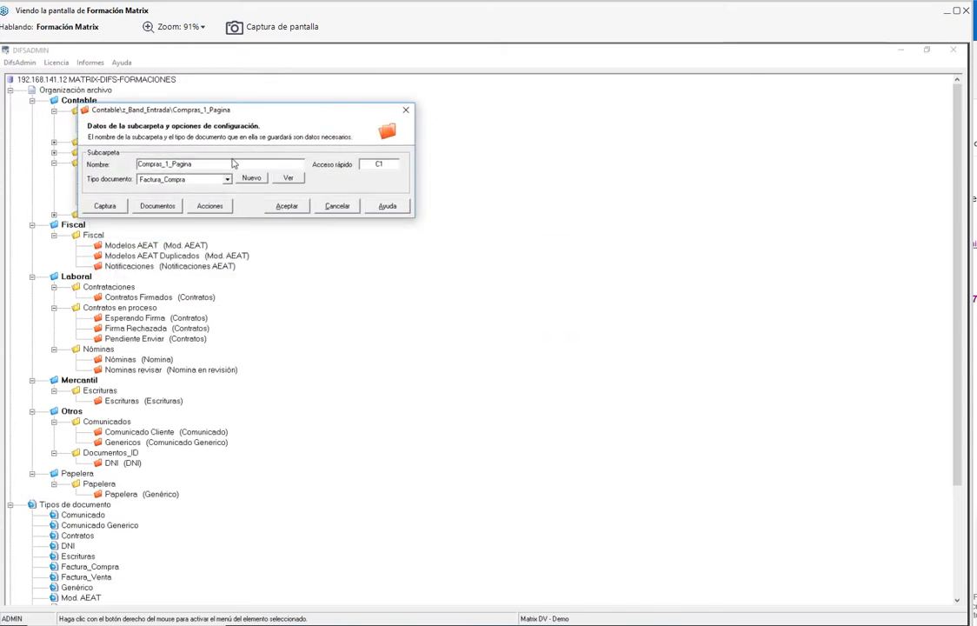
{"action": "left_click", "coordinate": [117, 208]}
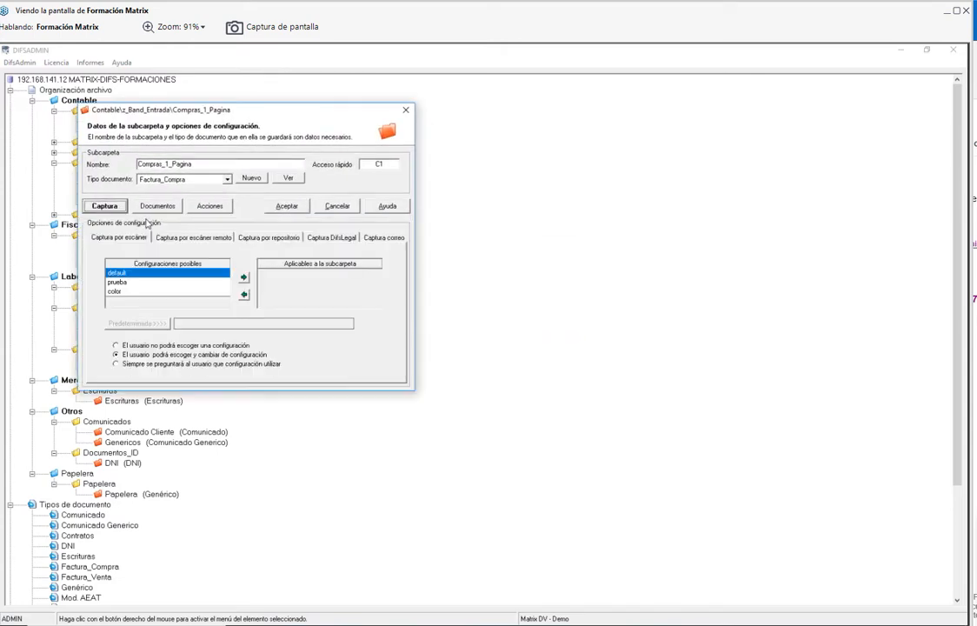
{"action": "left_click", "coordinate": [265, 238]}
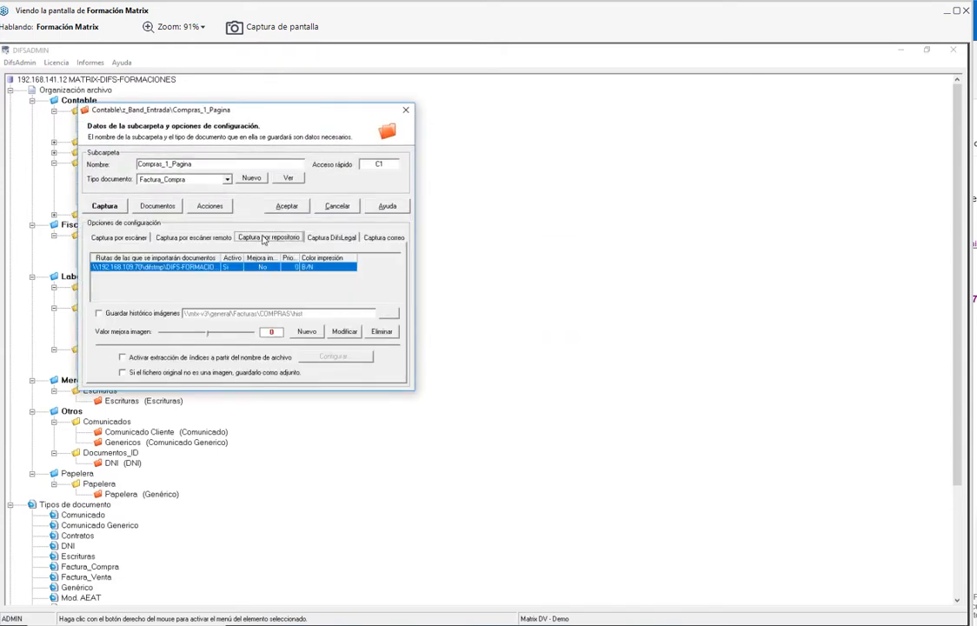
- Show the entry of a new import route, cancel it, and place the Compras1Pag folder window beside the subfolder settings
{"action": "left_click", "coordinate": [307, 332]}
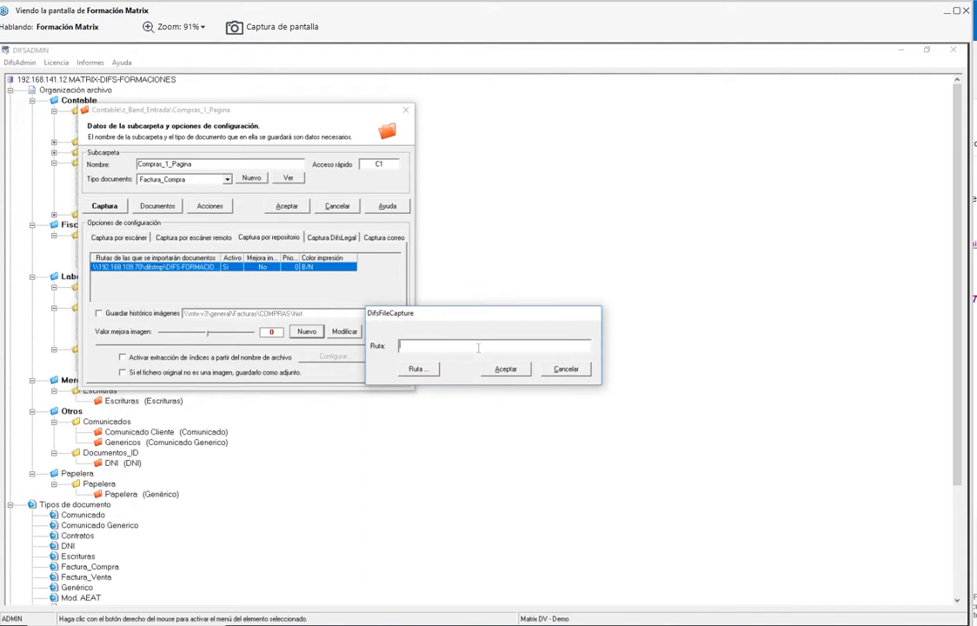
{"action": "left_click", "coordinate": [565, 370]}
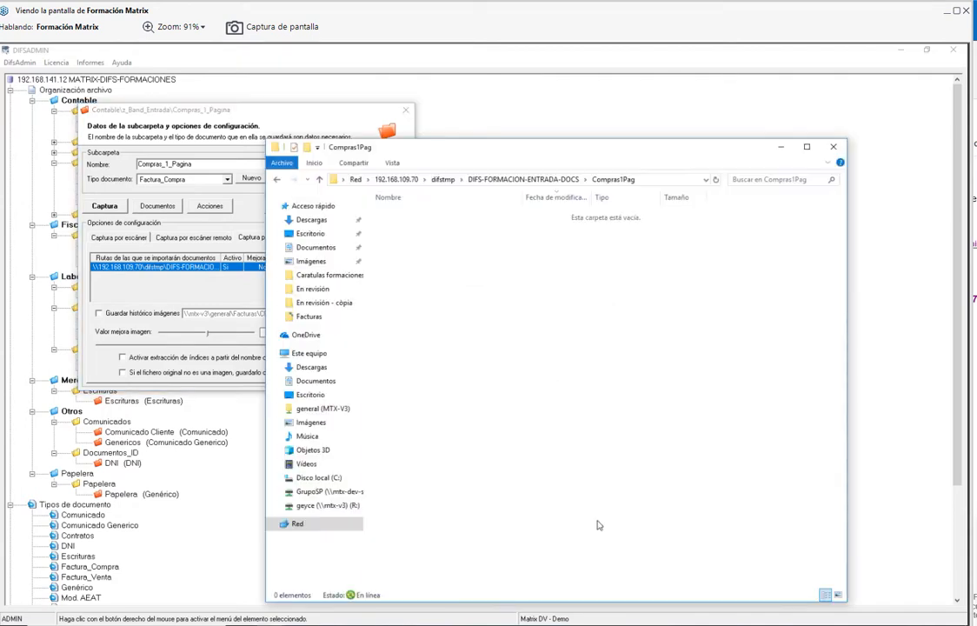
{"action": "left_click_drag", "start_coordinate": [583, 152], "coordinate": [757, 95]}
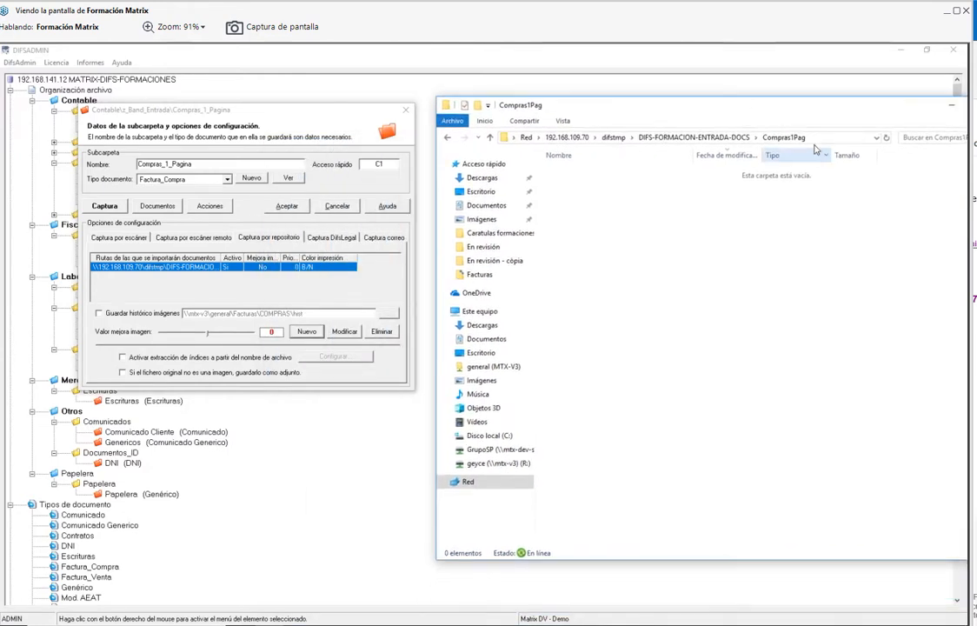
- Review the import route's print colour choices and the option to save non-image original files as attachments
{"action": "left_click", "coordinate": [305, 268]}
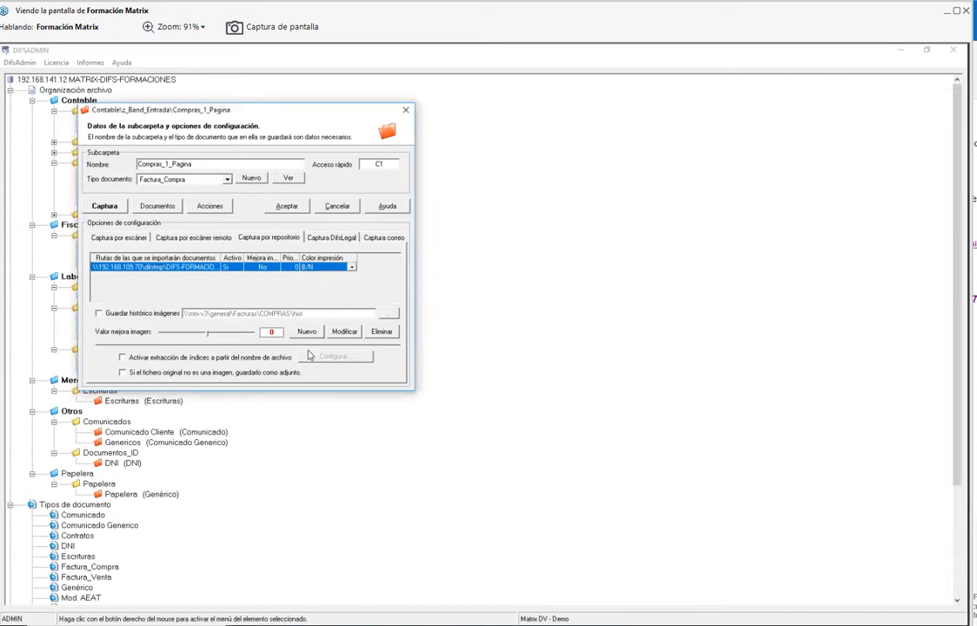
{"action": "left_click", "coordinate": [351, 268]}
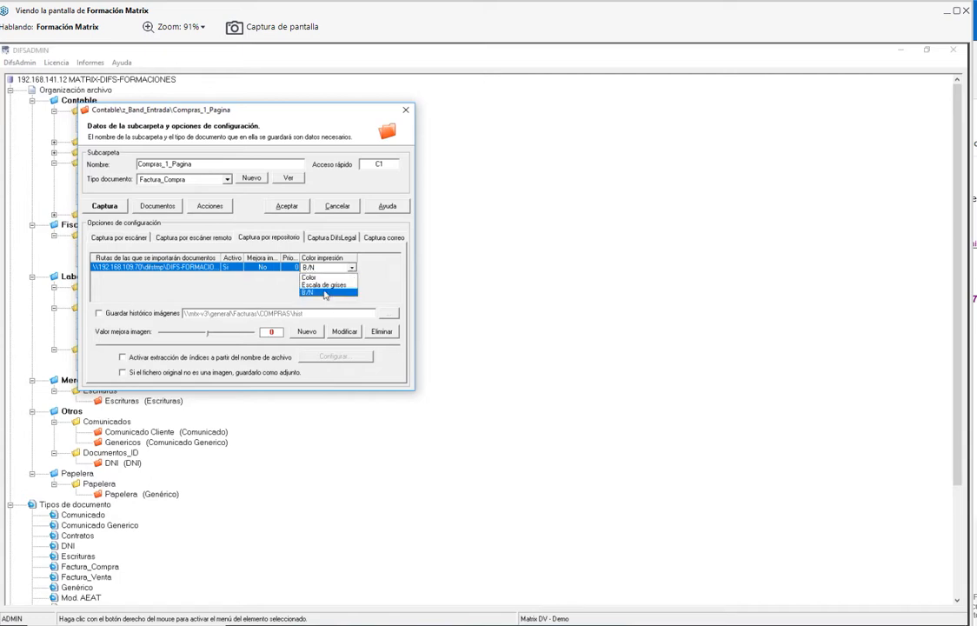
{"action": "left_click", "coordinate": [402, 268]}
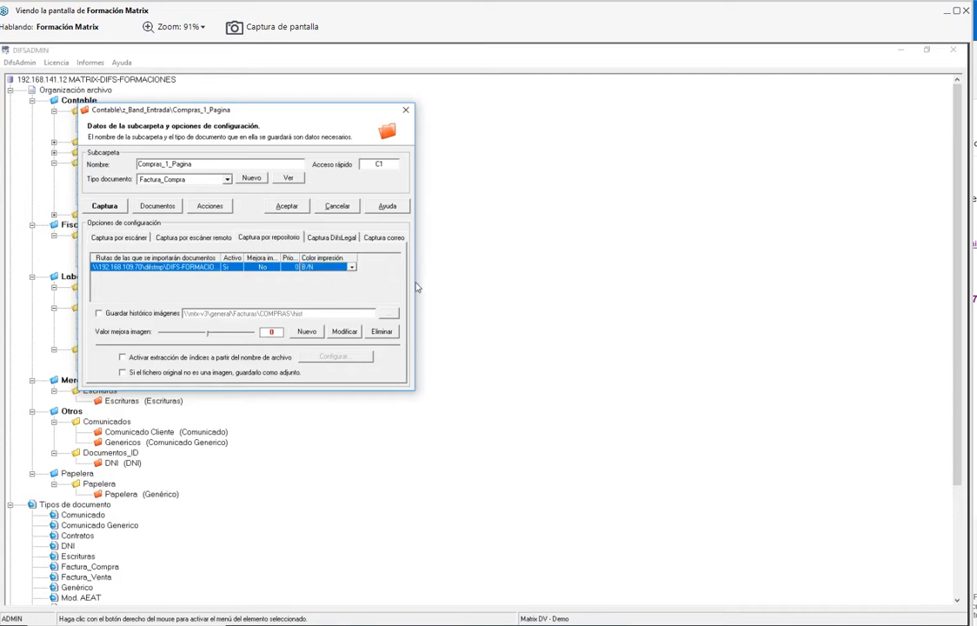
{"action": "left_click", "coordinate": [122, 373]}
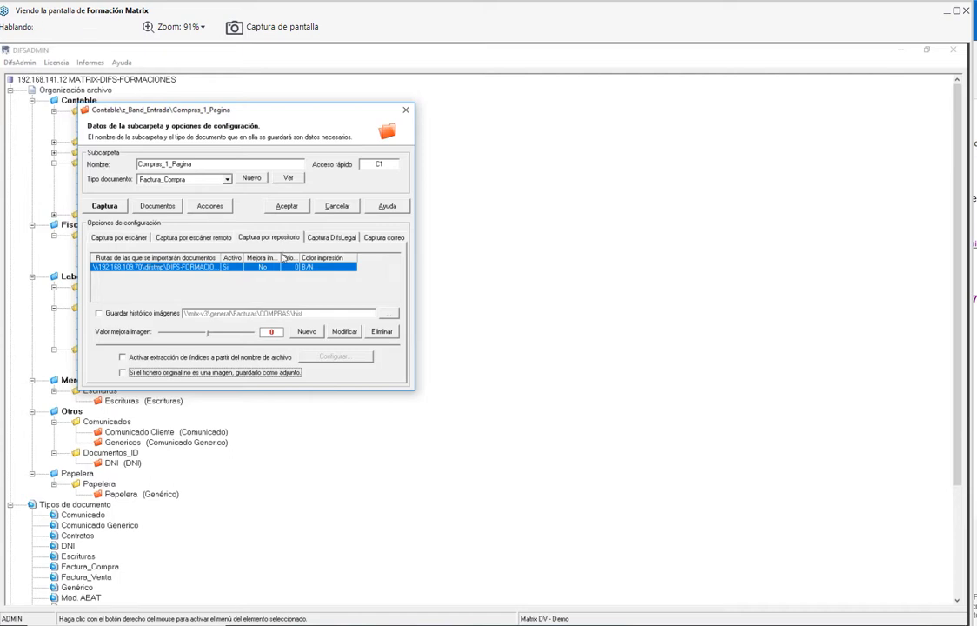
- Review the DifsLegal and e-mail capture options of the Compras_1_Pagina subfolder
{"action": "left_click", "coordinate": [334, 240]}
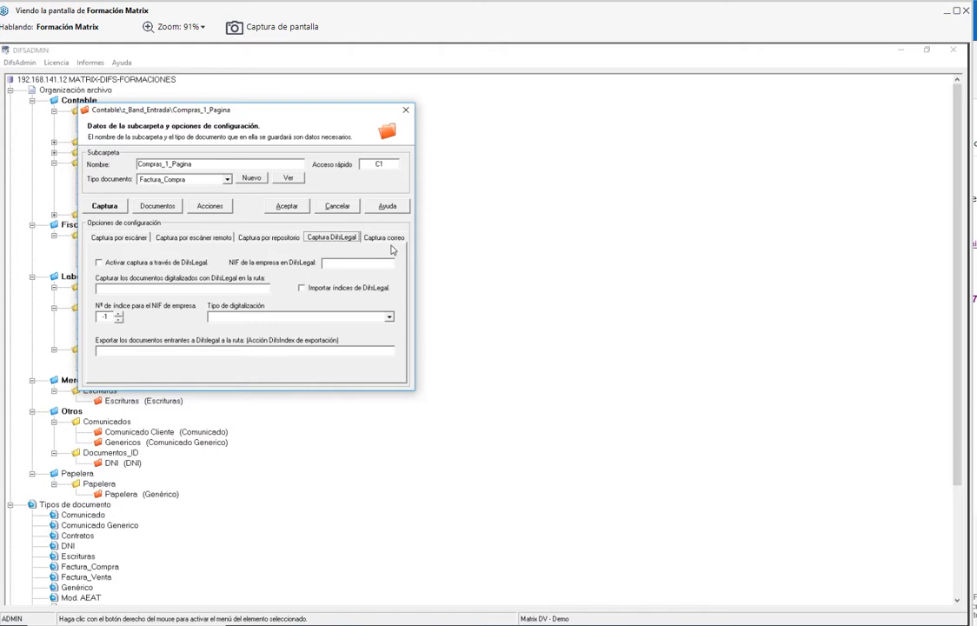
{"action": "left_click", "coordinate": [386, 240]}
{"action": "left_click", "coordinate": [329, 238]}
- Show the Compras_1_Pagina document creation delimiters, including pages per document, alongside the DIFS-FORMACION-ENTRADA-DOCS import folders
{"action": "left_click", "coordinate": [159, 207]}
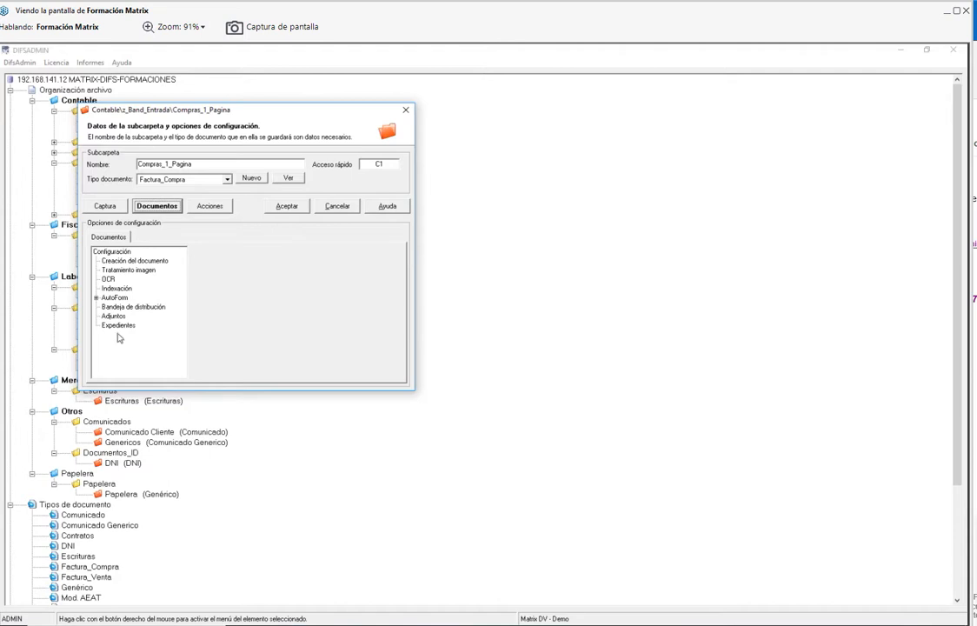
{"action": "left_click", "coordinate": [132, 262]}
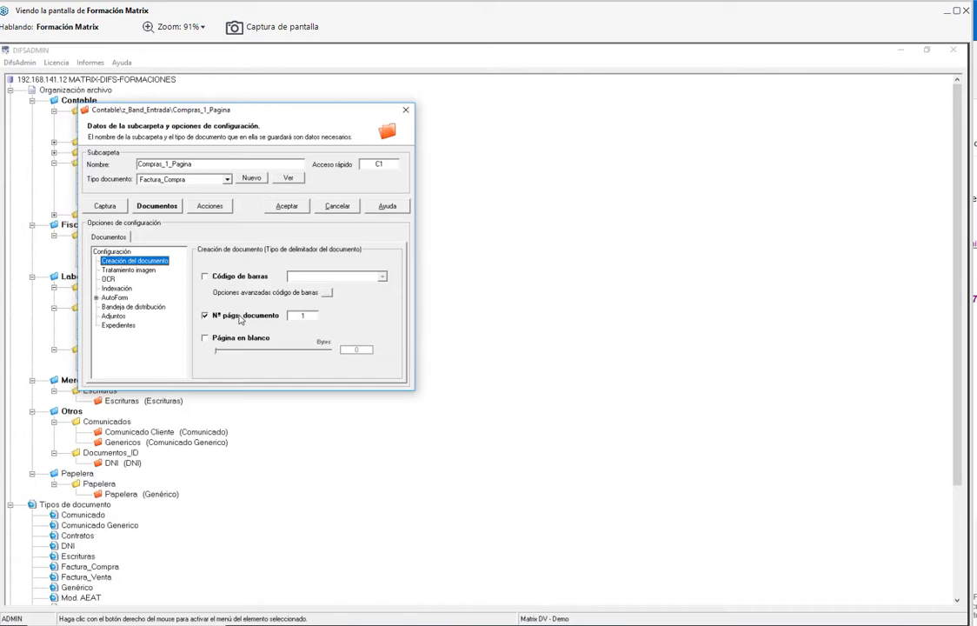
{"action": "left_click", "coordinate": [263, 624]}
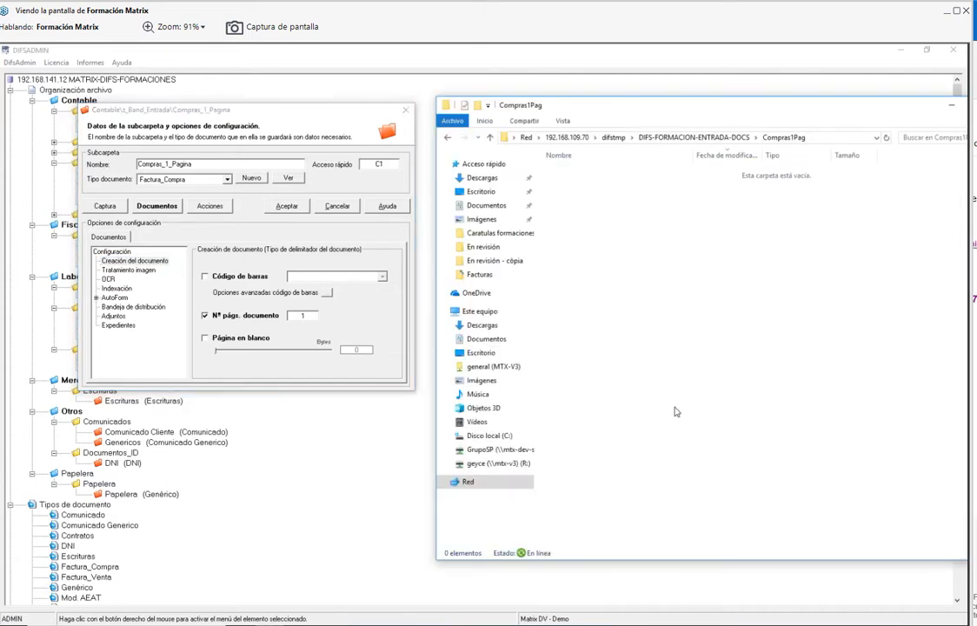
{"action": "left_click", "coordinate": [660, 138]}
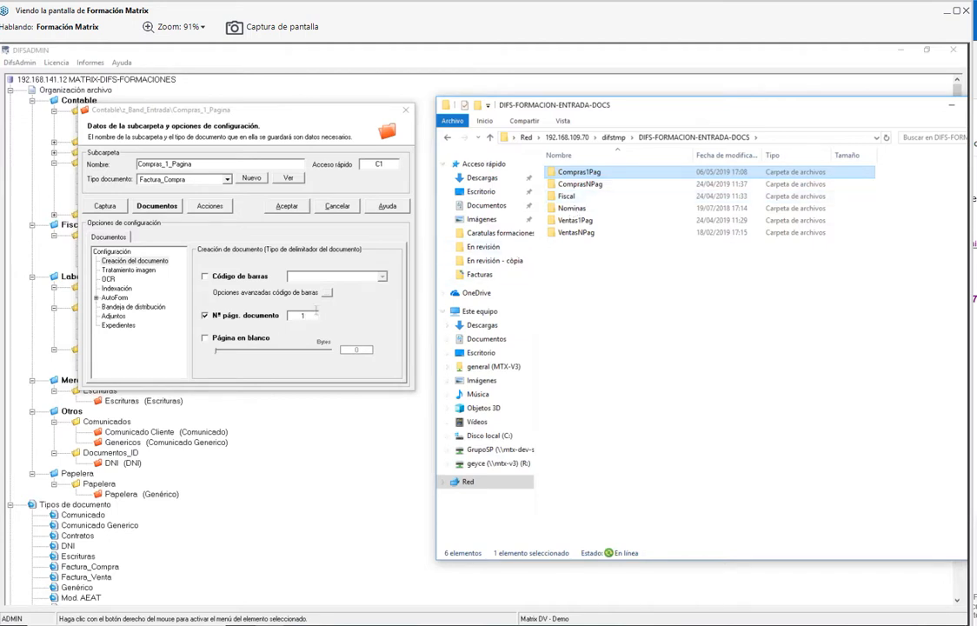
{"action": "left_click", "coordinate": [274, 276]}
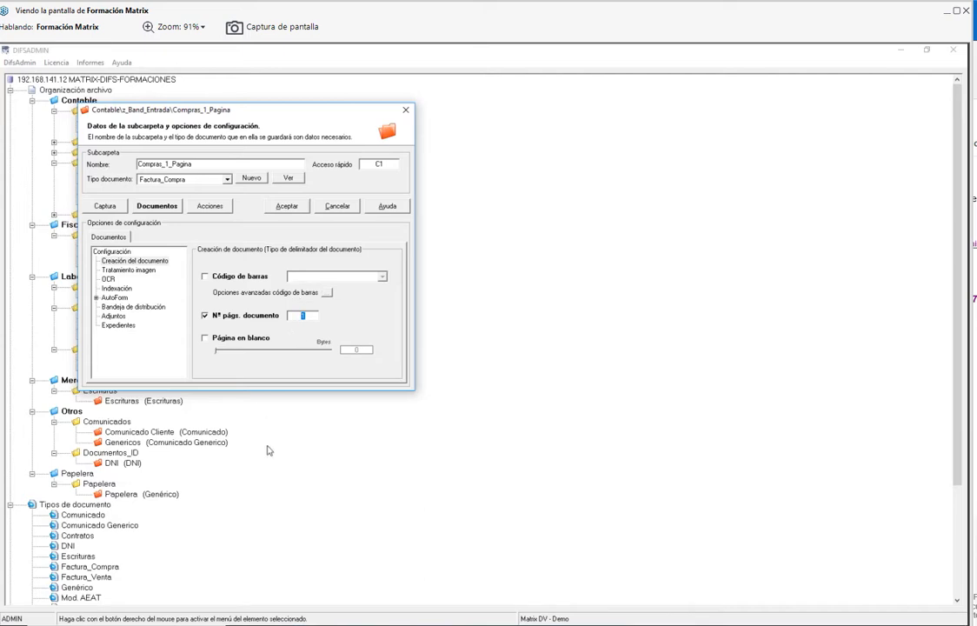
- Show the contents of the Compras1Pag import folder again, and close the Compras_1_Pagina settings without saving
{"action": "left_click", "coordinate": [274, 624]}
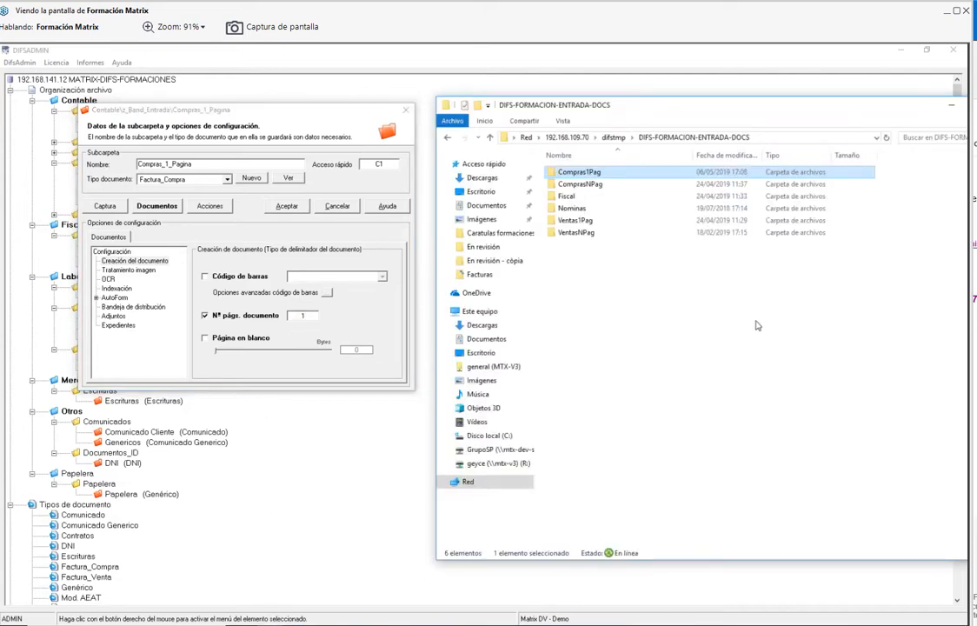
{"action": "double_click", "coordinate": [608, 178]}
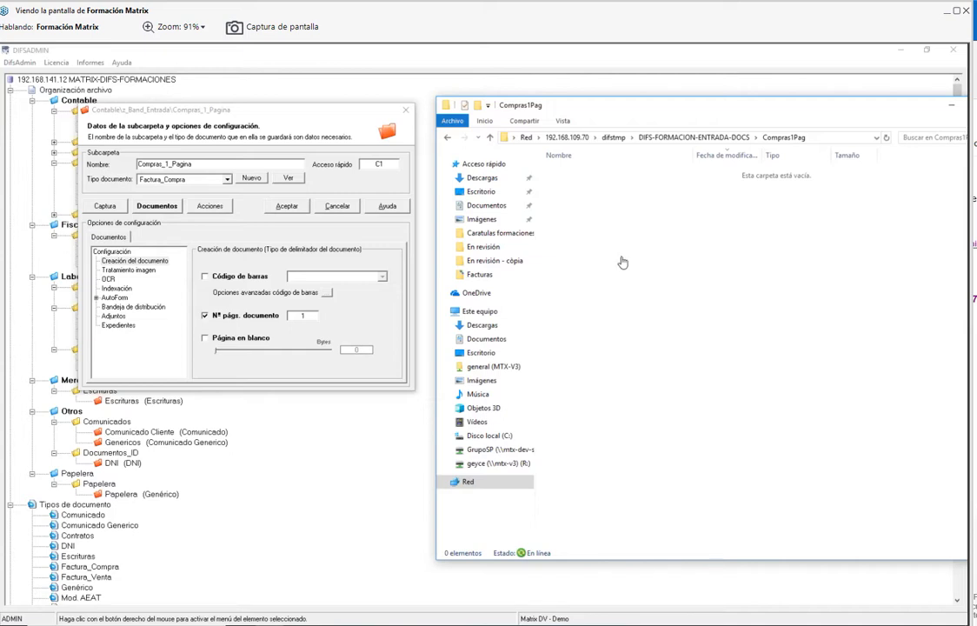
{"action": "left_click", "coordinate": [337, 205]}
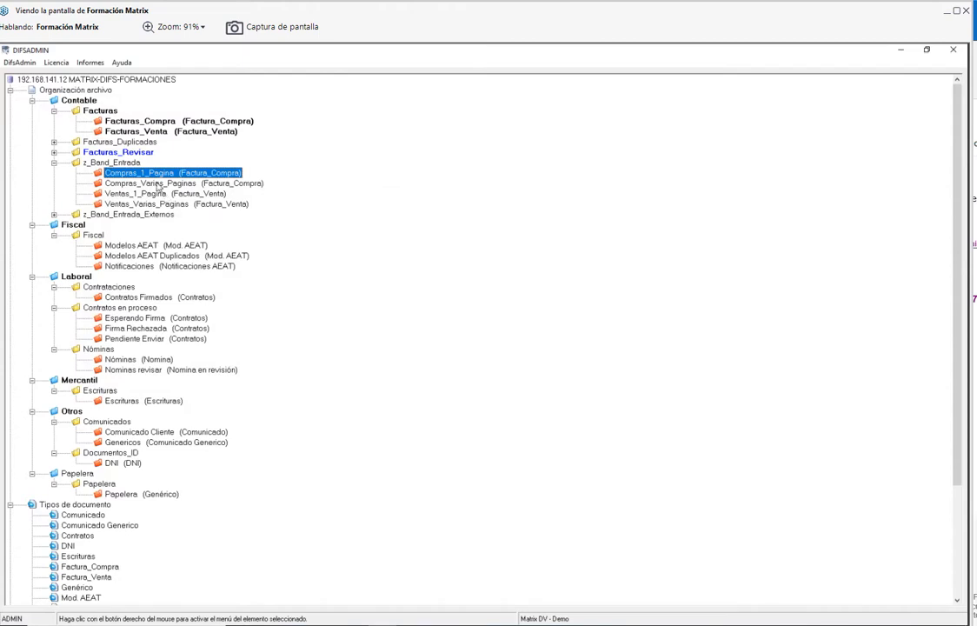
- Open the Compras_Varias_Paginas subfolder settings and show its document creation delimiter options
{"action": "left_click", "coordinate": [158, 184]}
{"action": "double_click", "coordinate": [158, 184]}
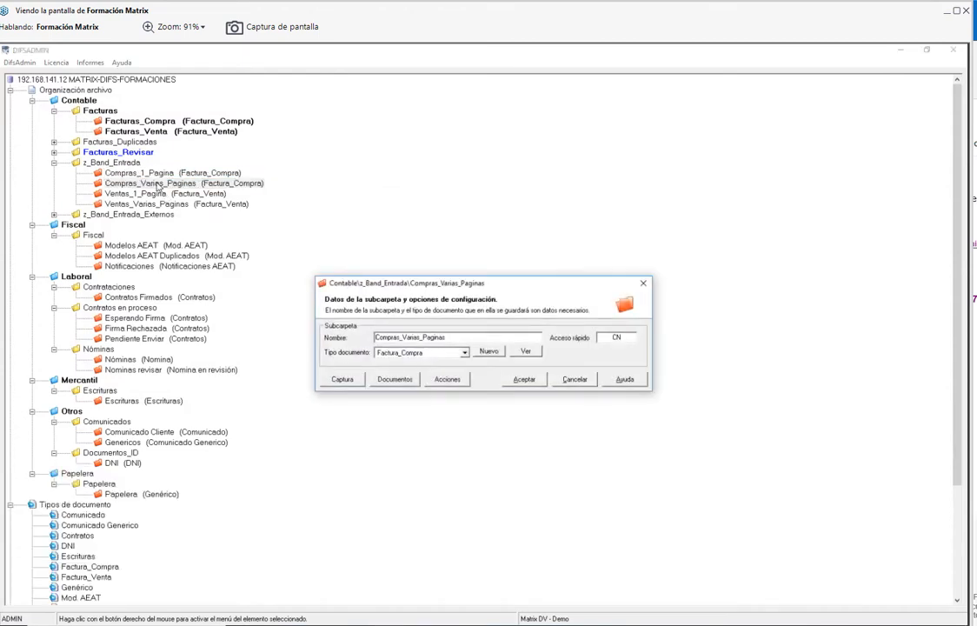
{"action": "left_click_drag", "start_coordinate": [452, 284], "coordinate": [432, 88]}
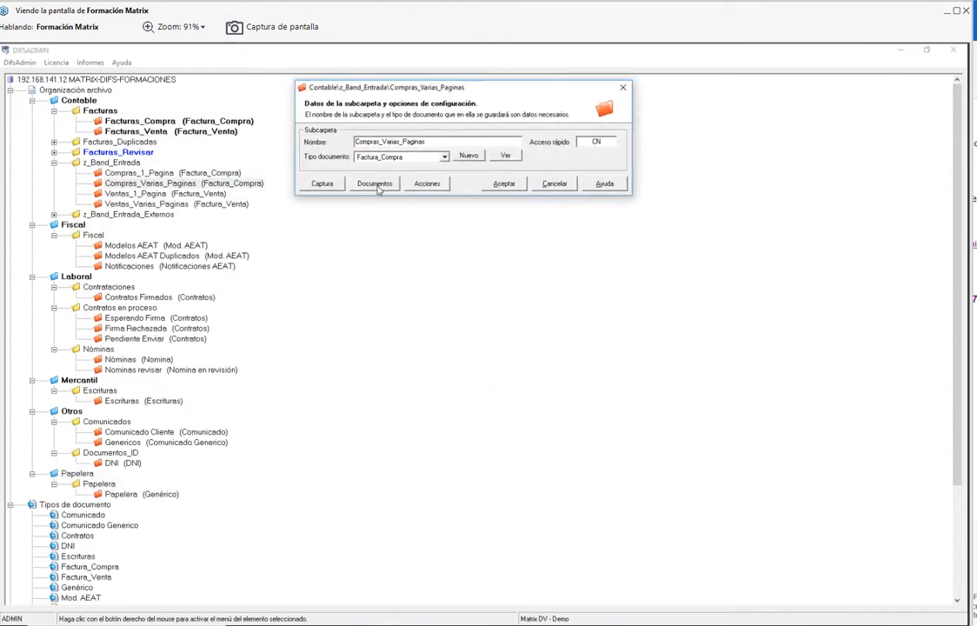
{"action": "left_click", "coordinate": [376, 185]}
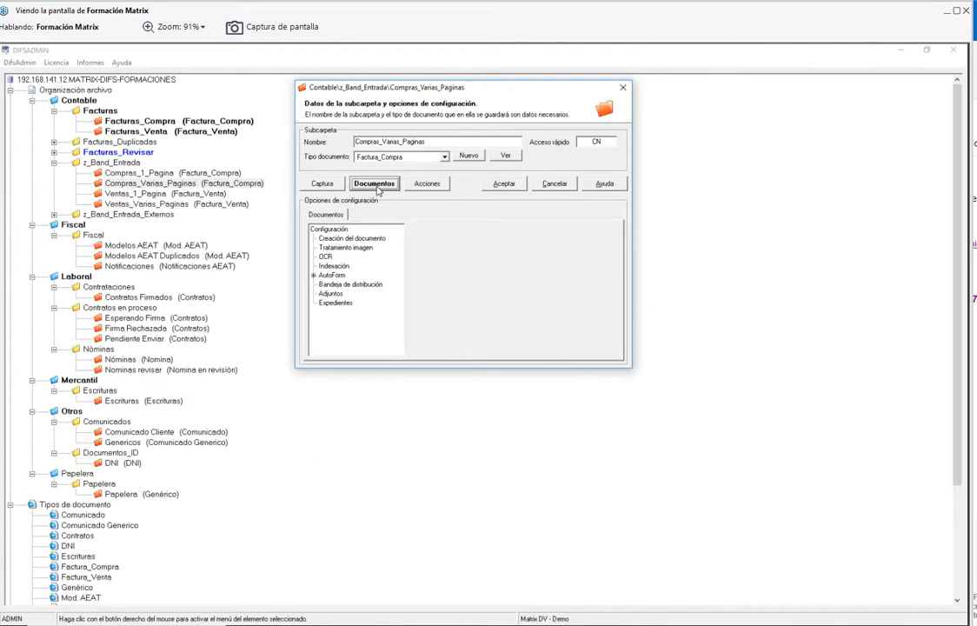
{"action": "left_click", "coordinate": [352, 238]}
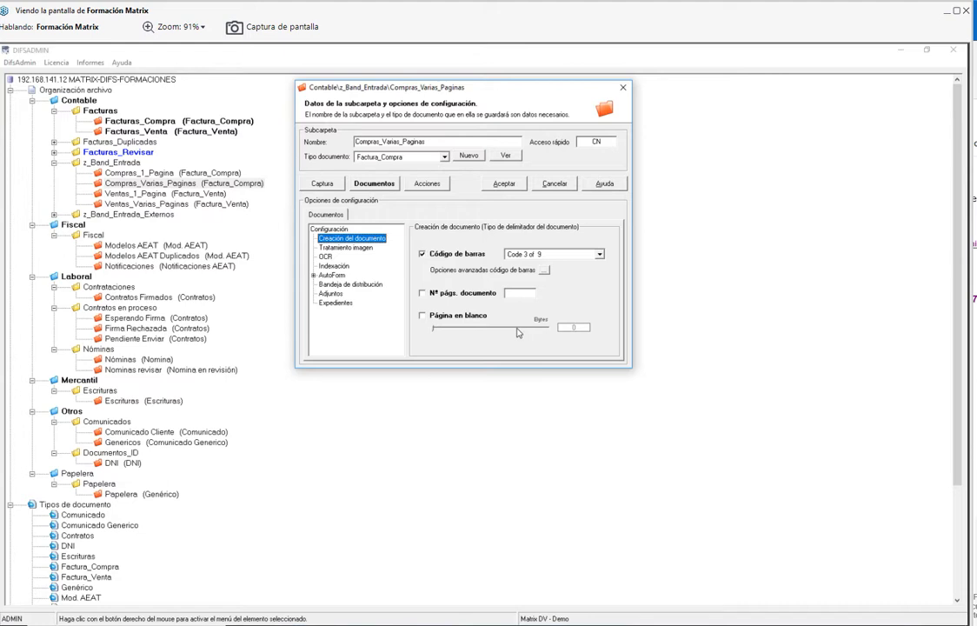
- Review the image treatment and OCR options of Compras_Varias_Paginas, and close its settings without saving
{"action": "left_click", "coordinate": [359, 250]}
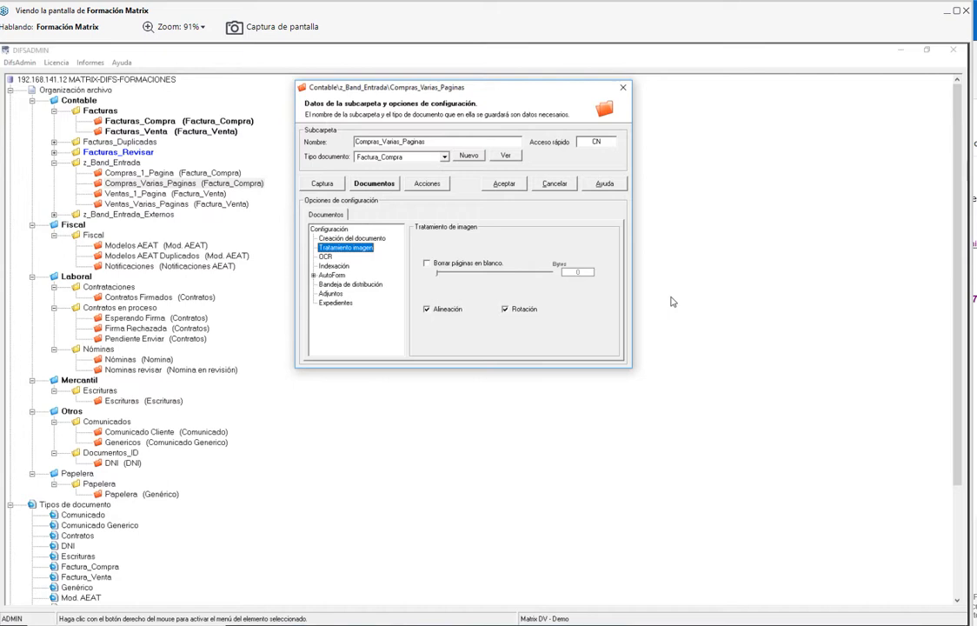
{"action": "left_click", "coordinate": [326, 256]}
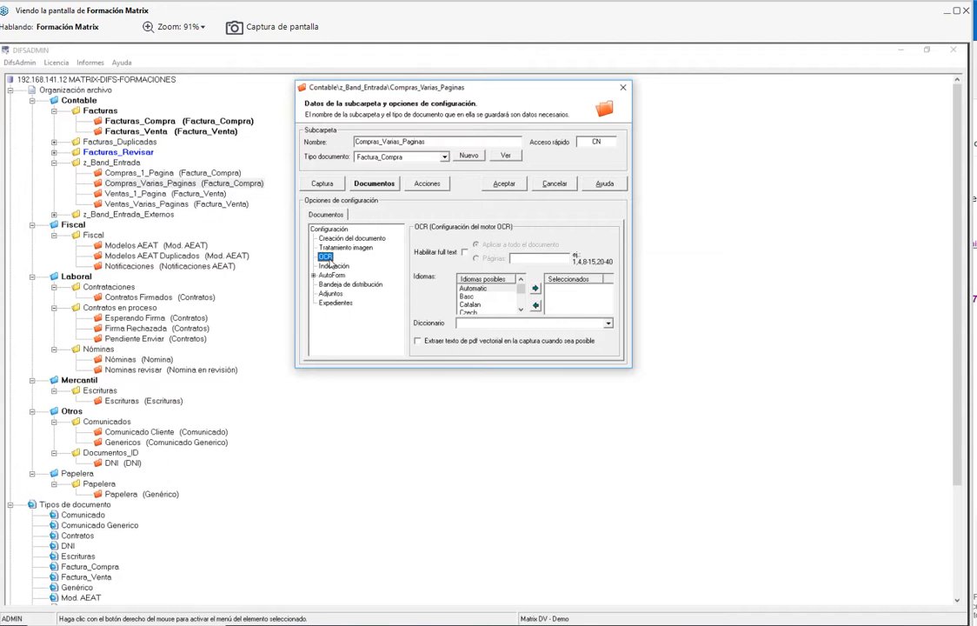
{"action": "left_click", "coordinate": [553, 184]}
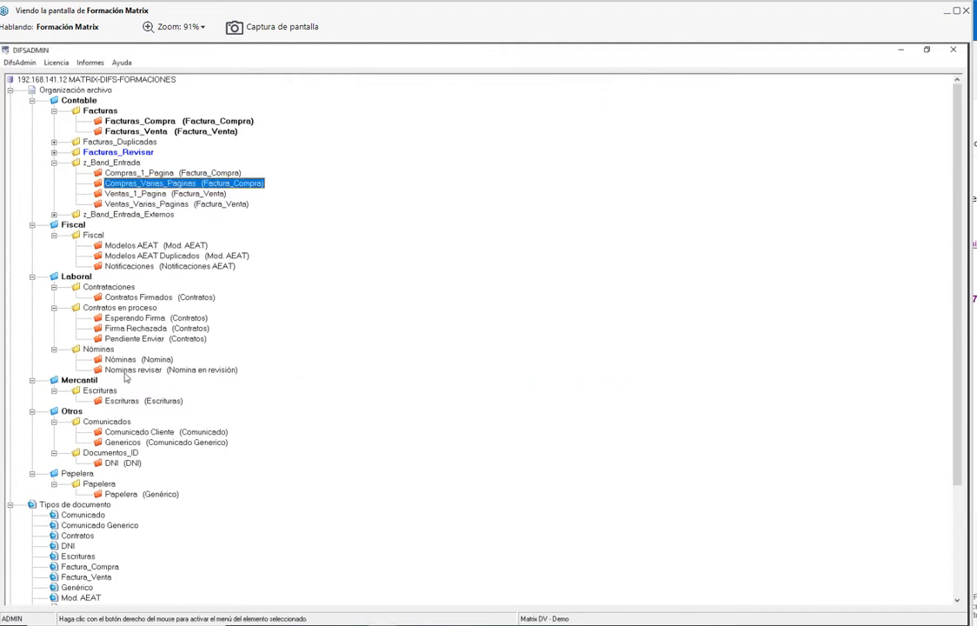
- Open the settings of the Escrituras subfolder under Mercantil and show its OCR engine configuration
{"action": "double_click", "coordinate": [121, 402]}
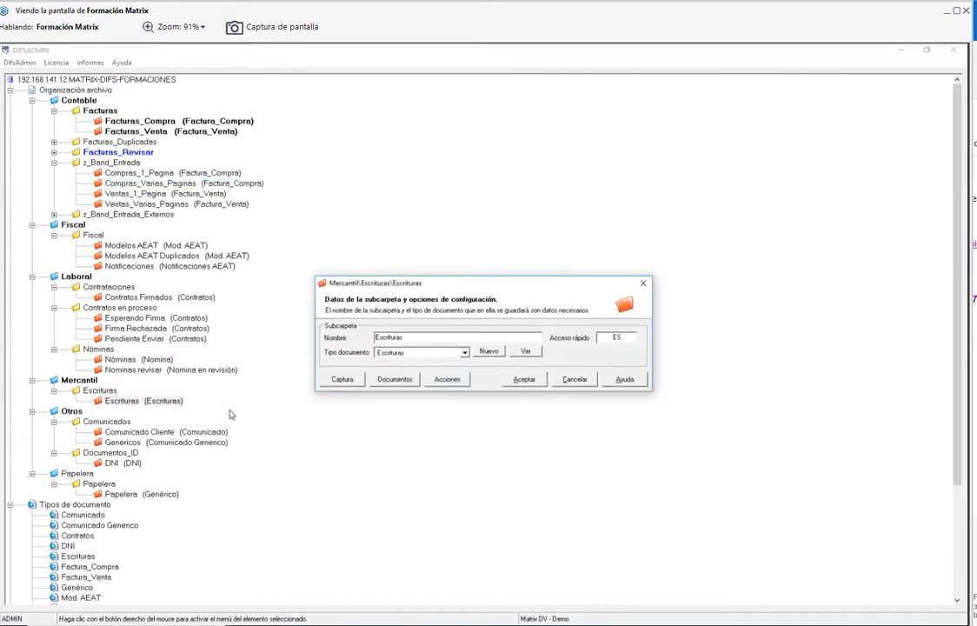
{"action": "left_click", "coordinate": [394, 378]}
{"action": "left_click_drag", "start_coordinate": [484, 279], "coordinate": [472, 104]}
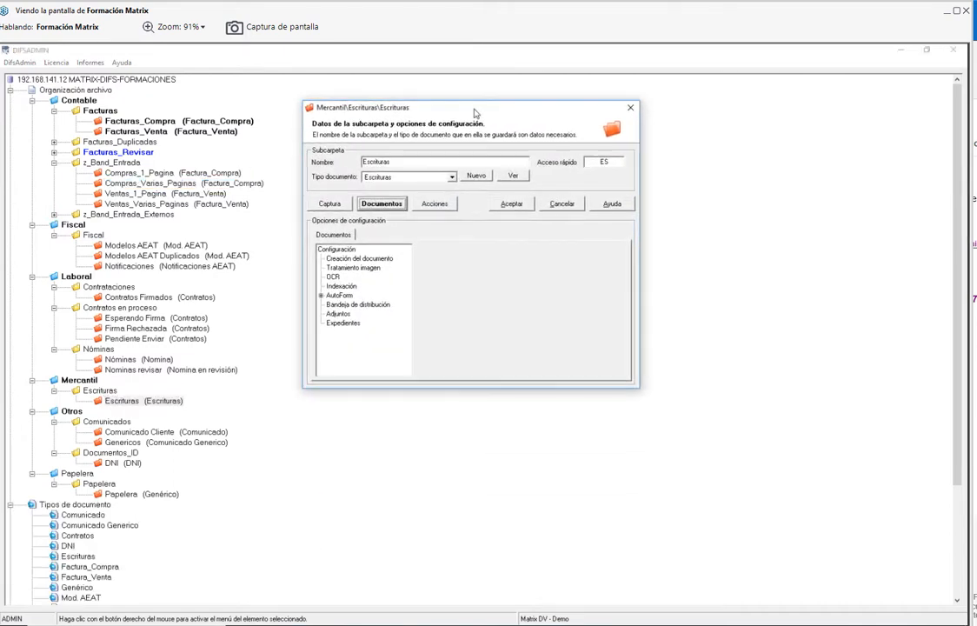
{"action": "left_click", "coordinate": [333, 276]}
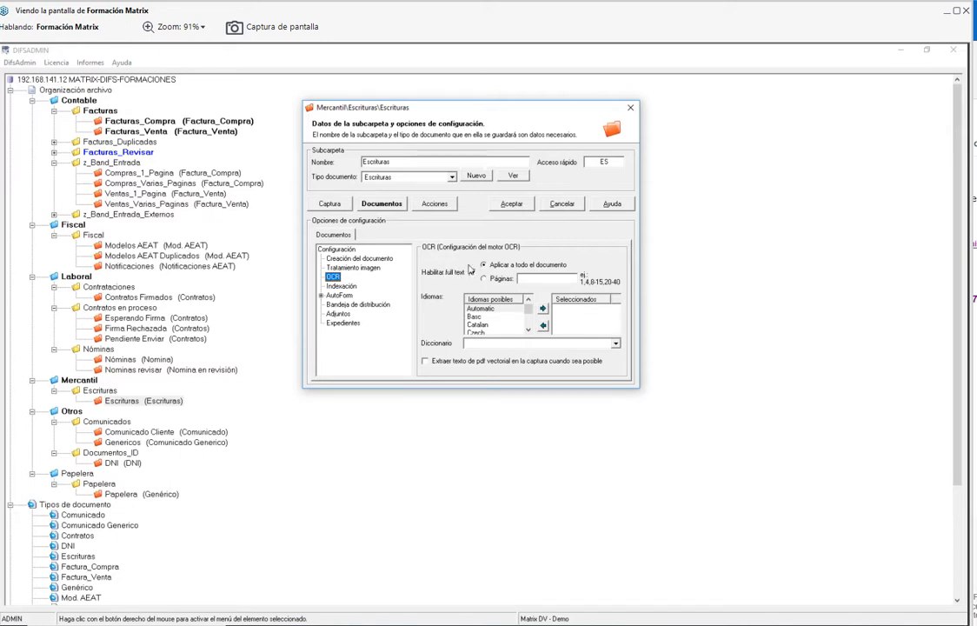
{"action": "key", "text": "alt+Tab"}
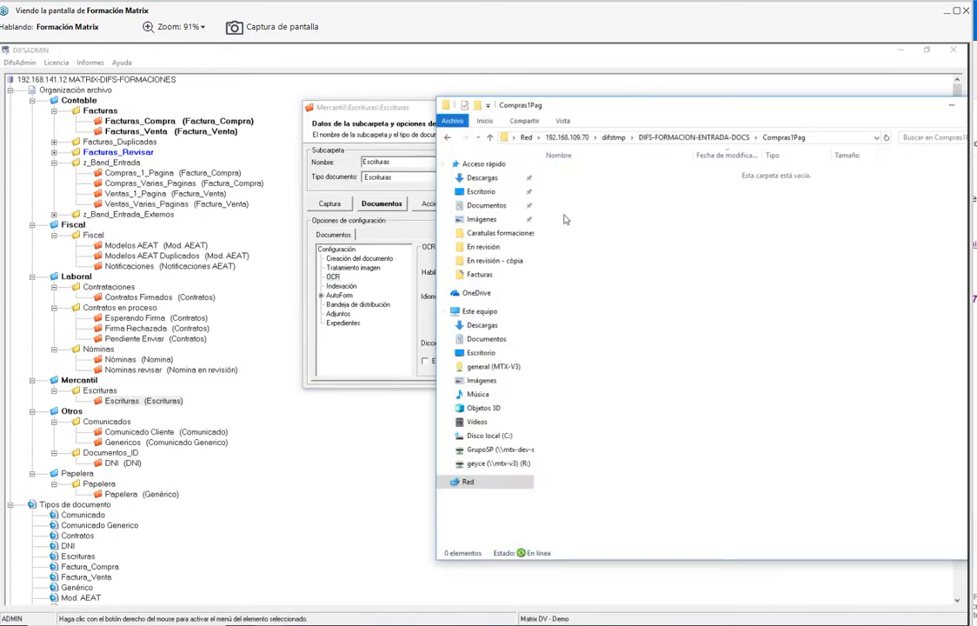
{"action": "left_click", "coordinate": [612, 140]}
{"action": "left_click", "coordinate": [584, 139]}
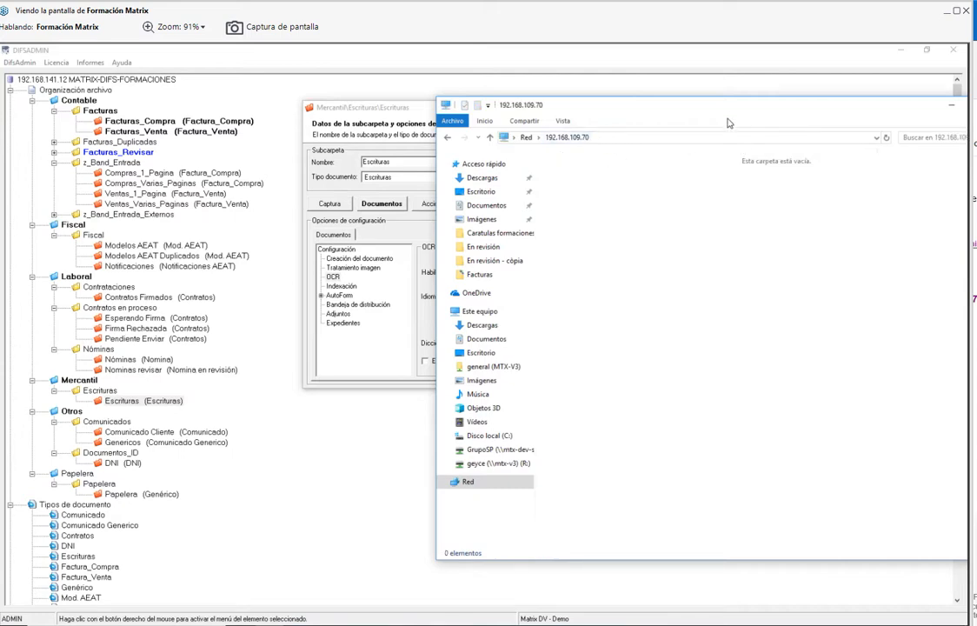
{"action": "left_click_drag", "start_coordinate": [728, 111], "coordinate": [413, 156]}
{"action": "left_click", "coordinate": [686, 150]}
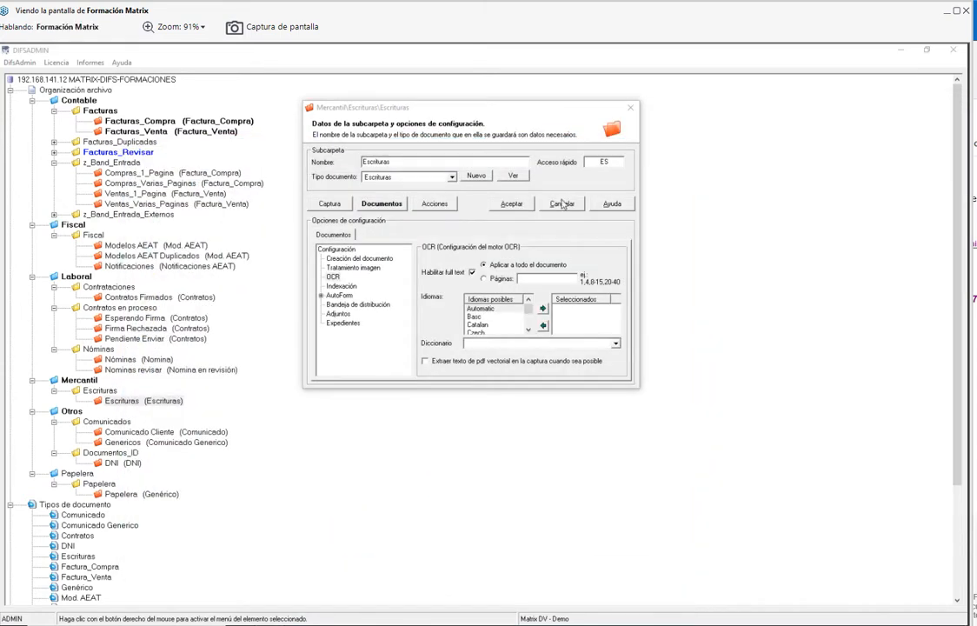
- Close the Escrituras settings, open the DIFS - Formacion folder on the desktop, and launch DifsView
{"action": "left_click", "coordinate": [505, 201]}
{"action": "left_click", "coordinate": [900, 49]}
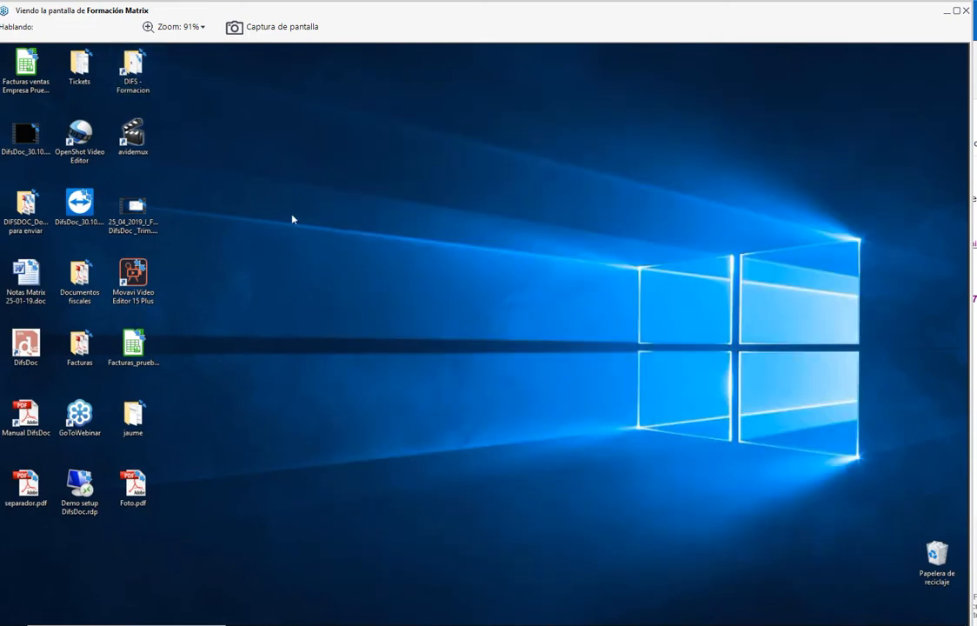
{"action": "double_click", "coordinate": [133, 68]}
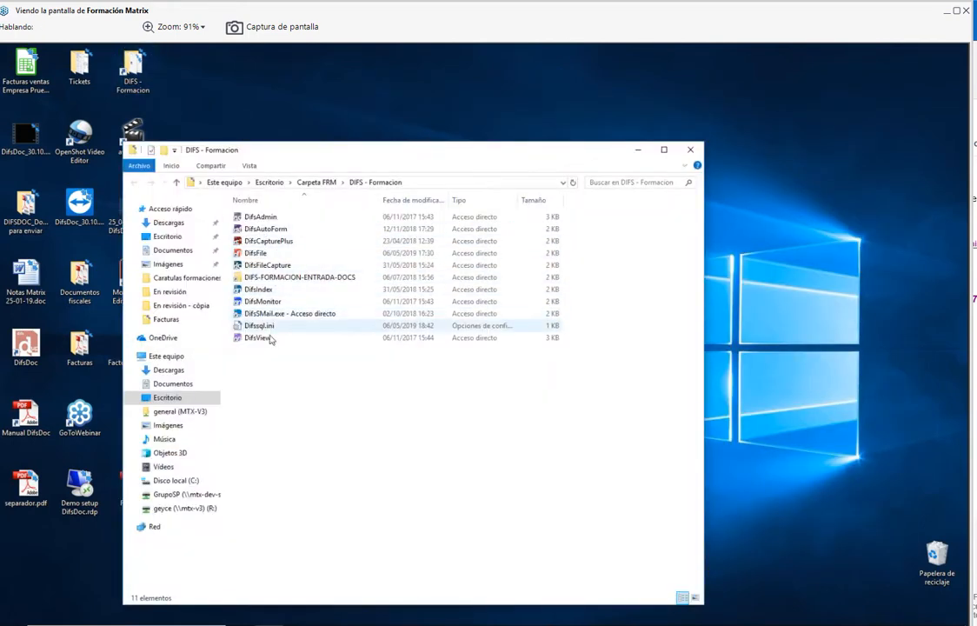
{"action": "double_click", "coordinate": [265, 337]}
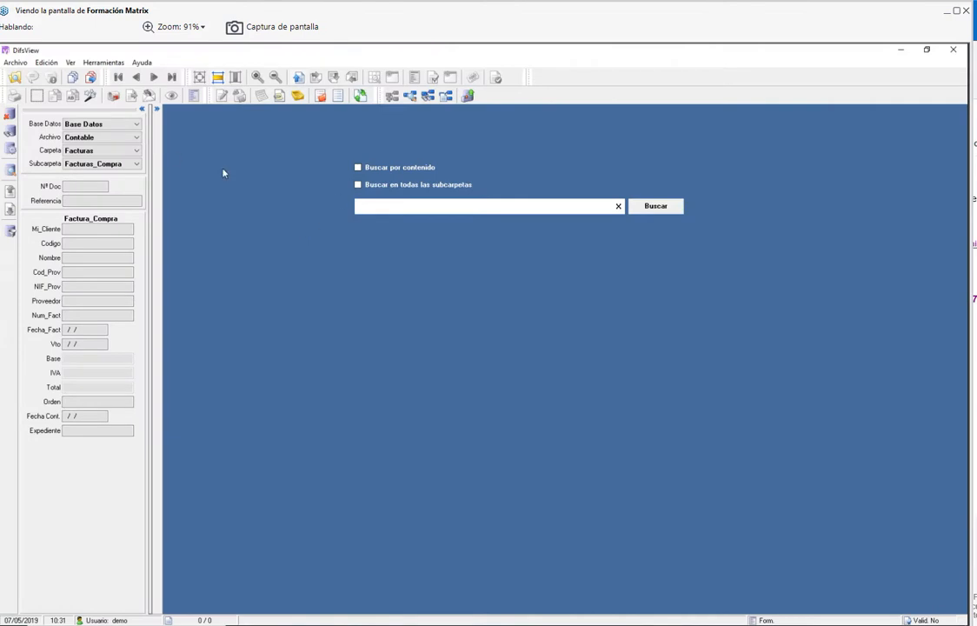
- Search by content for "ley" in the Escrituras subfolder of the Mercantil archive
{"action": "left_click", "coordinate": [136, 137]}
{"action": "left_click", "coordinate": [87, 171]}
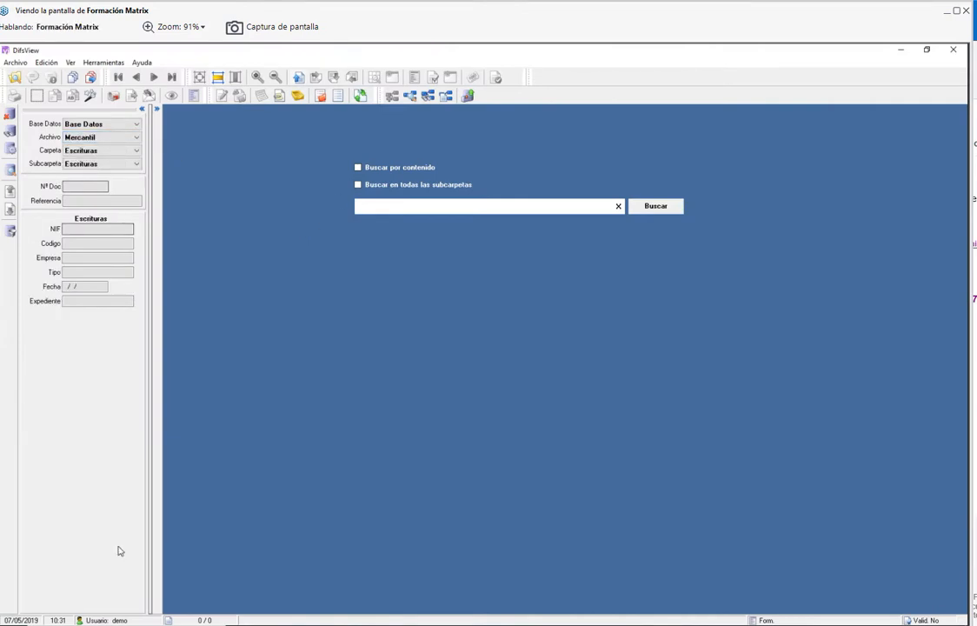
{"action": "left_click", "coordinate": [357, 167]}
{"action": "left_click", "coordinate": [397, 209]}
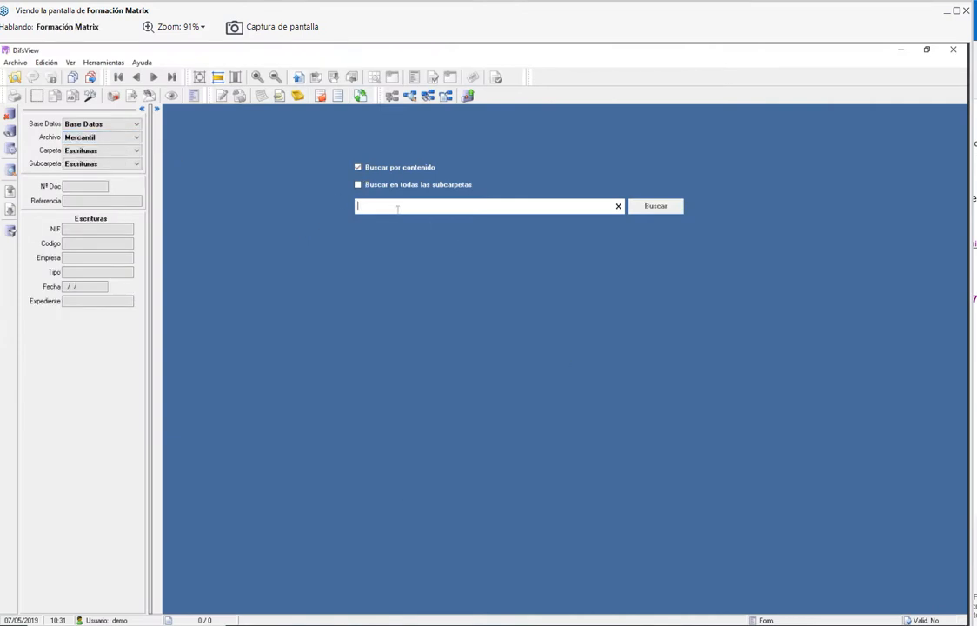
{"action": "type", "text": "ley"}
{"action": "left_click", "coordinate": [649, 205]}
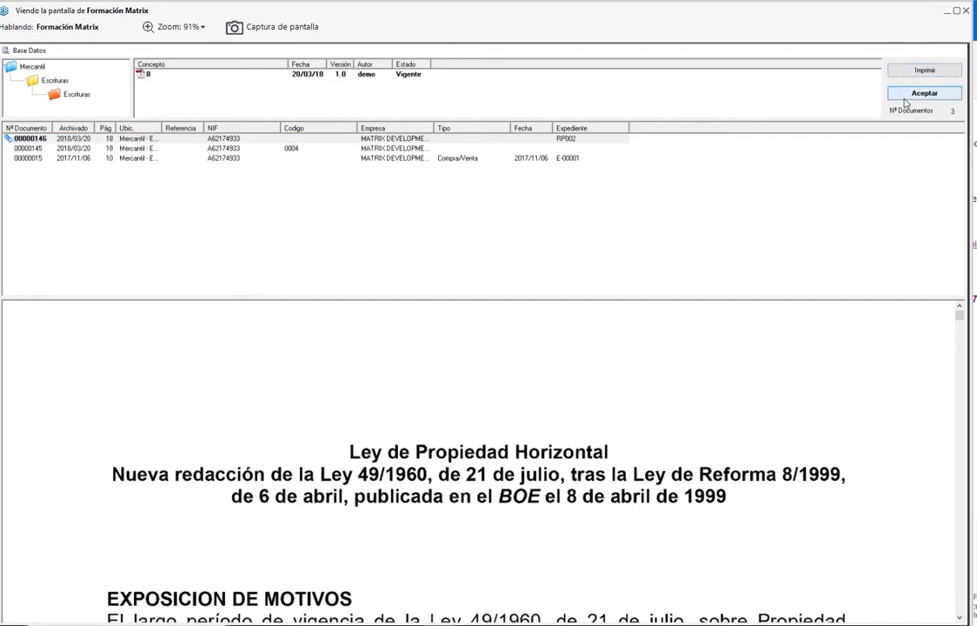
- Open the found documents in the viewer and examine the highlighted search word in the first one's text
{"action": "left_click", "coordinate": [912, 94]}
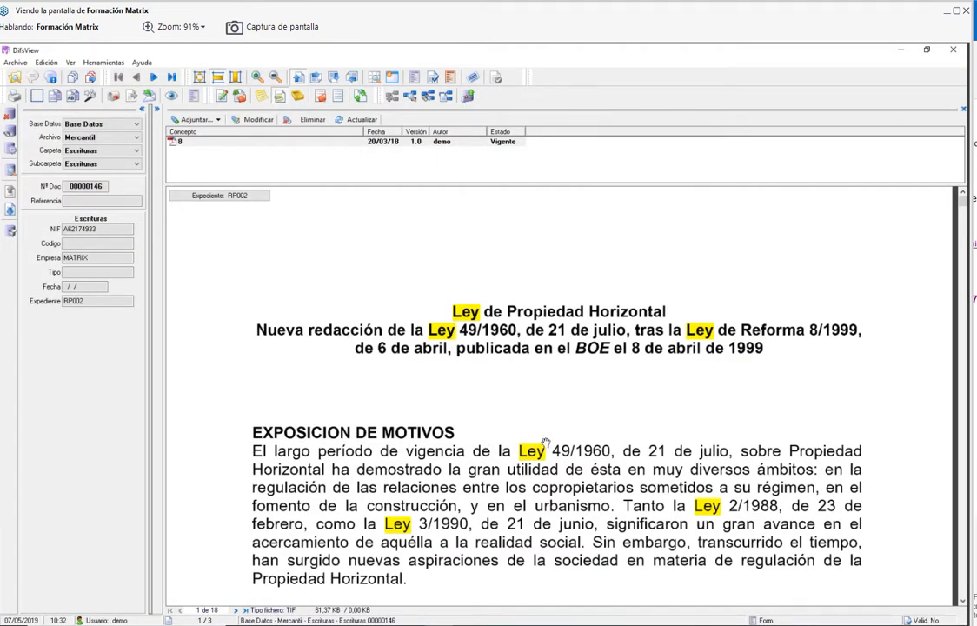
{"action": "scroll", "coordinate": [529, 323], "scroll_direction": "down", "scroll_amount": 2}
{"action": "scroll", "coordinate": [532, 417], "scroll_direction": "up", "scroll_amount": 2}
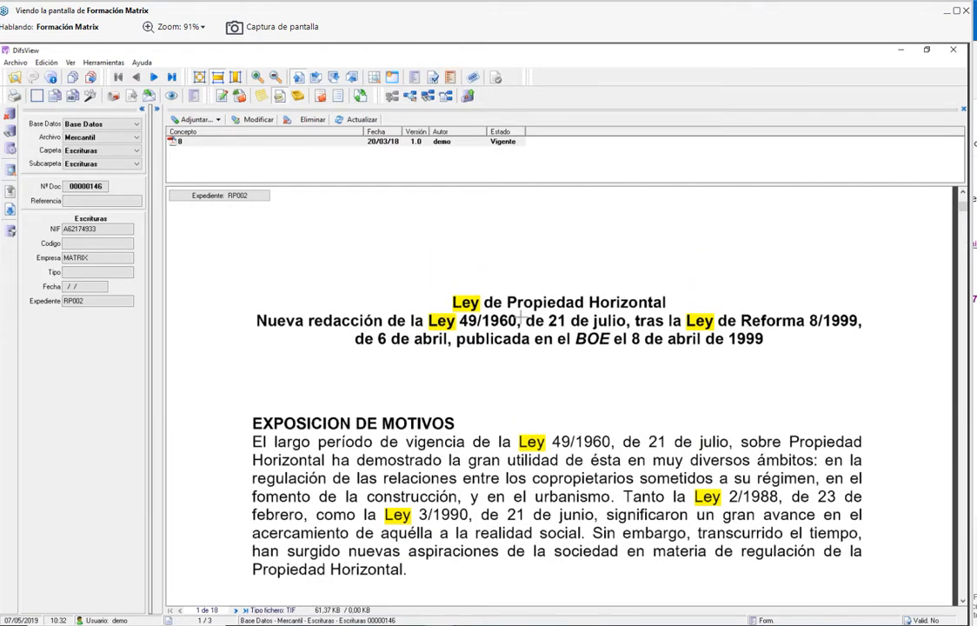
{"action": "scroll", "coordinate": [508, 391], "scroll_direction": "down", "scroll_amount": 10}
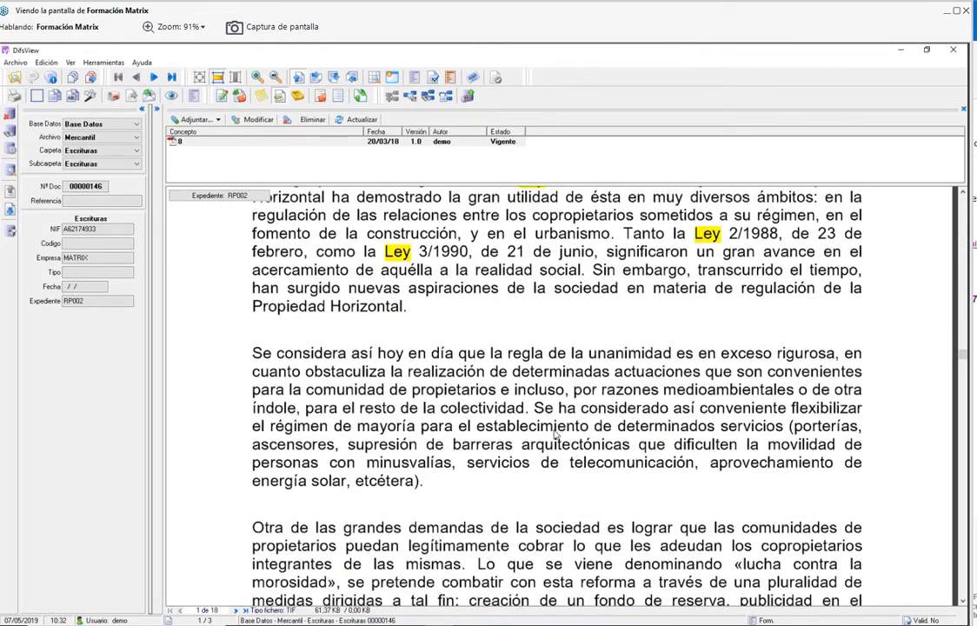
- Return to DifsAdmin, open the Facturas_Compra subfolder settings, and show its OCR options, including vectorial PDF text extraction
{"action": "key", "text": "alt+Tab"}
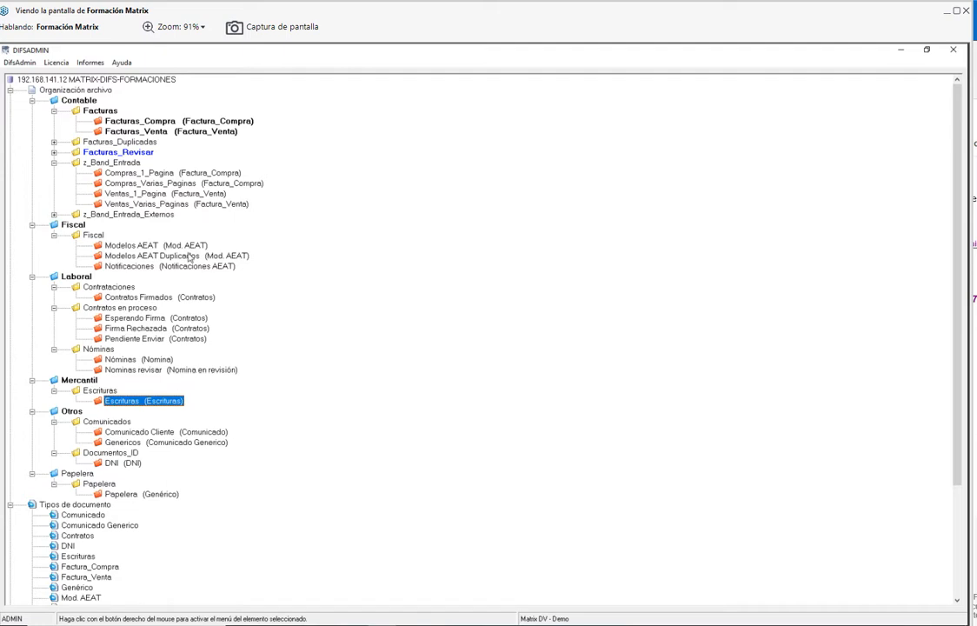
{"action": "double_click", "coordinate": [156, 121]}
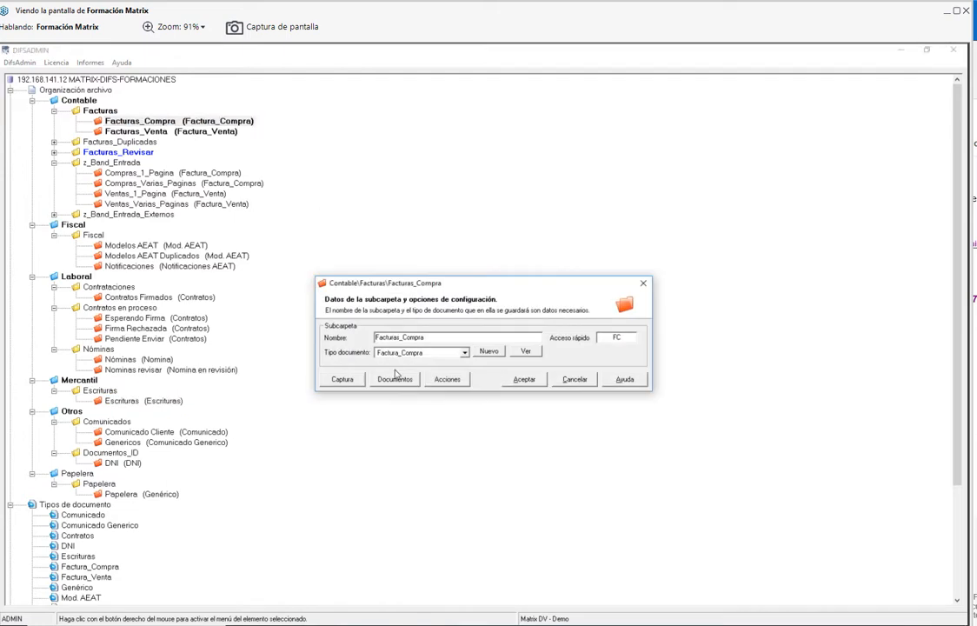
{"action": "left_click", "coordinate": [348, 339]}
{"action": "left_click_drag", "start_coordinate": [400, 247], "coordinate": [478, 181]}
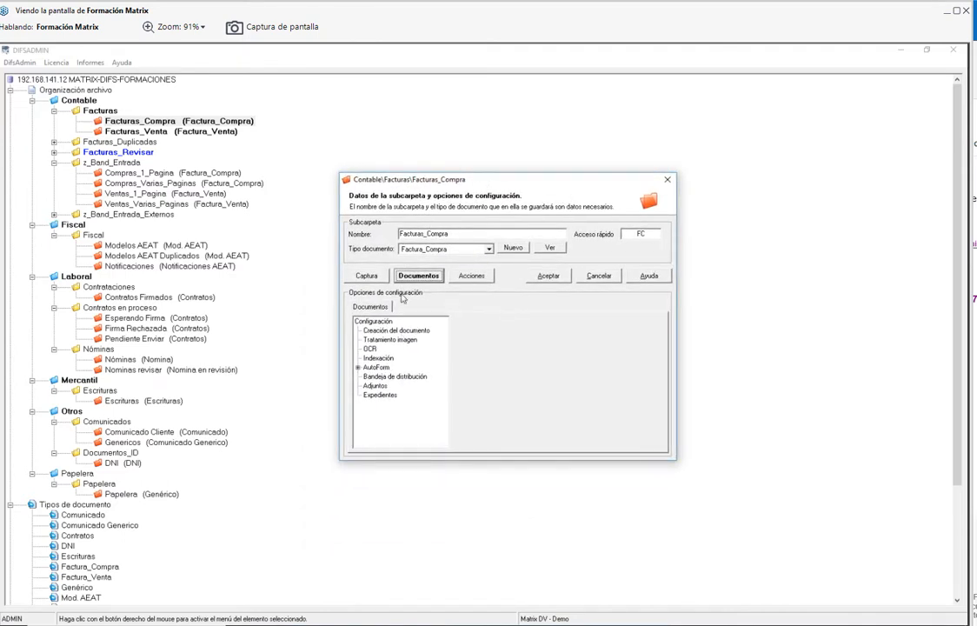
{"action": "left_click", "coordinate": [370, 349]}
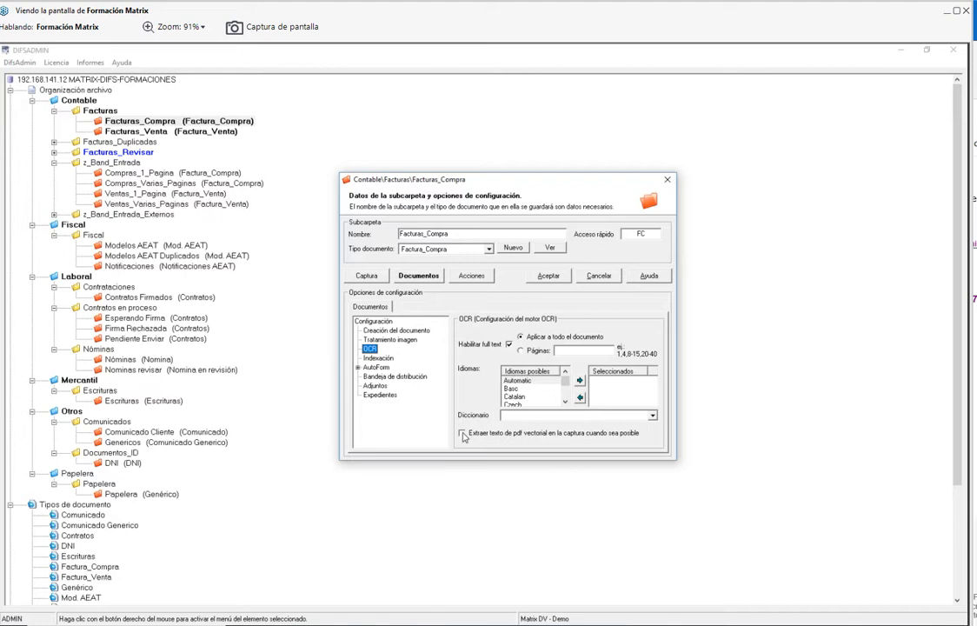
- Show the Facturas_Compra indexing options and try different processing priorities for its documents, from the minimum up to 100
{"action": "left_click", "coordinate": [374, 358]}
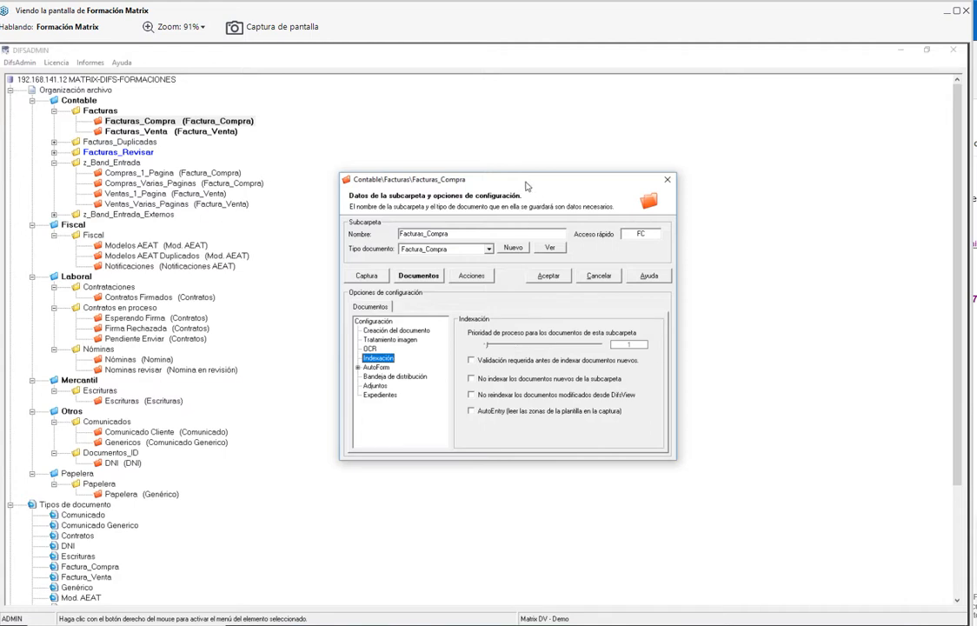
{"action": "left_click_drag", "start_coordinate": [465, 179], "coordinate": [461, 123]}
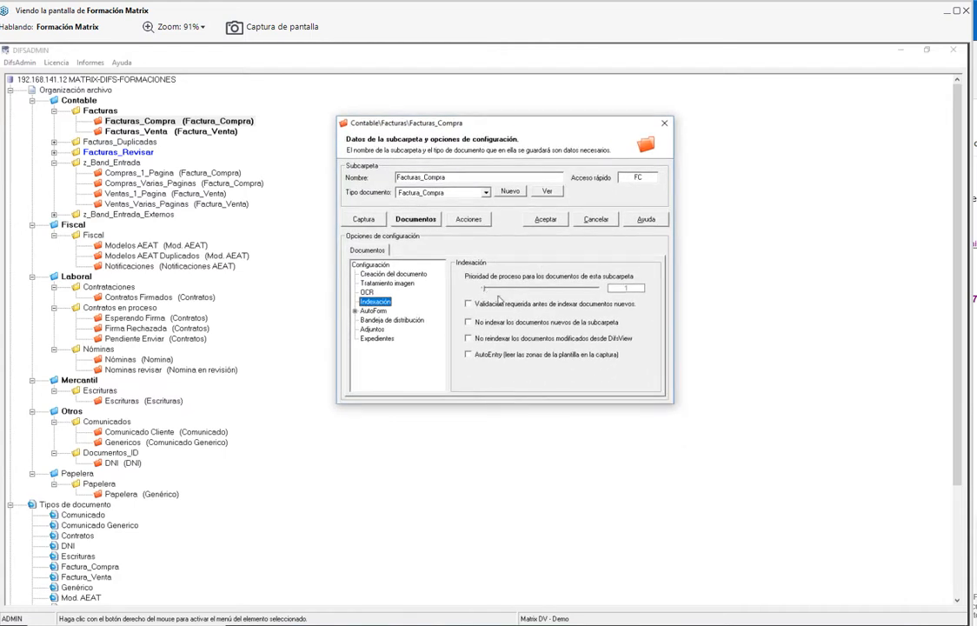
{"action": "double_click", "coordinate": [464, 178]}
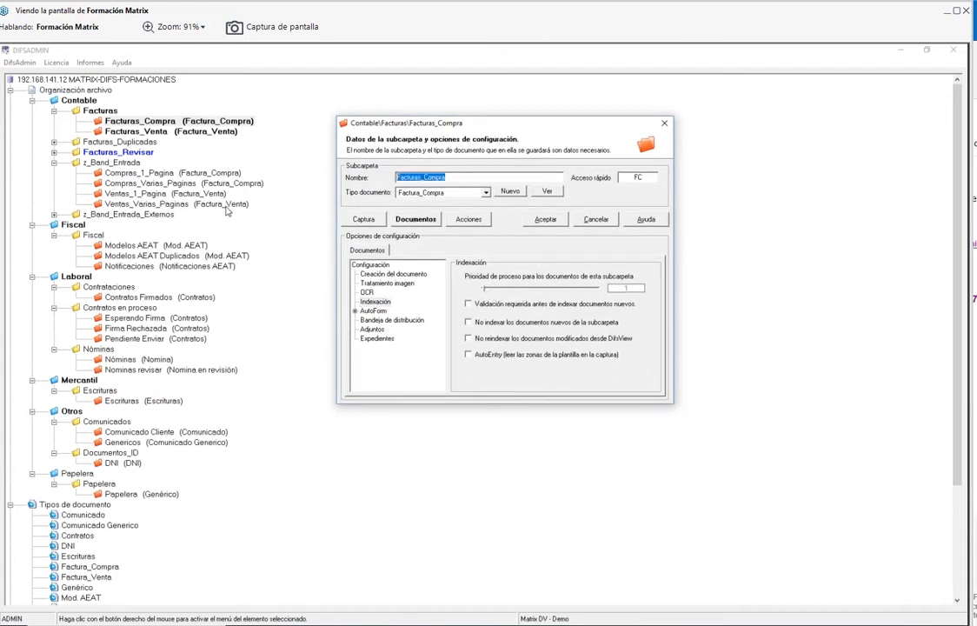
{"action": "left_click_drag", "start_coordinate": [484, 288], "coordinate": [611, 302]}
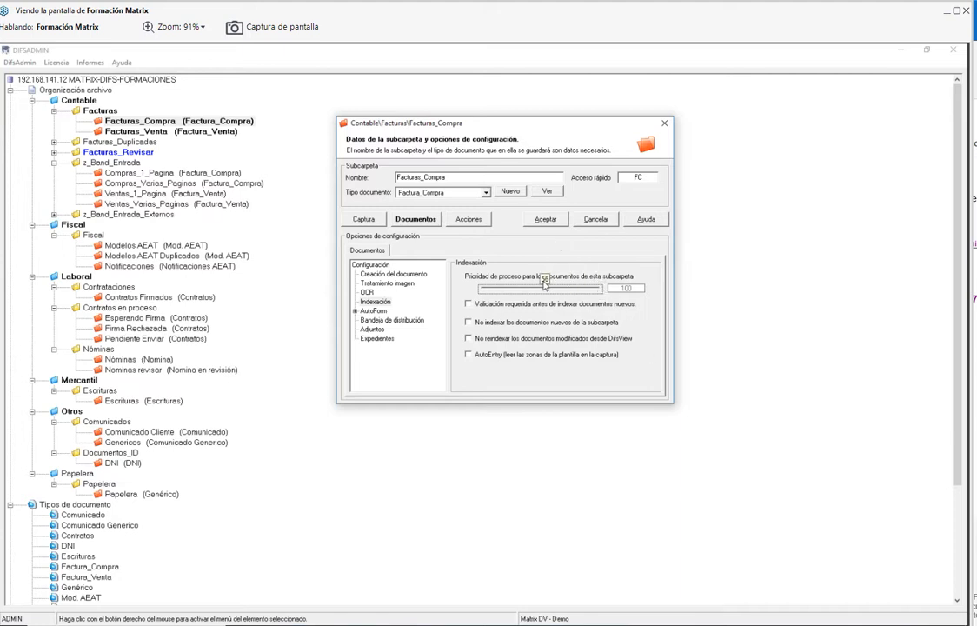
{"action": "left_click_drag", "start_coordinate": [543, 282], "coordinate": [480, 287]}
{"action": "left_click_drag", "start_coordinate": [482, 292], "coordinate": [614, 295]}
- Expand the AutoForm settings of Facturas_Compra and examine the Facturas, DNI and AEAT recognition options
{"action": "left_click", "coordinate": [373, 311]}
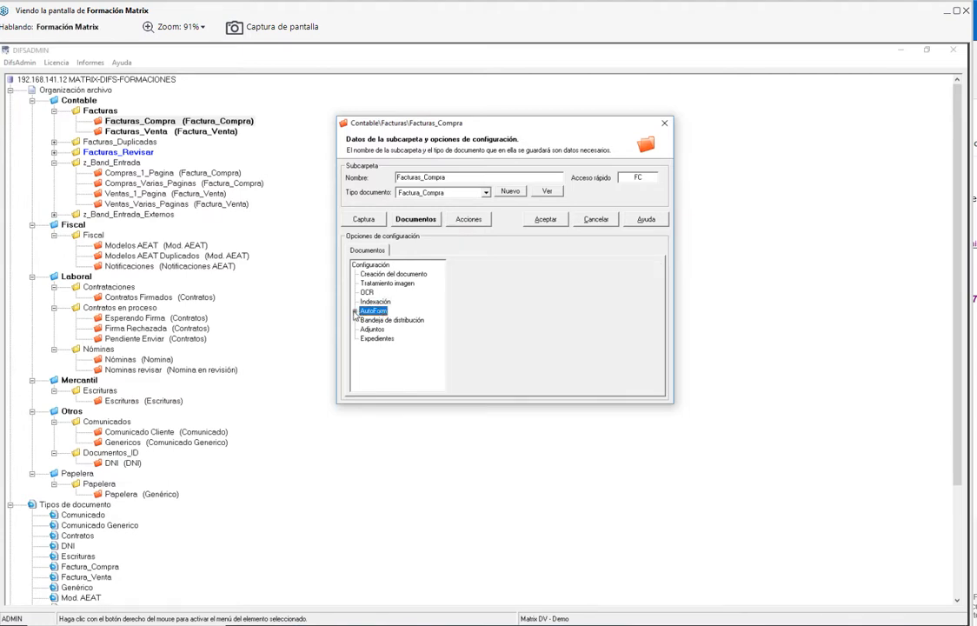
{"action": "left_click", "coordinate": [355, 311]}
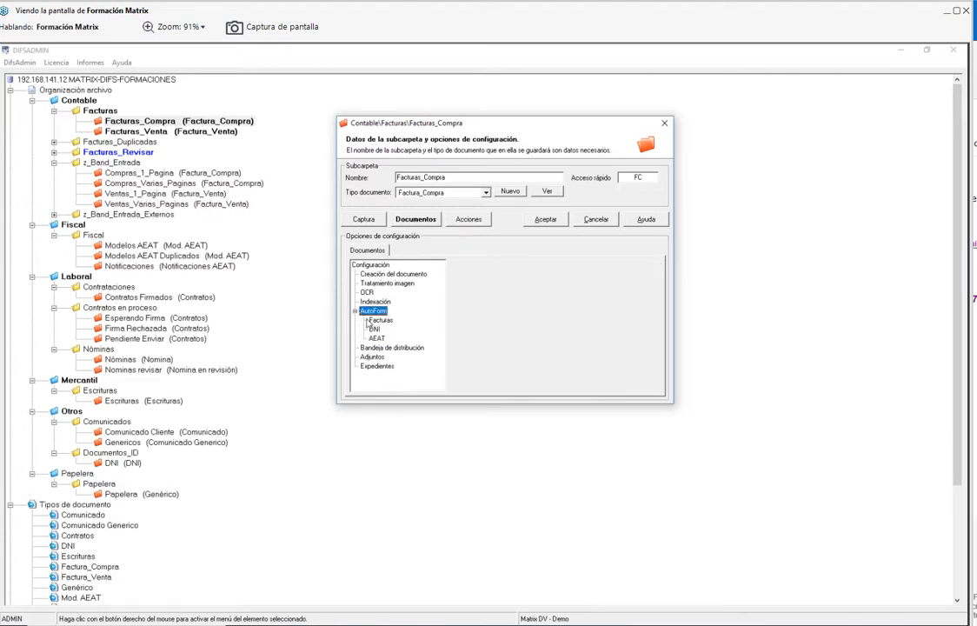
{"action": "key", "text": "Down"}
{"action": "key", "text": "Down"}
{"action": "key", "text": "Down"}
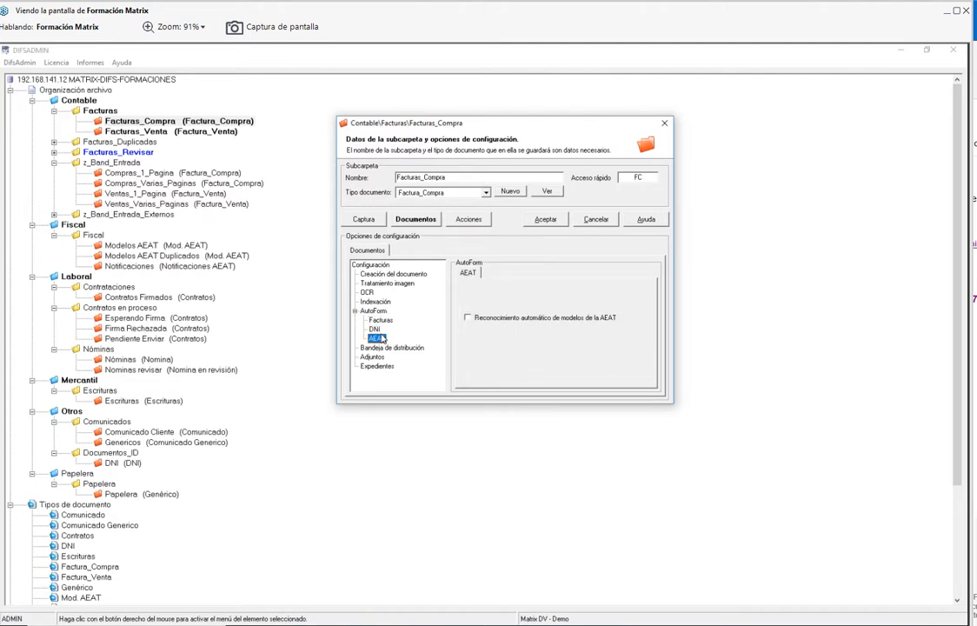
{"action": "key", "text": "Up"}
{"action": "key", "text": "Up"}
{"action": "left_click", "coordinate": [375, 329]}
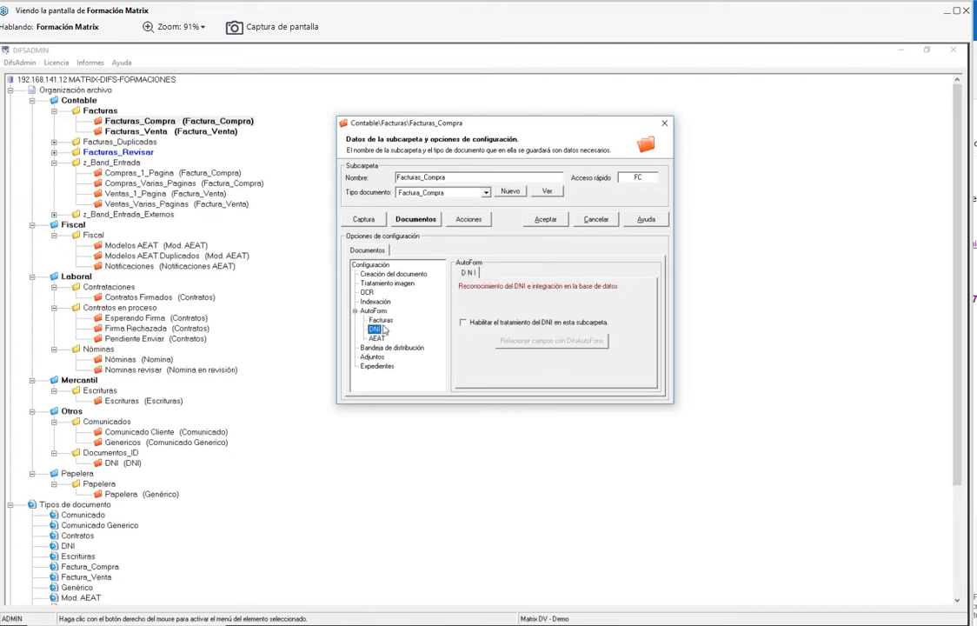
{"action": "left_click", "coordinate": [377, 339]}
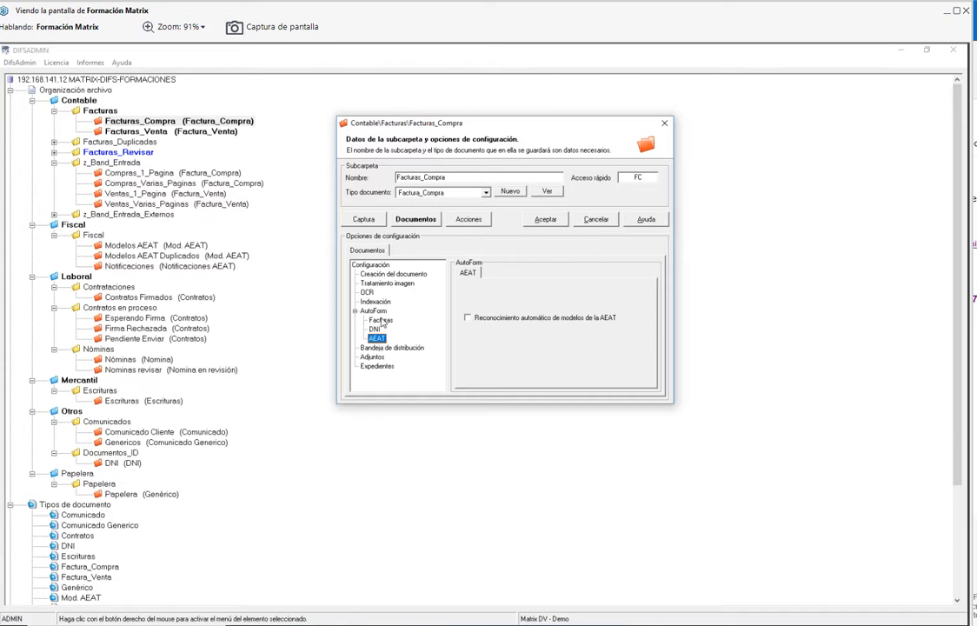
{"action": "left_click", "coordinate": [379, 321]}
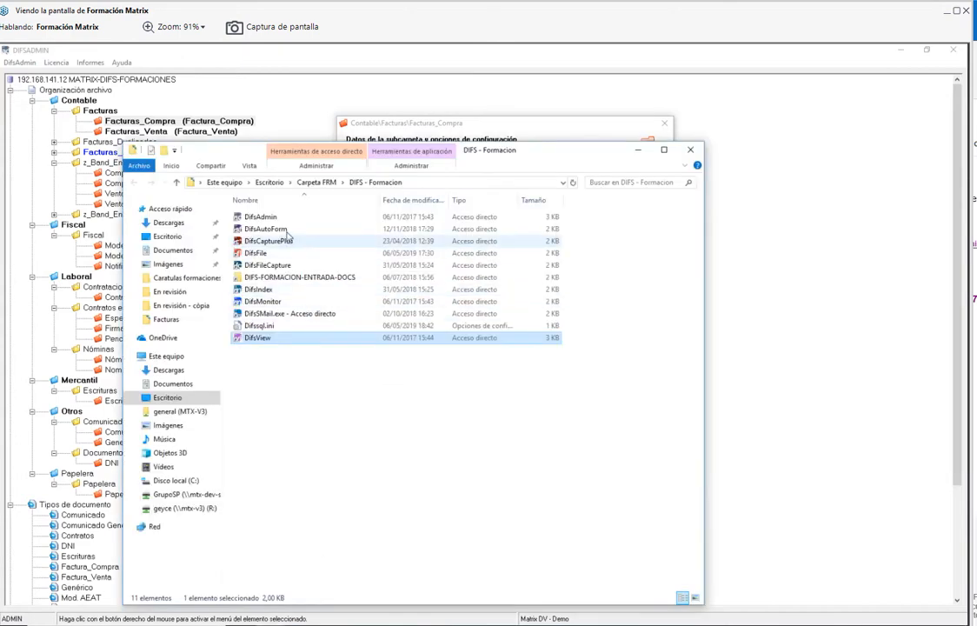
- Launch DifsAutoForm from the DIFS - Formacion folder, check its selectable archives and folders keeping Contable and Facturas, and return to DifsAdmin
{"action": "double_click", "coordinate": [286, 230]}
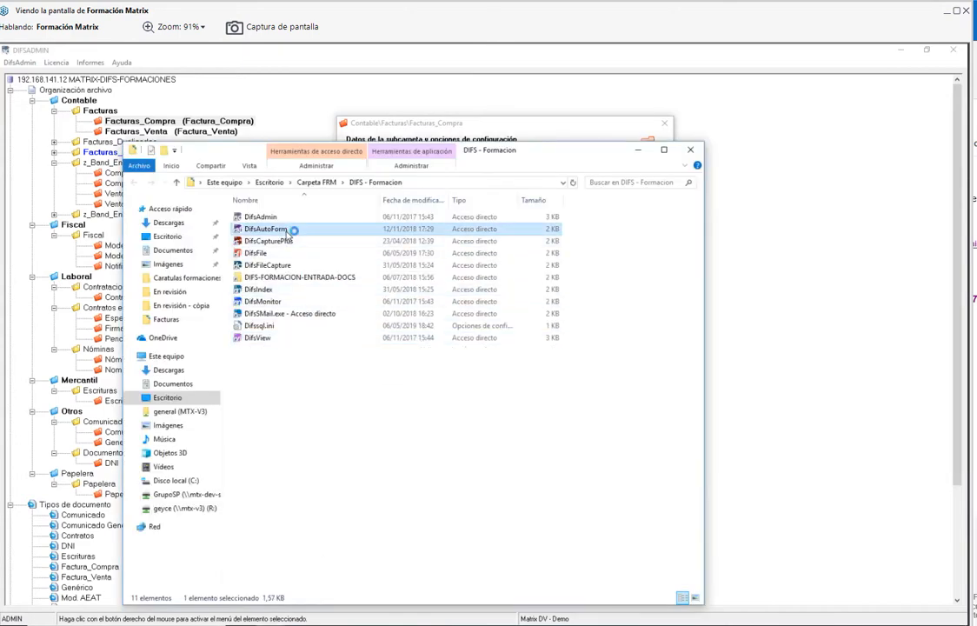
{"action": "left_click", "coordinate": [637, 153]}
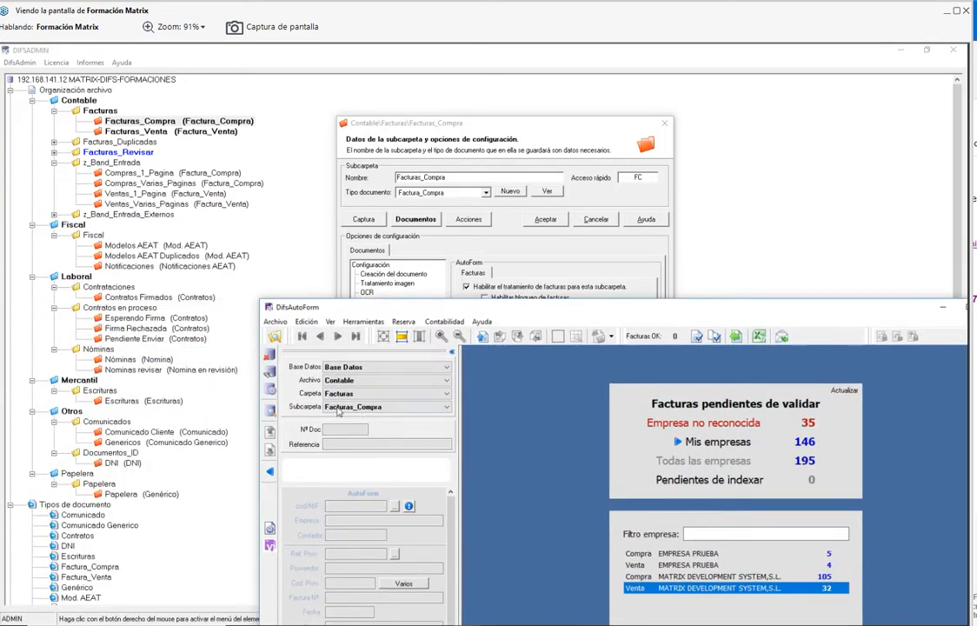
{"action": "left_click", "coordinate": [445, 380]}
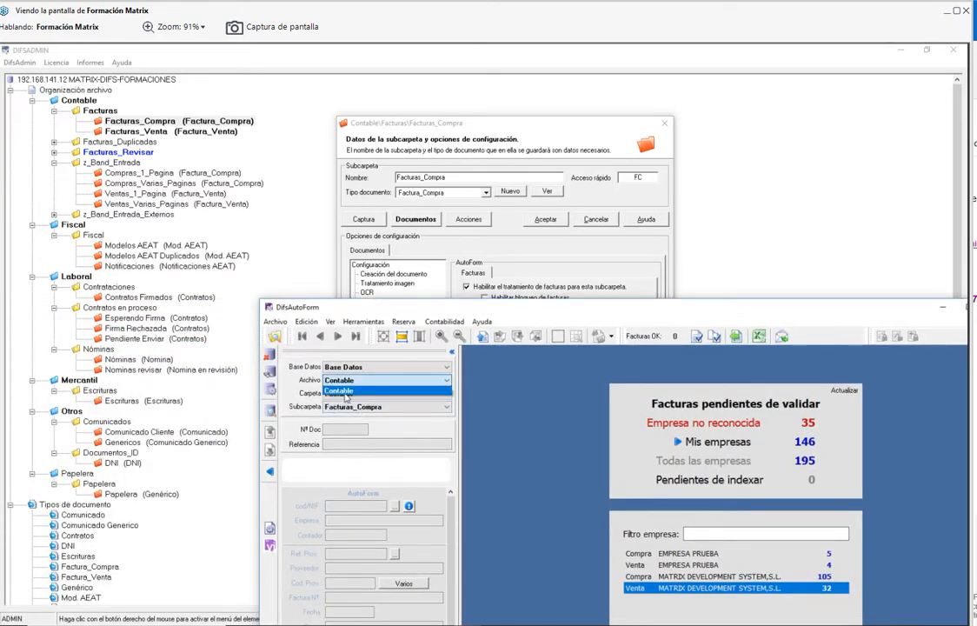
{"action": "left_click", "coordinate": [347, 392]}
{"action": "left_click", "coordinate": [437, 396]}
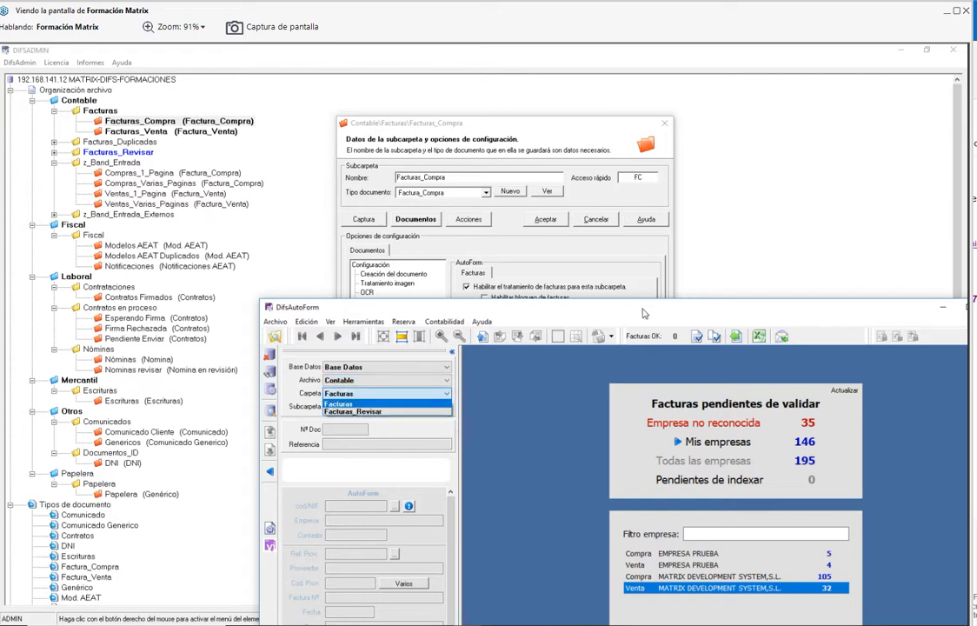
{"action": "left_click", "coordinate": [348, 405]}
{"action": "left_click", "coordinate": [602, 291]}
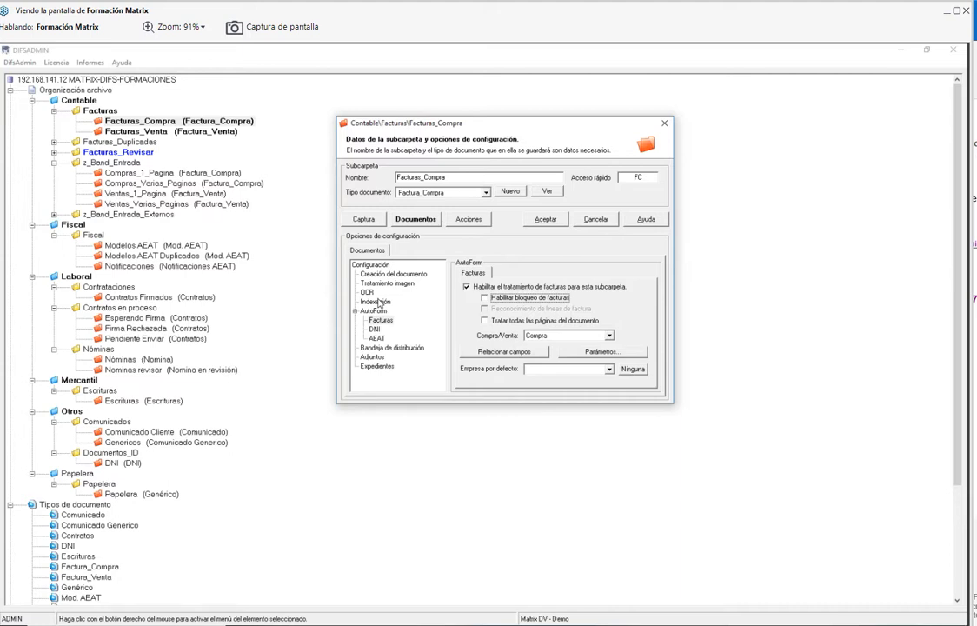
- Toggle invoice treatment off and back on for Facturas_Compra, and check the Compra/Venta choices, keeping Compra
{"action": "left_click", "coordinate": [467, 288]}
{"action": "left_click", "coordinate": [467, 287]}
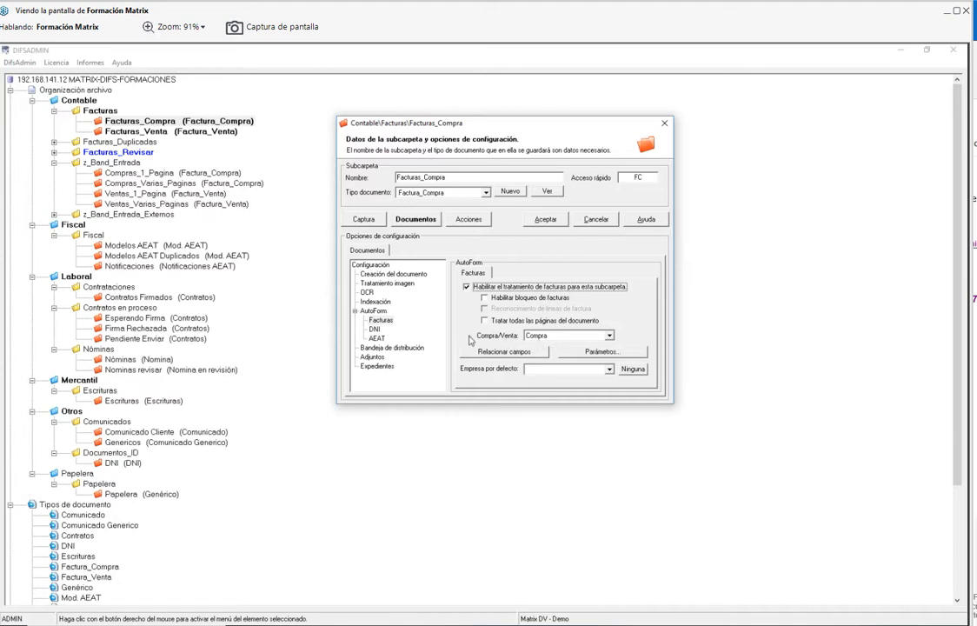
{"action": "left_click", "coordinate": [608, 335]}
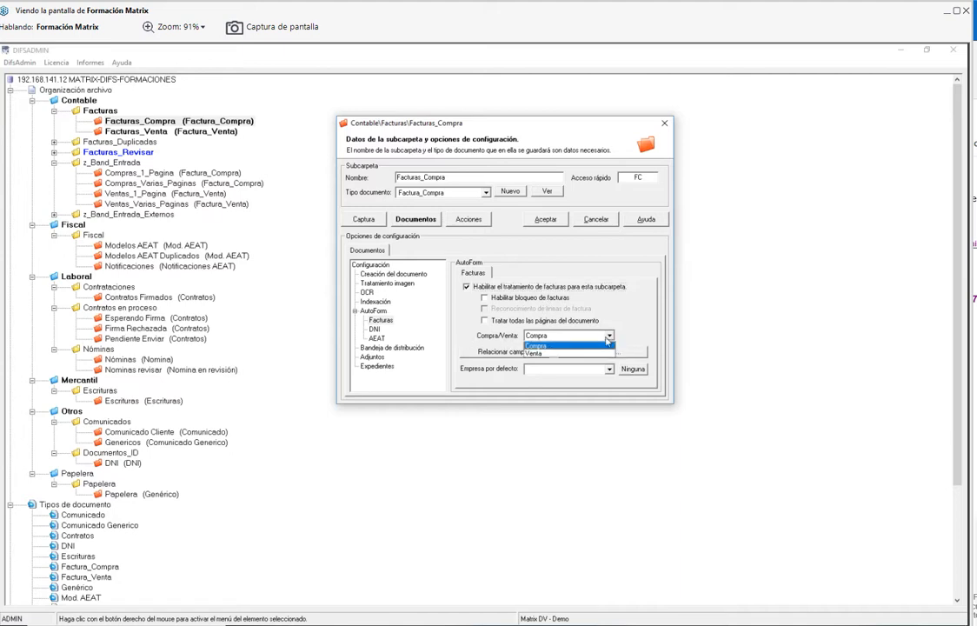
{"action": "left_click", "coordinate": [554, 346]}
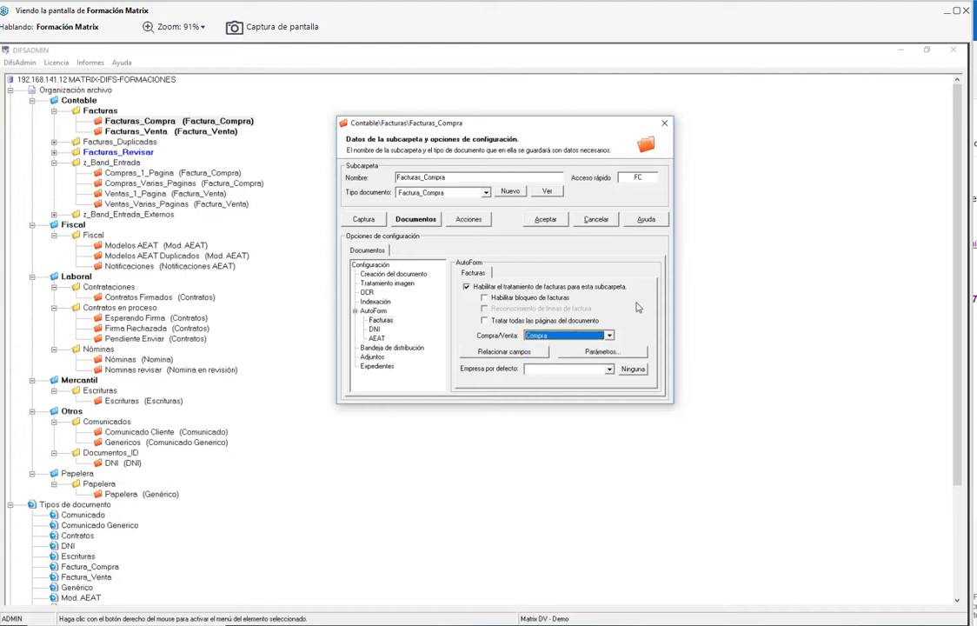
- Examine how DifsAutoForm fields relate to the document type indexes, checking the choices for Nif empresa and Empresa, and close the mapping
{"action": "left_click", "coordinate": [504, 353]}
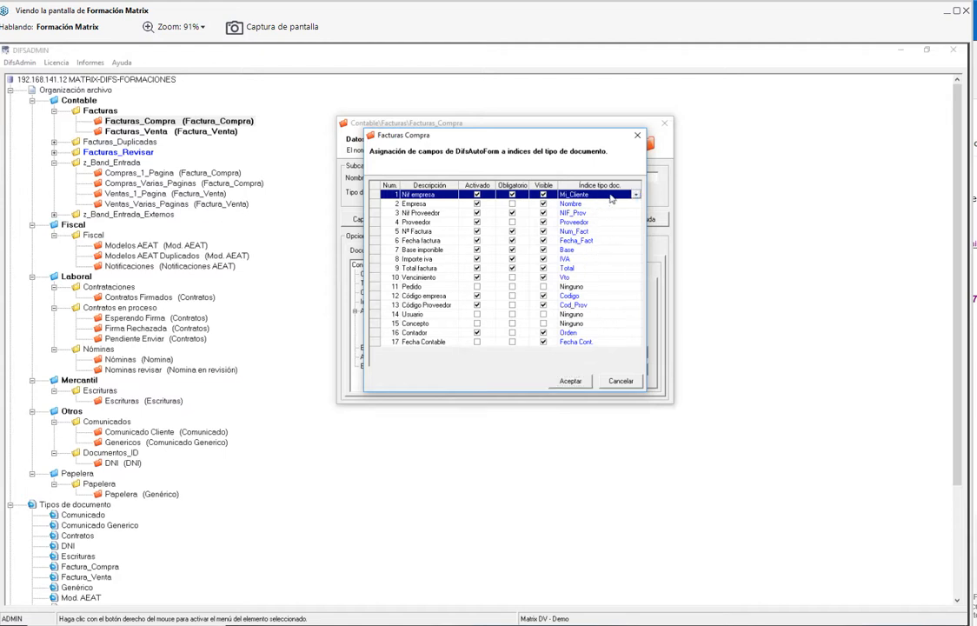
{"action": "left_click", "coordinate": [639, 195]}
{"action": "left_click", "coordinate": [636, 195]}
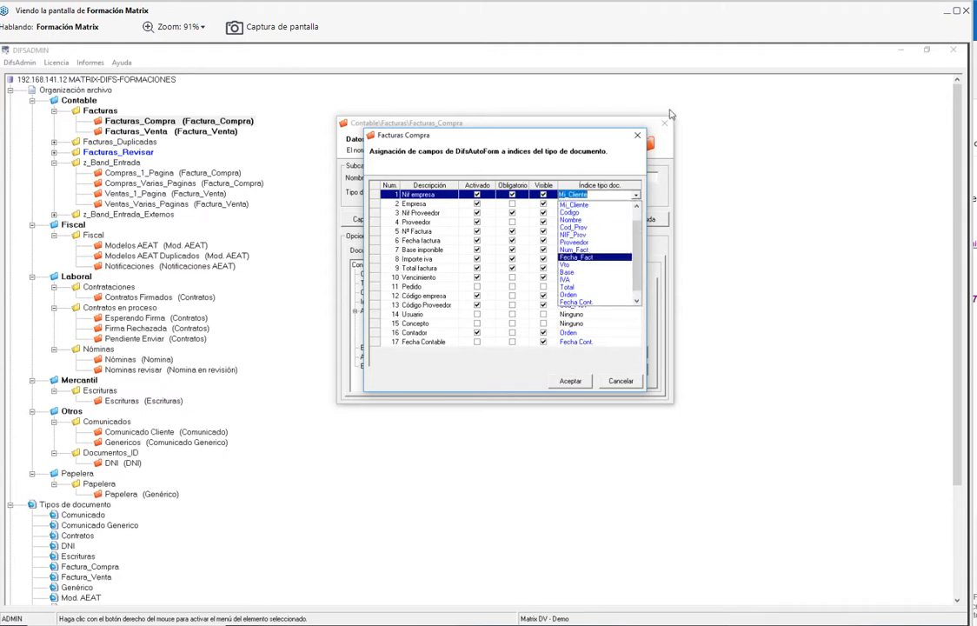
{"action": "left_click", "coordinate": [608, 148]}
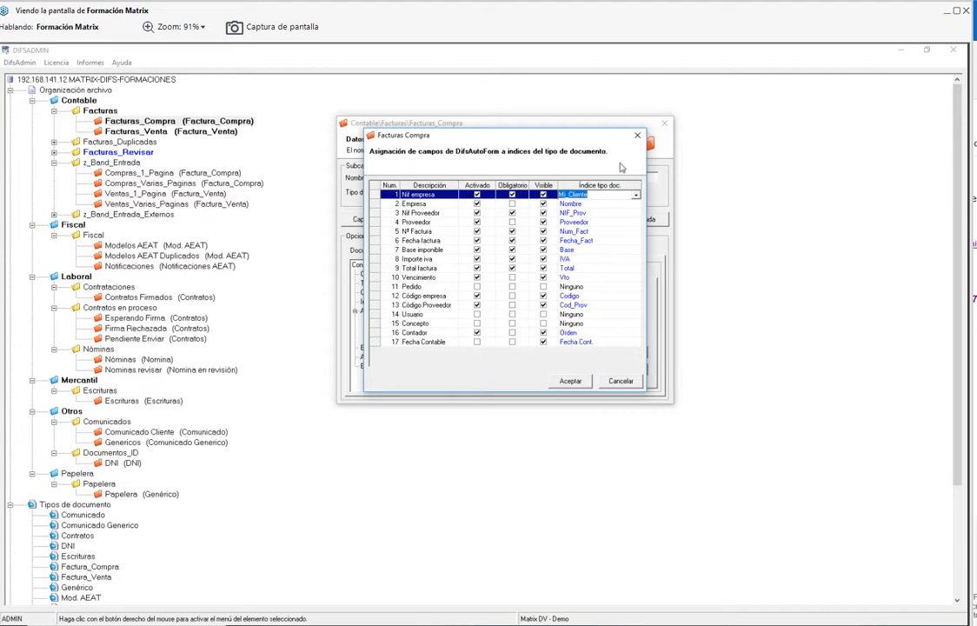
{"action": "left_click", "coordinate": [556, 203]}
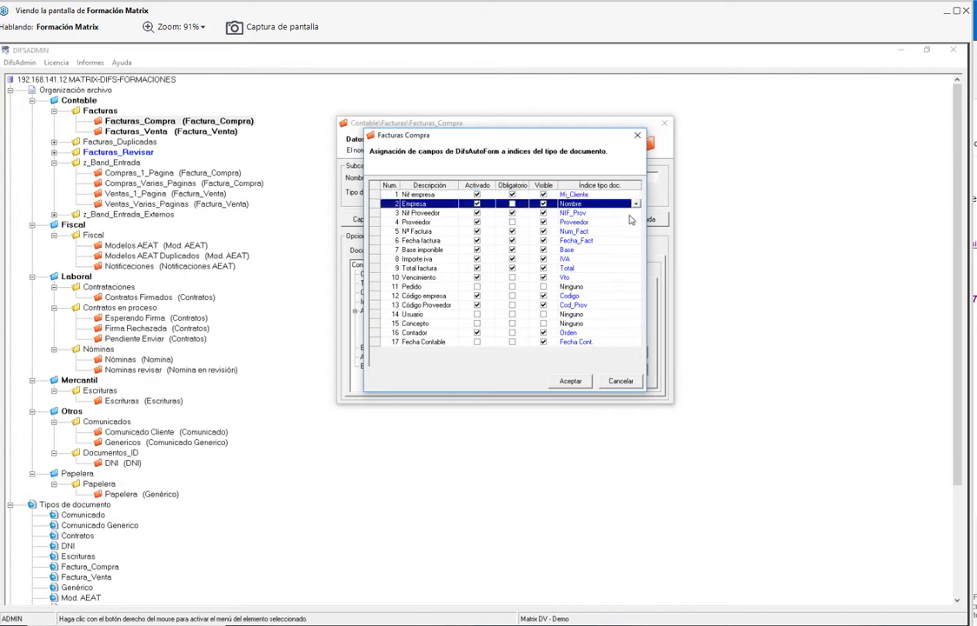
{"action": "left_click", "coordinate": [619, 203]}
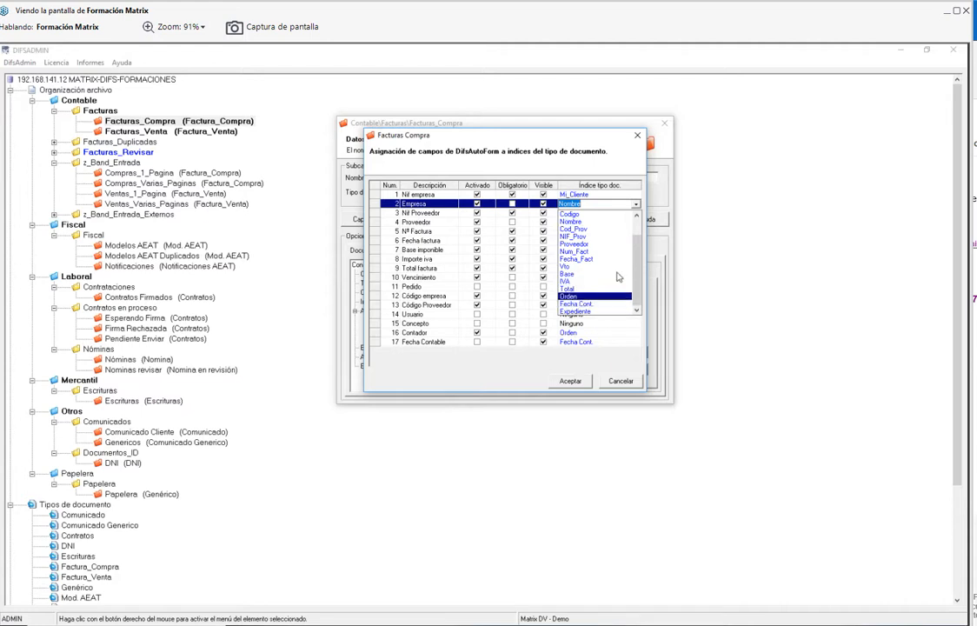
{"action": "left_click", "coordinate": [605, 166]}
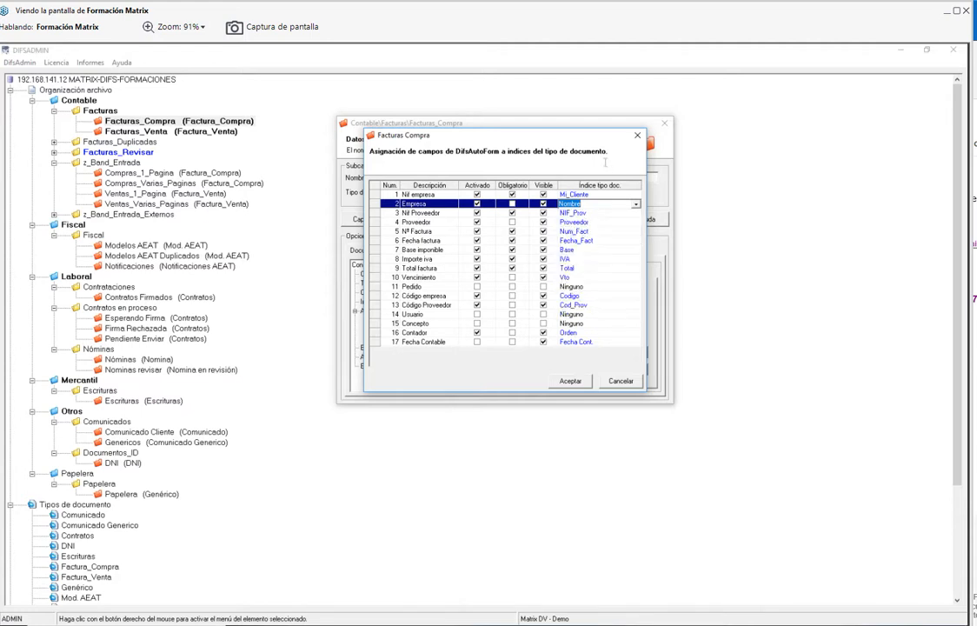
{"action": "left_click", "coordinate": [569, 408]}
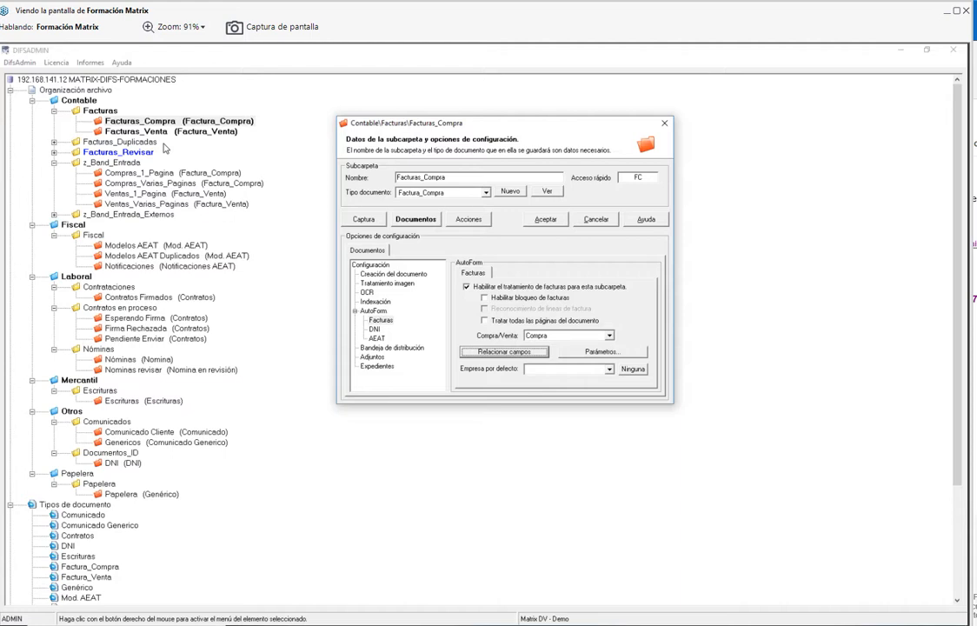
- Open the advanced invoice treatment parameters and check the available accounting link types, leaving Scripts selected
{"action": "left_click", "coordinate": [591, 358]}
{"action": "left_click_drag", "start_coordinate": [513, 153], "coordinate": [409, 162]}
{"action": "left_click", "coordinate": [425, 247]}
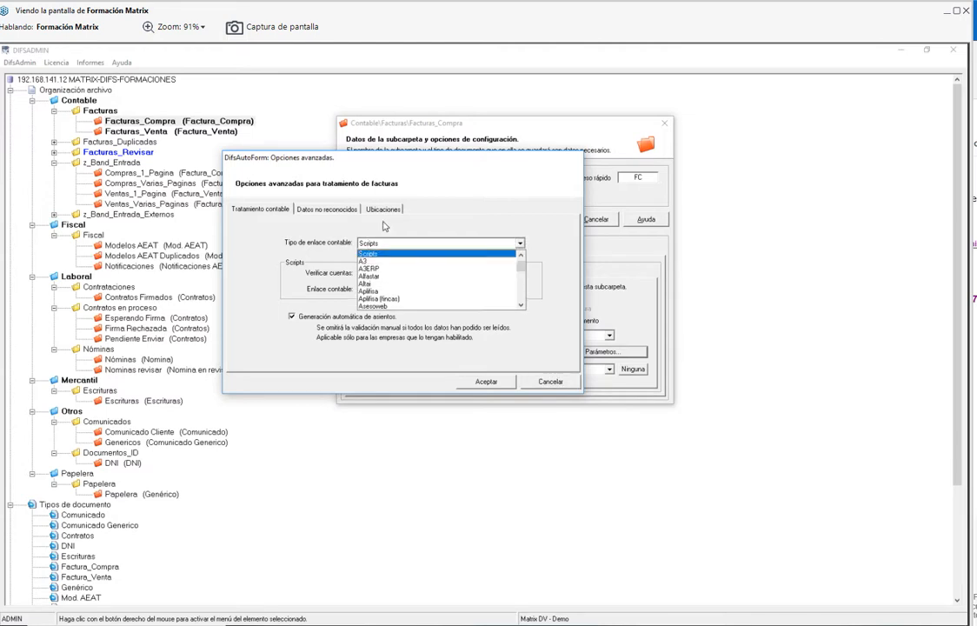
{"action": "left_click", "coordinate": [384, 226]}
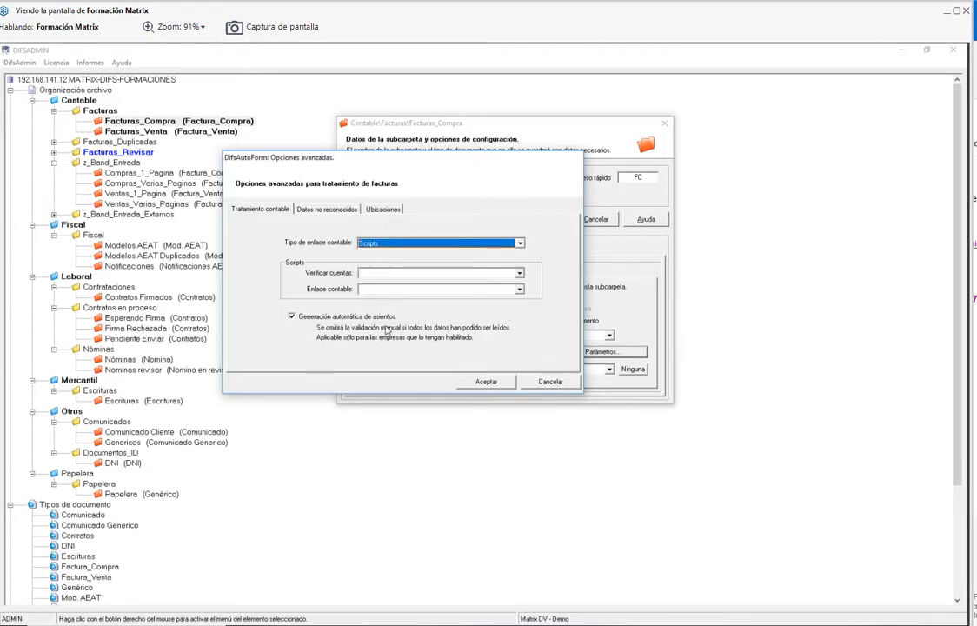
- Examine the unrecognised-data destinations and invoice location options, including the subfolder for accounting errors, and cancel the parameters and Facturas_Compra settings
{"action": "left_click", "coordinate": [326, 210]}
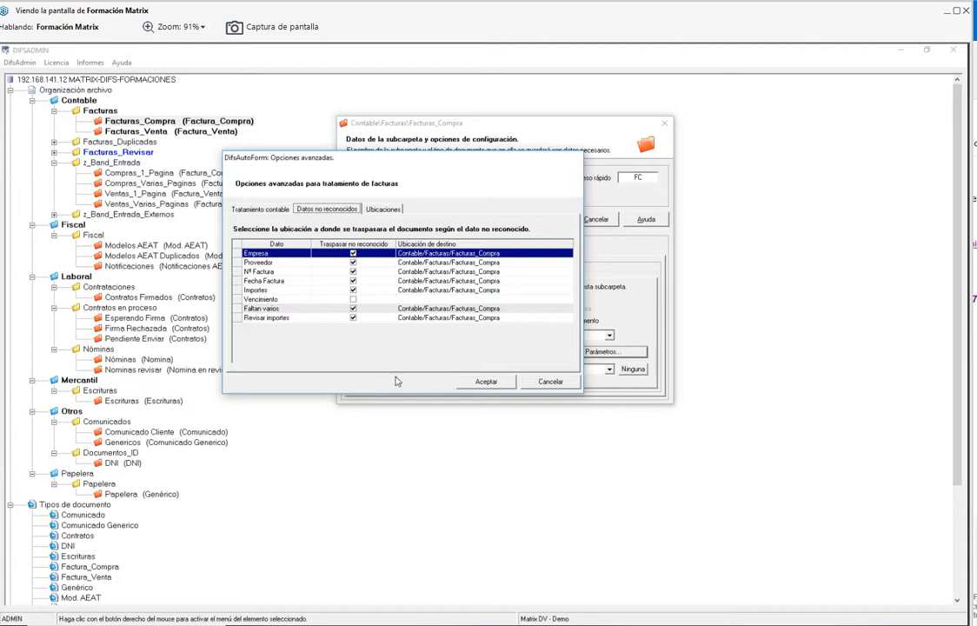
{"action": "left_click", "coordinate": [382, 210]}
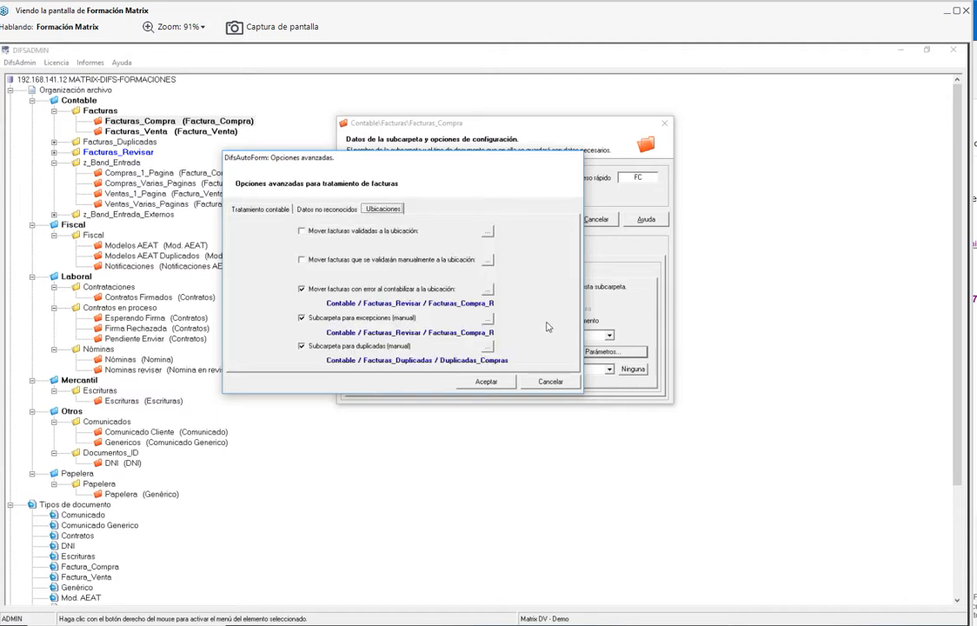
{"action": "left_click", "coordinate": [486, 288]}
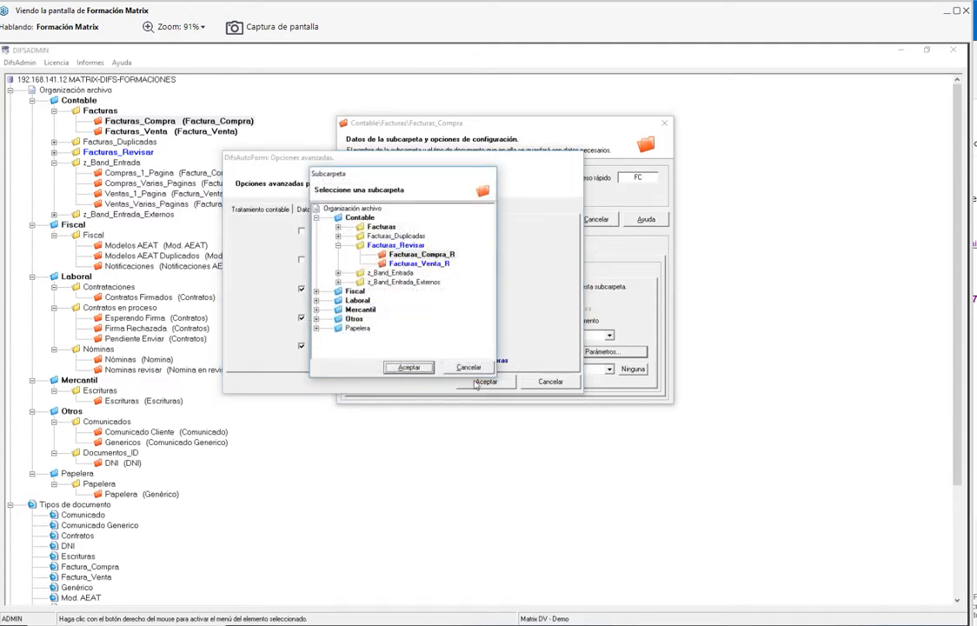
{"action": "left_click", "coordinate": [421, 367]}
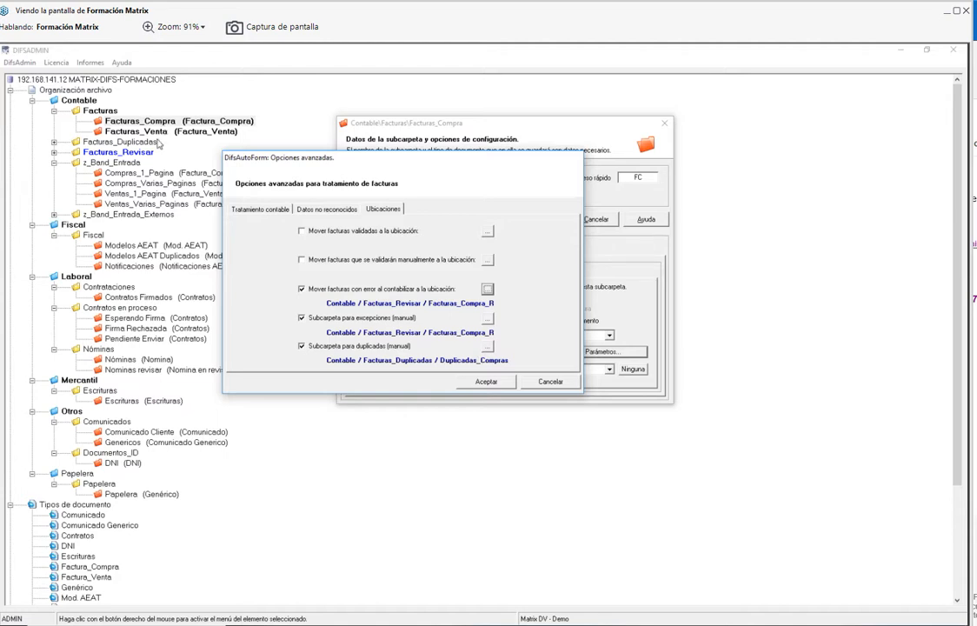
{"action": "left_click", "coordinate": [550, 381]}
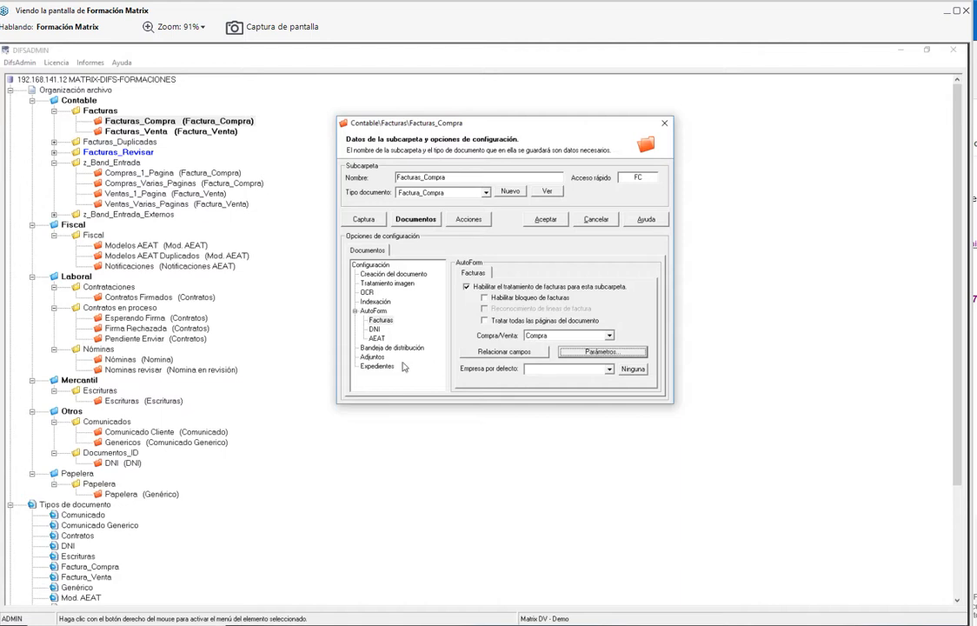
{"action": "left_click", "coordinate": [595, 219]}
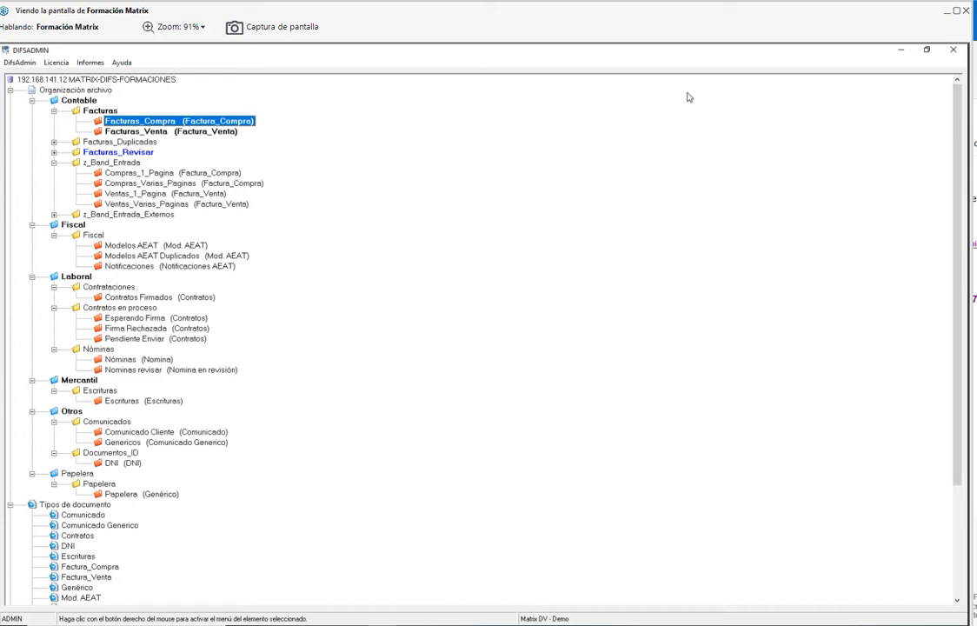
- Select the Tipos de documento node in the DifsAdmin tree to show its document types
{"action": "left_click_drag", "start_coordinate": [956, 309], "coordinate": [870, 464]}
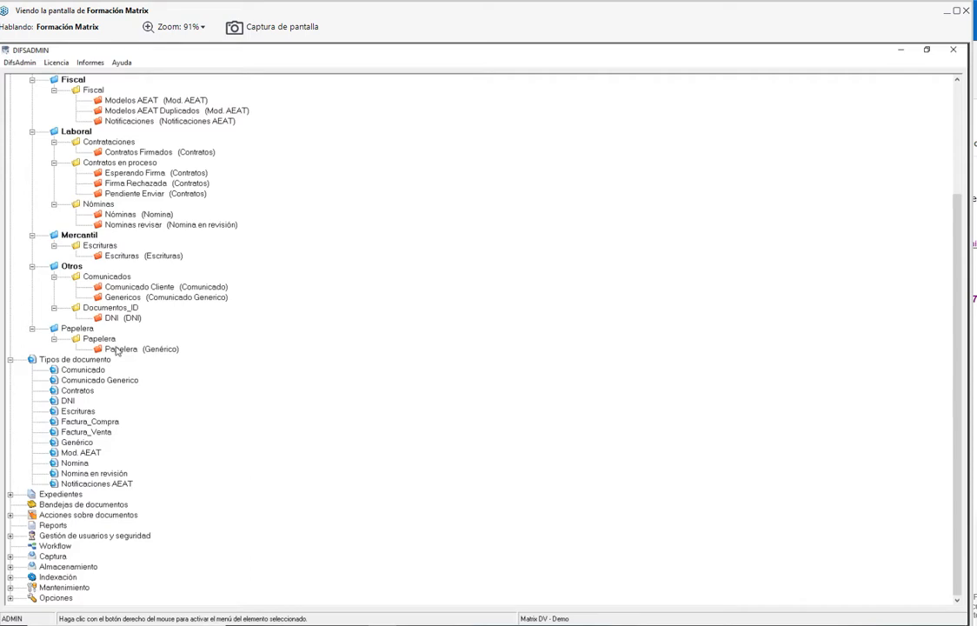
{"action": "left_click", "coordinate": [80, 369]}
{"action": "left_click", "coordinate": [75, 360]}
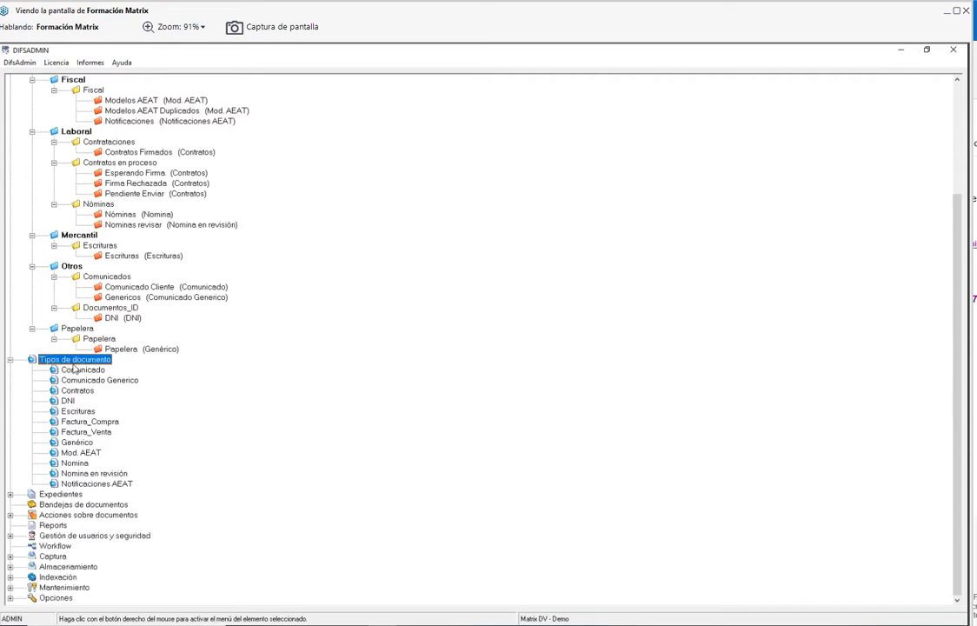
- Open a blank document type form, examine its index columns, and cancel it
{"action": "right_click", "coordinate": [74, 363]}
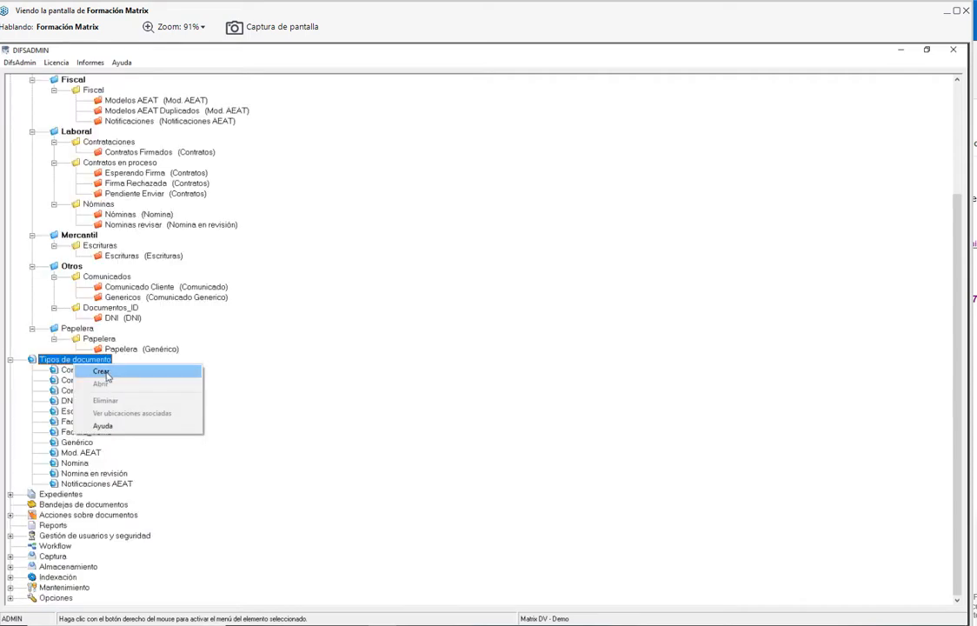
{"action": "left_click", "coordinate": [105, 374]}
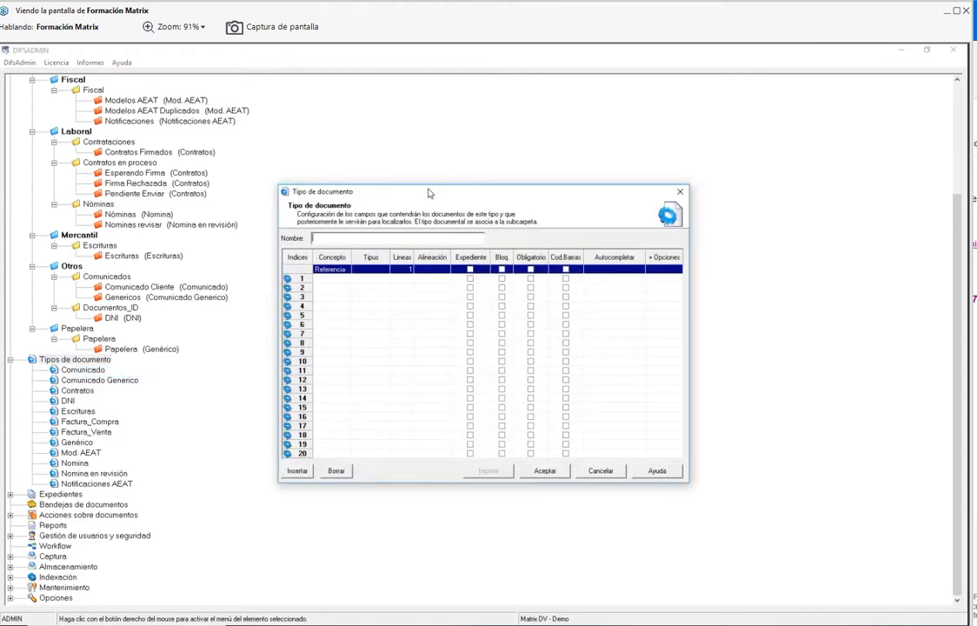
{"action": "left_click_drag", "start_coordinate": [429, 192], "coordinate": [486, 106]}
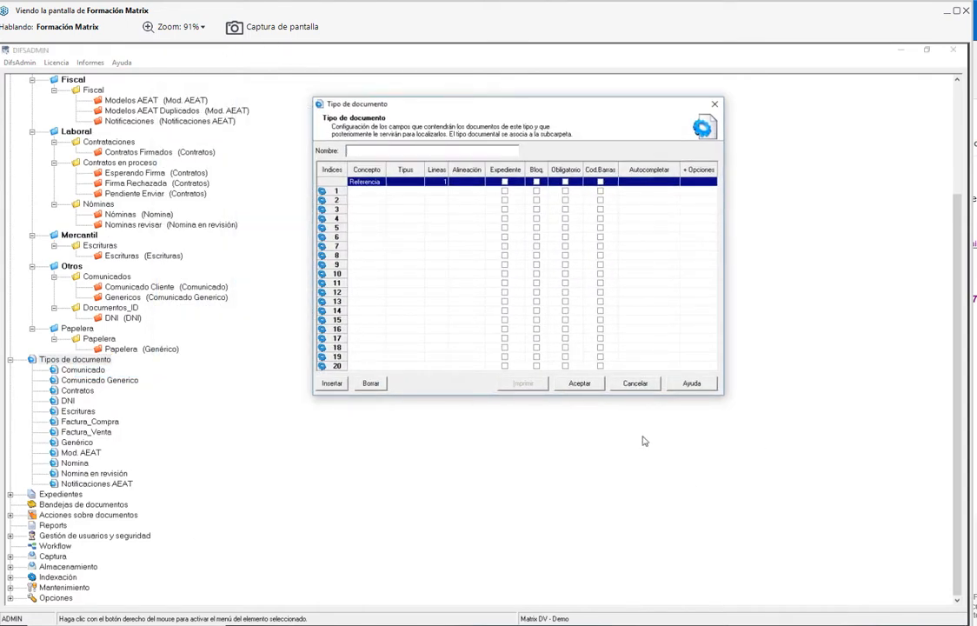
{"action": "left_click", "coordinate": [644, 385]}
- Start a new subfolder in the Comunicados folder under Otros and examine the document types available for it
{"action": "right_click", "coordinate": [68, 268]}
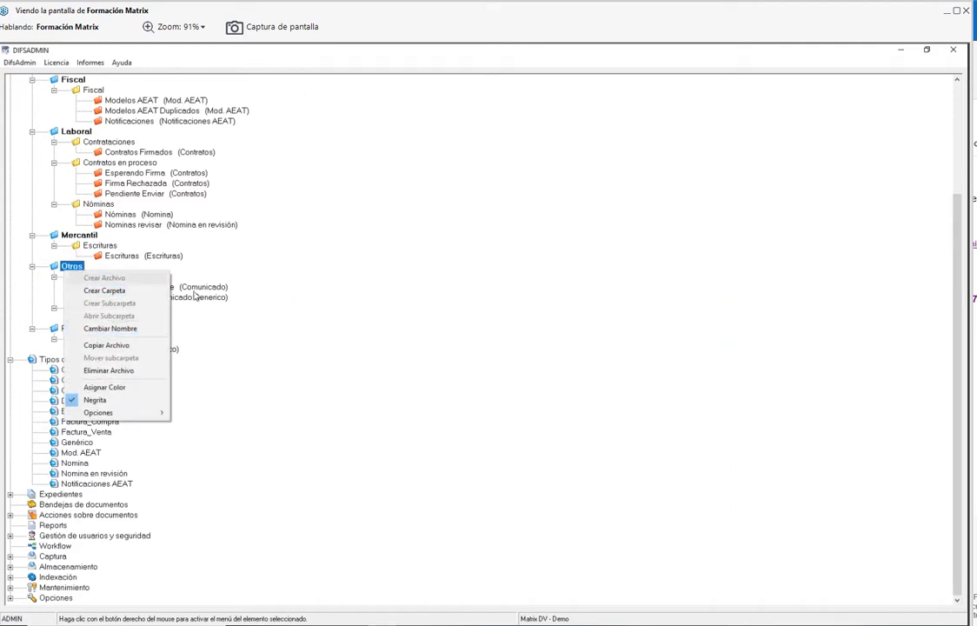
{"action": "left_click", "coordinate": [372, 302]}
{"action": "right_click", "coordinate": [105, 277]}
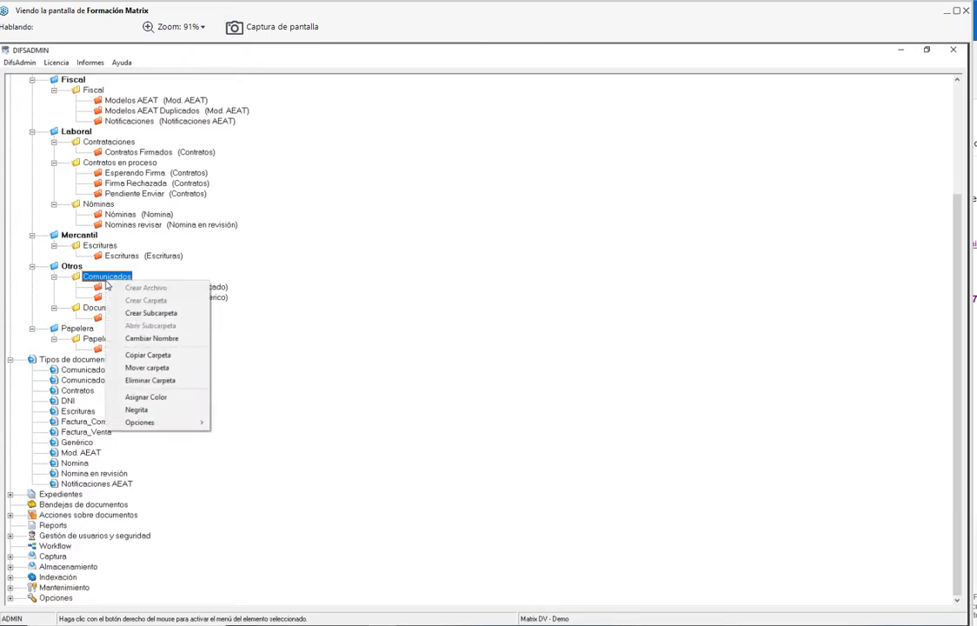
{"action": "left_click", "coordinate": [150, 313]}
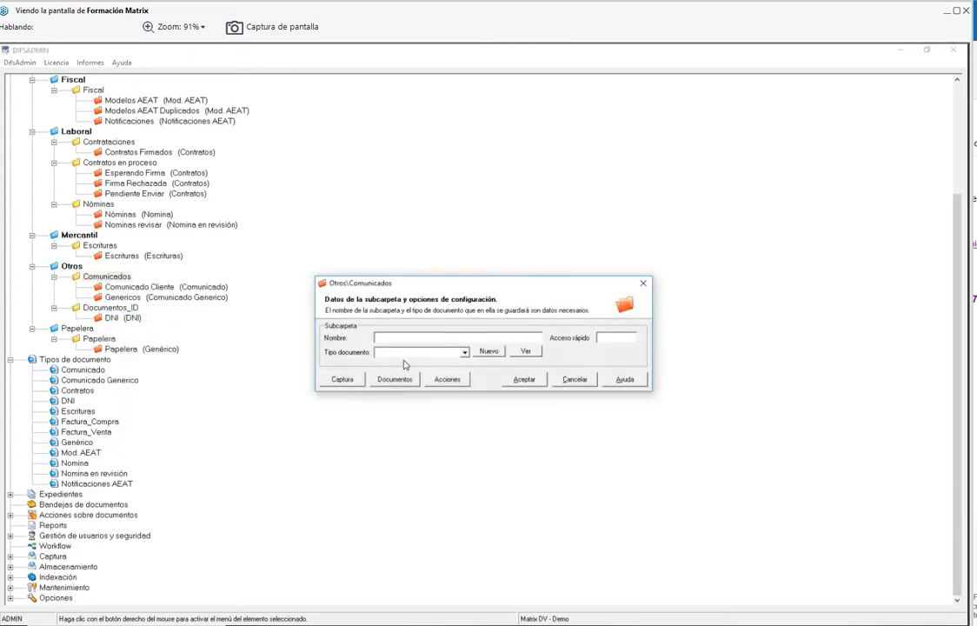
{"action": "left_click", "coordinate": [418, 351]}
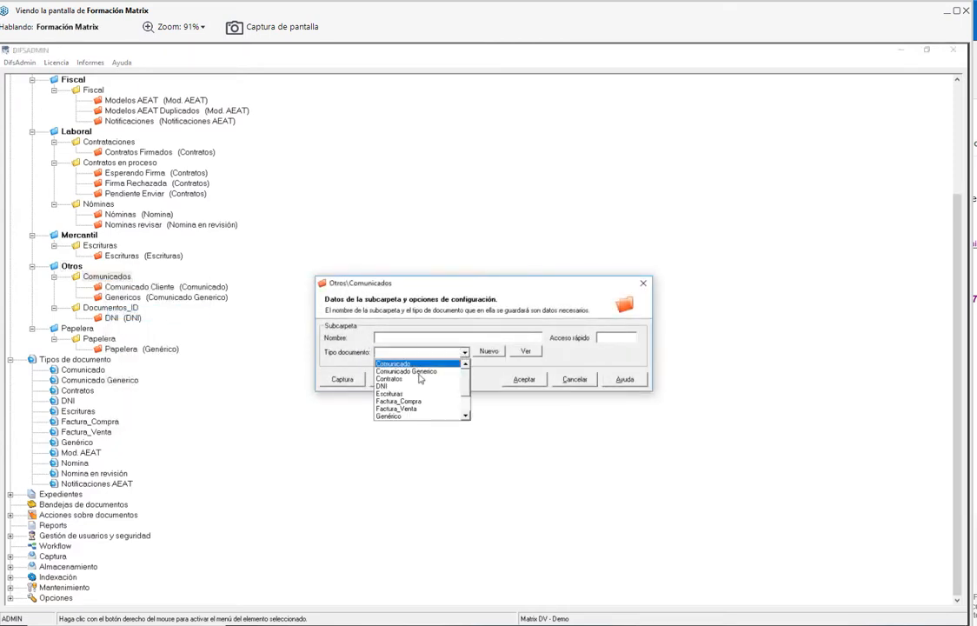
{"action": "scroll", "coordinate": [426, 391], "scroll_direction": "down", "scroll_amount": 2}
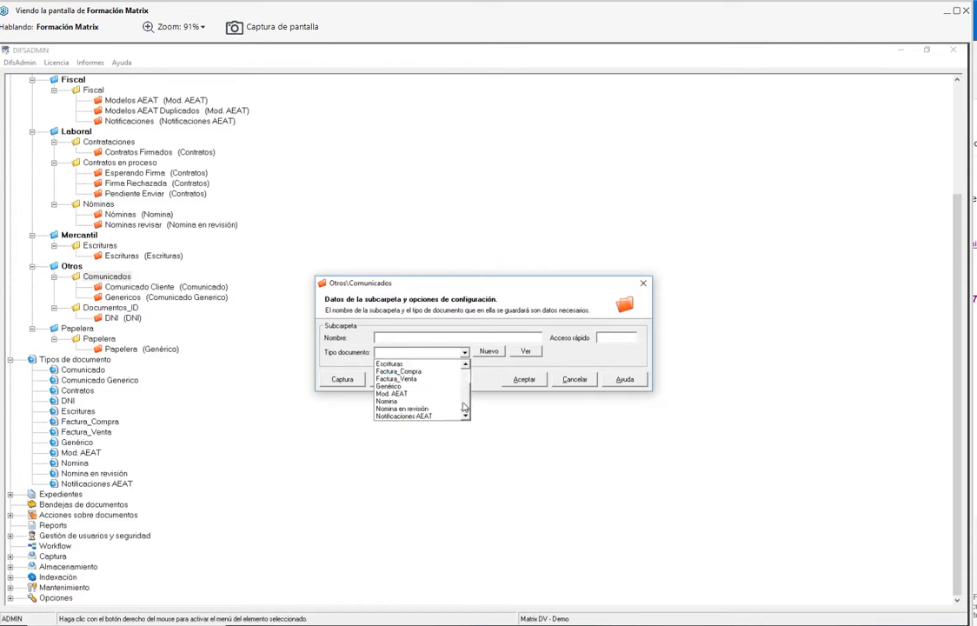
{"action": "scroll", "coordinate": [458, 369], "scroll_direction": "up", "scroll_amount": 2}
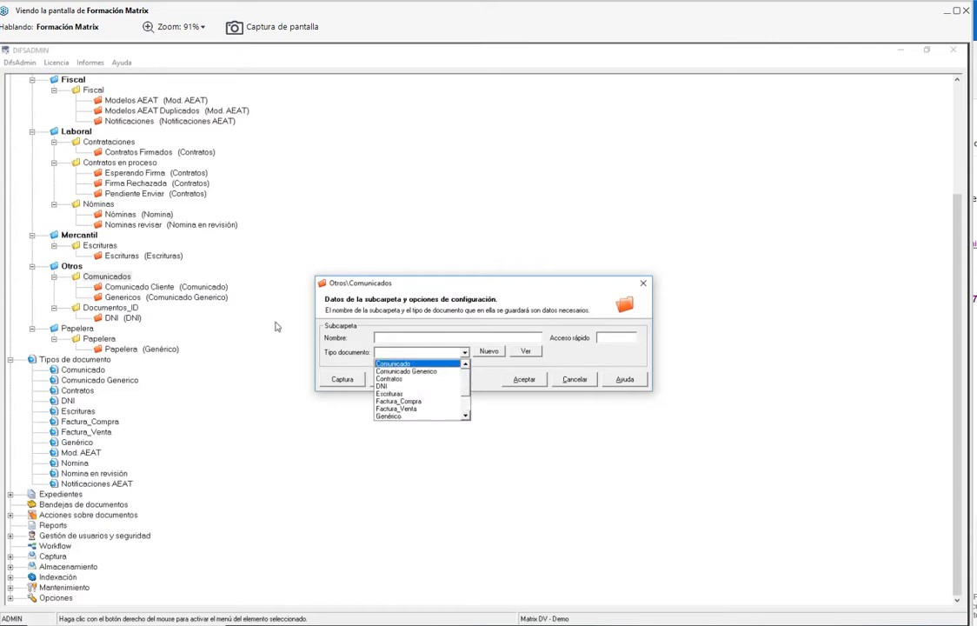
- Show the blank document type form reached from the new subfolder's settings, and cancel both the form and the subfolder
{"action": "left_click", "coordinate": [499, 350]}
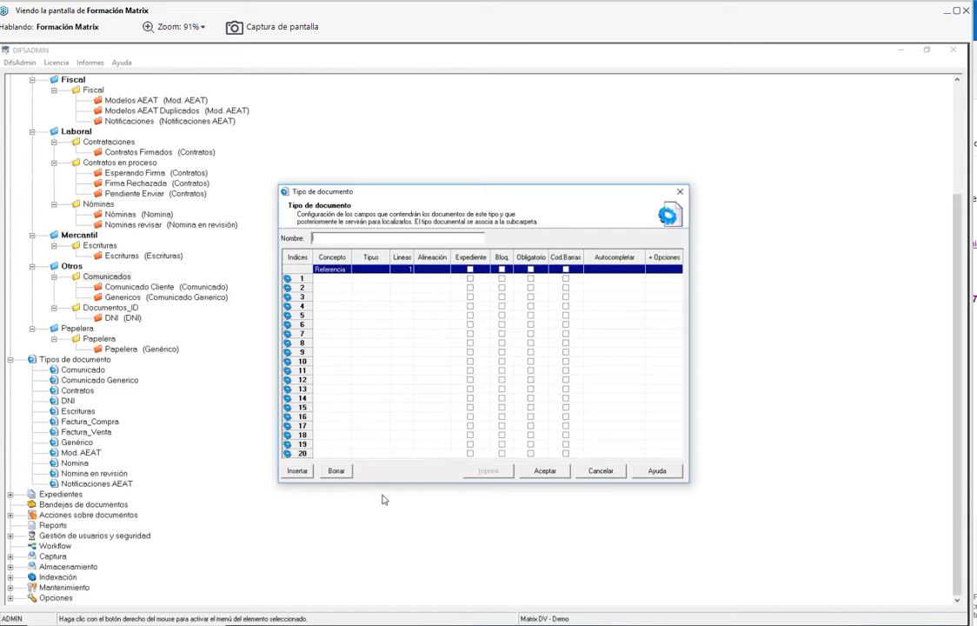
{"action": "left_click", "coordinate": [600, 471]}
{"action": "left_click", "coordinate": [570, 380]}
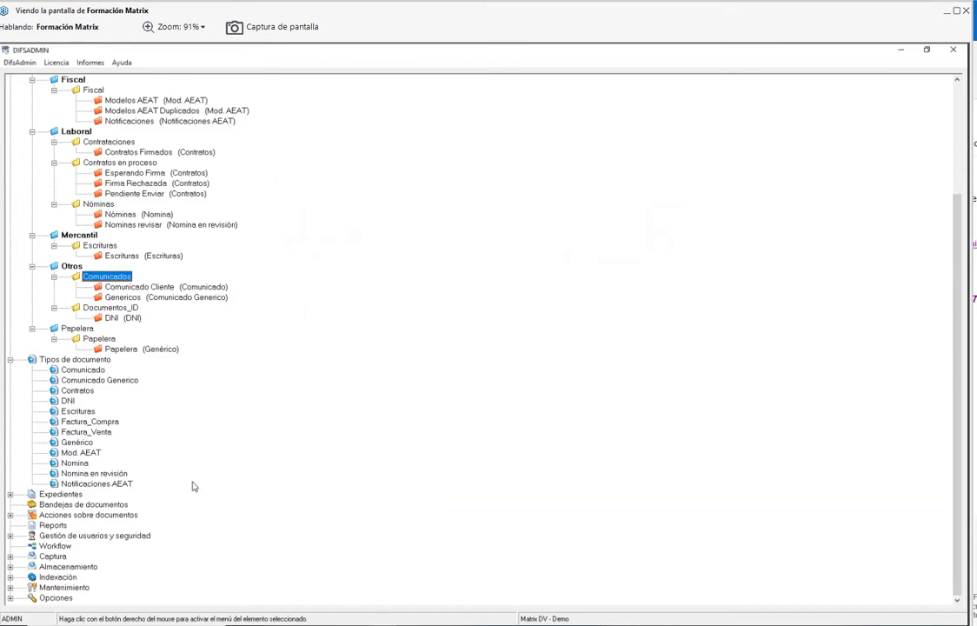
- Create a new document type under Tipos de documento and name it Fotos
{"action": "left_click", "coordinate": [85, 361]}
{"action": "right_click", "coordinate": [87, 367]}
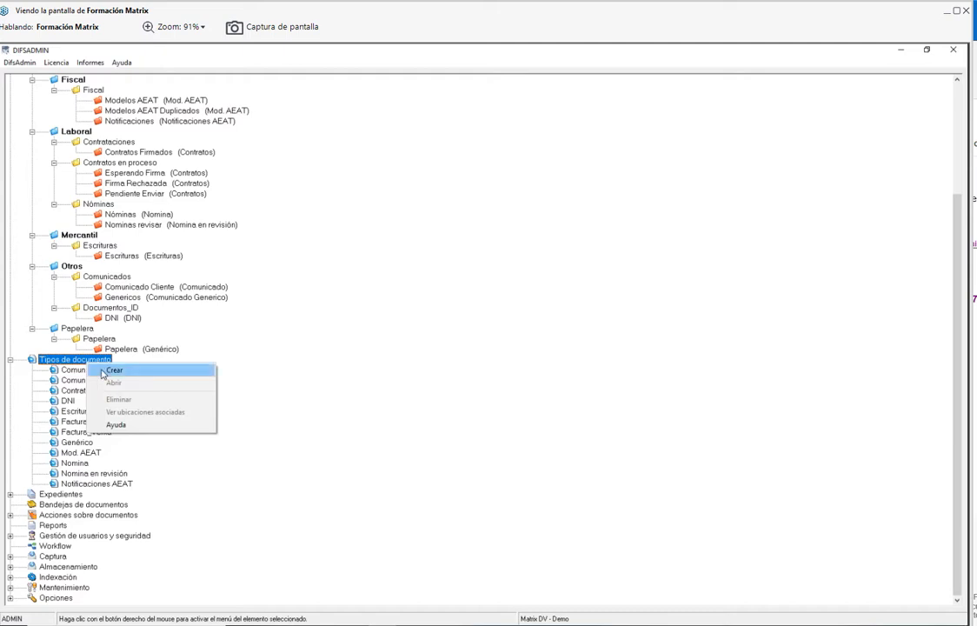
{"action": "left_click", "coordinate": [103, 372]}
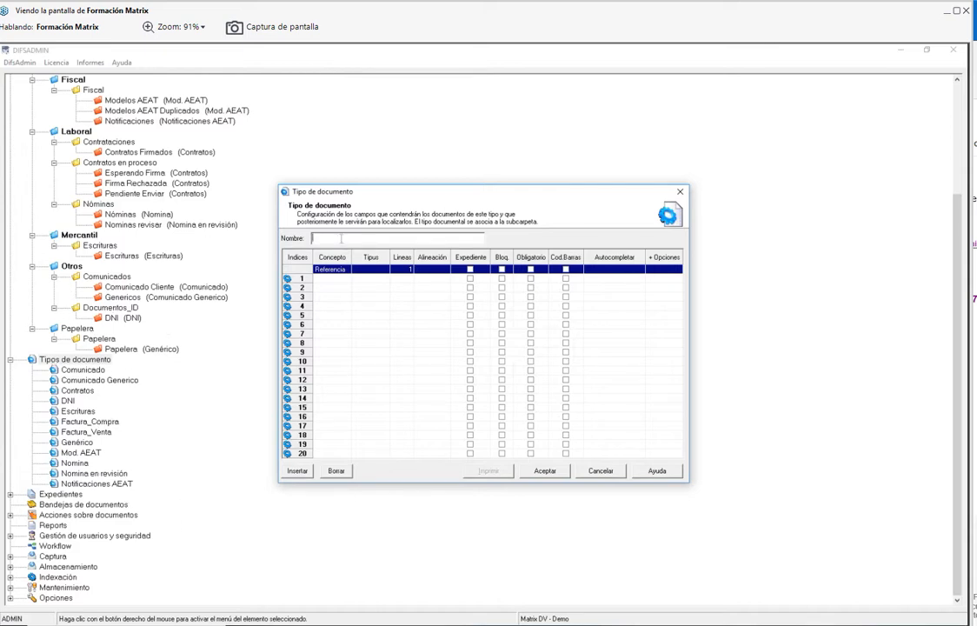
{"action": "type", "text": "Fol"}
{"action": "type", "text": "os"}
- Add CIF as the concept of the first index in the Fotos document type
{"action": "left_click", "coordinate": [319, 288]}
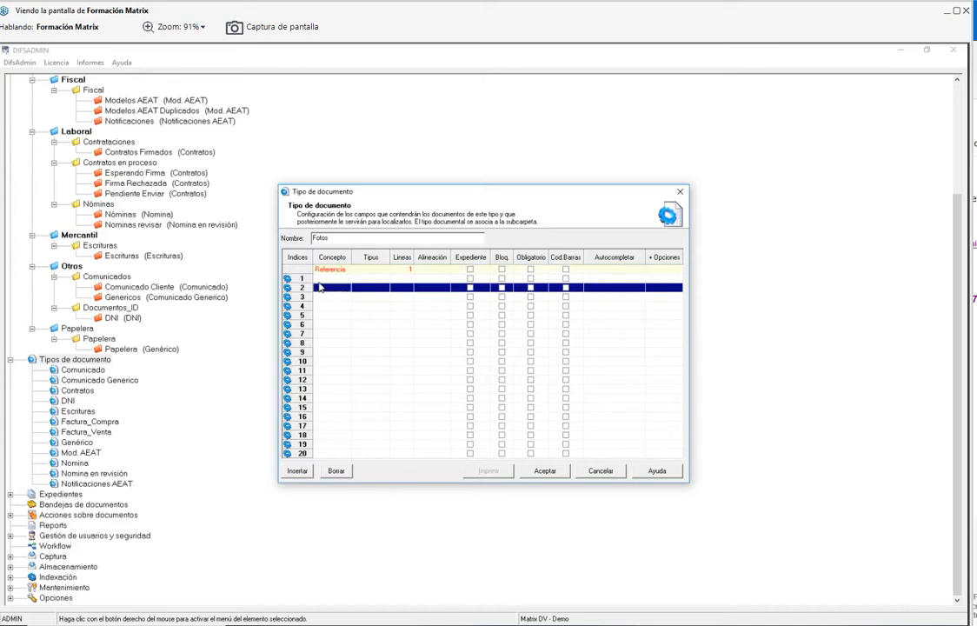
{"action": "key", "text": "Up"}
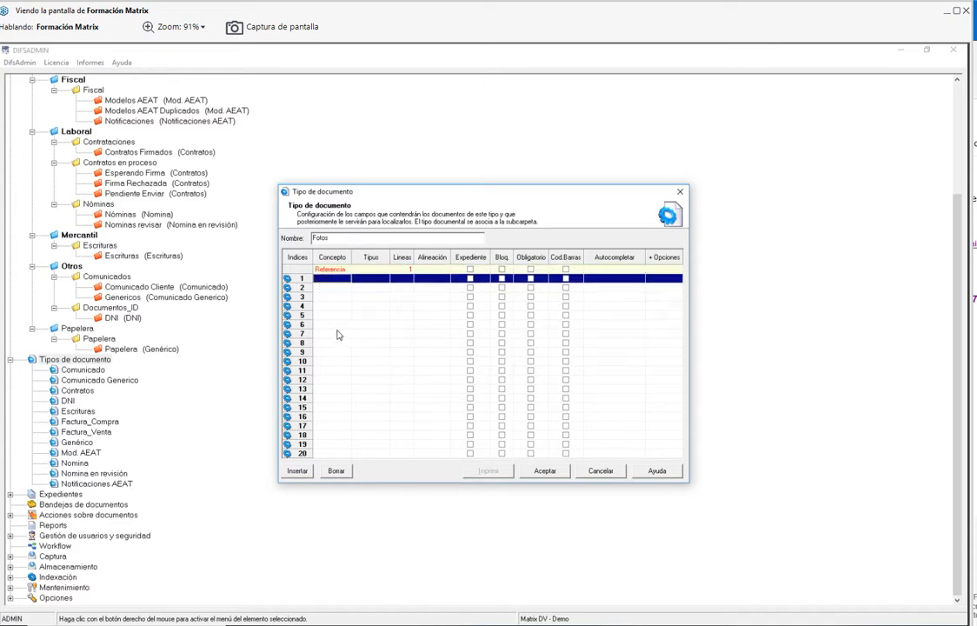
{"action": "type", "text": "CIF"}
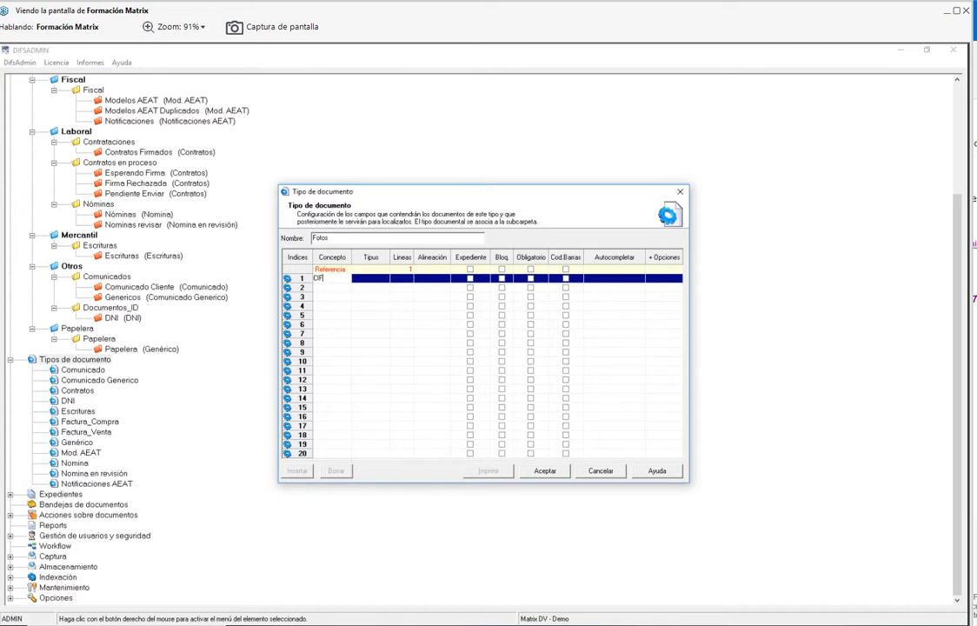
{"action": "key", "text": "Return"}
{"action": "key", "text": "Down"}
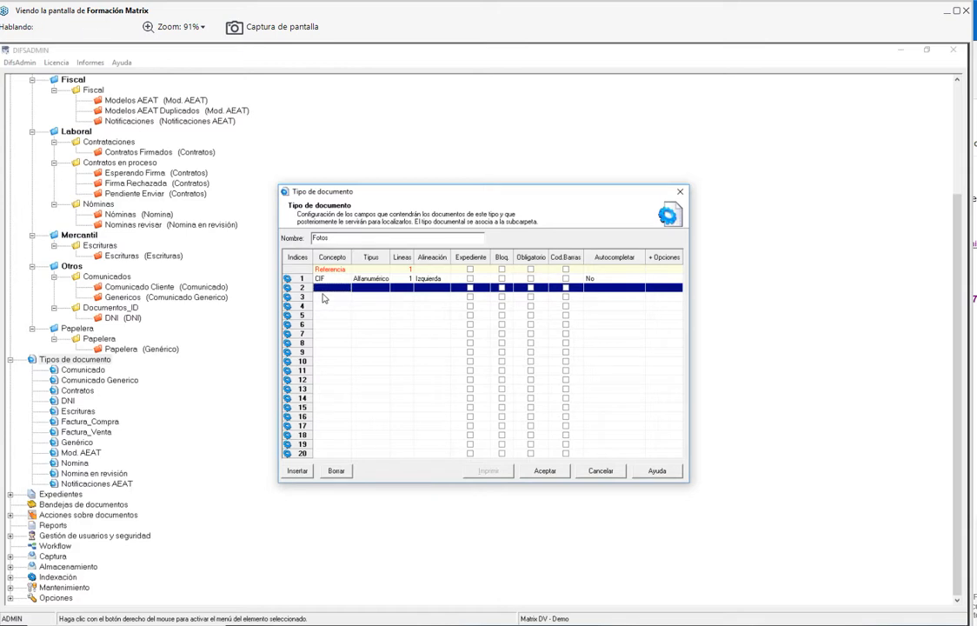
- Add Codigo as the second index concept and Nombre as the third in the Fotos document type
{"action": "type", "text": "Codigo"}
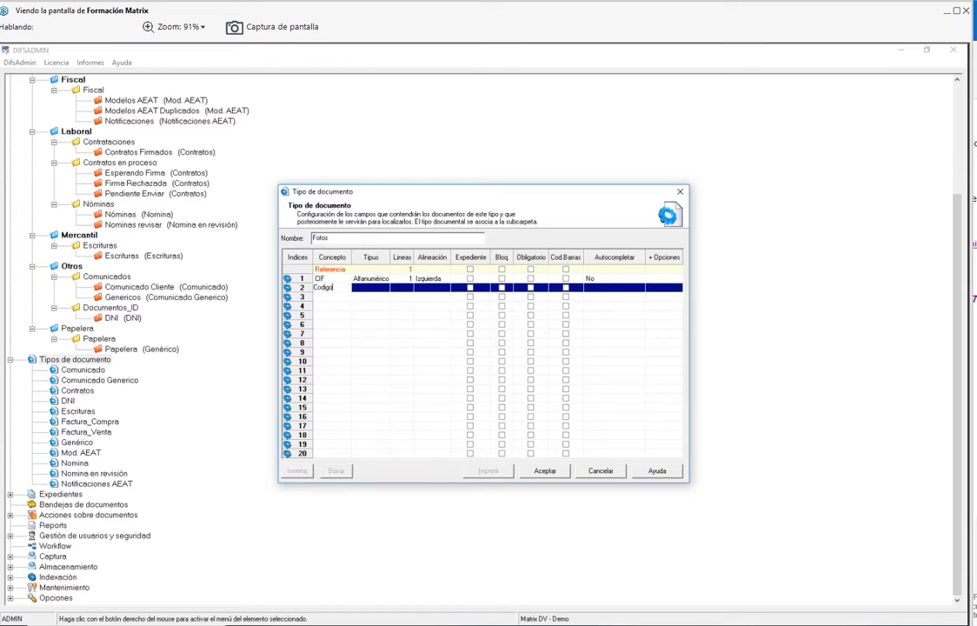
{"action": "key", "text": "Return"}
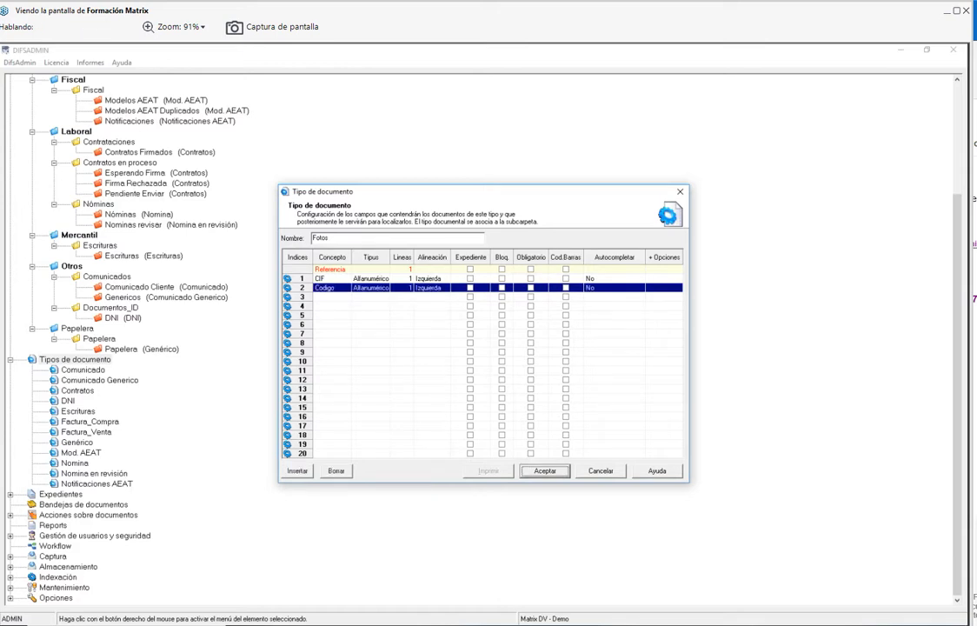
{"action": "left_click", "coordinate": [322, 297]}
{"action": "left_click", "coordinate": [321, 297]}
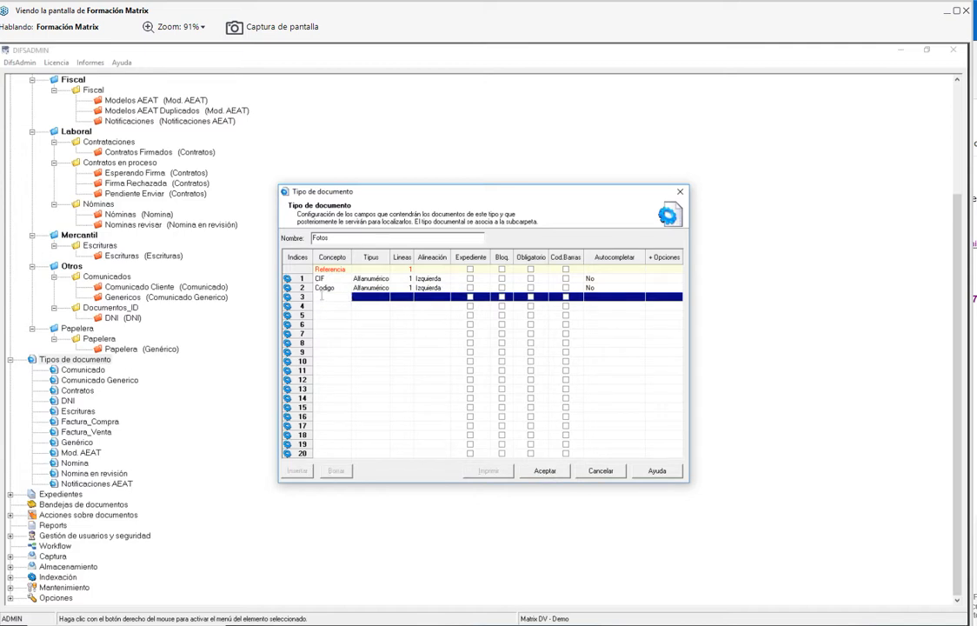
{"action": "type", "text": "Nombre"}
{"action": "left_click", "coordinate": [386, 336]}
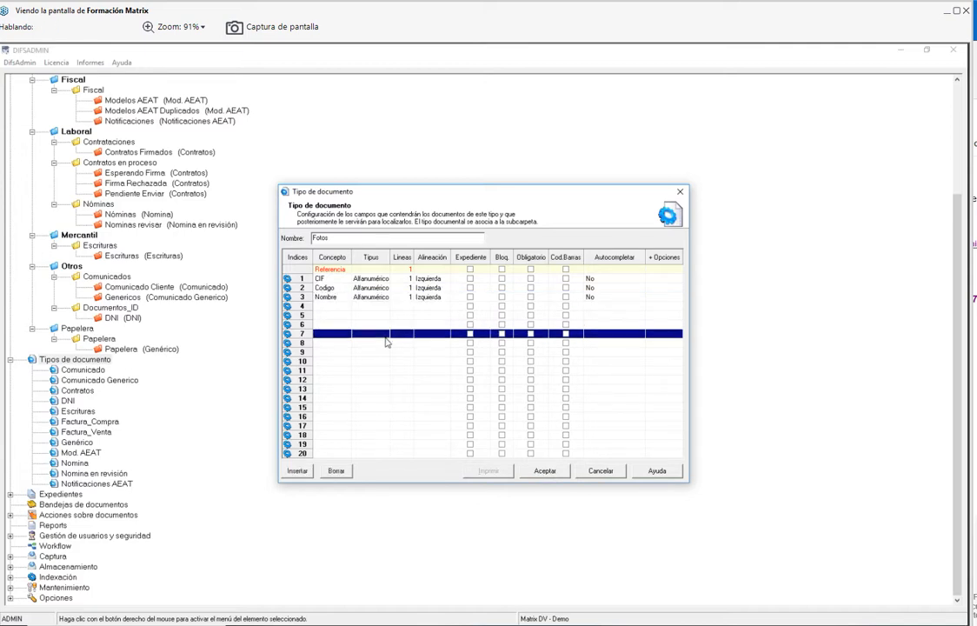
{"action": "left_click", "coordinate": [326, 308]}
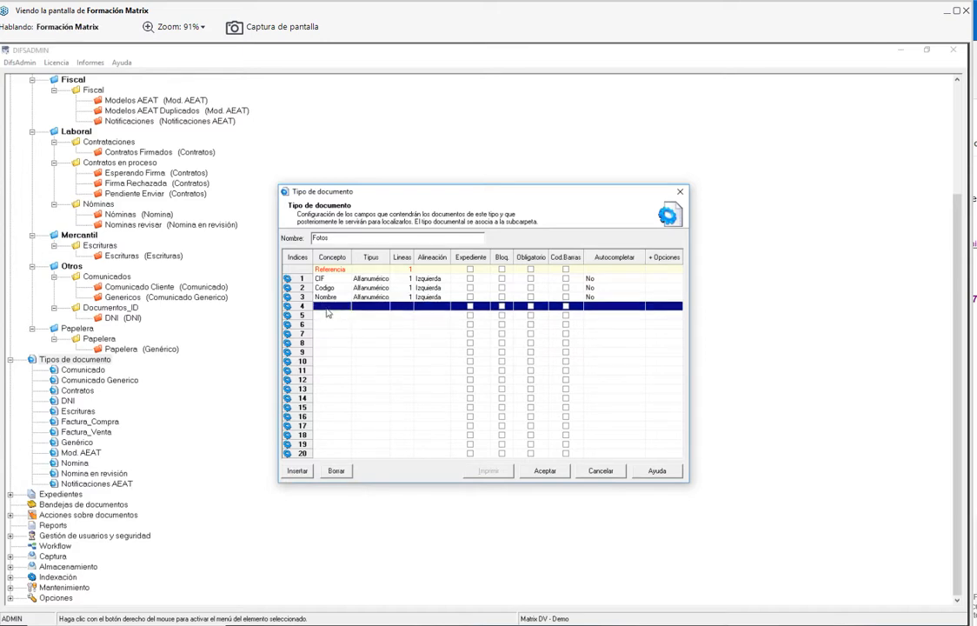
{"action": "left_click", "coordinate": [329, 307]}
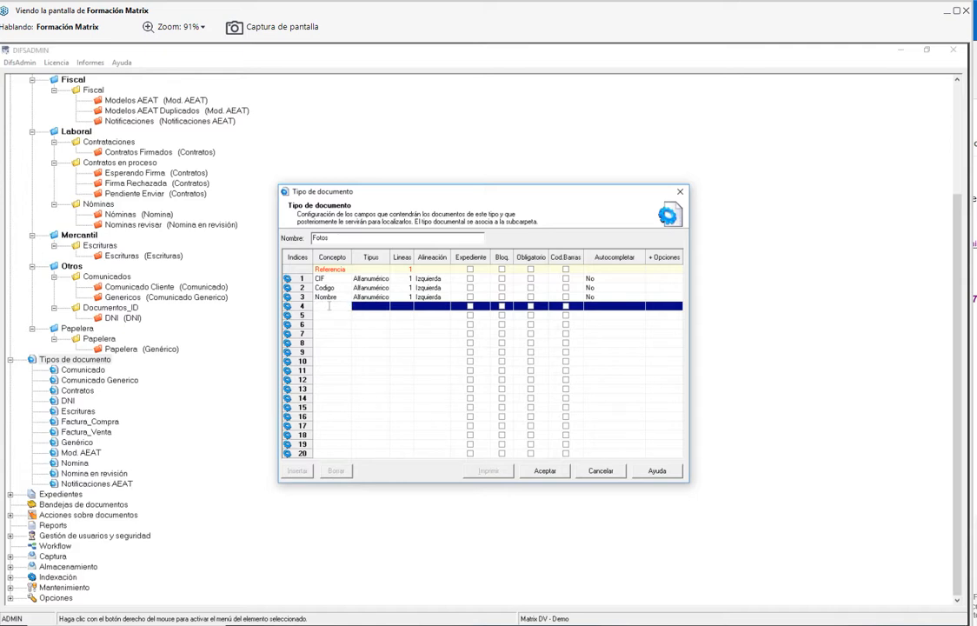
{"action": "type", "text": "kjhgdgmndgd"}
{"action": "key", "text": "BackSpace"}
{"action": "key", "text": "BackSpace"}
{"action": "key", "text": "BackSpace"}
{"action": "key", "text": "BackSpace"}
{"action": "key", "text": "BackSpace"}
{"action": "key", "text": "BackSpace"}
{"action": "key", "text": "BackSpace"}
{"action": "key", "text": "BackSpace"}
{"action": "key", "text": "BackSpace"}
{"action": "key", "text": "BackSpace"}
{"action": "key", "text": "BackSpace"}
{"action": "left_click", "coordinate": [405, 363]}
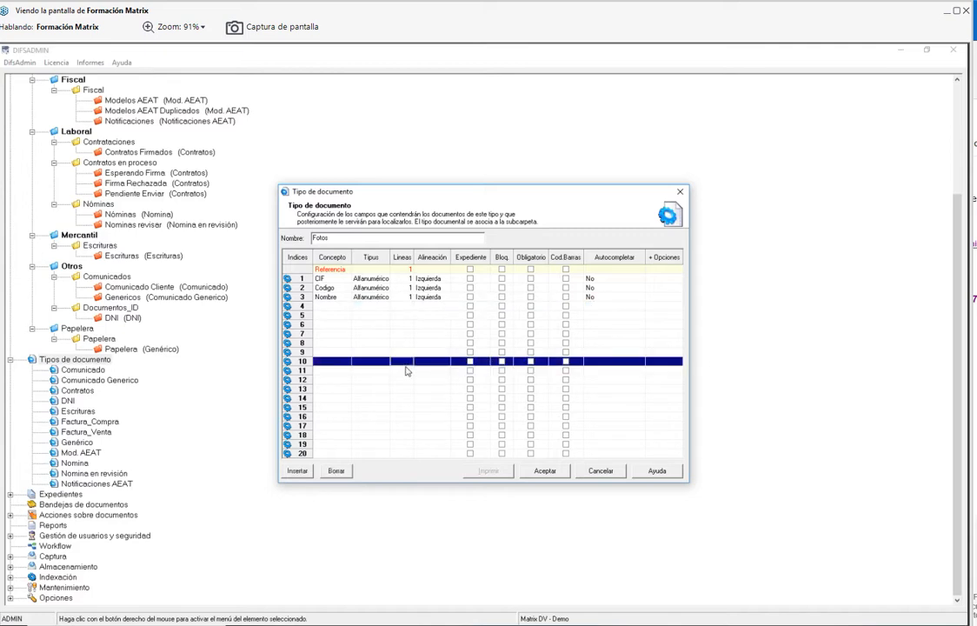
- Save the Fotos document type and check the options available for the Comunicados folder
{"action": "left_click", "coordinate": [547, 471]}
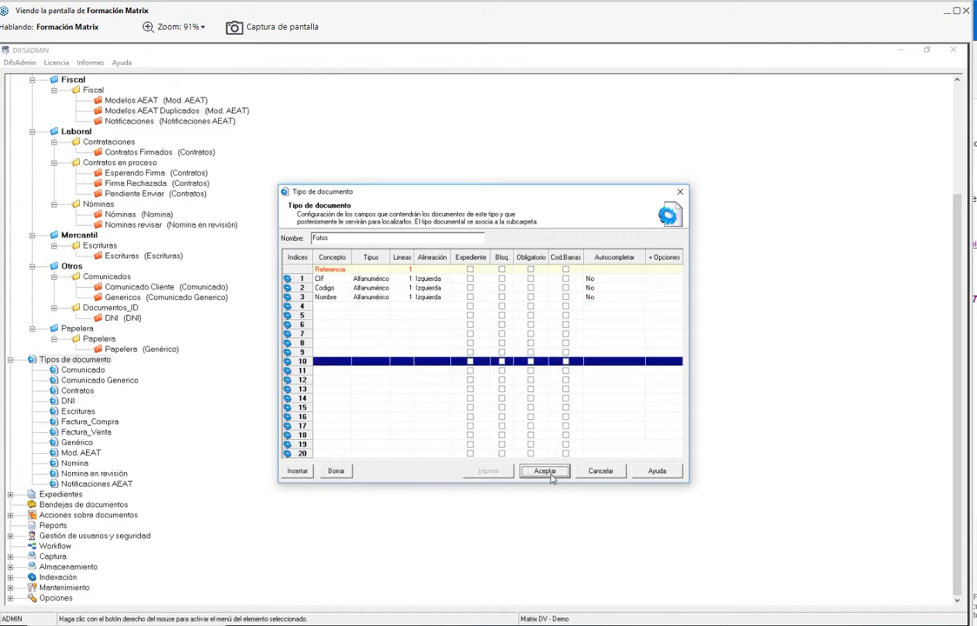
{"action": "left_click", "coordinate": [110, 277]}
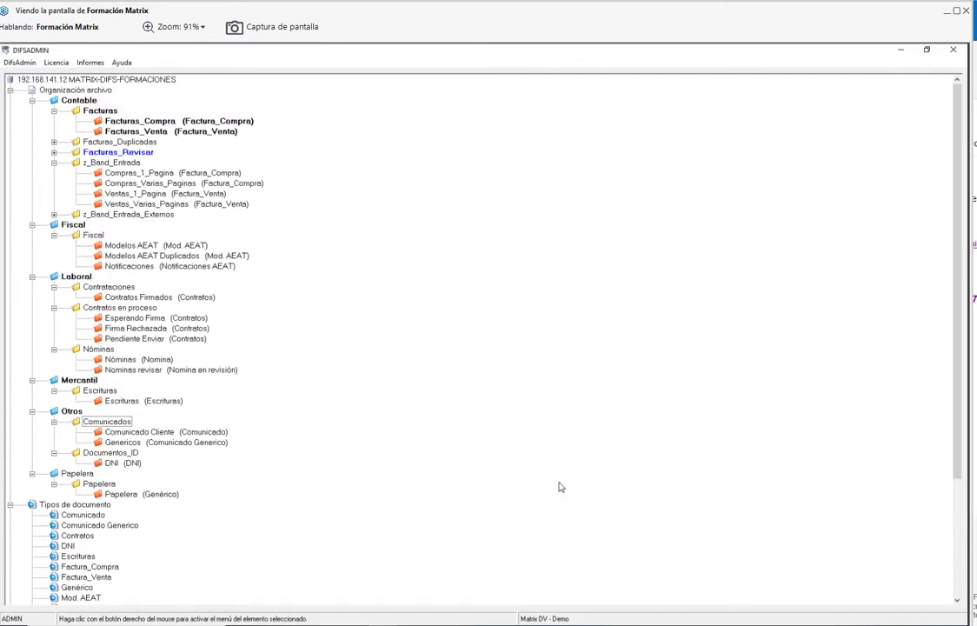
{"action": "right_click", "coordinate": [126, 423]}
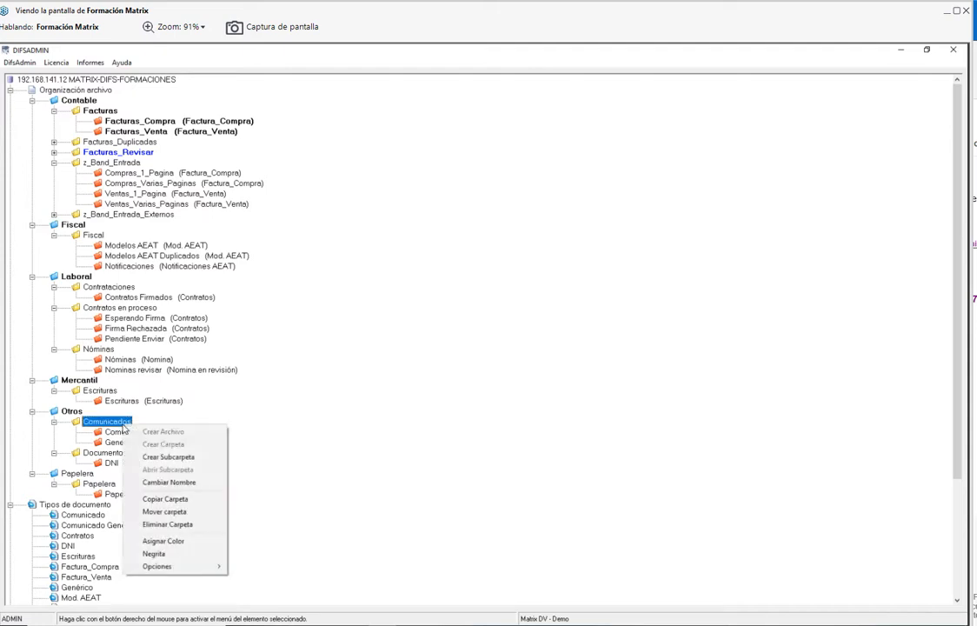
{"action": "left_click", "coordinate": [246, 475]}
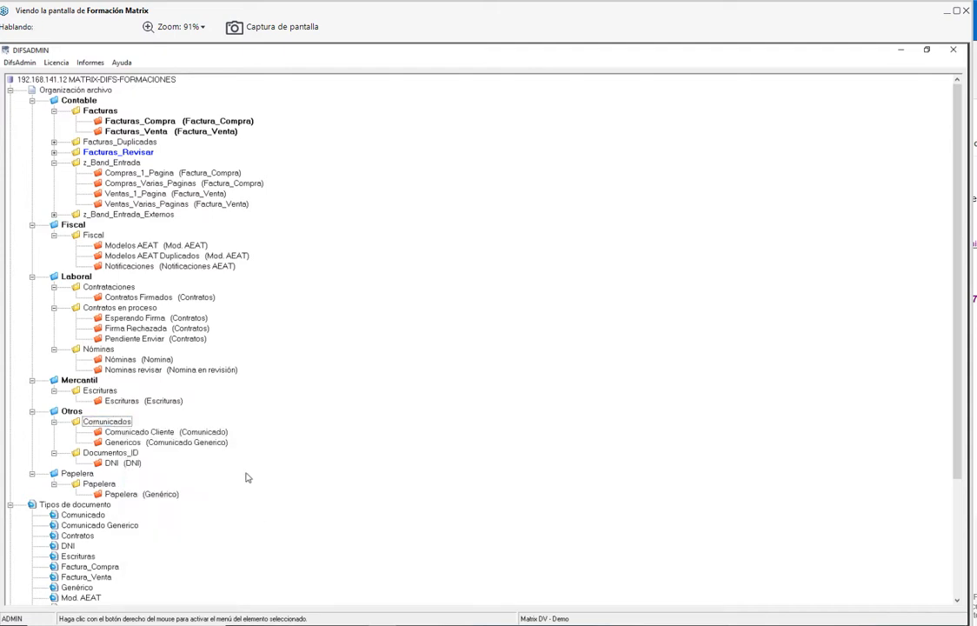
- Create a subfolder named Fotos under Otros > Comunicados and assign it the Fotos document type
{"action": "left_click", "coordinate": [116, 422]}
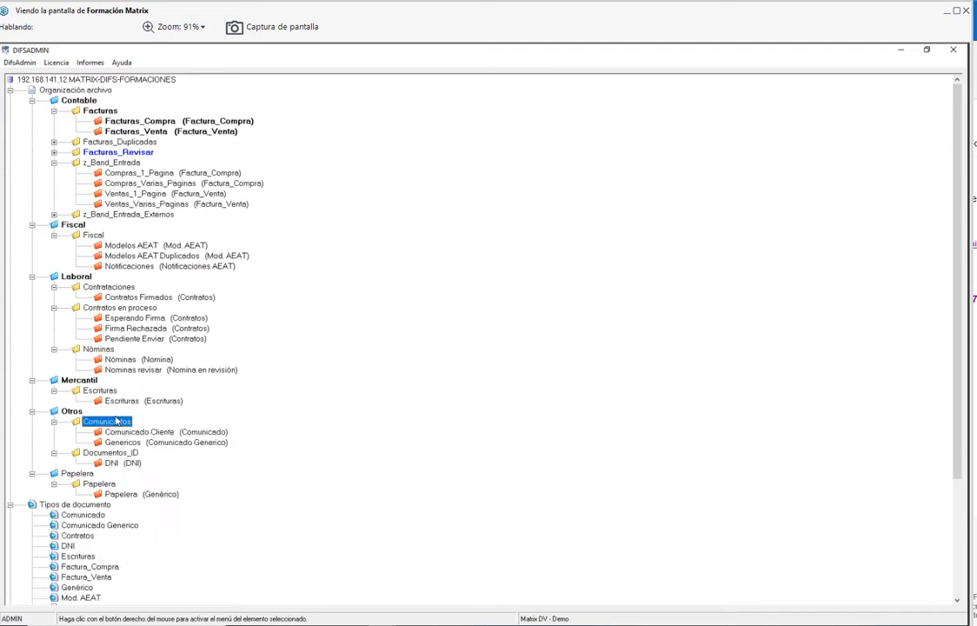
{"action": "right_click", "coordinate": [112, 421]}
{"action": "left_click", "coordinate": [162, 450]}
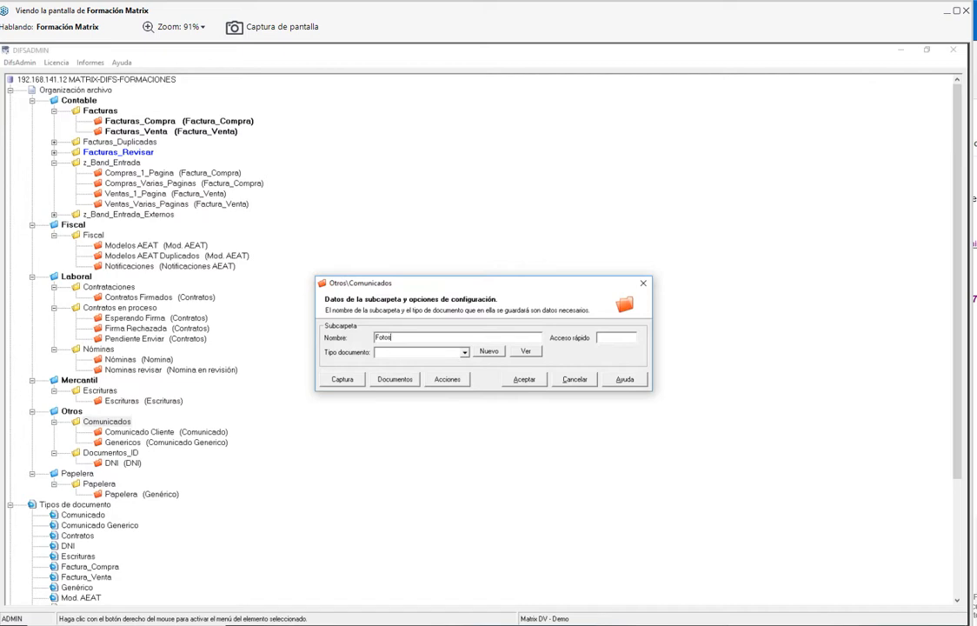
{"action": "type", "text": "Fotos"}
{"action": "left_click", "coordinate": [462, 352]}
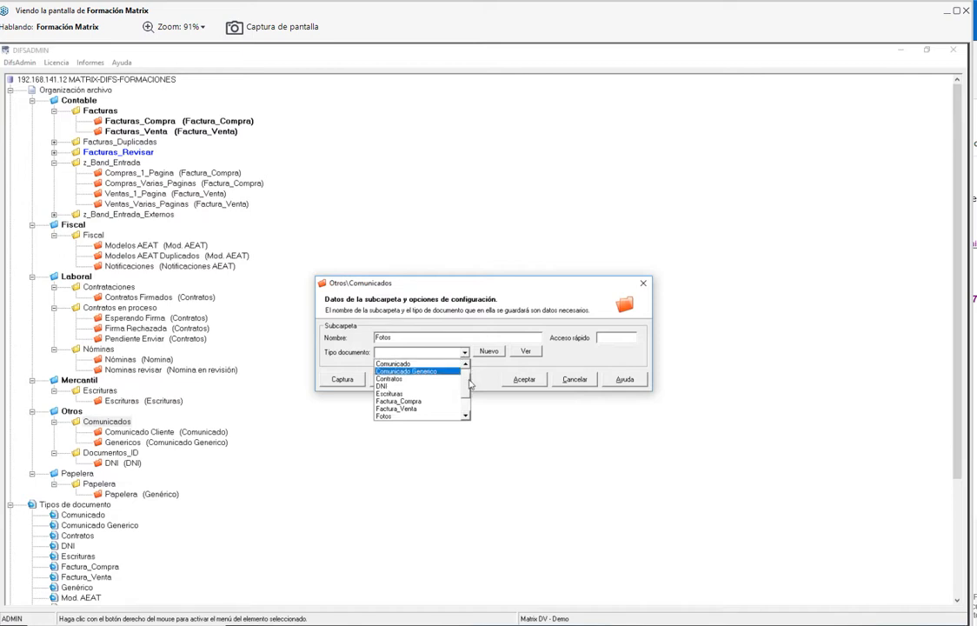
{"action": "scroll", "coordinate": [408, 400], "scroll_direction": "down", "scroll_amount": 1}
{"action": "left_click", "coordinate": [391, 408]}
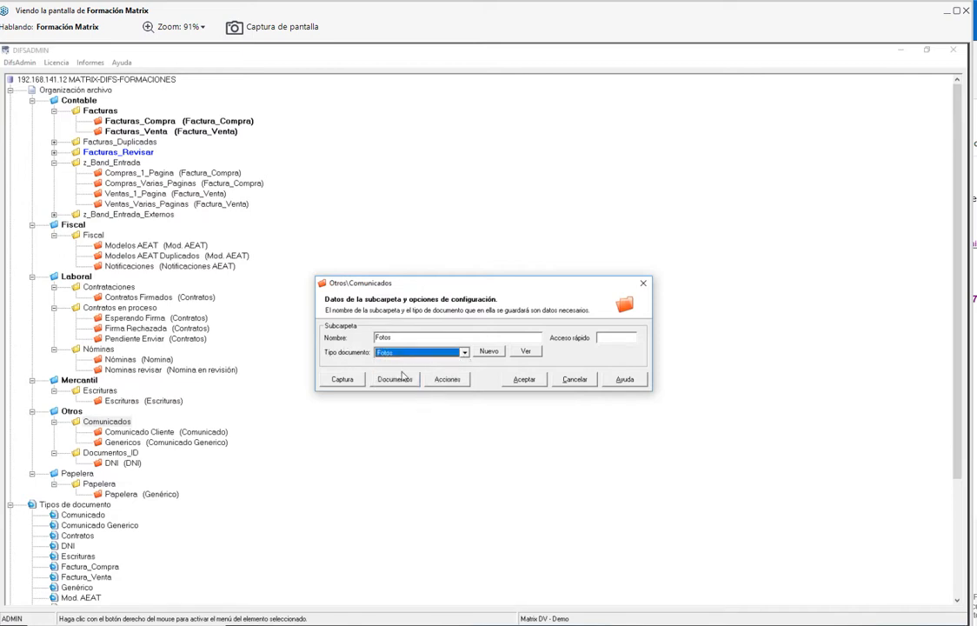
- Set the new subfolder's quick access code to FT, show its capture options and save it
{"action": "left_click", "coordinate": [599, 337]}
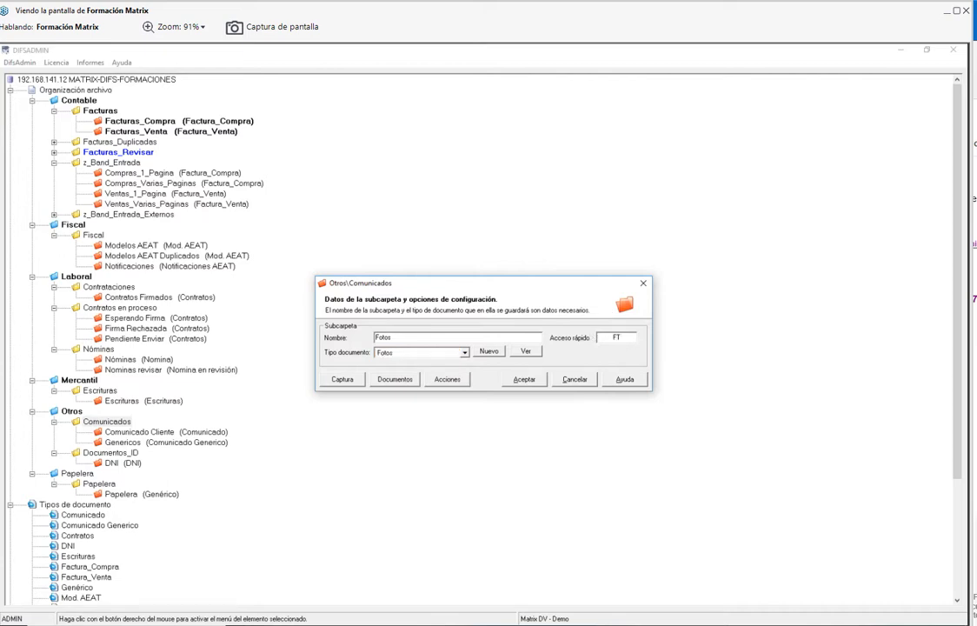
{"action": "left_click", "coordinate": [341, 379]}
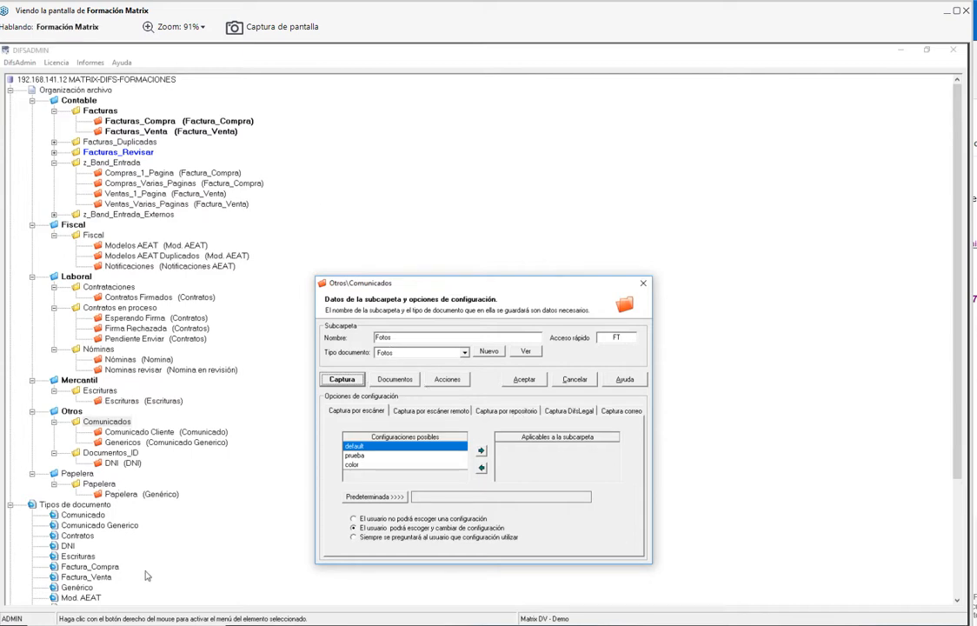
{"action": "left_click", "coordinate": [523, 379]}
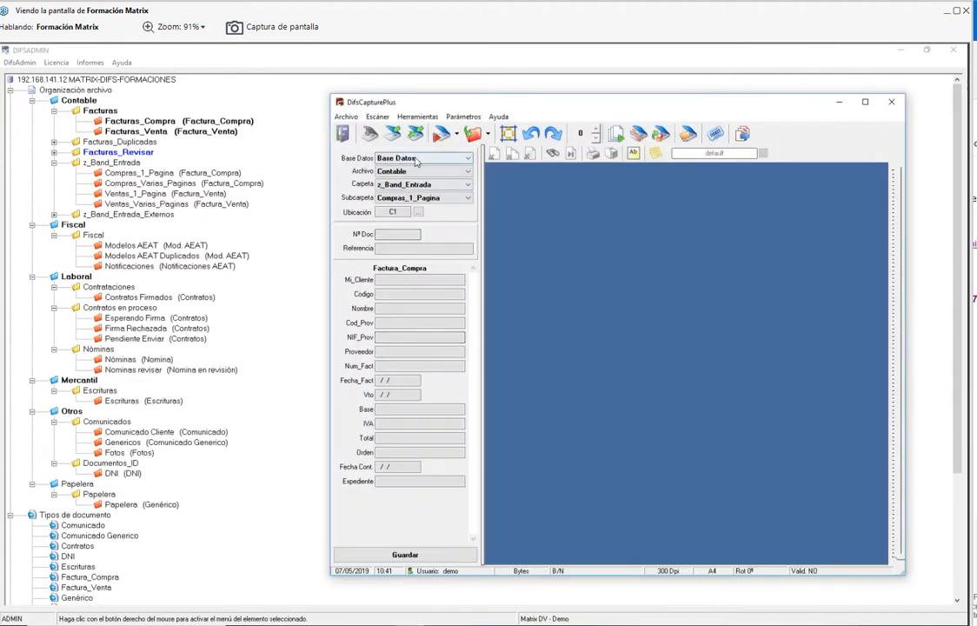
- Switch to DifsCapturePlus, set the location code to FT, and capture and save the potted plant image there
{"action": "left_click", "coordinate": [428, 172]}
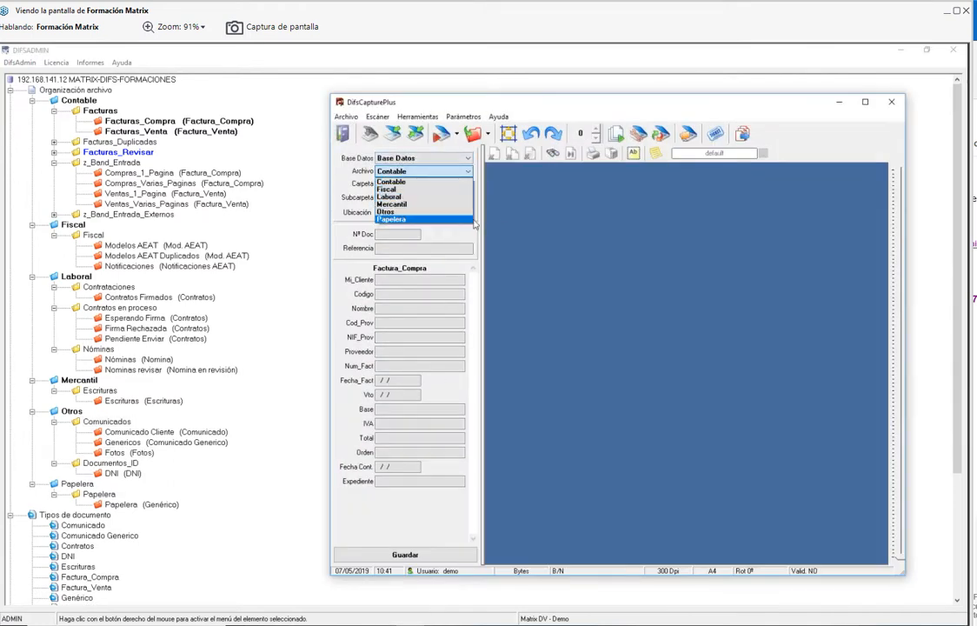
{"action": "left_click", "coordinate": [391, 181]}
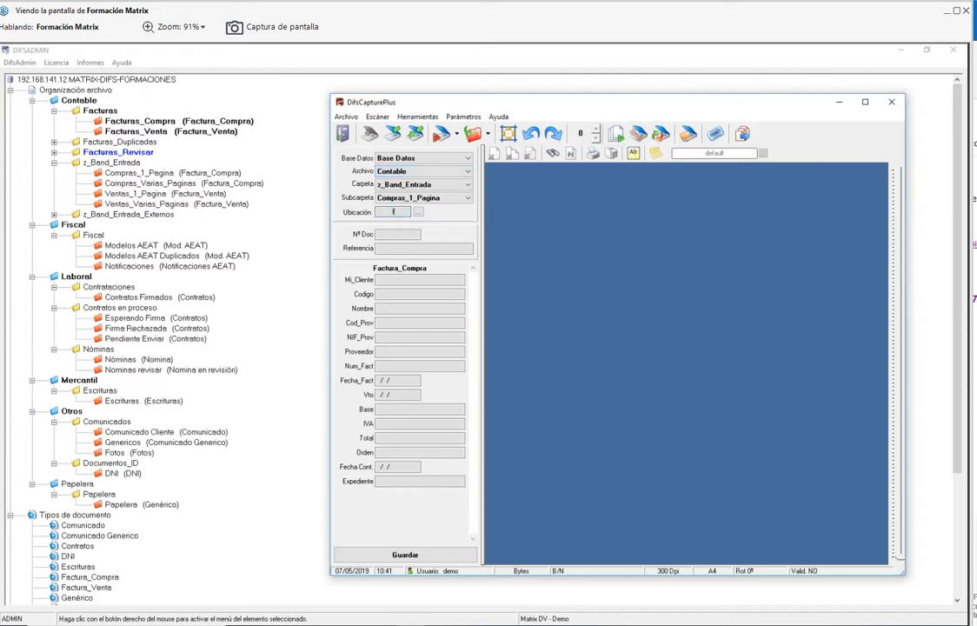
{"action": "type", "text": "ft"}
{"action": "key", "text": "Return"}
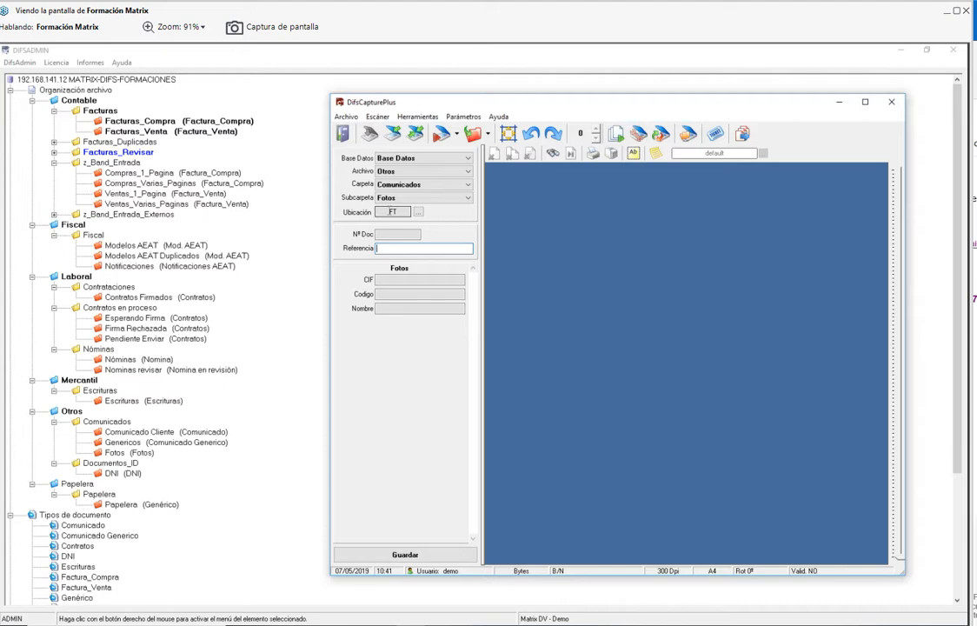
{"action": "left_click", "coordinate": [404, 555]}
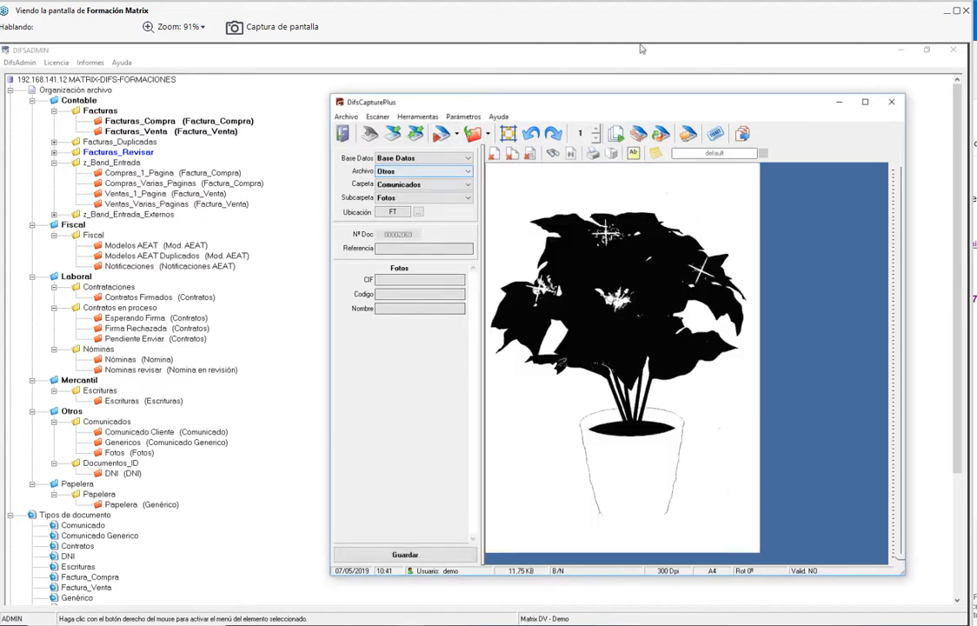
{"action": "left_click", "coordinate": [409, 554]}
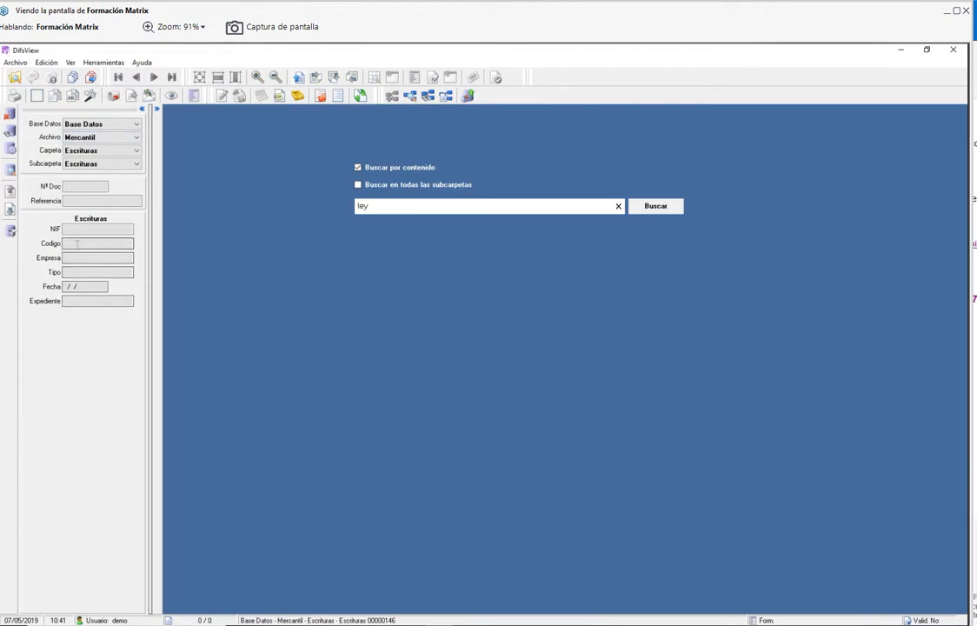
- Switch to DifsView, retrieve the document stored in Otros > Comunicados > Fotos and examine the captured plant image
{"action": "left_click", "coordinate": [109, 139]}
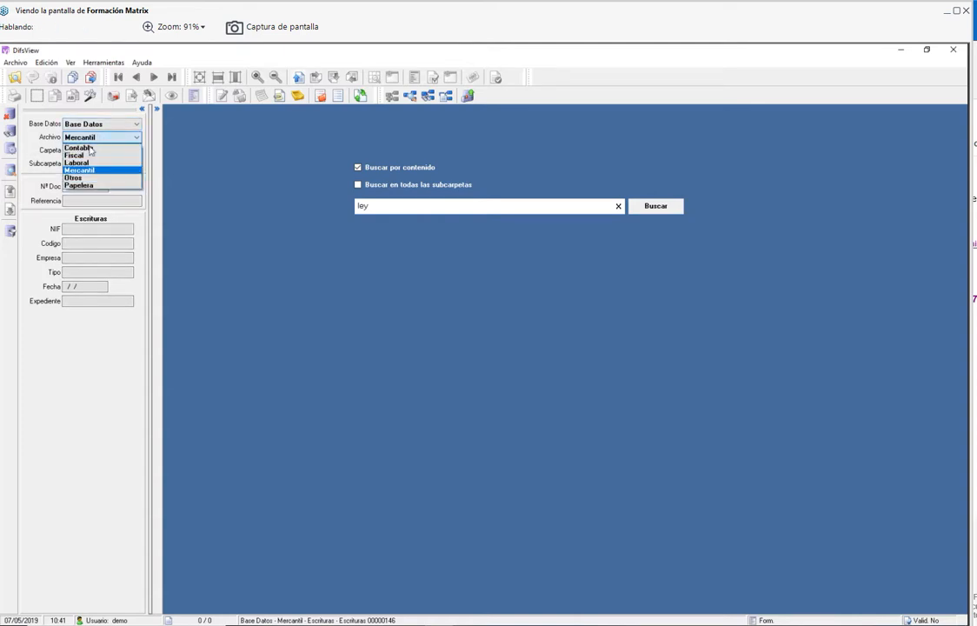
{"action": "left_click", "coordinate": [113, 176]}
{"action": "left_click", "coordinate": [122, 152]}
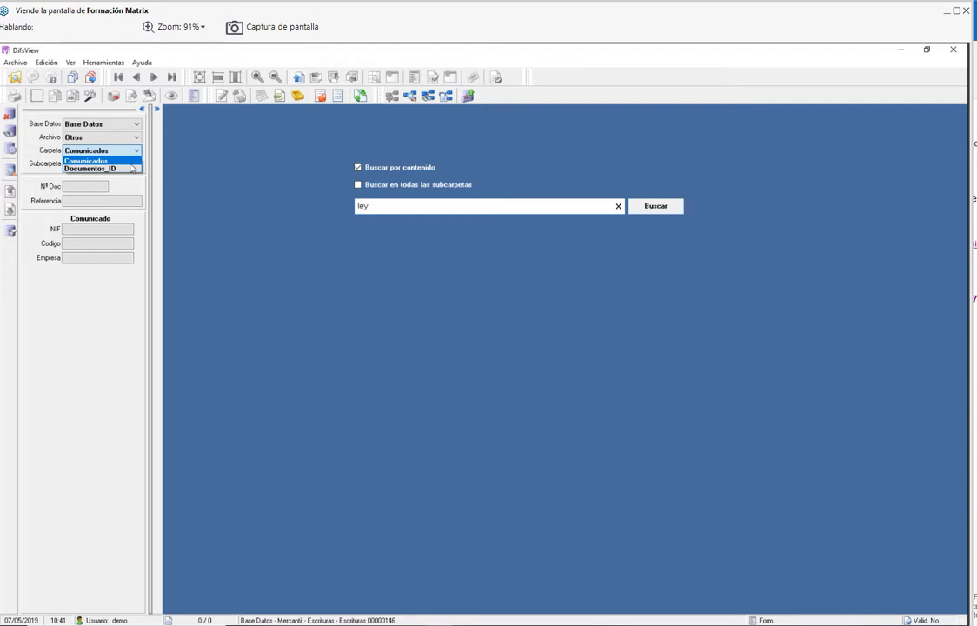
{"action": "left_click", "coordinate": [127, 161]}
{"action": "left_click", "coordinate": [136, 165]}
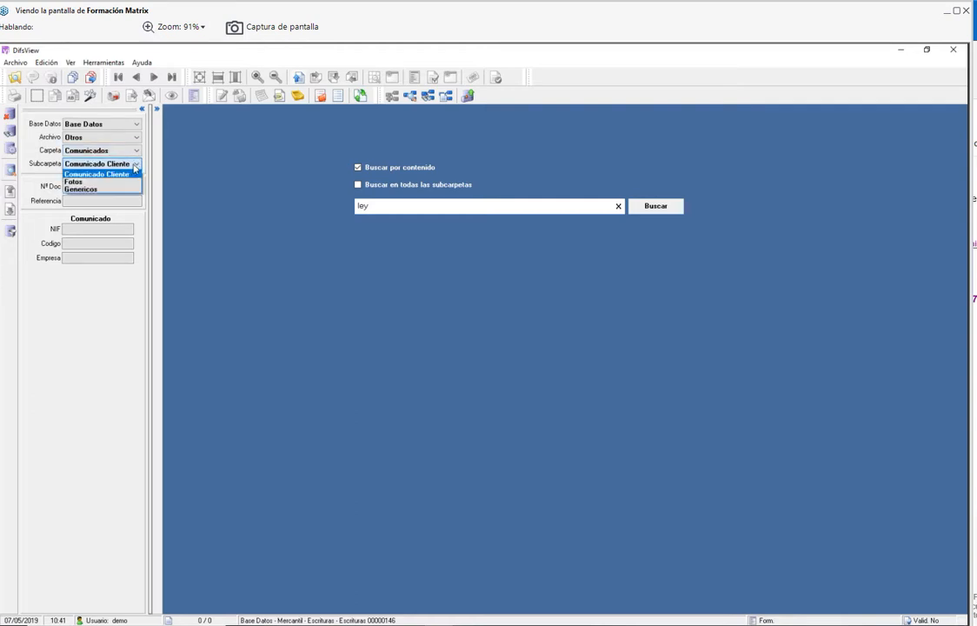
{"action": "left_click", "coordinate": [87, 180]}
{"action": "left_click", "coordinate": [11, 129]}
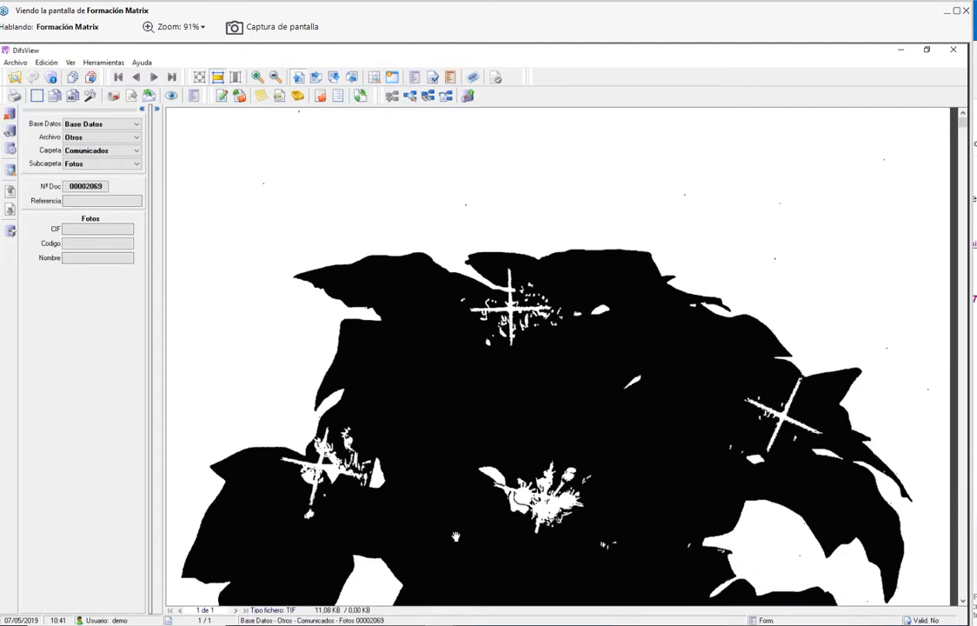
{"action": "scroll", "coordinate": [518, 423], "scroll_direction": "down", "scroll_amount": 10}
{"action": "scroll", "coordinate": [518, 423], "scroll_direction": "up", "scroll_amount": 7}
{"action": "scroll", "coordinate": [519, 423], "scroll_direction": "down", "scroll_amount": 6}
{"action": "scroll", "coordinate": [519, 423], "scroll_direction": "up", "scroll_amount": 8}
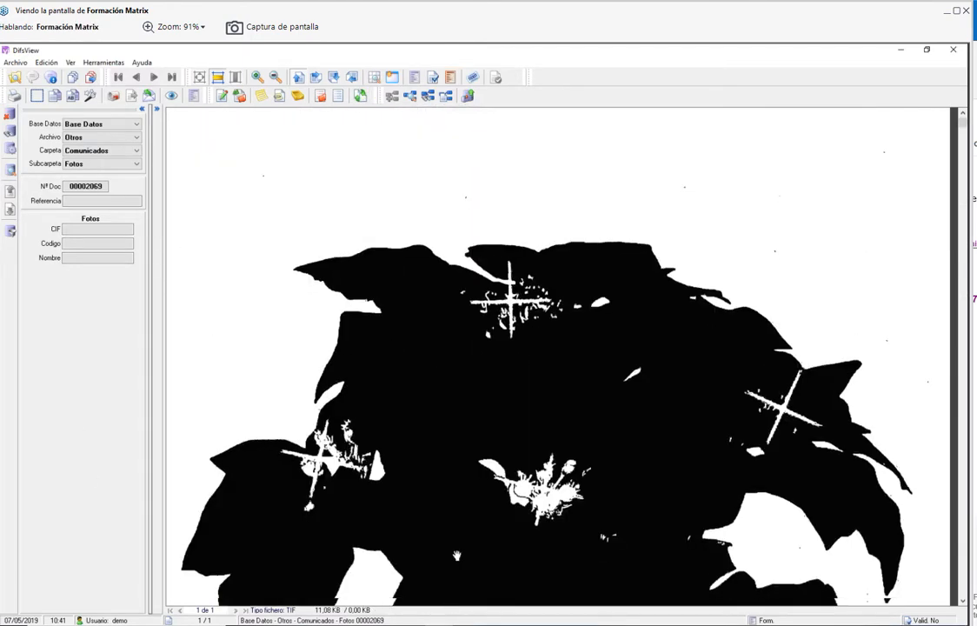
{"action": "scroll", "coordinate": [518, 424], "scroll_direction": "down", "scroll_amount": 10}
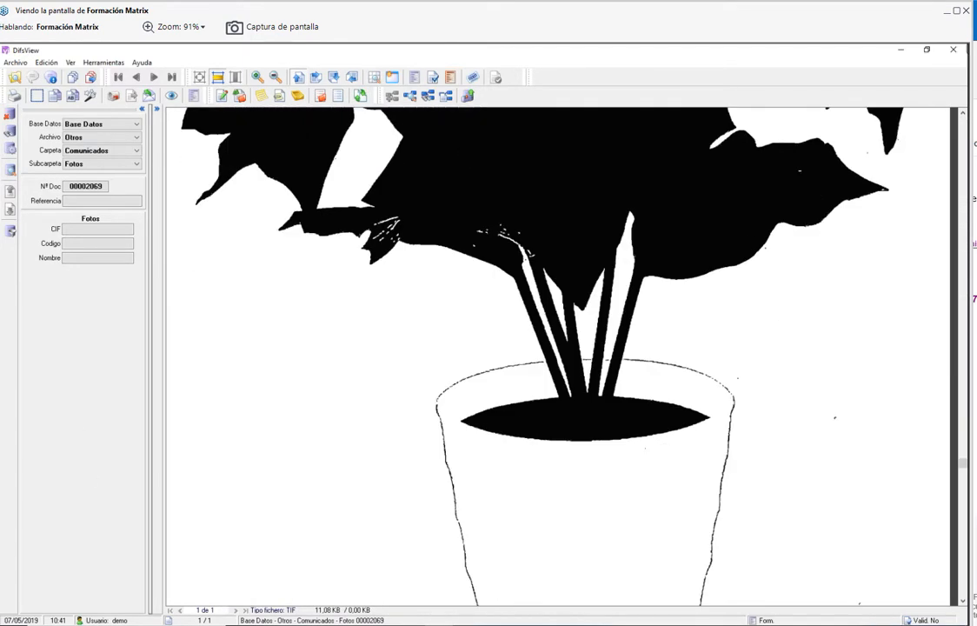
- Minimize the DifsView, DifsCapturePlus and pending-validation windows and restore DIFSADMIN to a smaller window over the desktop
{"action": "left_click", "coordinate": [902, 49]}
{"action": "left_click", "coordinate": [838, 101]}
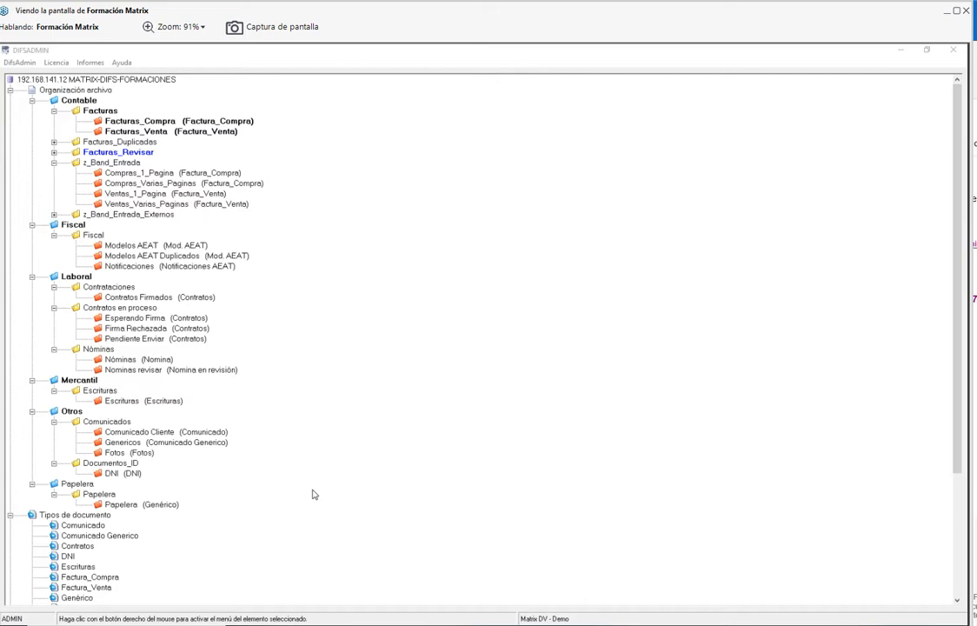
{"action": "left_click", "coordinate": [678, 75]}
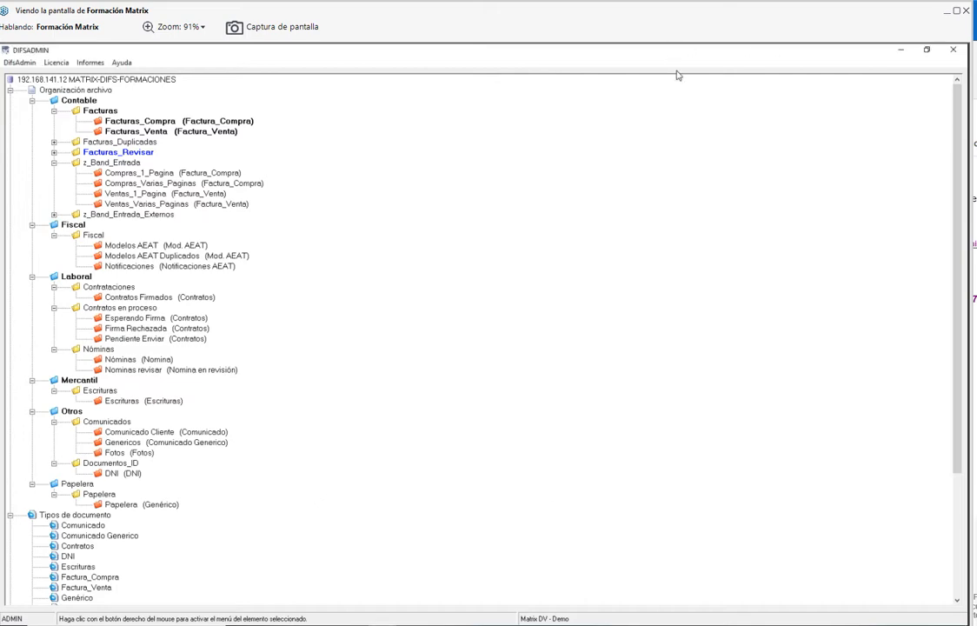
{"action": "left_click_drag", "start_coordinate": [678, 76], "coordinate": [497, 104]}
{"action": "left_click", "coordinate": [924, 308]}
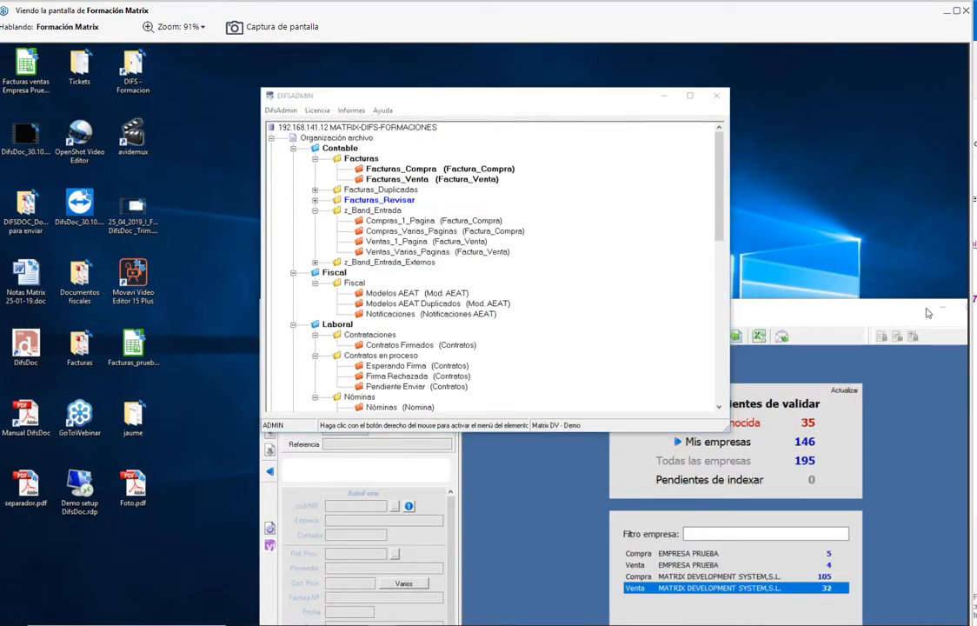
{"action": "left_click", "coordinate": [940, 308]}
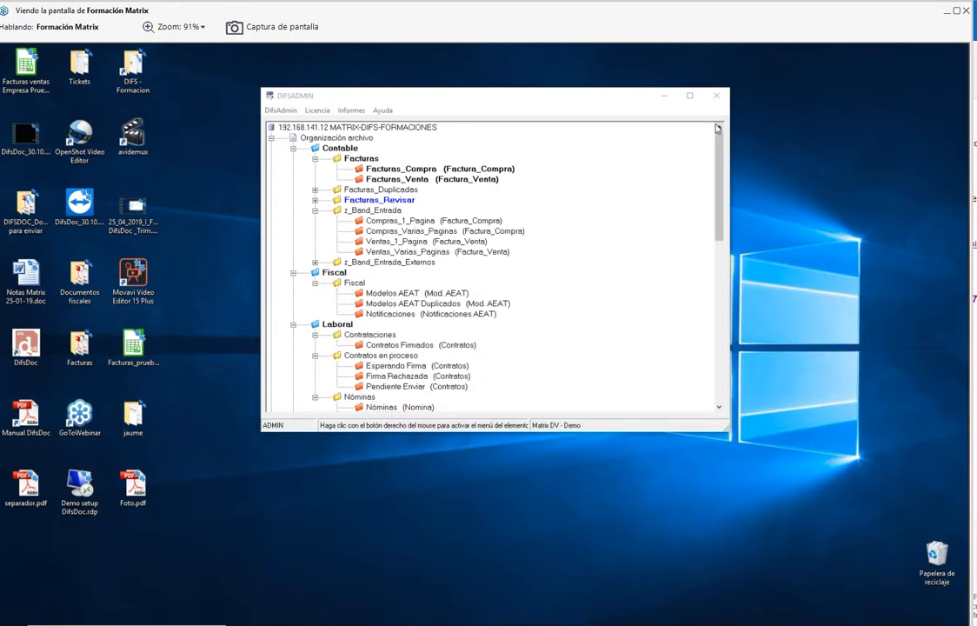
- Open DIFS-FORMACION-ENTRADA-DOCS from the desktop's DIFS - Formacion folder and create a folder named Fotos in it
{"action": "double_click", "coordinate": [148, 75]}
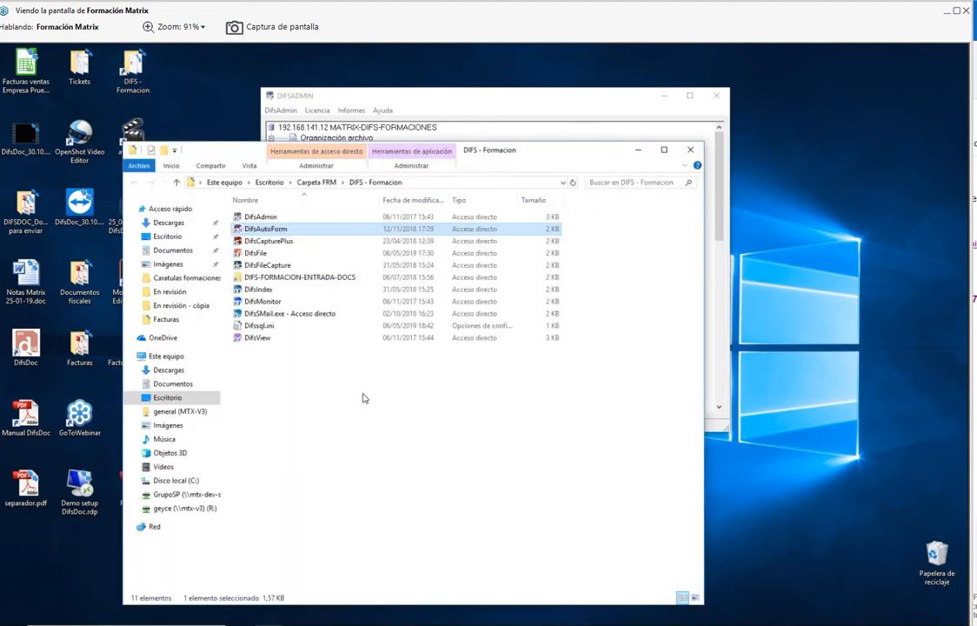
{"action": "left_click", "coordinate": [328, 278]}
{"action": "double_click", "coordinate": [329, 278]}
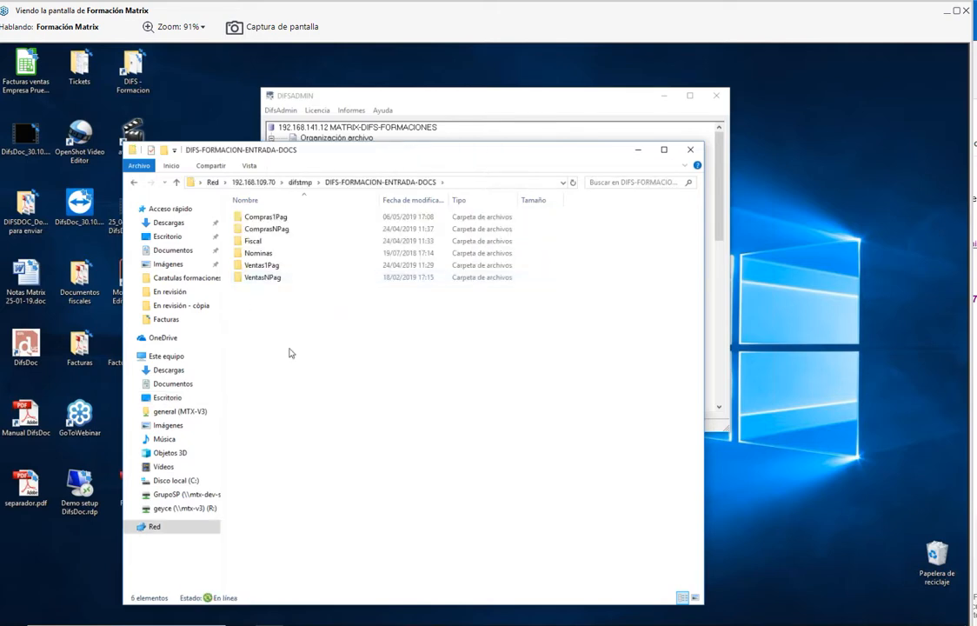
{"action": "right_click", "coordinate": [271, 305]}
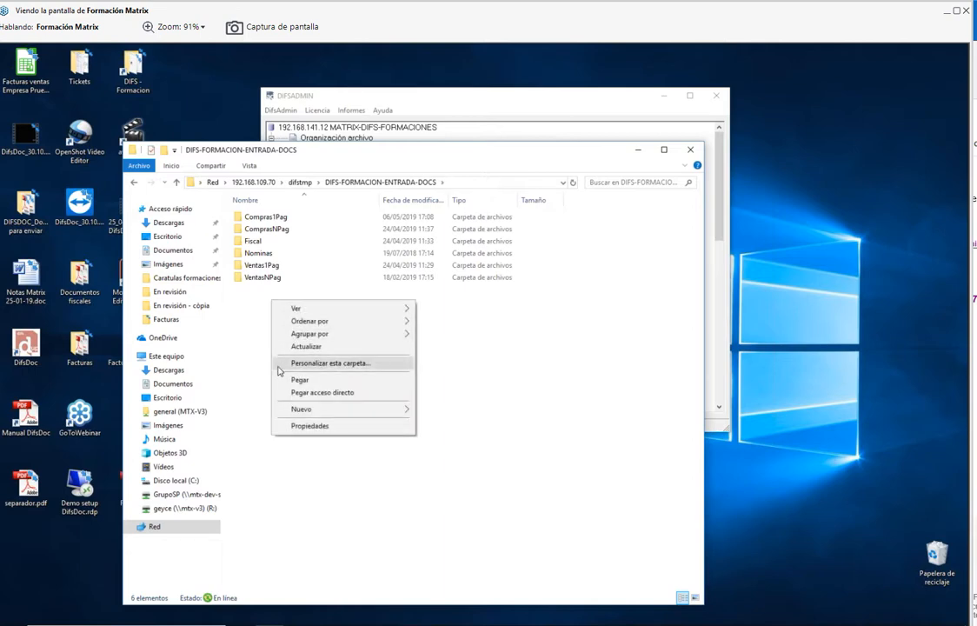
{"action": "mouse_move", "coordinate": [309, 410]}
{"action": "left_click", "coordinate": [445, 411]}
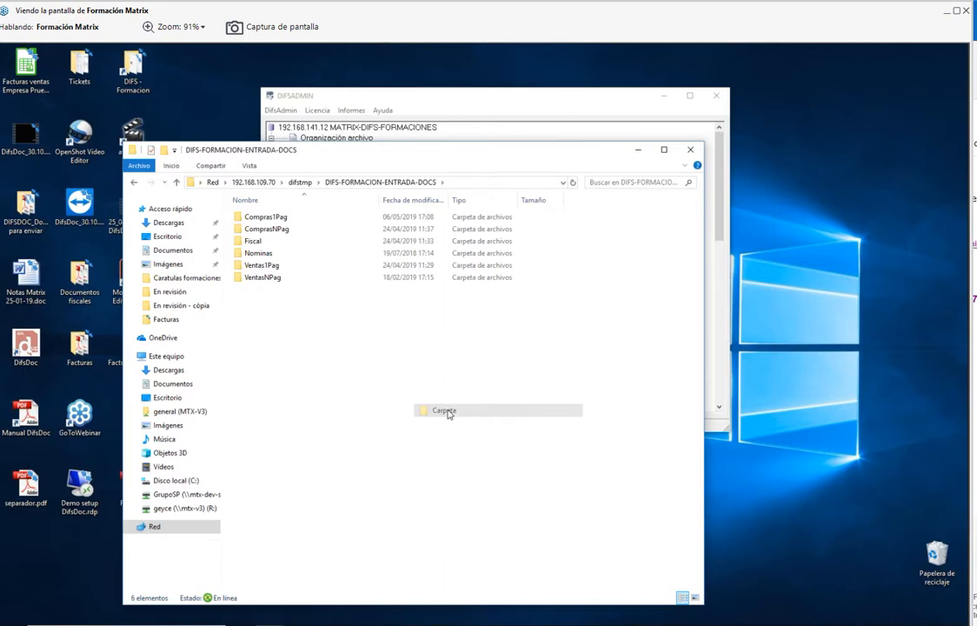
{"action": "type", "text": "Fotos"}
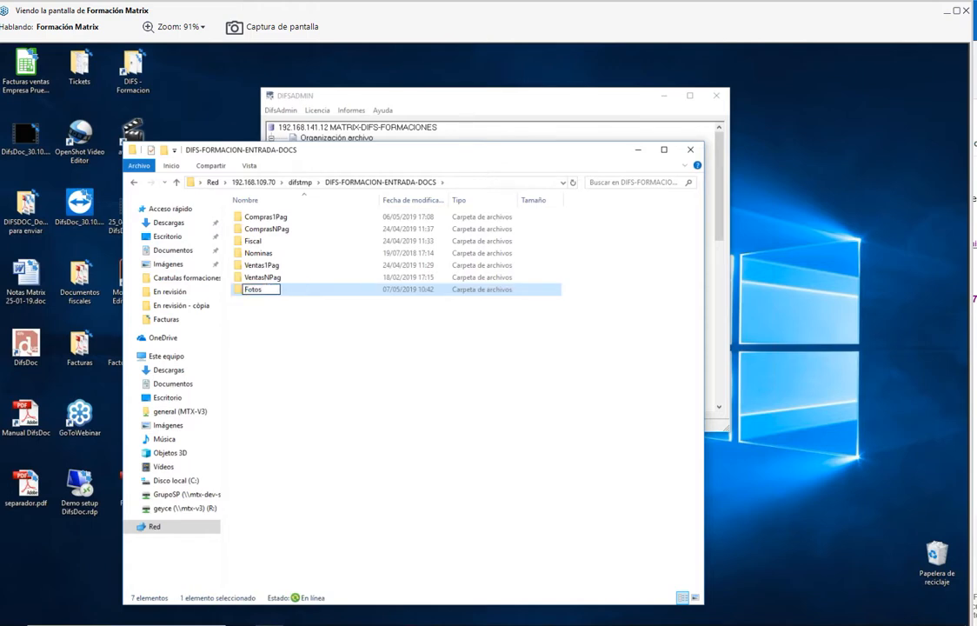
{"action": "key", "text": "Return"}
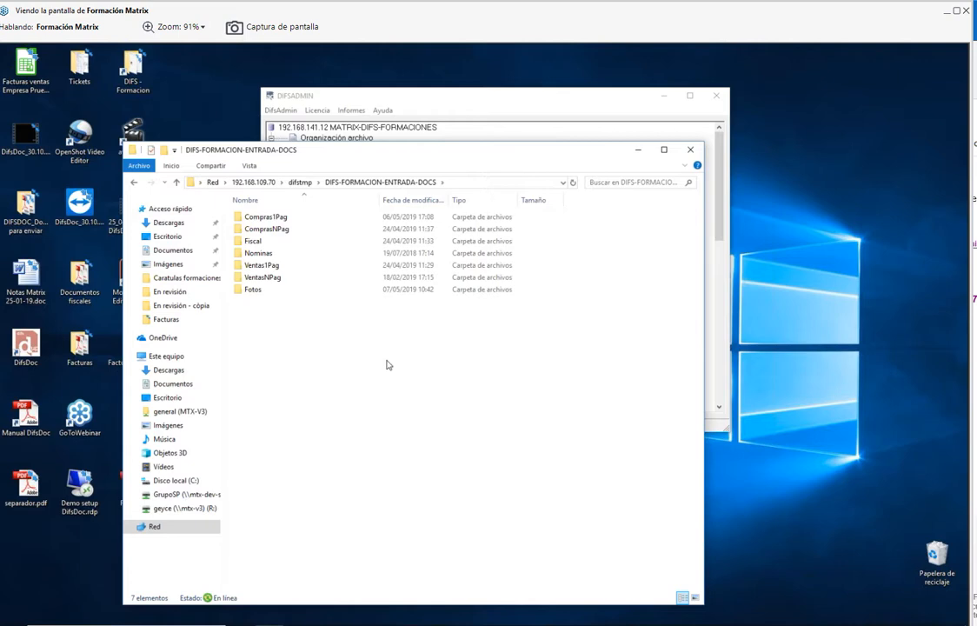
- Open the new Fotos folder and select its full network path for copying
{"action": "double_click", "coordinate": [336, 290]}
{"action": "left_click", "coordinate": [497, 182]}
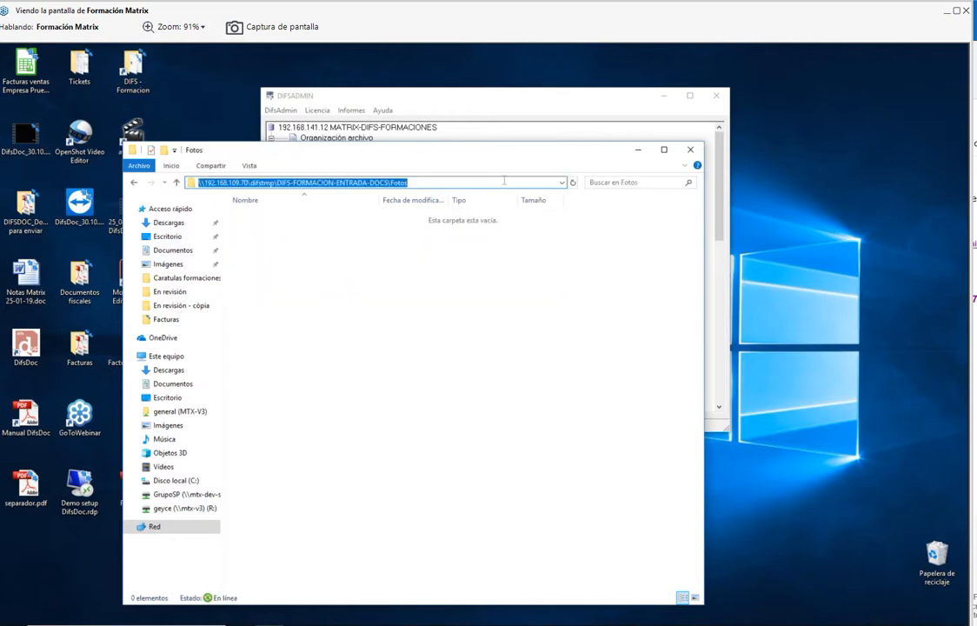
{"action": "left_click_drag", "start_coordinate": [409, 182], "coordinate": [186, 184]}
- In DIFSADMIN, open the repository capture options of the Fotos subfolder under Otros > Comunicados
{"action": "left_click", "coordinate": [614, 114]}
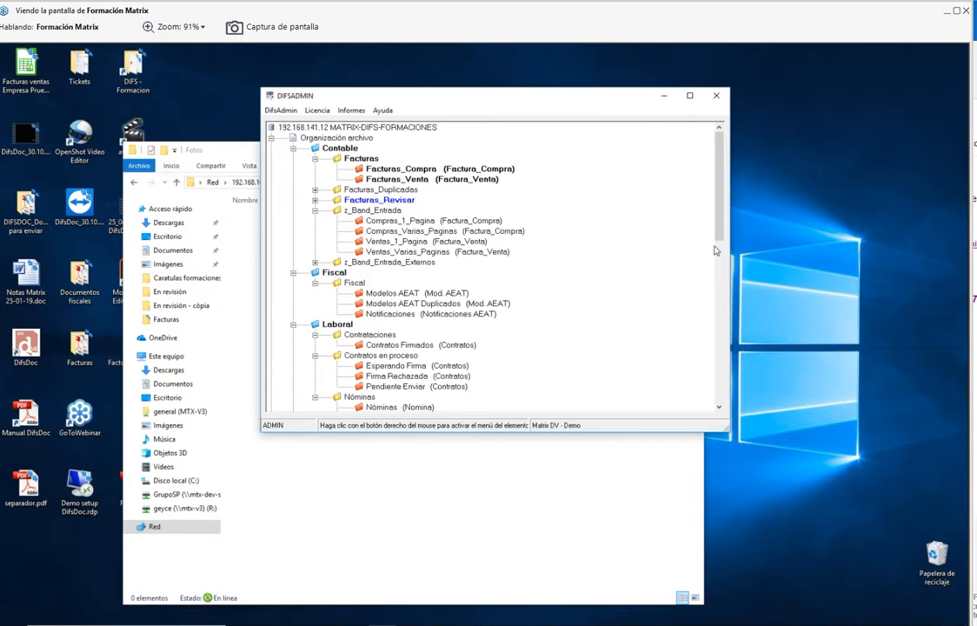
{"action": "left_click_drag", "start_coordinate": [718, 231], "coordinate": [718, 292]}
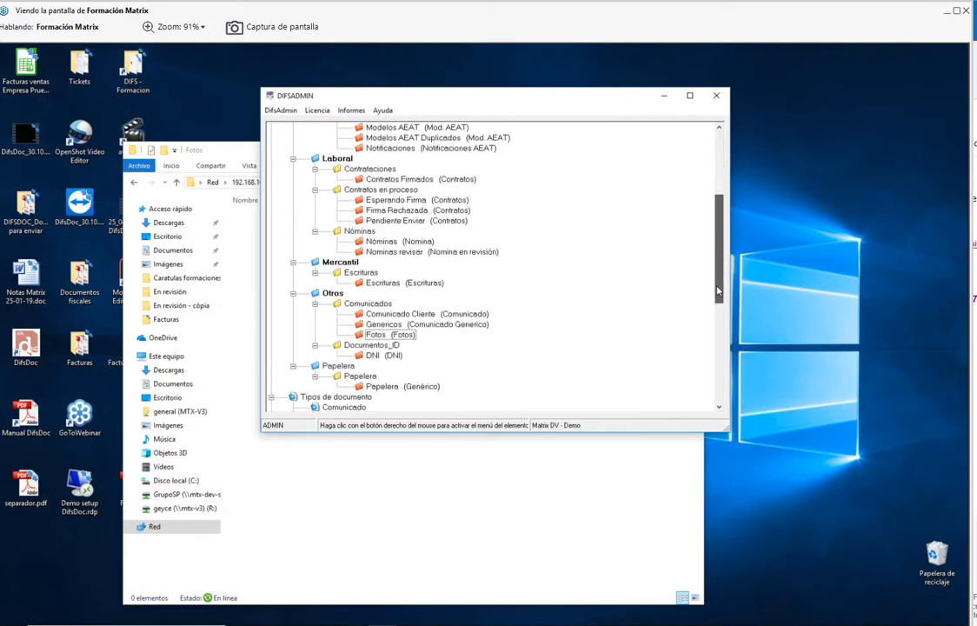
{"action": "double_click", "coordinate": [383, 333]}
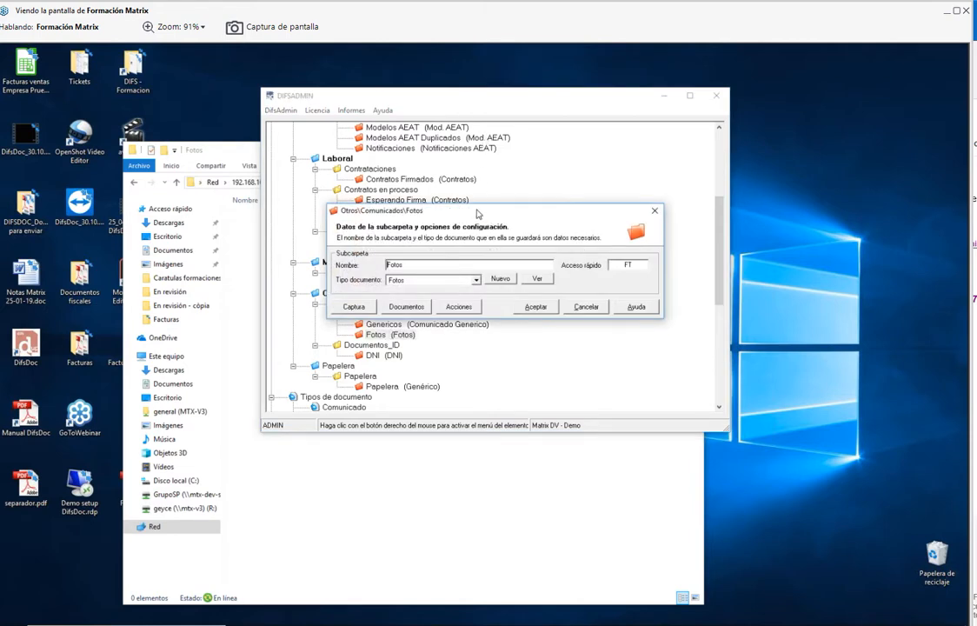
{"action": "left_click_drag", "start_coordinate": [477, 211], "coordinate": [480, 119]}
{"action": "left_click", "coordinate": [356, 214]}
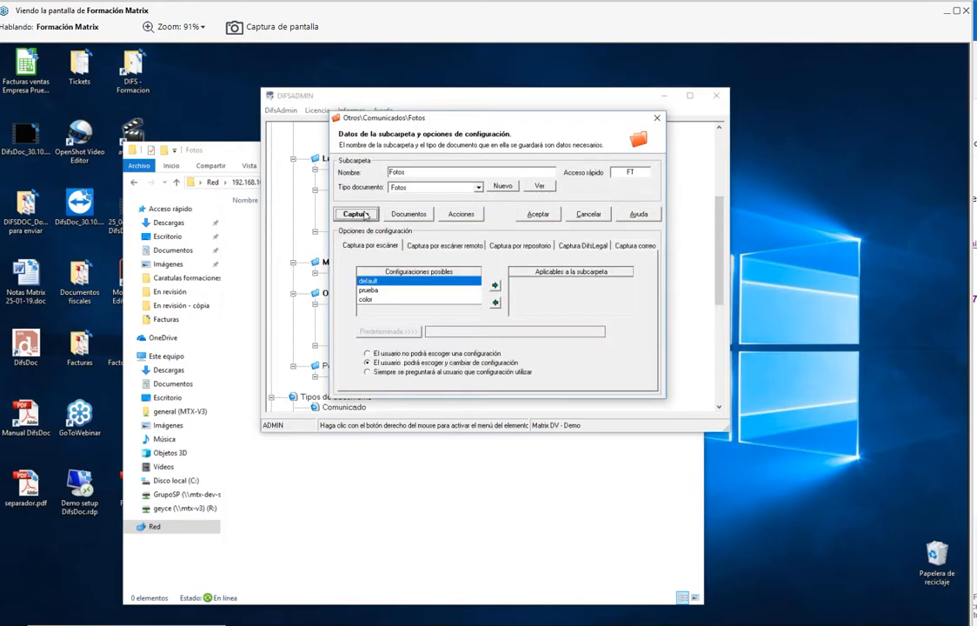
{"action": "left_click", "coordinate": [537, 247]}
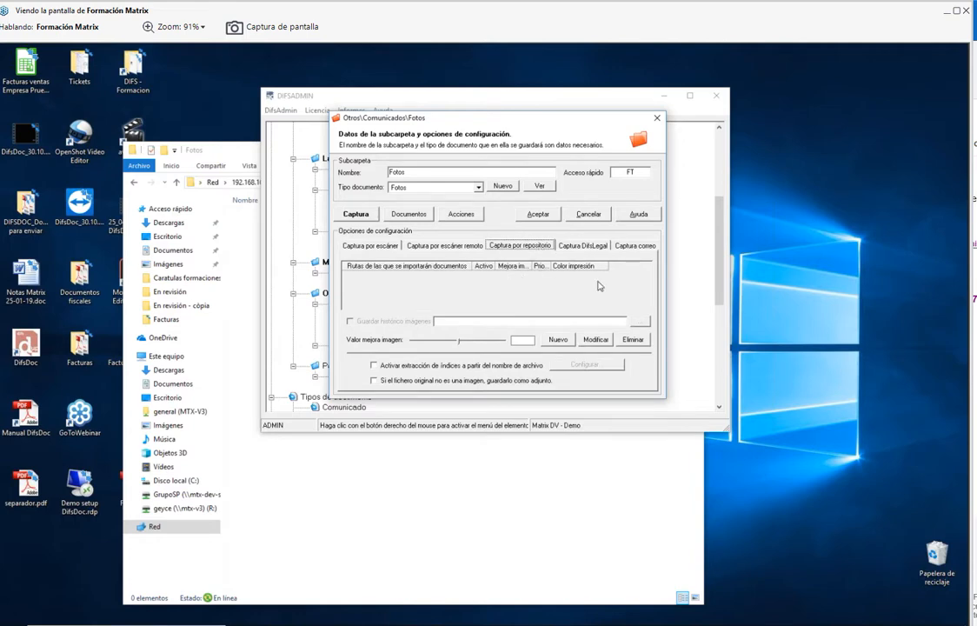
- Add \\192.168.109.70\difstmp\DIFS-FORMACION-ENTRADA-DOCS\Fotos as a new import path for the Fotos subfolder and check it against the open network folder
{"action": "left_click", "coordinate": [557, 339]}
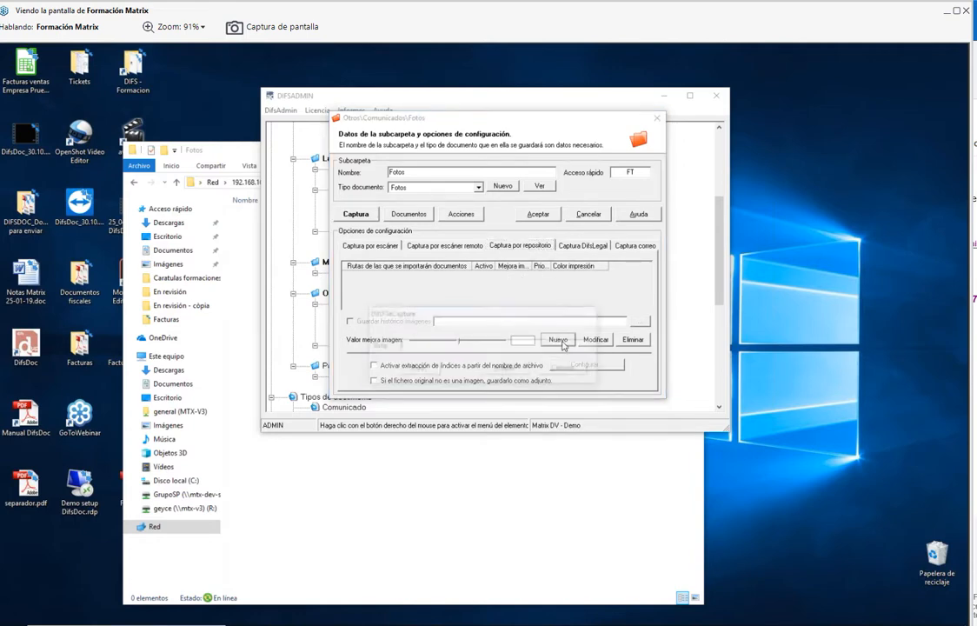
{"action": "key", "text": "ctrl+v"}
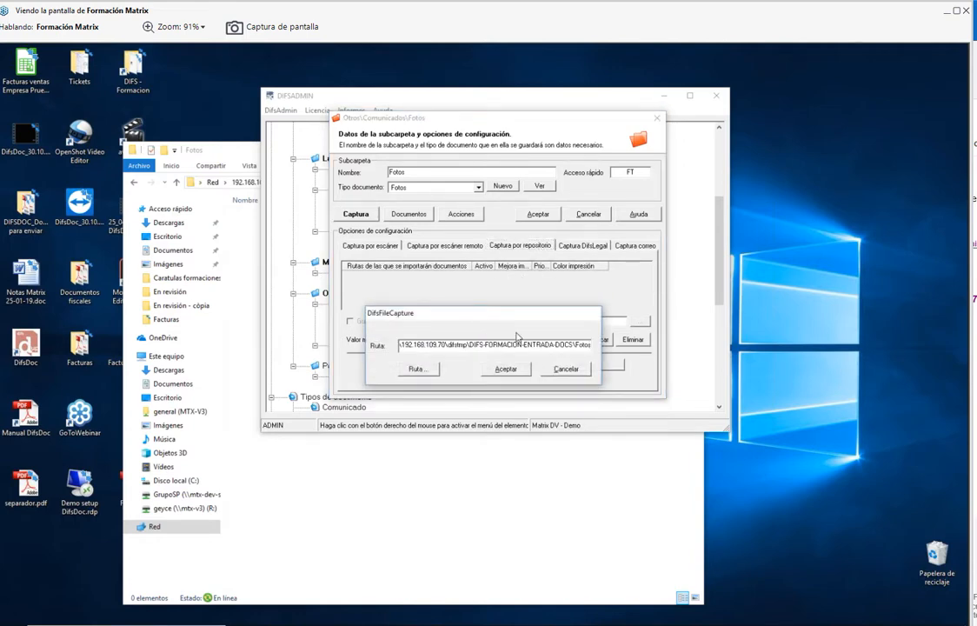
{"action": "left_click_drag", "start_coordinate": [589, 344], "coordinate": [537, 345]}
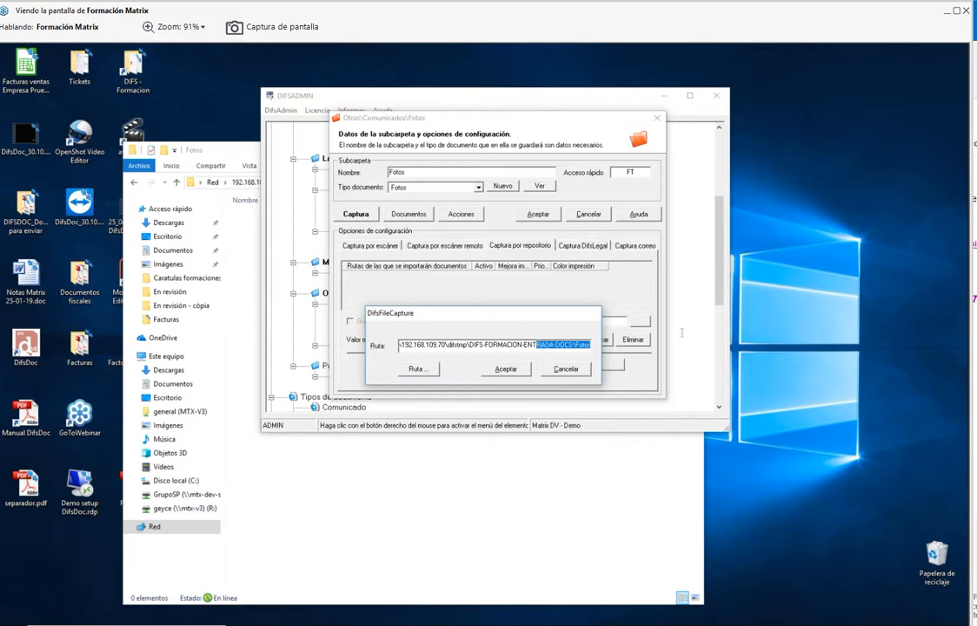
{"action": "left_click", "coordinate": [505, 369]}
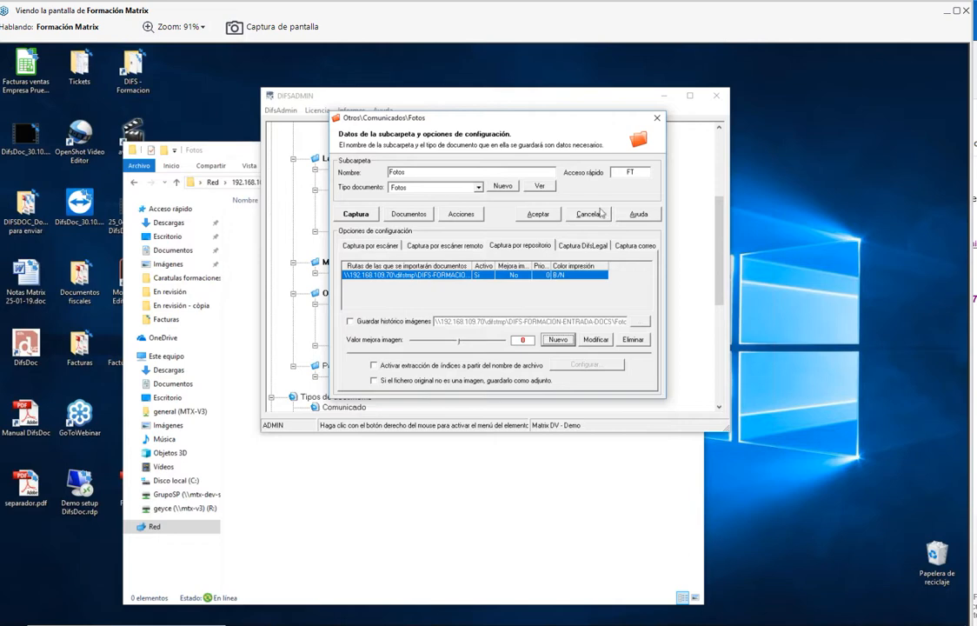
{"action": "left_click", "coordinate": [331, 523]}
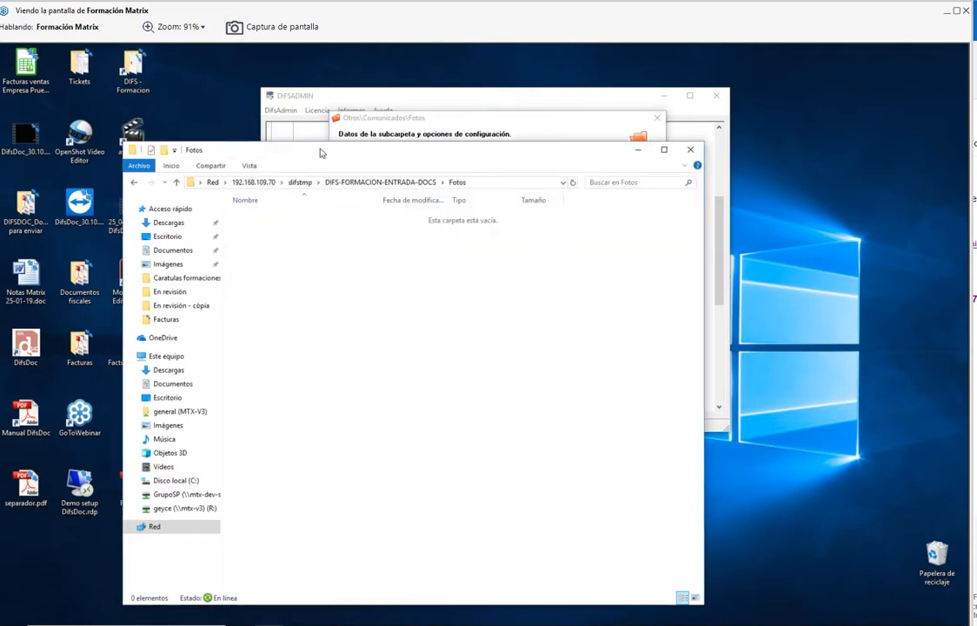
{"action": "left_click", "coordinate": [580, 126]}
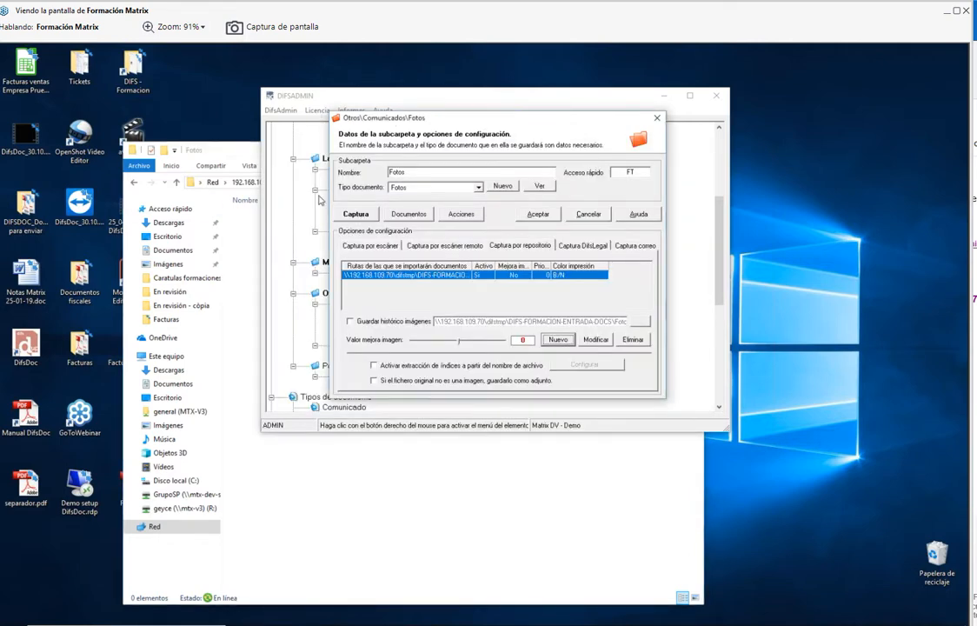
- Set the import path's Color impresión to Color, save the subfolder settings and minimize DIFSADMIN
{"action": "left_click", "coordinate": [575, 276]}
{"action": "left_click", "coordinate": [603, 275]}
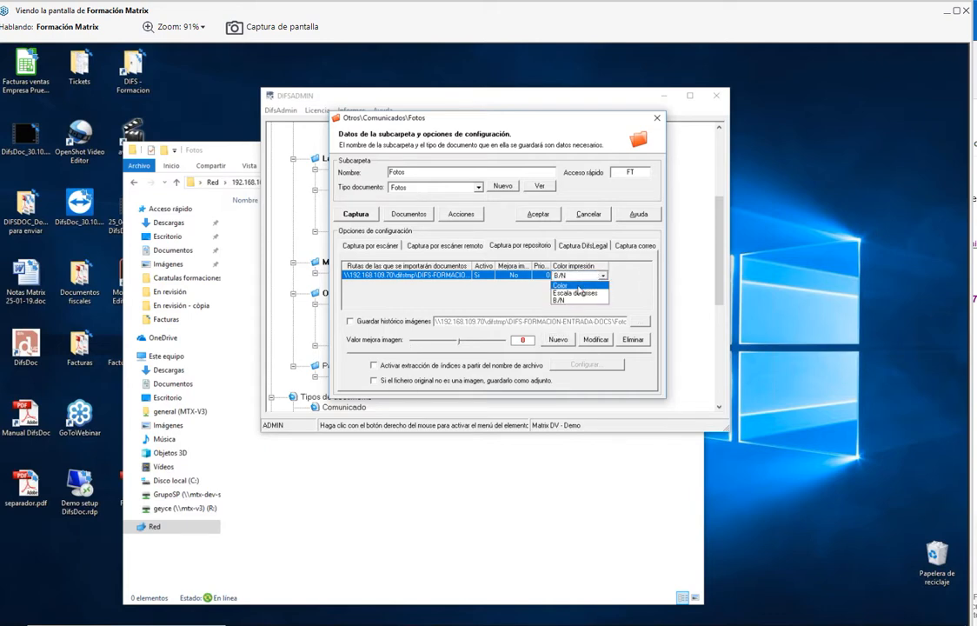
{"action": "left_click", "coordinate": [580, 285]}
{"action": "left_click", "coordinate": [539, 214]}
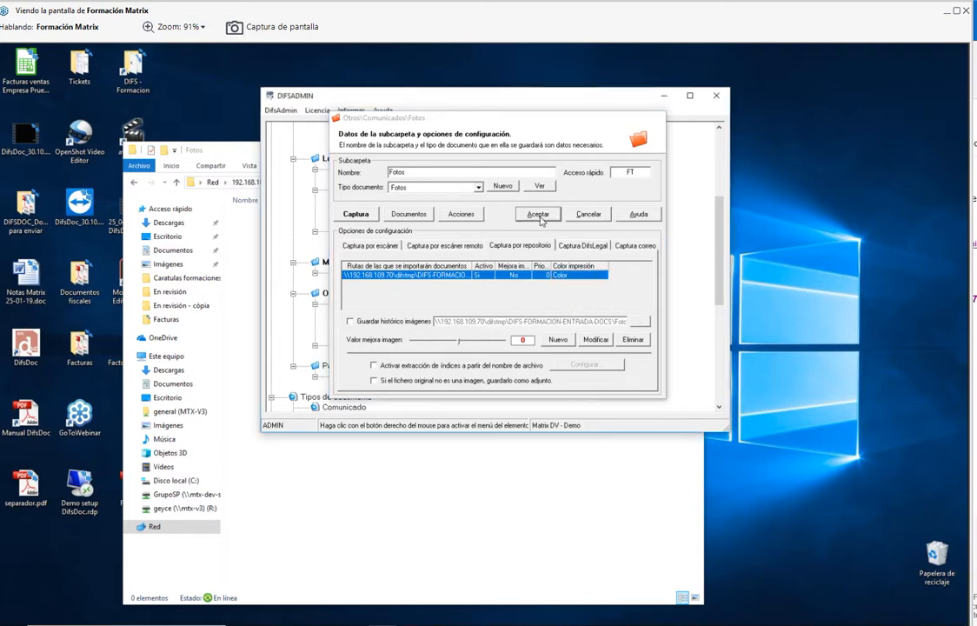
{"action": "left_click", "coordinate": [663, 95]}
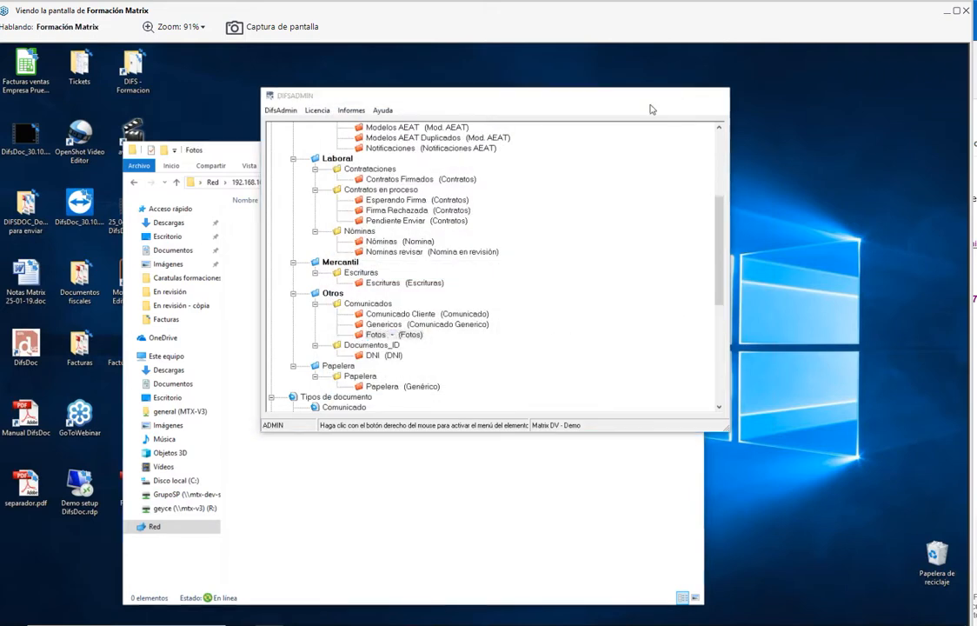
- Move the Fotos folder window aside and start DifsFileCapture from the desktop's DIFS - Formacion folder
{"action": "left_click_drag", "start_coordinate": [389, 150], "coordinate": [559, 78]}
{"action": "double_click", "coordinate": [130, 83]}
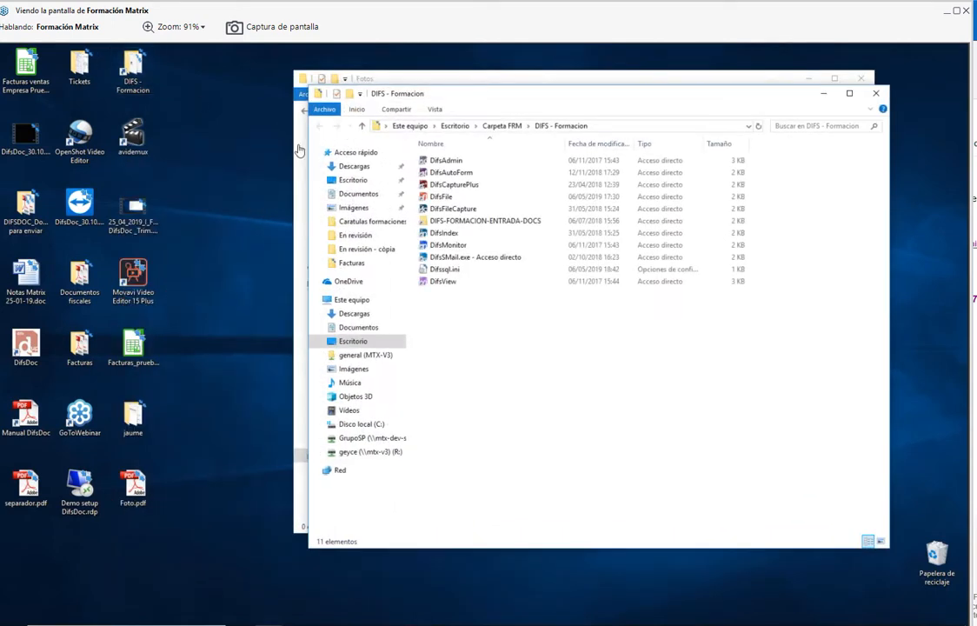
{"action": "double_click", "coordinate": [434, 210]}
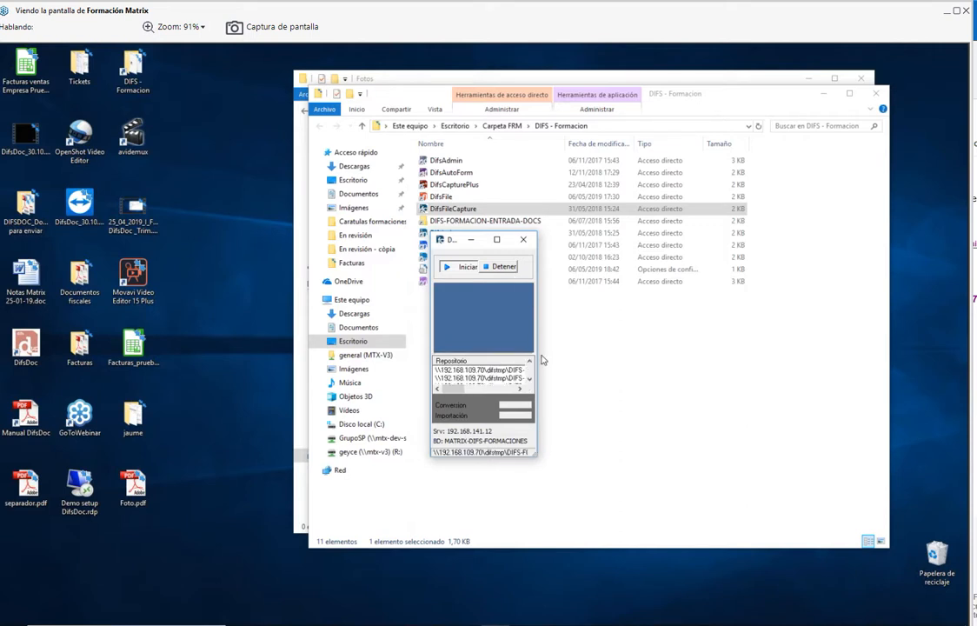
- Maximize DifsFileCapture, enlarge its repository list to examine the paths and their DIFS destinations, and minimize it
{"action": "left_click_drag", "start_coordinate": [538, 372], "coordinate": [734, 382]}
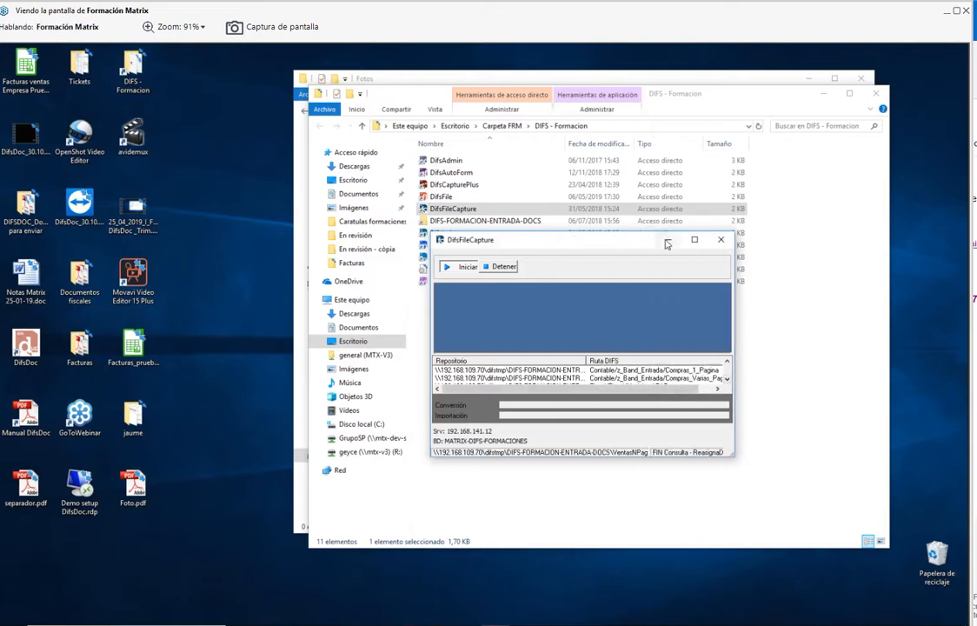
{"action": "double_click", "coordinate": [599, 240]}
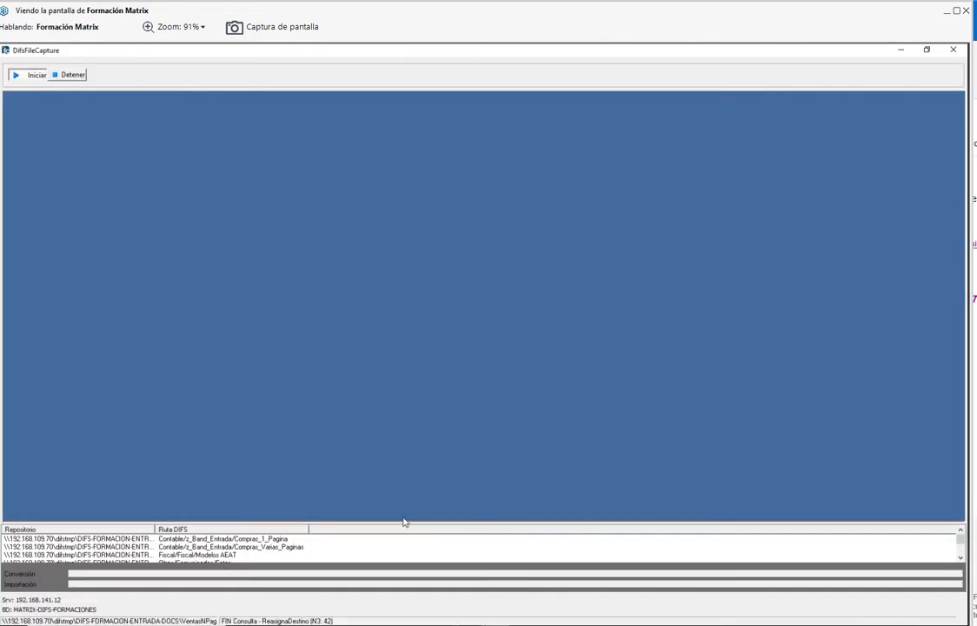
{"action": "left_click_drag", "start_coordinate": [402, 523], "coordinate": [421, 412]}
{"action": "left_click", "coordinate": [233, 457]}
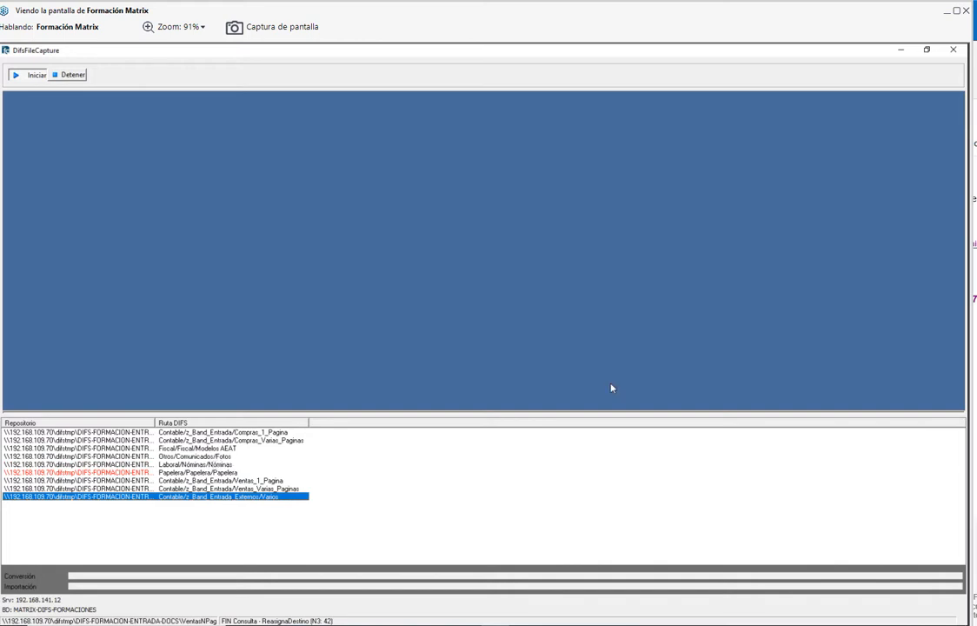
{"action": "left_click", "coordinate": [900, 50]}
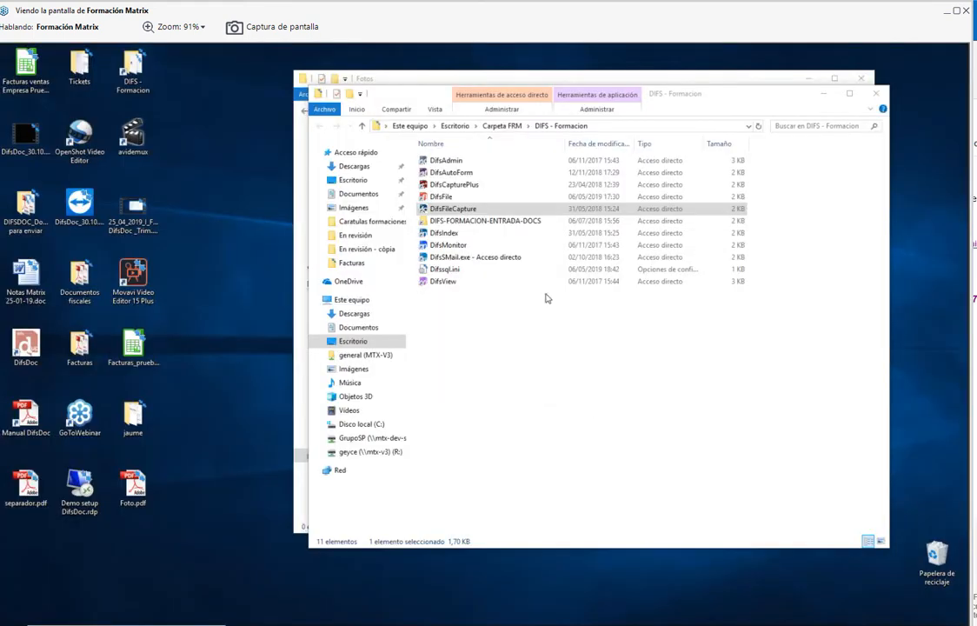
- Open the Fotos folder in DIFS-FORMACION-ENTRADA-DOCS, preview the desktop's Foto.pdf and copy that file into the folder
{"action": "double_click", "coordinate": [500, 220]}
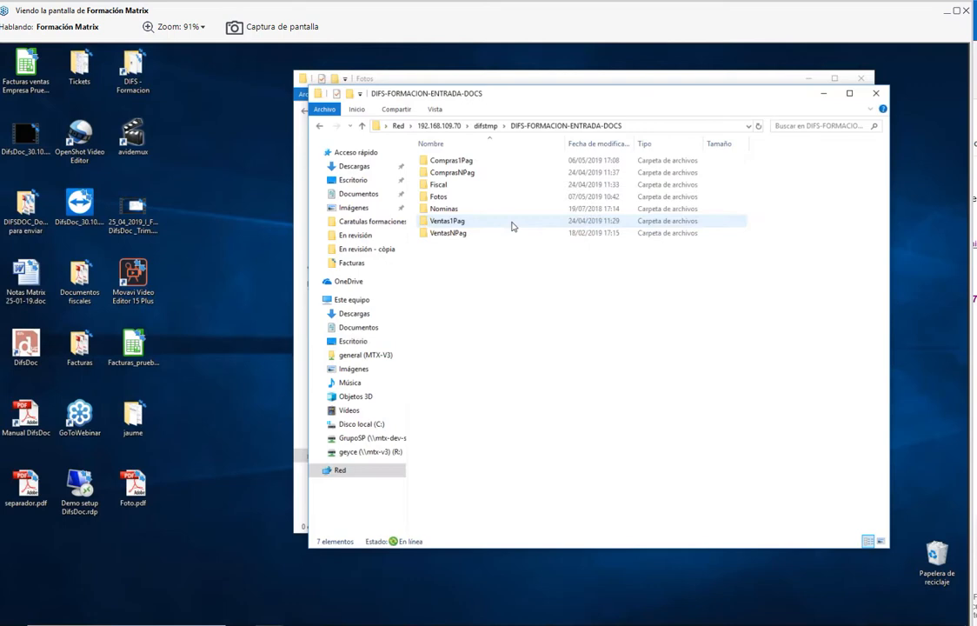
{"action": "double_click", "coordinate": [450, 199]}
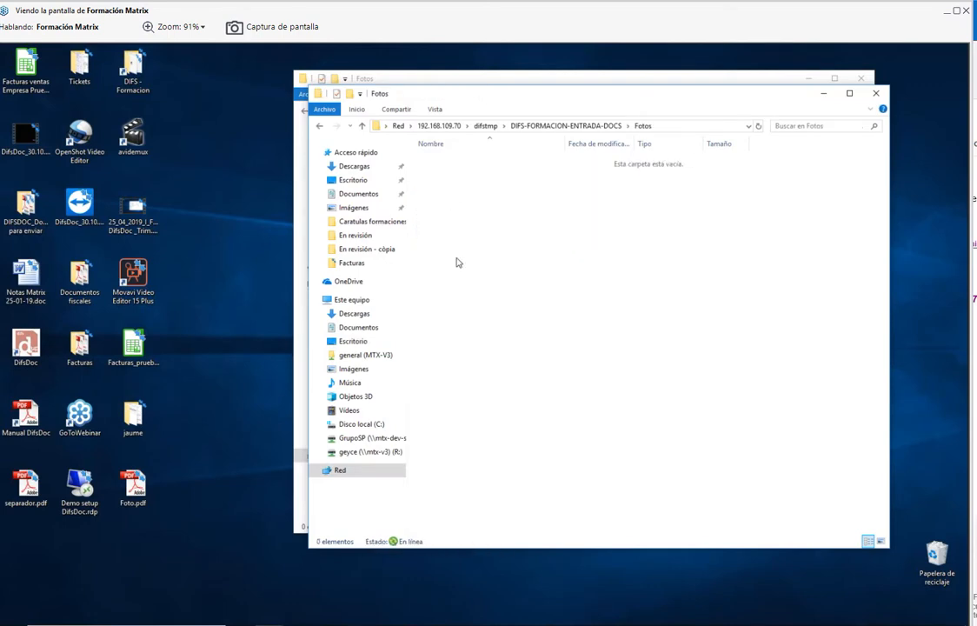
{"action": "left_click", "coordinate": [146, 491]}
{"action": "double_click", "coordinate": [146, 491]}
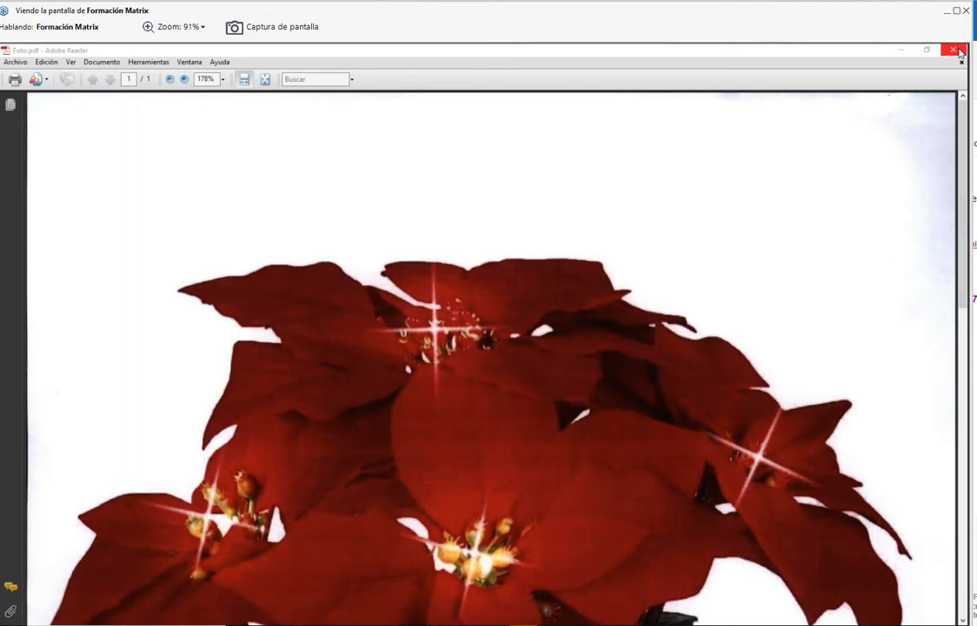
{"action": "left_click", "coordinate": [952, 49]}
{"action": "left_click_drag", "start_coordinate": [134, 491], "coordinate": [589, 221]}
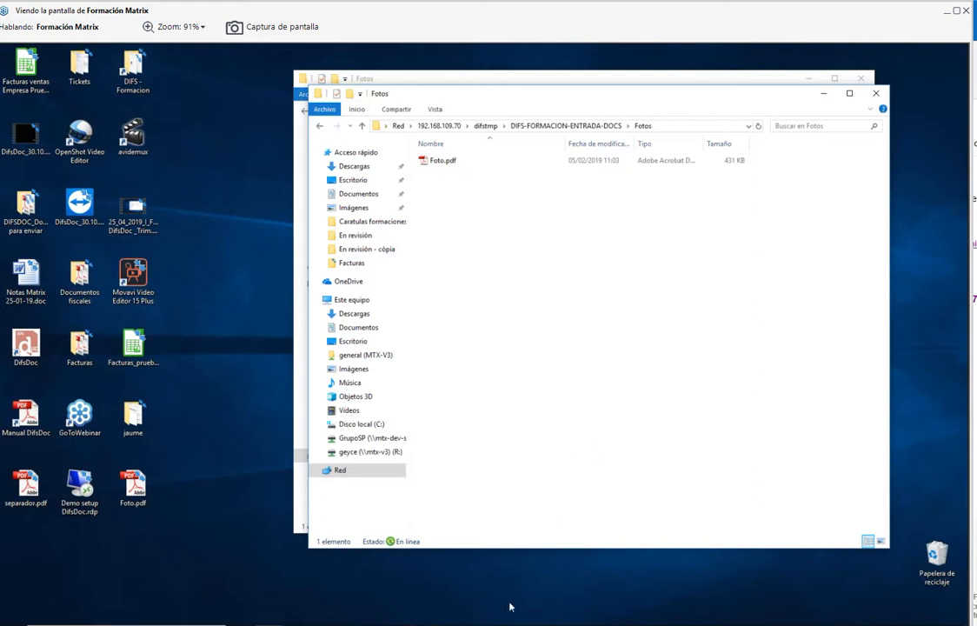
- Bring the earlier Fotos folder window forward, move it lower on the desktop and close the duplicate Fotos window
{"action": "mouse_move", "coordinate": [269, 619]}
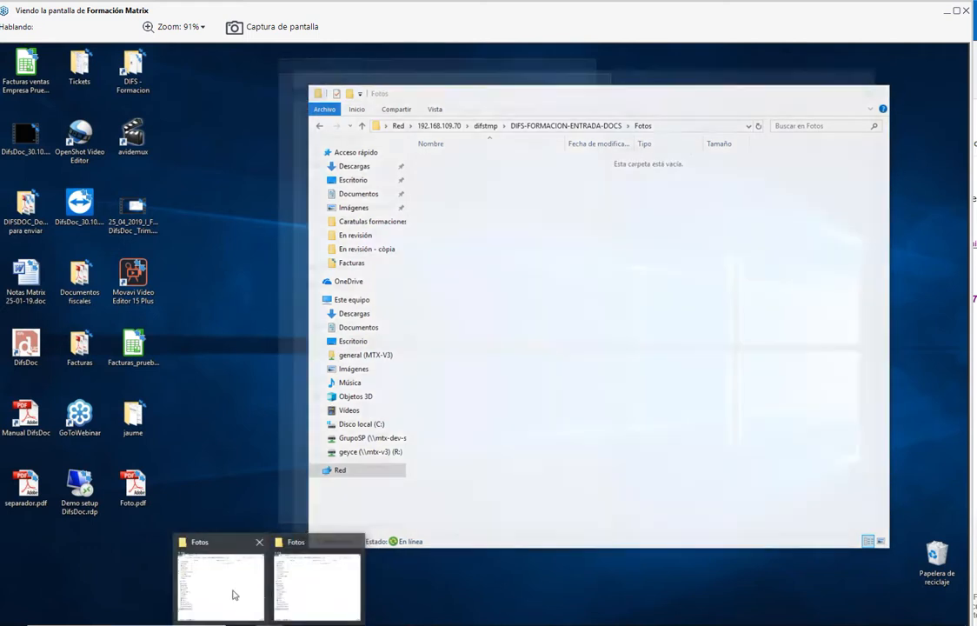
{"action": "left_click", "coordinate": [233, 594]}
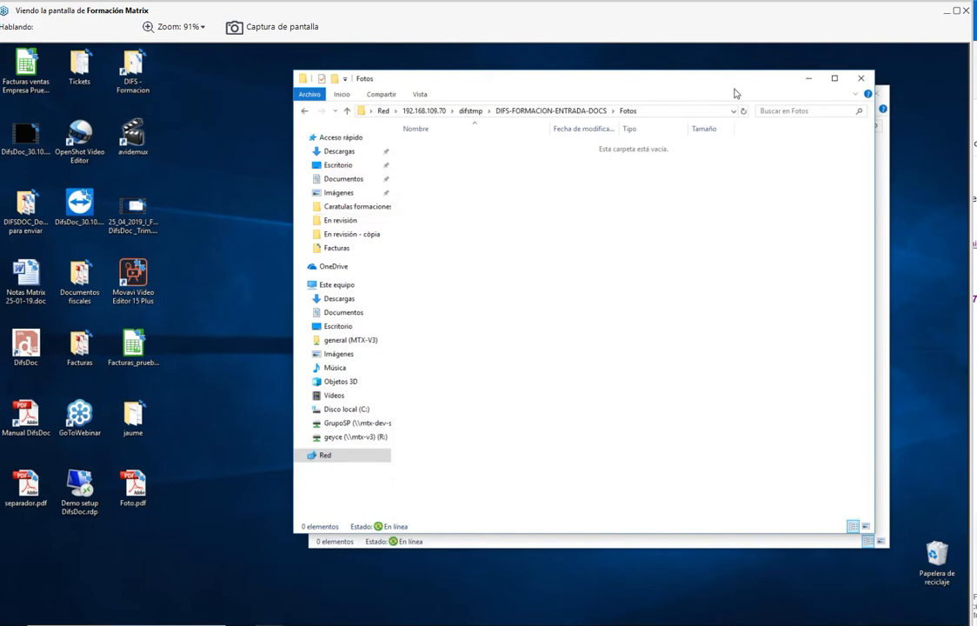
{"action": "left_click_drag", "start_coordinate": [577, 85], "coordinate": [662, 330]}
{"action": "left_click", "coordinate": [875, 93]}
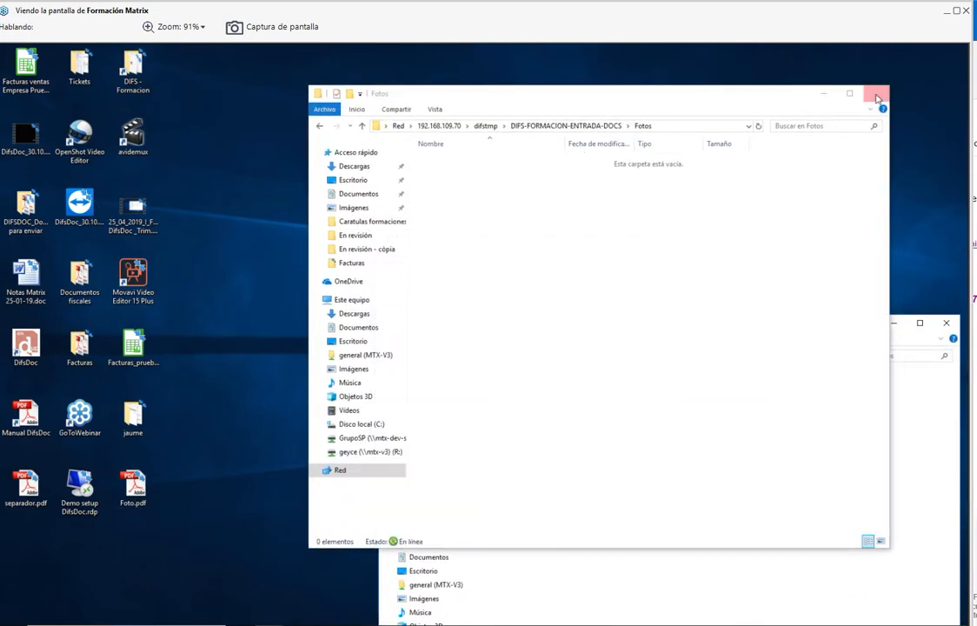
{"action": "double_click", "coordinate": [132, 68]}
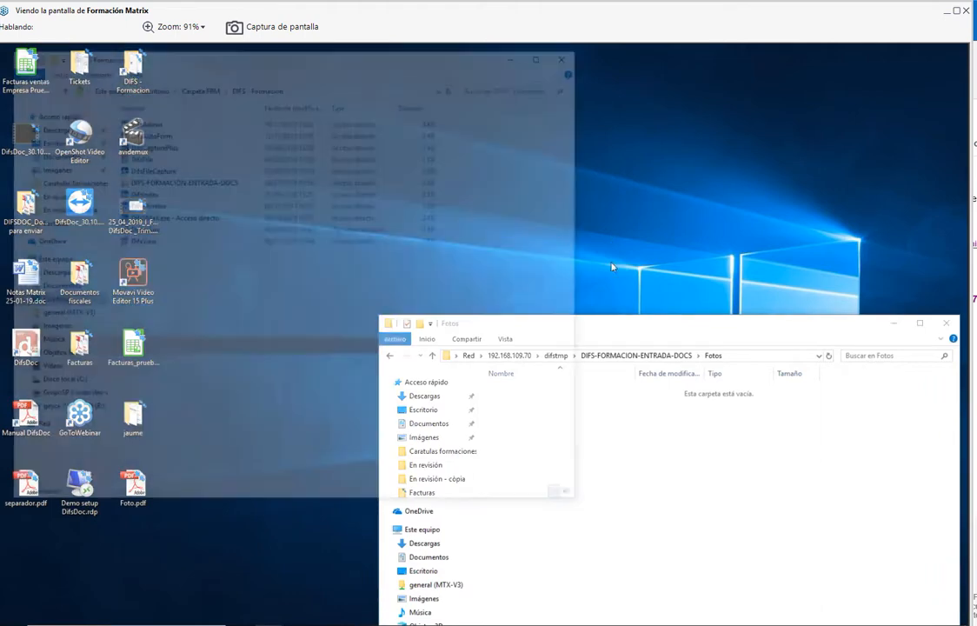
{"action": "double_click", "coordinate": [178, 180]}
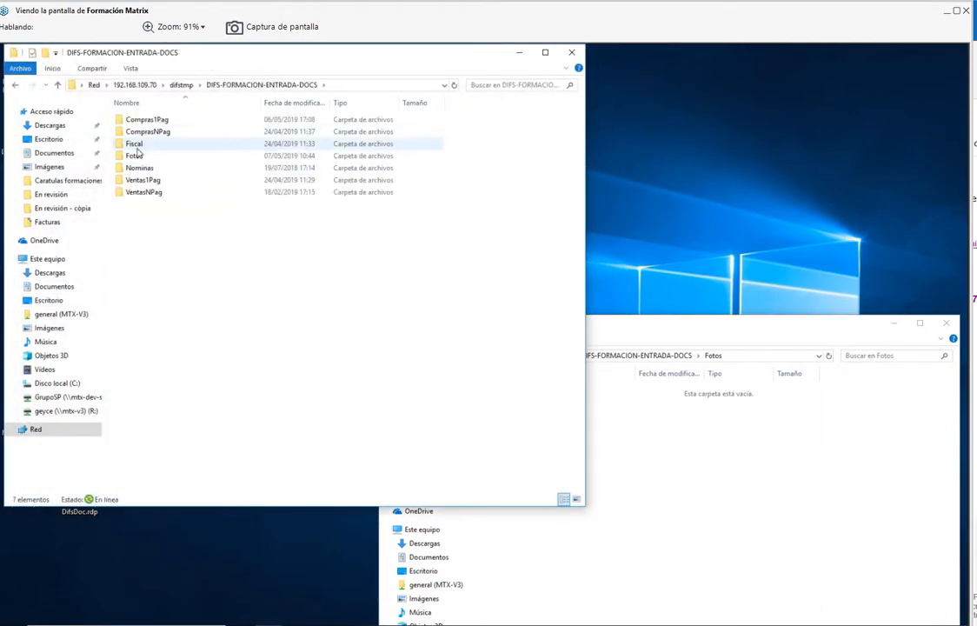
{"action": "left_click", "coordinate": [571, 52]}
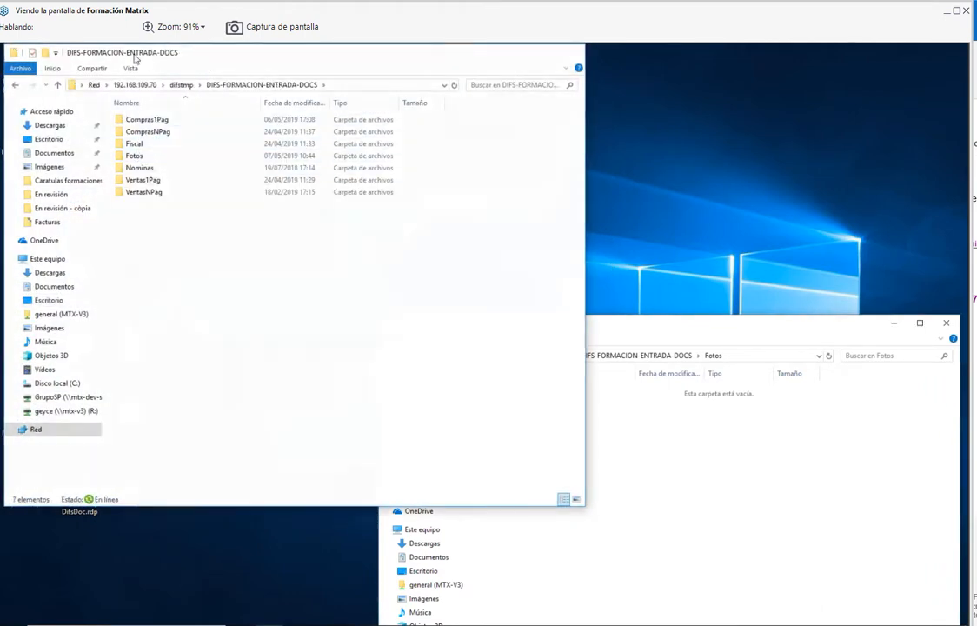
- Start DifsIndex from the desktop's DIFS - Formacion folder and reposition its window
{"action": "double_click", "coordinate": [122, 73]}
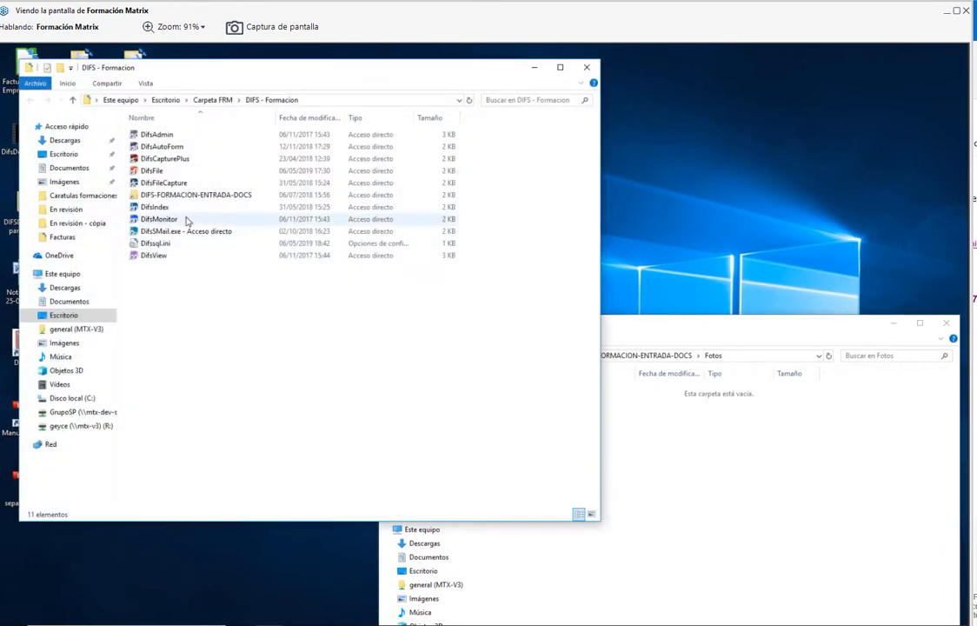
{"action": "double_click", "coordinate": [172, 210]}
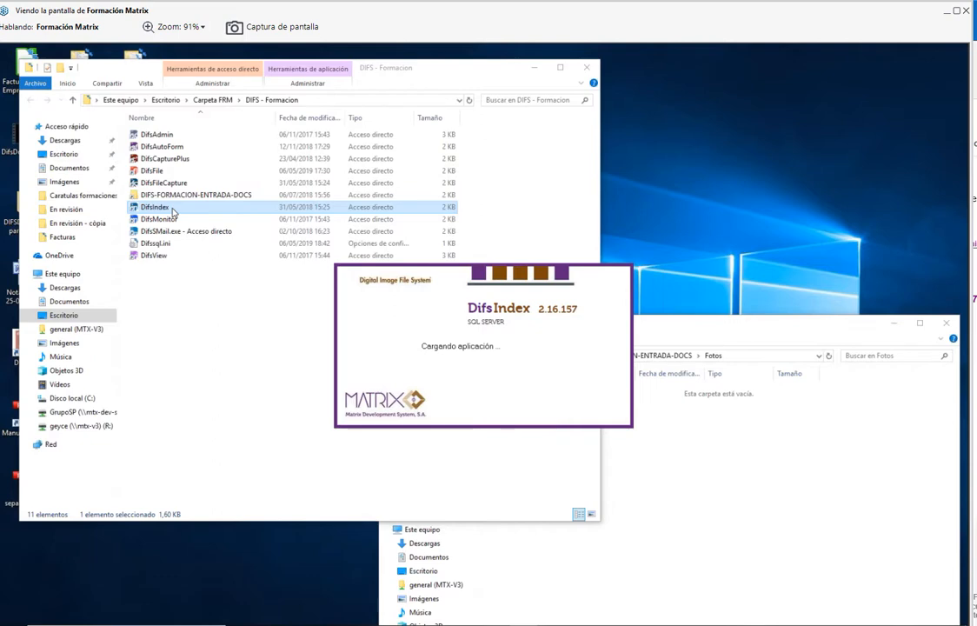
{"action": "left_click_drag", "start_coordinate": [404, 216], "coordinate": [470, 244]}
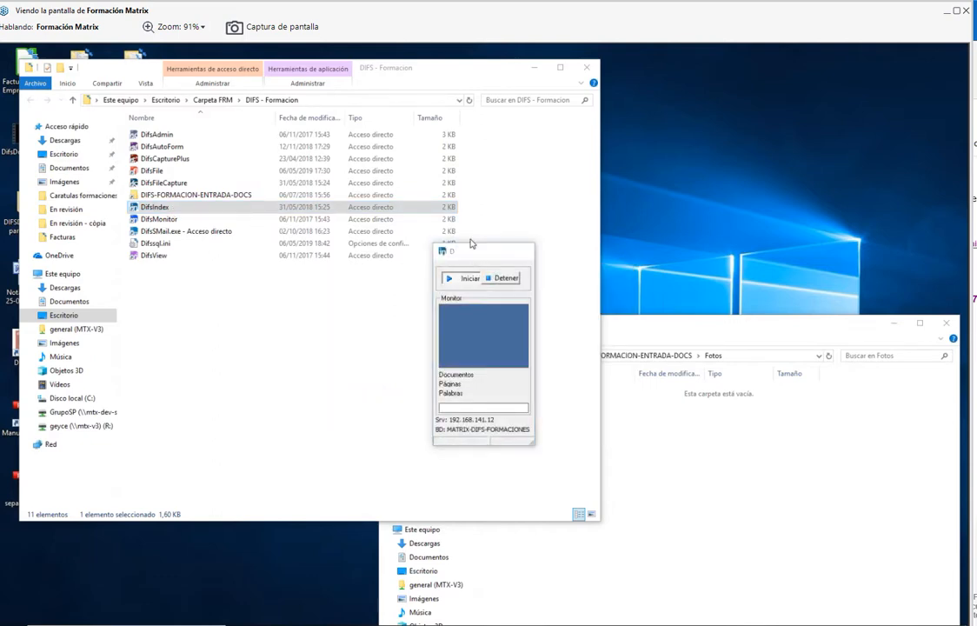
- Switch to DifsView and list the documents stored in Otros > Comunicados > Fotos
{"action": "left_click", "coordinate": [472, 245]}
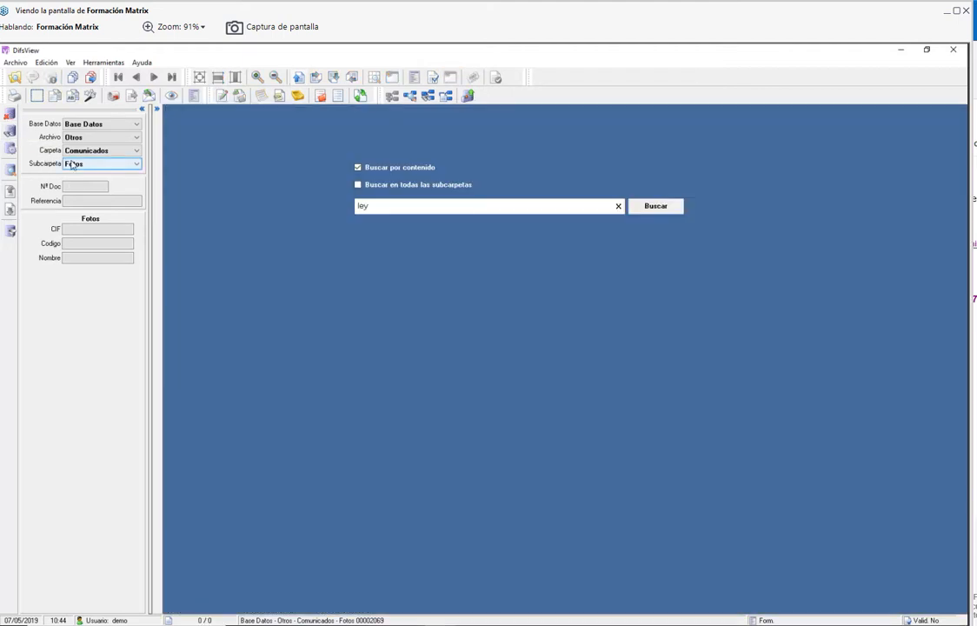
{"action": "left_click", "coordinate": [10, 132]}
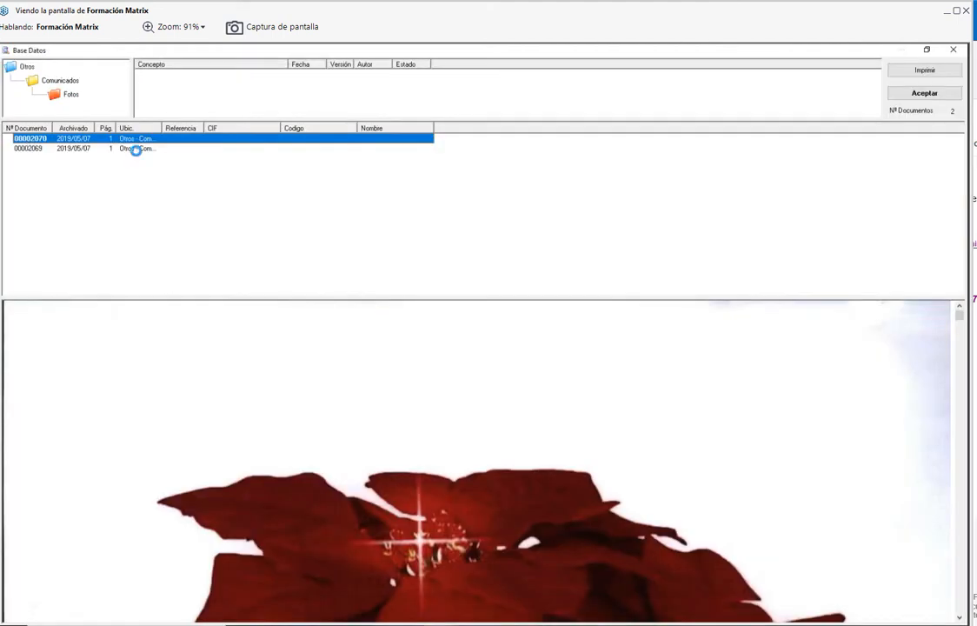
- Open the most recent document in the Fotos list and look over its colour image
{"action": "left_click", "coordinate": [136, 149]}
{"action": "left_click", "coordinate": [142, 140]}
{"action": "left_click", "coordinate": [934, 97]}
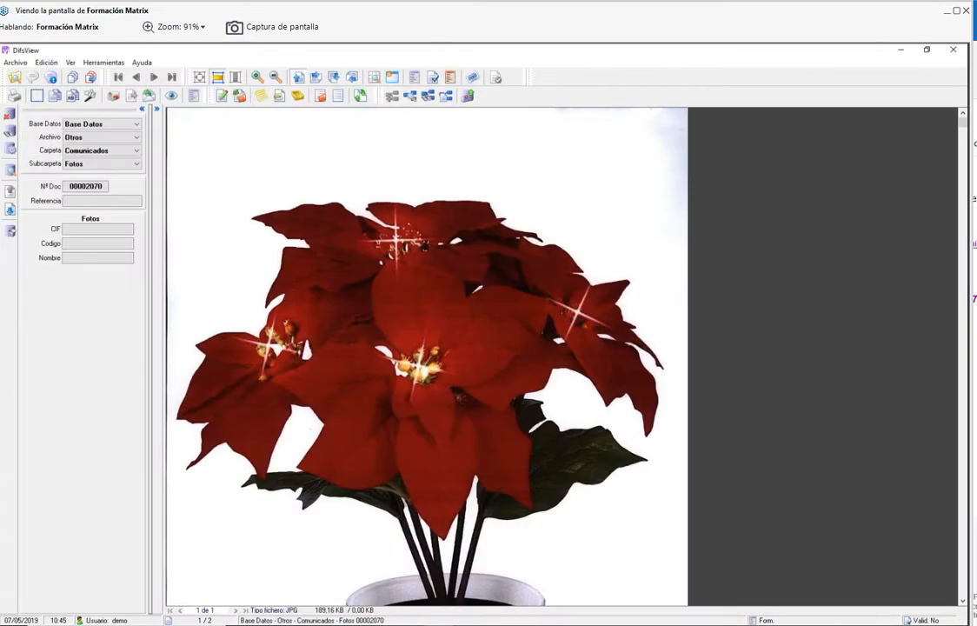
{"action": "left_click_drag", "start_coordinate": [500, 514], "coordinate": [631, 571]}
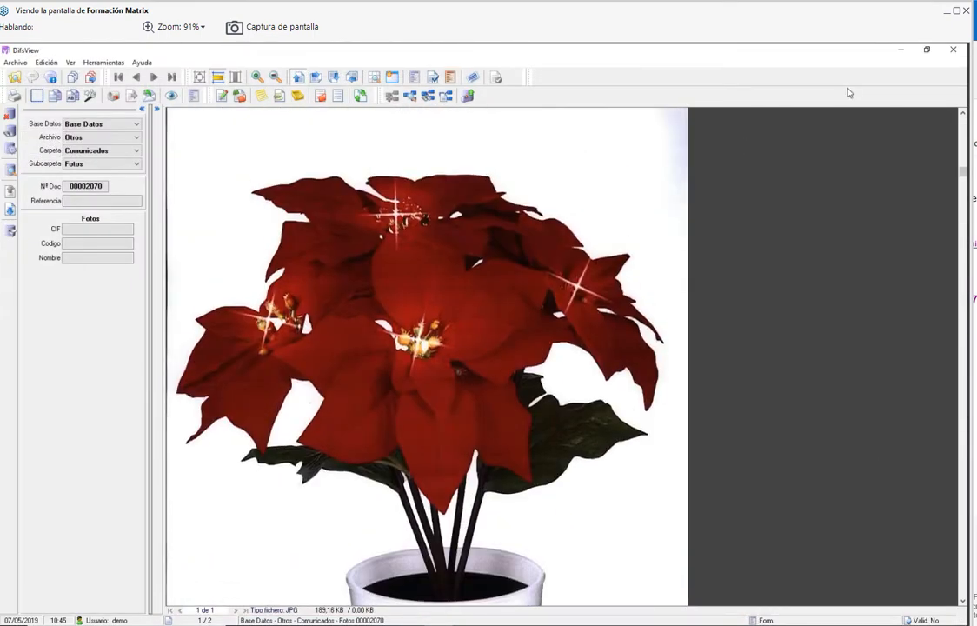
- Minimize DifsView and the Fotos folder window, and switch to DIFSADMIN in a maximized window
{"action": "left_click", "coordinate": [900, 49]}
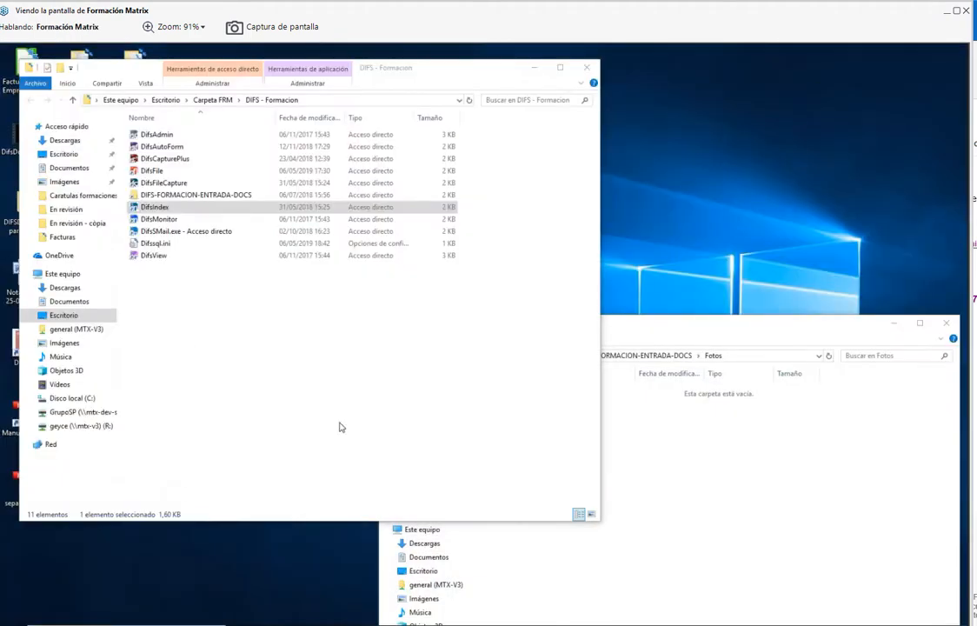
{"action": "left_click", "coordinate": [737, 504]}
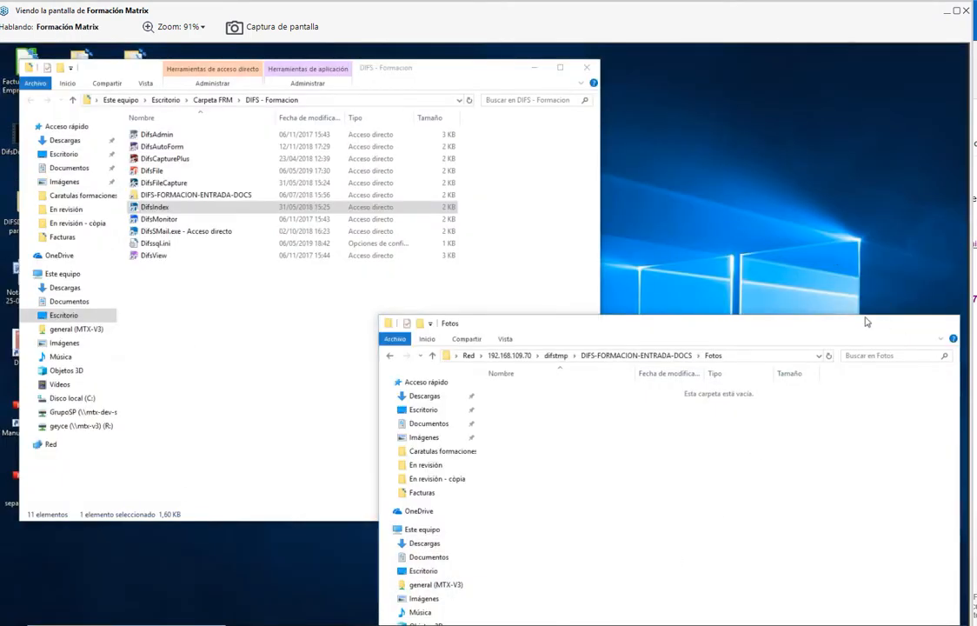
{"action": "left_click", "coordinate": [891, 325]}
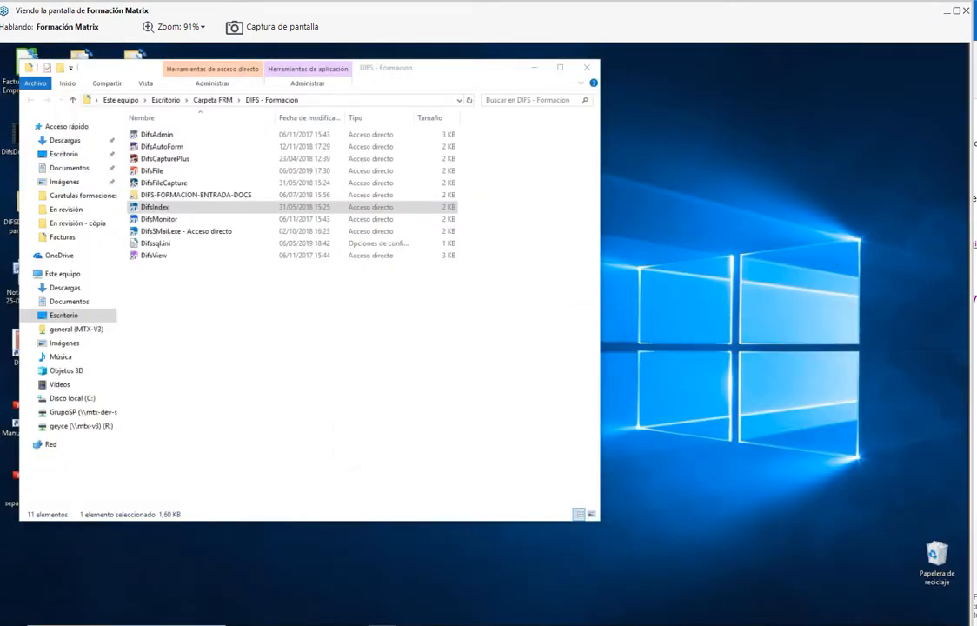
{"action": "left_click", "coordinate": [382, 624]}
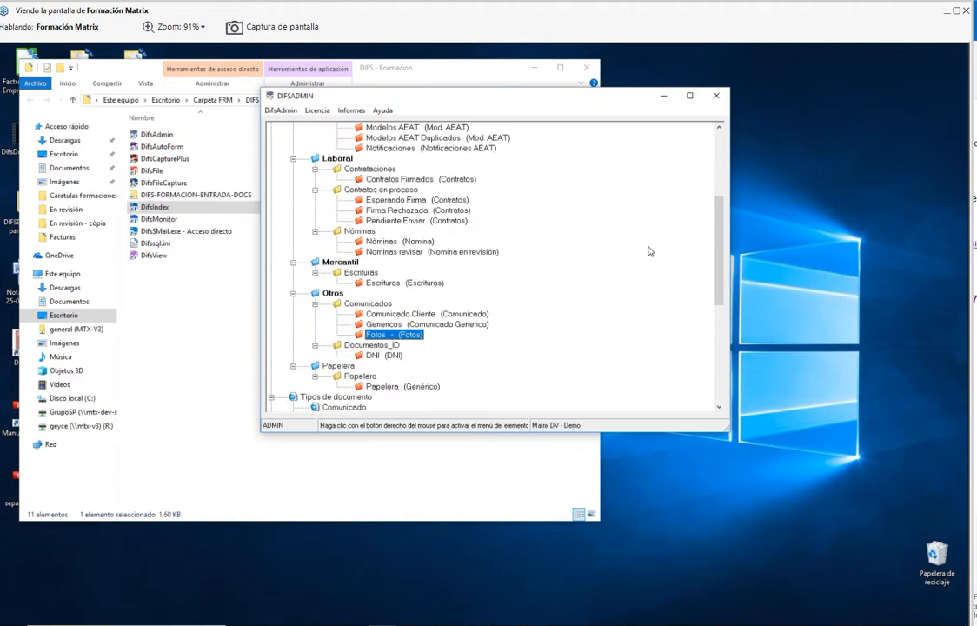
{"action": "left_click", "coordinate": [699, 97]}
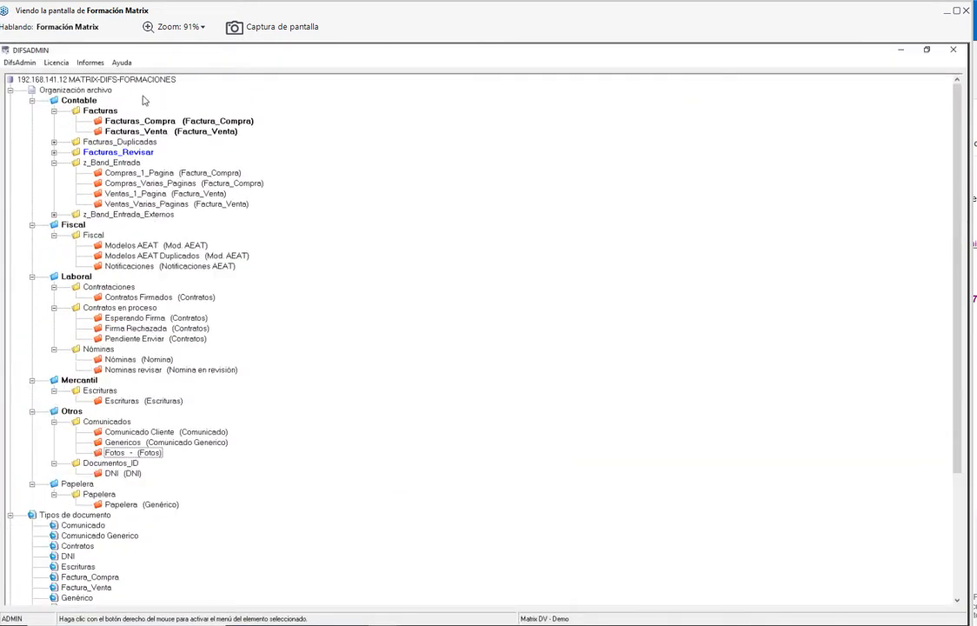
- Collapse the Facturas and z_Band_Entrada folders and start a new document type named Albaranes
{"action": "left_click", "coordinate": [54, 110]}
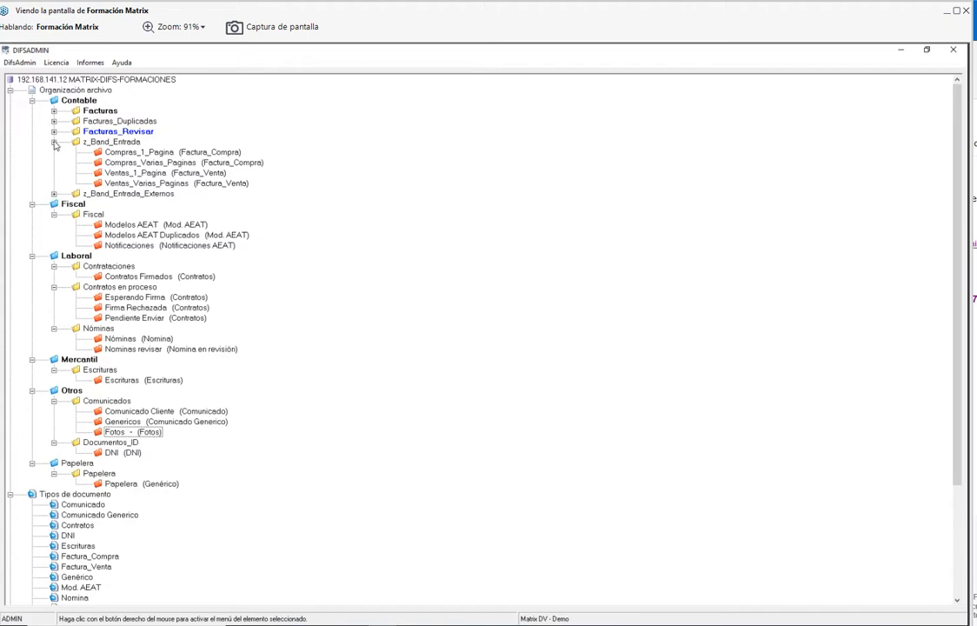
{"action": "left_click", "coordinate": [54, 142]}
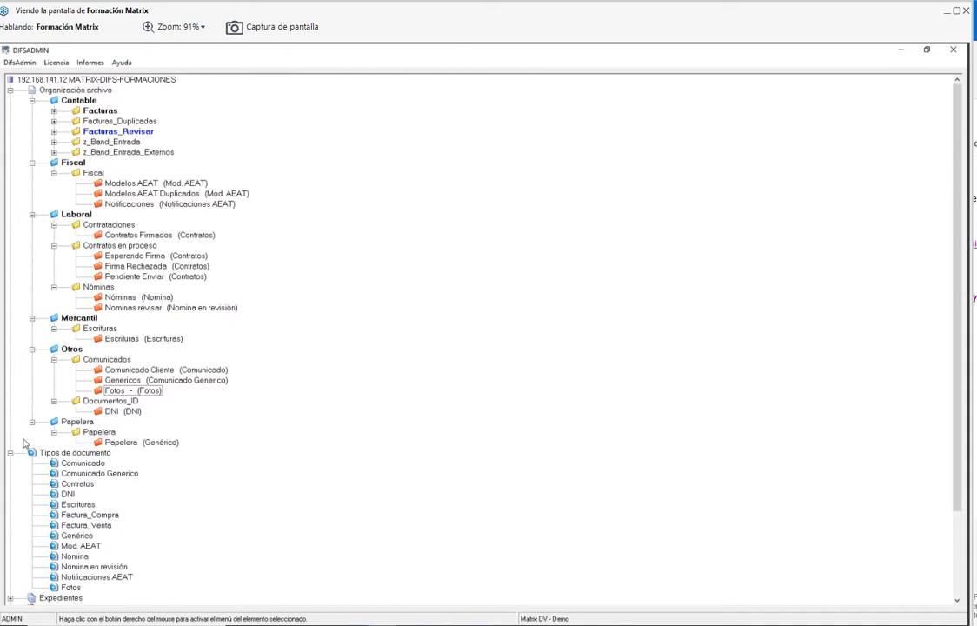
{"action": "left_click", "coordinate": [73, 453]}
{"action": "right_click", "coordinate": [83, 458]}
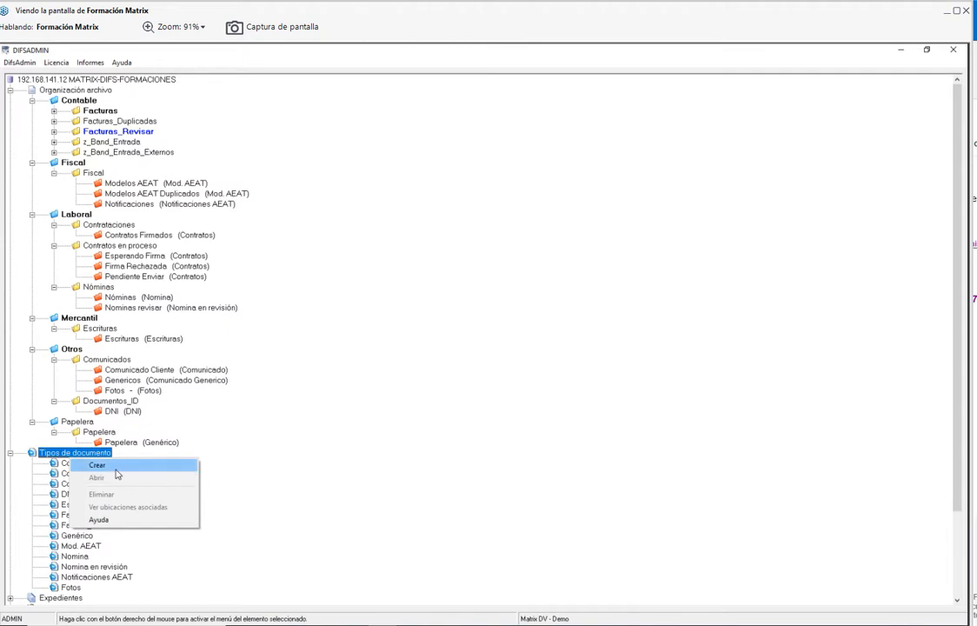
{"action": "left_click", "coordinate": [116, 467]}
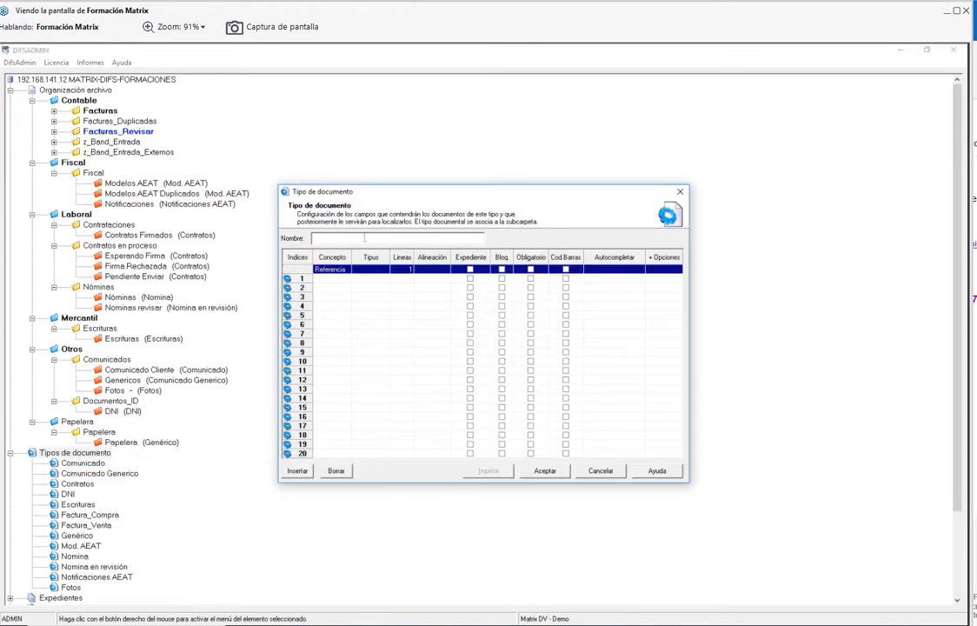
{"action": "type", "text": "Albaranes"}
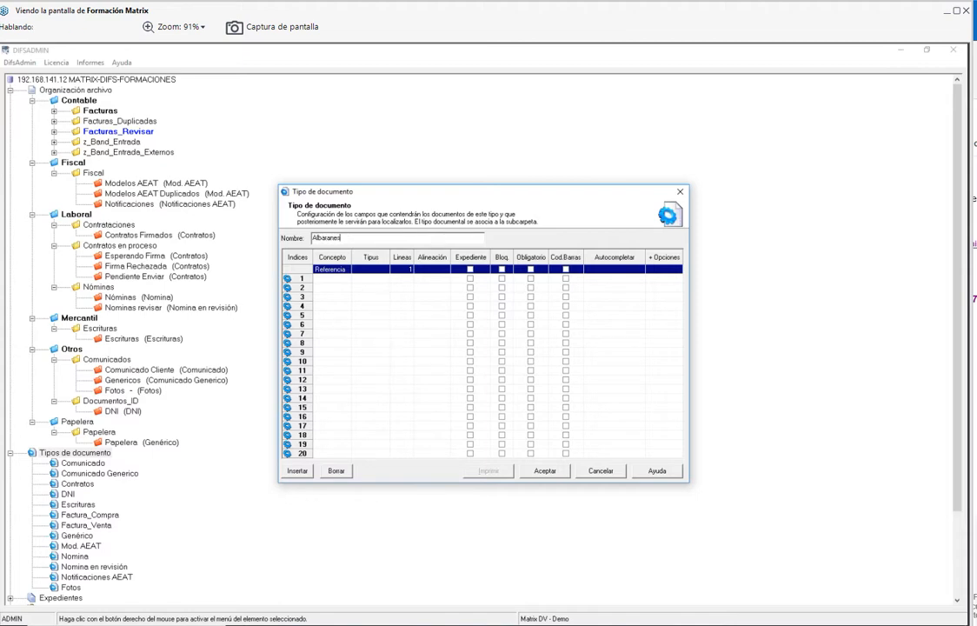
- Add CIF, Codigo and Nombre as indices 1 to 3 of the Albaranes document type
{"action": "left_click", "coordinate": [338, 280]}
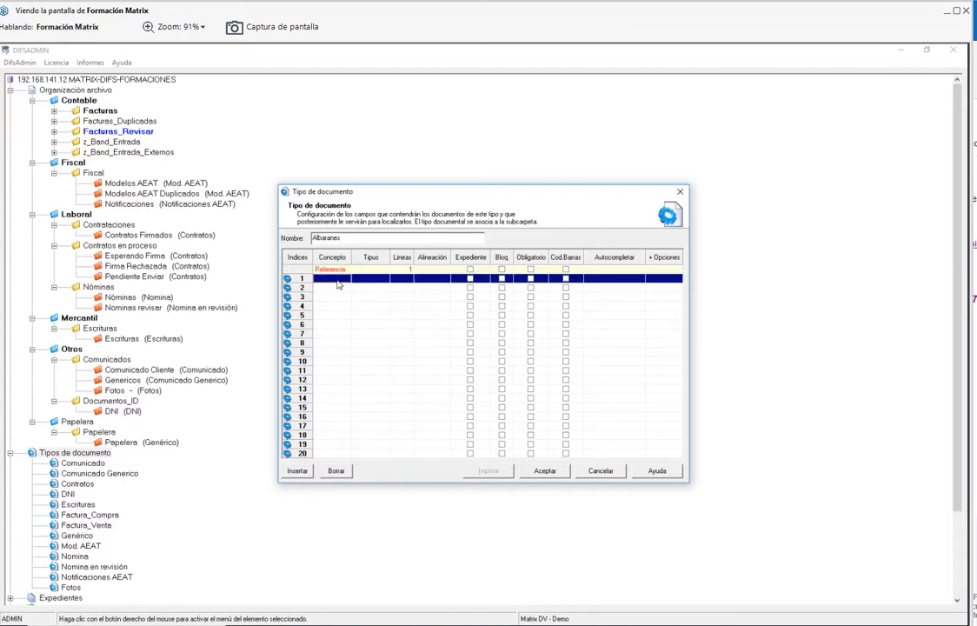
{"action": "left_click", "coordinate": [337, 279]}
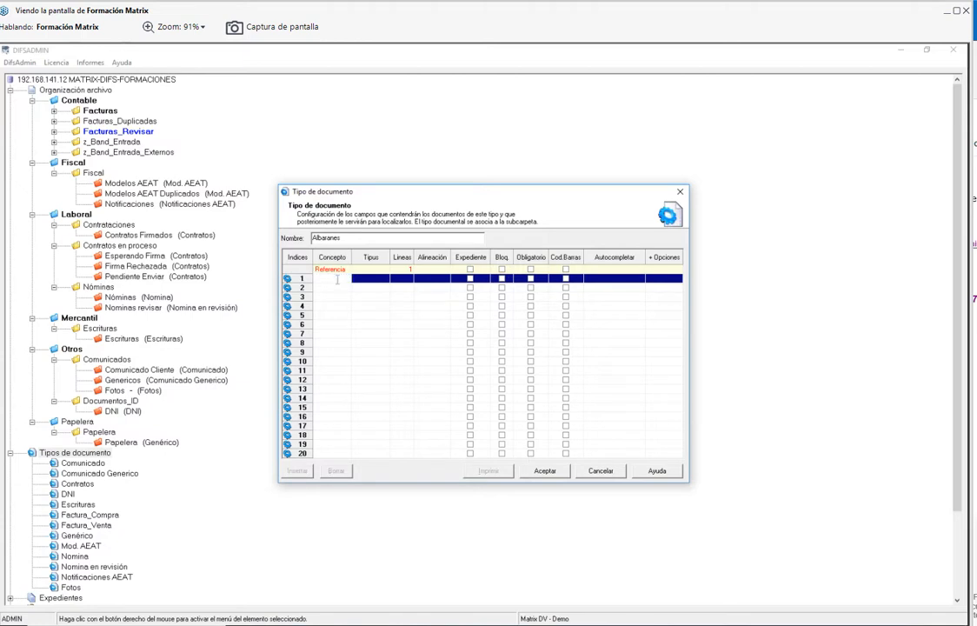
{"action": "type", "text": "CIF"}
{"action": "left_click", "coordinate": [333, 288]}
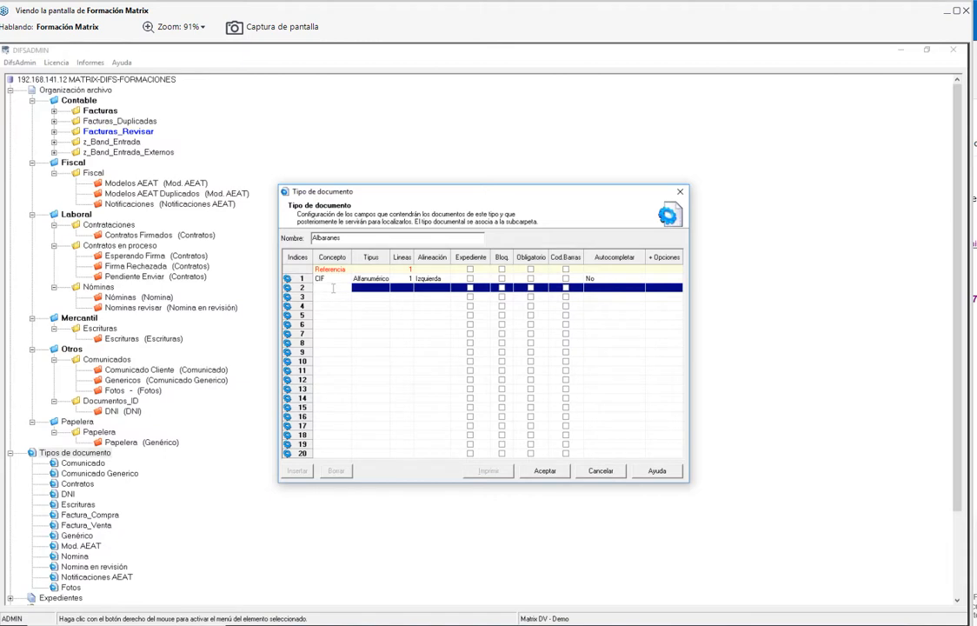
{"action": "type", "text": "Codigo"}
{"action": "left_click", "coordinate": [326, 297]}
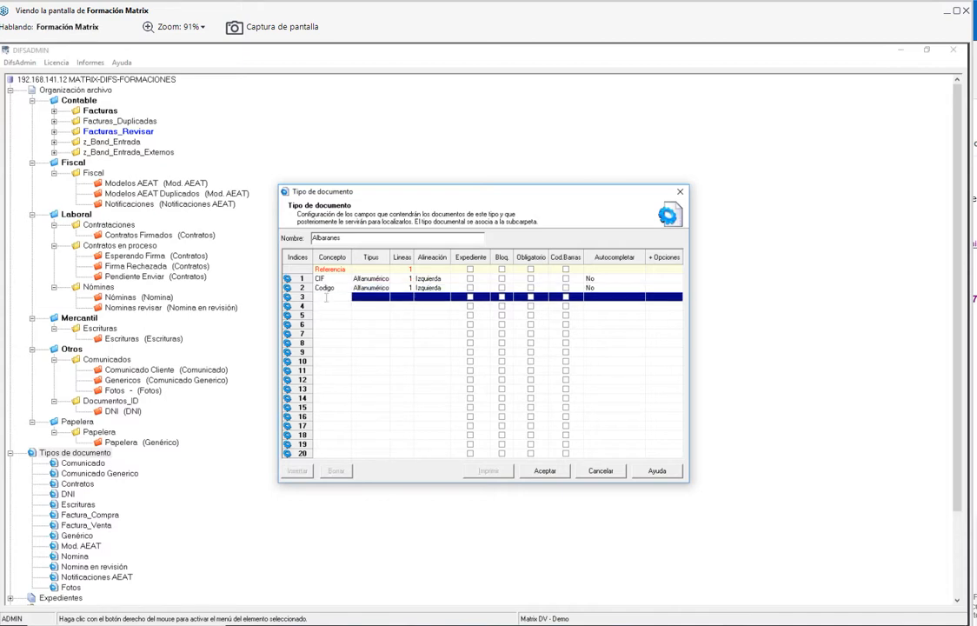
{"action": "type", "text": "Nombre"}
- Switch to DifsCapturePlus, try entering "matr" in the Nombre field for Fotos, clear it and return to the document type in DIFSADMIN
{"action": "key", "text": "alt+Tab"}
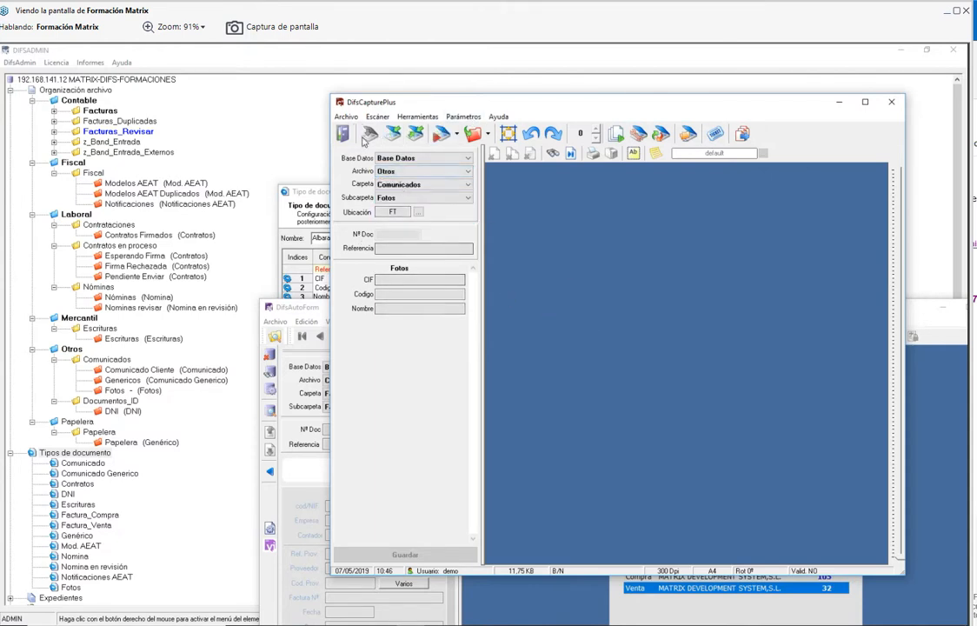
{"action": "left_click", "coordinate": [398, 307]}
{"action": "type", "text": "ma"}
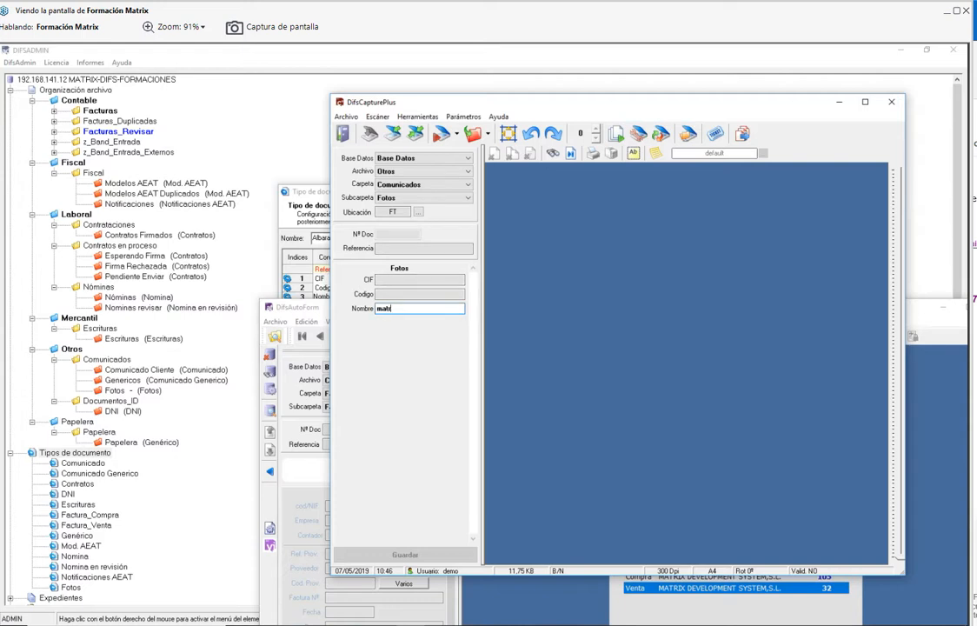
{"action": "type", "text": "tr"}
{"action": "key", "text": "Return"}
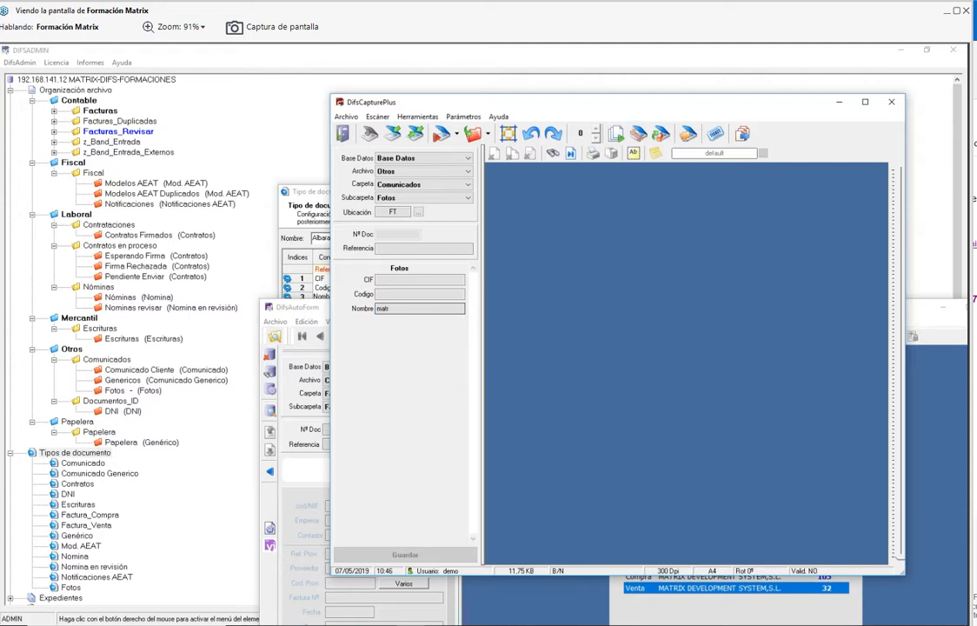
{"action": "left_click", "coordinate": [407, 308]}
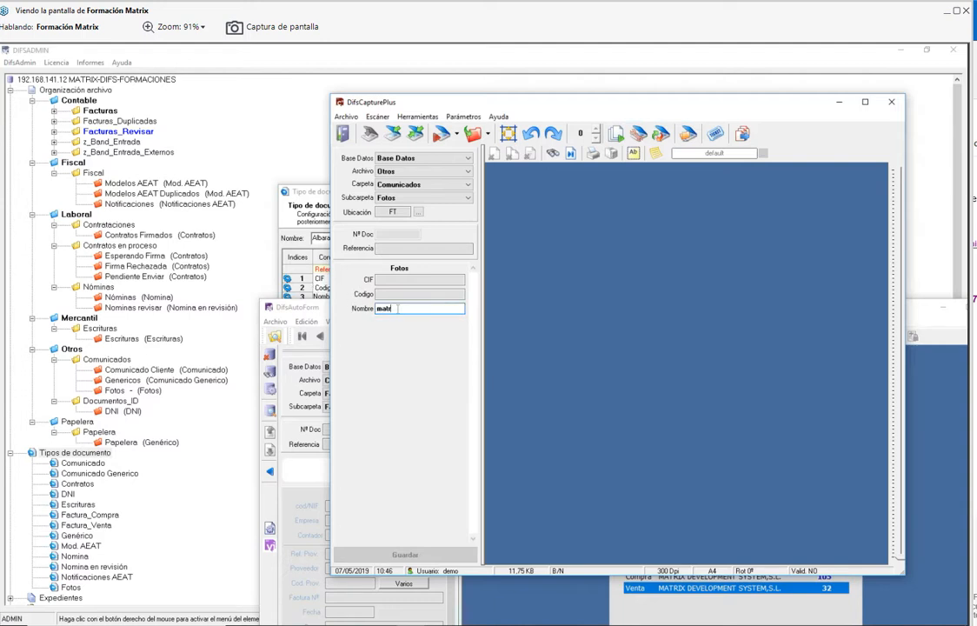
{"action": "key", "text": "BackSpace"}
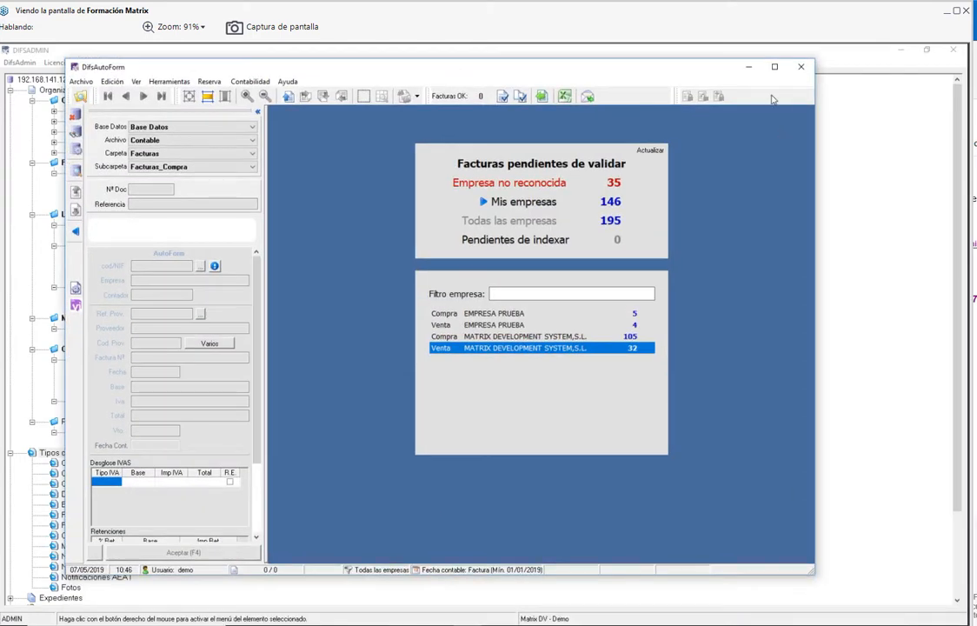
{"action": "left_click", "coordinate": [748, 67]}
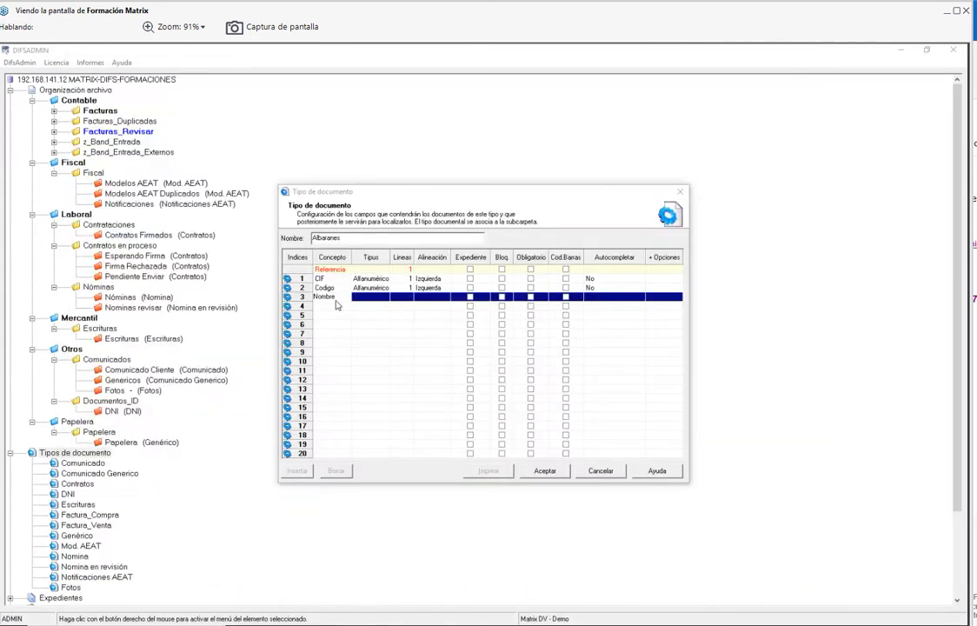
- Add Nº doc. as index 4 and Fecha as index 5 of the Albaranes document type
{"action": "left_click", "coordinate": [334, 306]}
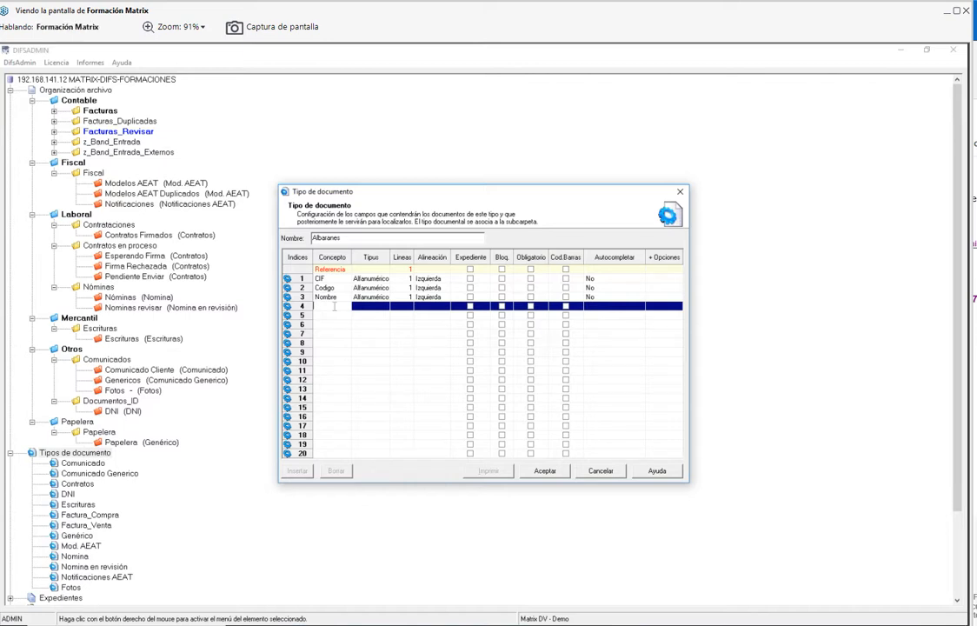
{"action": "type", "text": "Fecha"}
{"action": "left_click_drag", "start_coordinate": [332, 305], "coordinate": [292, 308]}
{"action": "key", "text": "BackSpace"}
{"action": "type", "text": "Nº doc."}
{"action": "key", "text": "Return"}
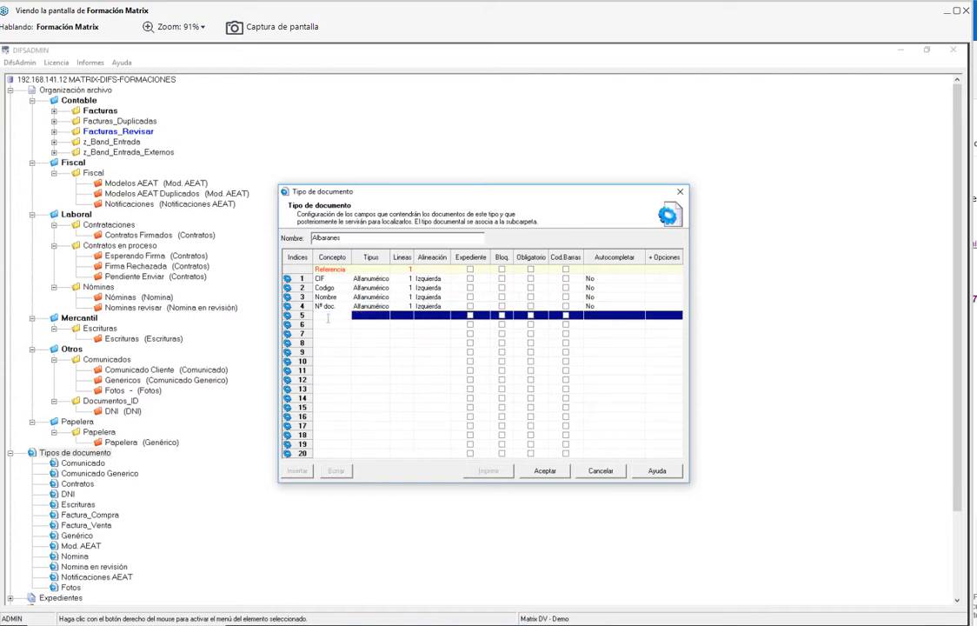
{"action": "type", "text": "Fecha"}
{"action": "key", "text": "Return"}
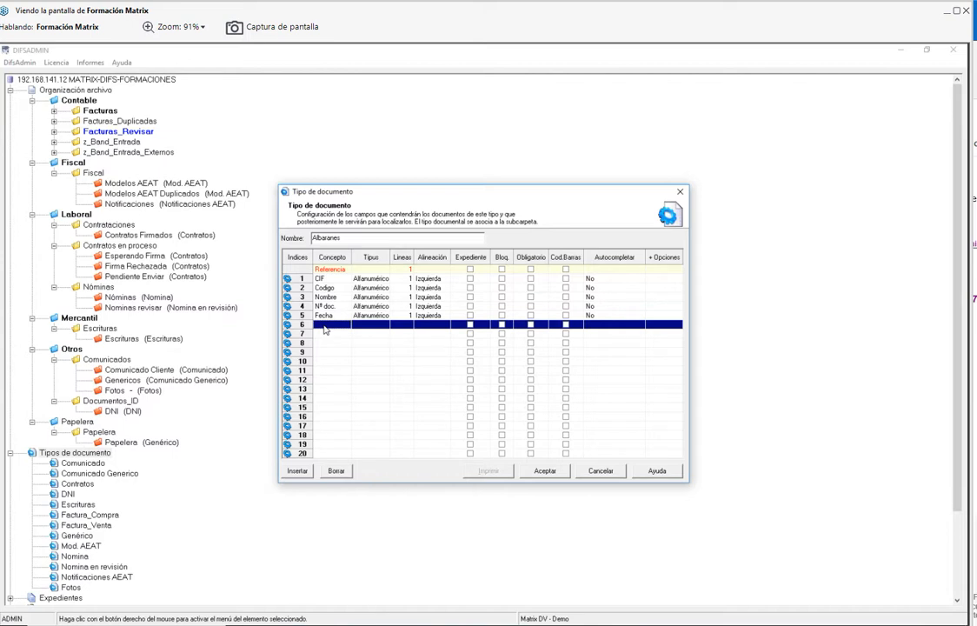
- Add "Tipos ed" as index 6 and an Estados field as index 7 of the Albaranes document type
{"action": "type", "text": "R"}
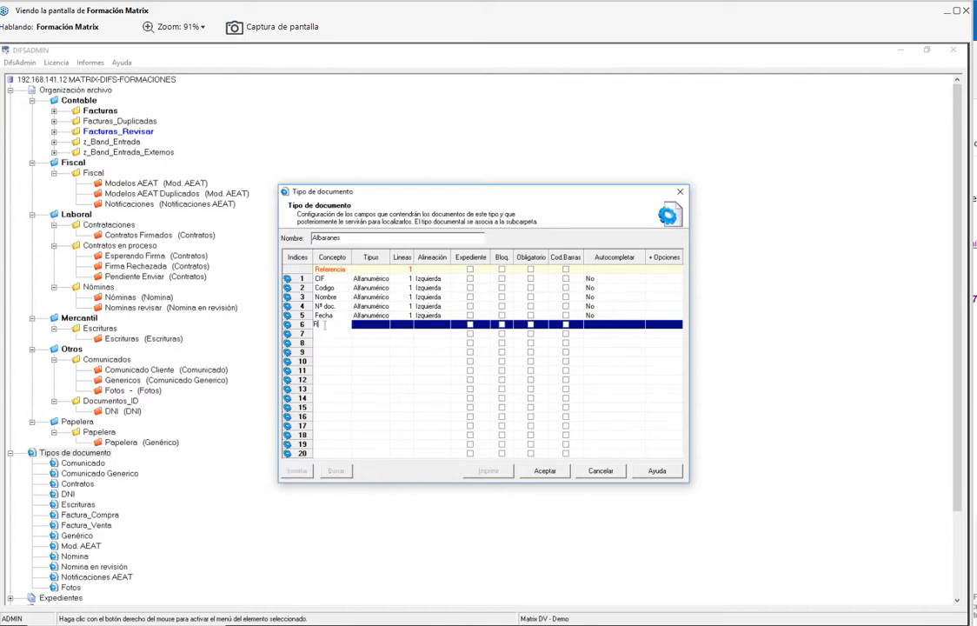
{"action": "type", "text": "Tipos ed"}
{"action": "left_click", "coordinate": [321, 334]}
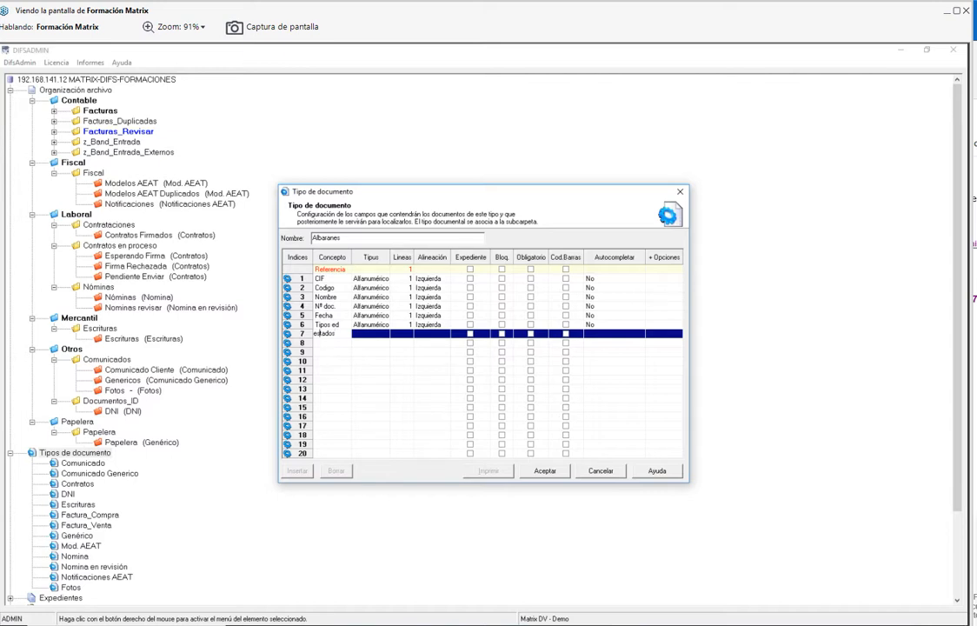
{"action": "key", "text": "BackSpace"}
{"action": "type", "text": "E"}
{"action": "type", "text": "ed"}
{"action": "left_click", "coordinate": [331, 345]}
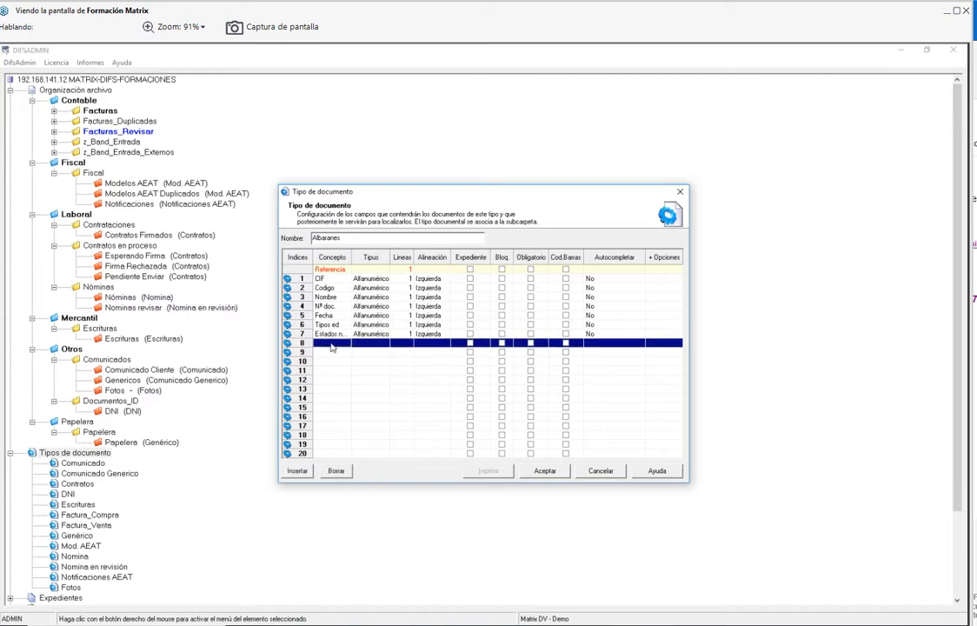
- Add Expediente as index 8 and Observaciones as index 9 of the Albaranes document type
{"action": "left_click", "coordinate": [331, 345]}
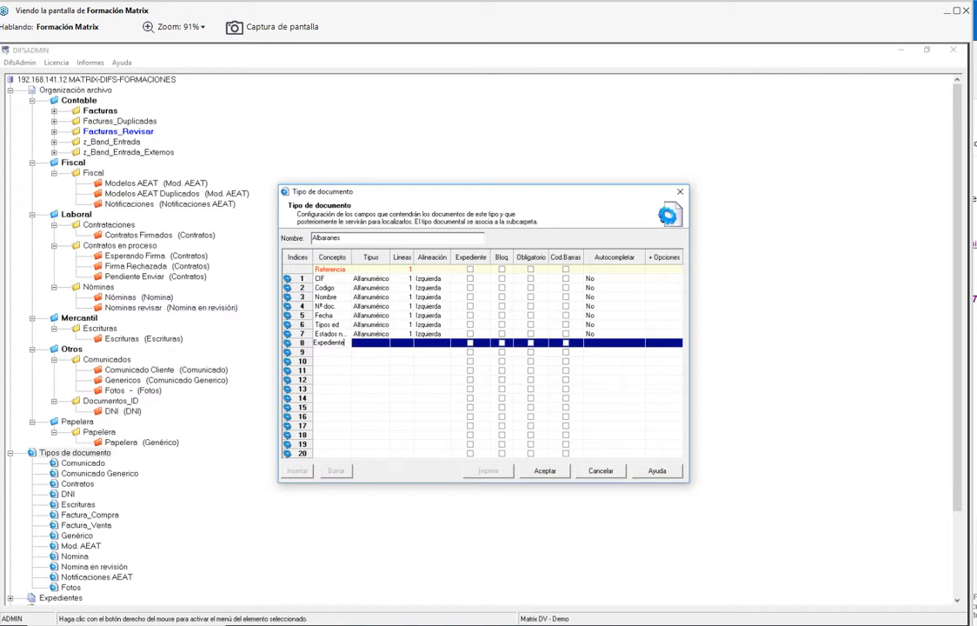
{"action": "key", "text": "Return"}
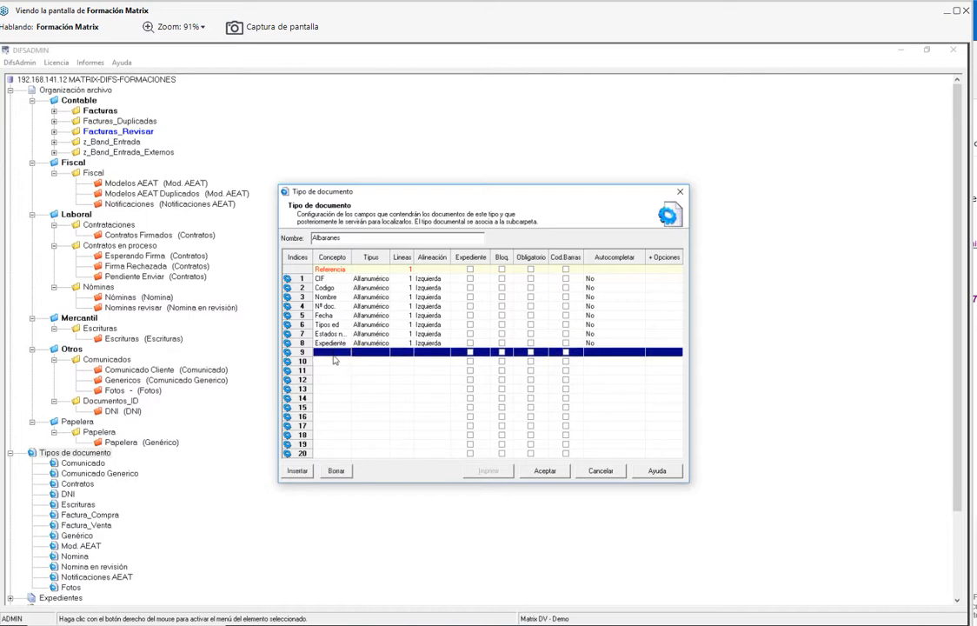
{"action": "left_click", "coordinate": [325, 352]}
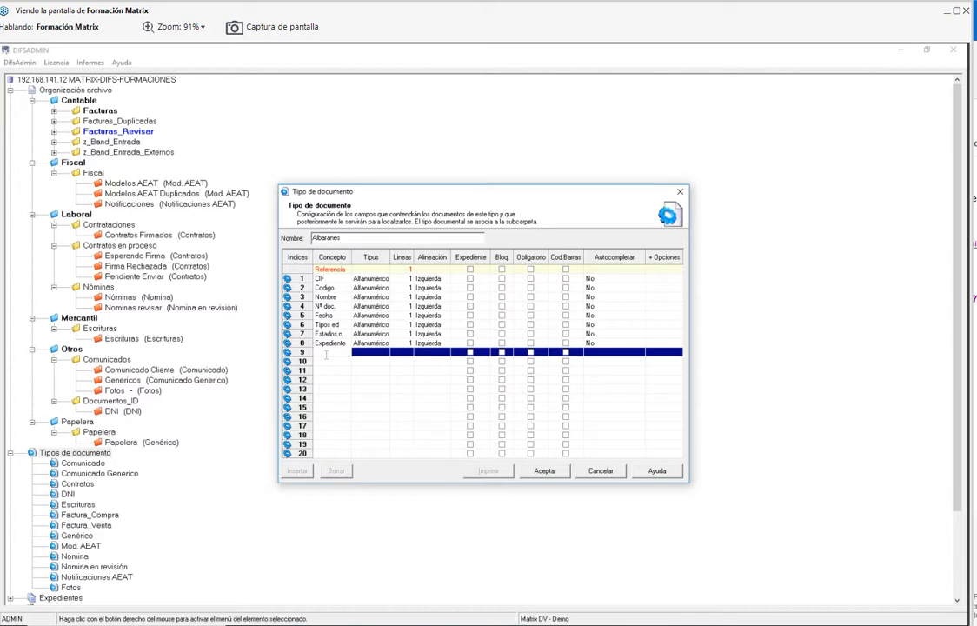
{"action": "type", "text": "O"}
{"action": "type", "text": "bservaciones"}
{"action": "left_click", "coordinate": [373, 417]}
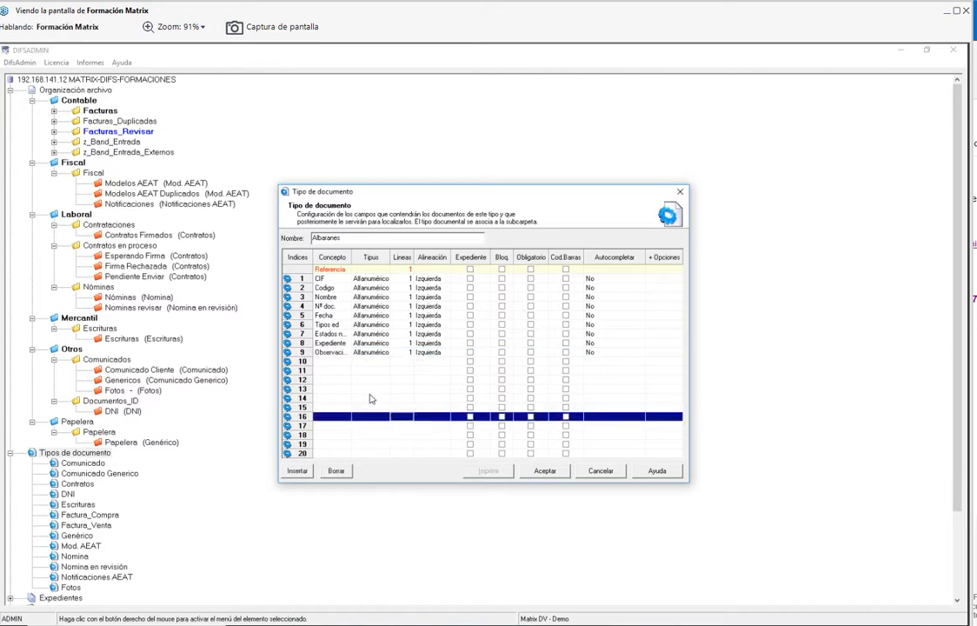
- Examine the data types available for the Codigo index
{"action": "left_click", "coordinate": [373, 288]}
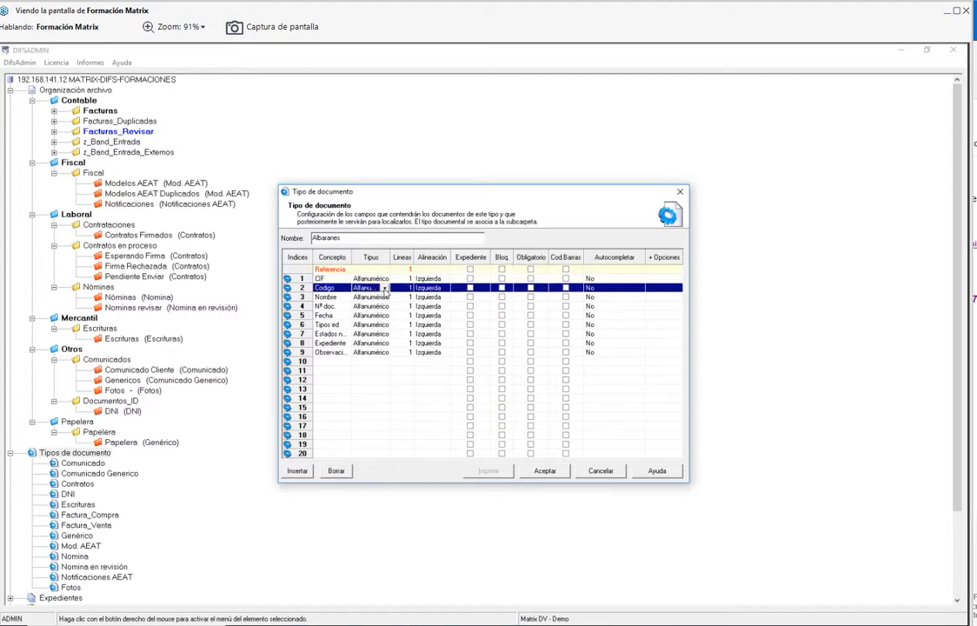
{"action": "left_click", "coordinate": [384, 287]}
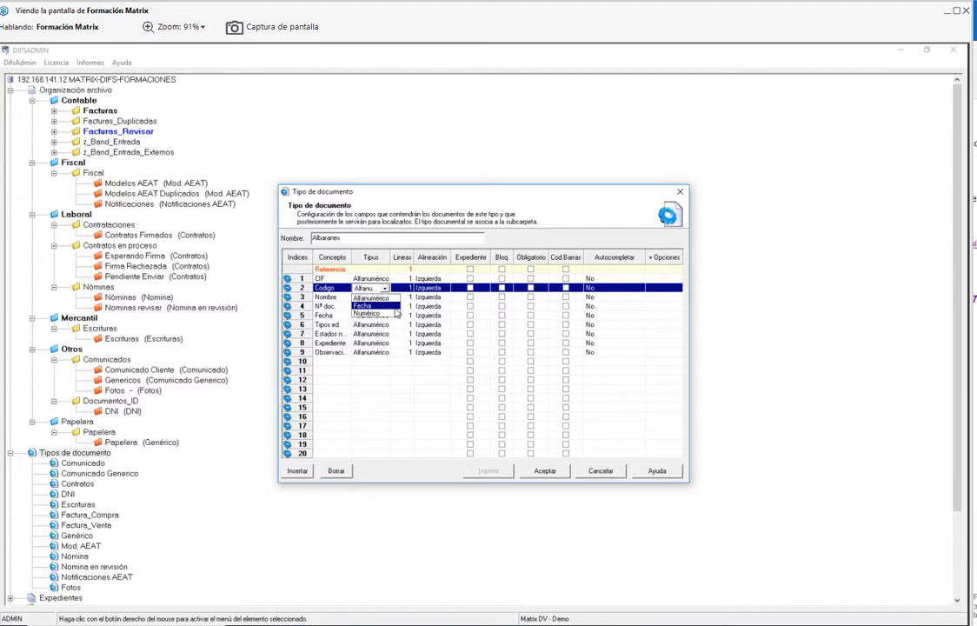
{"action": "key", "text": "Escape"}
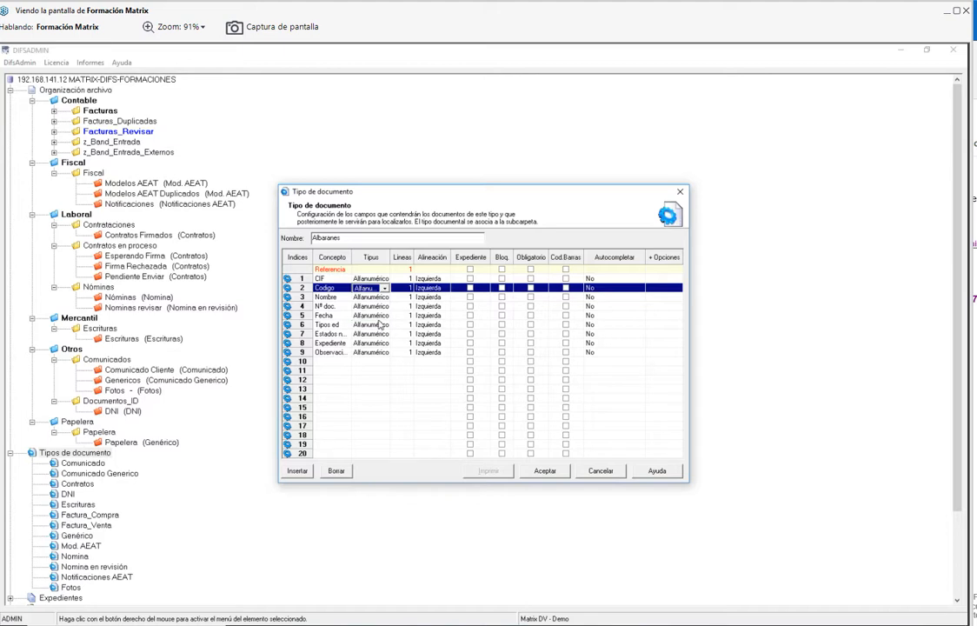
- Set the data type of the Fecha index of the Albaranes document type to Fecha
{"action": "left_click", "coordinate": [383, 315]}
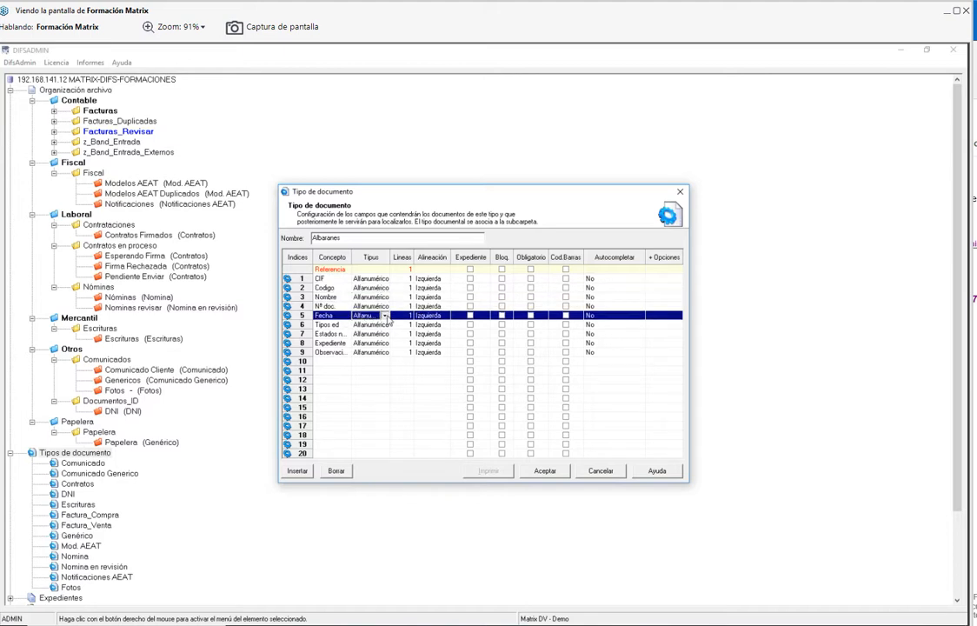
{"action": "left_click", "coordinate": [384, 316]}
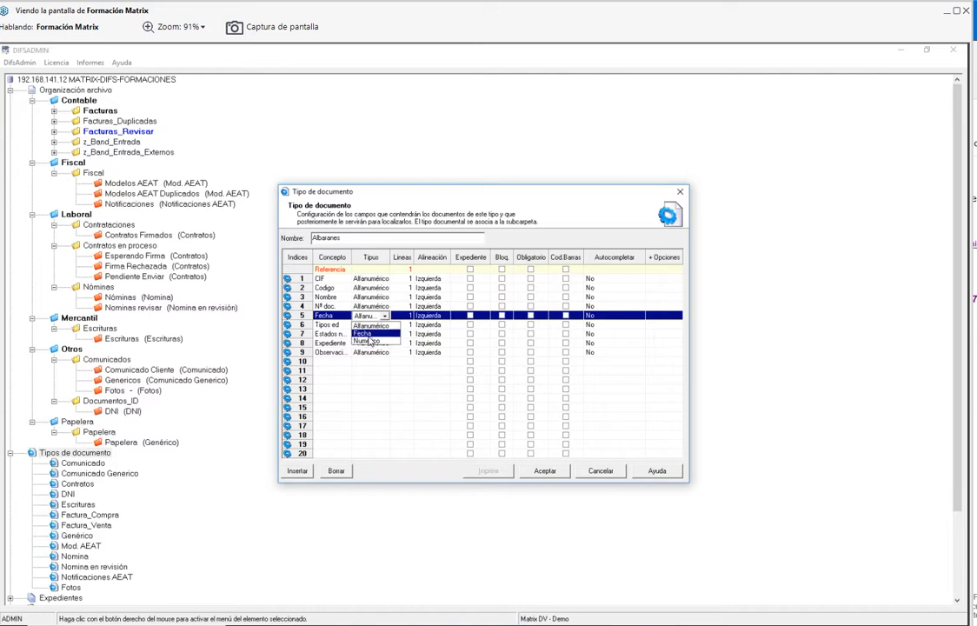
{"action": "left_click", "coordinate": [370, 335]}
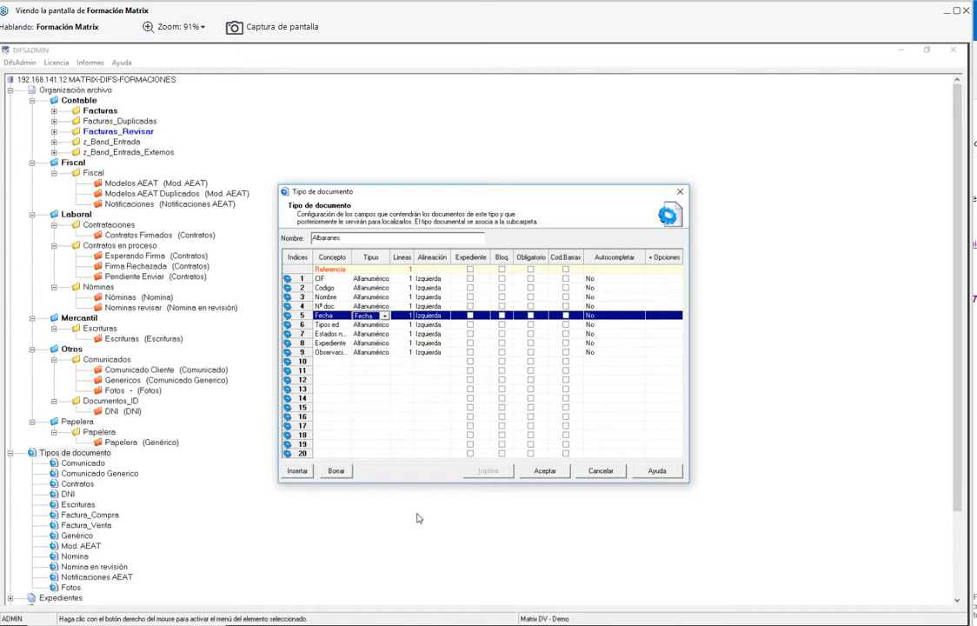
- Switch to DifsCapturePlus, choose the Contable archive with Facturas_Compra, and examine how the Fecha_Fact field accepts a date
{"action": "mouse_move", "coordinate": [749, 624]}
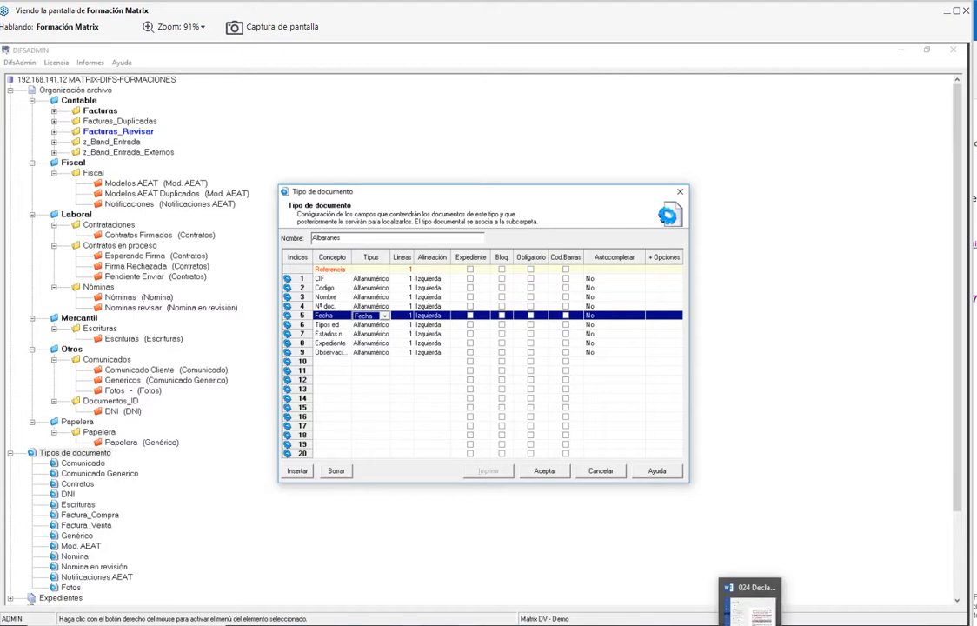
{"action": "left_click", "coordinate": [749, 599]}
{"action": "left_click", "coordinate": [426, 171]}
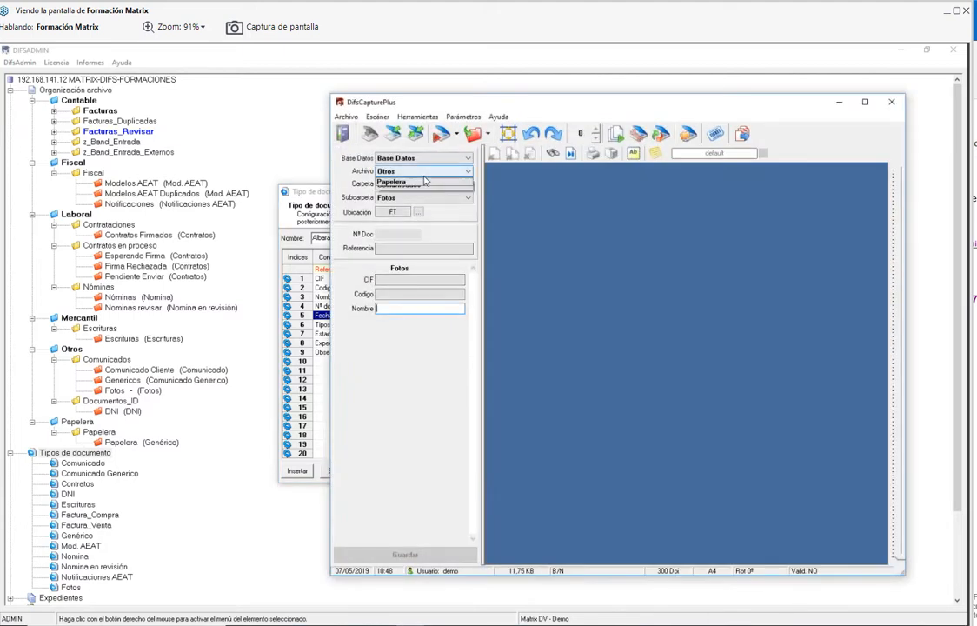
{"action": "left_click", "coordinate": [404, 182]}
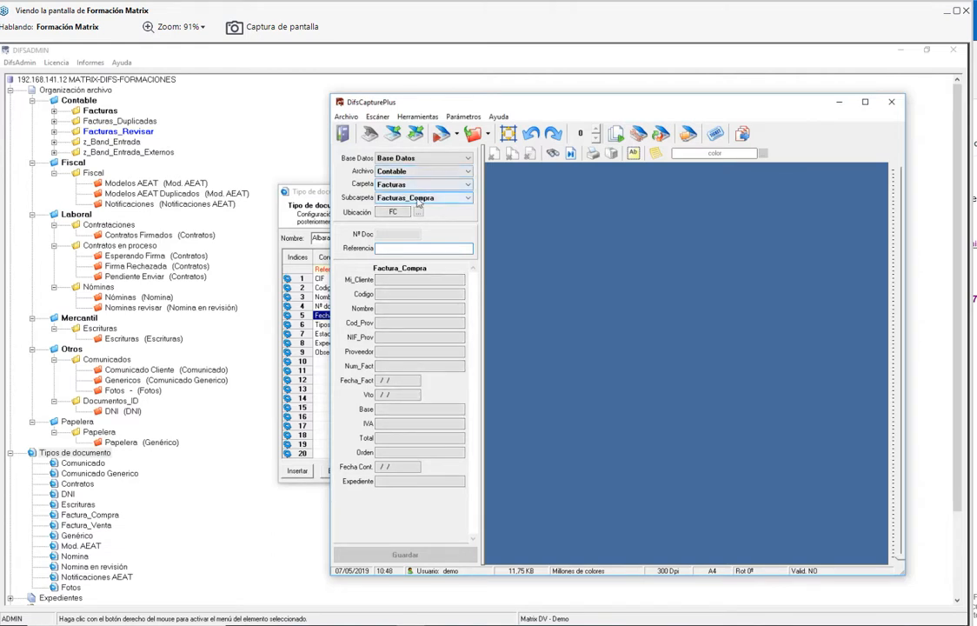
{"action": "left_click", "coordinate": [416, 381]}
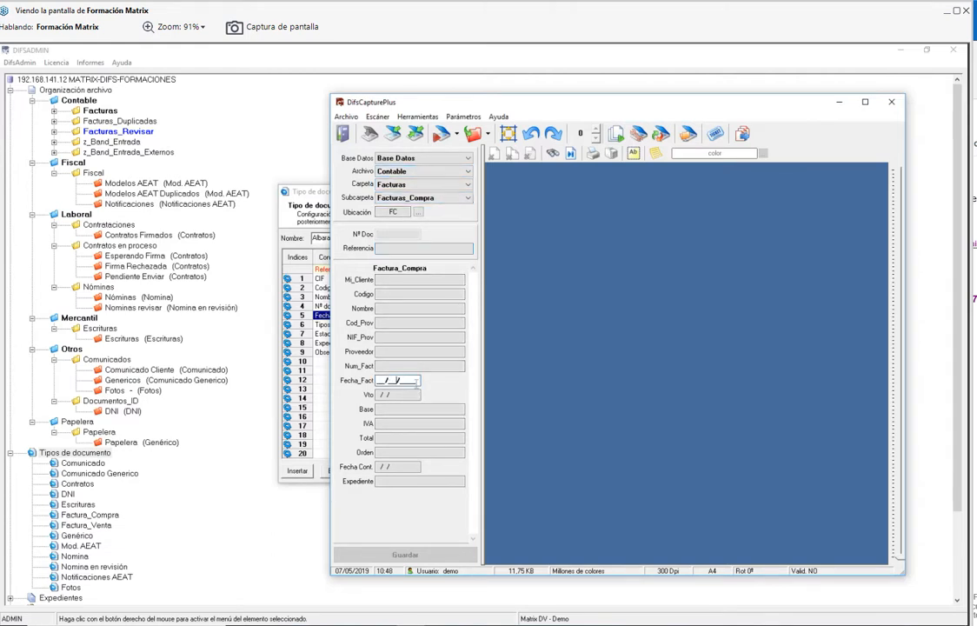
{"action": "left_click_drag", "start_coordinate": [417, 383], "coordinate": [314, 374]}
{"action": "left_click", "coordinate": [407, 383]}
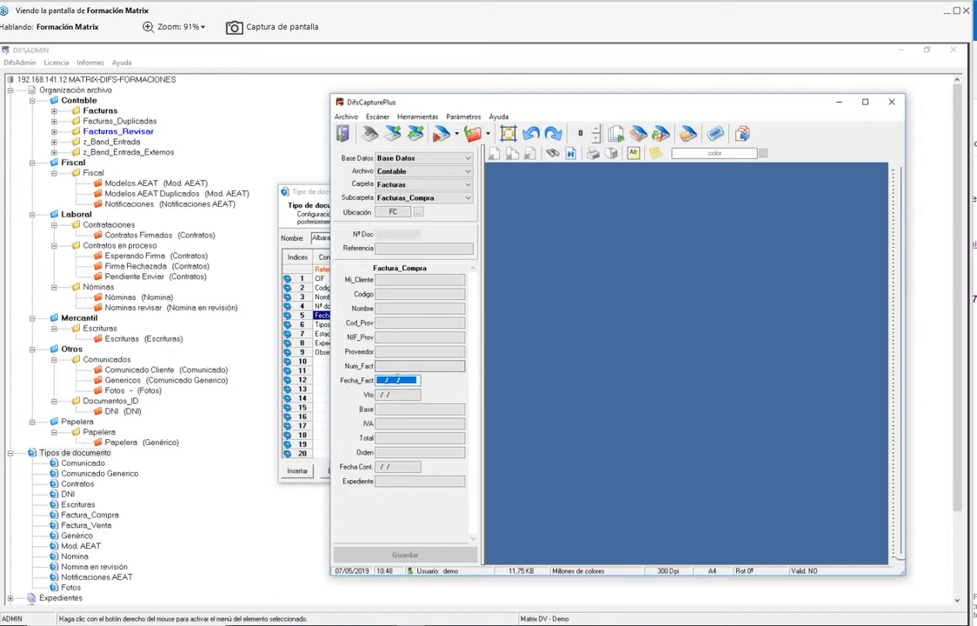
{"action": "left_click", "coordinate": [839, 102]}
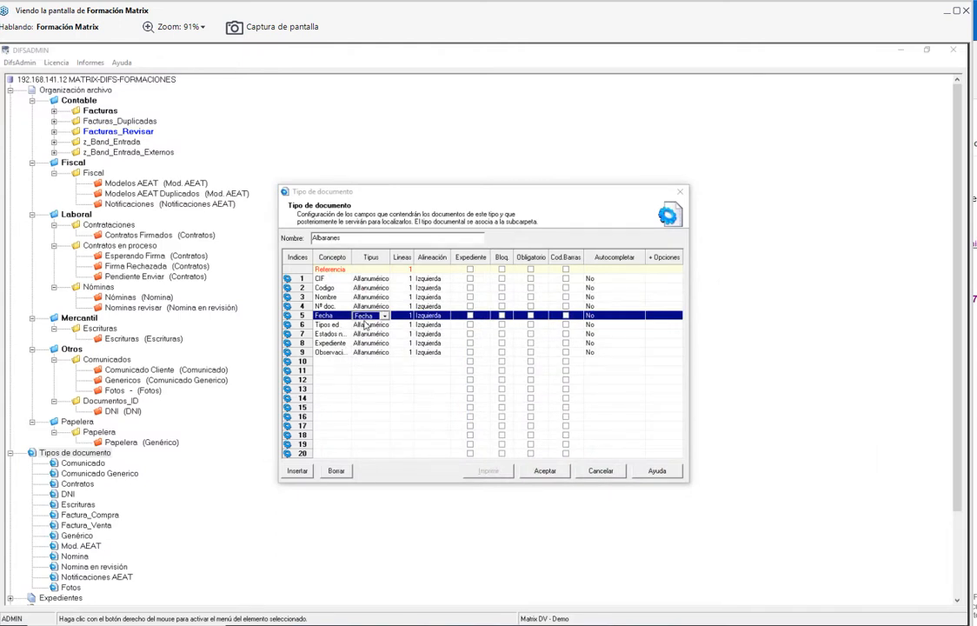
- Set the Observaciones index of the Albaranes document type to 5 lines
{"action": "left_click", "coordinate": [367, 400]}
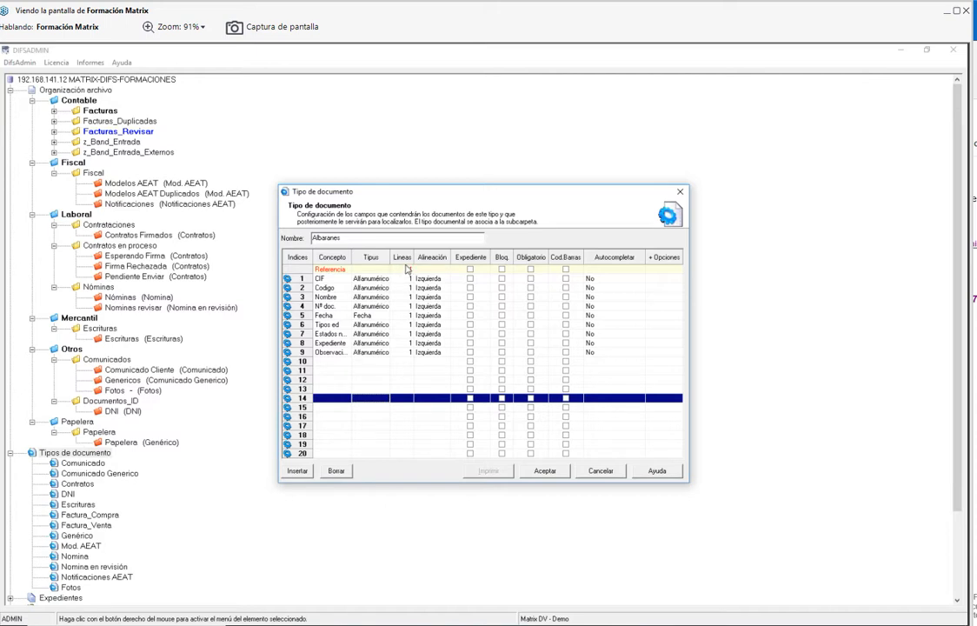
{"action": "left_click", "coordinate": [409, 353]}
{"action": "left_click", "coordinate": [408, 353]}
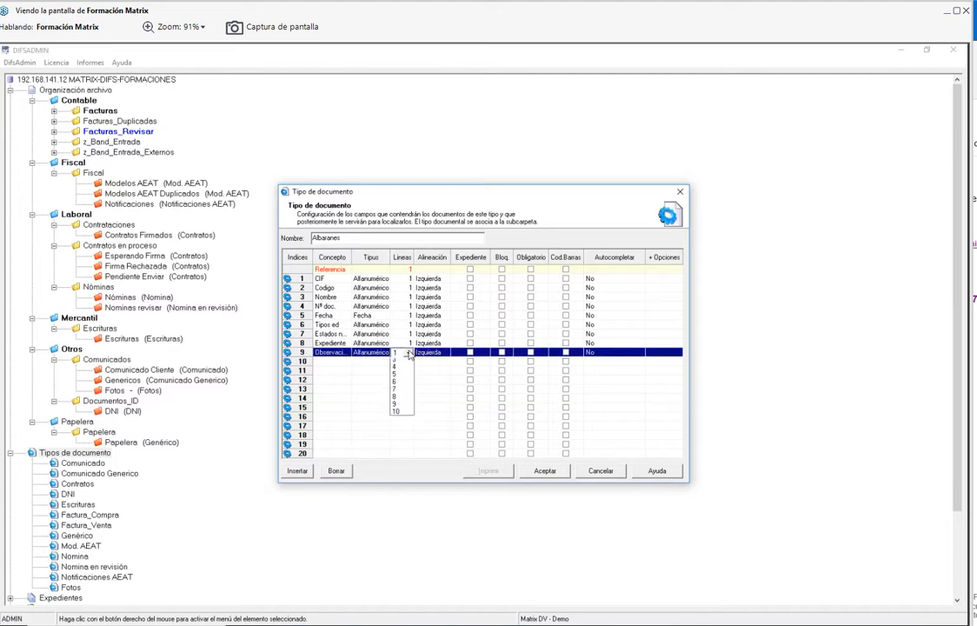
{"action": "left_click", "coordinate": [396, 393]}
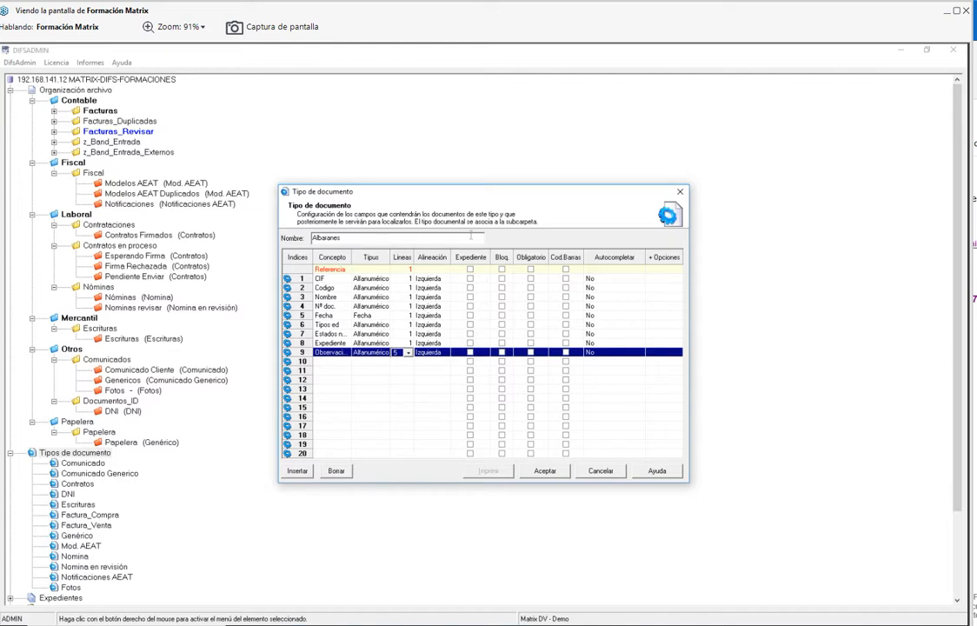
- Enable the Expediente option for the Expediente index and the Bloq. option for the Nº doc. index
{"action": "key", "text": "Up"}
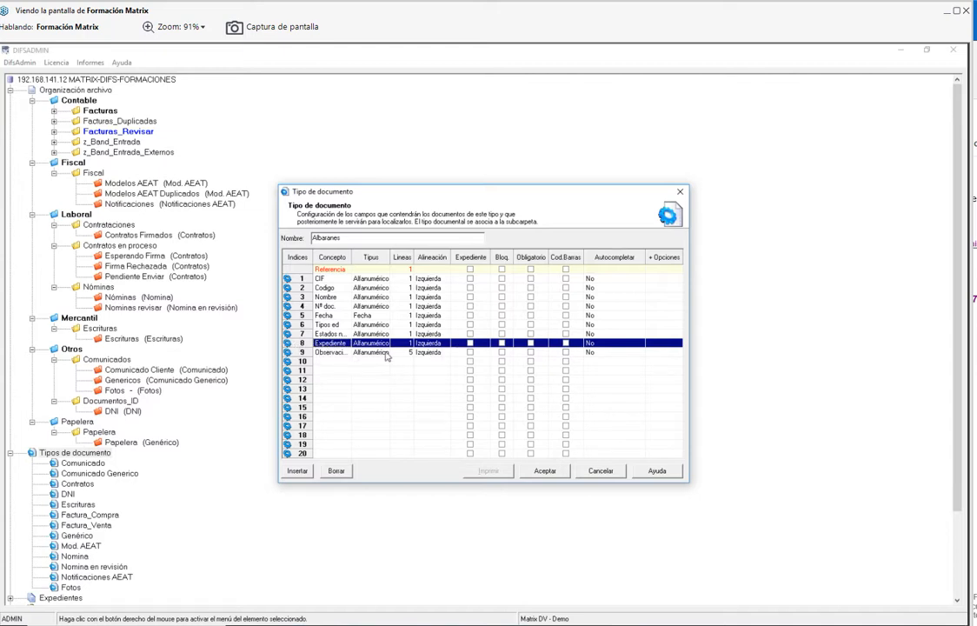
{"action": "left_click", "coordinate": [469, 343]}
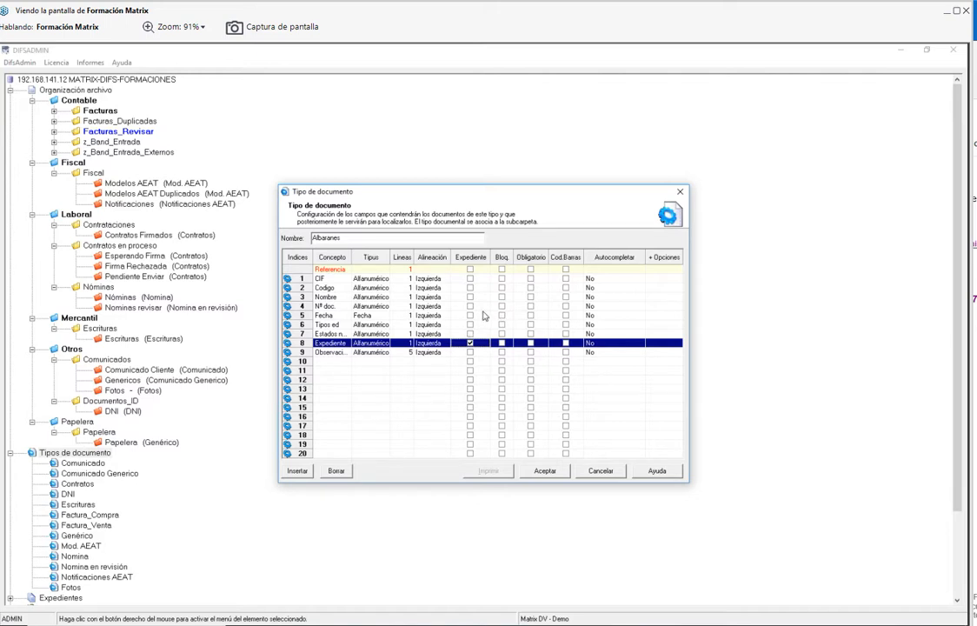
{"action": "left_click", "coordinate": [326, 308]}
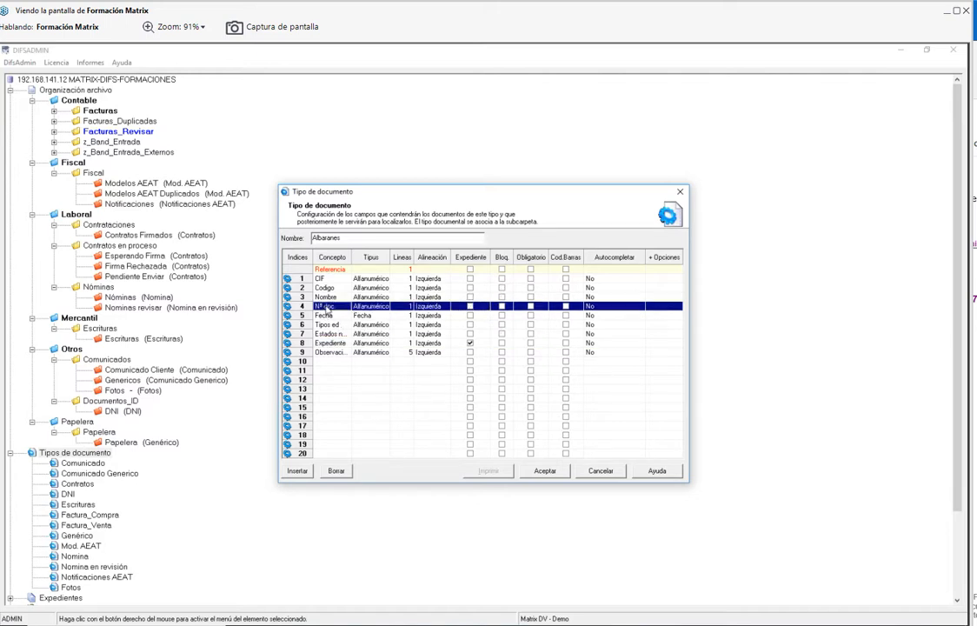
{"action": "left_click", "coordinate": [501, 307]}
- Try making the Tipos ed and Estados indexes mandatory
{"action": "left_click", "coordinate": [530, 324]}
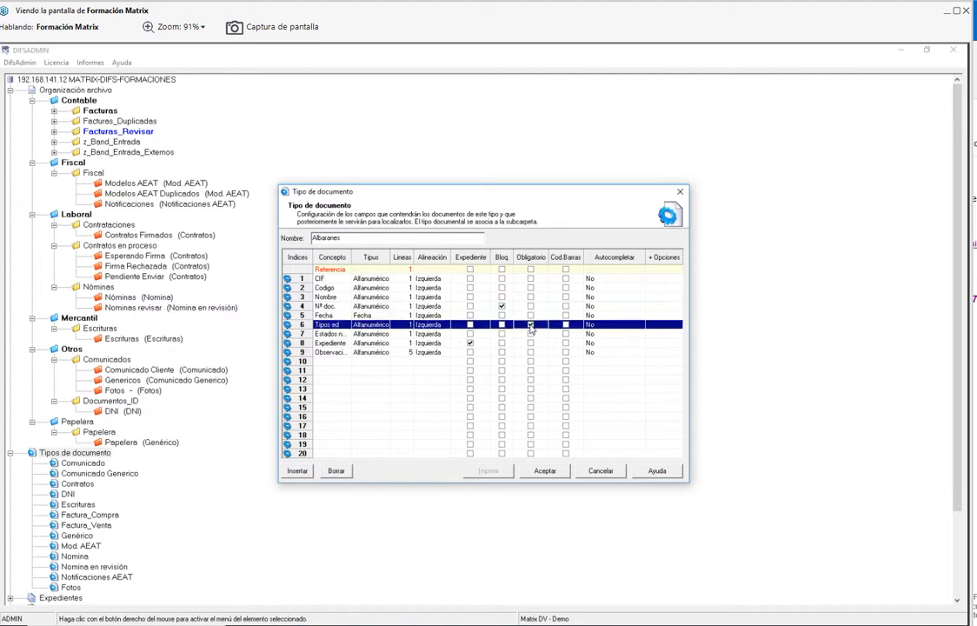
{"action": "left_click", "coordinate": [531, 334]}
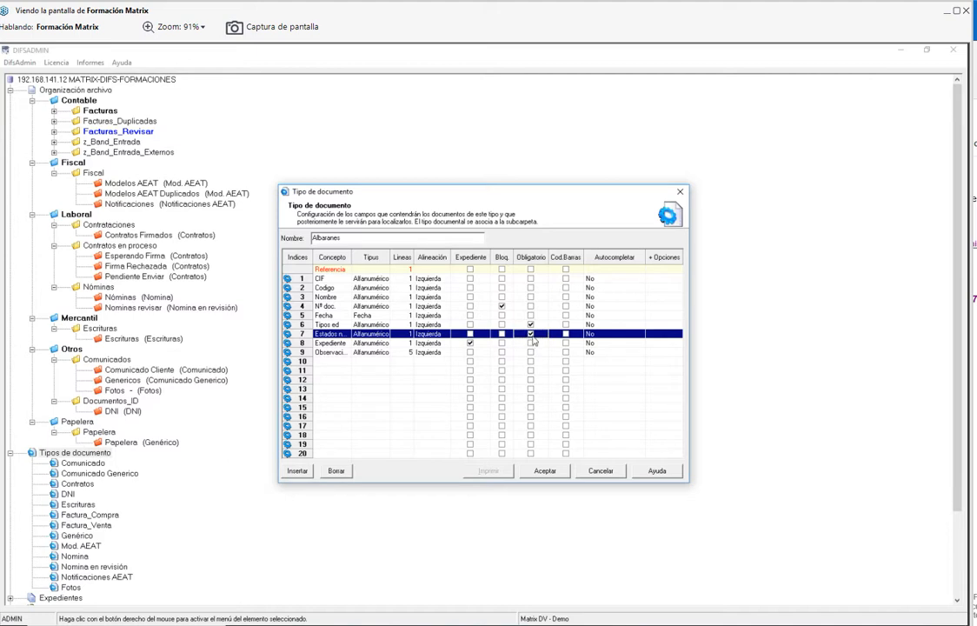
{"action": "left_click", "coordinate": [530, 334]}
- Make the CIF index mandatory and set its autocomplete to "Si (modo sencillo)"
{"action": "left_click", "coordinate": [404, 279]}
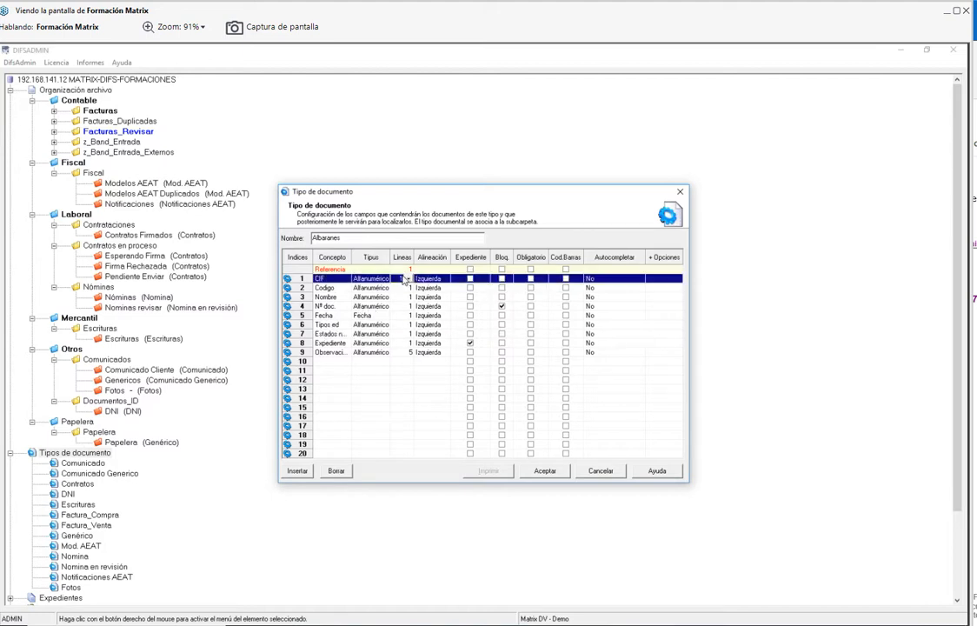
{"action": "left_click", "coordinate": [530, 278]}
{"action": "left_click", "coordinate": [613, 289]}
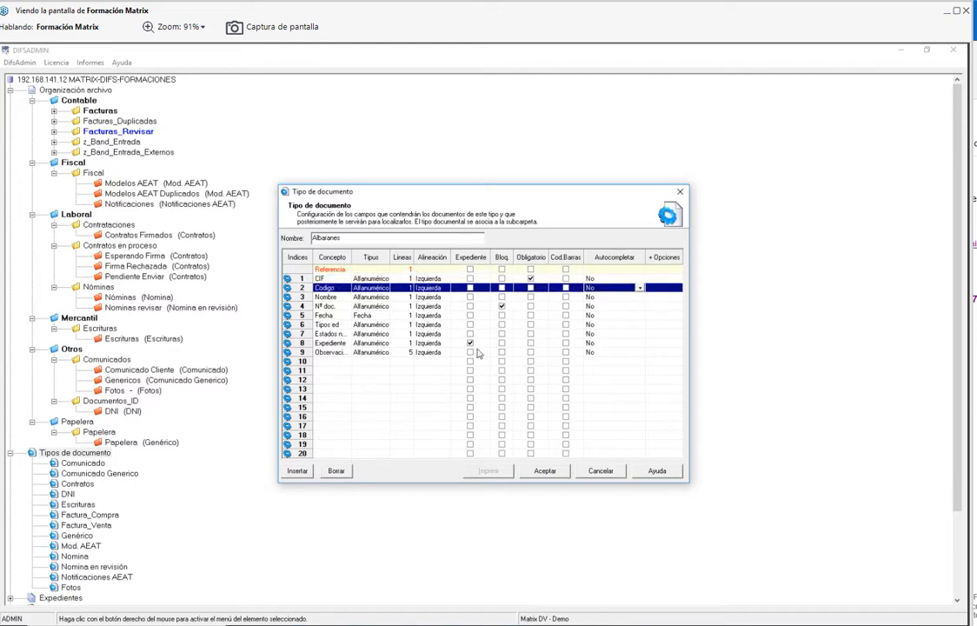
{"action": "left_click", "coordinate": [632, 279]}
{"action": "left_click", "coordinate": [638, 279]}
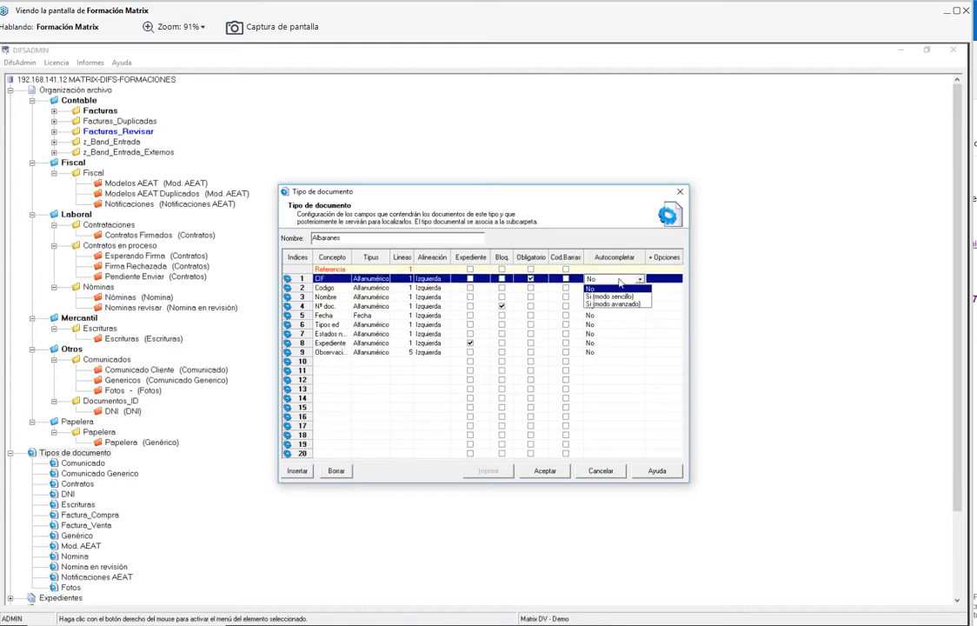
{"action": "left_click", "coordinate": [613, 297]}
- Set autocomplete to simple mode for Codigo and advanced mode for Nombre, and save the Albaranes document type
{"action": "left_click", "coordinate": [645, 288]}
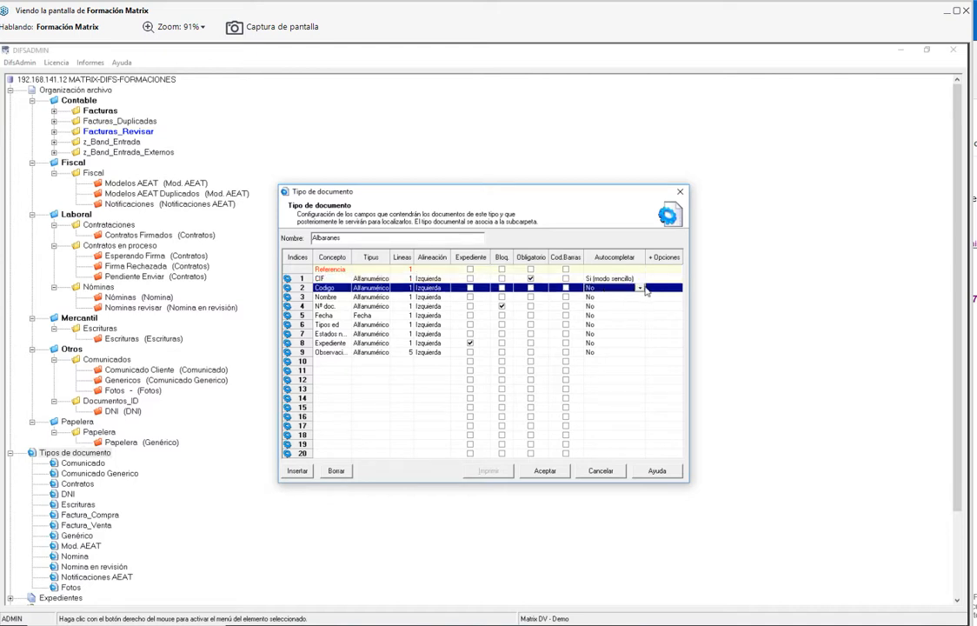
{"action": "left_click", "coordinate": [640, 289]}
{"action": "left_click", "coordinate": [613, 307]}
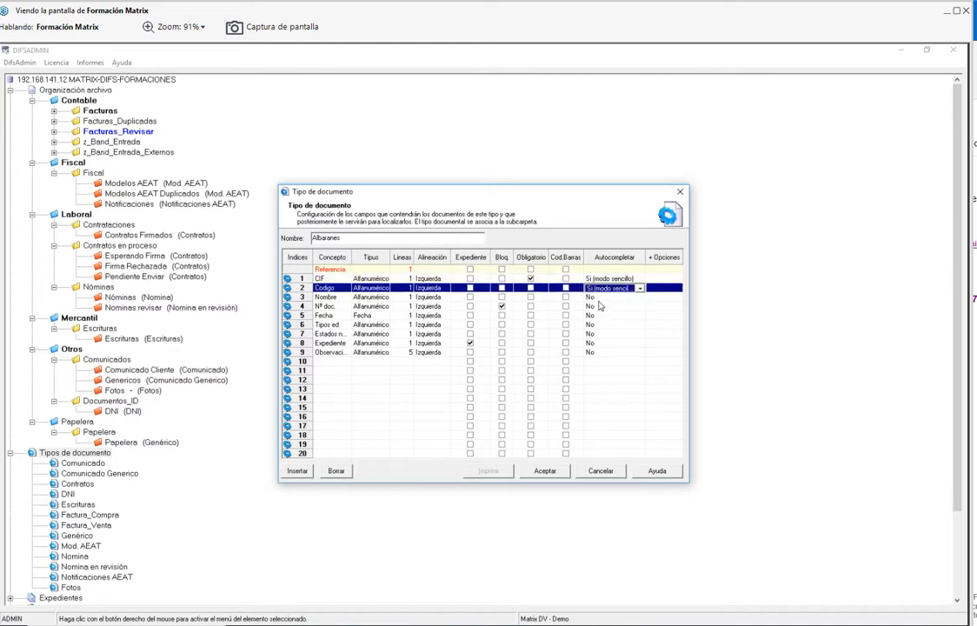
{"action": "left_click", "coordinate": [501, 298]}
{"action": "left_click", "coordinate": [501, 306]}
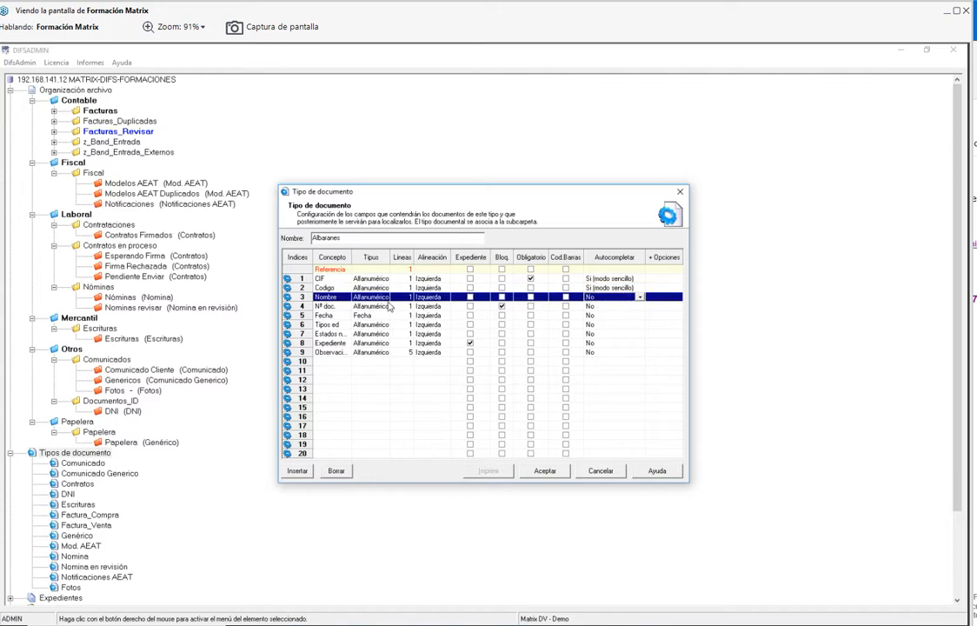
{"action": "left_click", "coordinate": [640, 297]}
{"action": "left_click", "coordinate": [617, 323]}
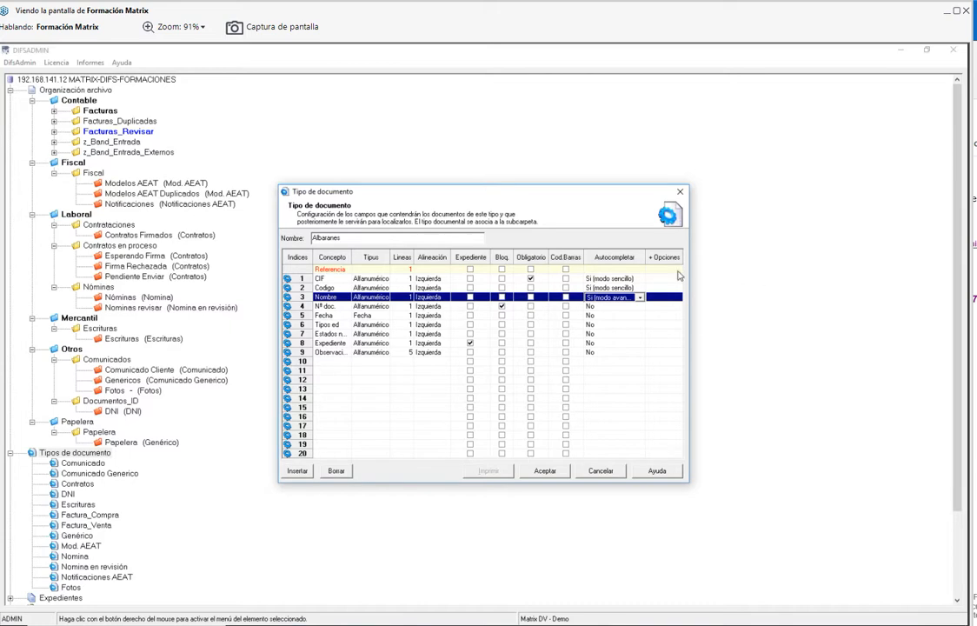
{"action": "left_click", "coordinate": [554, 473]}
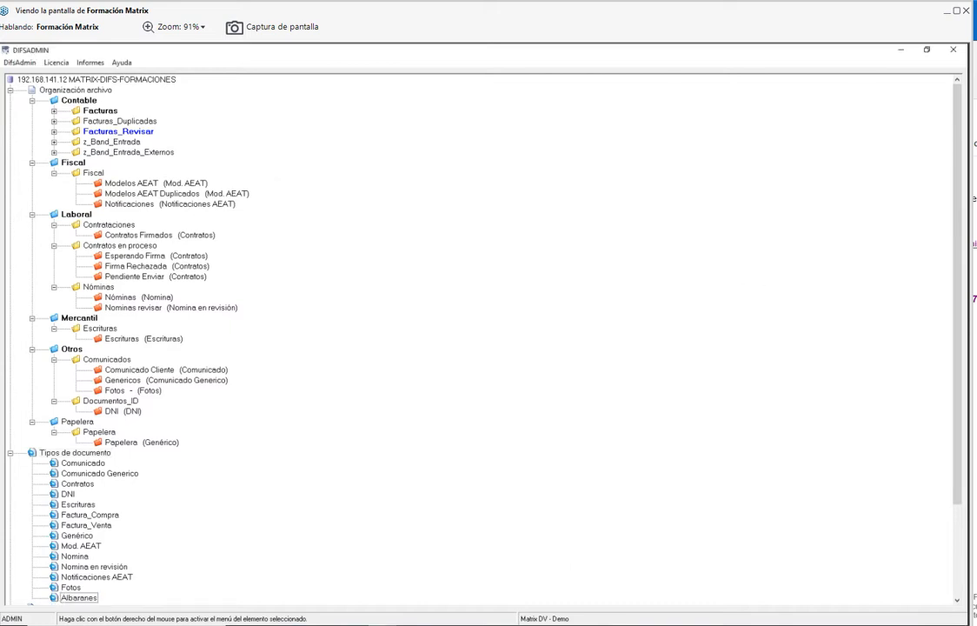
- Test the autocomplete in DifsCapturePlus by entering "matri" as the Nombre of a Factura_Compra and accepting the suggested company
{"action": "key", "text": "alt+Tab"}
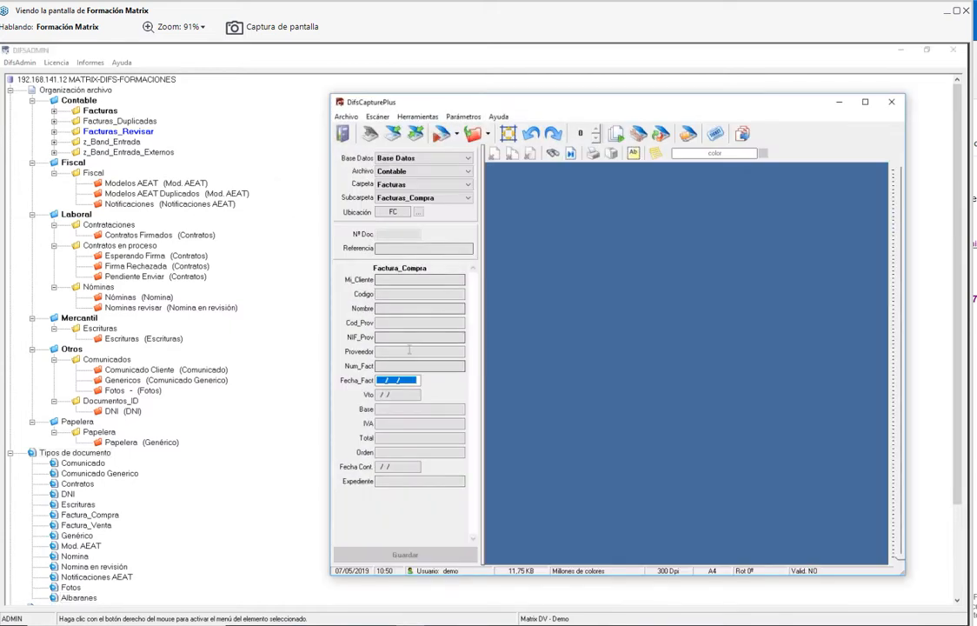
{"action": "type", "text": "matri"}
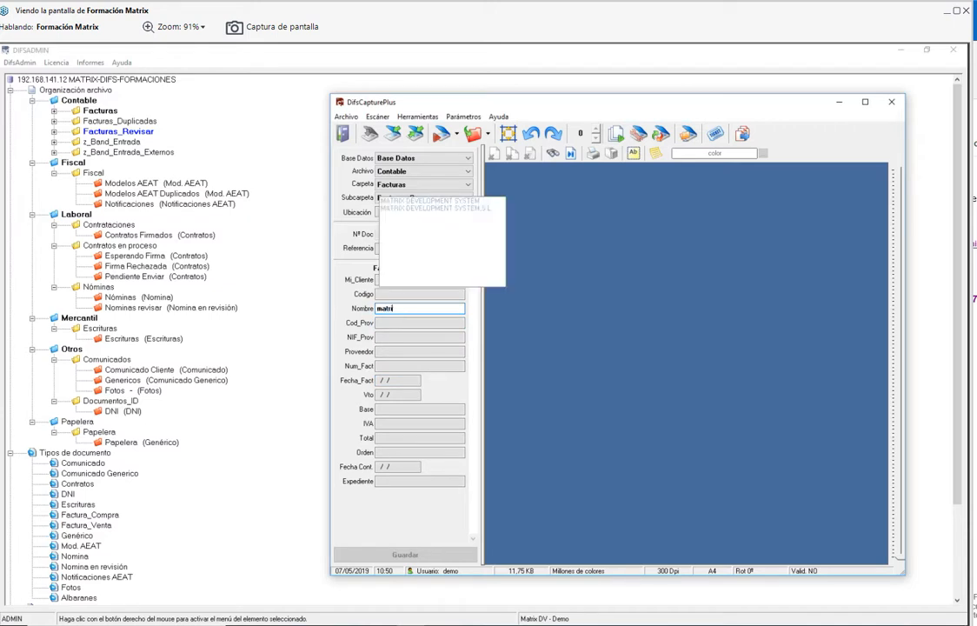
{"action": "key", "text": "Return"}
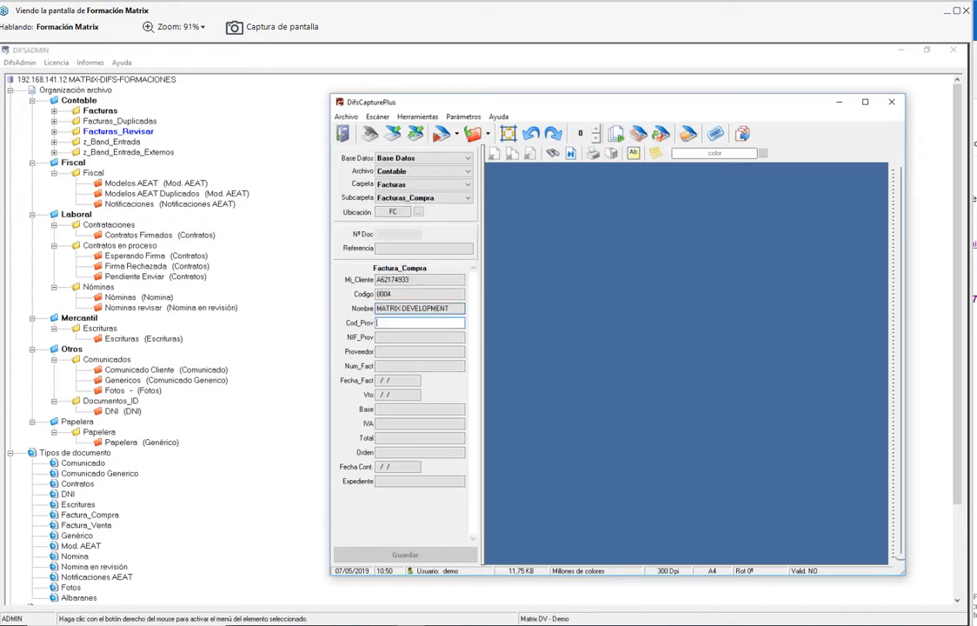
{"action": "key", "text": "shift+Tab"}
{"action": "key", "text": "shift+Tab"}
{"action": "key", "text": "shift+Tab"}
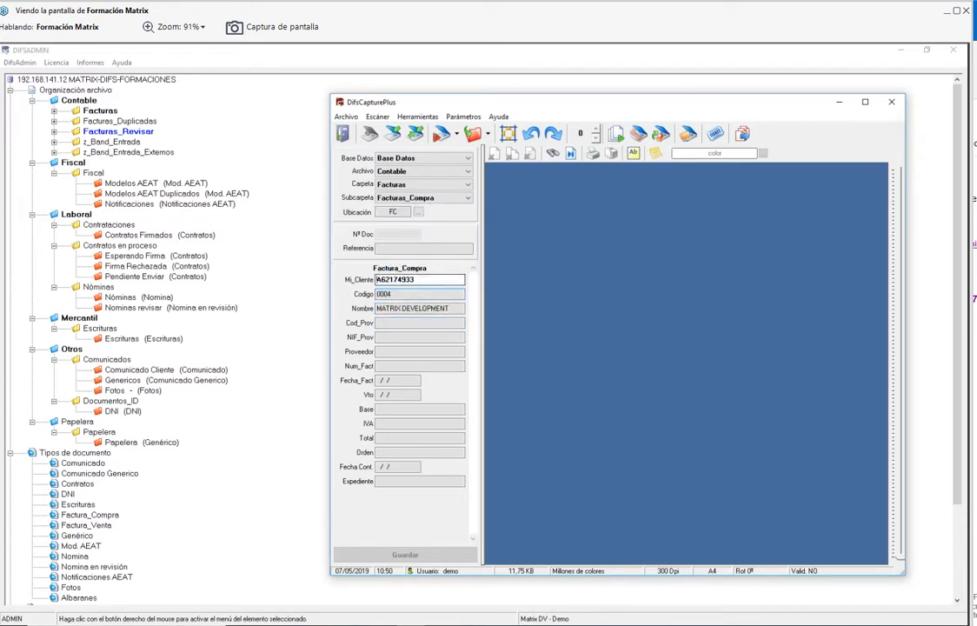
{"action": "left_click", "coordinate": [891, 102]}
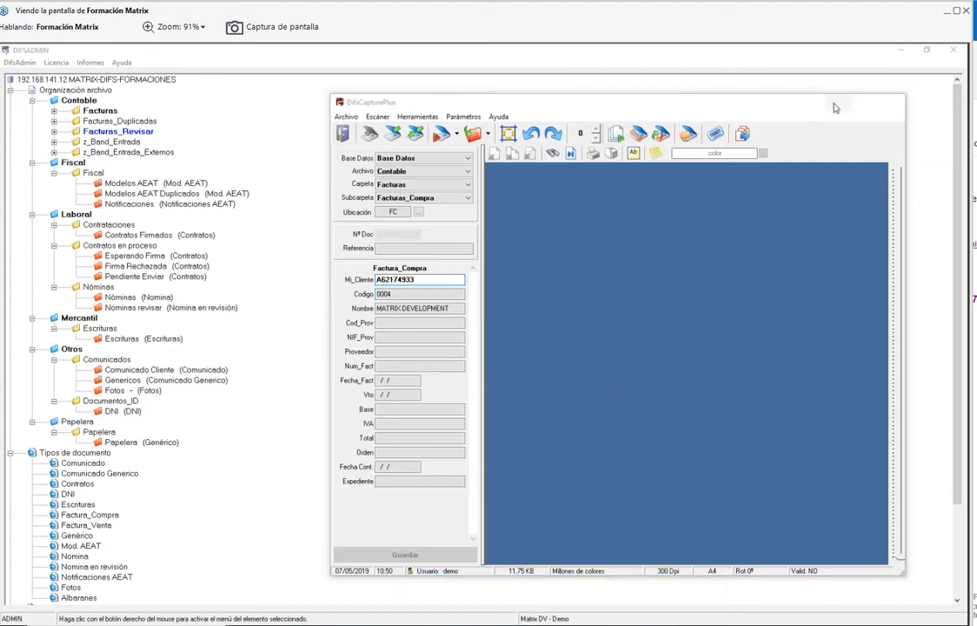
- Examine the extra options and validation SQL of the Mi_Cliente index in the Factura_Compra document type, leaving without changes
{"action": "left_click", "coordinate": [98, 516]}
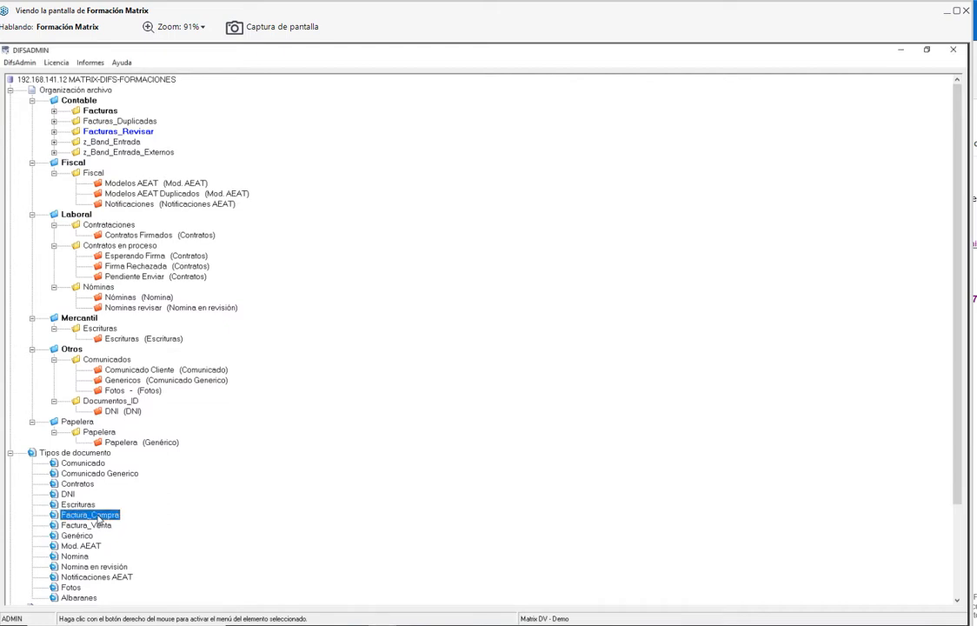
{"action": "double_click", "coordinate": [97, 516]}
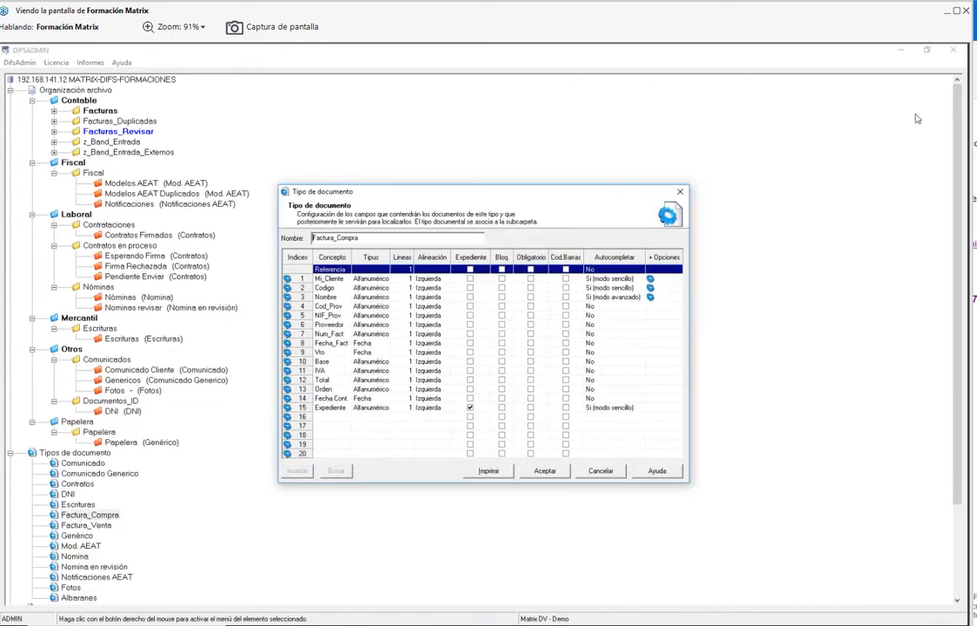
{"action": "left_click", "coordinate": [678, 278]}
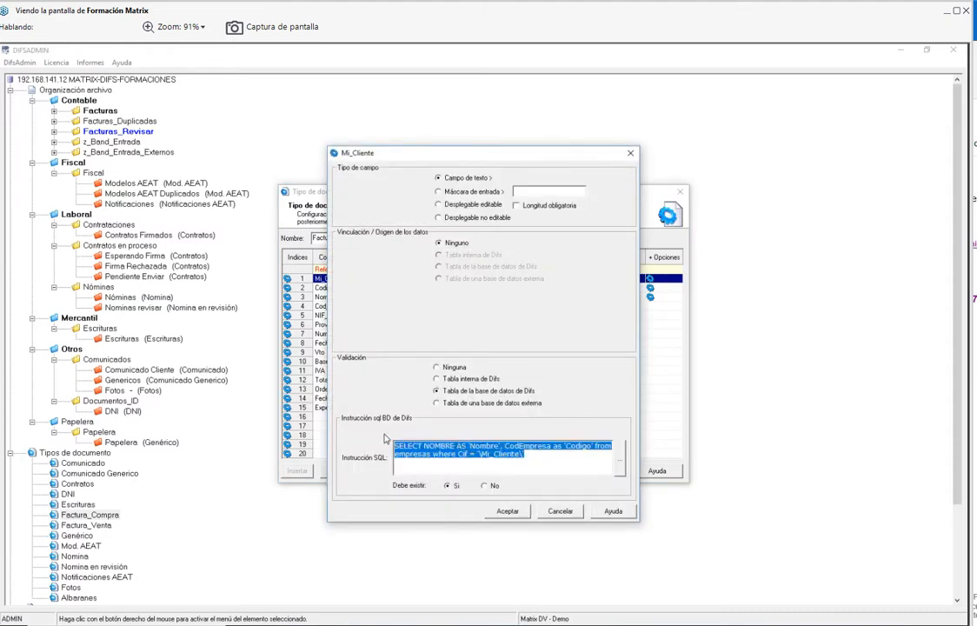
{"action": "left_click", "coordinate": [560, 511]}
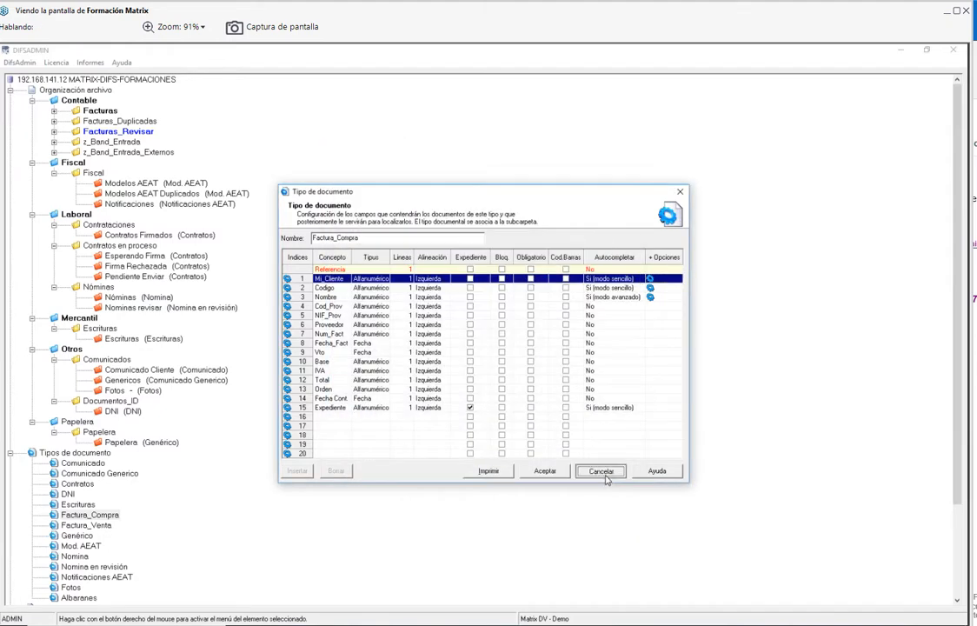
{"action": "left_click", "coordinate": [597, 469]}
{"action": "scroll", "coordinate": [491, 484], "scroll_direction": "down", "scroll_amount": 4}
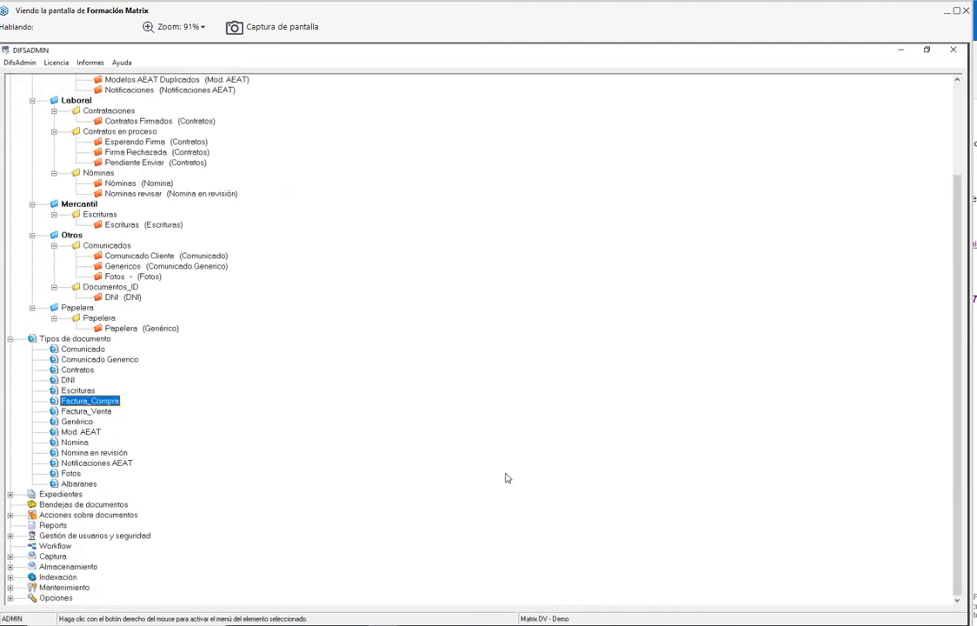
- Validate the Albaranes CIF index against the Difs database table with SELECT NOMBRE AS 'Nombre', CodEmpresa as 'Codigo' from empresas where Cif = '\Mi_Cliente\'
{"action": "double_click", "coordinate": [78, 484]}
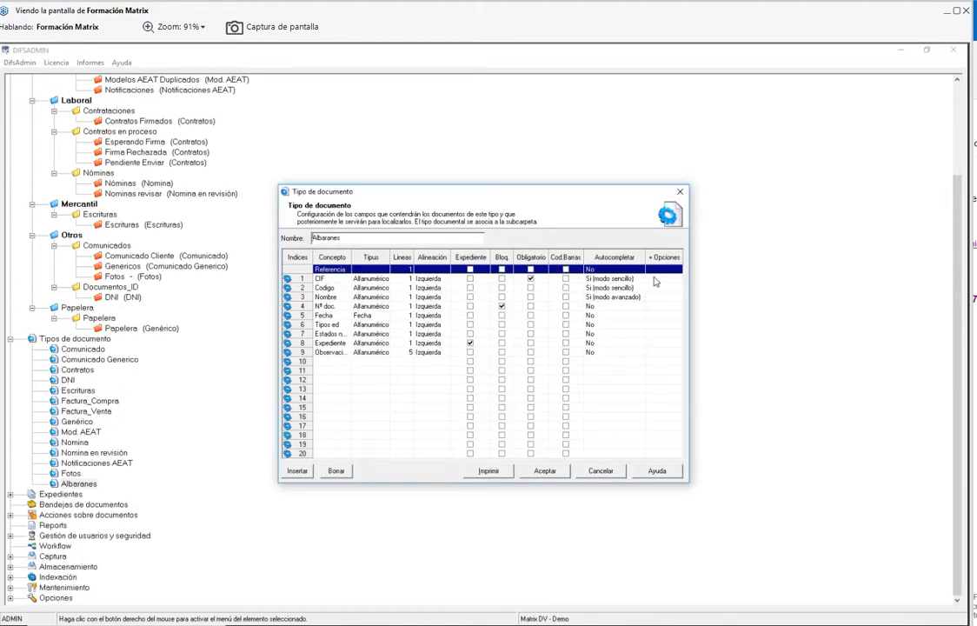
{"action": "left_click", "coordinate": [677, 278]}
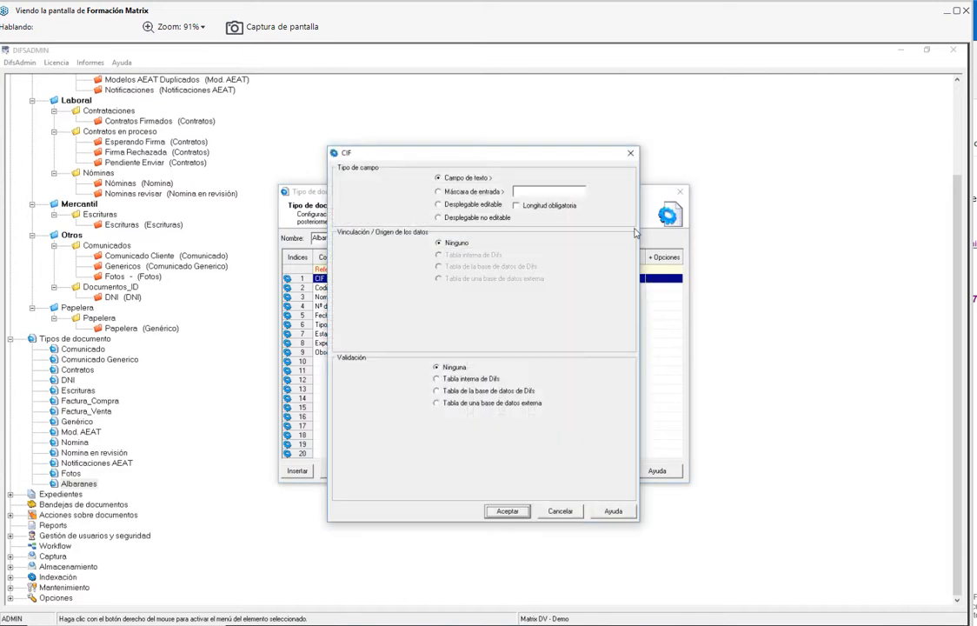
{"action": "left_click_drag", "start_coordinate": [410, 146], "coordinate": [562, 105]}
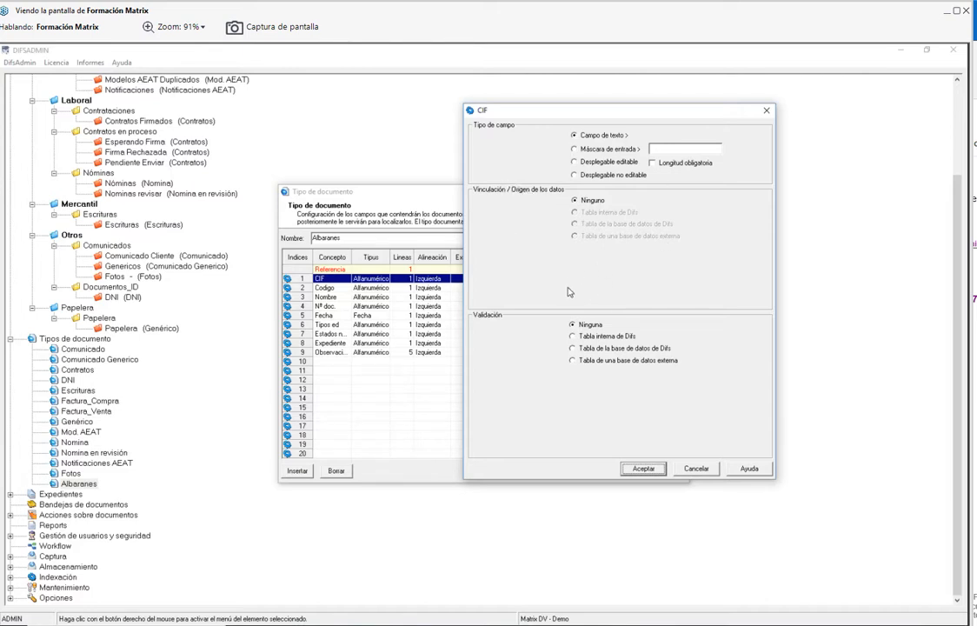
{"action": "left_click", "coordinate": [573, 347]}
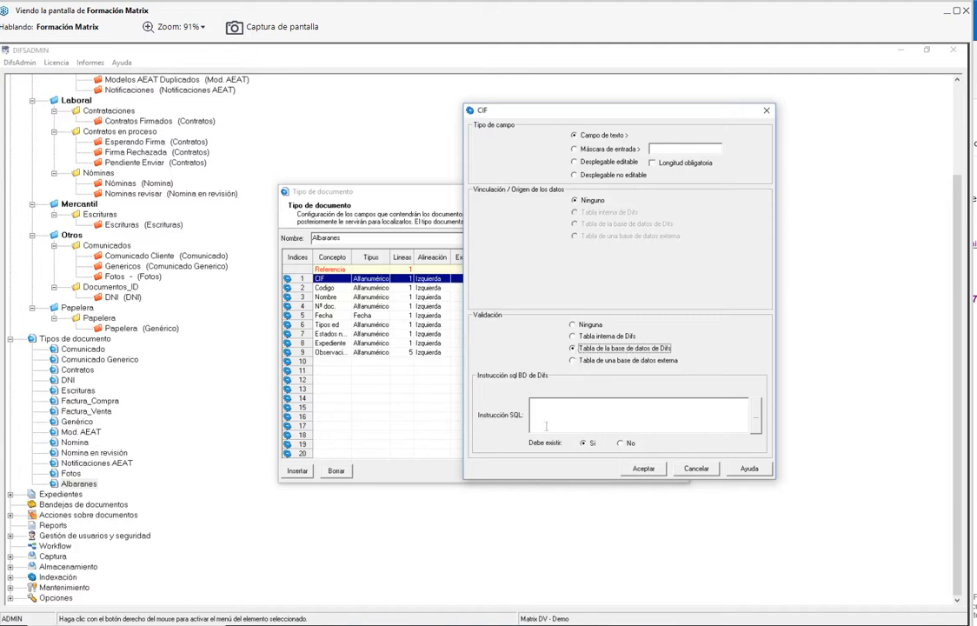
{"action": "left_click", "coordinate": [548, 409]}
{"action": "type", "text": "SELECT NOMBRE AS 'Nombre', CodEmpresa as 'Codigo' from empresas where Cif = '\\Mi_Cliente\\'"}
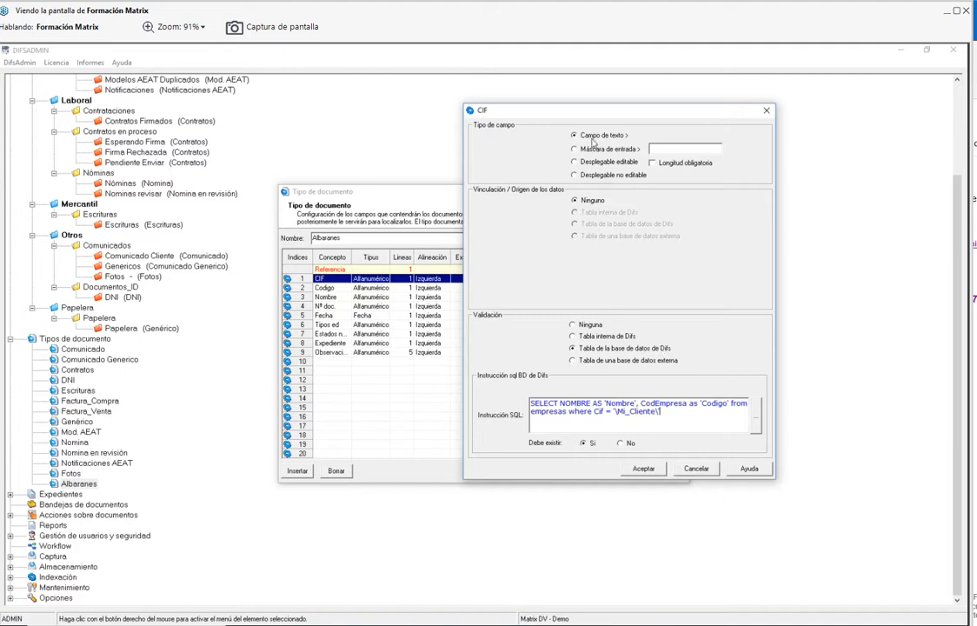
- Replace the Mi_Cliente reference in the CIF validation SQL with CIF, require the value to exist, and save the Albaranes document type
{"action": "left_click_drag", "start_coordinate": [524, 106], "coordinate": [676, 113]}
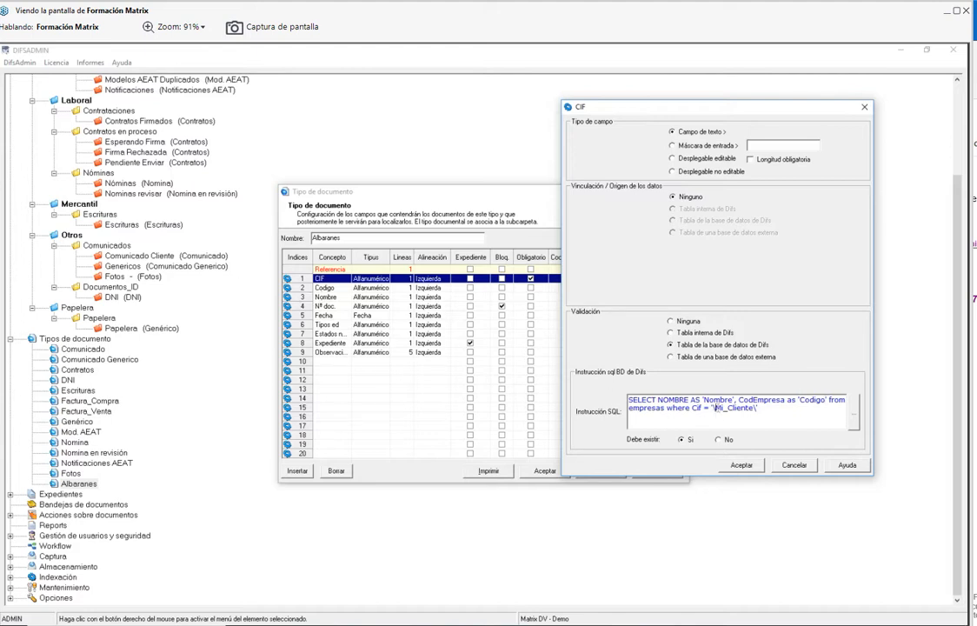
{"action": "left_click_drag", "start_coordinate": [714, 408], "coordinate": [753, 412]}
{"action": "type", "text": "CIF"}
{"action": "left_click", "coordinate": [682, 439]}
{"action": "left_click", "coordinate": [742, 466]}
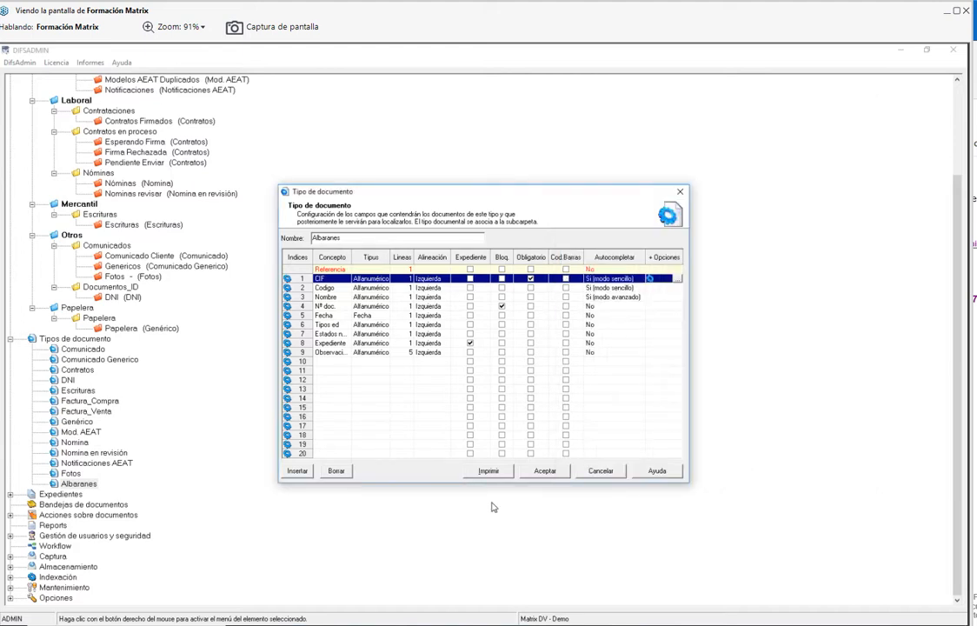
{"action": "left_click", "coordinate": [543, 471]}
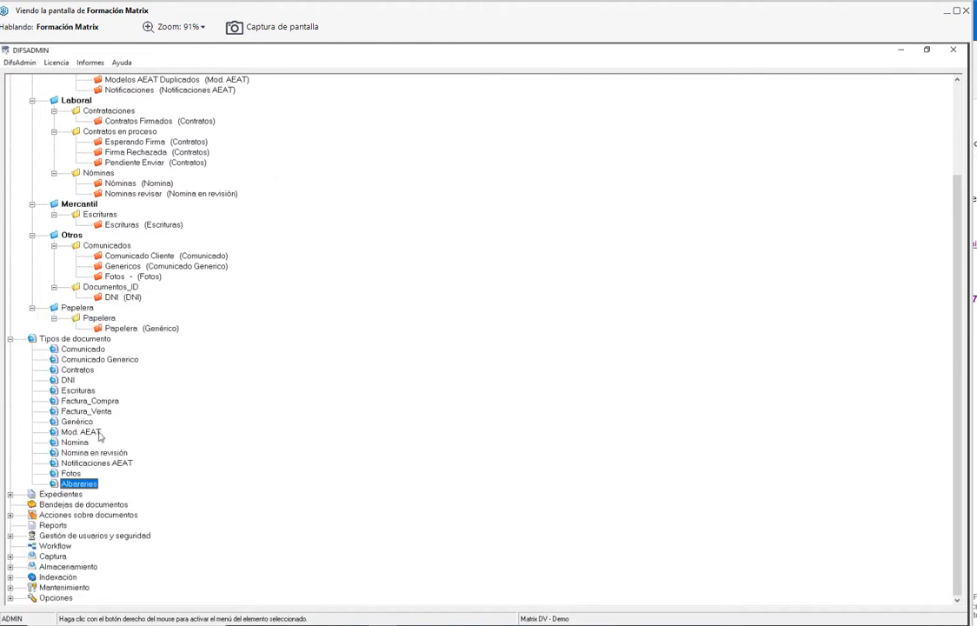
- Copy the validation SQL of the Codigo index in the Factura_Compra document type, leaving that type without changes
{"action": "left_click", "coordinate": [97, 403]}
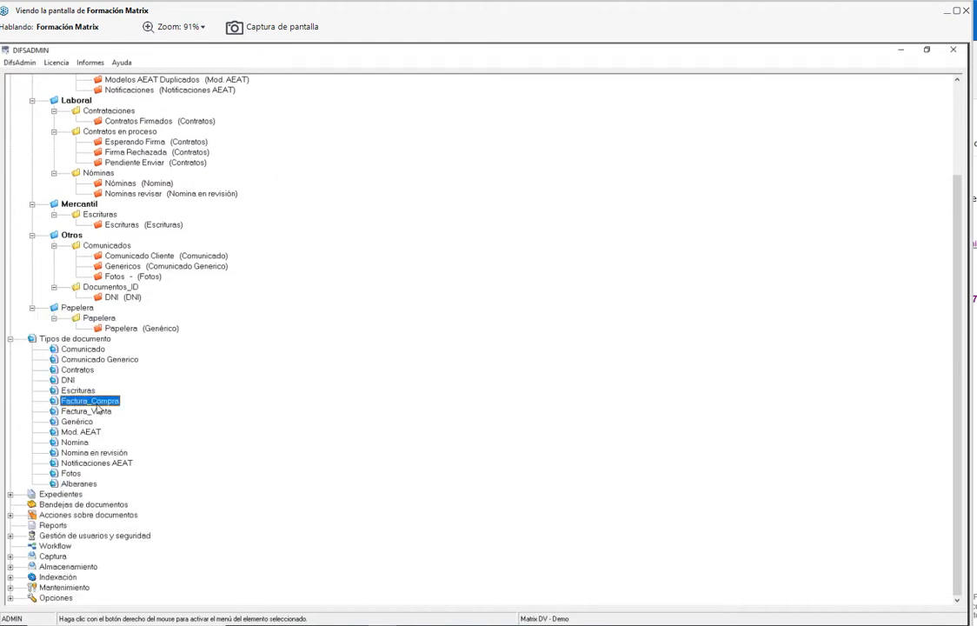
{"action": "double_click", "coordinate": [96, 402]}
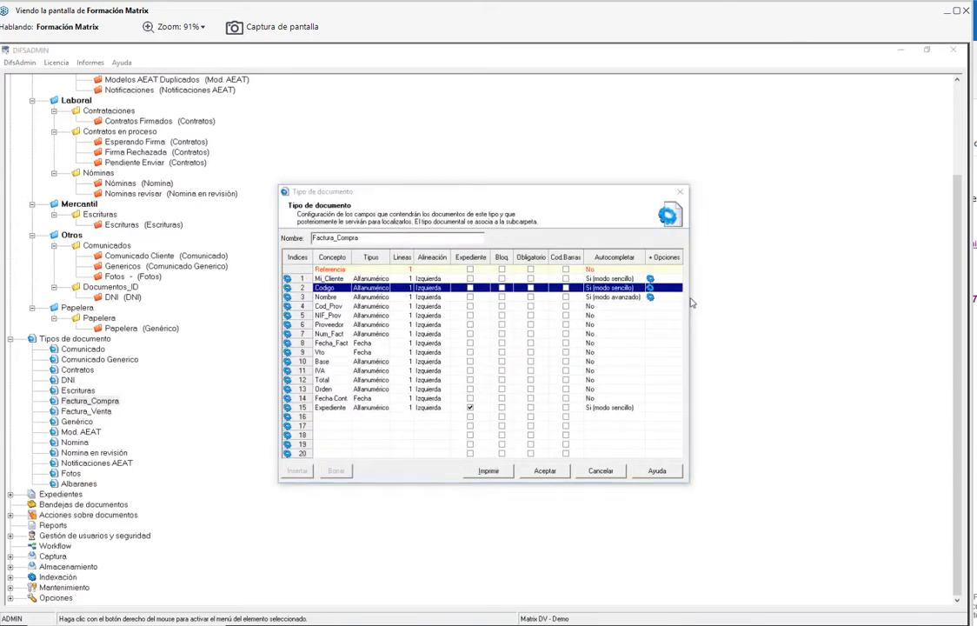
{"action": "left_click_drag", "start_coordinate": [567, 455], "coordinate": [385, 430]}
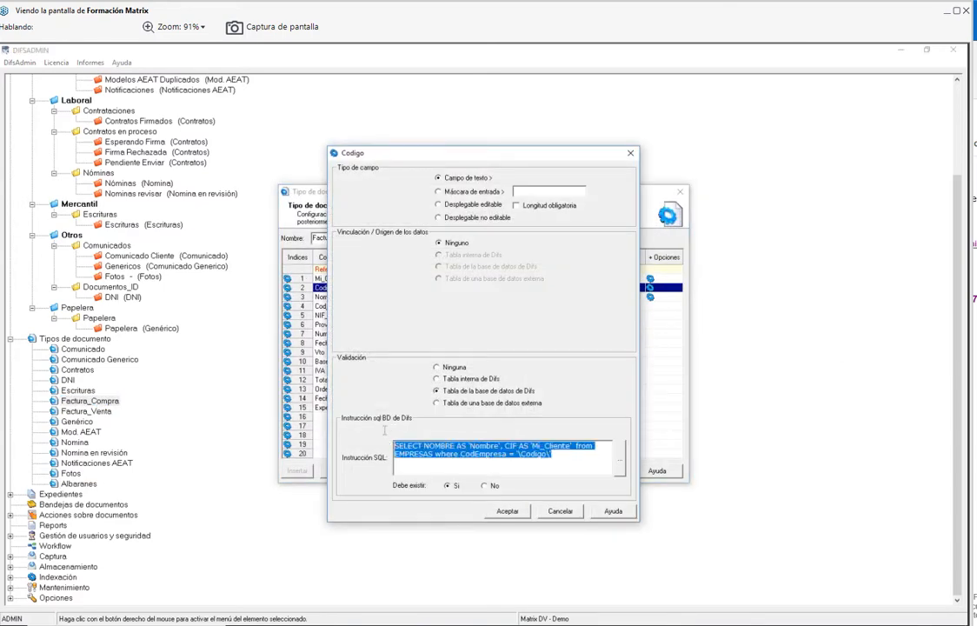
{"action": "left_click", "coordinate": [560, 511]}
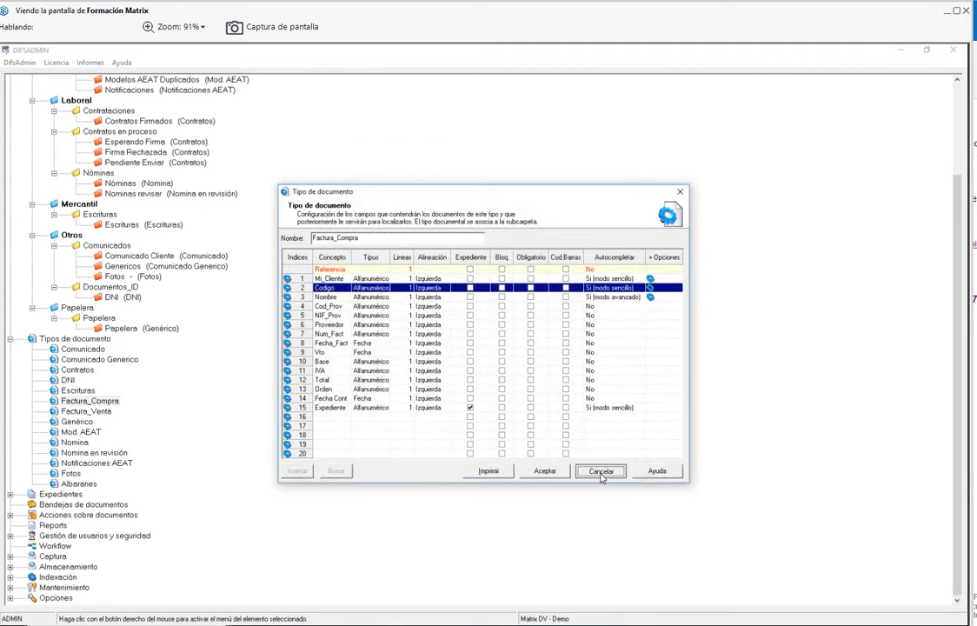
{"action": "left_click", "coordinate": [602, 473]}
- Validate the Albaranes Codigo index against the Difs database table with the copied SQL, using 'CIF' as the CIF column's alias, and save the document type
{"action": "double_click", "coordinate": [78, 483]}
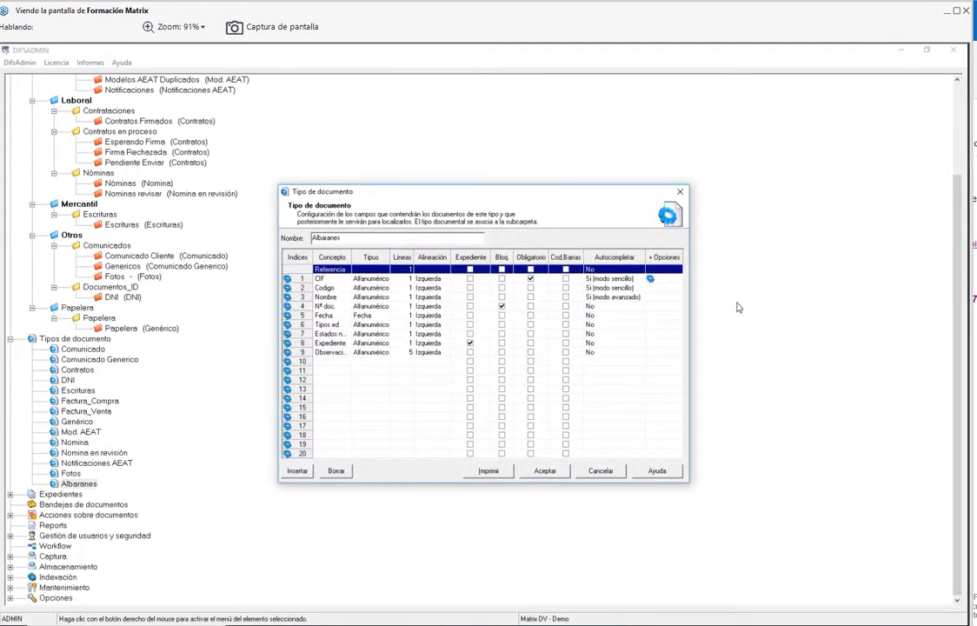
{"action": "left_click", "coordinate": [666, 287]}
{"action": "left_click", "coordinate": [666, 288]}
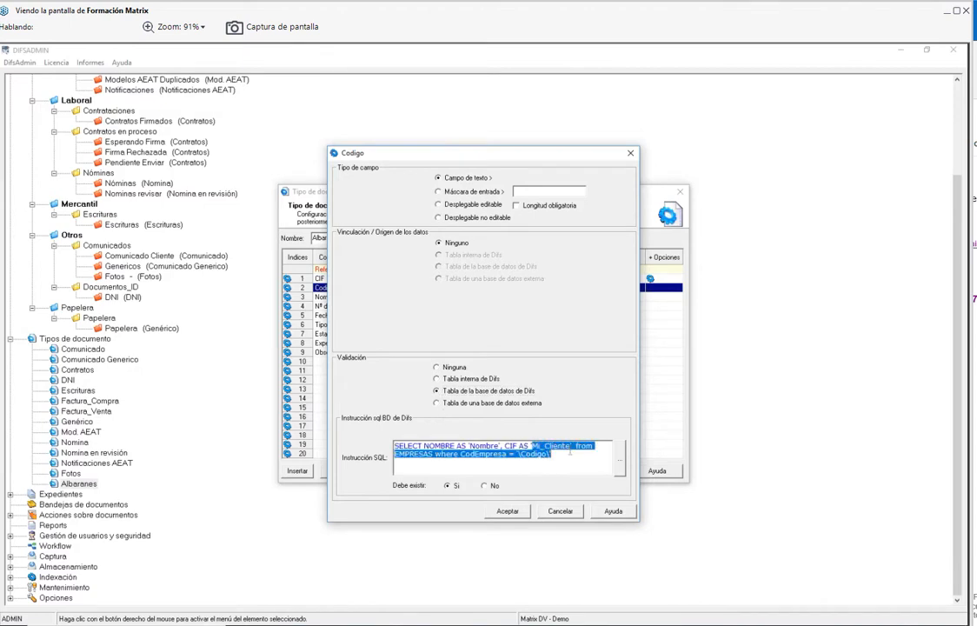
{"action": "left_click_drag", "start_coordinate": [531, 446], "coordinate": [571, 446]}
{"action": "type", "text": "CIF"}
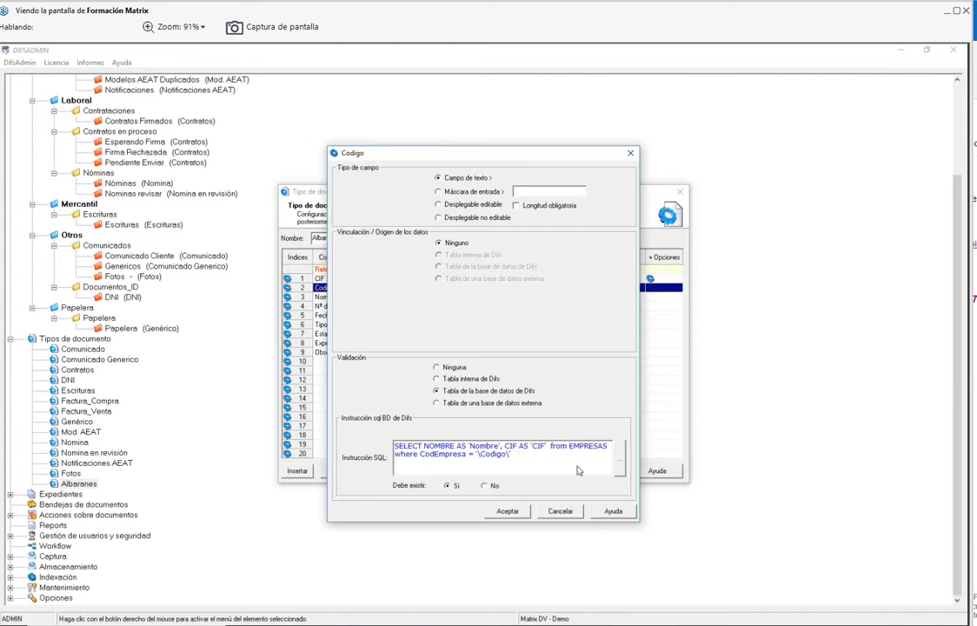
{"action": "left_click", "coordinate": [501, 519]}
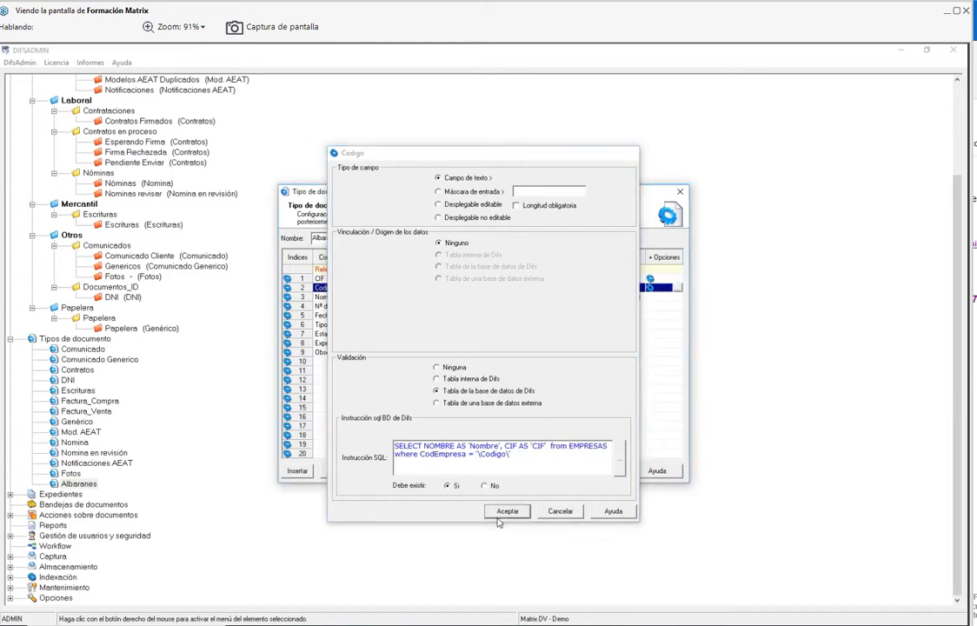
{"action": "left_click", "coordinate": [545, 471]}
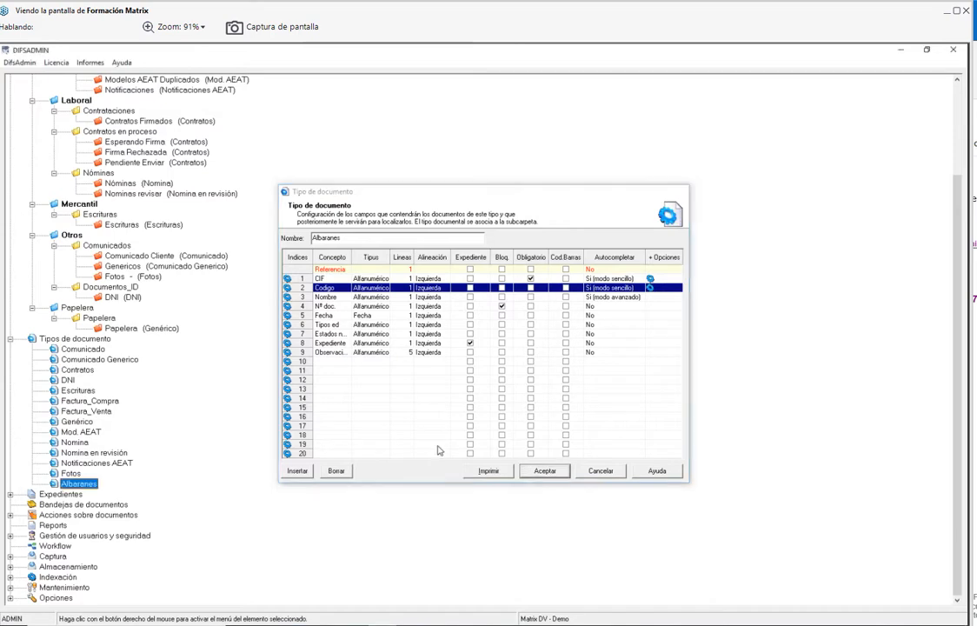
- Copy the validation SQL of the Nombre index in the Factura_Compra document type, closing it without changes
{"action": "double_click", "coordinate": [89, 401]}
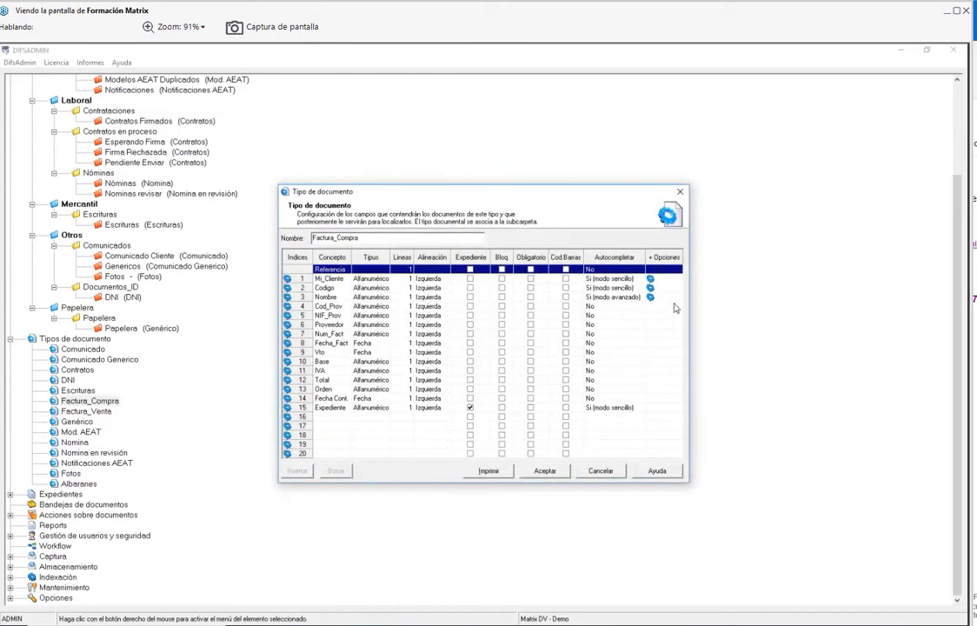
{"action": "left_click", "coordinate": [677, 298]}
{"action": "left_click", "coordinate": [679, 300]}
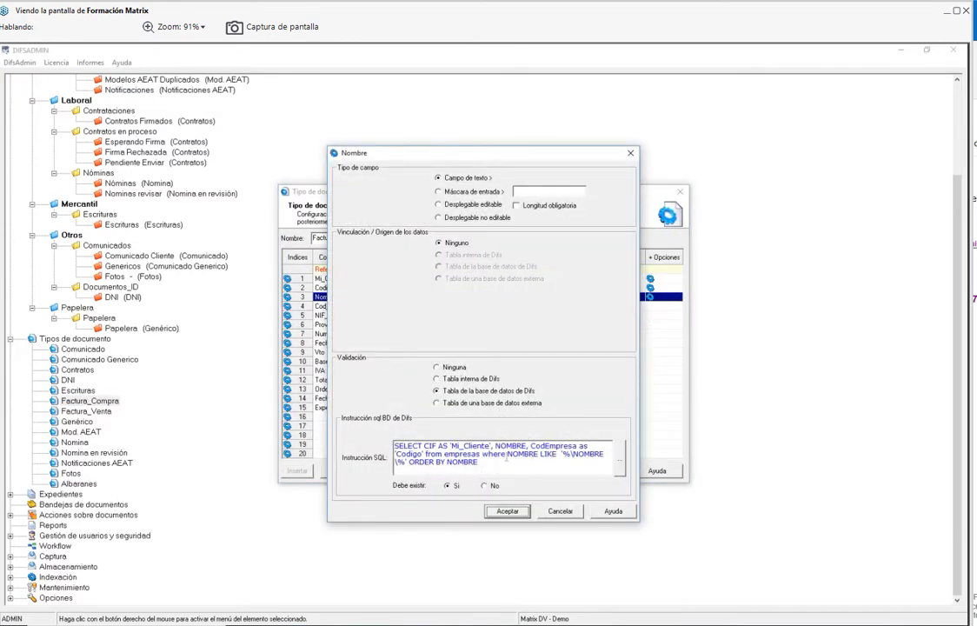
{"action": "left_click_drag", "start_coordinate": [504, 459], "coordinate": [347, 437]}
{"action": "key", "text": "ctrl+c"}
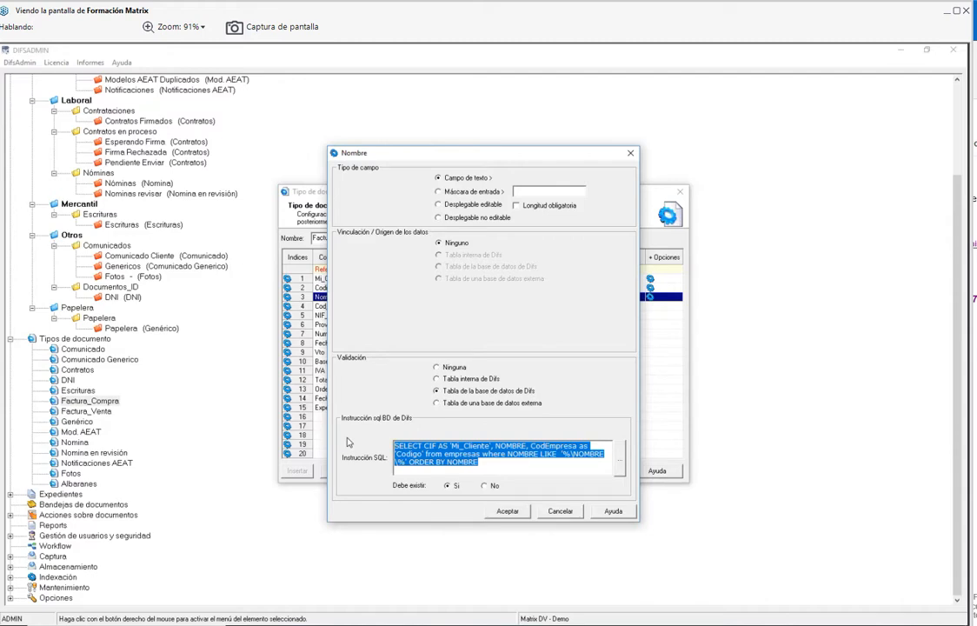
{"action": "left_click", "coordinate": [560, 511]}
{"action": "left_click", "coordinate": [600, 470]}
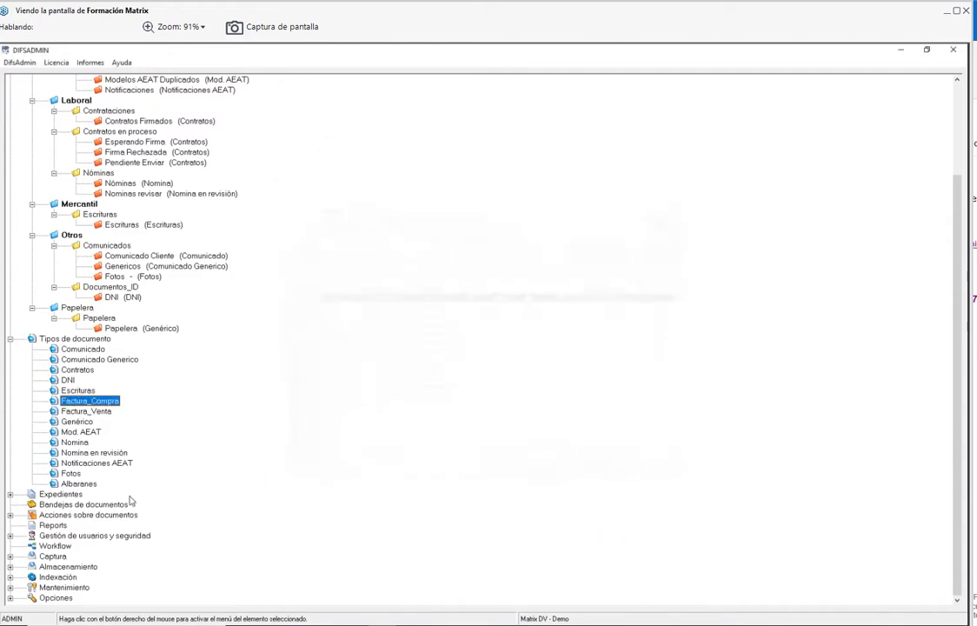
- Validate the Albaranes Nombre index against the Difs database table with the copied SQL, using 'CIF' as the CIF column's alias
{"action": "double_click", "coordinate": [87, 483]}
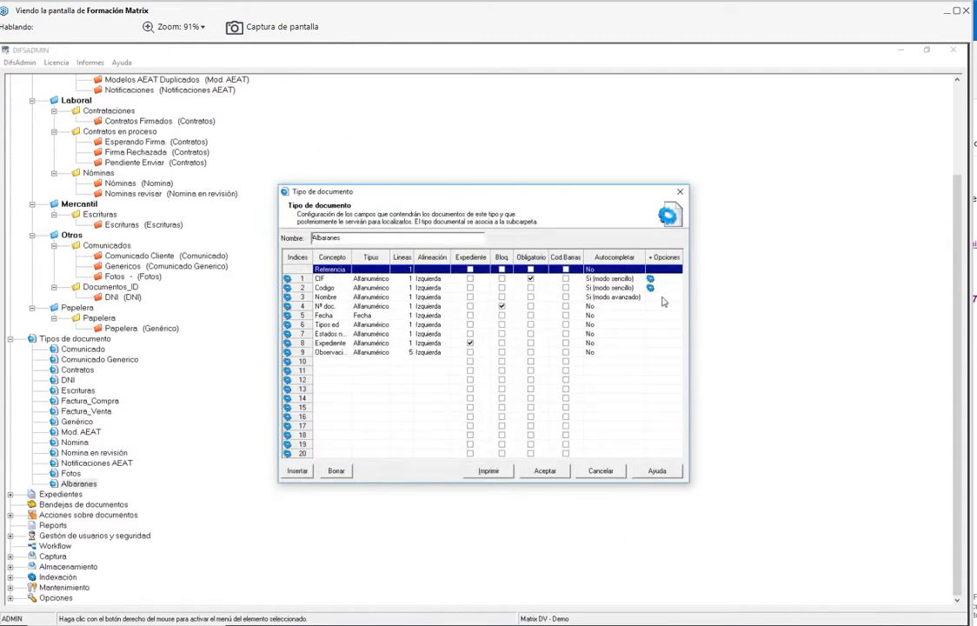
{"action": "left_click", "coordinate": [591, 296]}
{"action": "double_click", "coordinate": [598, 297]}
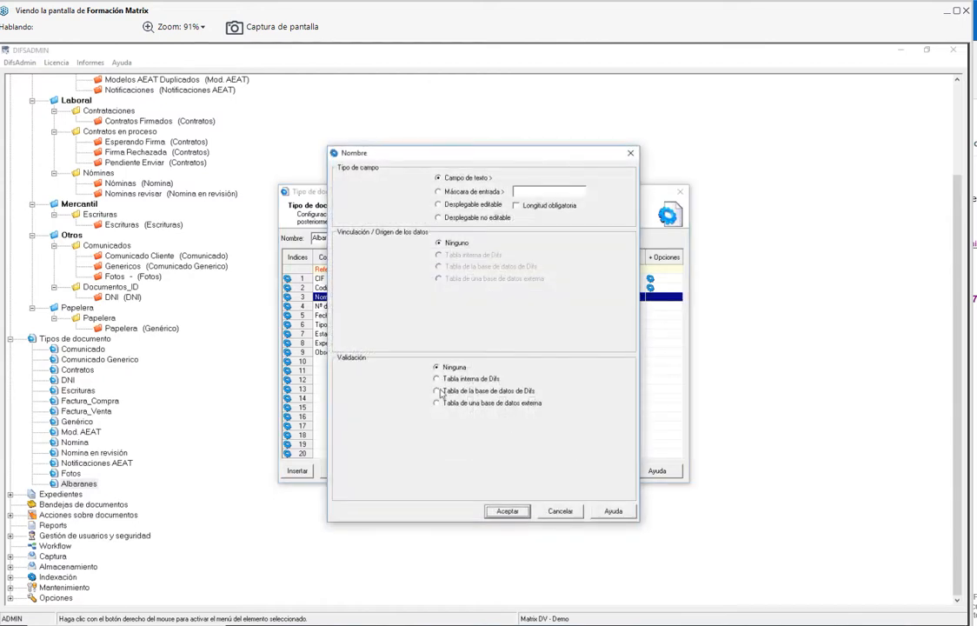
{"action": "left_click", "coordinate": [437, 391]}
{"action": "left_click", "coordinate": [445, 460]}
{"action": "key", "text": "ctrl+v"}
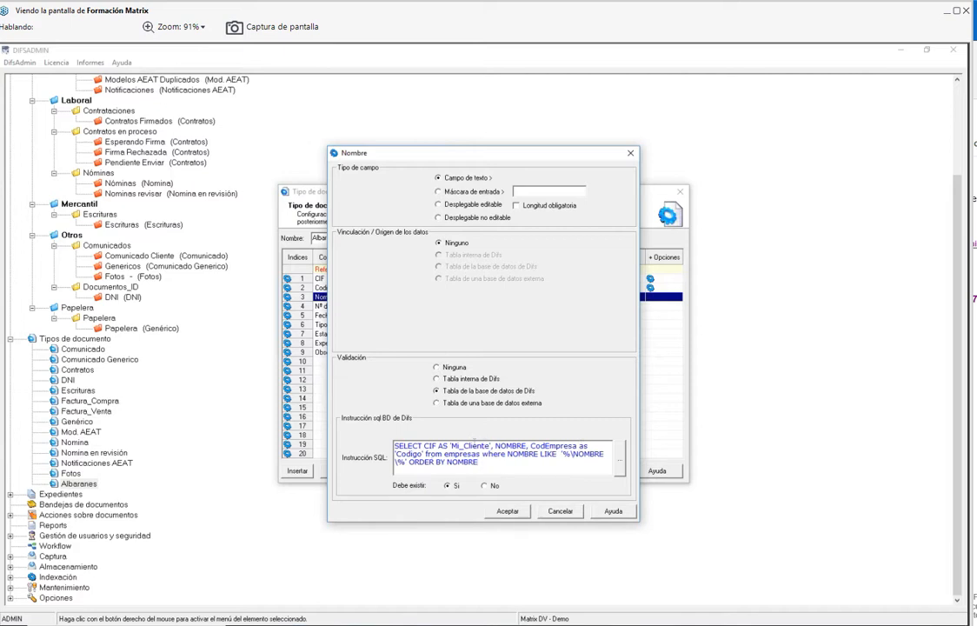
{"action": "left_click_drag", "start_coordinate": [451, 445], "coordinate": [491, 446]}
{"action": "type", "text": "'CIF"}
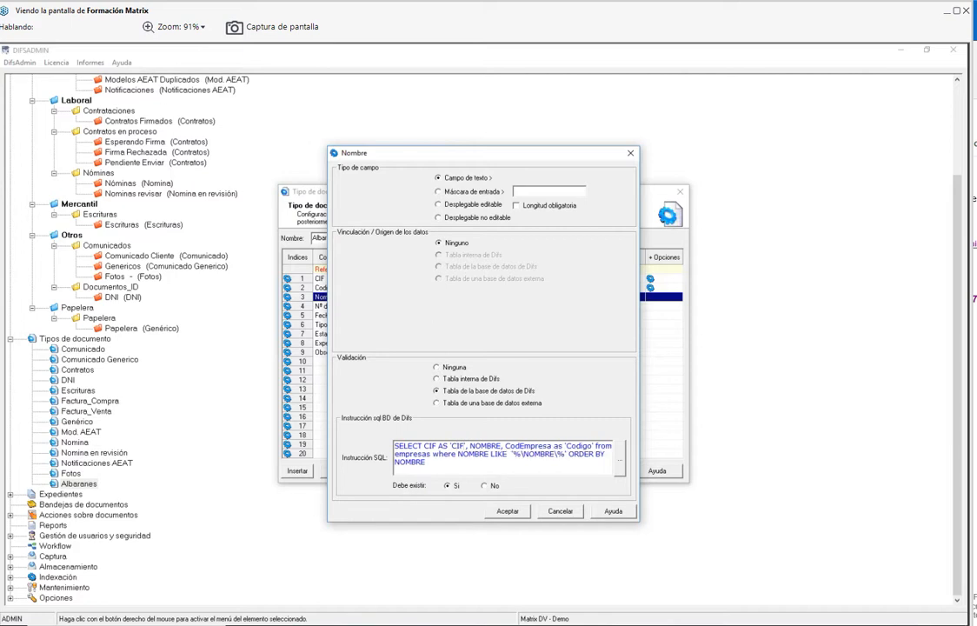
{"action": "left_click", "coordinate": [506, 511]}
- Set the field type of the Albaranes Nº doc. index to an input mask of ##/##### and accept it
{"action": "left_click_drag", "start_coordinate": [387, 194], "coordinate": [349, 178]}
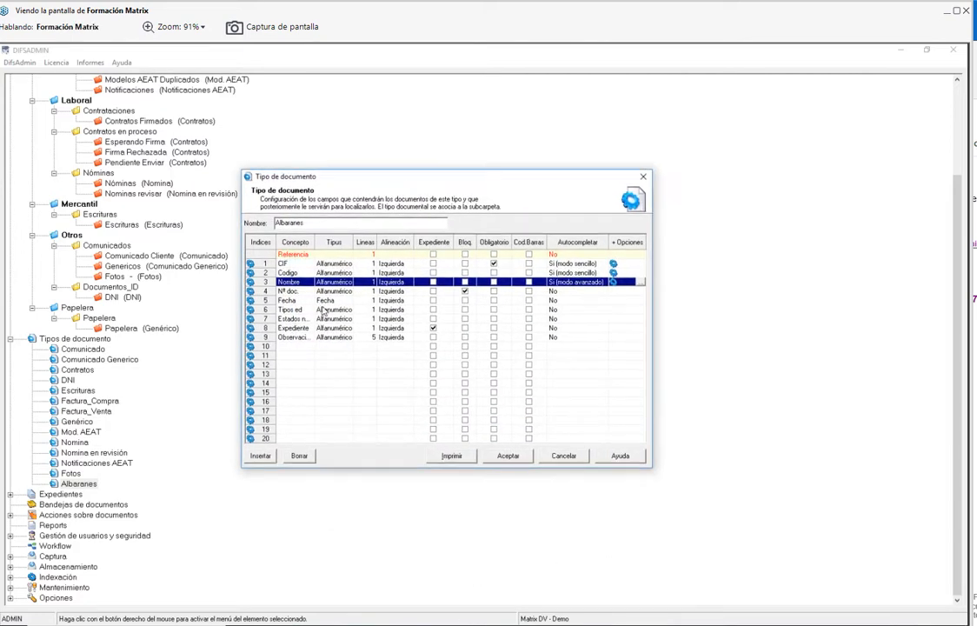
{"action": "left_click", "coordinate": [301, 292]}
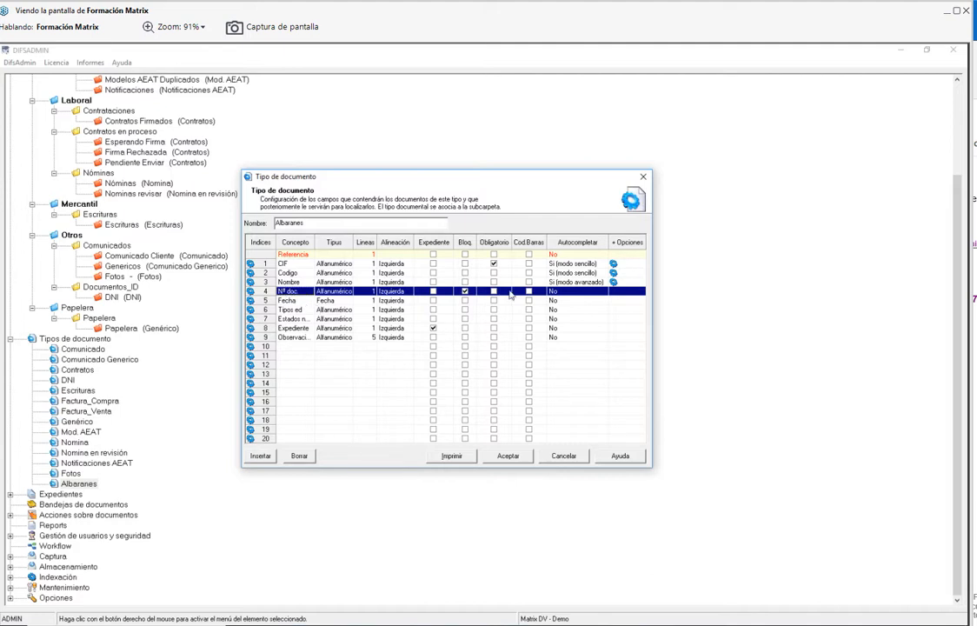
{"action": "left_click", "coordinate": [623, 294]}
{"action": "left_click", "coordinate": [640, 292]}
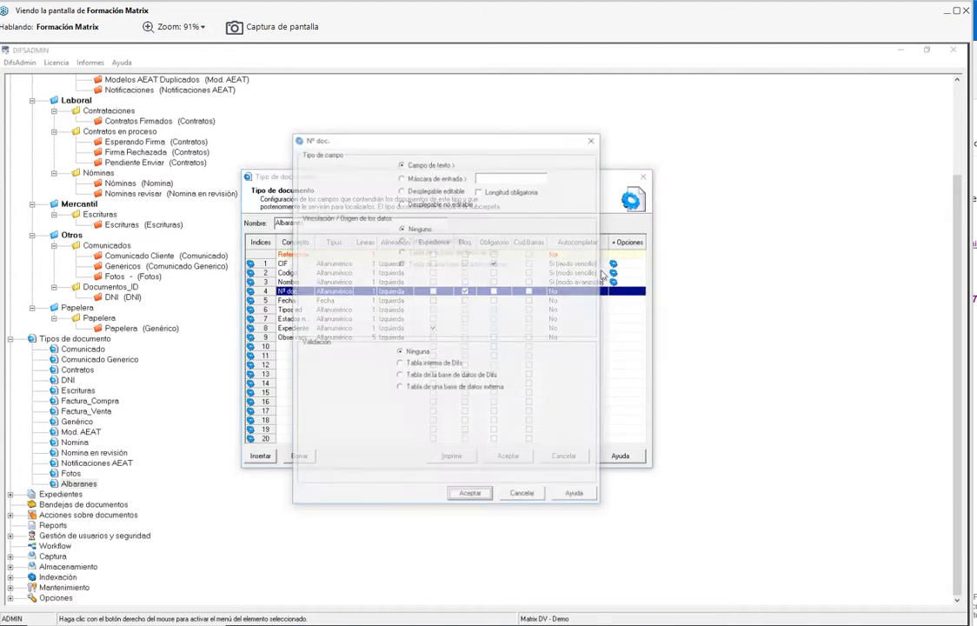
{"action": "left_click_drag", "start_coordinate": [423, 145], "coordinate": [564, 152]}
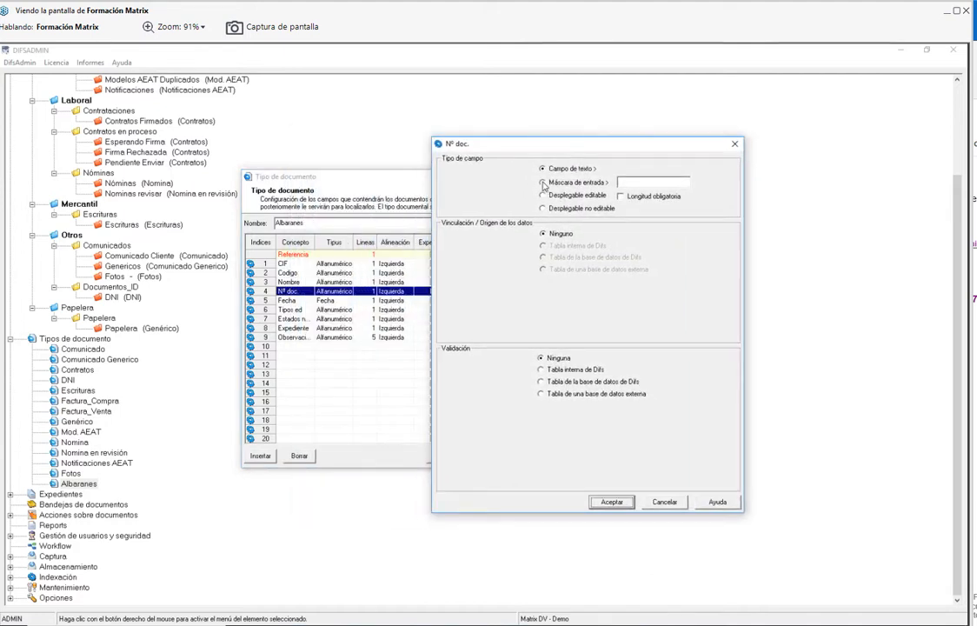
{"action": "left_click", "coordinate": [543, 183]}
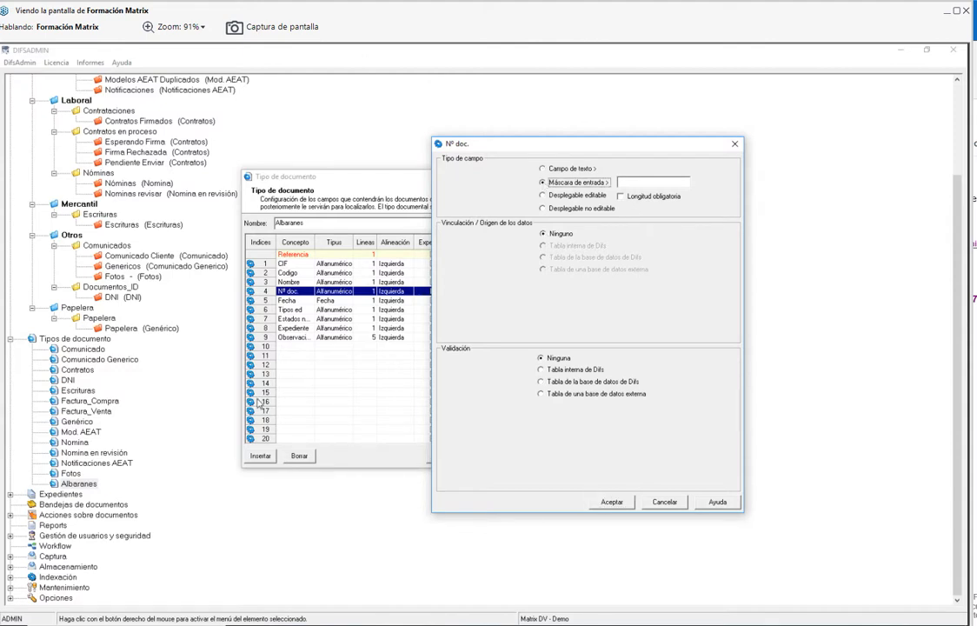
{"action": "left_click", "coordinate": [657, 184]}
{"action": "type", "text": "##/####"}
{"action": "key", "text": "BackSpace"}
{"action": "type", "text": "##"}
{"action": "left_click", "coordinate": [611, 502]}
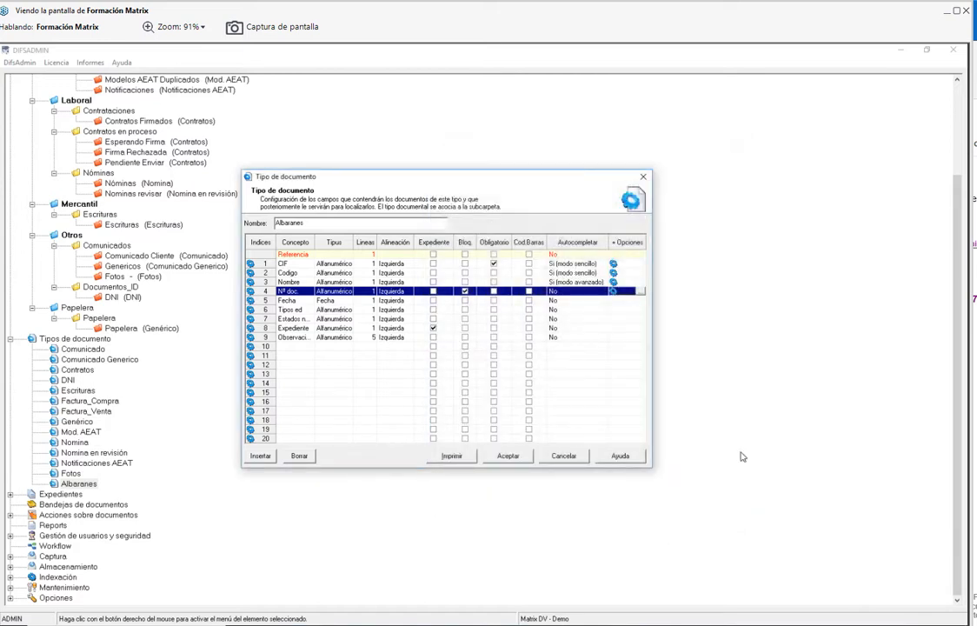
- Make the Albaranes Tipos ed index an editable dropdown linked to an internal Difs table
{"action": "left_click", "coordinate": [289, 311]}
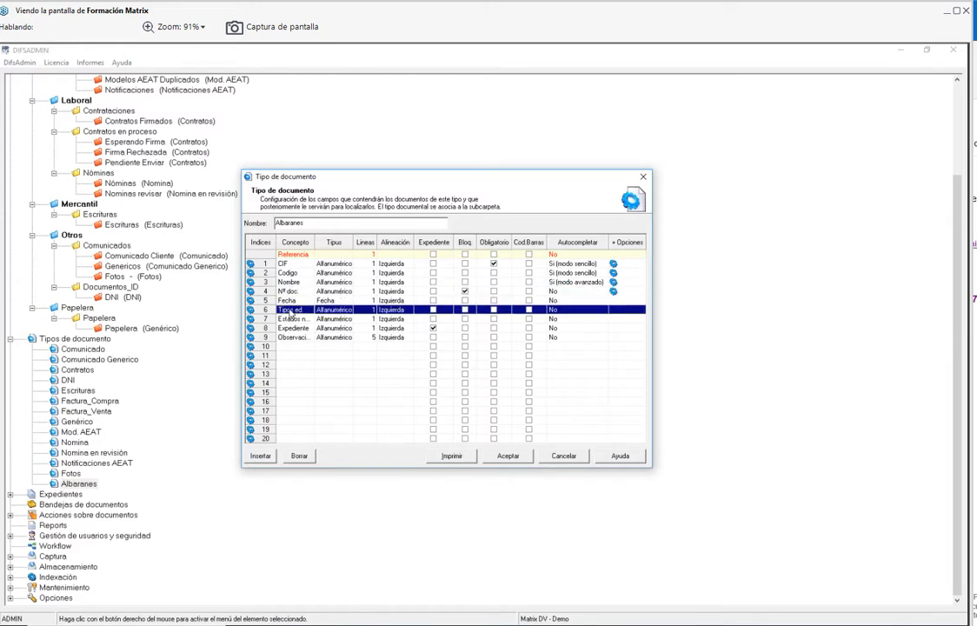
{"action": "left_click", "coordinate": [293, 319]}
{"action": "key", "text": "Up"}
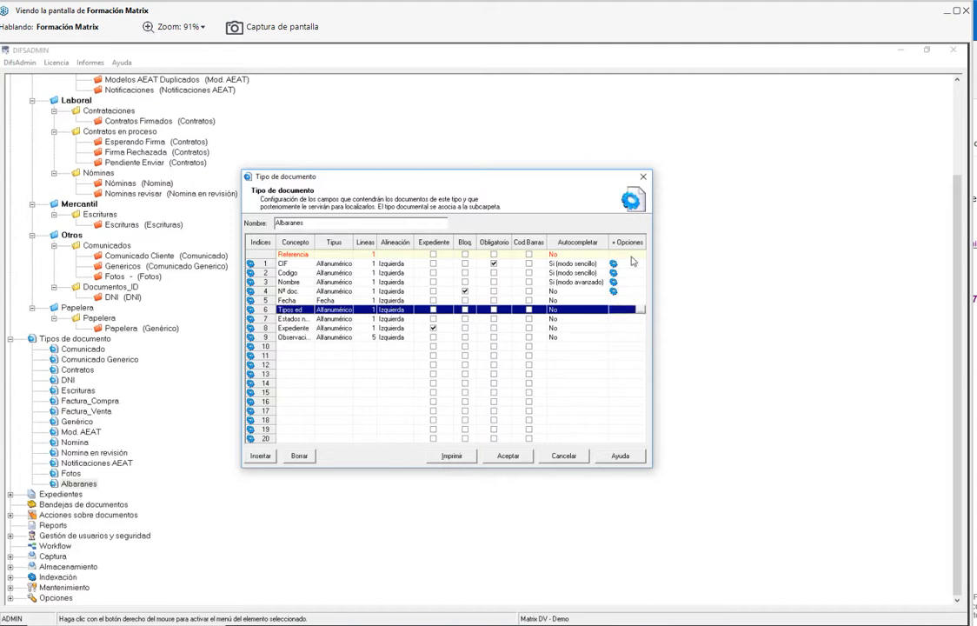
{"action": "left_click", "coordinate": [615, 311]}
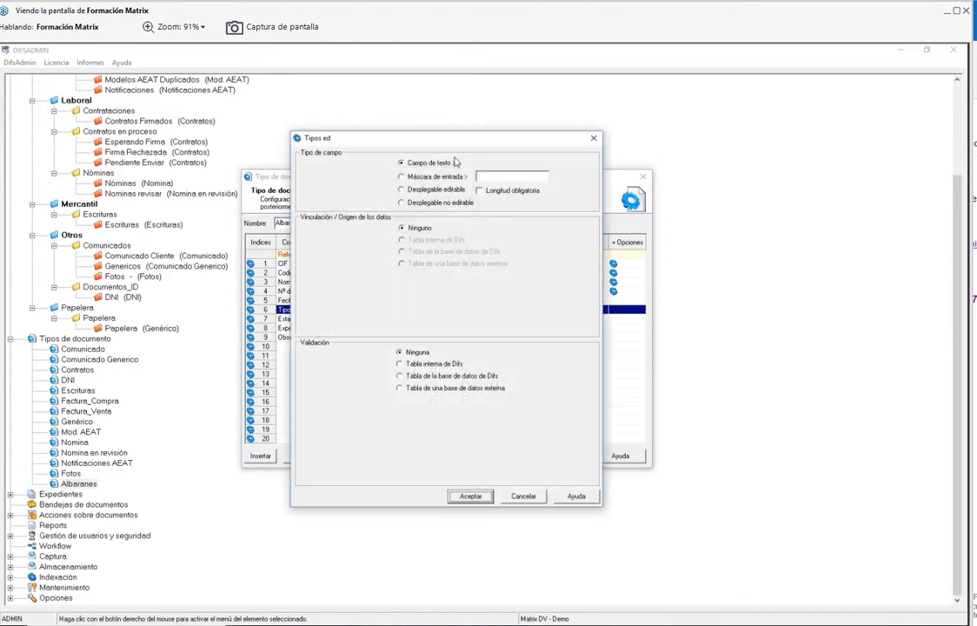
{"action": "left_click_drag", "start_coordinate": [435, 141], "coordinate": [502, 154]}
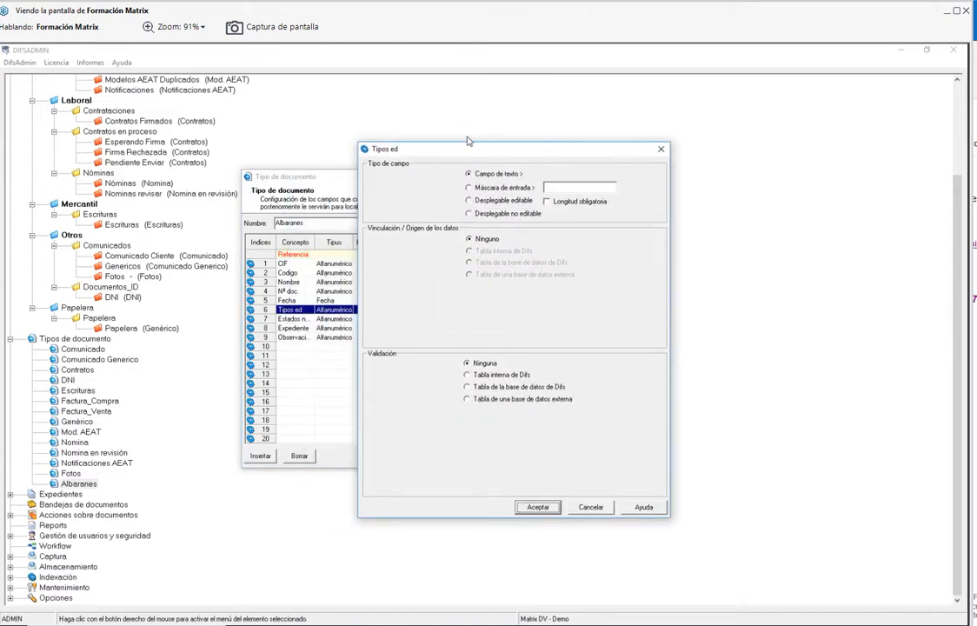
{"action": "left_click", "coordinate": [469, 203]}
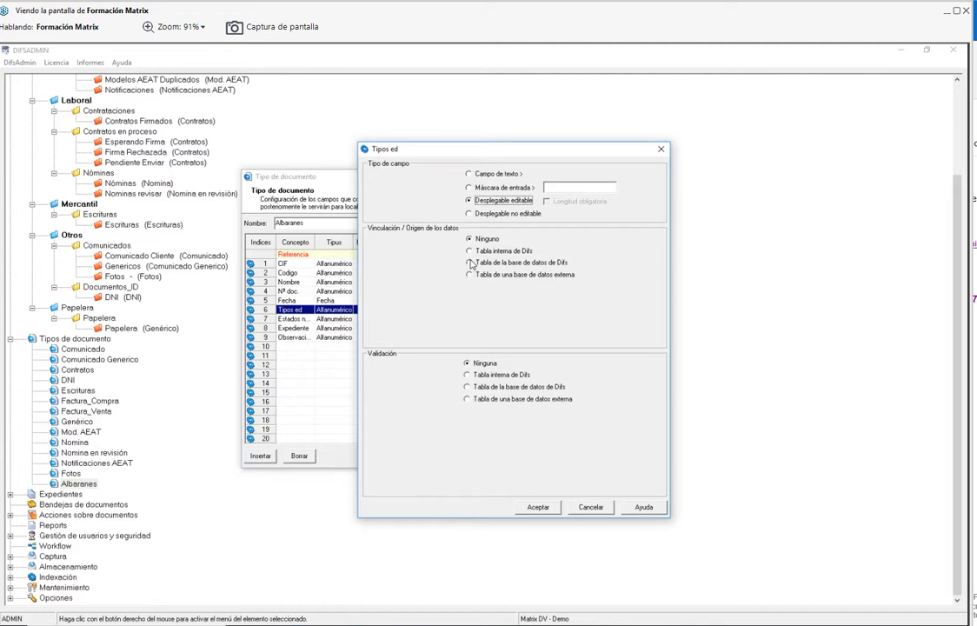
{"action": "left_click", "coordinate": [470, 250]}
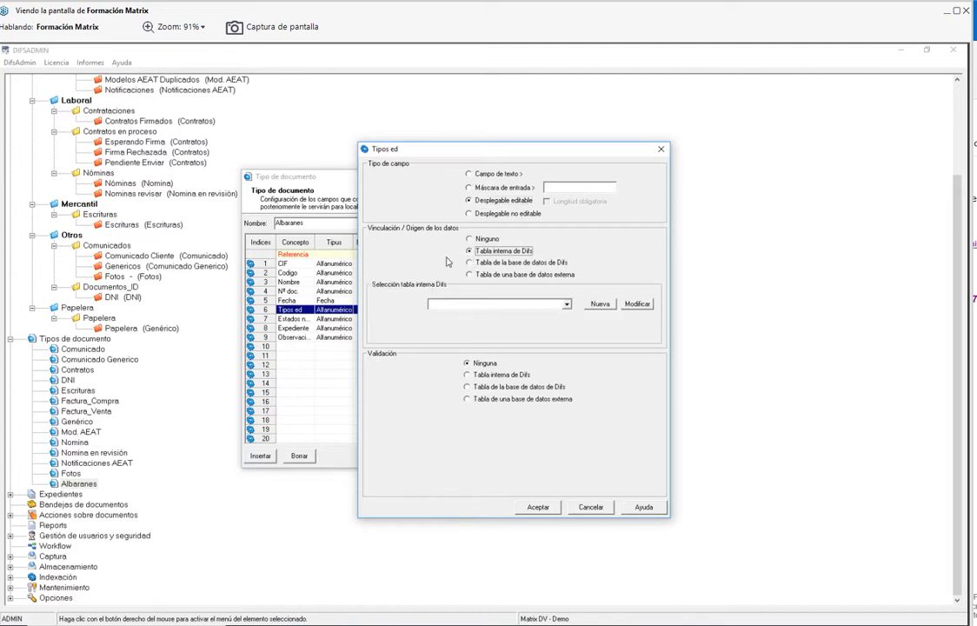
- Create a new internal table named 'Tipos ed' with the values 'Tipo A' and 'Tipo B' for the index
{"action": "left_click", "coordinate": [566, 304]}
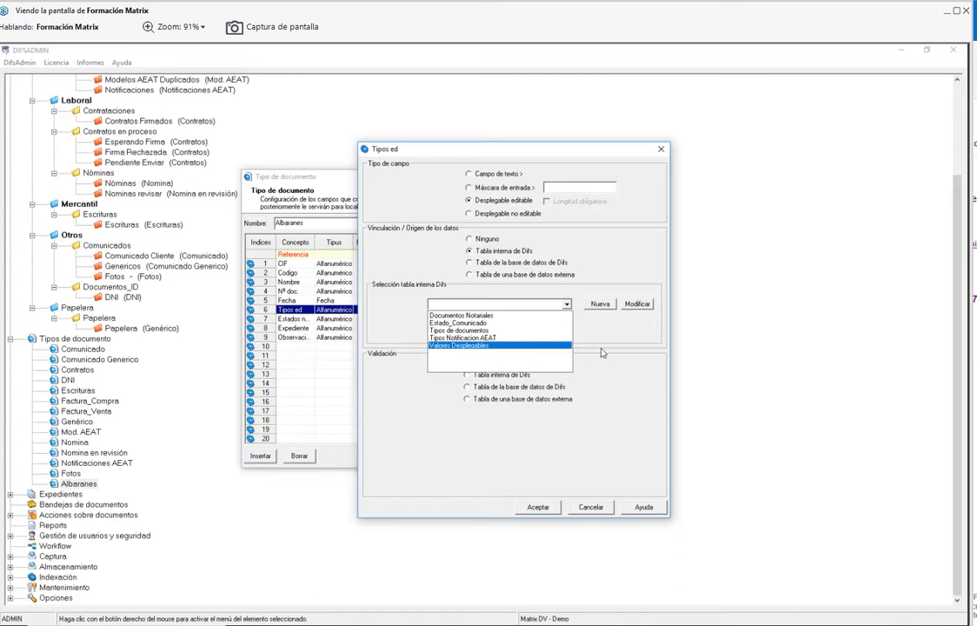
{"action": "left_click", "coordinate": [593, 305]}
{"action": "left_click", "coordinate": [596, 305]}
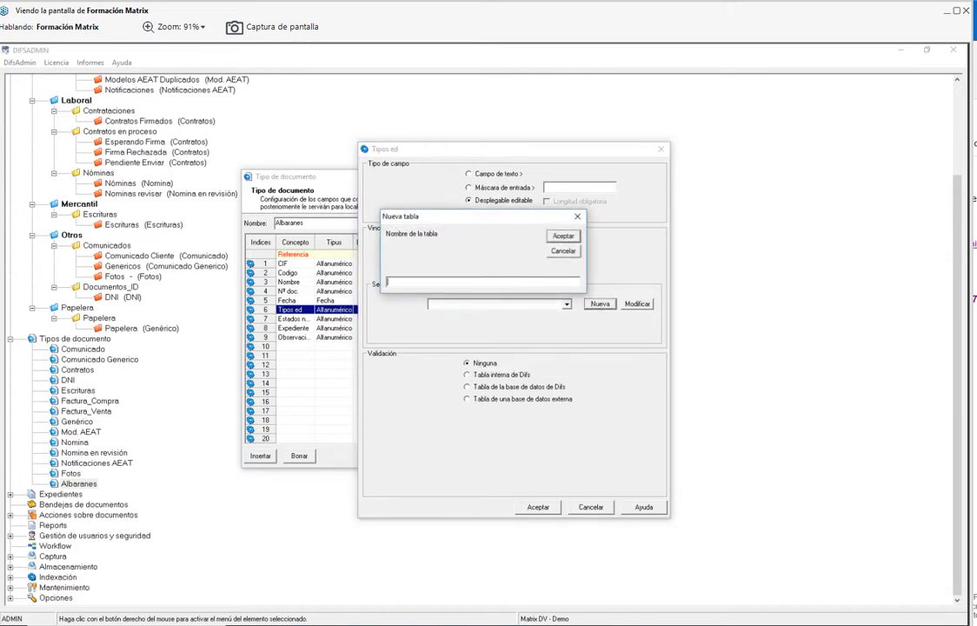
{"action": "type", "text": "Tipos ed"}
{"action": "left_click_drag", "start_coordinate": [419, 284], "coordinate": [392, 282]}
{"action": "left_click", "coordinate": [563, 237]}
{"action": "left_click_drag", "start_coordinate": [503, 214], "coordinate": [577, 229]}
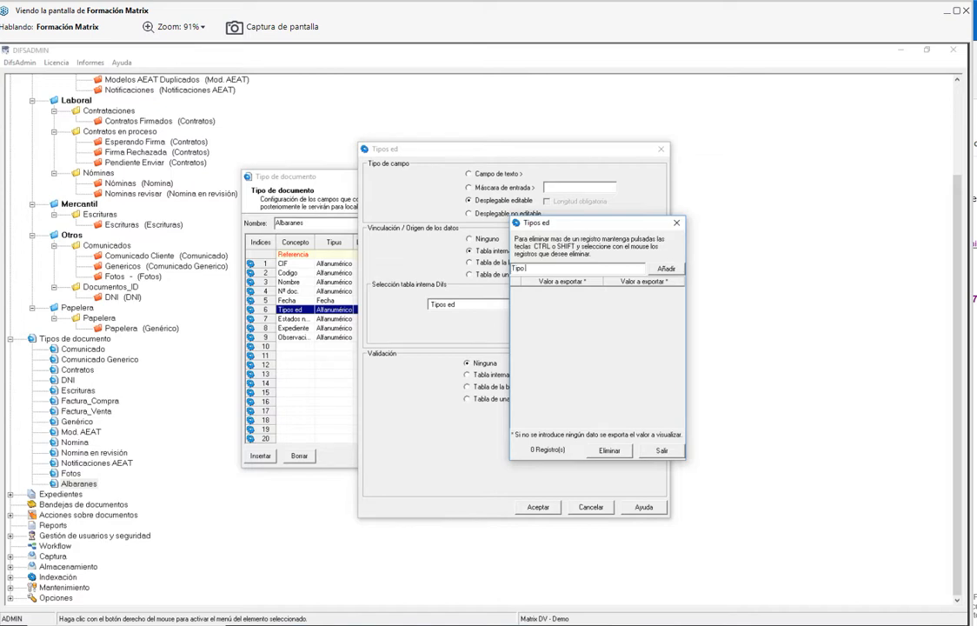
{"action": "left_click", "coordinate": [663, 269]}
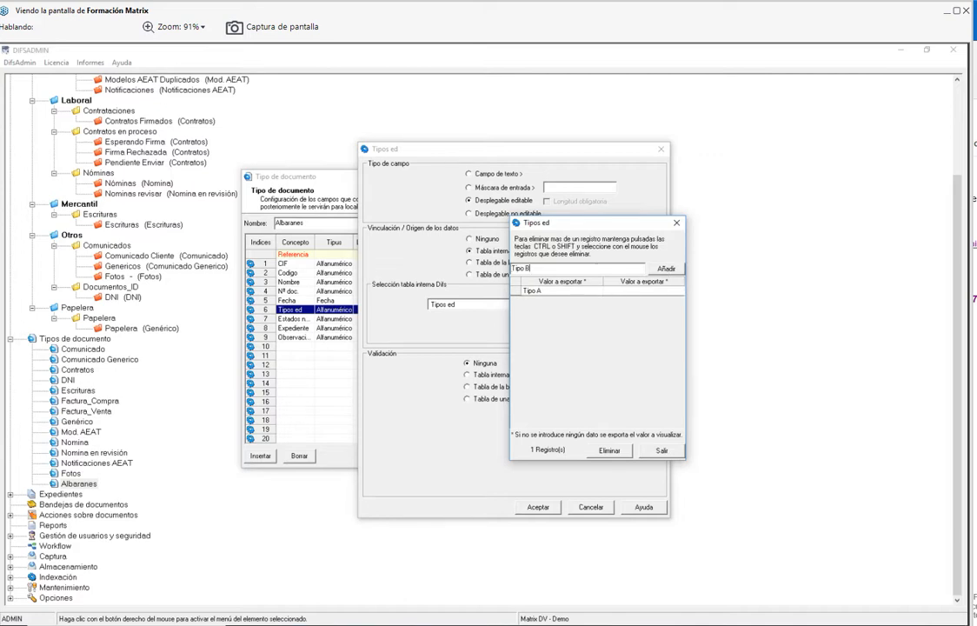
{"action": "left_click", "coordinate": [663, 269]}
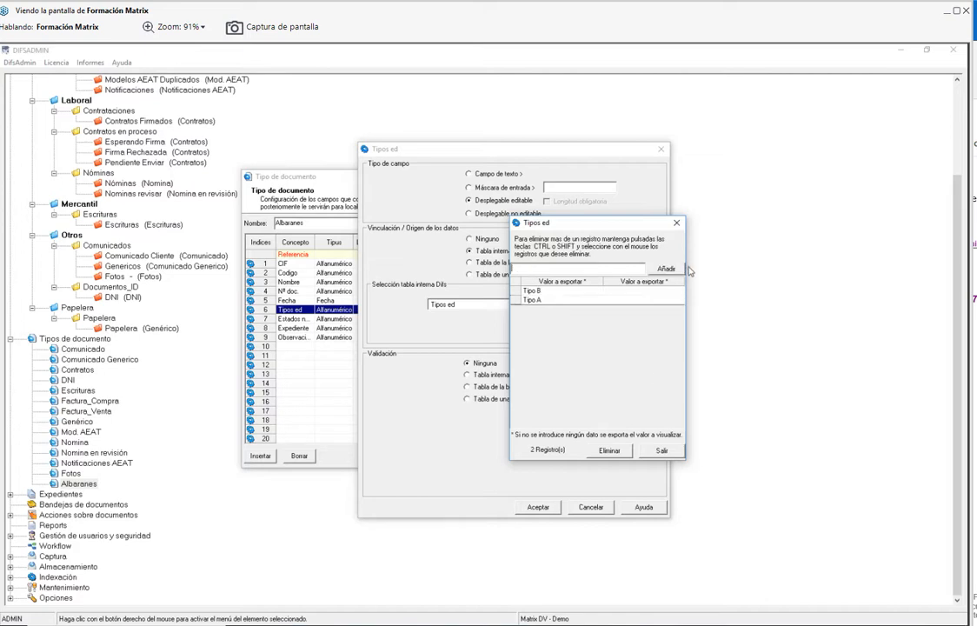
{"action": "left_click", "coordinate": [662, 450]}
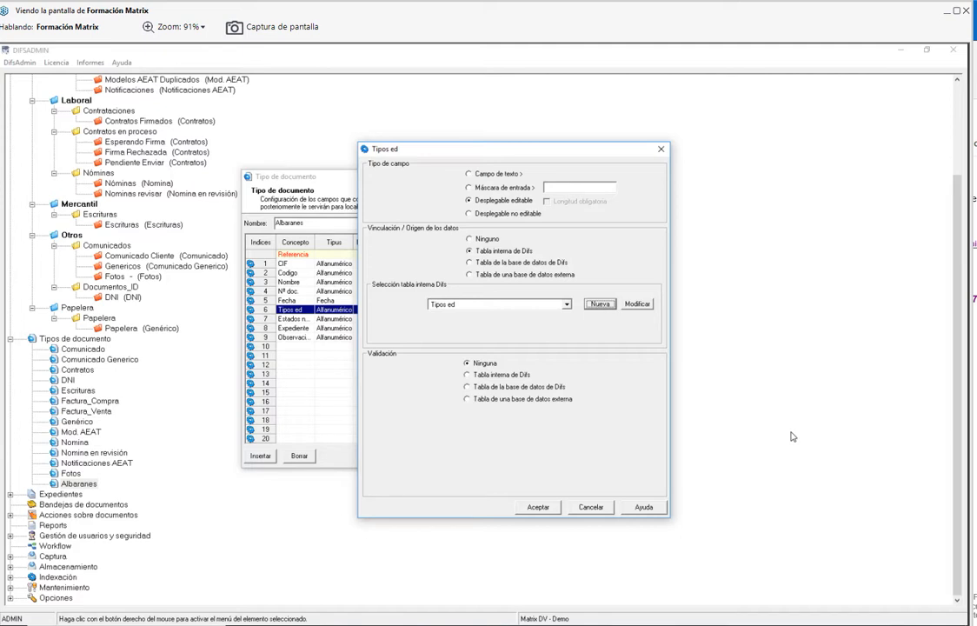
- Add the value 'Tipo C' to the Tipos ed internal table and accept the index's extra options
{"action": "left_click", "coordinate": [567, 305]}
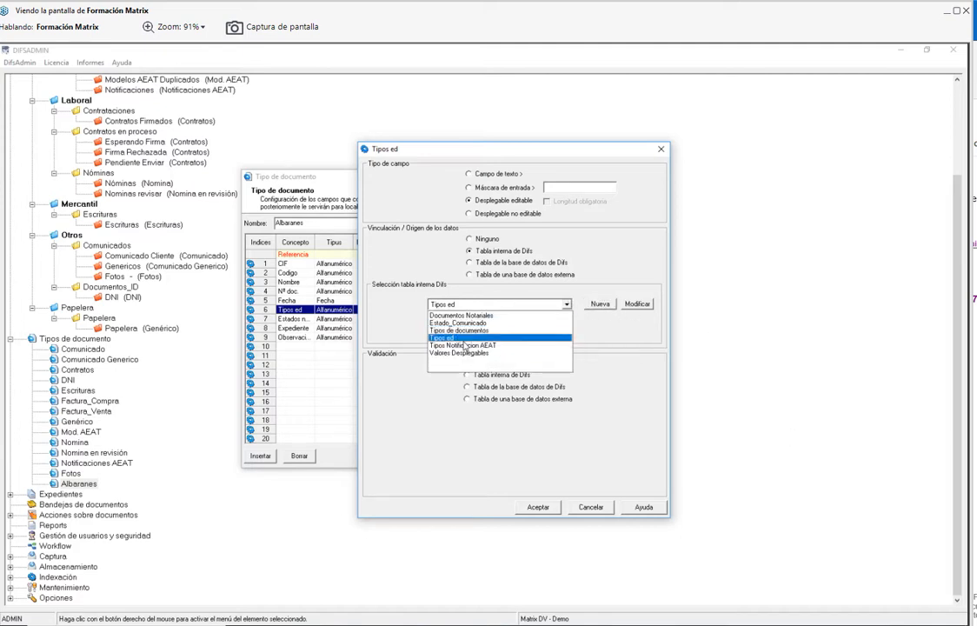
{"action": "left_click", "coordinate": [465, 337]}
{"action": "left_click", "coordinate": [637, 303]}
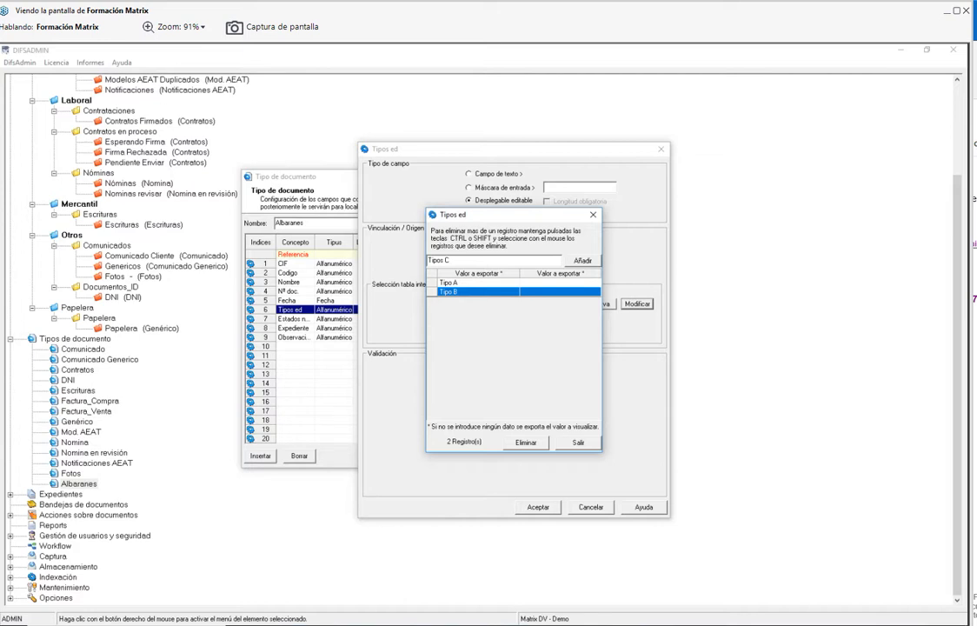
{"action": "key", "text": "Return"}
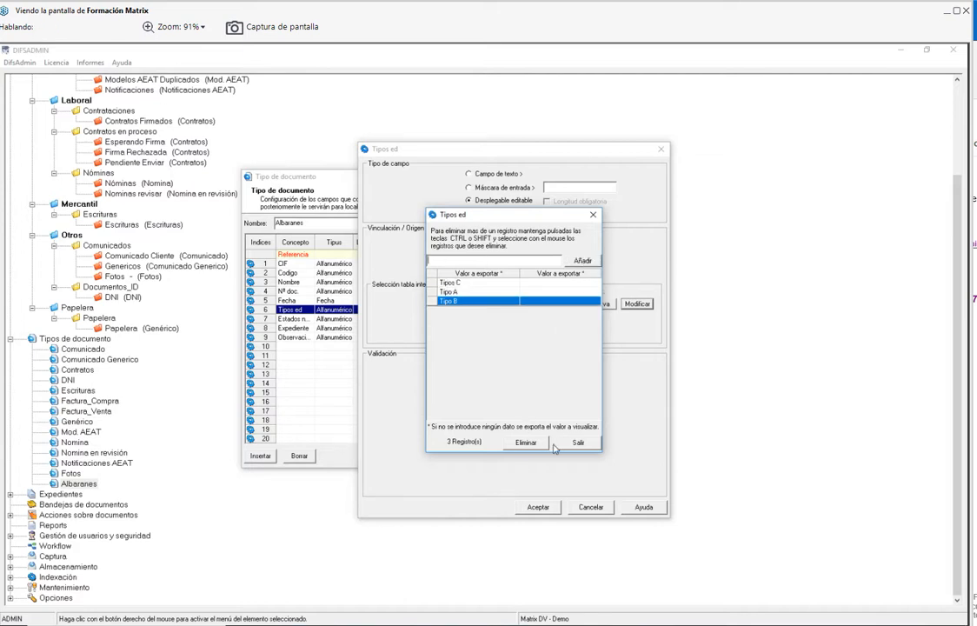
{"action": "left_click", "coordinate": [453, 283]}
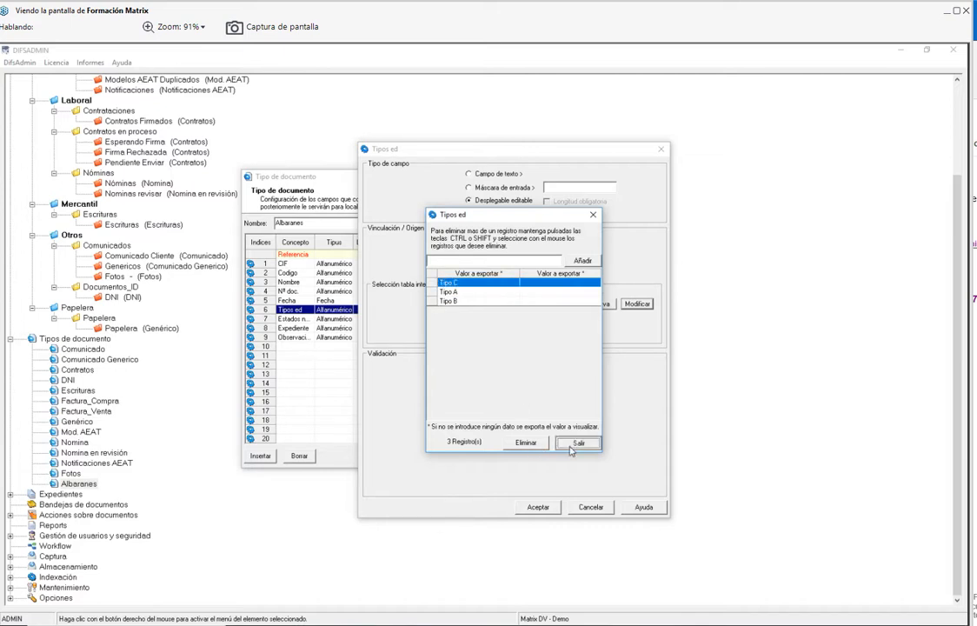
{"action": "left_click", "coordinate": [575, 443]}
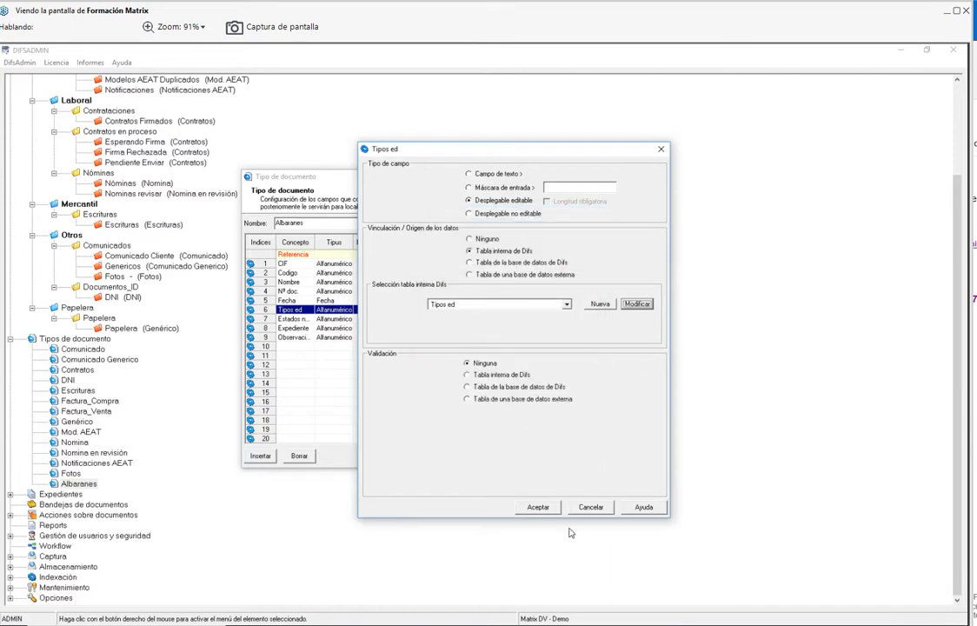
{"action": "left_click", "coordinate": [537, 507]}
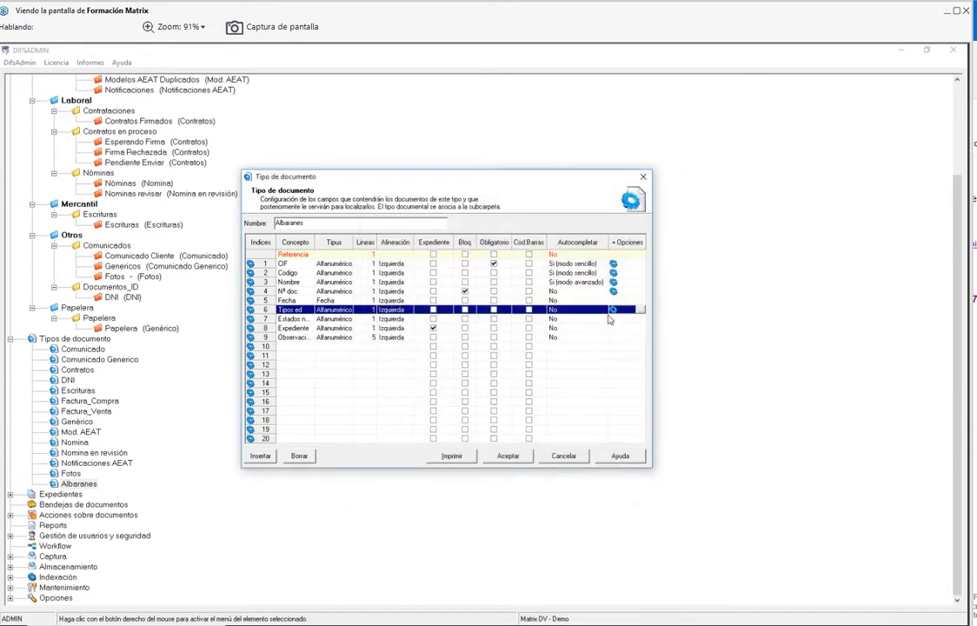
- Make the Albaranes Estados no ed index a non-editable dropdown linked to an internal Difs table
{"action": "left_click", "coordinate": [618, 320]}
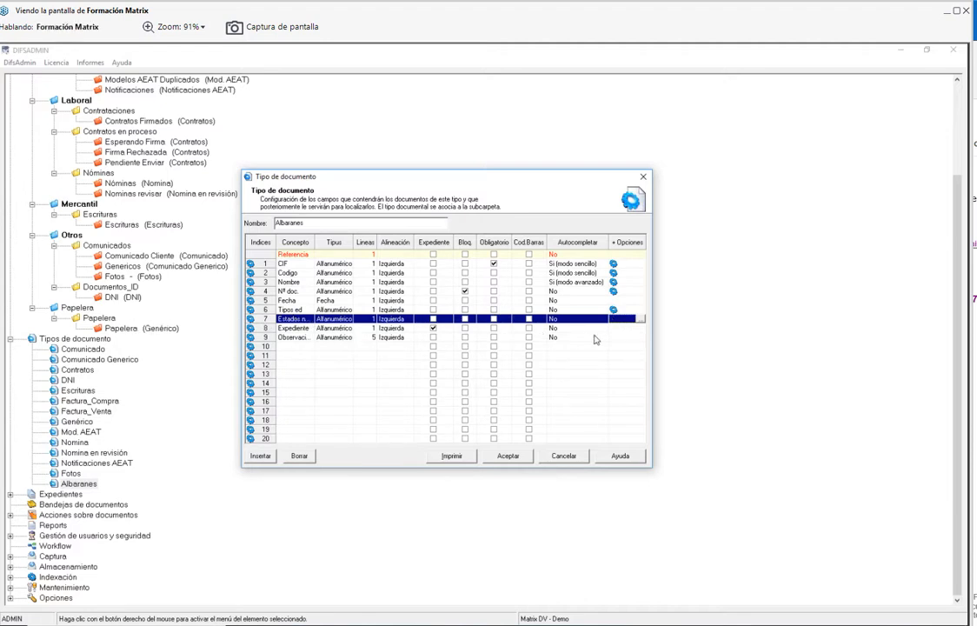
{"action": "left_click", "coordinate": [640, 321]}
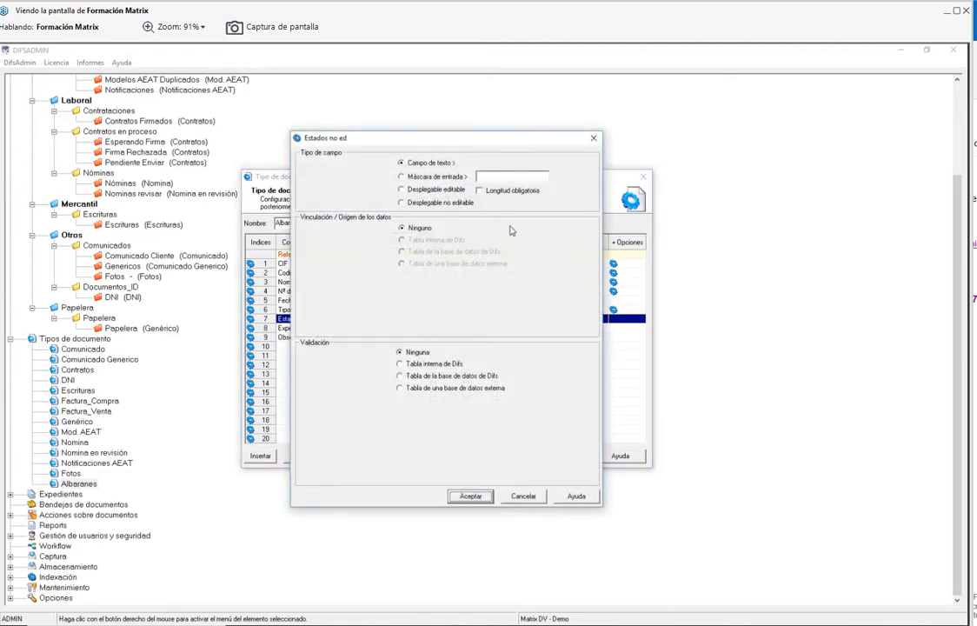
{"action": "left_click", "coordinate": [408, 202]}
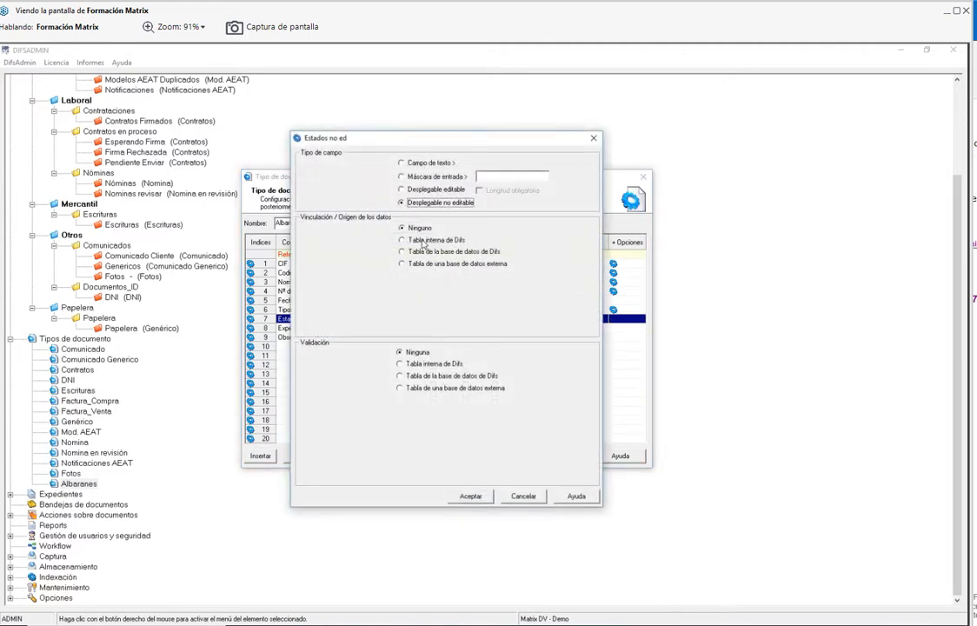
{"action": "left_click", "coordinate": [408, 252]}
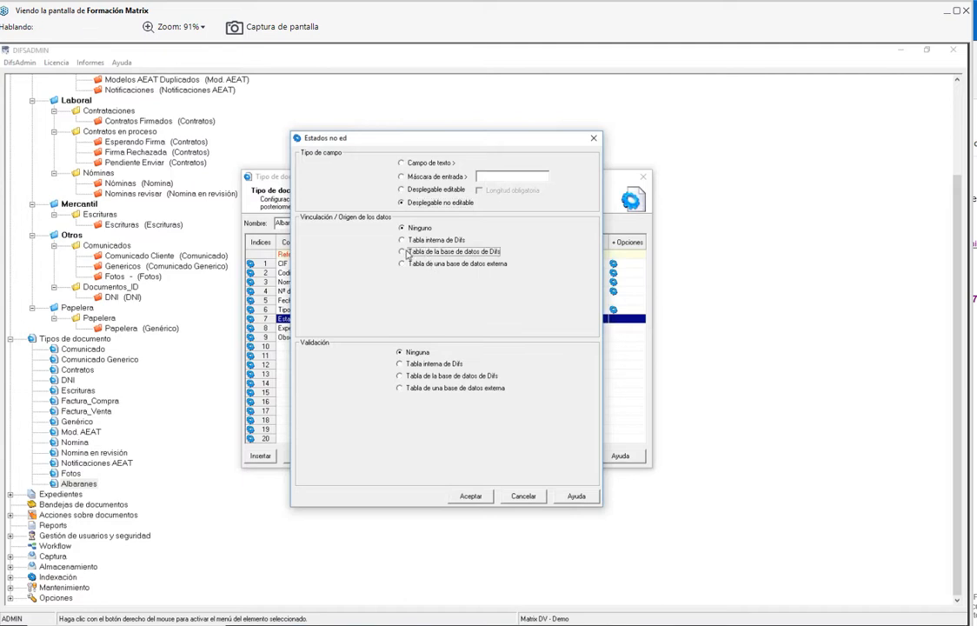
{"action": "left_click", "coordinate": [407, 241]}
- Create an internal table named 'Estados' with the values 'Abierto' and 'Cerrado' for the index, and save the Albaranes document type
{"action": "left_click", "coordinate": [532, 296]}
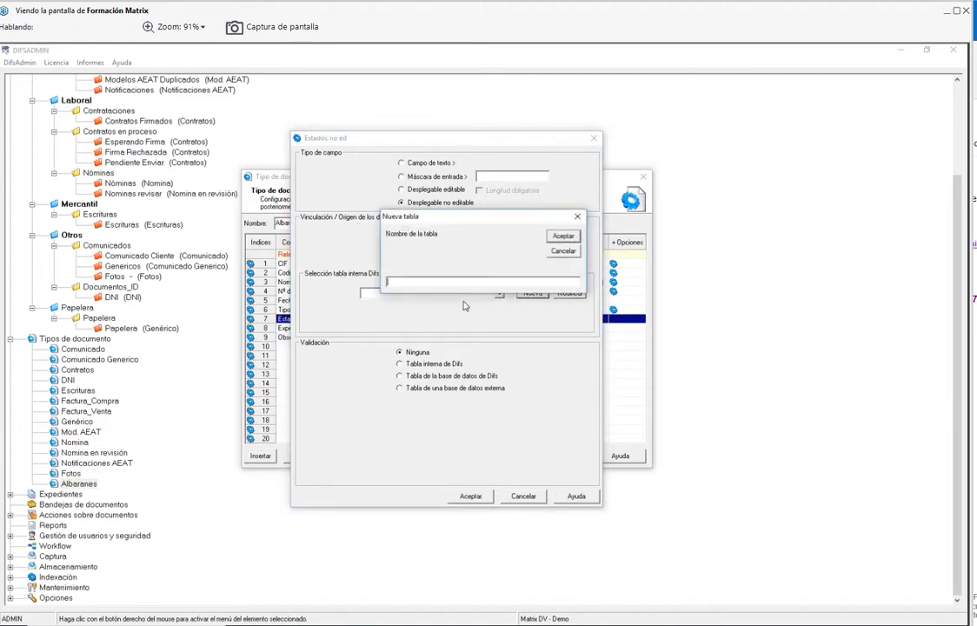
{"action": "type", "text": "Estados"}
{"action": "left_click", "coordinate": [563, 236]}
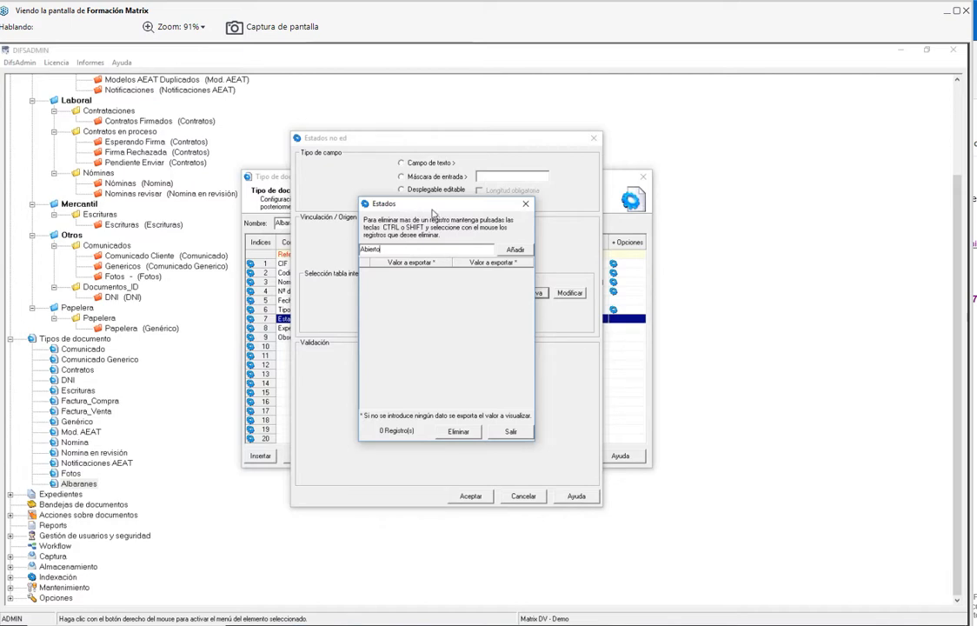
{"action": "left_click_drag", "start_coordinate": [383, 203], "coordinate": [412, 207]}
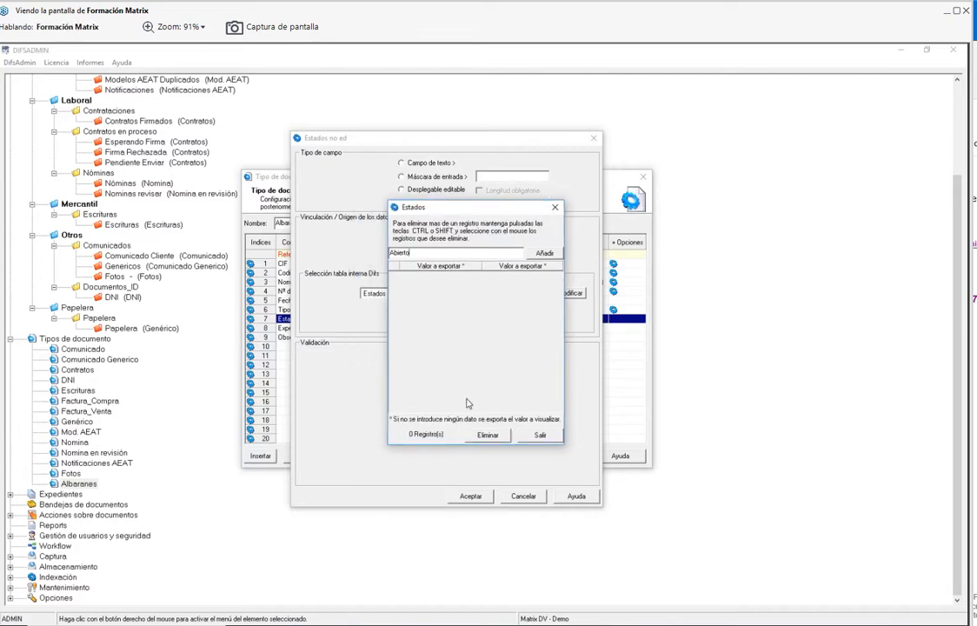
{"action": "left_click", "coordinate": [544, 254]}
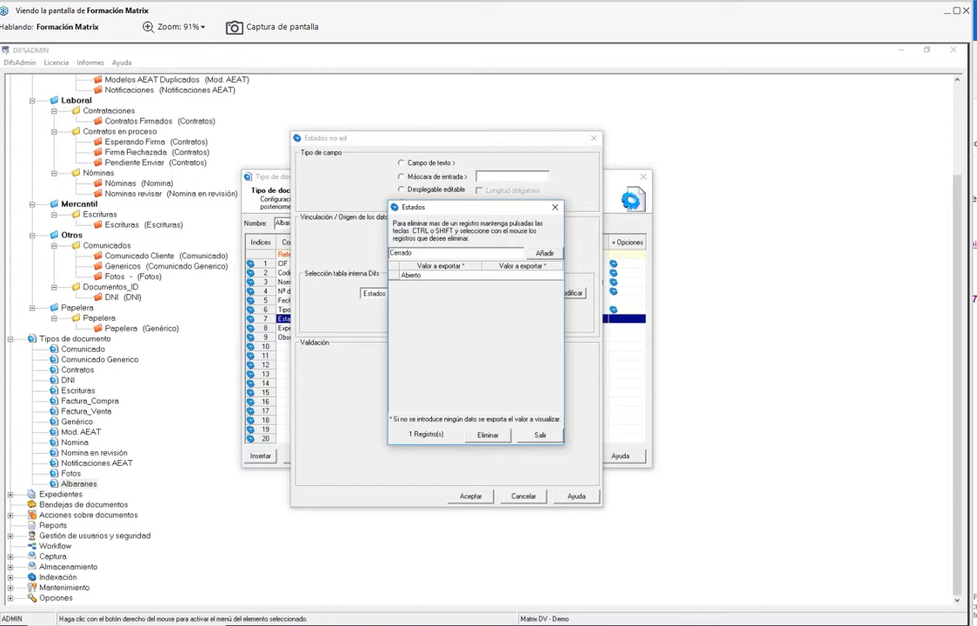
{"action": "left_click", "coordinate": [543, 253]}
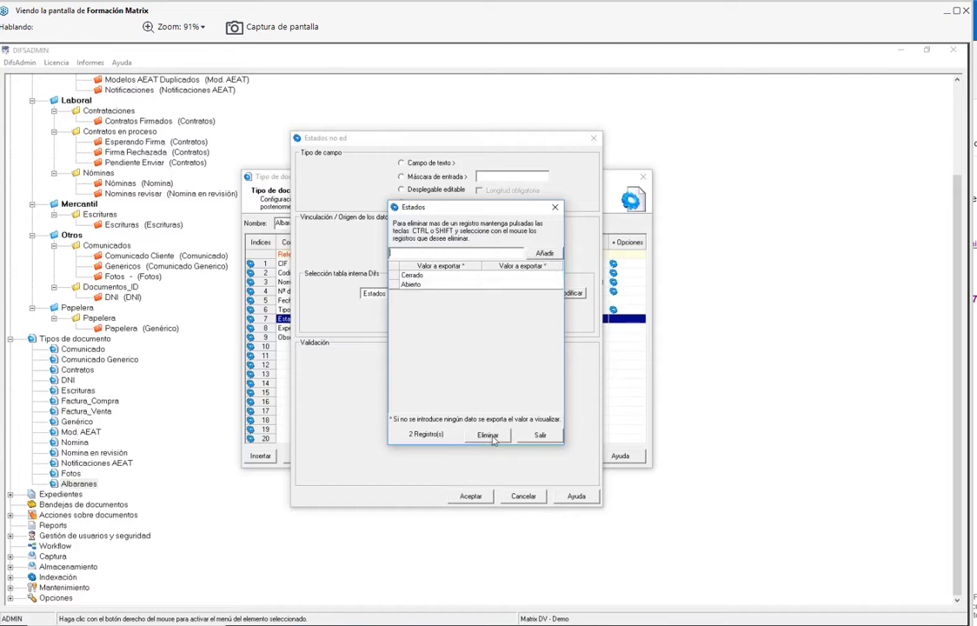
{"action": "left_click", "coordinate": [540, 435]}
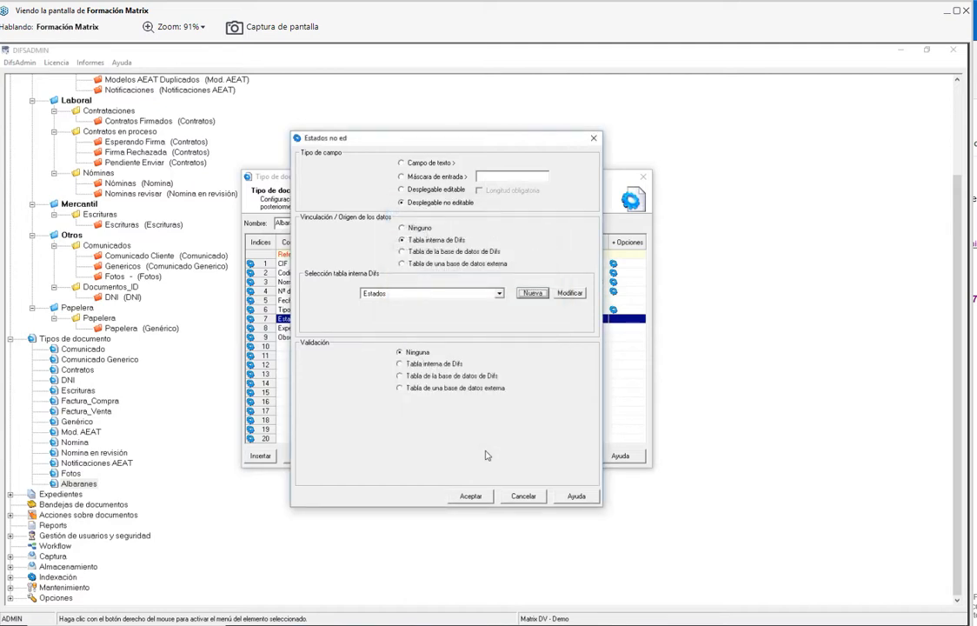
{"action": "left_click", "coordinate": [469, 496]}
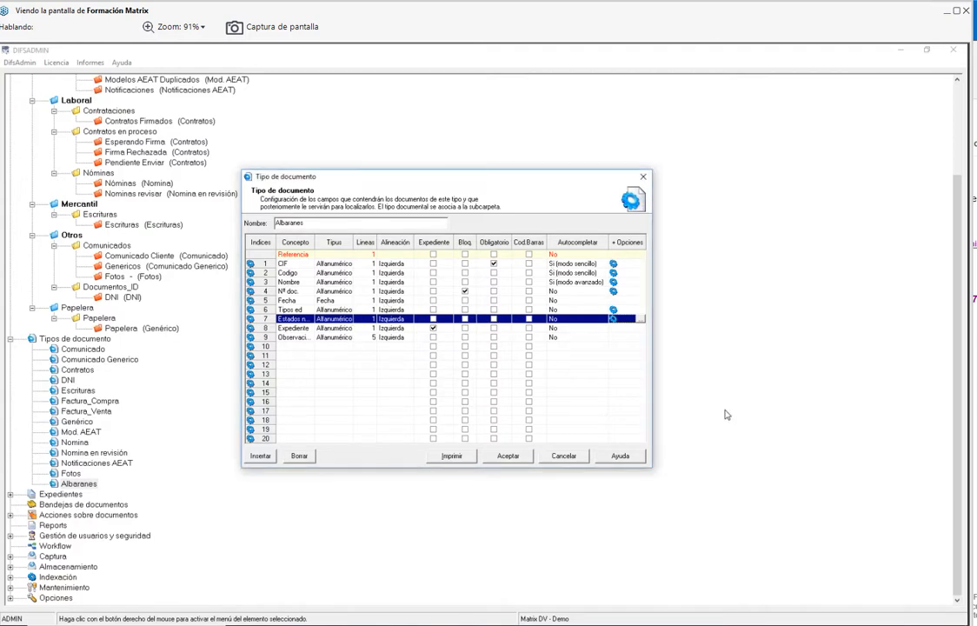
{"action": "left_click", "coordinate": [506, 457]}
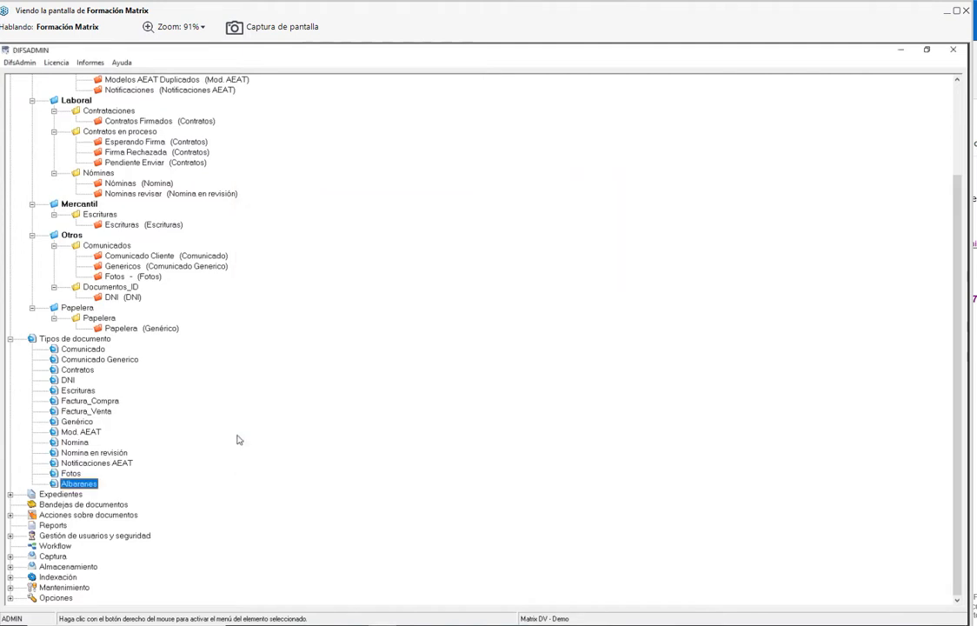
- Create a new archive named 'Albaranes' under Organización archivo, with the Fiscal and Contable branches collapsed
{"action": "left_click", "coordinate": [31, 163]}
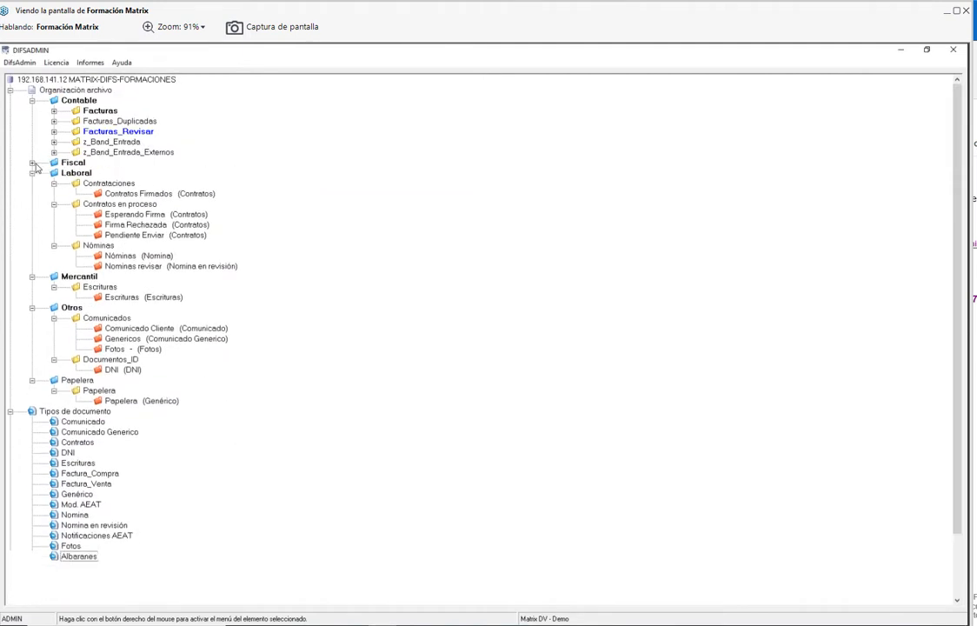
{"action": "left_click", "coordinate": [32, 100]}
{"action": "right_click", "coordinate": [123, 92]}
{"action": "left_click", "coordinate": [147, 98]}
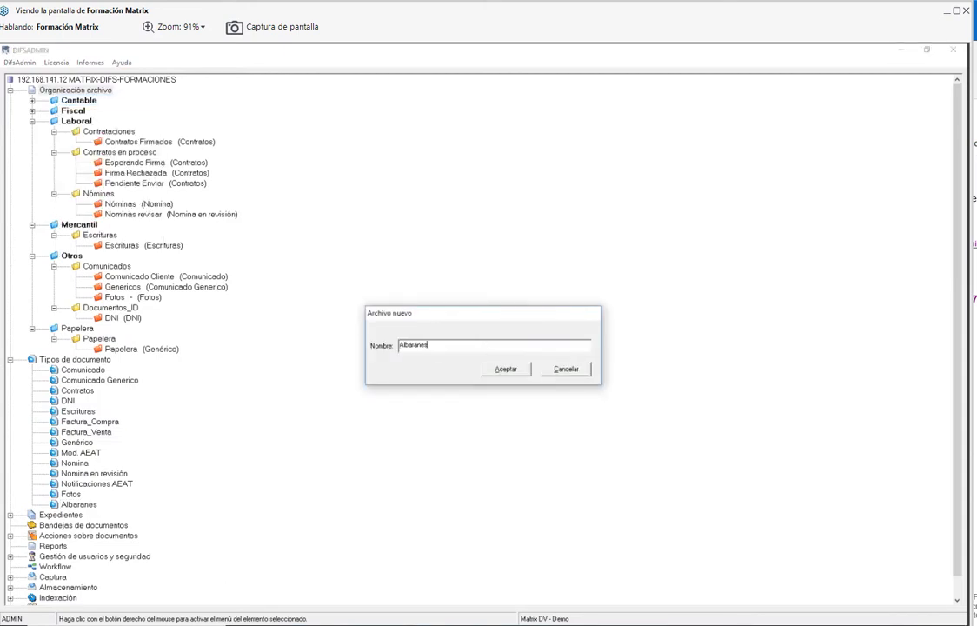
{"action": "left_click", "coordinate": [504, 370]}
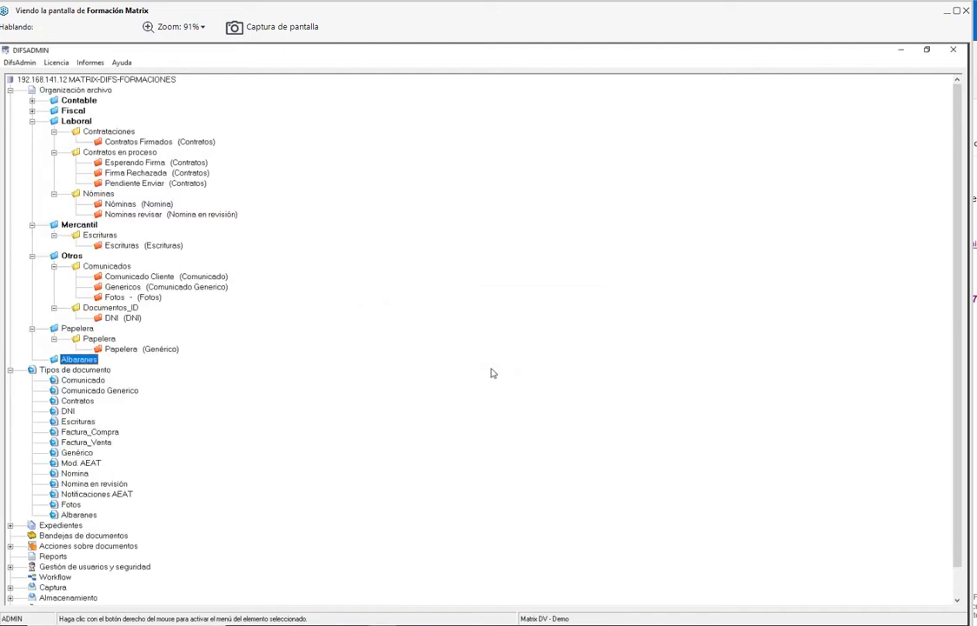
- Create a folder named 'Albaranes' inside the Albaranes archive
{"action": "right_click", "coordinate": [80, 358]}
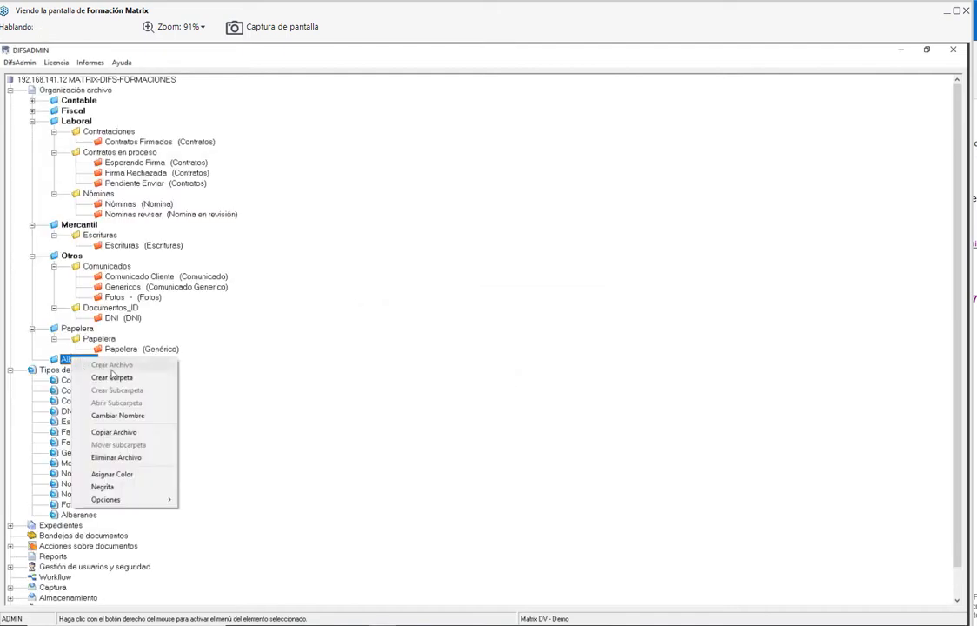
{"action": "left_click", "coordinate": [117, 378]}
{"action": "type", "text": "Albaranes"}
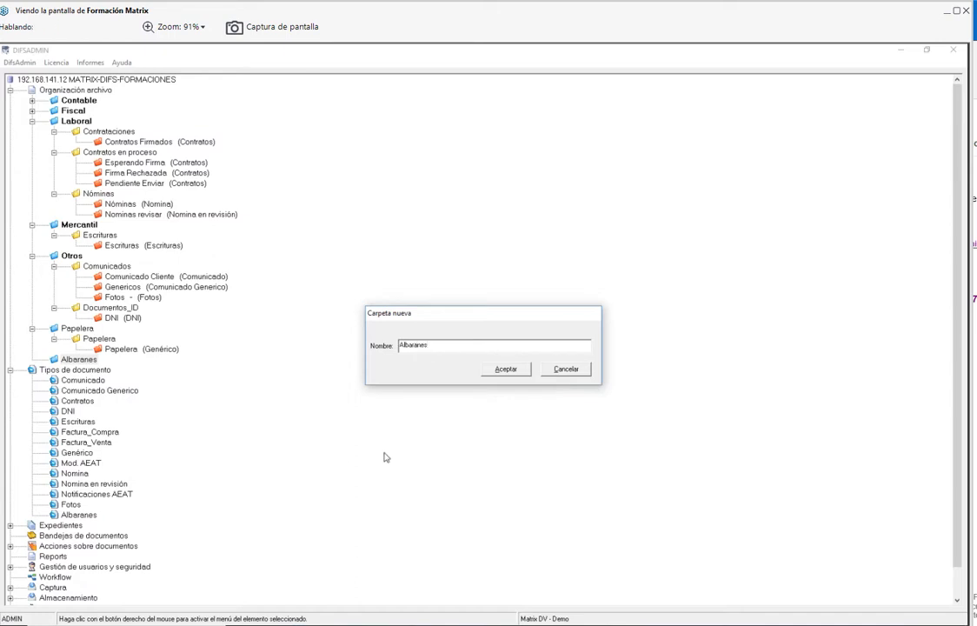
{"action": "left_click", "coordinate": [513, 368]}
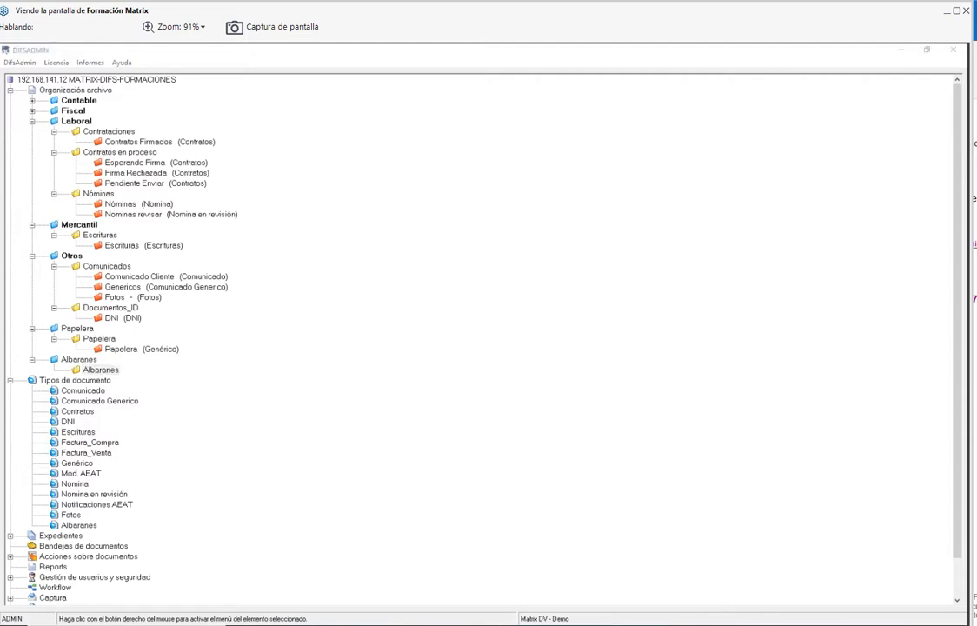
- Start a subfolder named 'Albaranes' in the Albaranes folder, with quick access 'AL' and document type Albaranes
{"action": "right_click", "coordinate": [106, 370]}
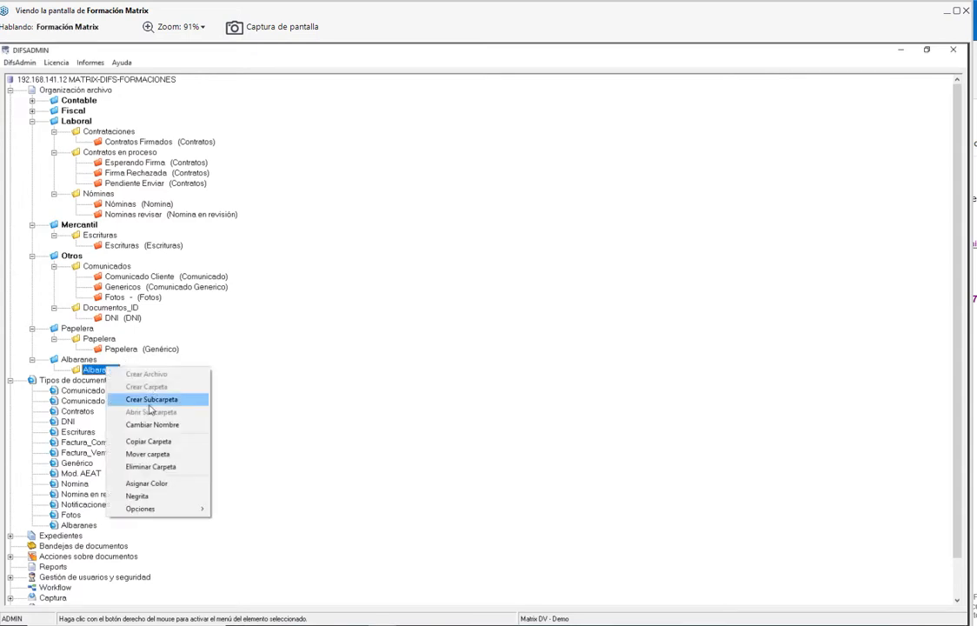
{"action": "left_click", "coordinate": [152, 399]}
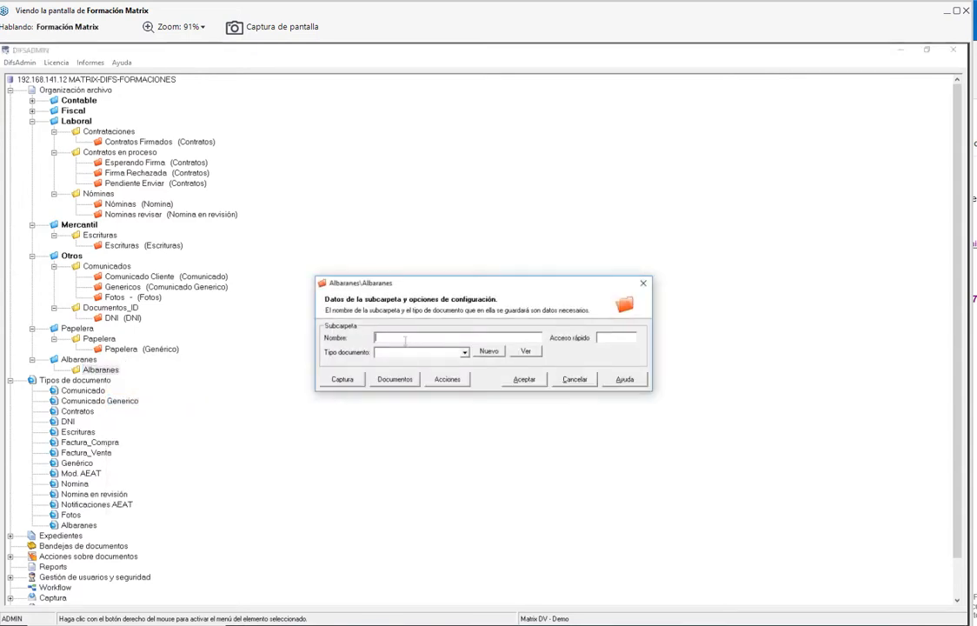
{"action": "type", "text": "Albaranes"}
{"action": "key", "text": "Tab"}
{"action": "left_click_drag", "start_coordinate": [412, 282], "coordinate": [378, 122]}
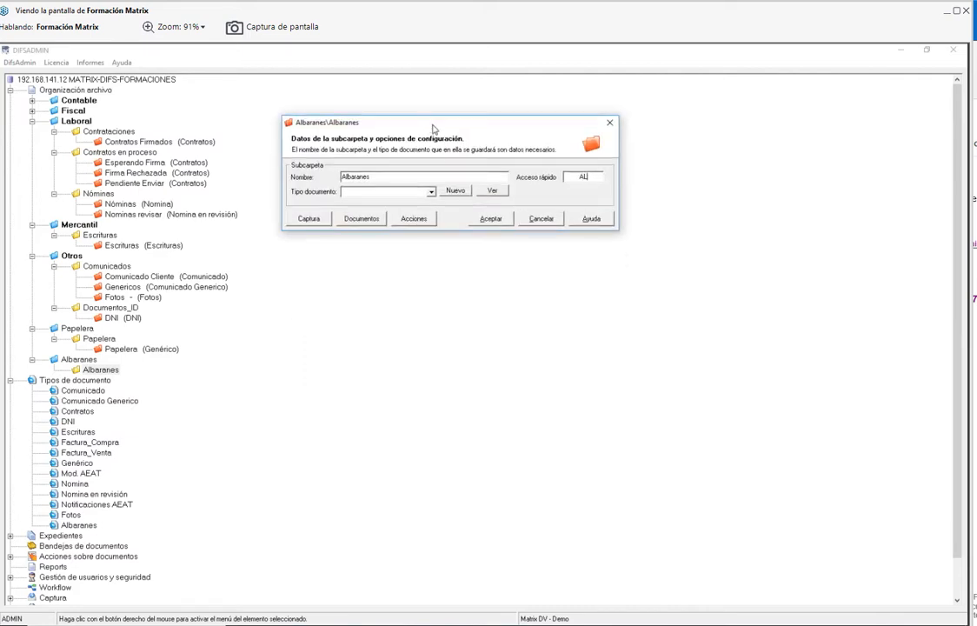
{"action": "left_click", "coordinate": [430, 192]}
{"action": "left_click", "coordinate": [371, 202]}
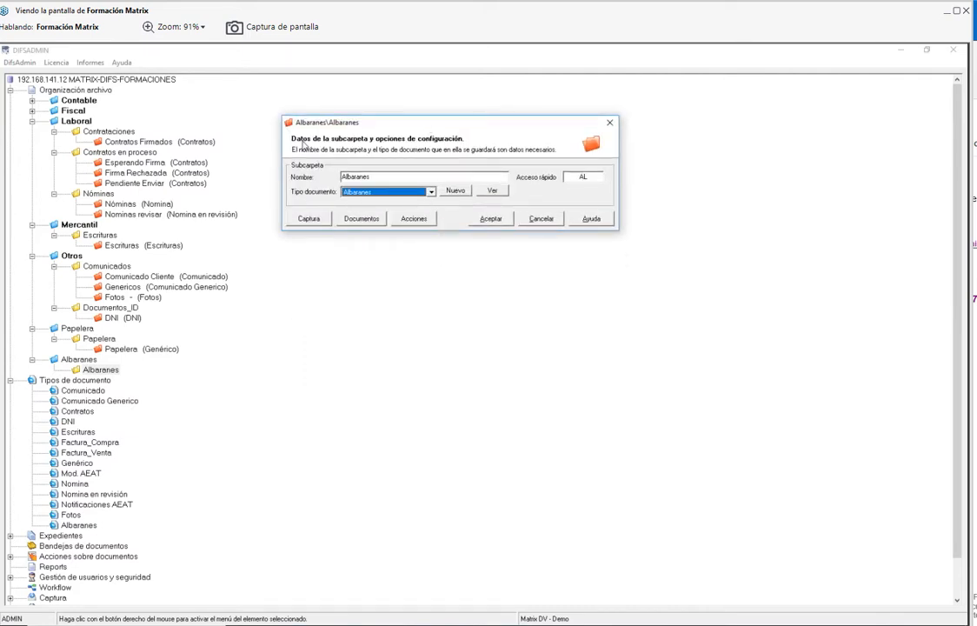
- Select the 'color' scanner configuration and set the subfolder's document delimiter to a Code 3 of 9 barcode
{"action": "left_click", "coordinate": [309, 219]}
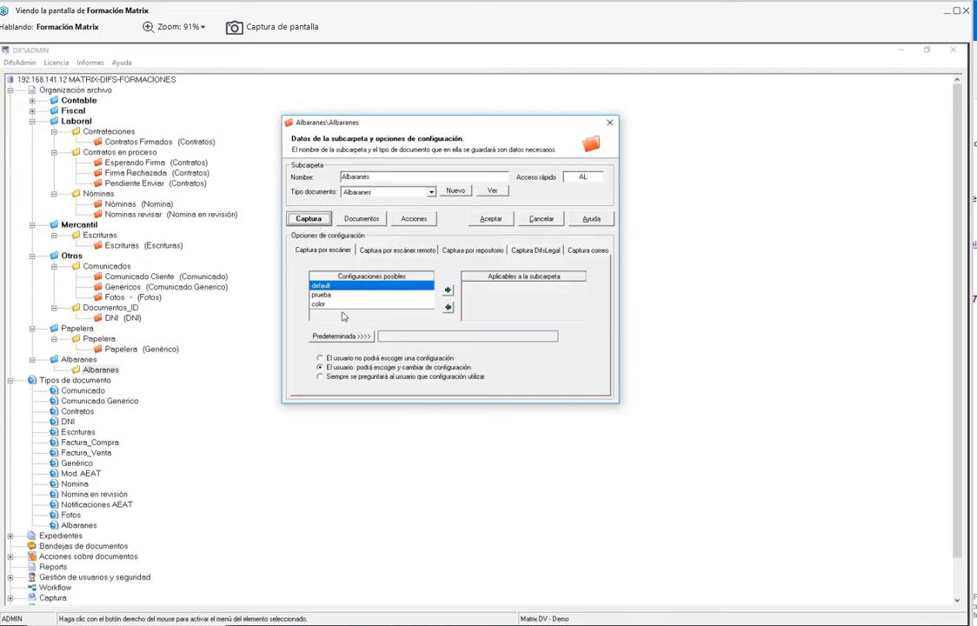
{"action": "left_click", "coordinate": [320, 303]}
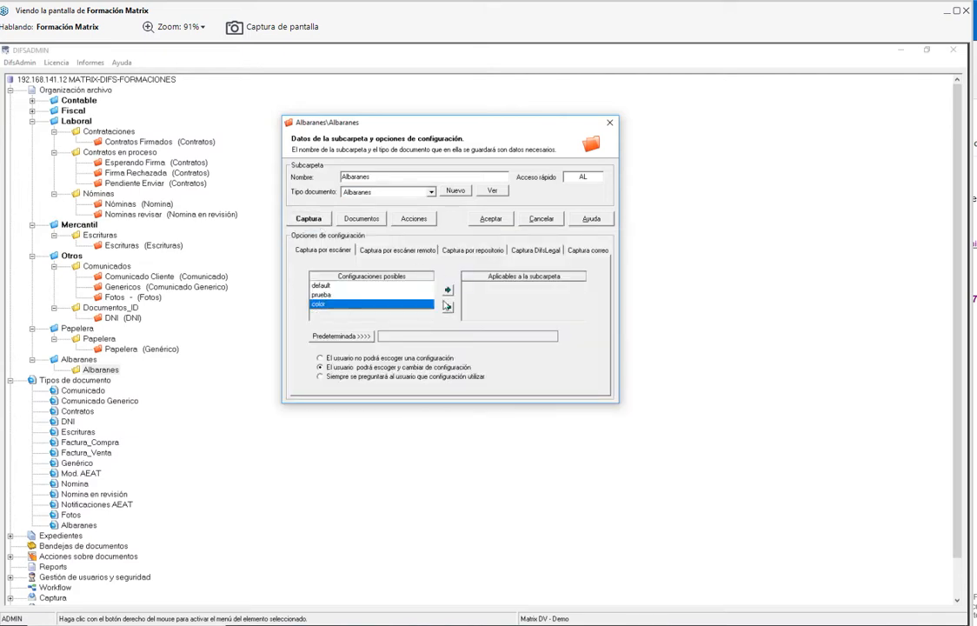
{"action": "left_click", "coordinate": [358, 219]}
{"action": "left_click", "coordinate": [324, 274]}
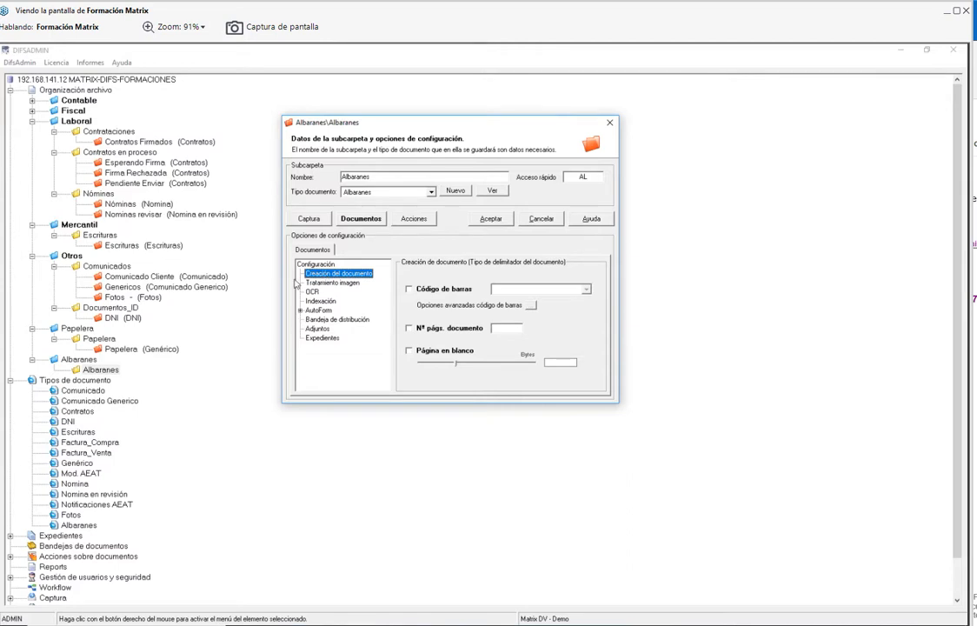
{"action": "left_click", "coordinate": [410, 289]}
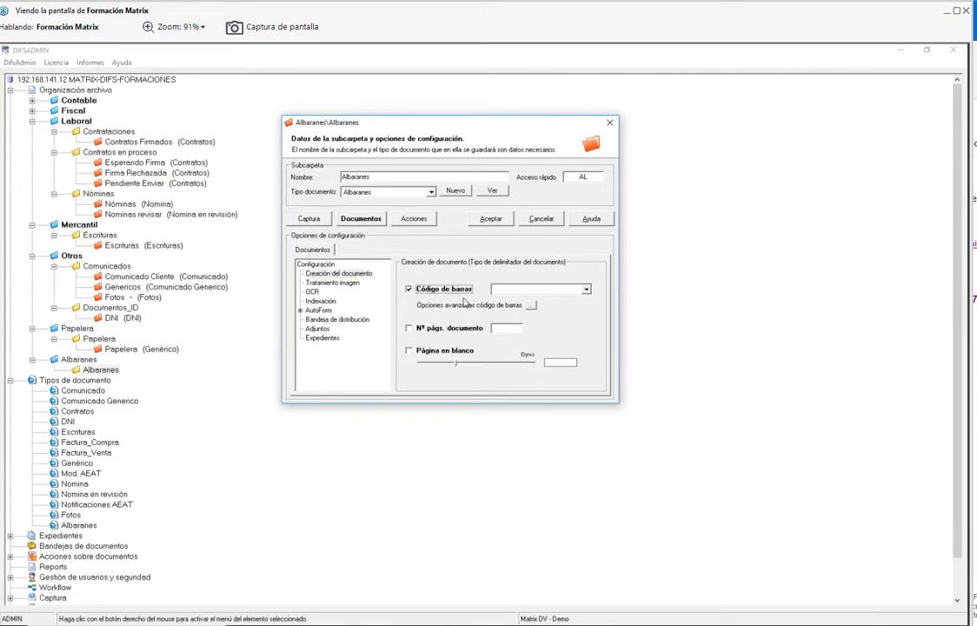
{"action": "left_click", "coordinate": [587, 290]}
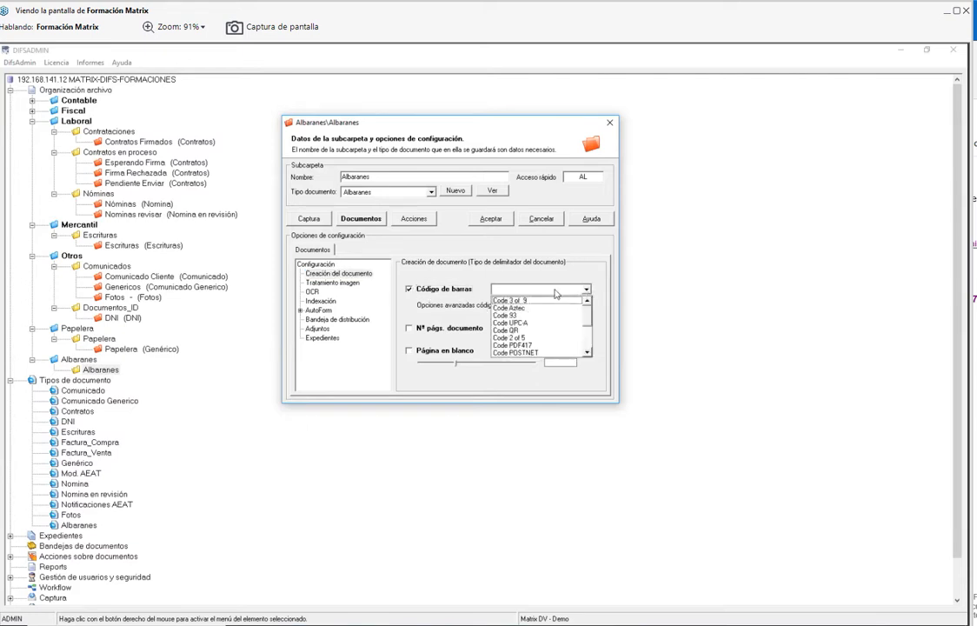
{"action": "left_click", "coordinate": [515, 308]}
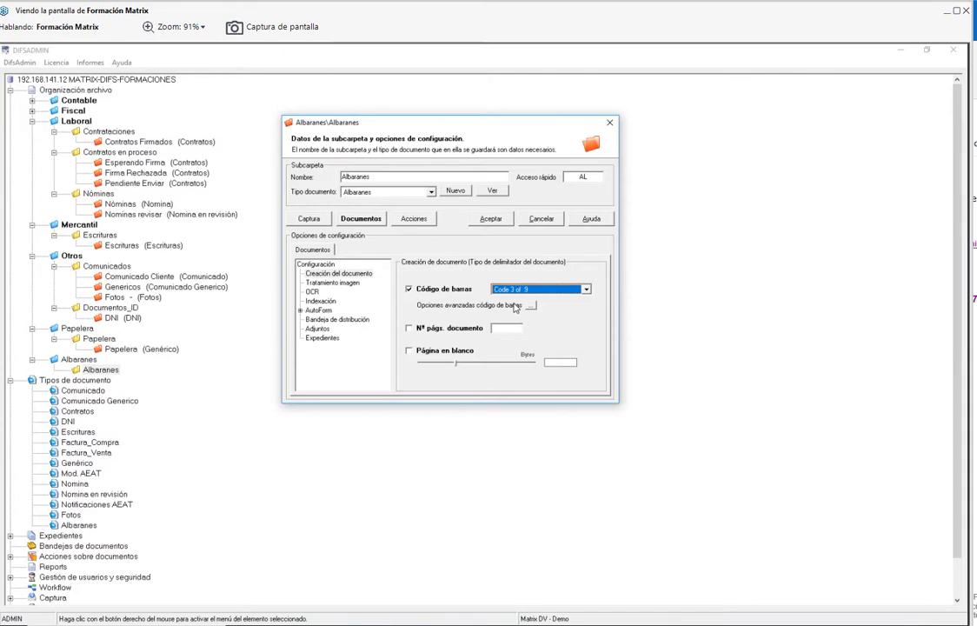
- Enter 'DIFS' as the start reference in the subfolder's advanced barcode options
{"action": "left_click", "coordinate": [530, 307]}
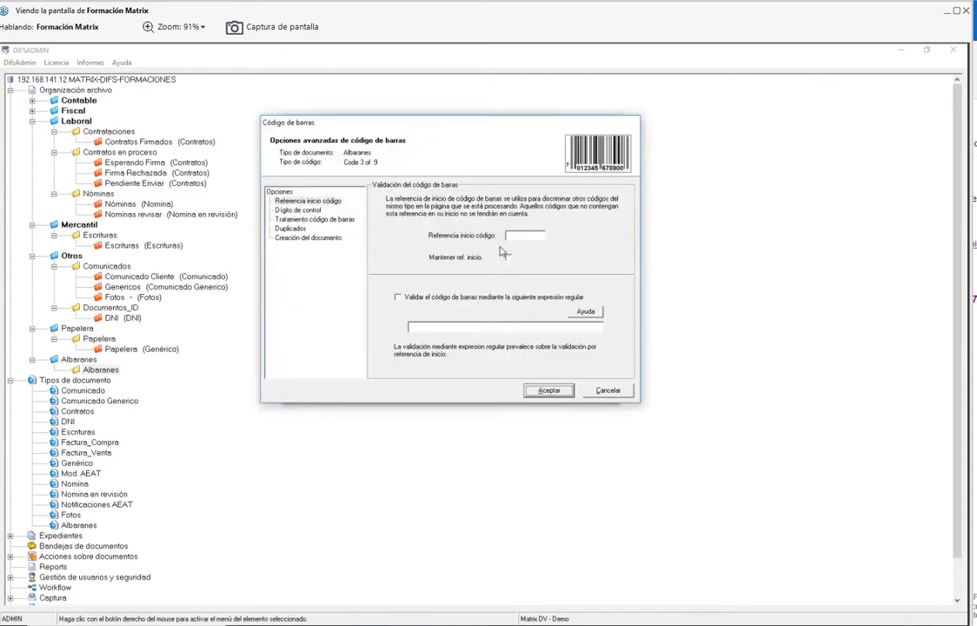
{"action": "left_click", "coordinate": [529, 235]}
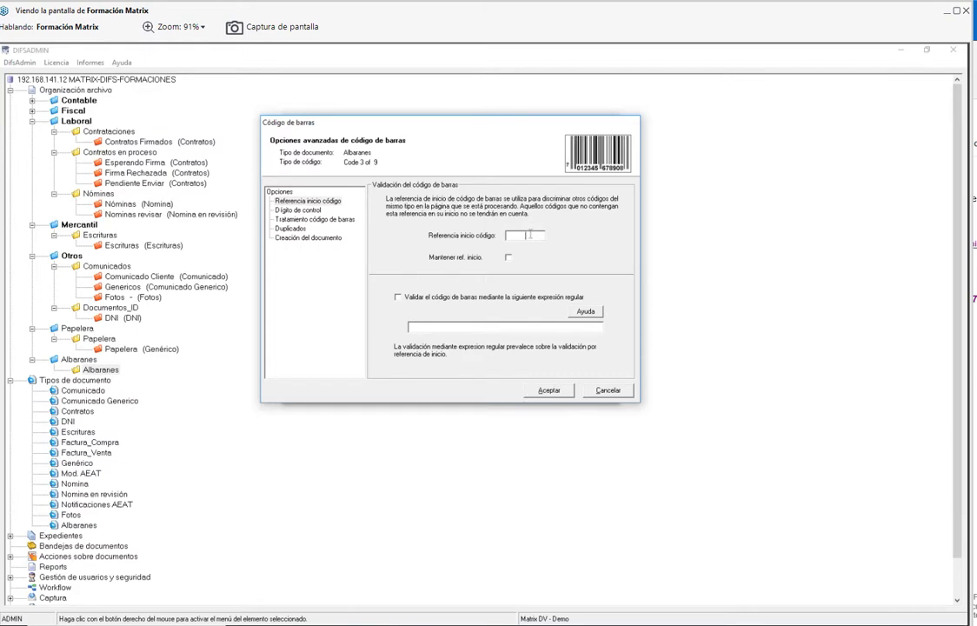
{"action": "type", "text": "DIFS"}
{"action": "left_click_drag", "start_coordinate": [532, 235], "coordinate": [493, 234]}
- Have repeated barcodes start a new document and the accepted barcode page be deleted, and accept the advanced options
{"action": "left_click", "coordinate": [289, 228]}
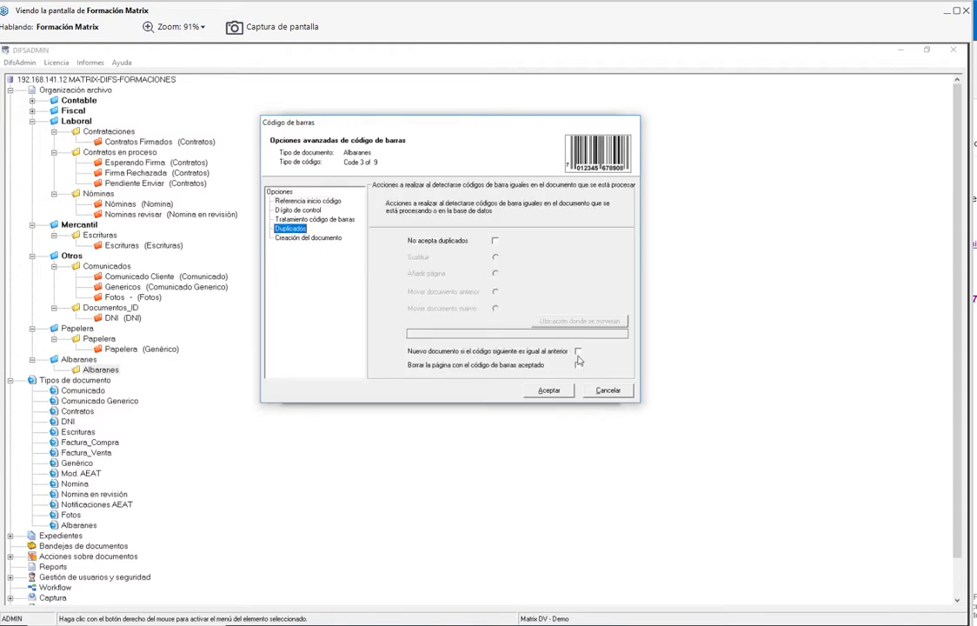
{"action": "left_click", "coordinate": [578, 352]}
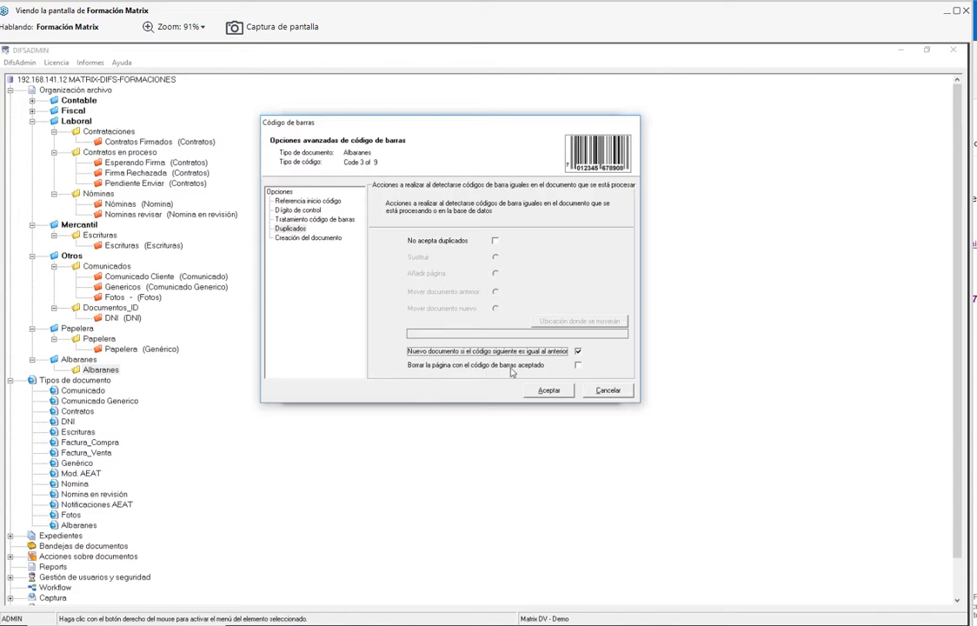
{"action": "left_click", "coordinate": [578, 365]}
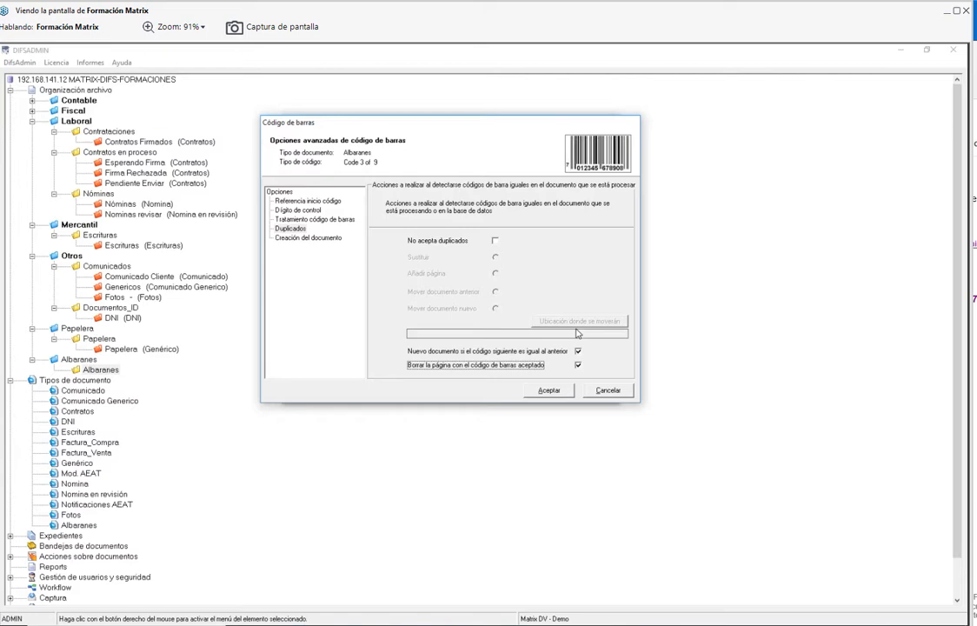
{"action": "left_click", "coordinate": [549, 391]}
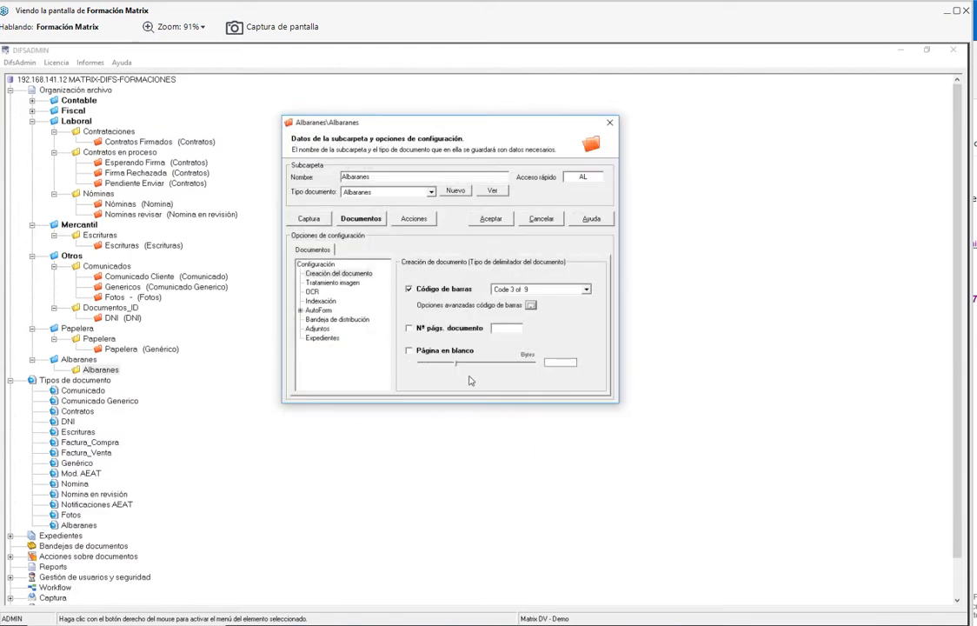
- Try delimiting the subfolder's documents by a fixed length of 2 pages
{"action": "left_click", "coordinate": [424, 329]}
{"action": "double_click", "coordinate": [514, 330]}
{"action": "type", "text": "2"}
{"action": "left_click", "coordinate": [450, 329]}
- Enable full-text OCR on the whole document for the subfolder and review its indexing options
{"action": "left_click", "coordinate": [319, 301]}
{"action": "left_click", "coordinate": [312, 291]}
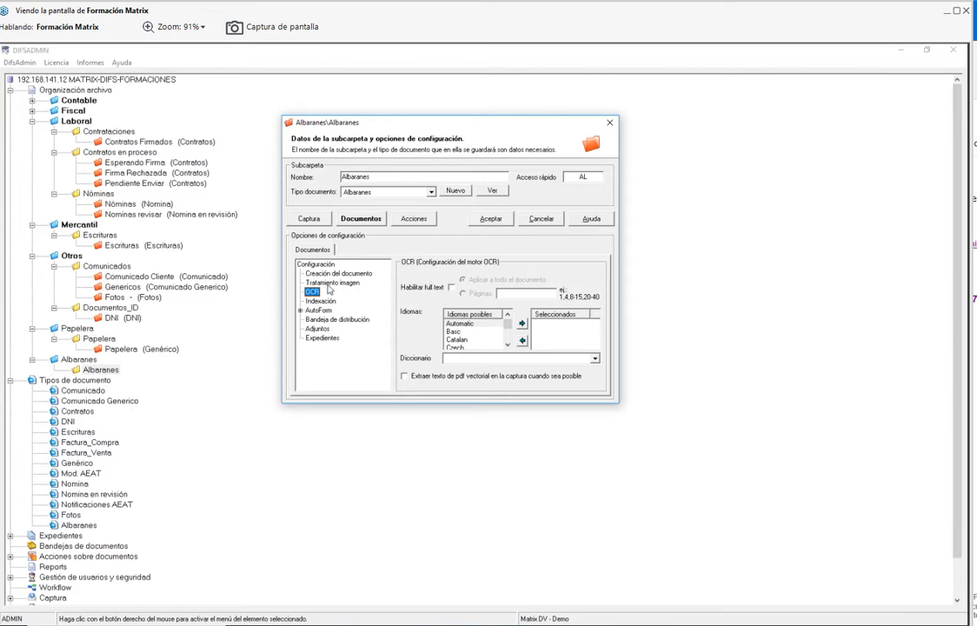
{"action": "left_click", "coordinate": [452, 288]}
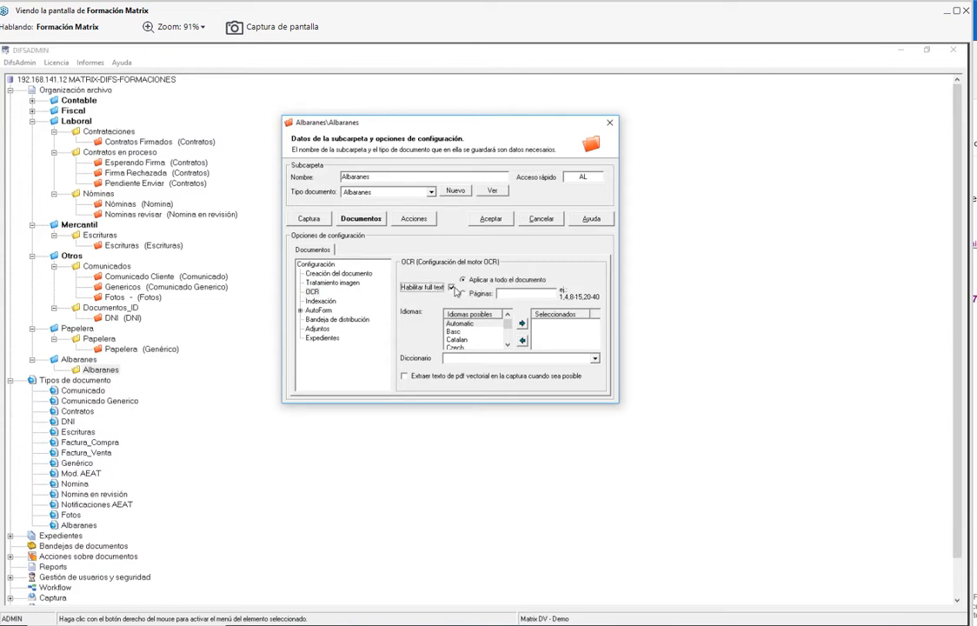
{"action": "left_click", "coordinate": [320, 301]}
{"action": "left_click", "coordinate": [420, 289]}
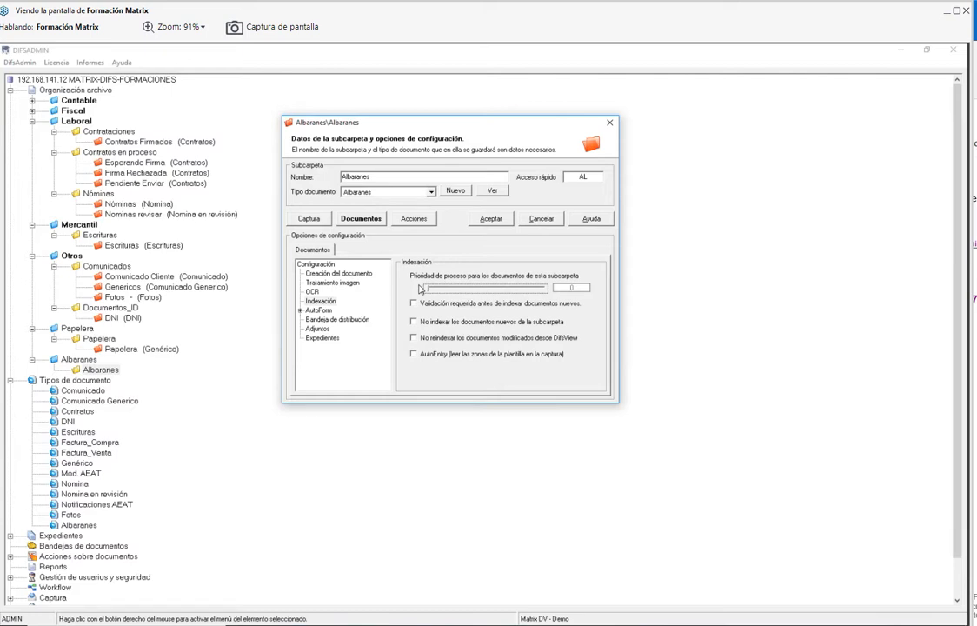
- Try enabling AutoForm invoice processing for the subfolder as 'Compra' and relating its fields
{"action": "left_click", "coordinate": [300, 310]}
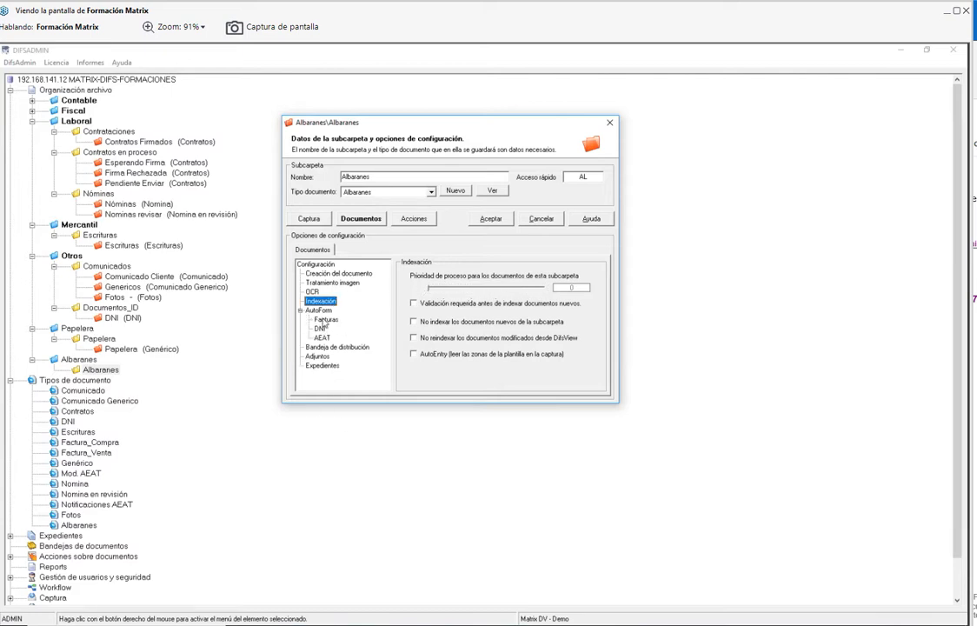
{"action": "left_click", "coordinate": [324, 319]}
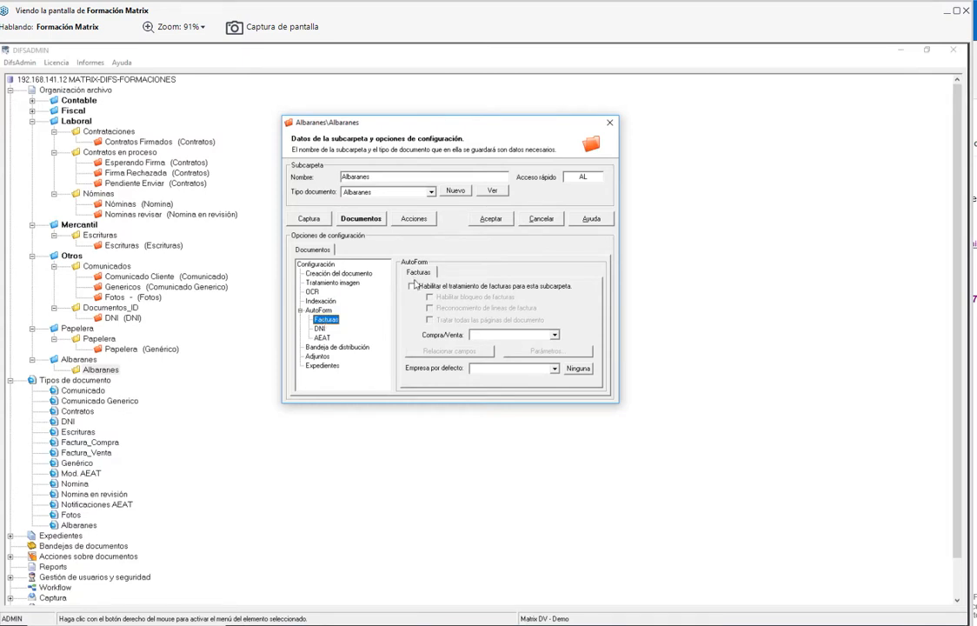
{"action": "left_click", "coordinate": [412, 288]}
{"action": "left_click", "coordinate": [412, 287]}
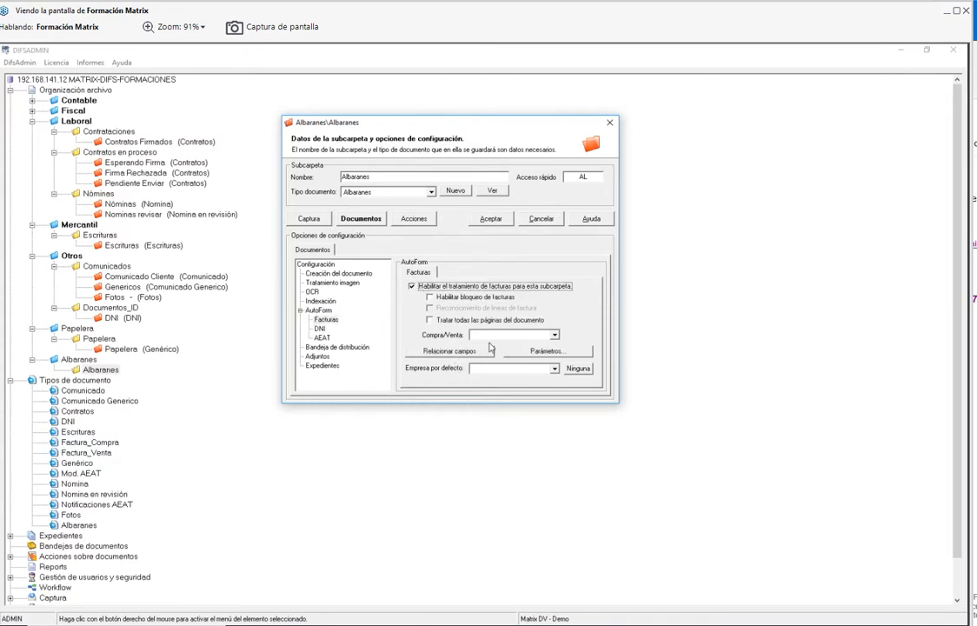
{"action": "left_click", "coordinate": [521, 334]}
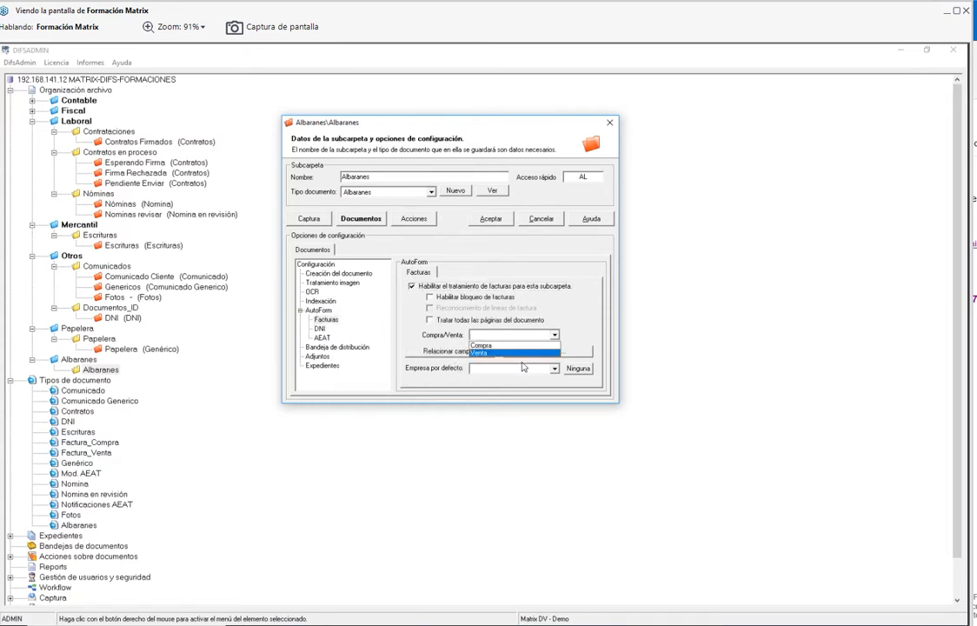
{"action": "left_click", "coordinate": [481, 345]}
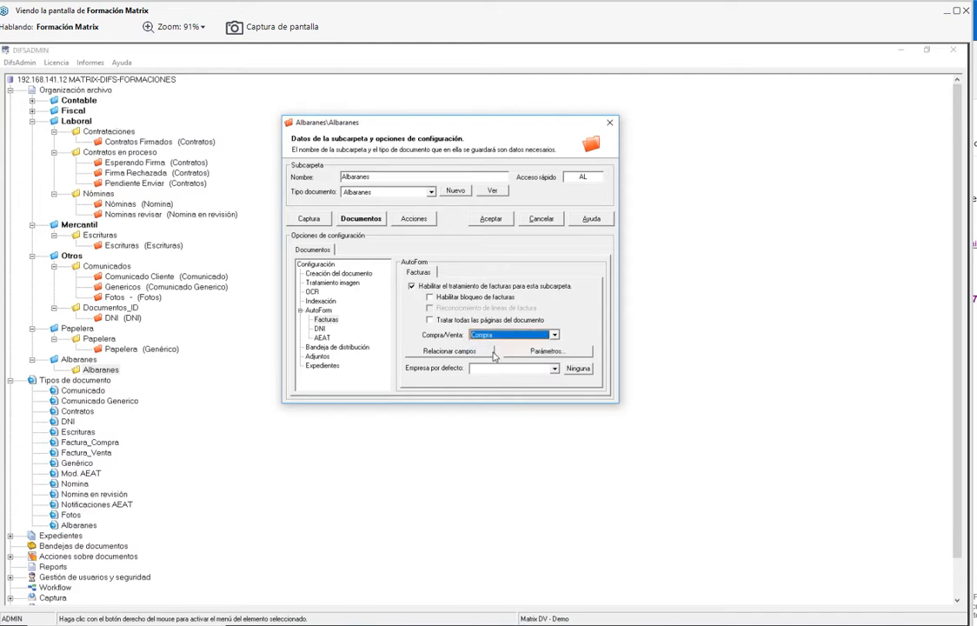
{"action": "left_click", "coordinate": [449, 351]}
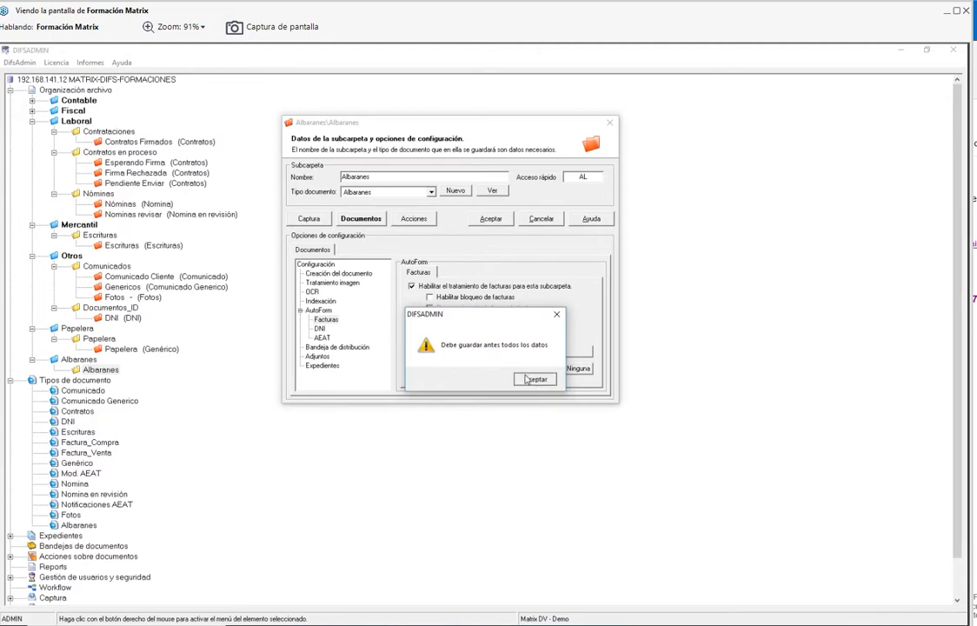
{"action": "left_click", "coordinate": [531, 381]}
{"action": "left_click", "coordinate": [461, 353]}
{"action": "key", "text": "Return"}
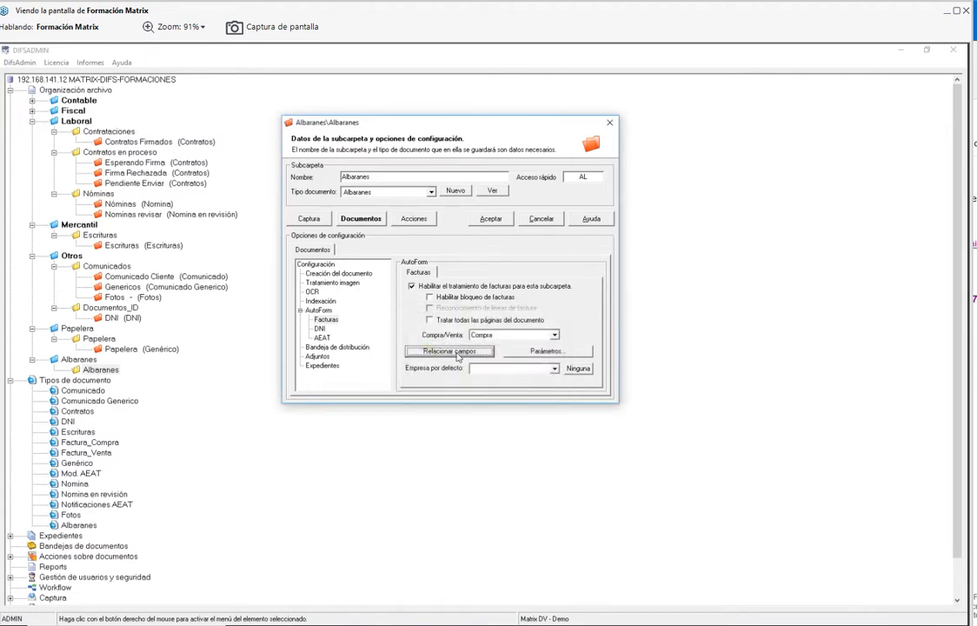
{"action": "left_click", "coordinate": [411, 287]}
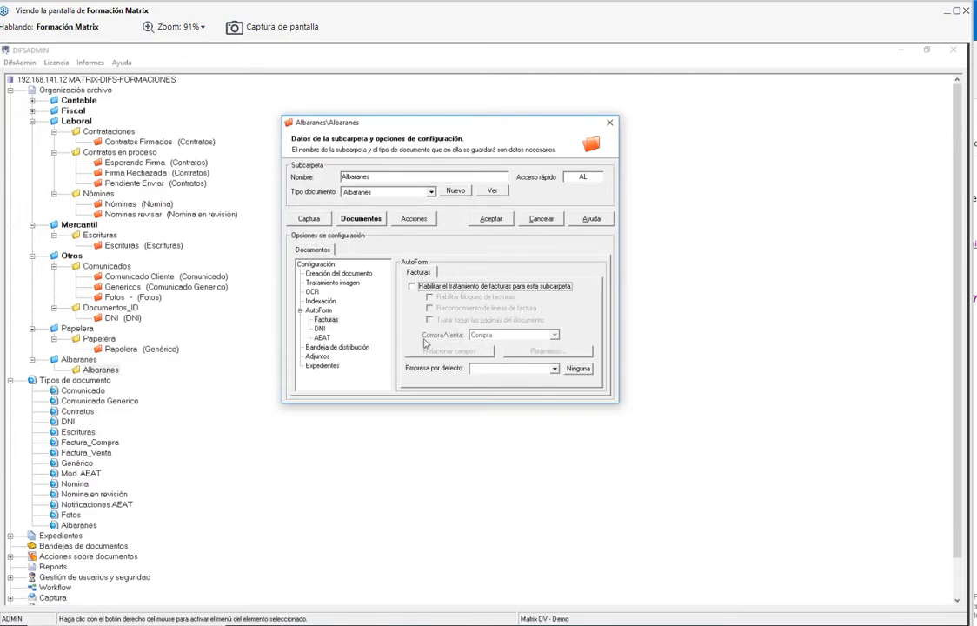
- Accept the Albaranes subfolder's configuration
{"action": "left_click", "coordinate": [491, 220]}
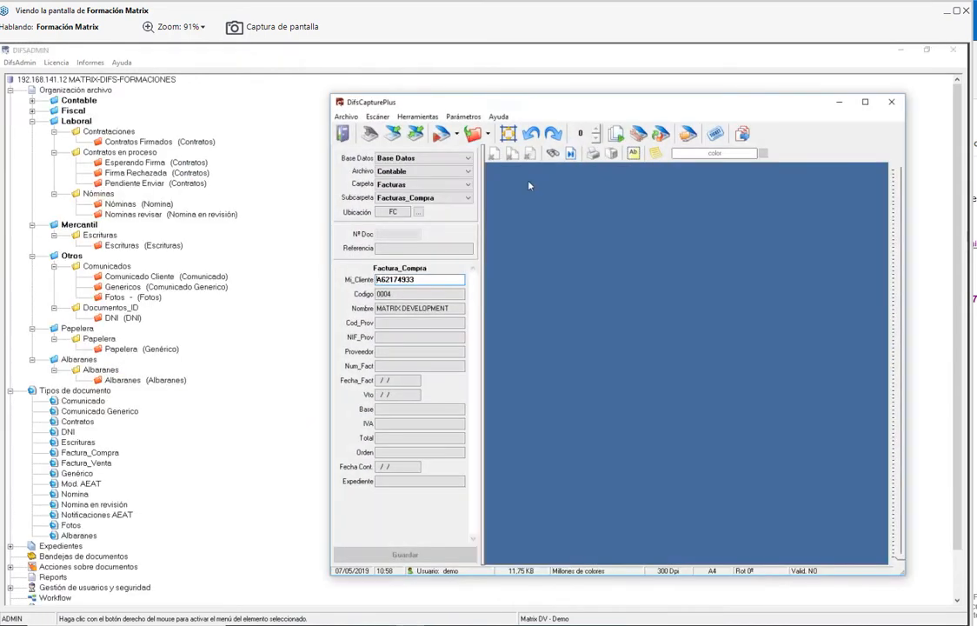
- Switch to DifsCapturePlus and look for the Albaranes archive among the available archives
{"action": "left_click", "coordinate": [447, 159]}
{"action": "left_click", "coordinate": [408, 168]}
{"action": "left_click", "coordinate": [408, 171]}
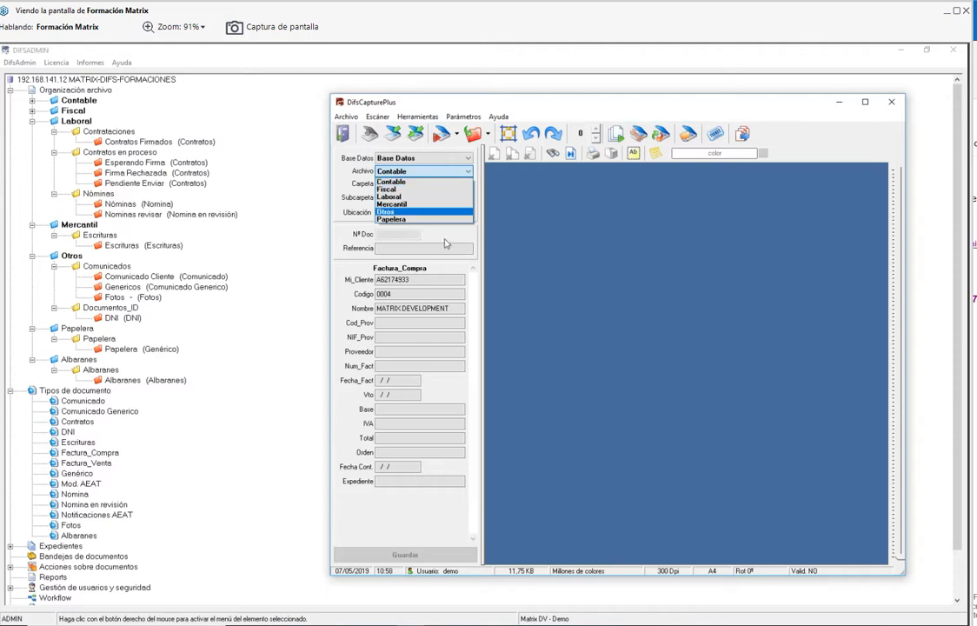
{"action": "left_click", "coordinate": [391, 181]}
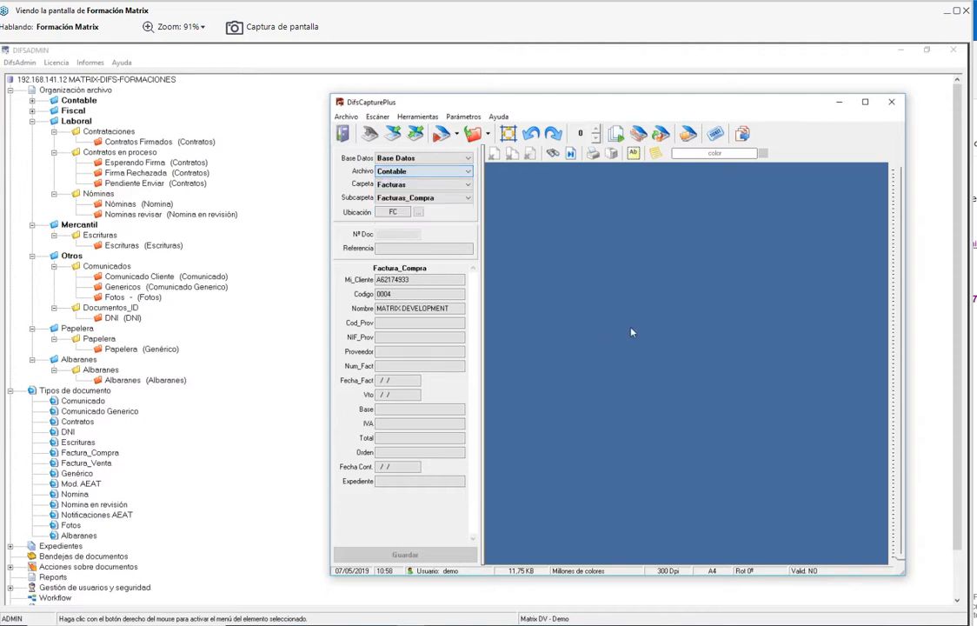
- Restart DifsCapturePlus from the DIFS - Formacion folder and choose the Albaranes archive, folder and subfolder
{"action": "left_click", "coordinate": [892, 103]}
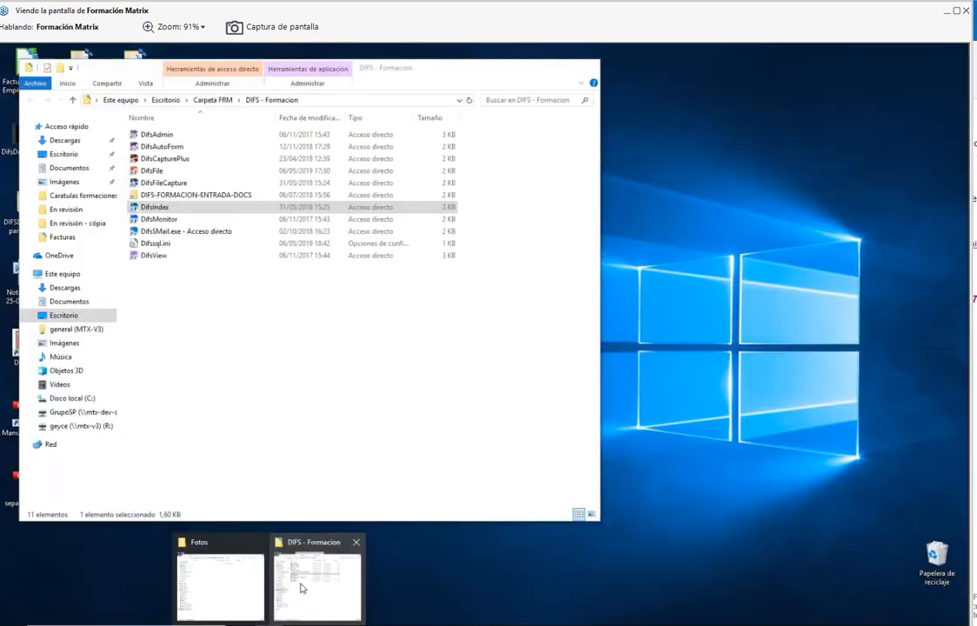
{"action": "left_click", "coordinate": [306, 581]}
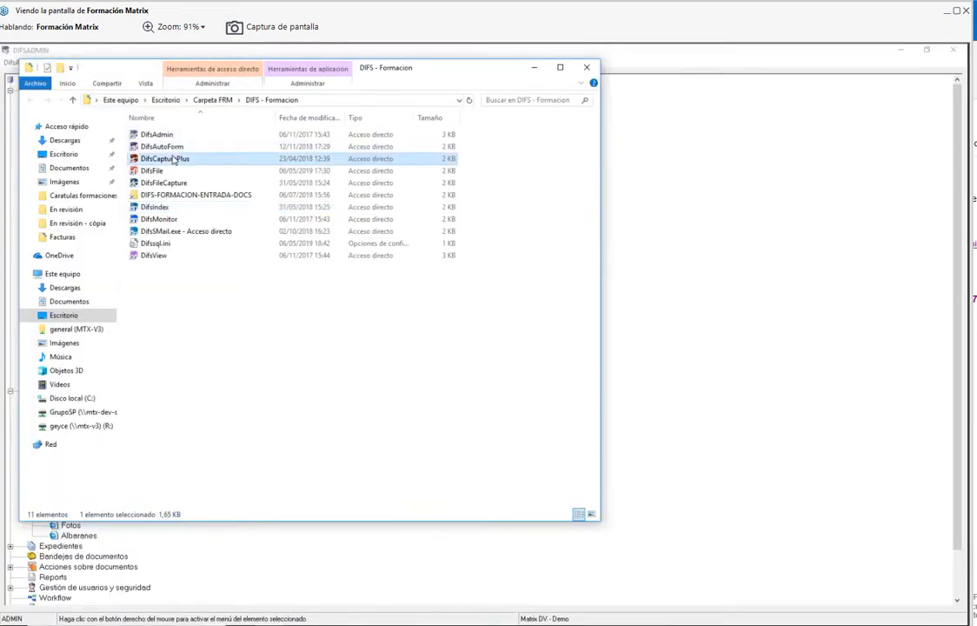
{"action": "double_click", "coordinate": [174, 160]}
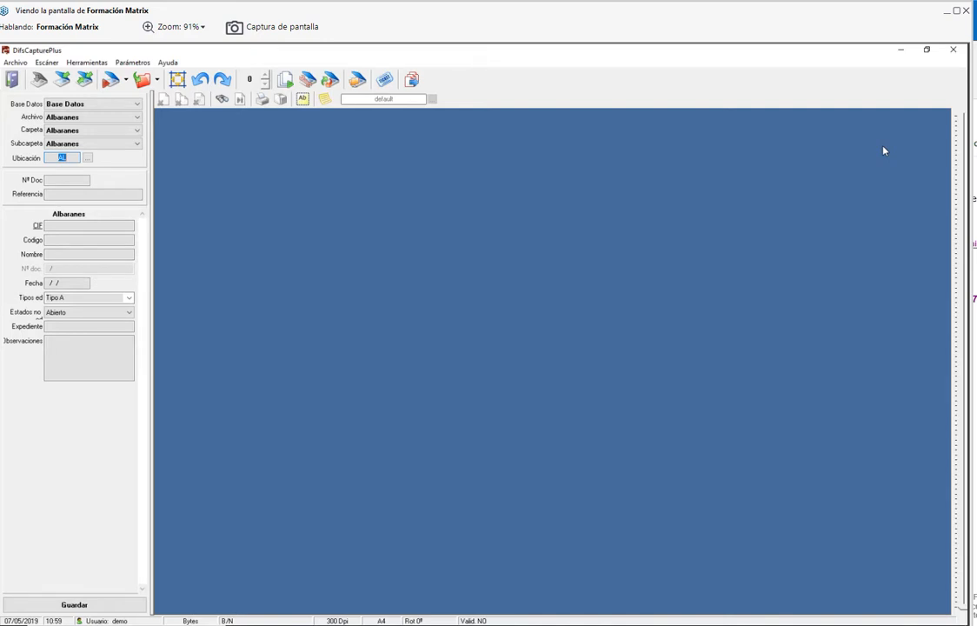
- Switch to DIFSADMIN, shrink its window and open the Albaranes document type to review its index fields
{"action": "left_click", "coordinate": [48, 270]}
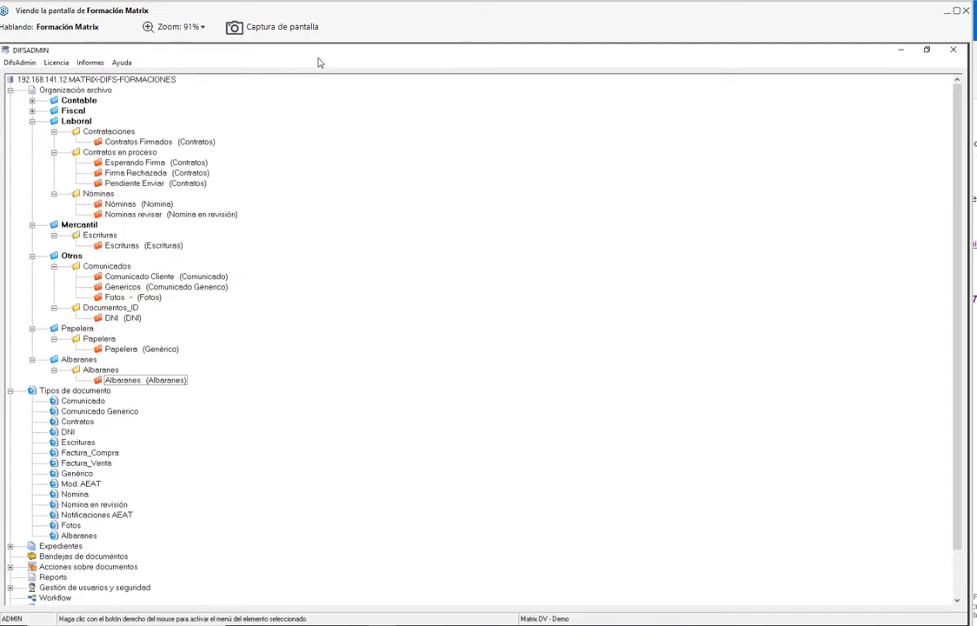
{"action": "double_click", "coordinate": [279, 50]}
{"action": "scroll", "coordinate": [623, 369], "scroll_direction": "down", "scroll_amount": 10}
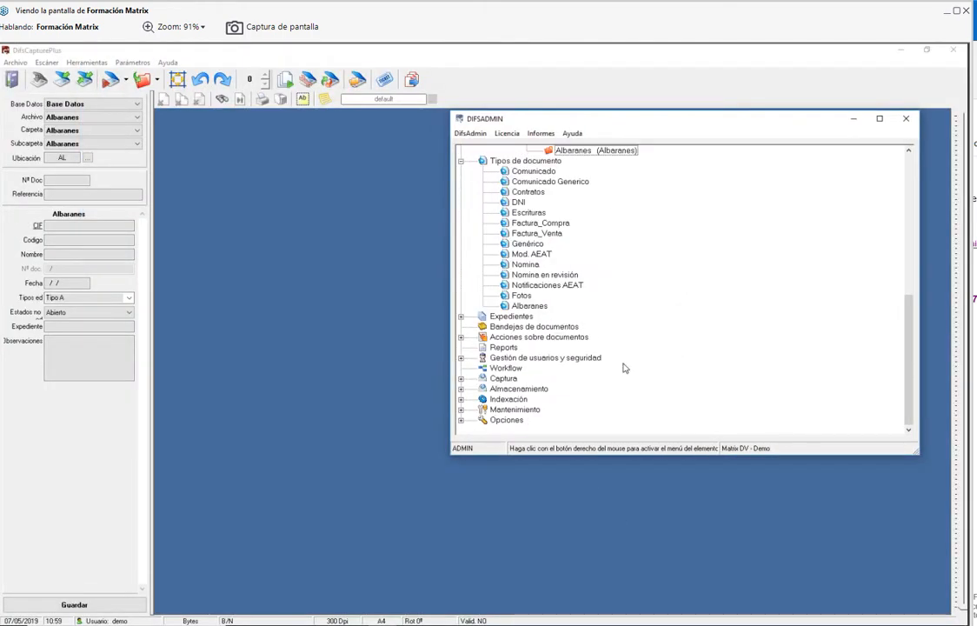
{"action": "left_click", "coordinate": [517, 307]}
{"action": "double_click", "coordinate": [517, 306]}
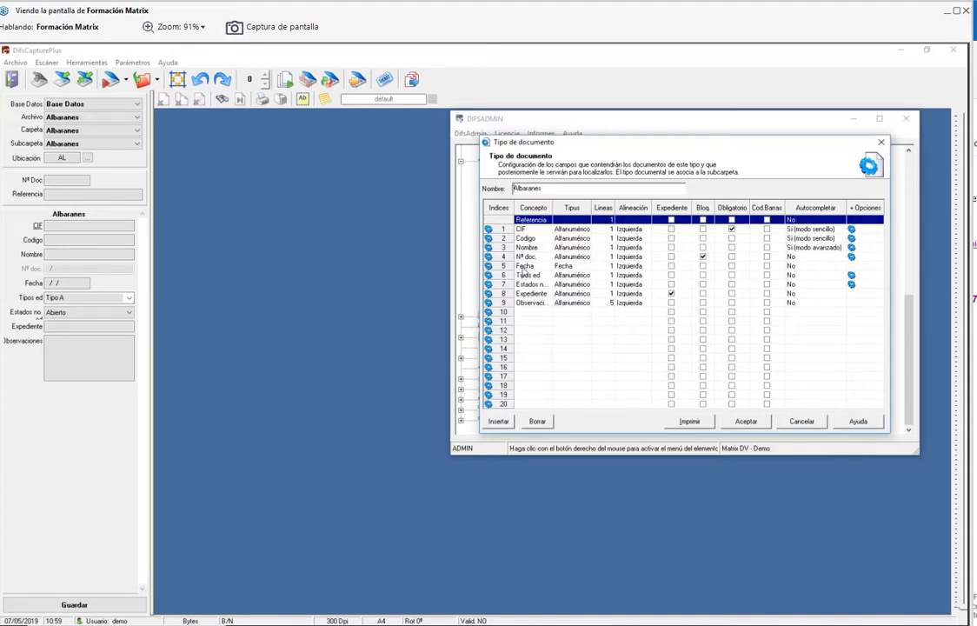
- Switch back to DifsCapturePlus, fill in the client MATRIX DEVELOPMENT by entering 'matr' as Nombre, and set Fecha to 07/05/2019
{"action": "left_click", "coordinate": [100, 275]}
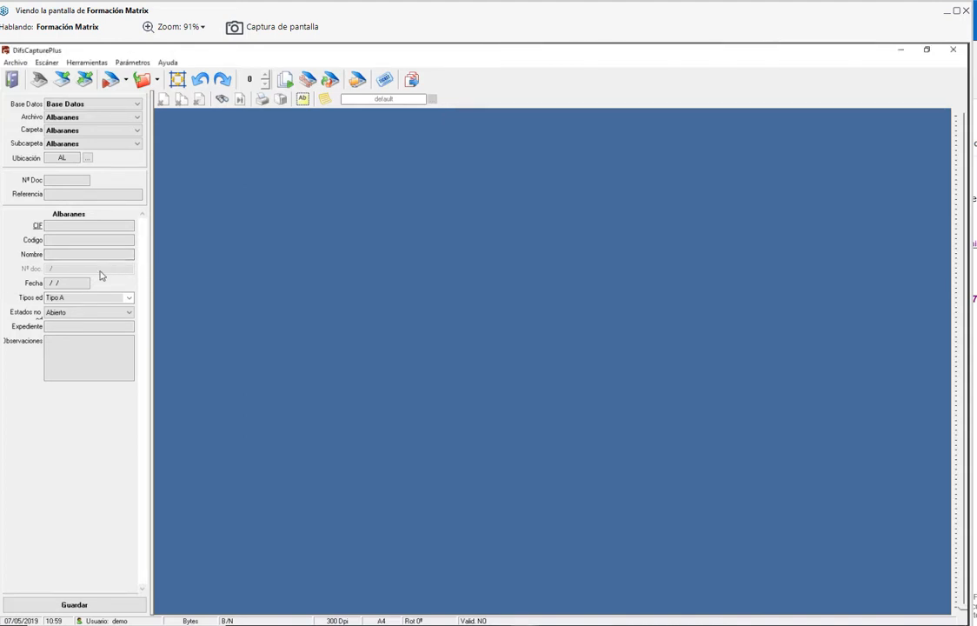
{"action": "left_click", "coordinate": [72, 225]}
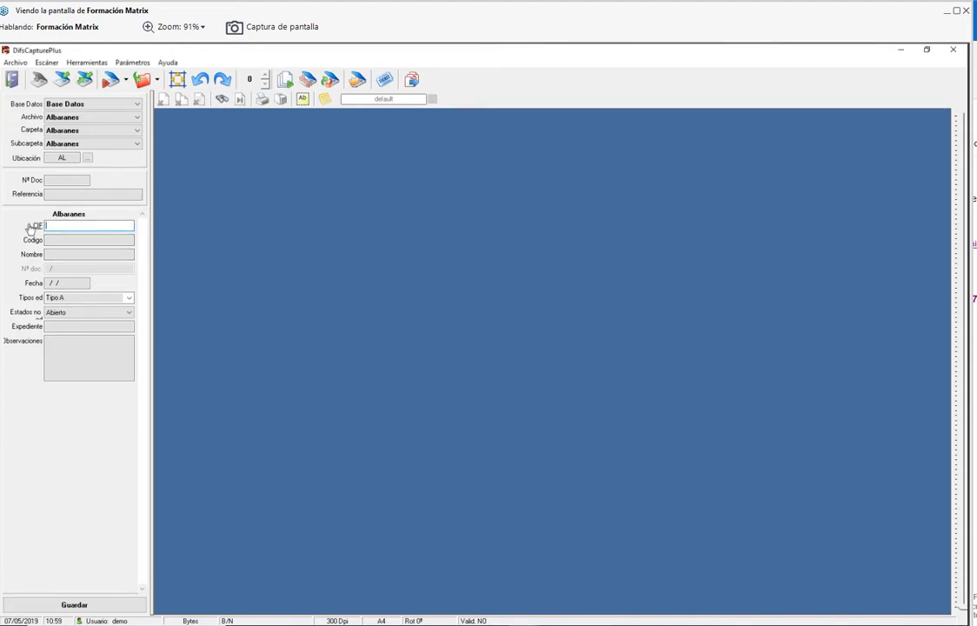
{"action": "left_click", "coordinate": [76, 254]}
{"action": "type", "text": "matr"}
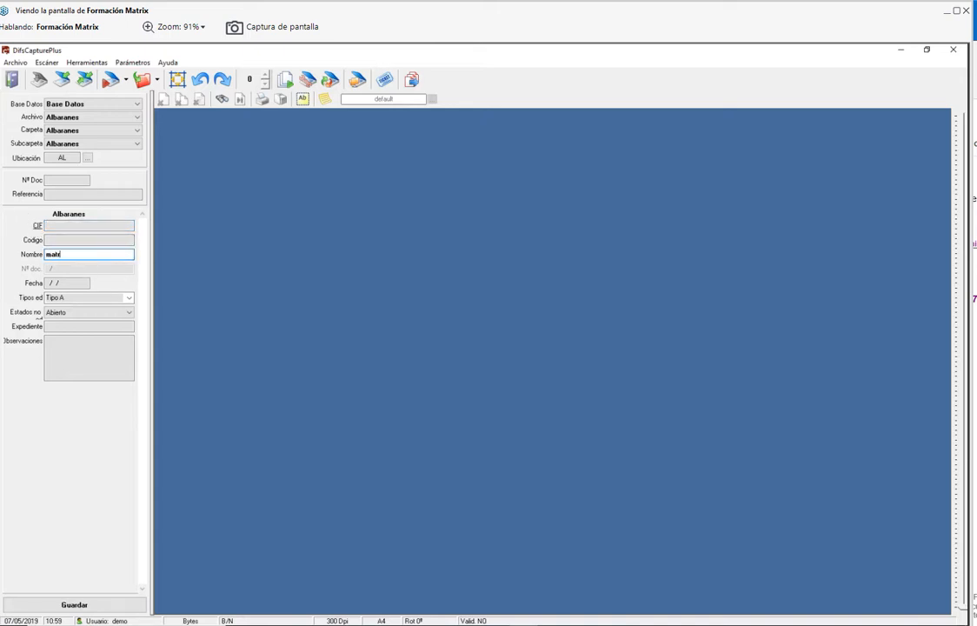
{"action": "key", "text": "Tab"}
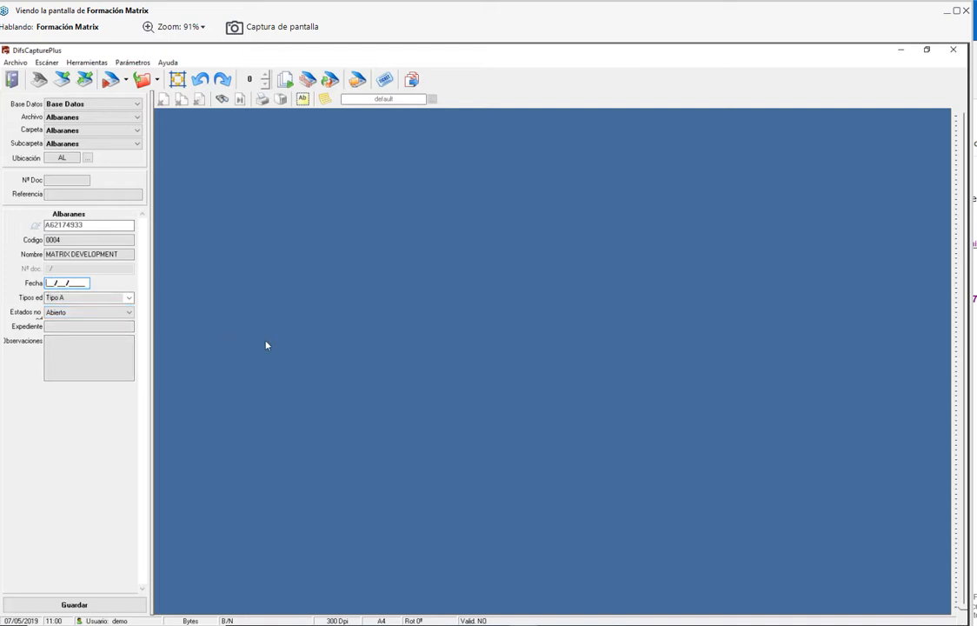
{"action": "type", "text": "07/05/2019"}
- Check the predefined editable types, then enter the custom value 'Tipo D' in Tipos ed
{"action": "left_click", "coordinate": [129, 298]}
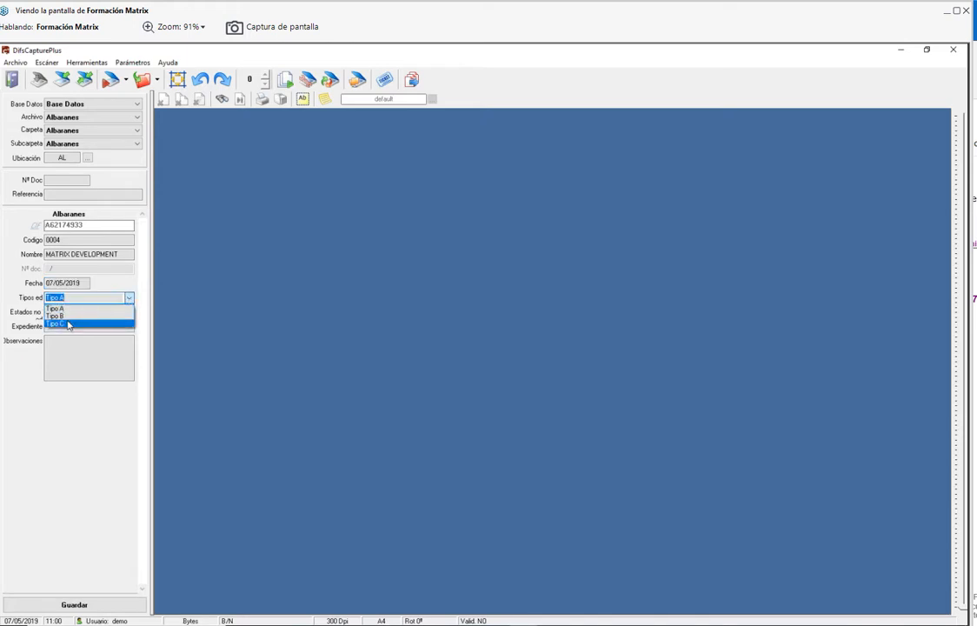
{"action": "left_click", "coordinate": [68, 324]}
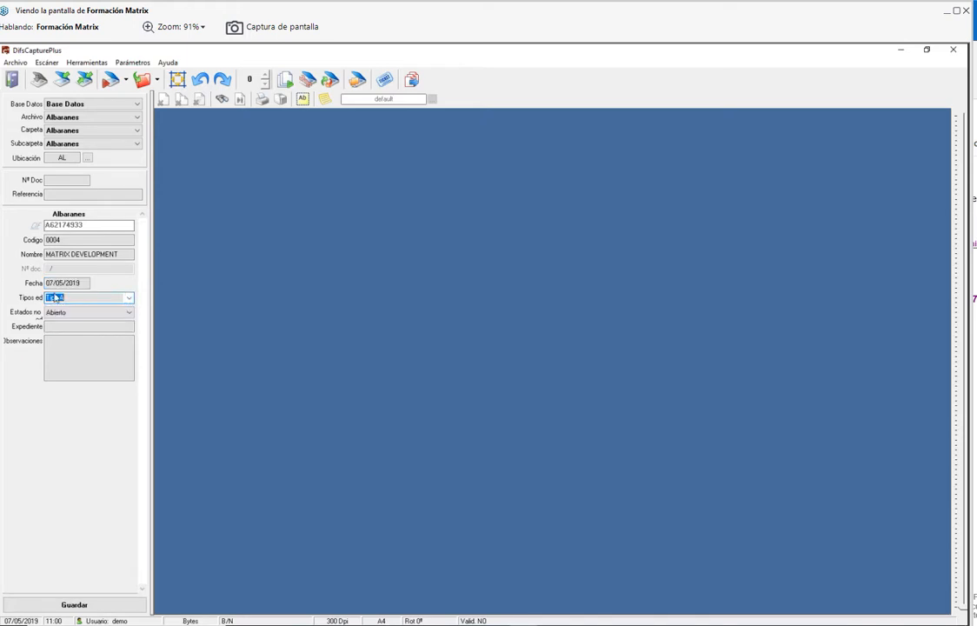
{"action": "type", "text": "Tipo d"}
{"action": "key", "text": "BackSpace"}
{"action": "type", "text": "D"}
- Set the non-editable status to 'Cerrado' and enter 1 as Expediente
{"action": "left_click", "coordinate": [127, 313]}
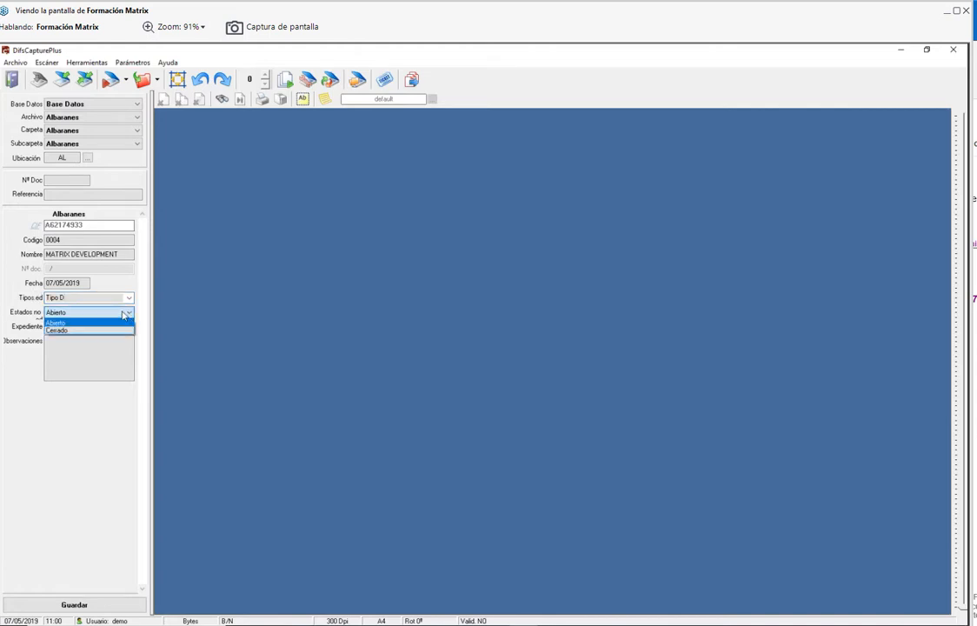
{"action": "left_click", "coordinate": [72, 323]}
{"action": "left_click", "coordinate": [73, 316]}
{"action": "left_click", "coordinate": [73, 319]}
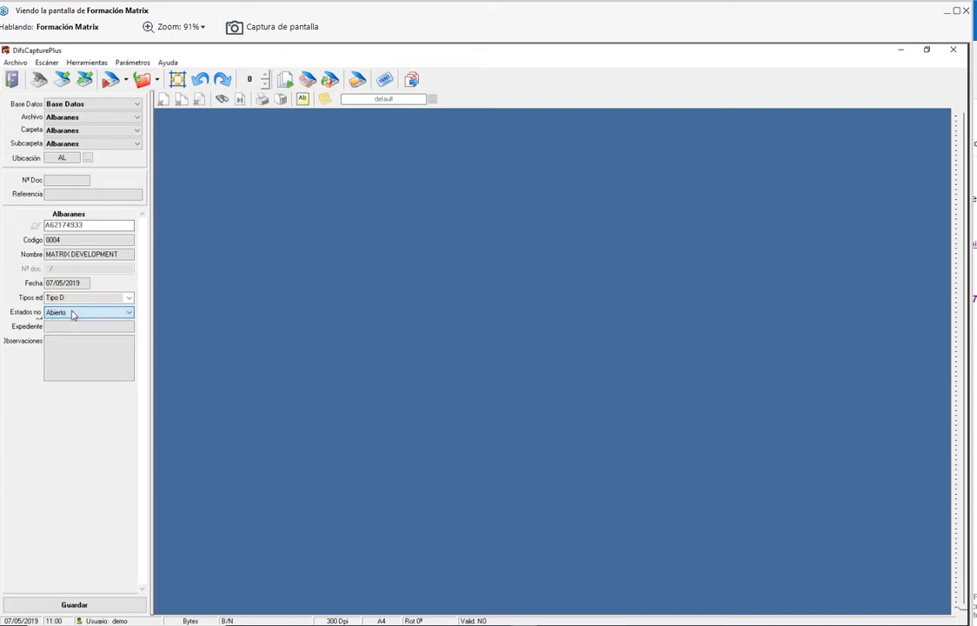
{"action": "left_click", "coordinate": [73, 316]}
{"action": "left_click", "coordinate": [72, 315]}
{"action": "left_click", "coordinate": [72, 315]}
{"action": "left_click", "coordinate": [69, 331]}
{"action": "left_click", "coordinate": [64, 326]}
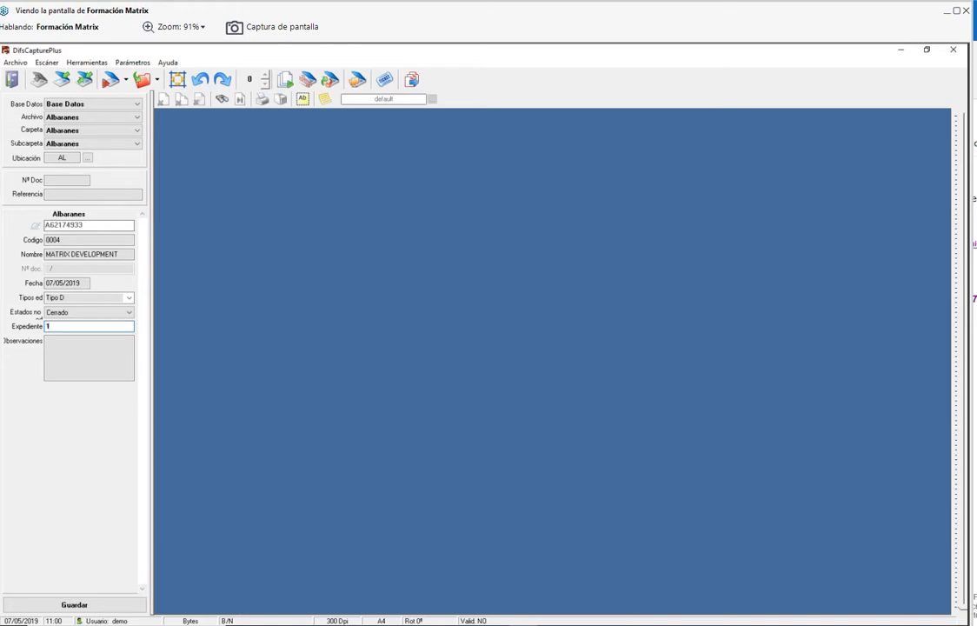
- Enter 'Documentos encontrados' in the Observaciones field
{"action": "left_click", "coordinate": [84, 359]}
{"action": "type", "text": "Docu"}
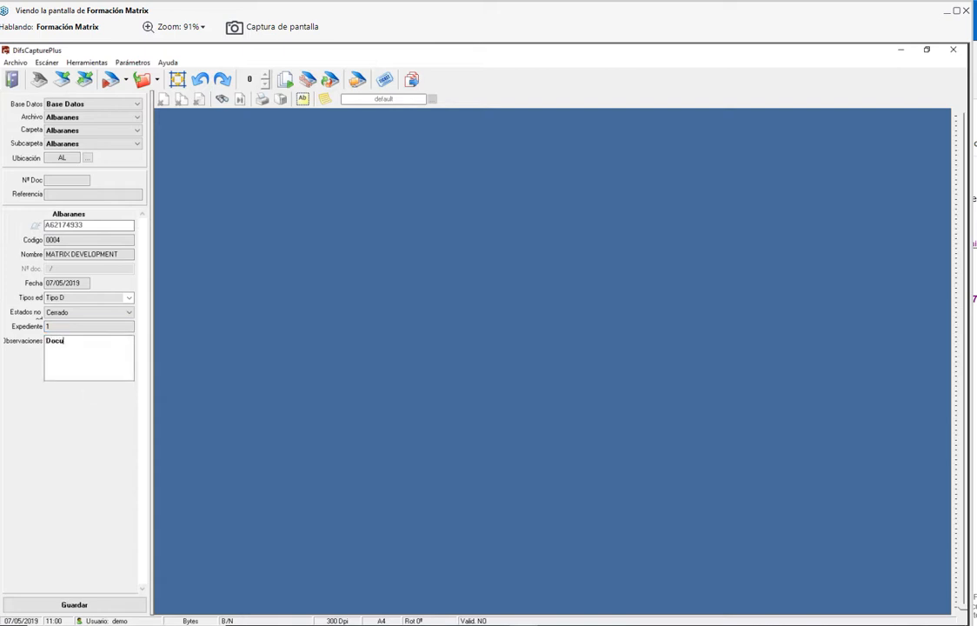
{"action": "type", "text": "entros"}
{"action": "key", "text": "BackSpace"}
{"action": "key", "text": "BackSpace"}
{"action": "key", "text": "BackSpace"}
{"action": "key", "text": "BackSpace"}
{"action": "key", "text": "BackSpace"}
{"action": "key", "text": "BackSpace"}
{"action": "key", "text": "BackSpace"}
{"action": "key", "text": "BackSpace"}
{"action": "key", "text": "BackSpace"}
{"action": "key", "text": "BackSpace"}
{"action": "type", "text": "ocumentos encontrados"}
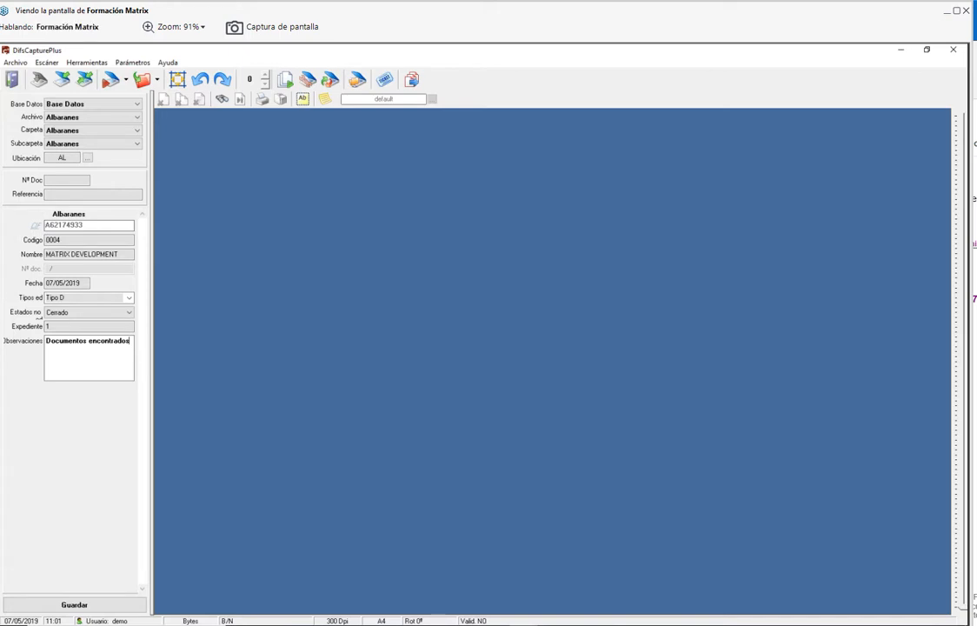
- Scan the documents into the Albaranes subfolder, page through the last captured one and save it
{"action": "left_click", "coordinate": [110, 80]}
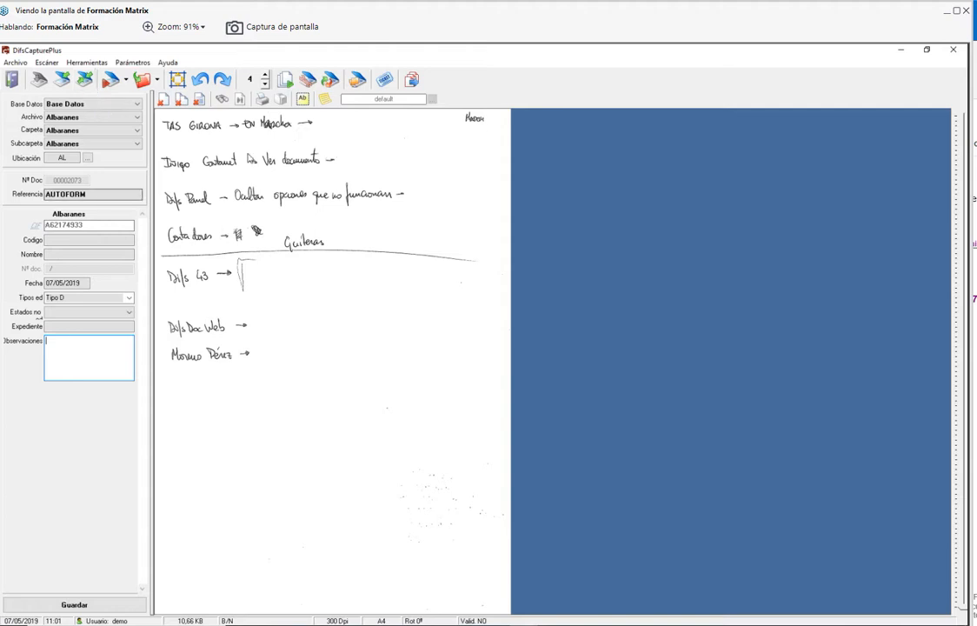
{"action": "left_click", "coordinate": [268, 80]}
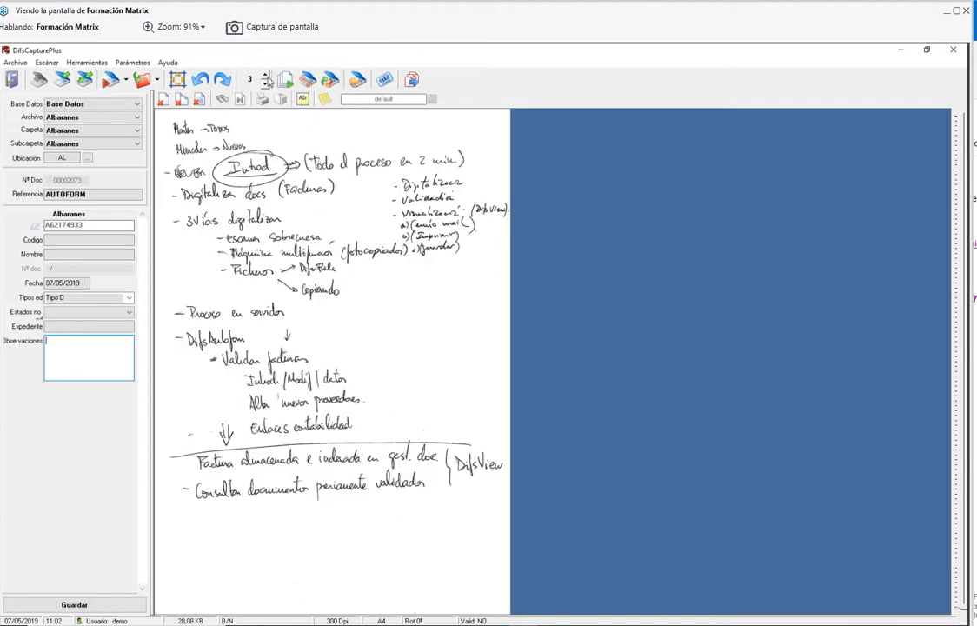
{"action": "left_click", "coordinate": [268, 80]}
{"action": "left_click", "coordinate": [267, 80]}
{"action": "left_click", "coordinate": [267, 80]}
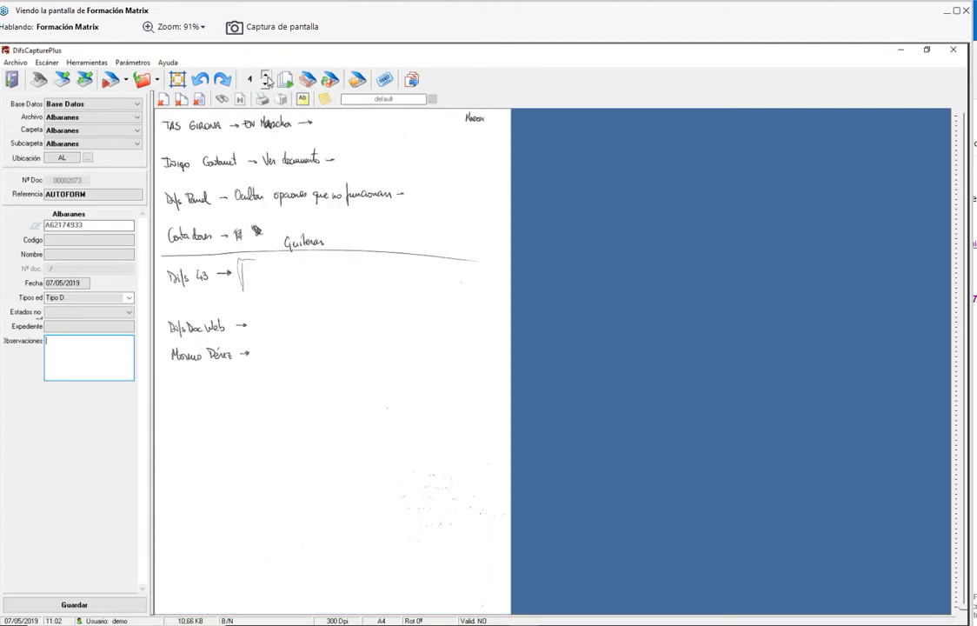
{"action": "left_click", "coordinate": [268, 80]}
{"action": "left_click", "coordinate": [268, 80]}
{"action": "left_click", "coordinate": [268, 80]}
{"action": "left_click", "coordinate": [267, 80]}
{"action": "left_click", "coordinate": [268, 80]}
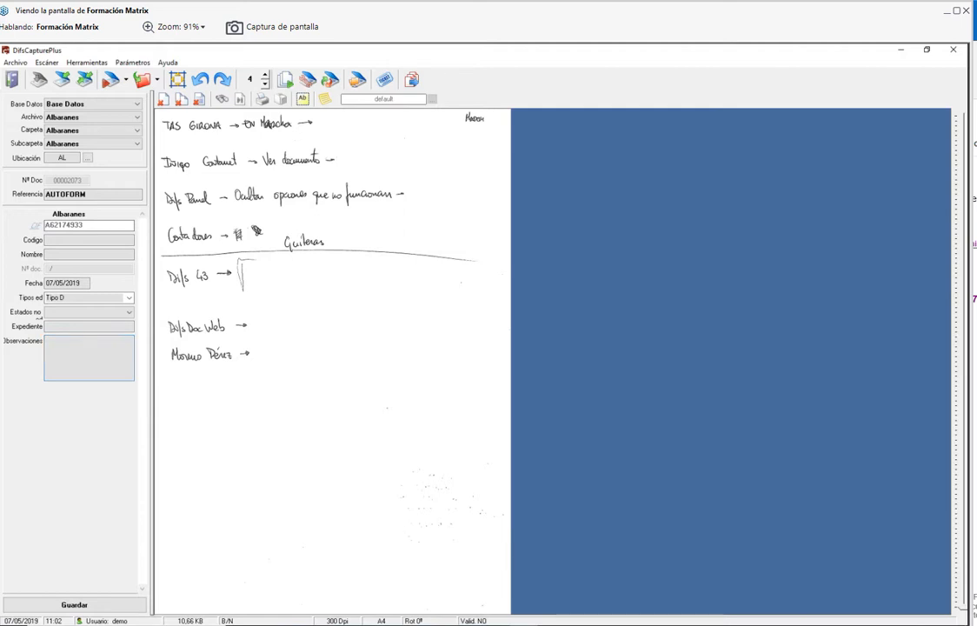
{"action": "left_click", "coordinate": [77, 605]}
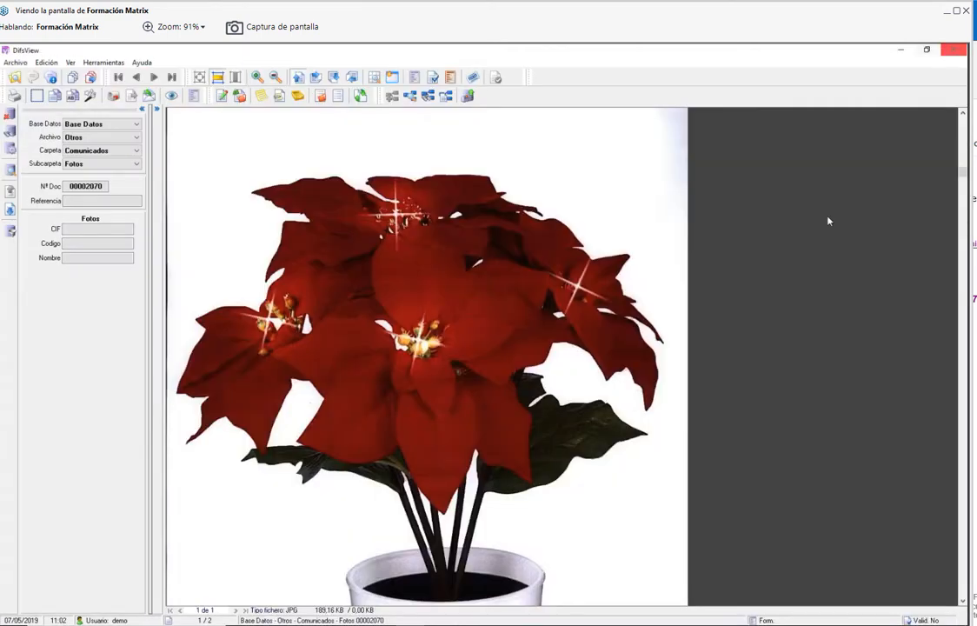
- Check DifsView's archive list, cancel the document type dialog in DIFSADMIN, then restart DifsView with the Albaranes archive chosen
{"action": "left_click", "coordinate": [124, 139]}
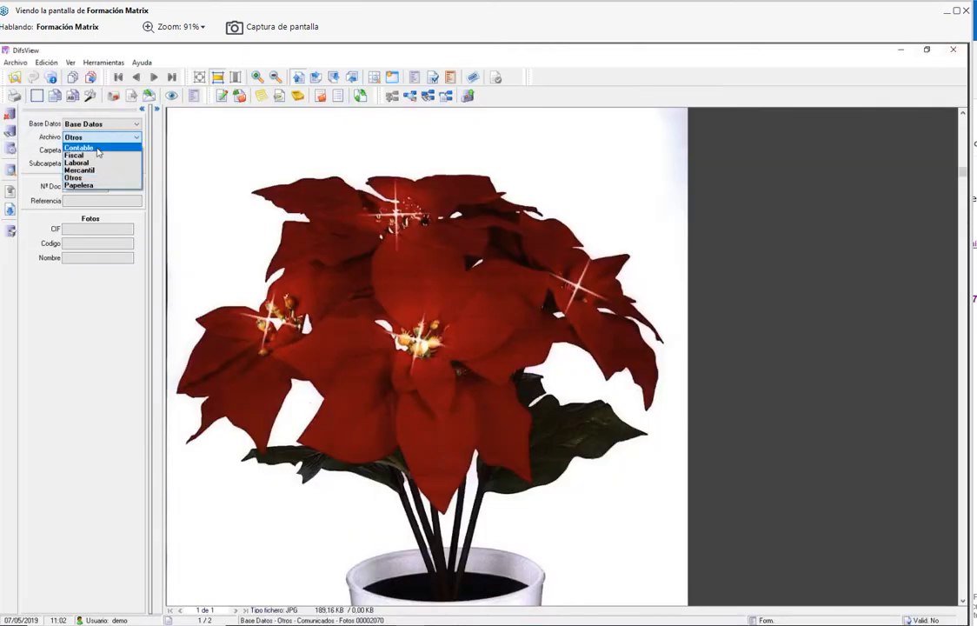
{"action": "left_click", "coordinate": [457, 466]}
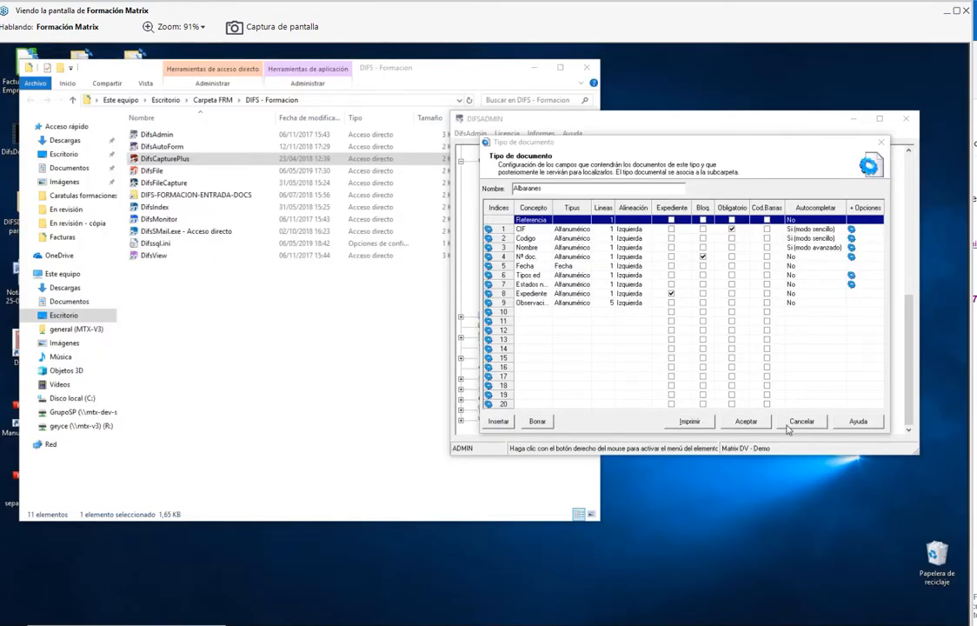
{"action": "left_click", "coordinate": [800, 421]}
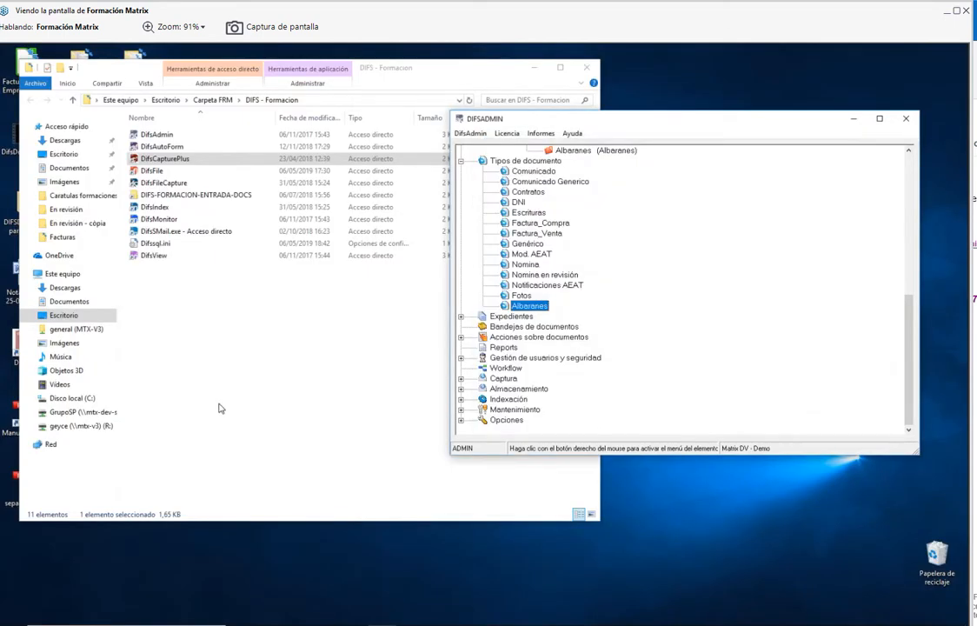
{"action": "left_click", "coordinate": [218, 405]}
{"action": "double_click", "coordinate": [152, 256]}
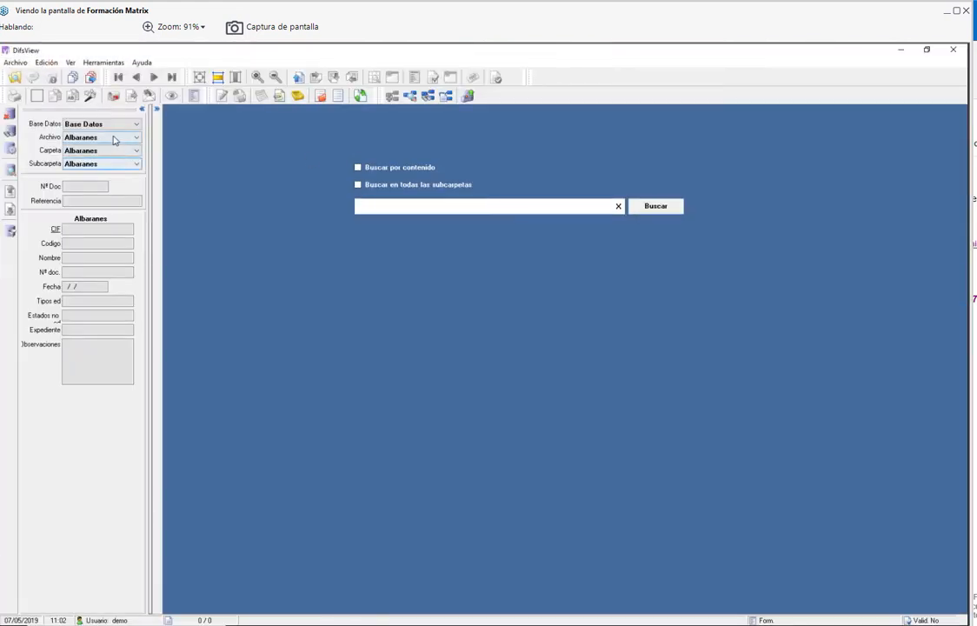
- List the documents stored in the Albaranes subfolder and preview each of them
{"action": "left_click", "coordinate": [11, 132]}
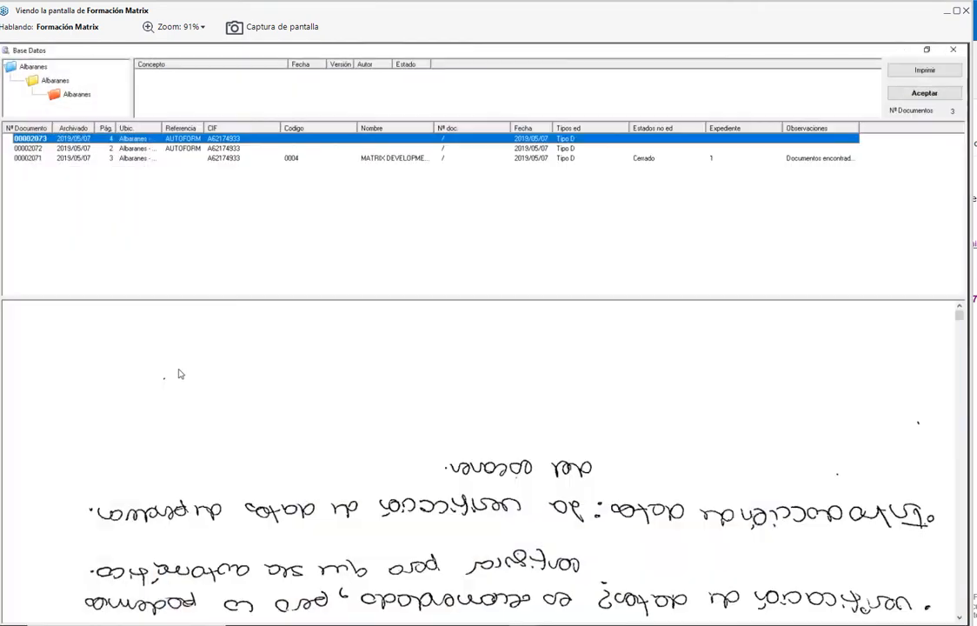
{"action": "left_click", "coordinate": [139, 148]}
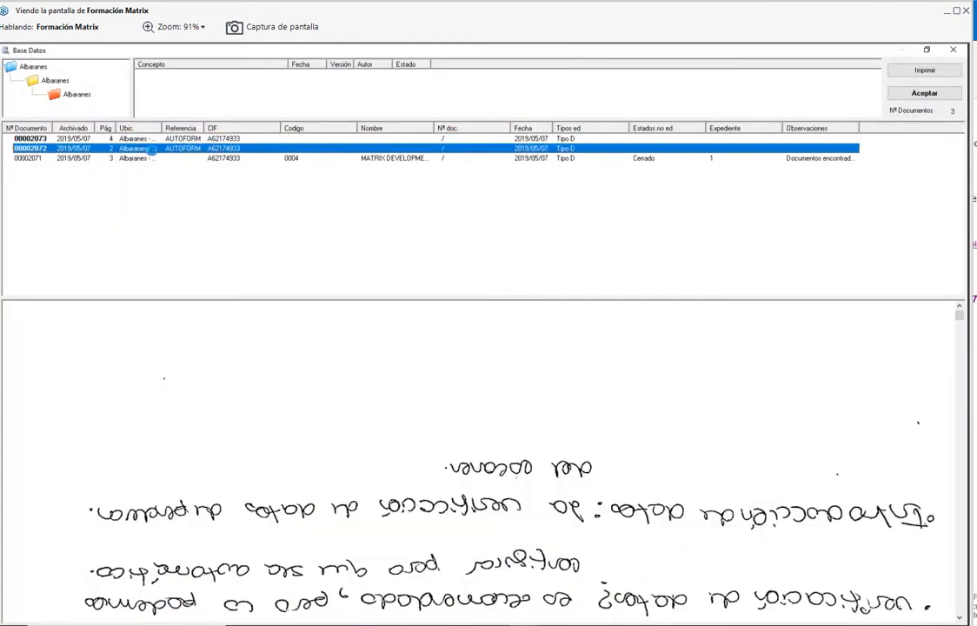
{"action": "left_click", "coordinate": [132, 157]}
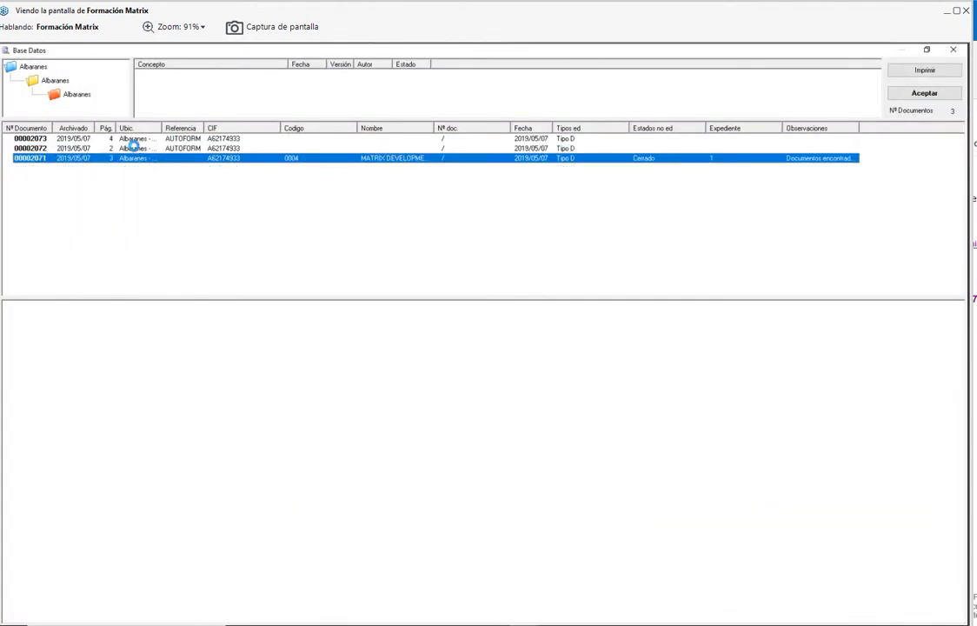
{"action": "left_click", "coordinate": [135, 147]}
{"action": "left_click", "coordinate": [134, 139]}
{"action": "left_click", "coordinate": [137, 148]}
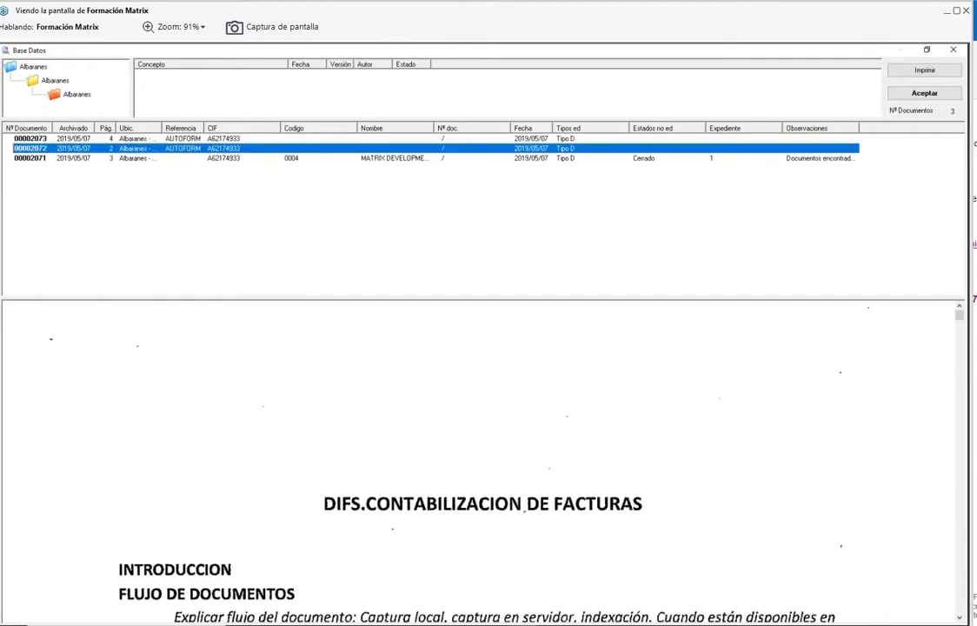
- Minimize the DIFSADMIN window and open the selected two-page AUTOFORM document in DifsView
{"action": "key", "text": "alt+Tab"}
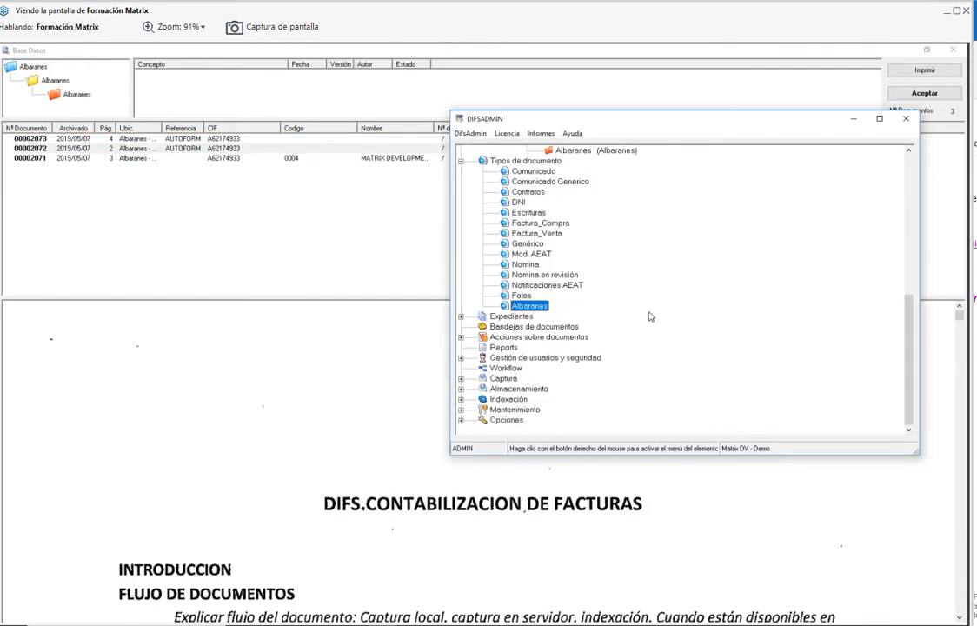
{"action": "left_click", "coordinate": [853, 119]}
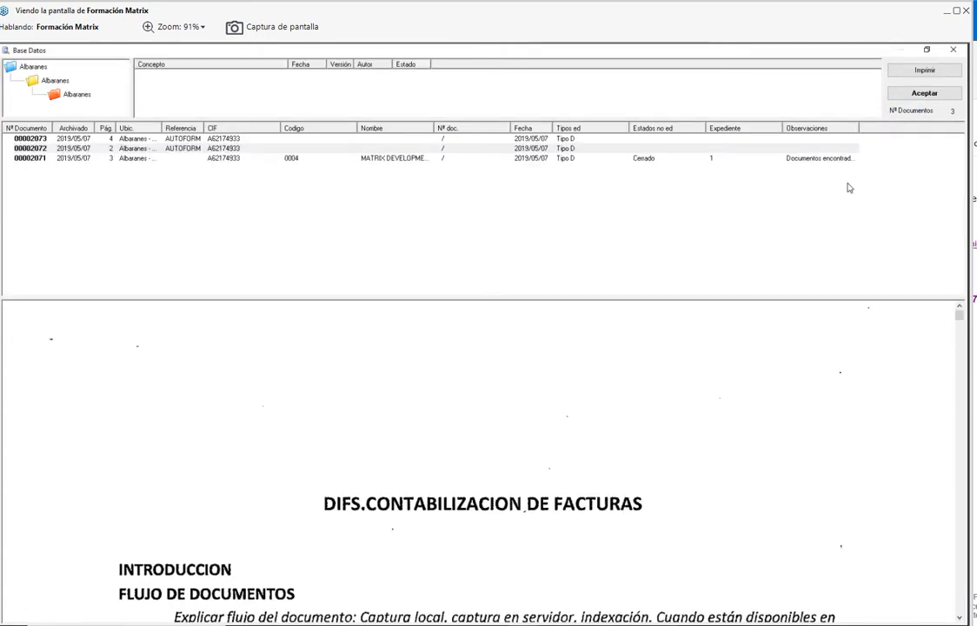
{"action": "left_click", "coordinate": [924, 92]}
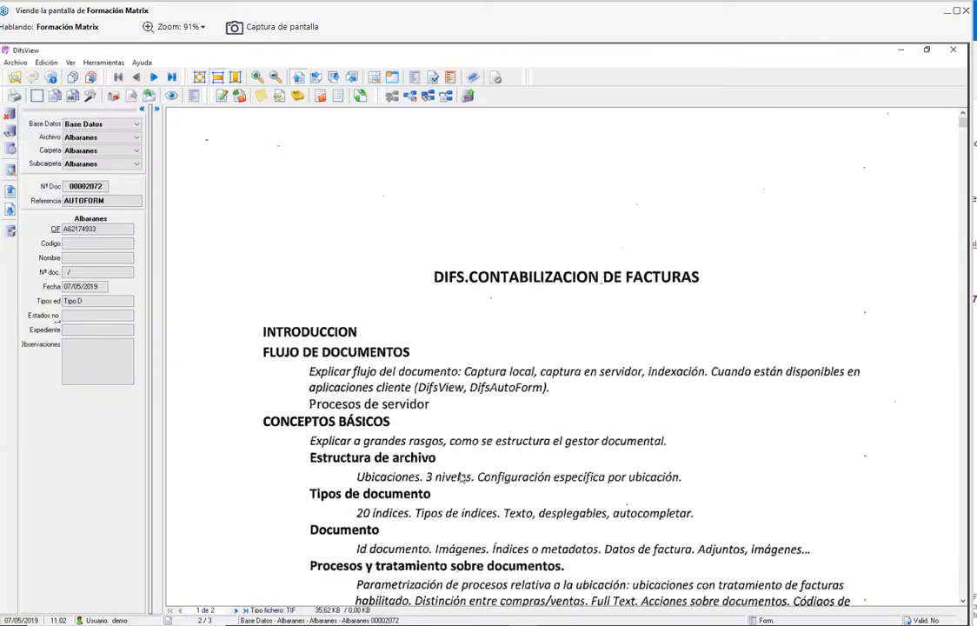
- Leave the open document and search the Albaranes subfolder by content for "nive"
{"action": "right_click", "coordinate": [460, 478]}
{"action": "left_click", "coordinate": [519, 527]}
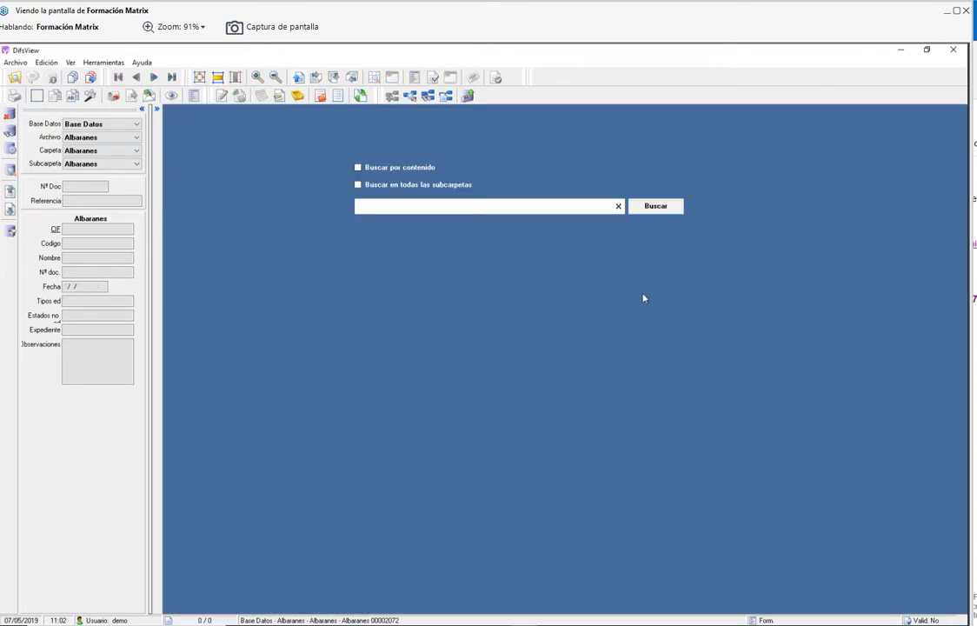
{"action": "left_click", "coordinate": [357, 167]}
{"action": "type", "text": "nive"}
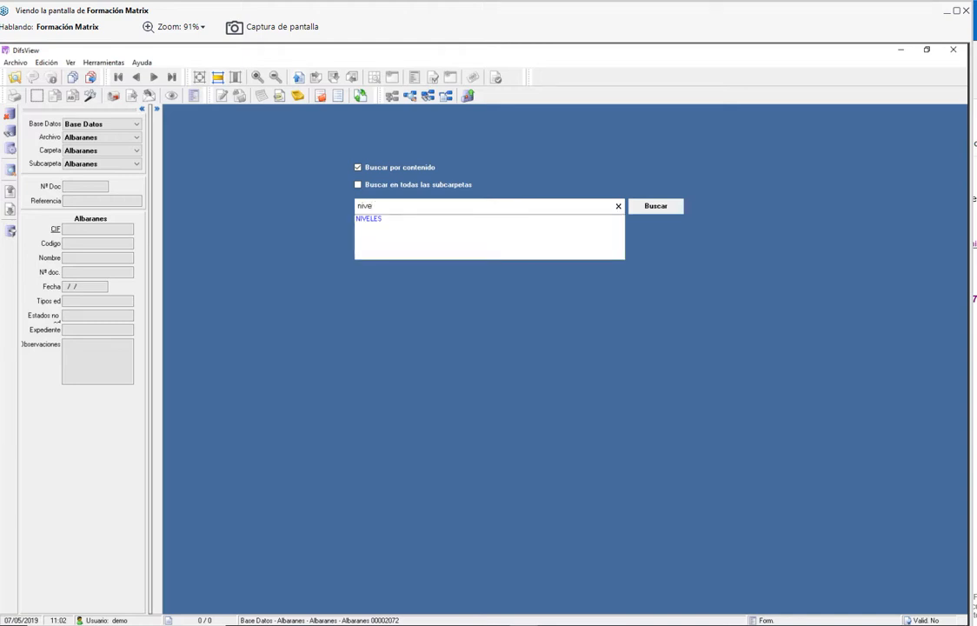
{"action": "left_click", "coordinate": [656, 207]}
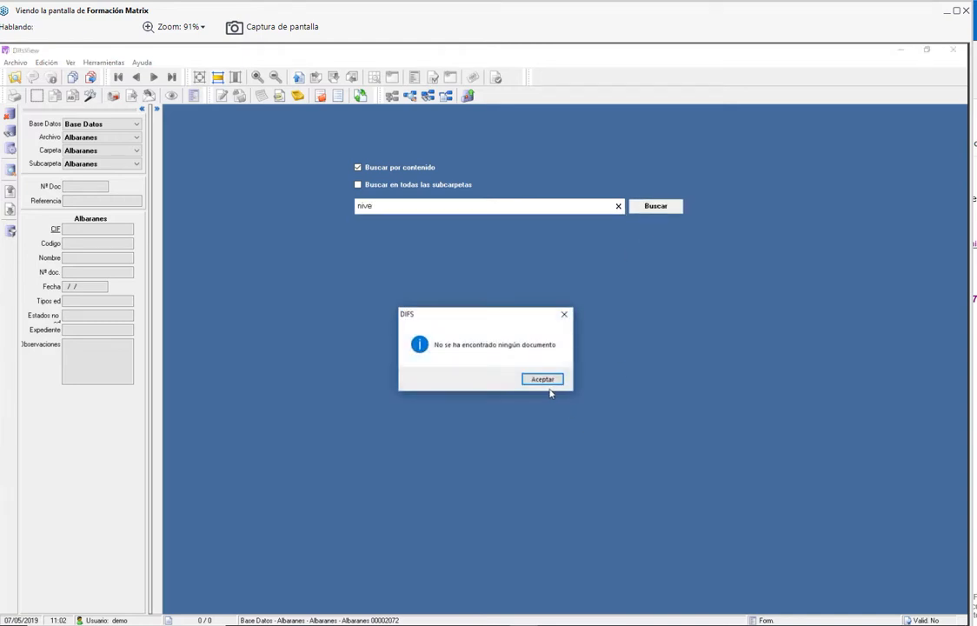
{"action": "left_click", "coordinate": [541, 380]}
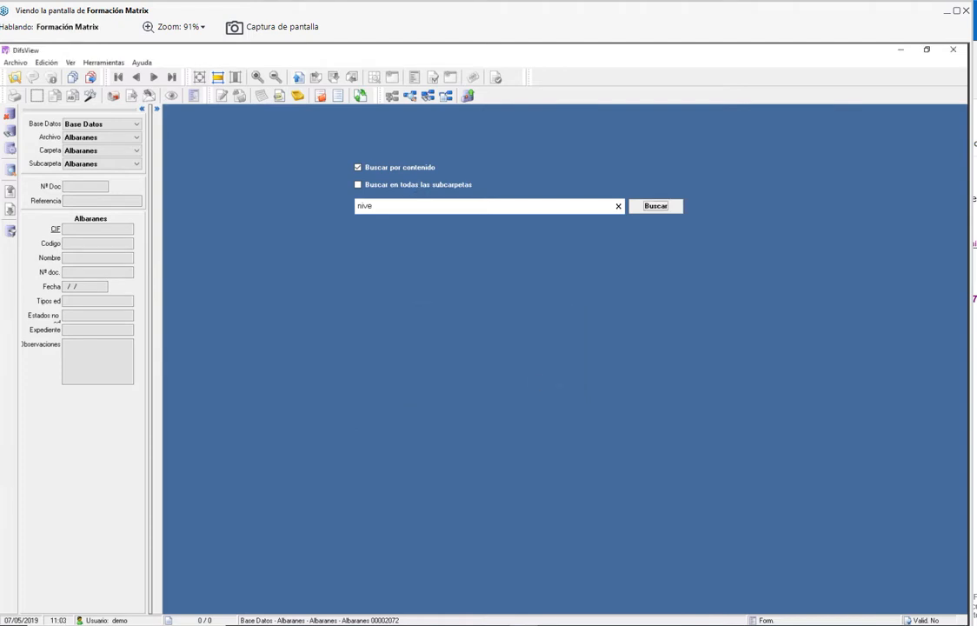
- Search the Albaranes subfolder by content for "niveles", preview the documents found and open the three-page one
{"action": "left_click", "coordinate": [373, 206]}
{"action": "type", "text": "les"}
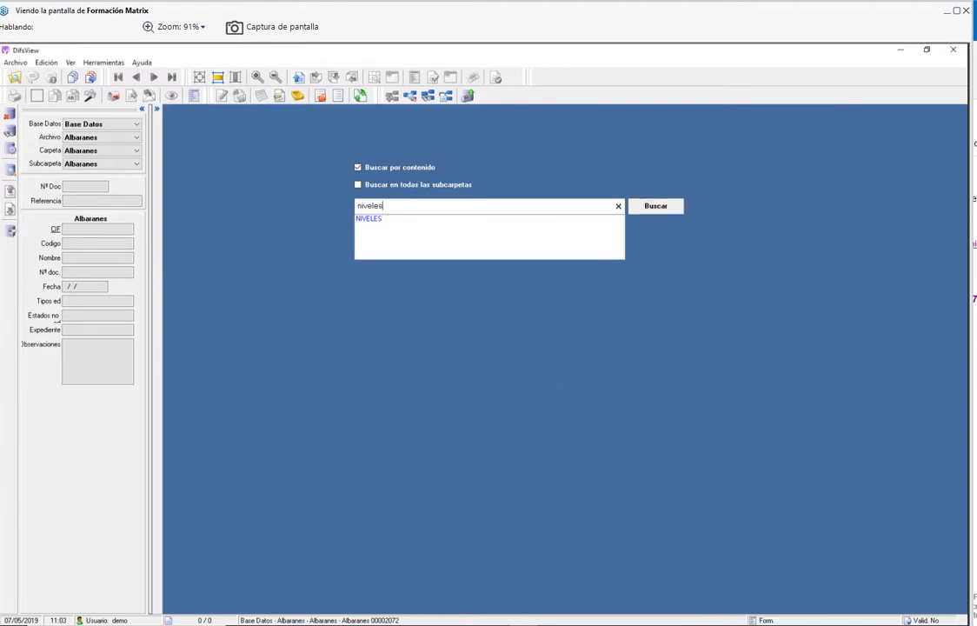
{"action": "key", "text": "Return"}
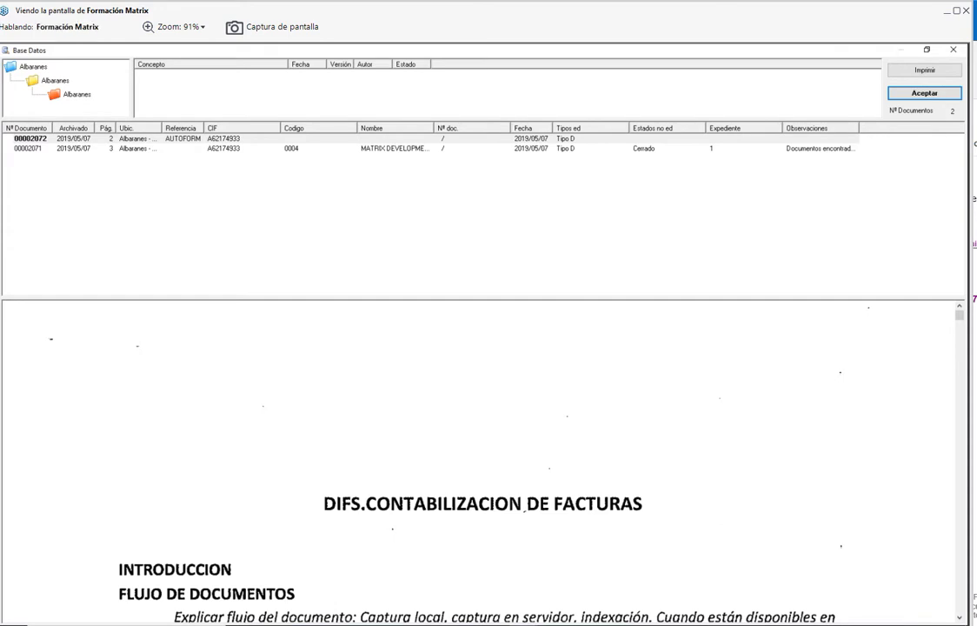
{"action": "left_click", "coordinate": [286, 138]}
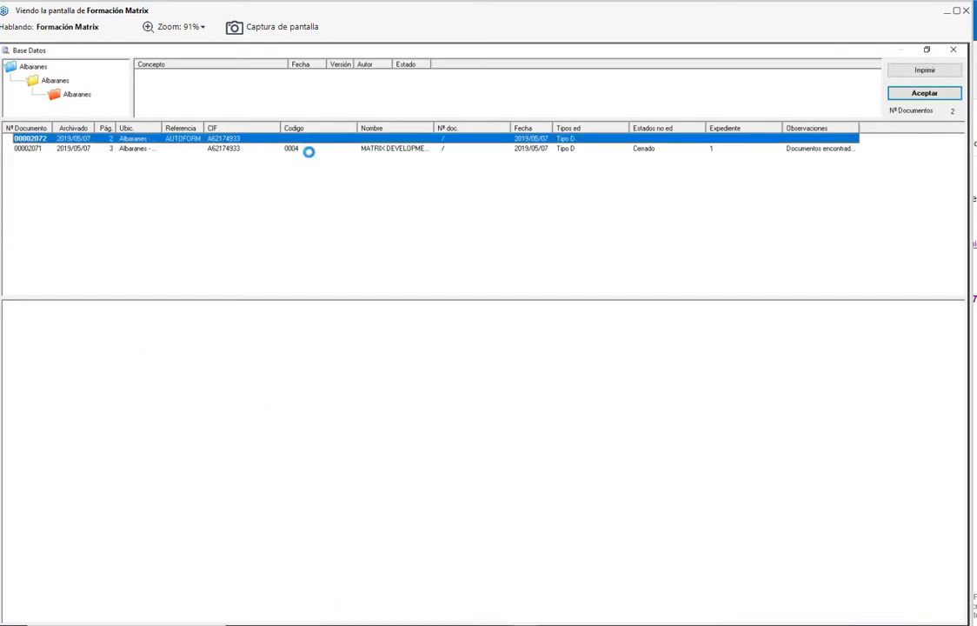
{"action": "left_click", "coordinate": [575, 149]}
{"action": "left_click", "coordinate": [916, 95]}
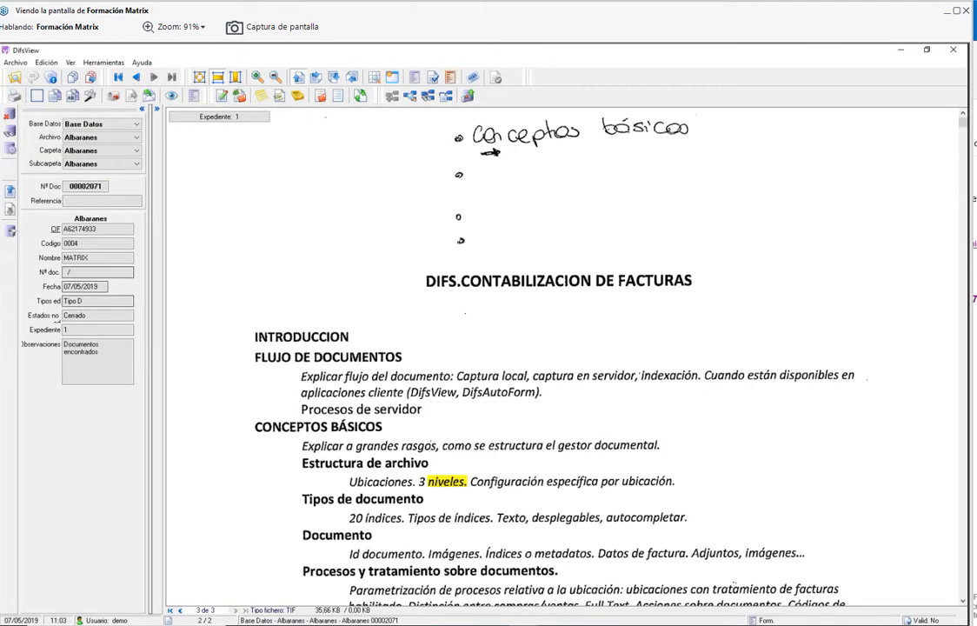
- Go back to the AUTOFORM document, examine where "niveles" is highlighted, and return to the three-page document
{"action": "left_click", "coordinate": [10, 193]}
{"action": "left_click_drag", "start_coordinate": [480, 469], "coordinate": [477, 154]}
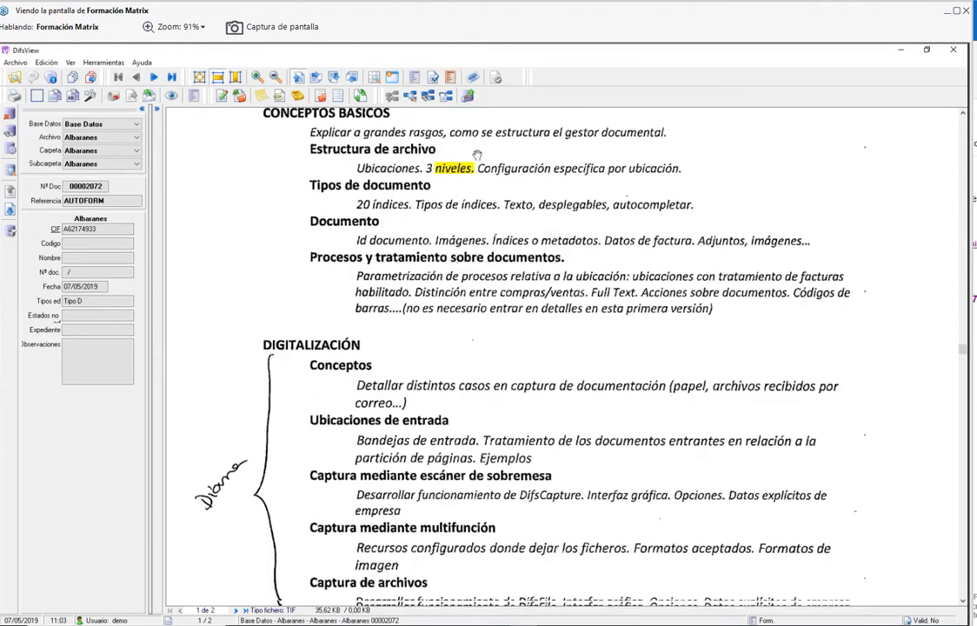
{"action": "left_click", "coordinate": [10, 208]}
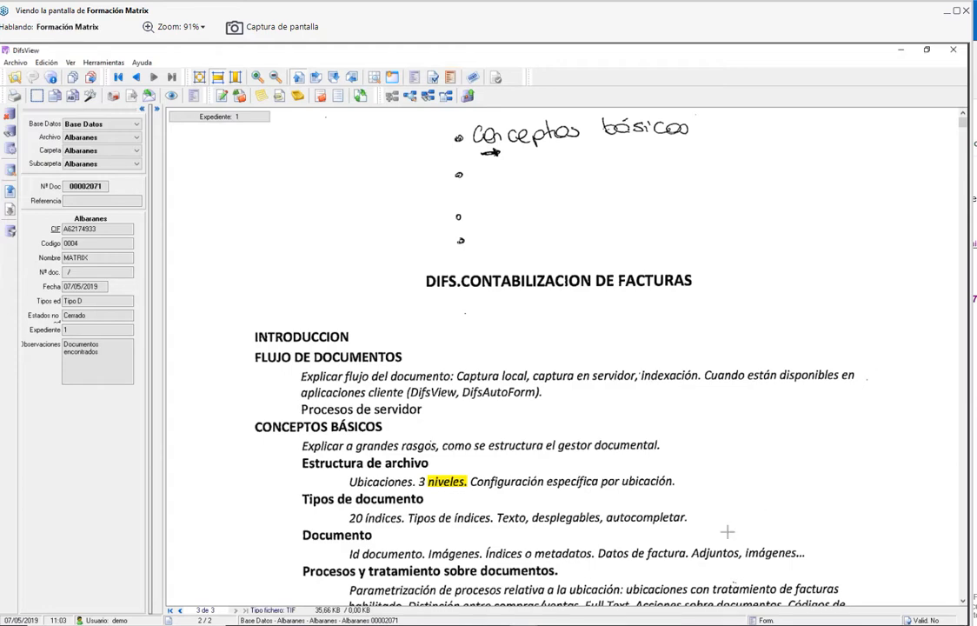
- Switch to DIFSADMIN and start a subfolder named Otros documentos in the Albaranes folder with document type Factura_Compra
{"action": "left_click", "coordinate": [478, 623]}
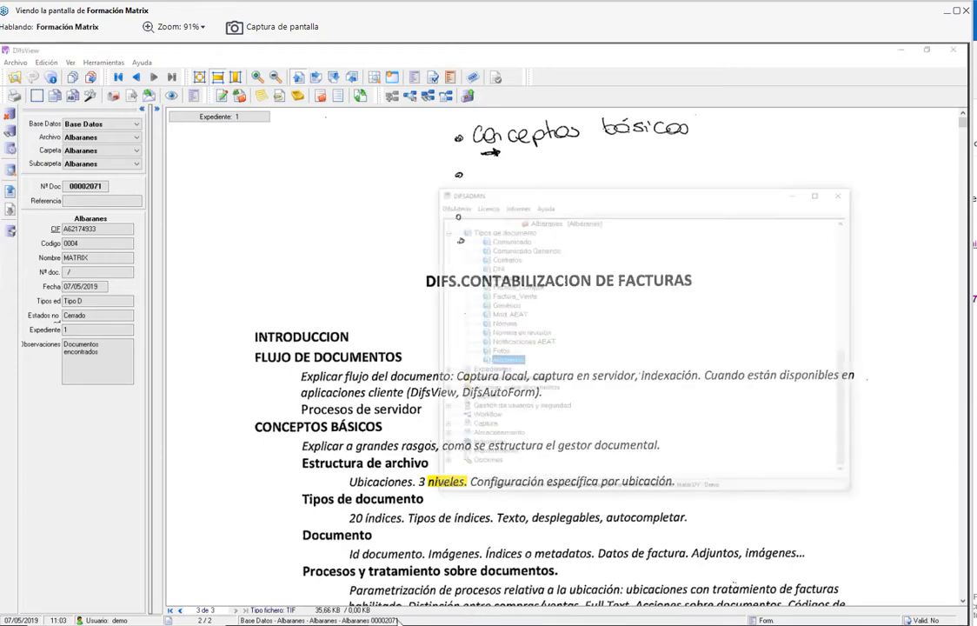
{"action": "double_click", "coordinate": [701, 127]}
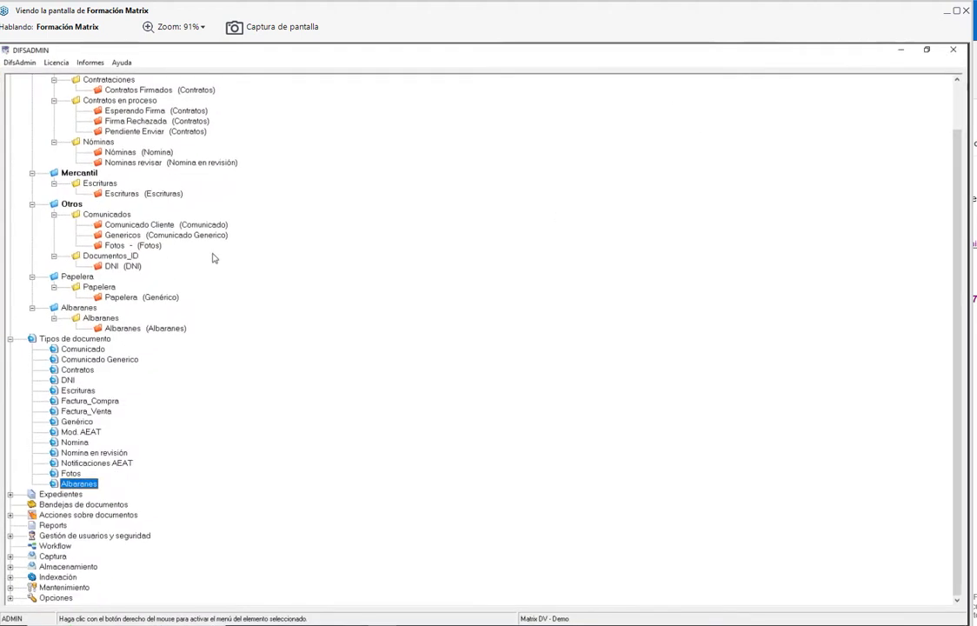
{"action": "right_click", "coordinate": [101, 318]}
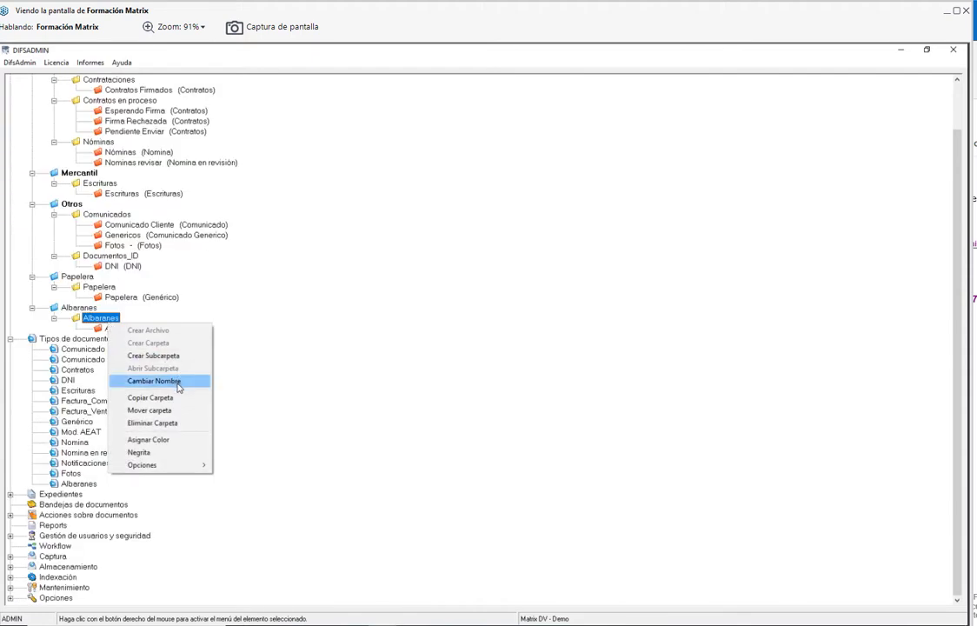
{"action": "left_click", "coordinate": [167, 356]}
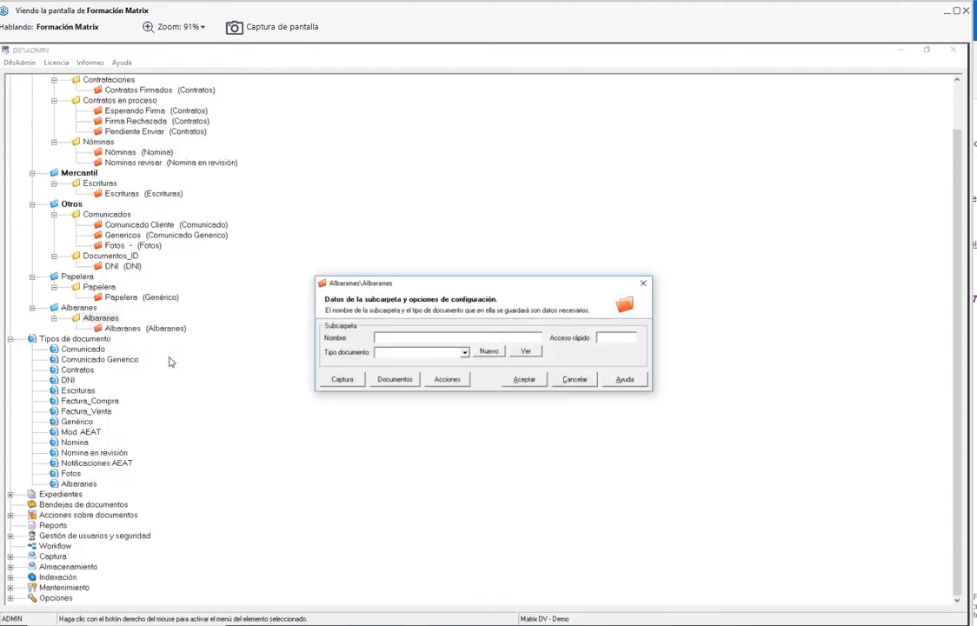
{"action": "type", "text": "Otros documentos"}
{"action": "left_click", "coordinate": [464, 352]}
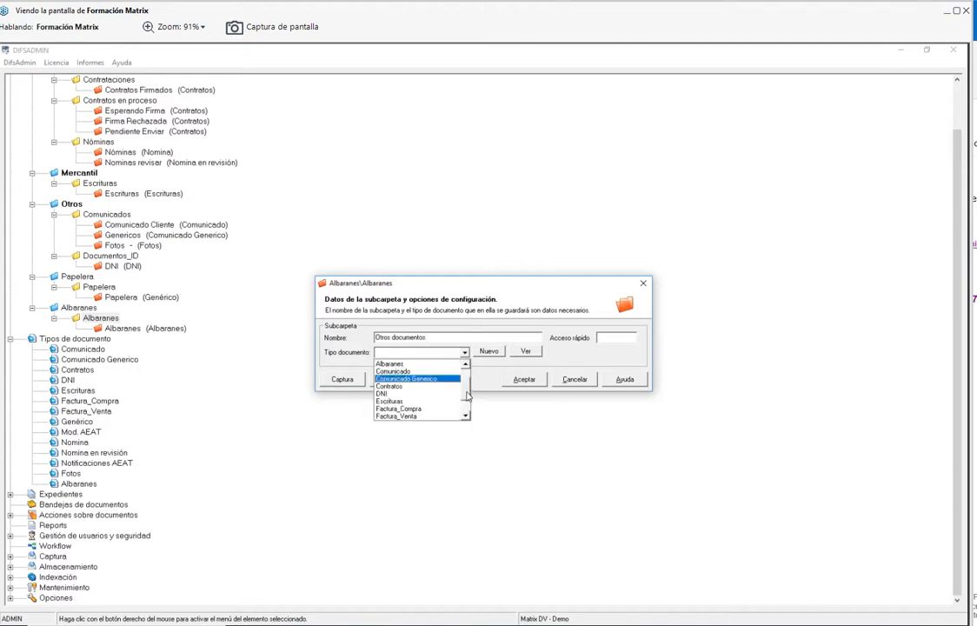
{"action": "scroll", "coordinate": [413, 375], "scroll_direction": "down", "scroll_amount": 2}
{"action": "left_click", "coordinate": [409, 365]}
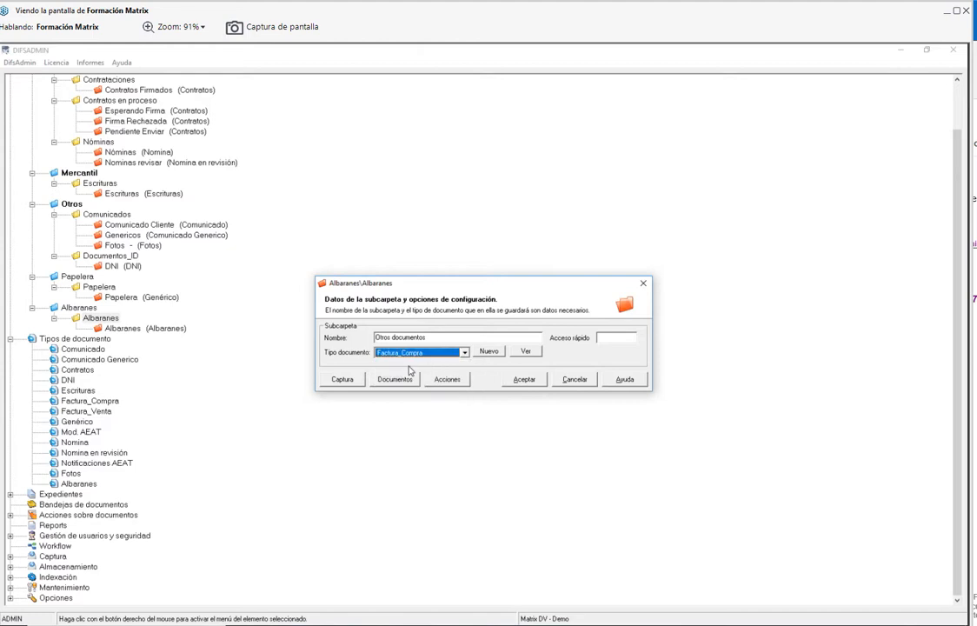
{"action": "left_click_drag", "start_coordinate": [408, 281], "coordinate": [378, 156]}
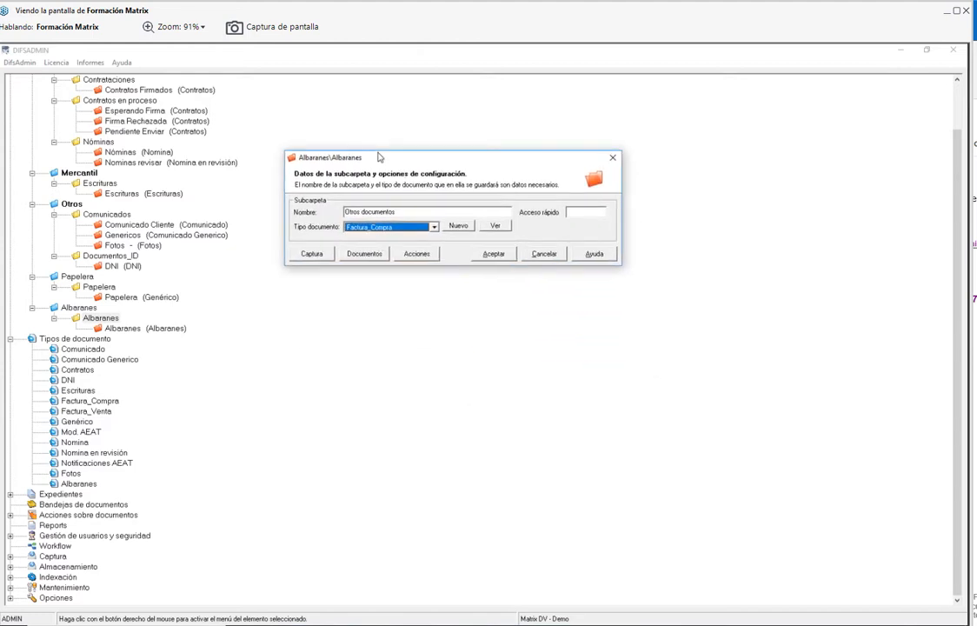
- Enable AutoForm invoice processing for the new subfolder, choose its Compra/Venta type, try relating the fields, and cancel the subfolder
{"action": "left_click", "coordinate": [364, 253]}
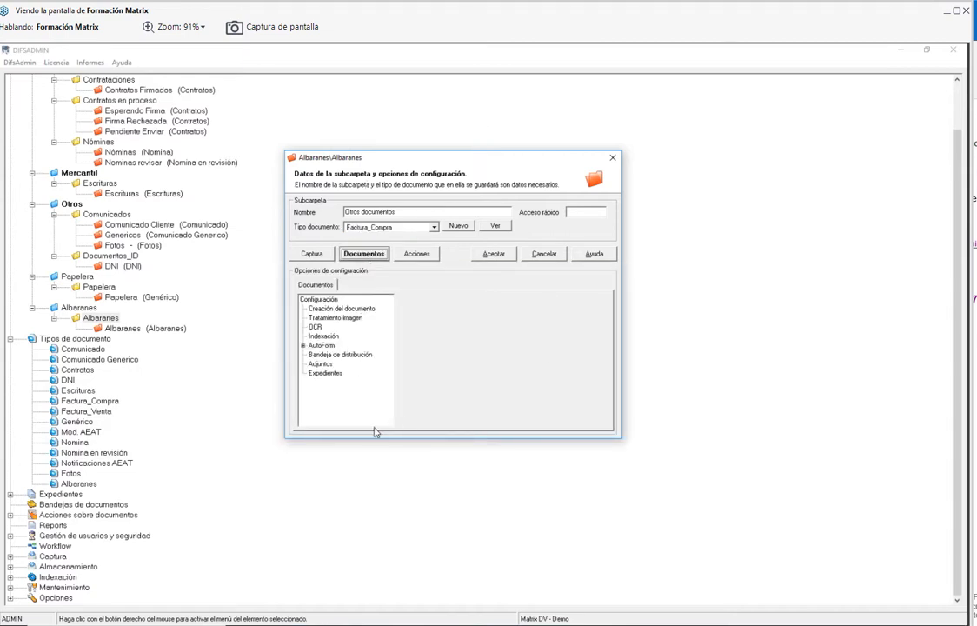
{"action": "left_click", "coordinate": [304, 346]}
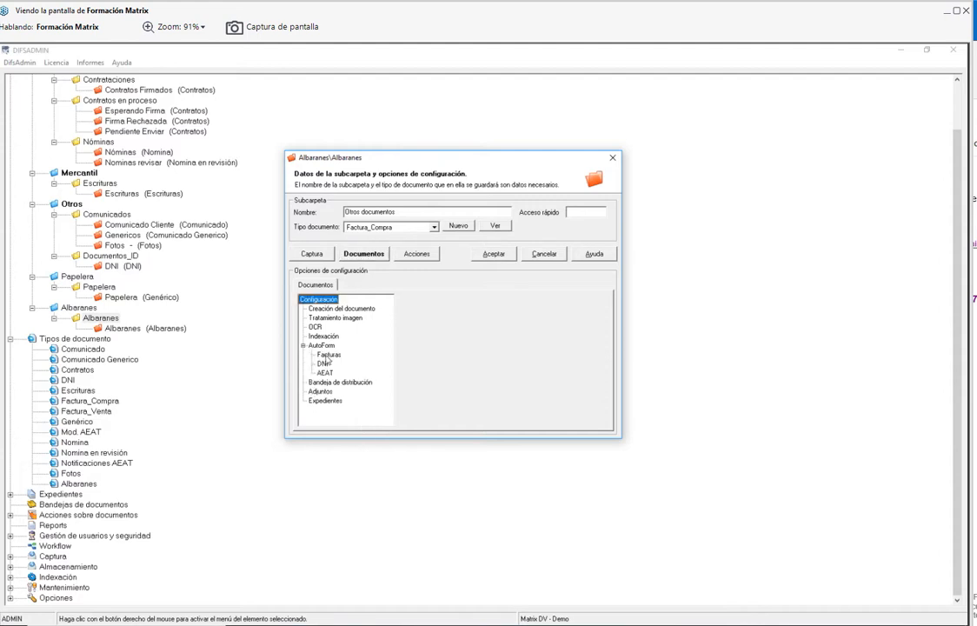
{"action": "left_click", "coordinate": [328, 355]}
{"action": "left_click", "coordinate": [415, 322]}
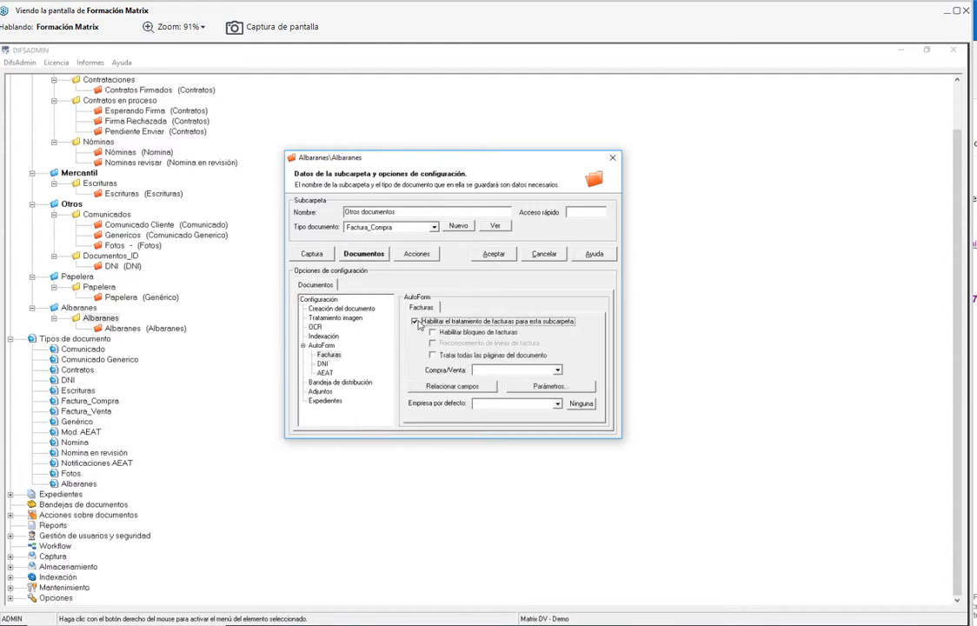
{"action": "left_click", "coordinate": [556, 371]}
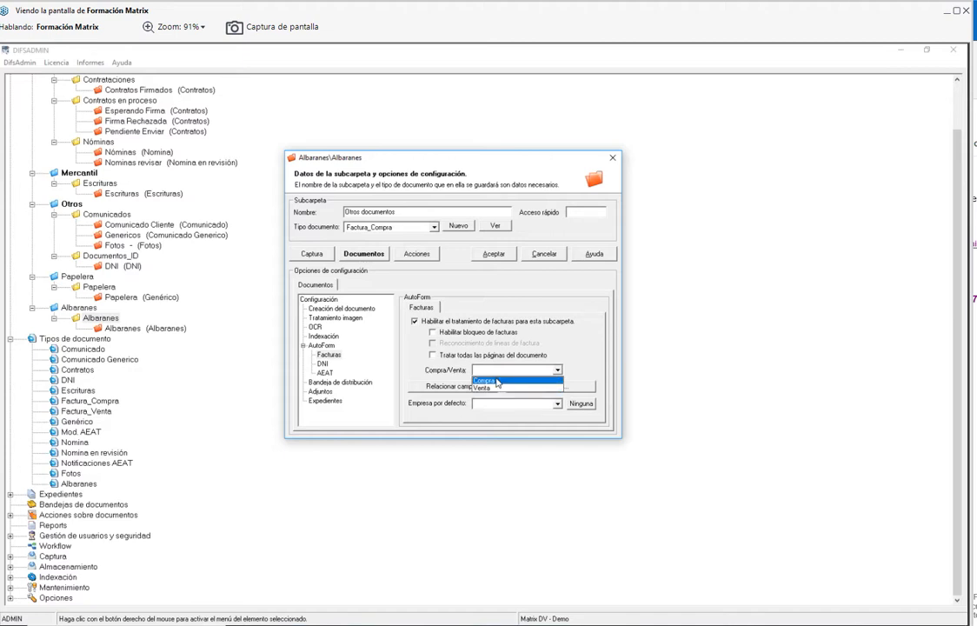
{"action": "left_click", "coordinate": [505, 388]}
{"action": "left_click", "coordinate": [465, 388]}
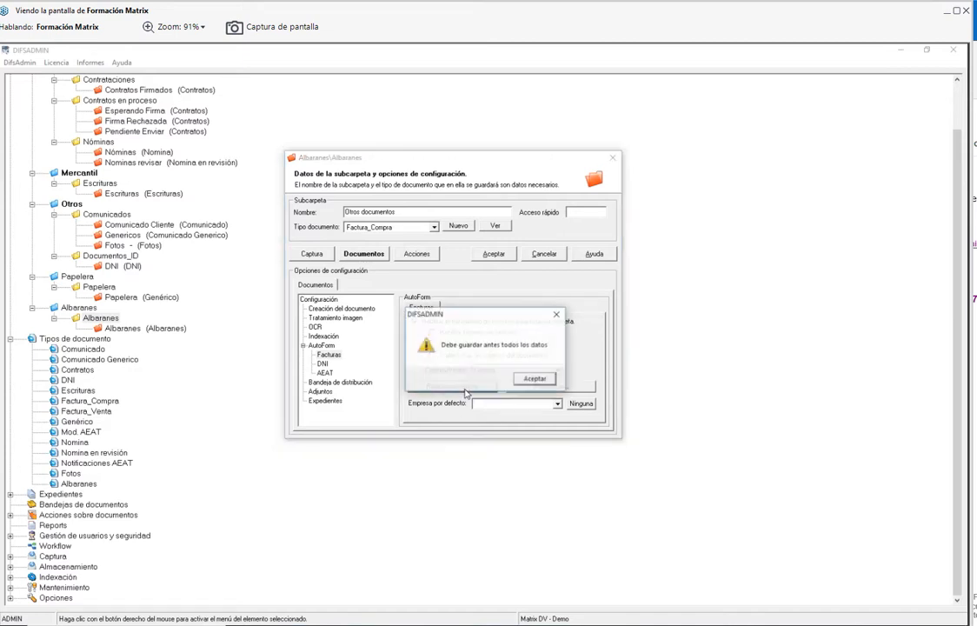
{"action": "left_click", "coordinate": [532, 378]}
{"action": "left_click", "coordinate": [542, 257]}
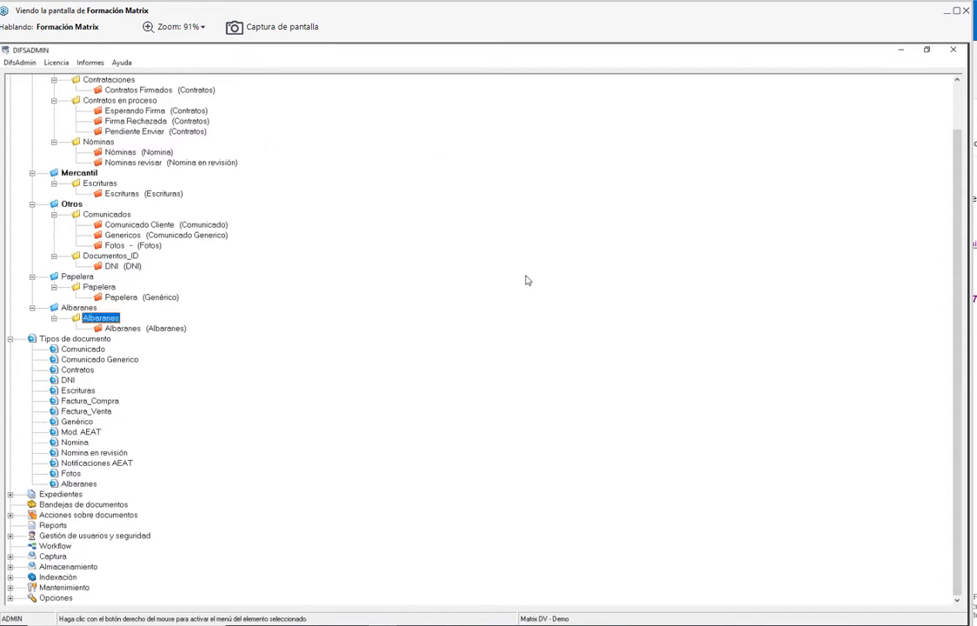
- Review the Albaranes subfolder's data dialog without changes and the actions available for its parent folder
{"action": "left_click", "coordinate": [126, 328]}
{"action": "double_click", "coordinate": [126, 328]}
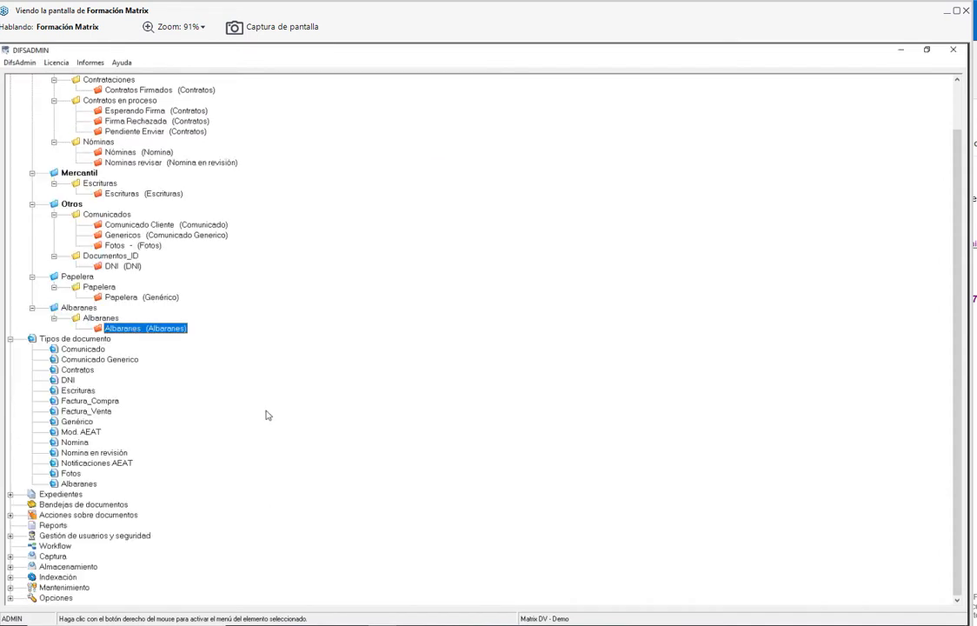
{"action": "left_click_drag", "start_coordinate": [429, 285], "coordinate": [384, 85]}
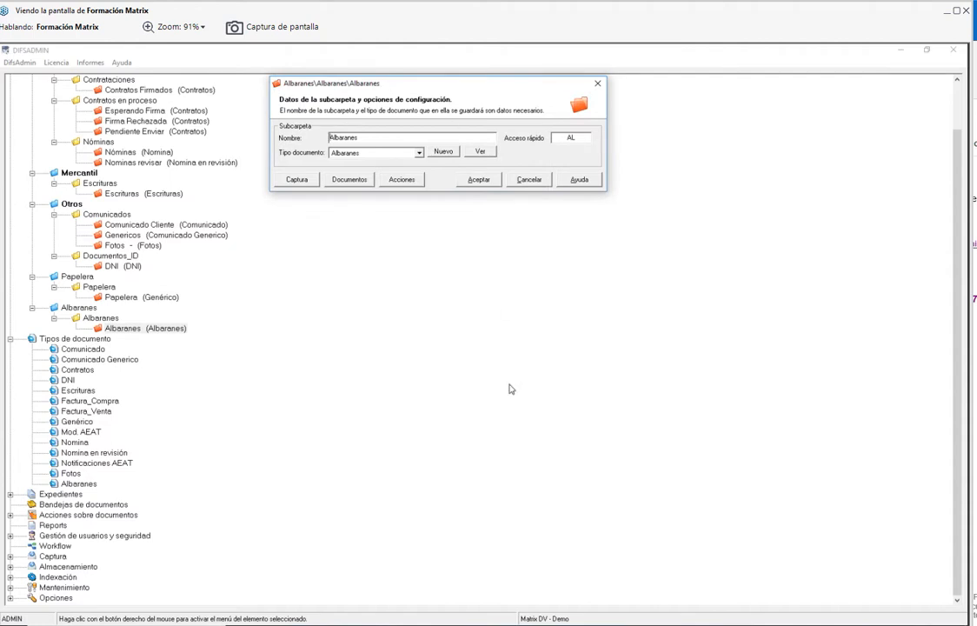
{"action": "left_click", "coordinate": [526, 180]}
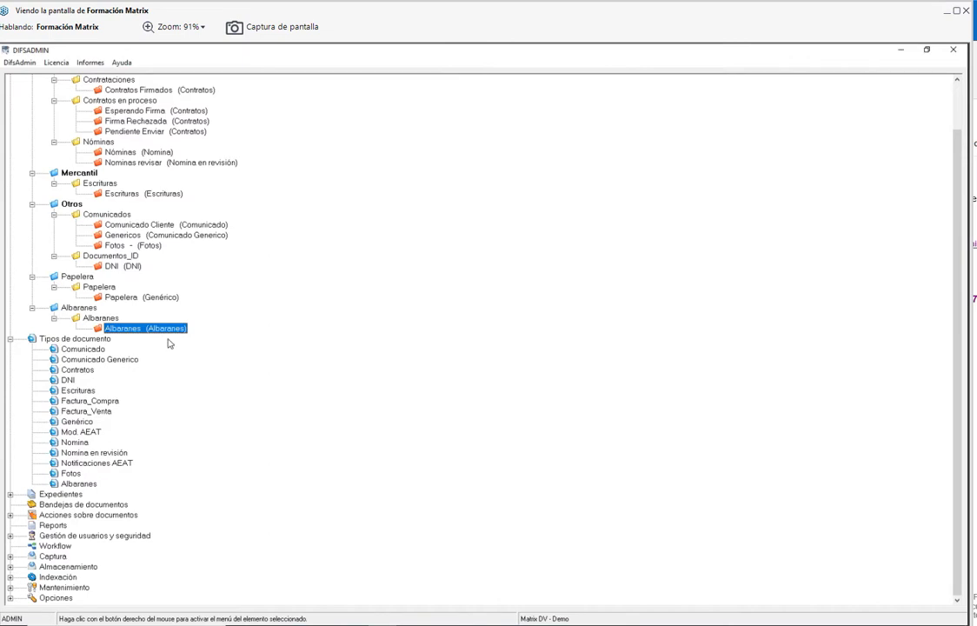
{"action": "right_click", "coordinate": [104, 318]}
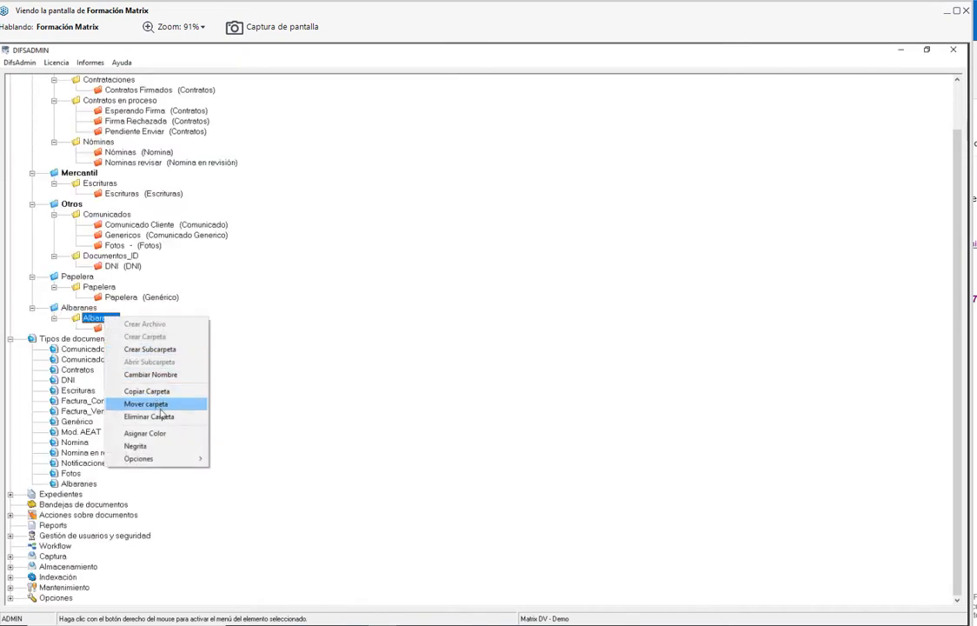
{"action": "left_click", "coordinate": [310, 416]}
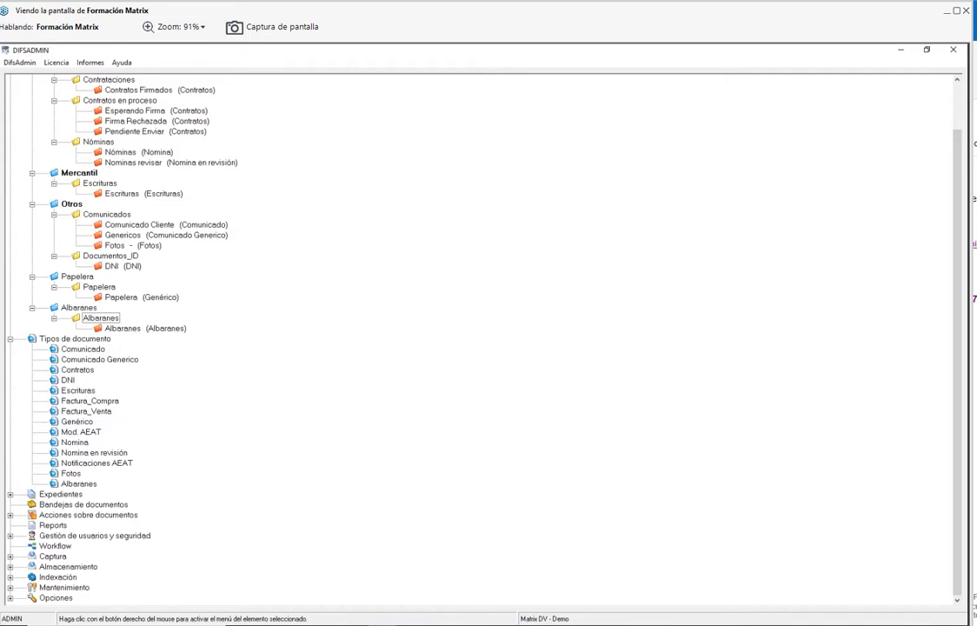
- Switch to DifsAutoForm, move its window clear of the archive tree, and check its archive, folder and subfolder choices
{"action": "key", "text": "alt+Tab"}
{"action": "left_click_drag", "start_coordinate": [259, 69], "coordinate": [510, 76]}
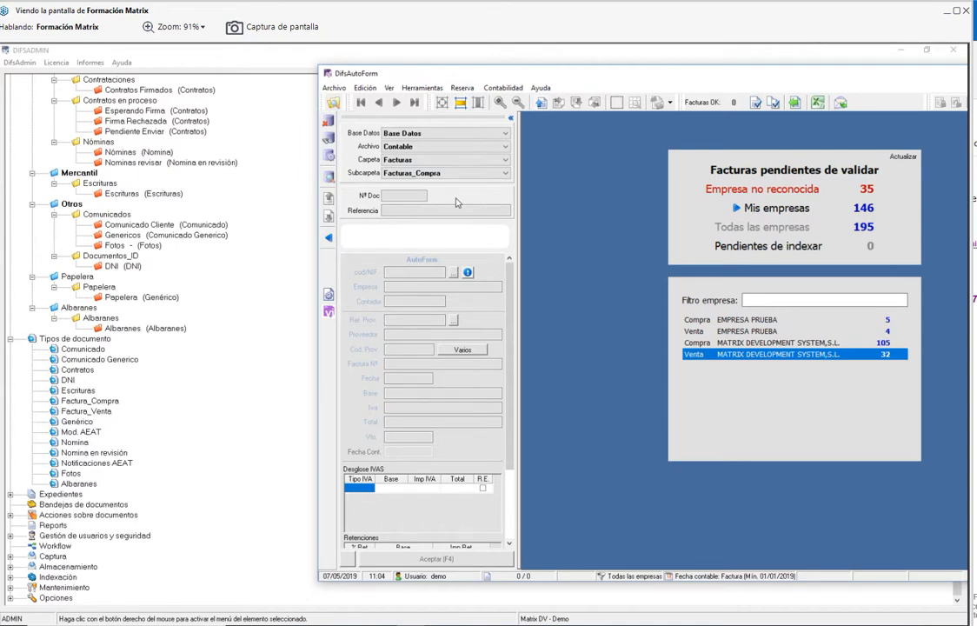
{"action": "left_click", "coordinate": [483, 159]}
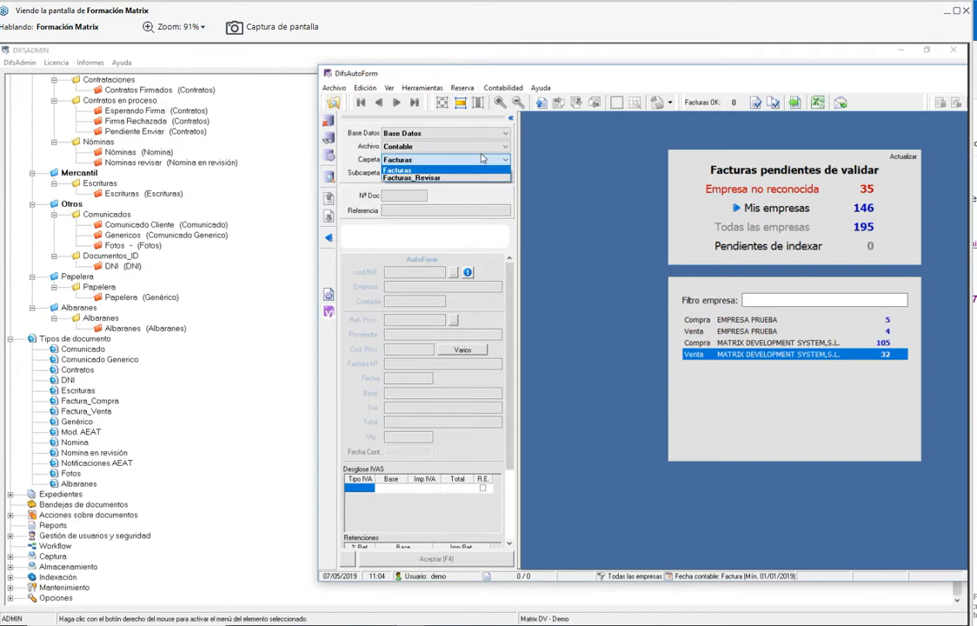
{"action": "left_click", "coordinate": [477, 152]}
{"action": "left_click", "coordinate": [477, 153]}
{"action": "left_click", "coordinate": [417, 158]}
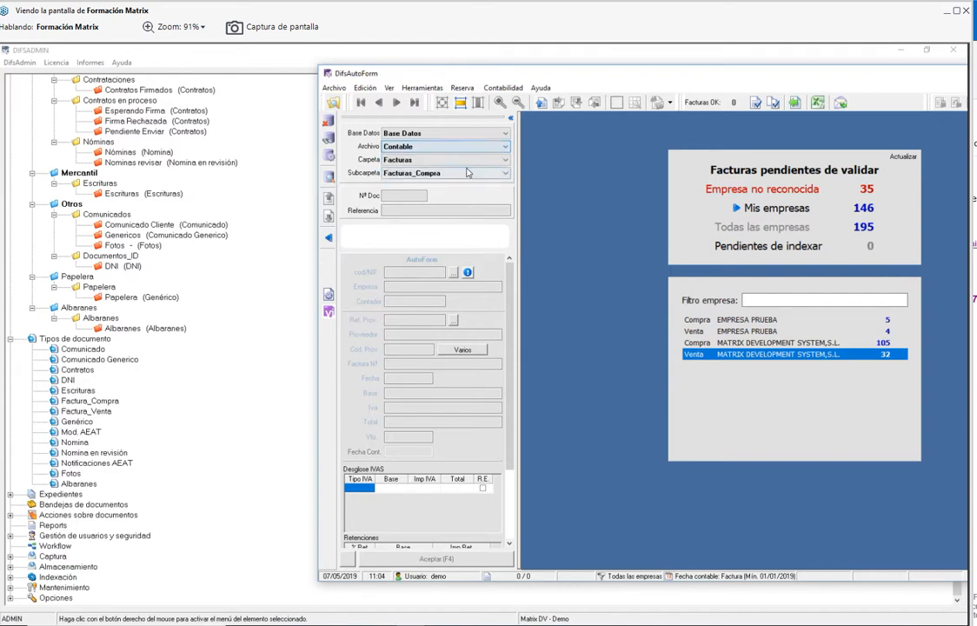
{"action": "left_click", "coordinate": [461, 162]}
{"action": "left_click", "coordinate": [460, 170]}
{"action": "left_click", "coordinate": [424, 172]}
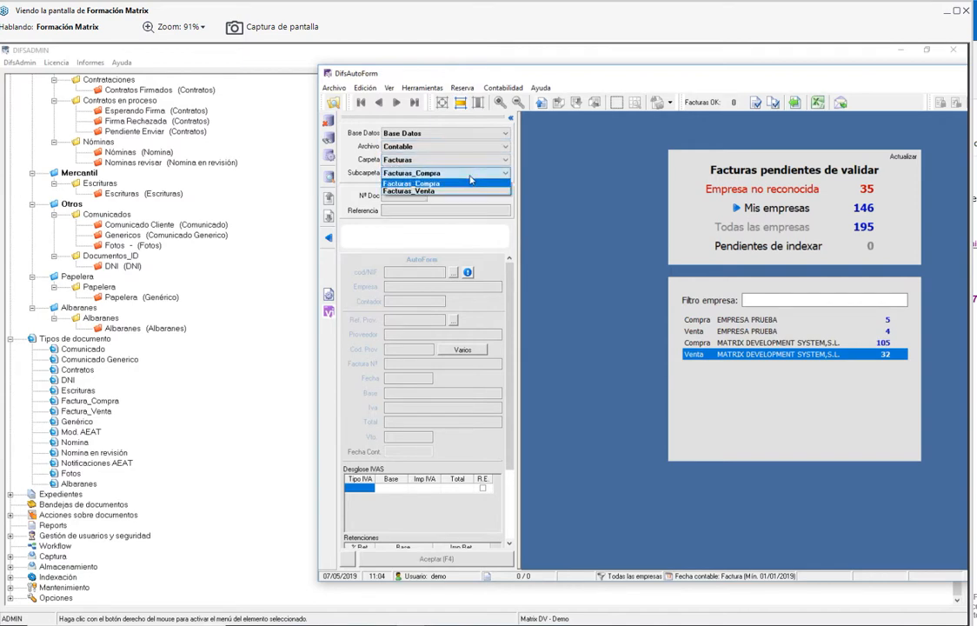
{"action": "left_click", "coordinate": [416, 178]}
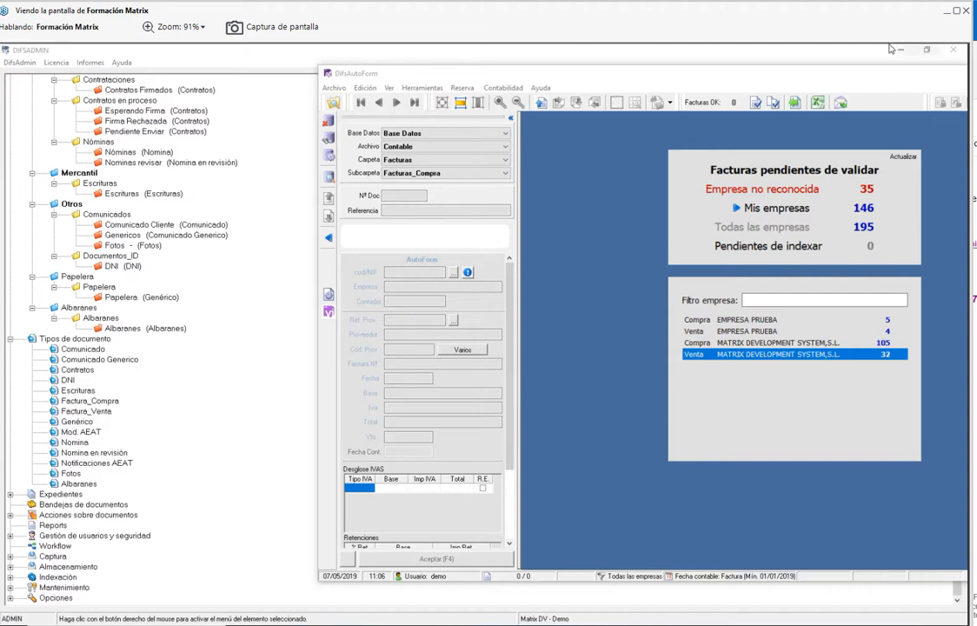
{"action": "left_click", "coordinate": [660, 85]}
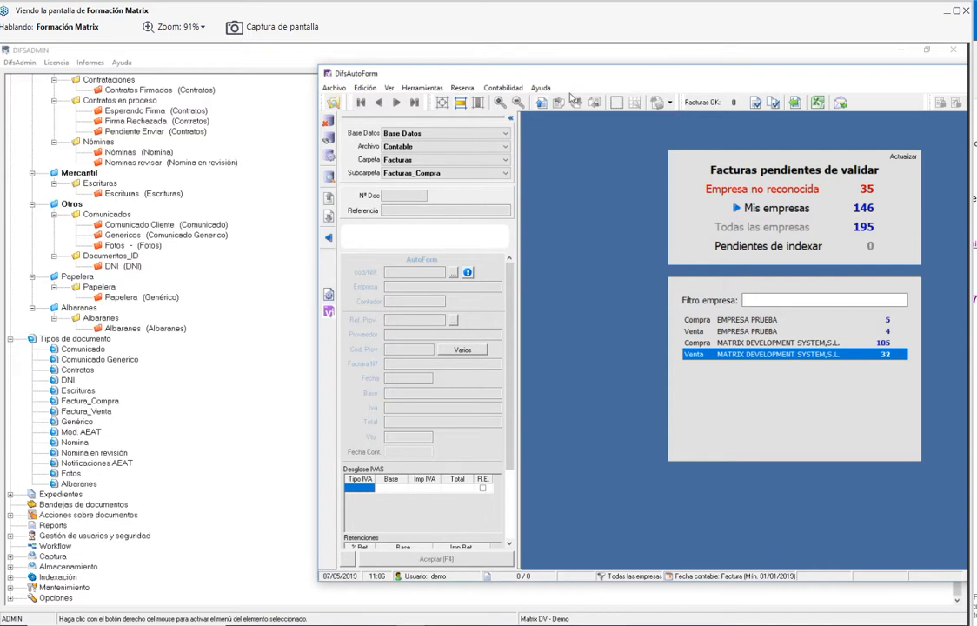
{"action": "left_click_drag", "start_coordinate": [561, 76], "coordinate": [541, 58]}
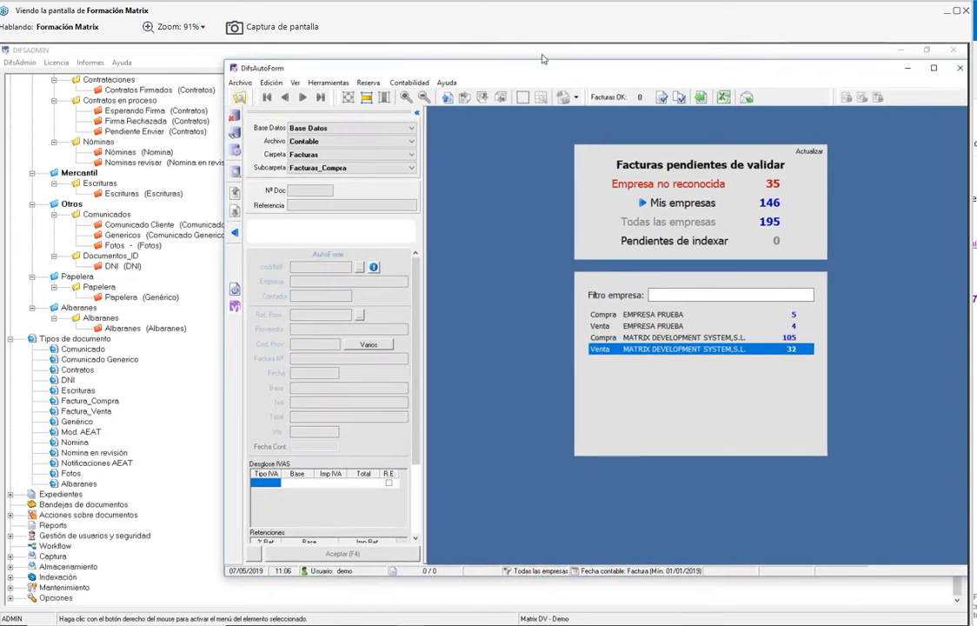
- Return to DIFSADMIN and expand the Contable archive's z_Band_Entrada folder to review its Compras_1_Pagina and Compras_Varias_Paginas subfolders
{"action": "left_click", "coordinate": [908, 68]}
{"action": "scroll", "coordinate": [372, 310], "scroll_direction": "up", "scroll_amount": 2}
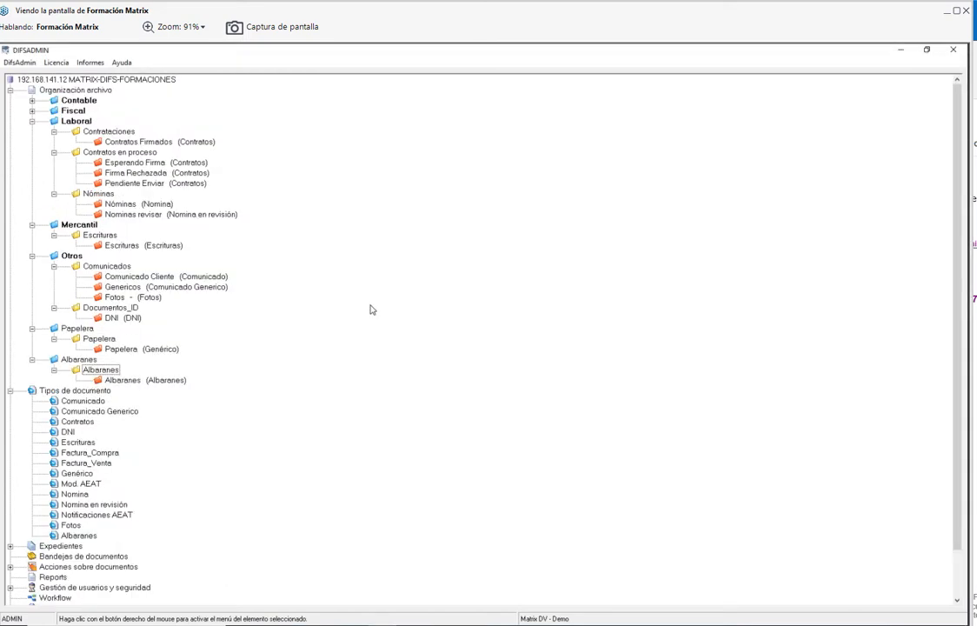
{"action": "left_click", "coordinate": [31, 100]}
{"action": "left_click", "coordinate": [54, 142]}
{"action": "left_click", "coordinate": [132, 152]}
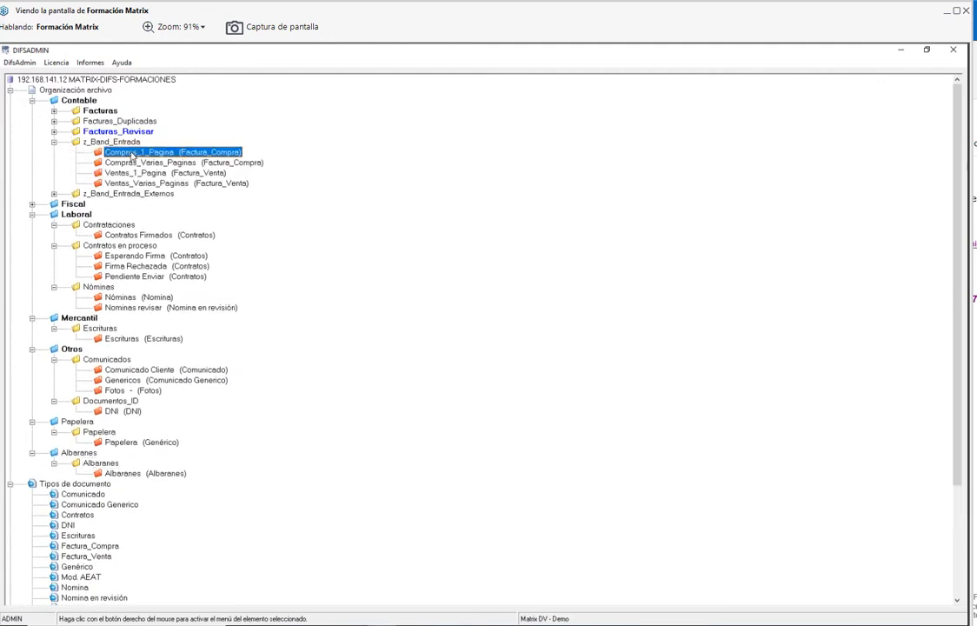
{"action": "key", "text": "Down"}
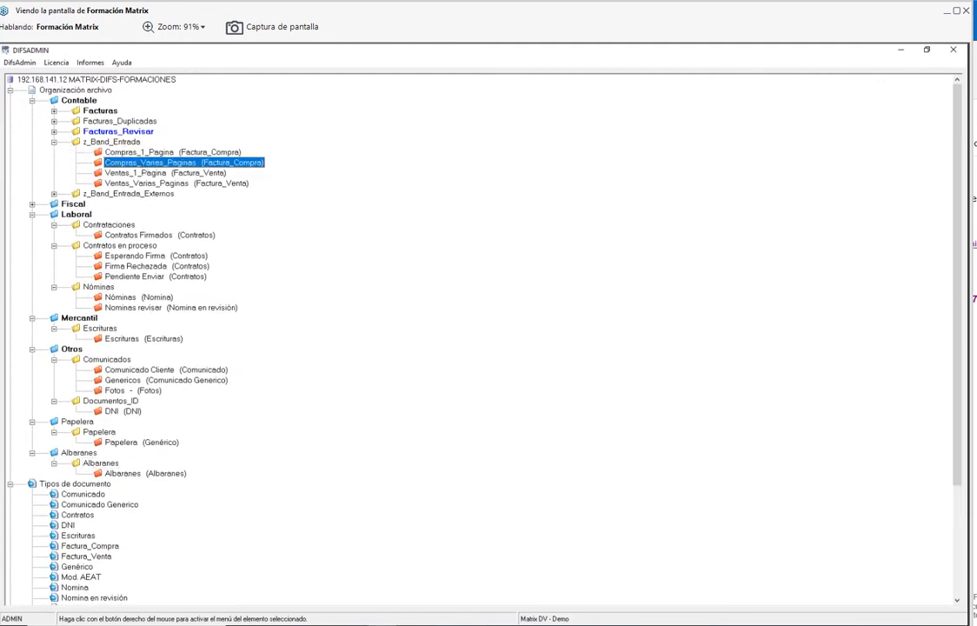
{"action": "key", "text": "Return"}
- In DifsCapturePlus, choose the Contable archive, clear the Mi_Cliente value, and fill in the company data by looking up the name matrix
{"action": "left_click", "coordinate": [87, 119]}
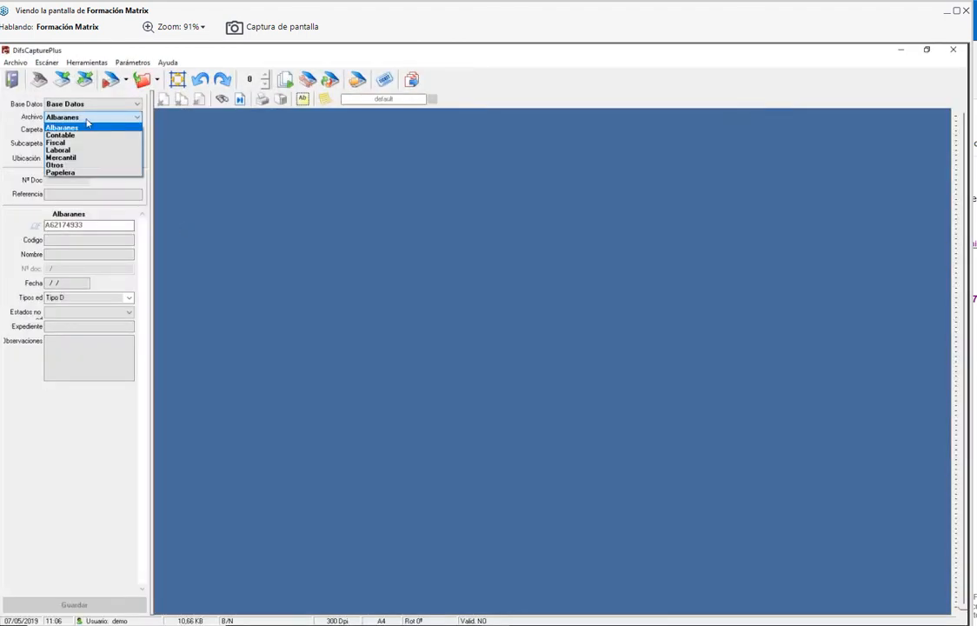
{"action": "left_click", "coordinate": [87, 135]}
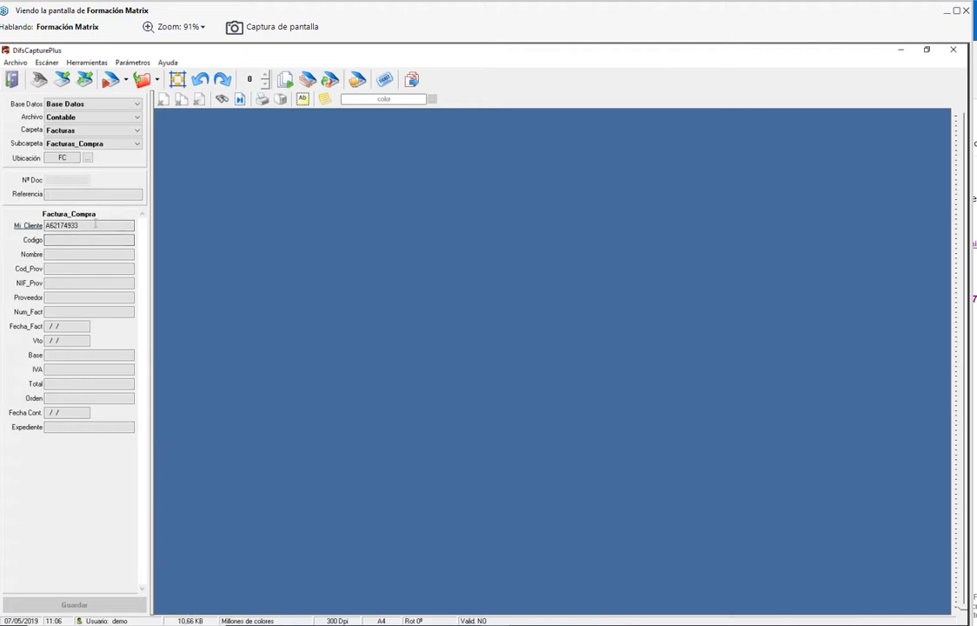
{"action": "left_click", "coordinate": [96, 225]}
{"action": "double_click", "coordinate": [95, 225]}
{"action": "key", "text": "BackSpace"}
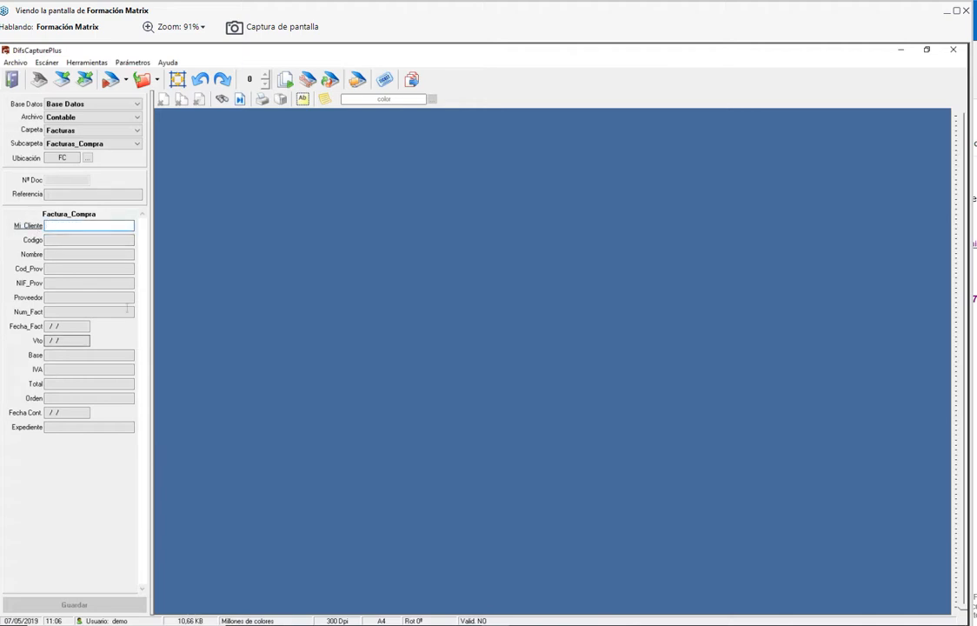
{"action": "left_click", "coordinate": [113, 253]}
{"action": "type", "text": "matrix"}
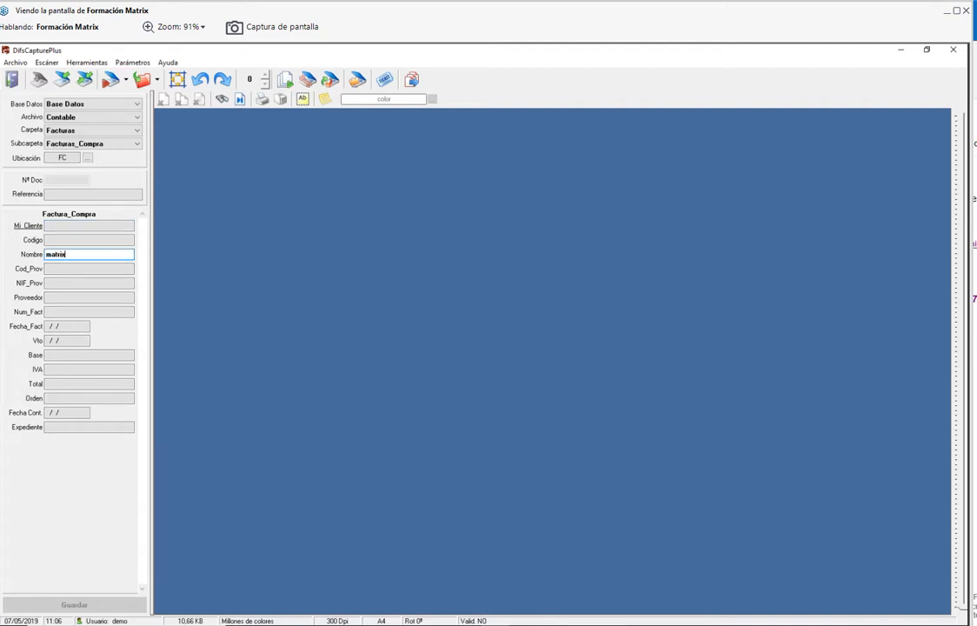
{"action": "key", "text": "Tab"}
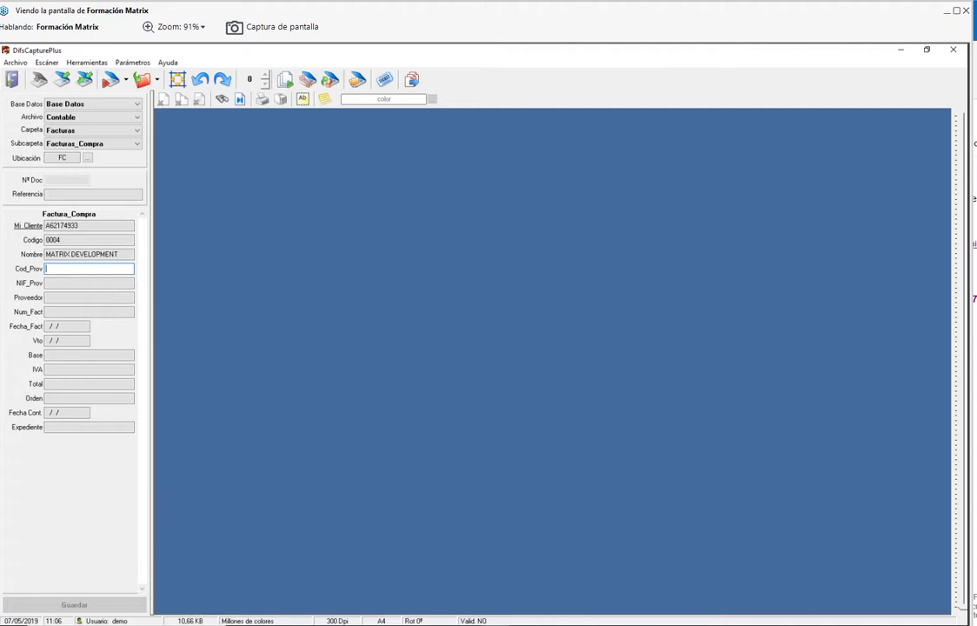
- Scan the invoice batch into Facturas_Compra for the selected company and discard the scanned documents
{"action": "left_click", "coordinate": [356, 333]}
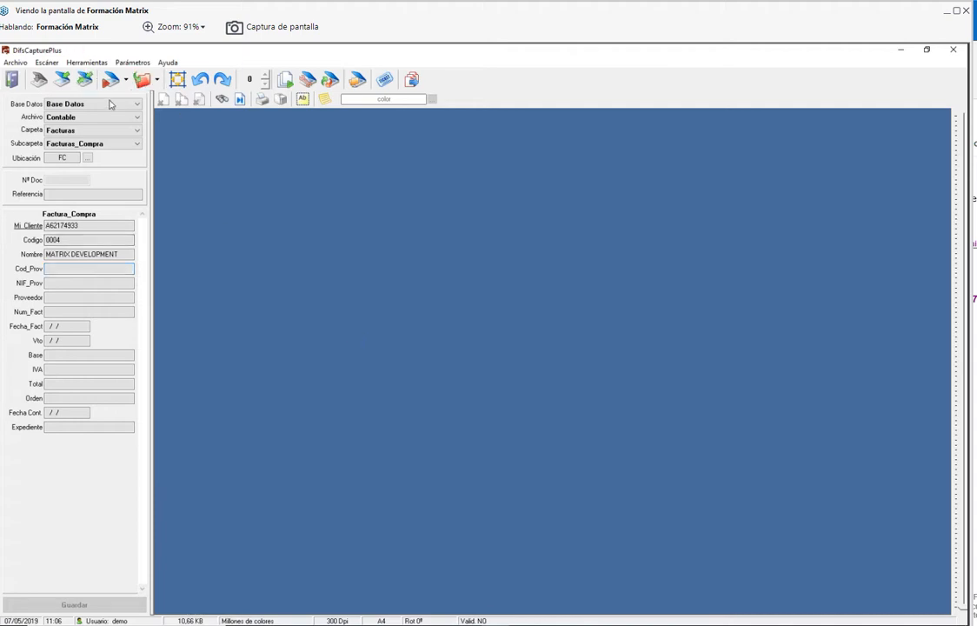
{"action": "left_click", "coordinate": [107, 85]}
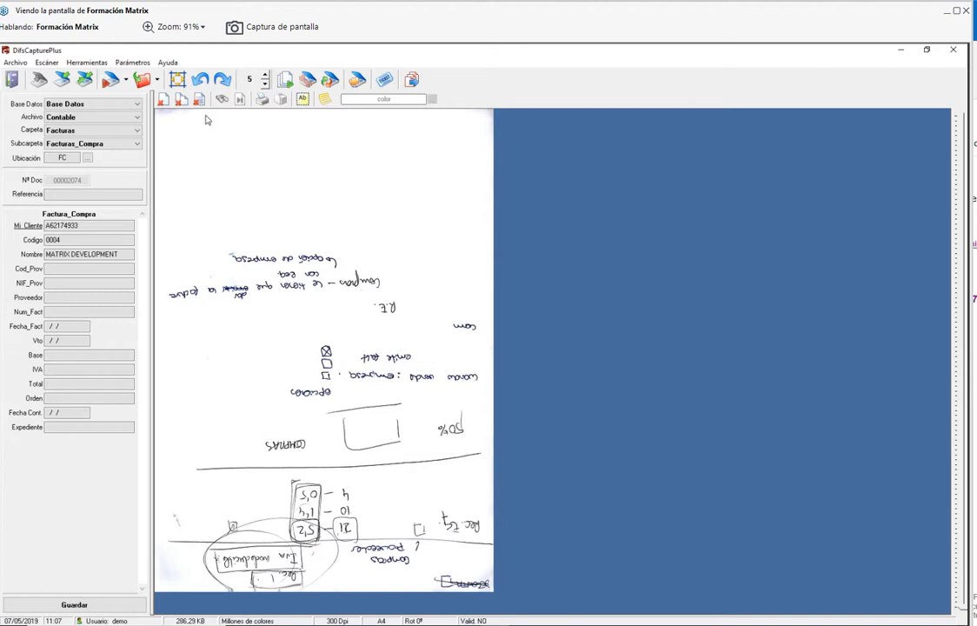
{"action": "left_click", "coordinate": [181, 100]}
{"action": "left_click", "coordinate": [514, 383]}
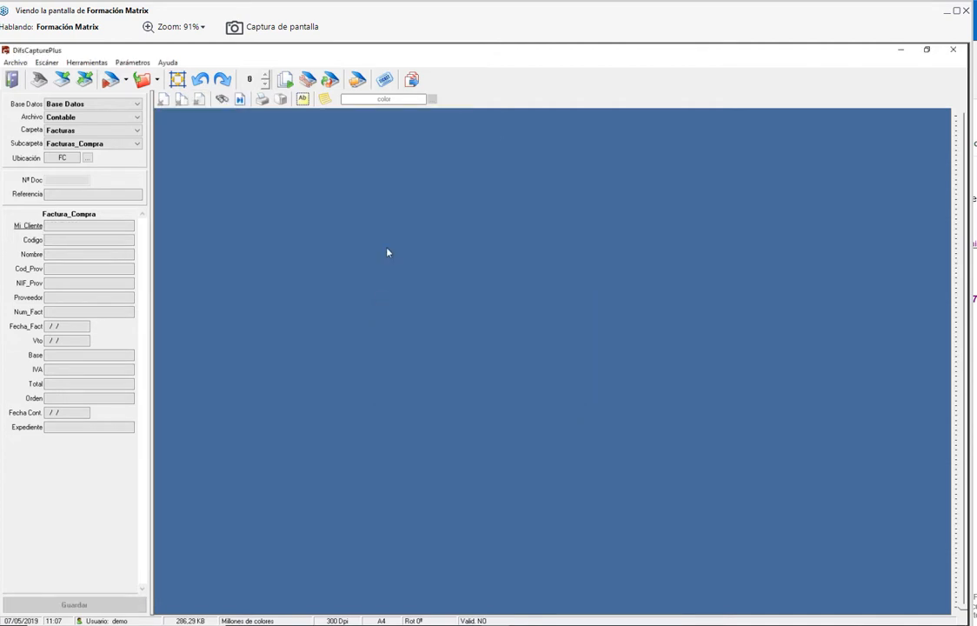
- Set the capture destination to Compras_1_Pagina in the z_Band_Entrada folder, scan the invoice batch, and save it
{"action": "left_click", "coordinate": [111, 130]}
{"action": "left_click", "coordinate": [100, 163]}
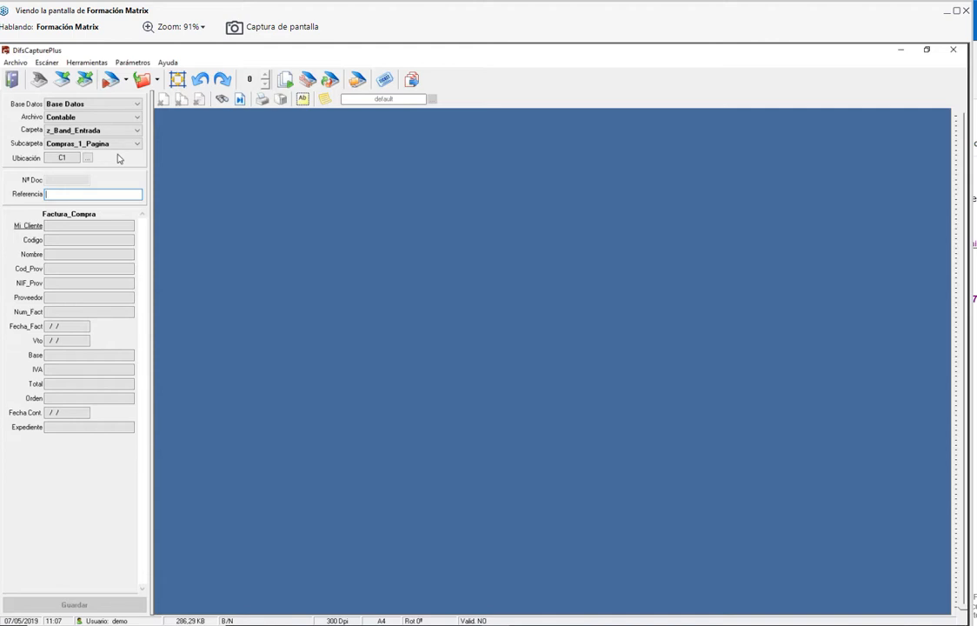
{"action": "left_click", "coordinate": [108, 78]}
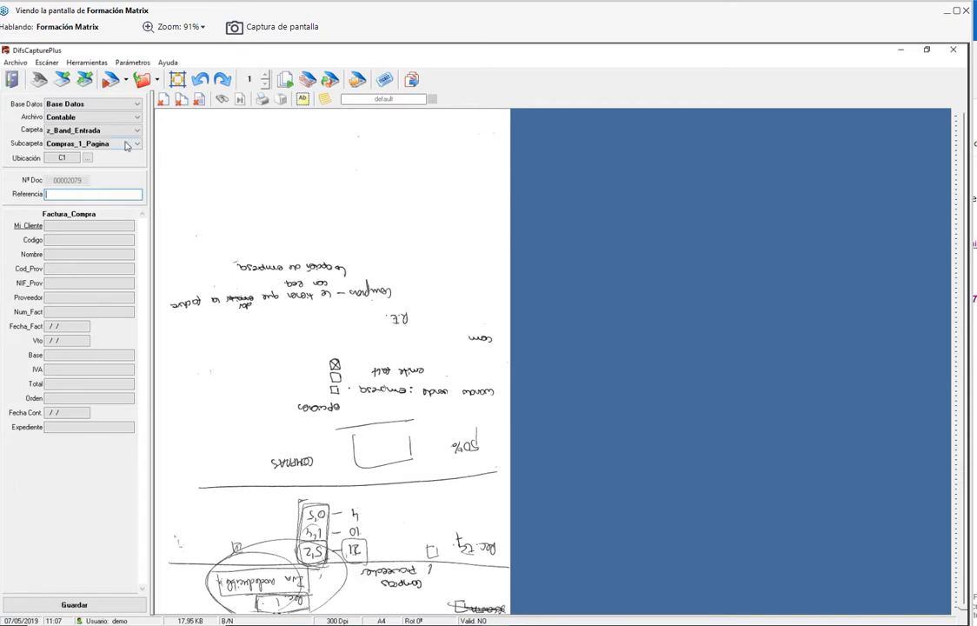
{"action": "left_click", "coordinate": [97, 606]}
- Set the capture folder to Facturas with the Facturas_Compra subfolder
{"action": "left_click", "coordinate": [116, 131]}
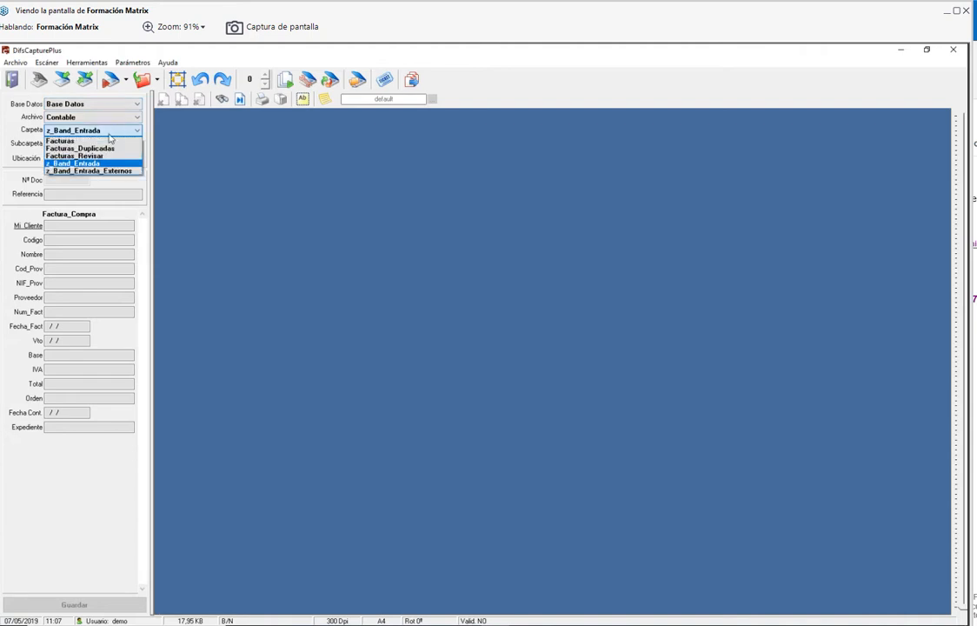
{"action": "left_click", "coordinate": [109, 145]}
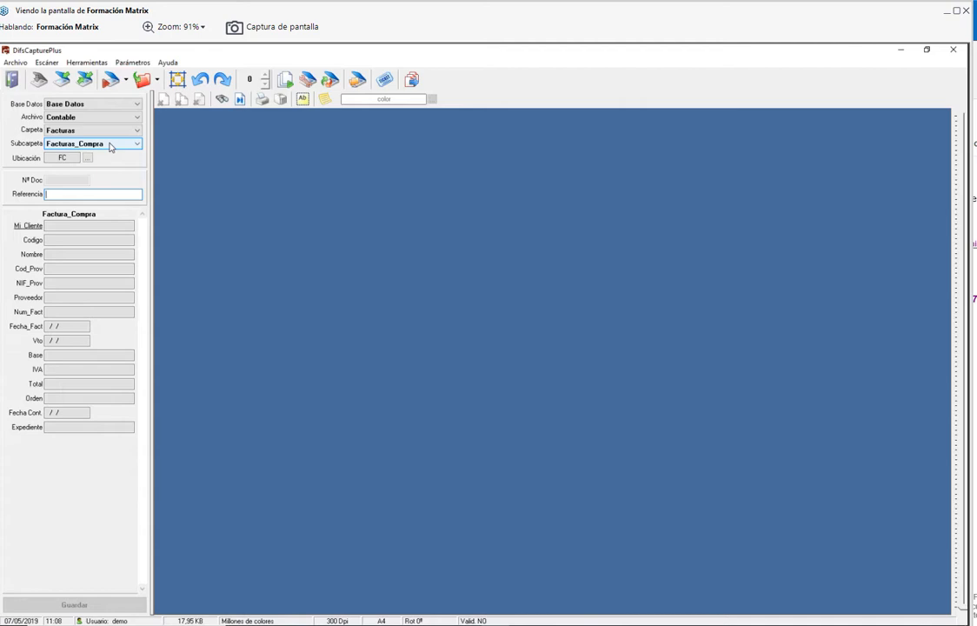
{"action": "left_click", "coordinate": [127, 132]}
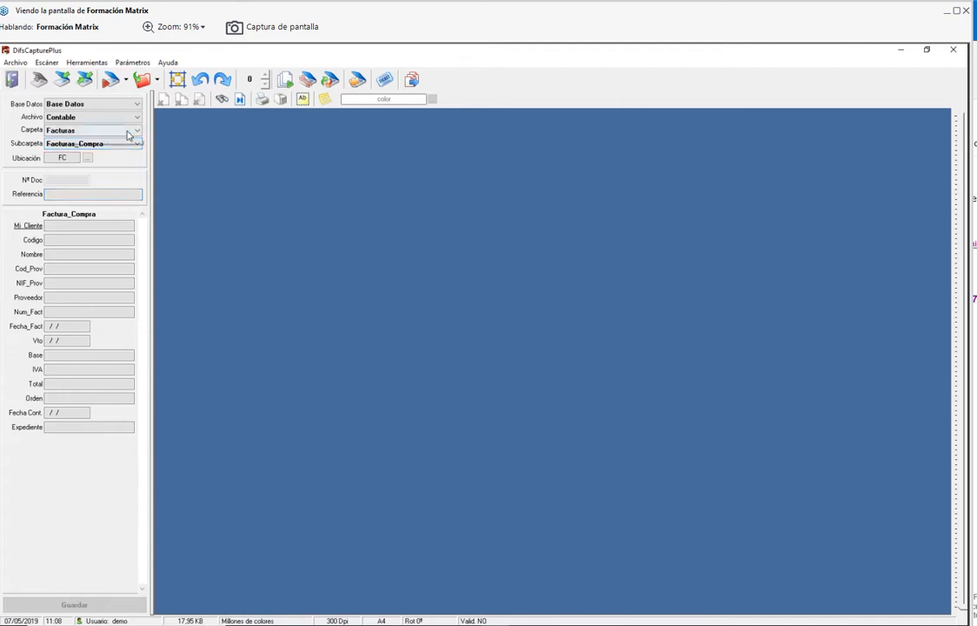
{"action": "left_click", "coordinate": [394, 419]}
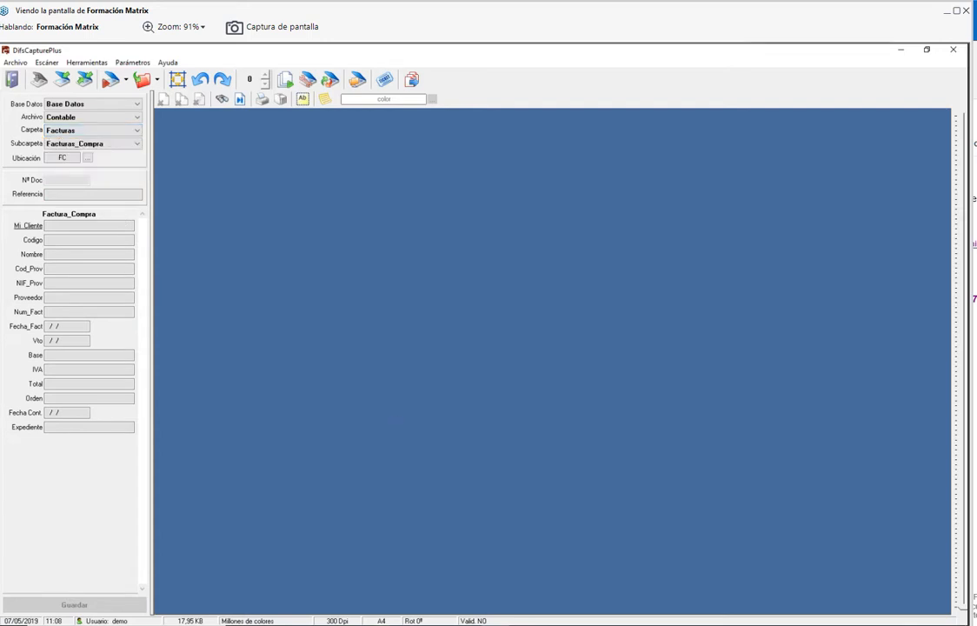
- Switch to DIFSADMIN, review the Compras_1_Pagina subfolder's export and advanced actions, and close its data dialog unchanged
{"action": "key", "text": "alt+Tab"}
{"action": "left_click", "coordinate": [173, 153]}
{"action": "double_click", "coordinate": [173, 153]}
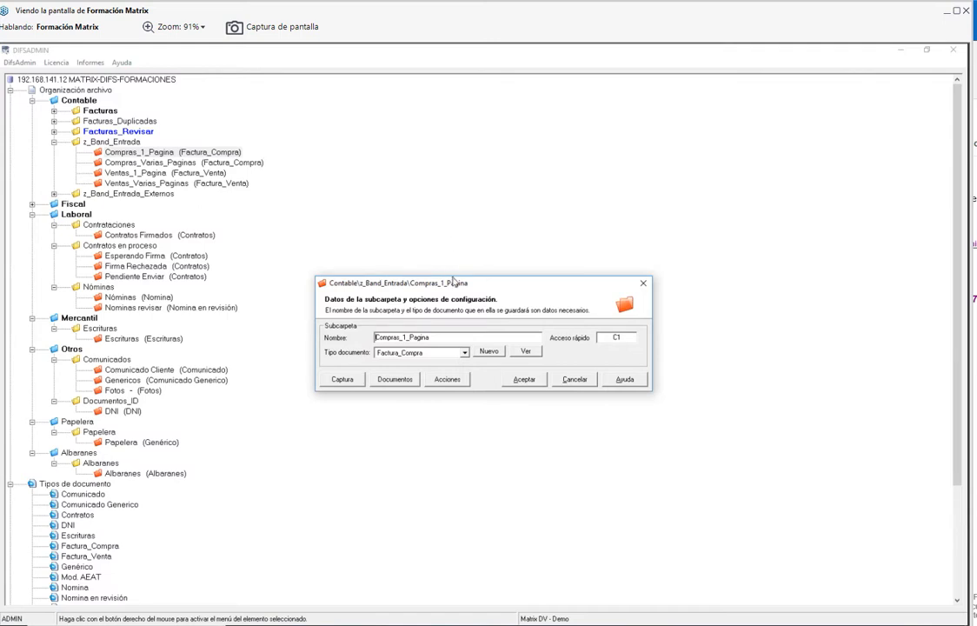
{"action": "left_click", "coordinate": [409, 186]}
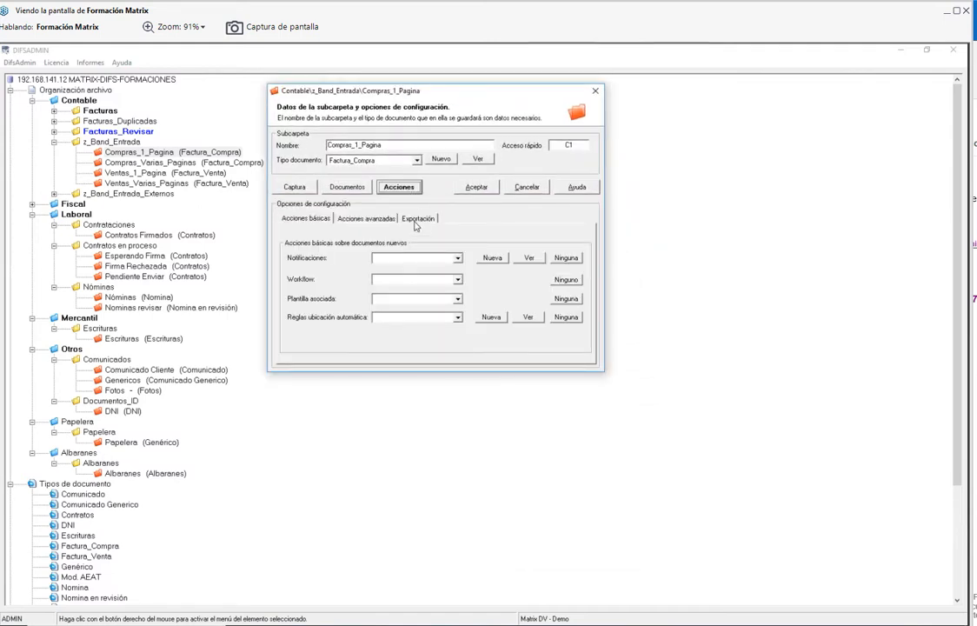
{"action": "left_click", "coordinate": [419, 218]}
{"action": "left_click", "coordinate": [366, 218]}
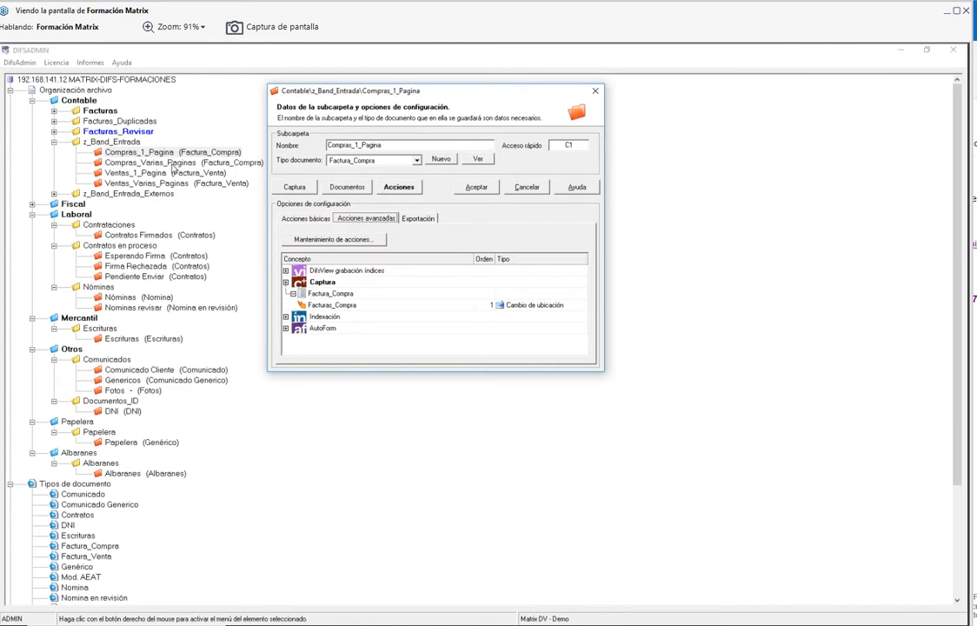
{"action": "left_click", "coordinate": [594, 91]}
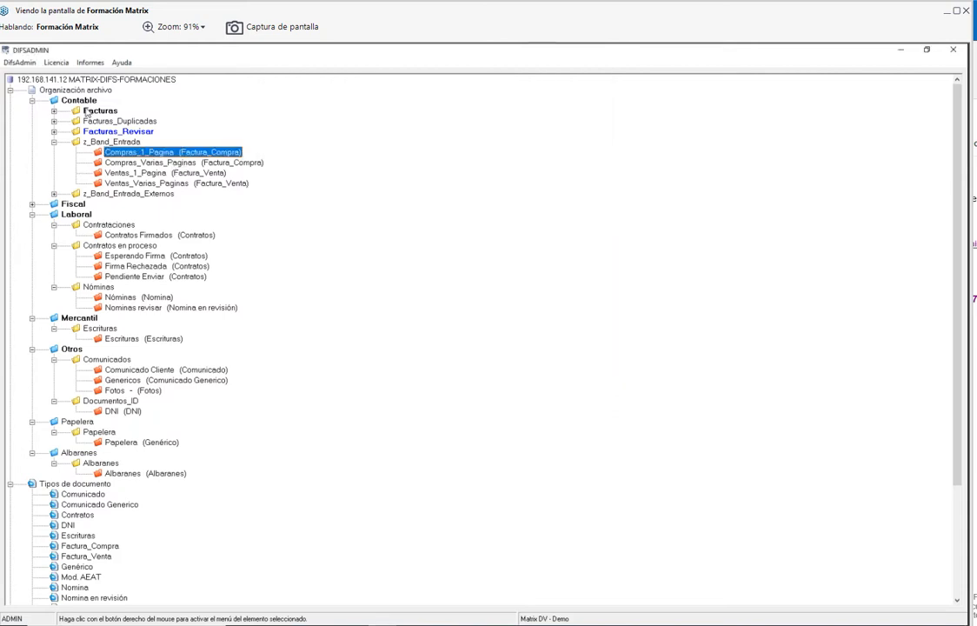
- Expand the Facturas folder in the archive tree, compare it with the folder choices in DifsAutoForm, and minimize DifsAutoForm
{"action": "left_click", "coordinate": [117, 122]}
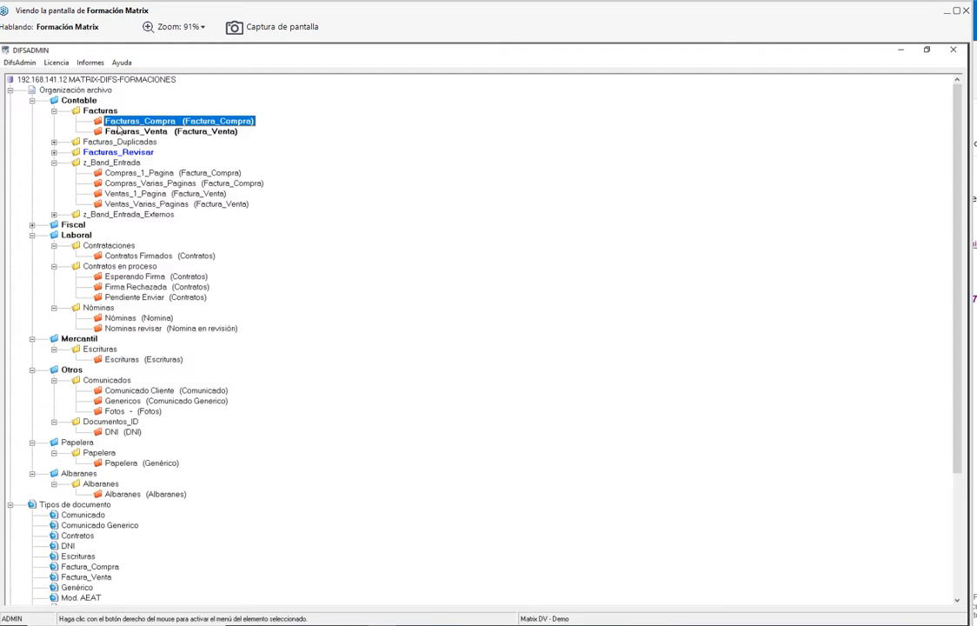
{"action": "left_click", "coordinate": [402, 623]}
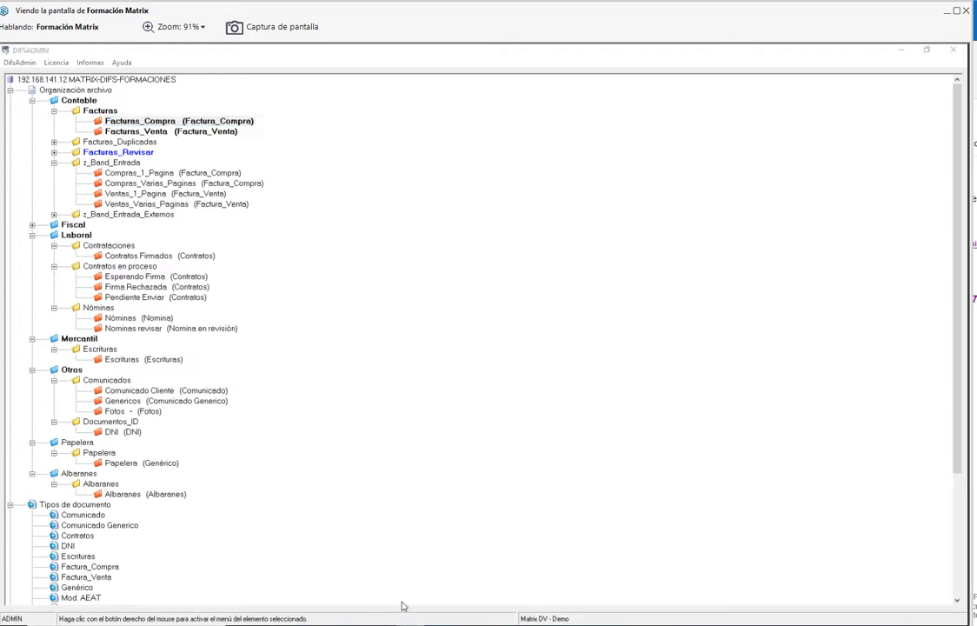
{"action": "left_click", "coordinate": [377, 142]}
{"action": "left_click", "coordinate": [381, 155]}
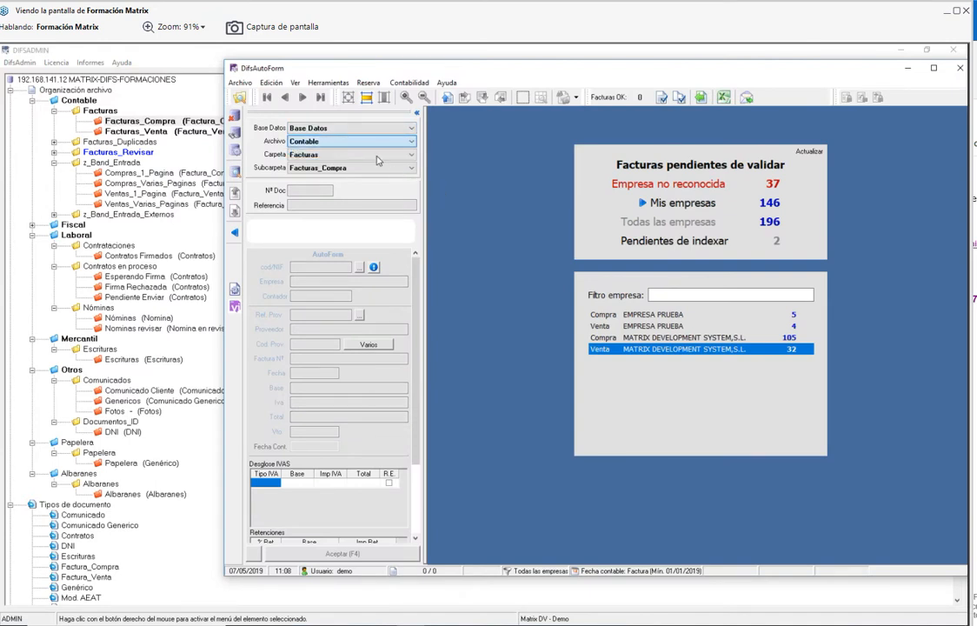
{"action": "left_click", "coordinate": [352, 154]}
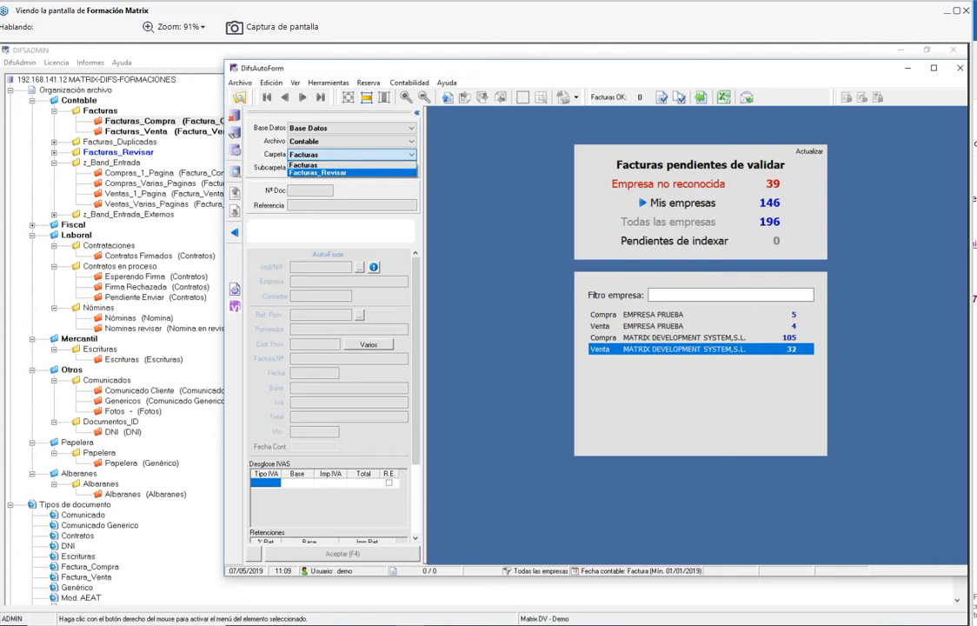
{"action": "left_click", "coordinate": [318, 173]}
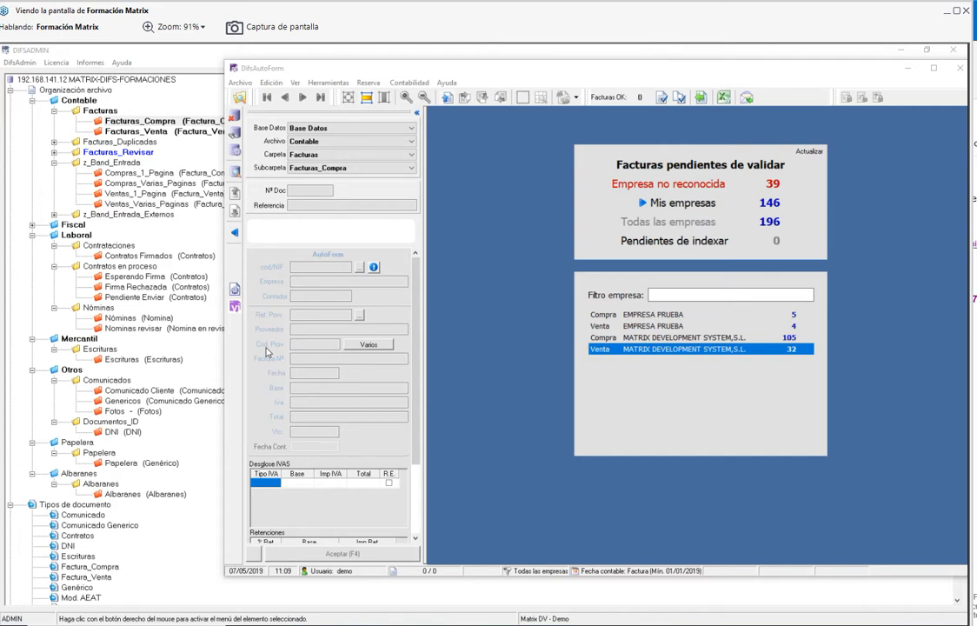
{"action": "left_click", "coordinate": [349, 281]}
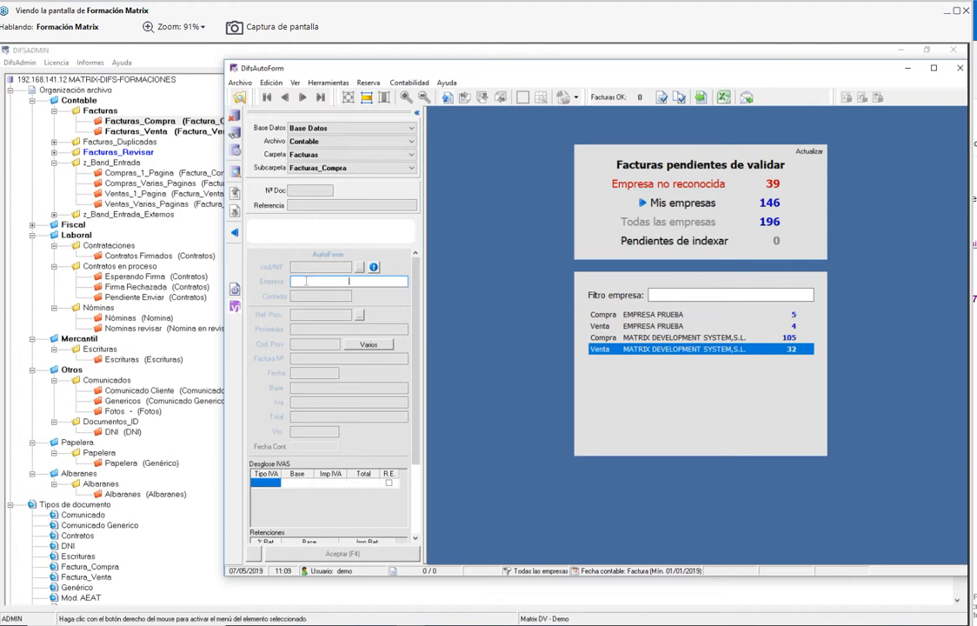
{"action": "left_click", "coordinate": [908, 67]}
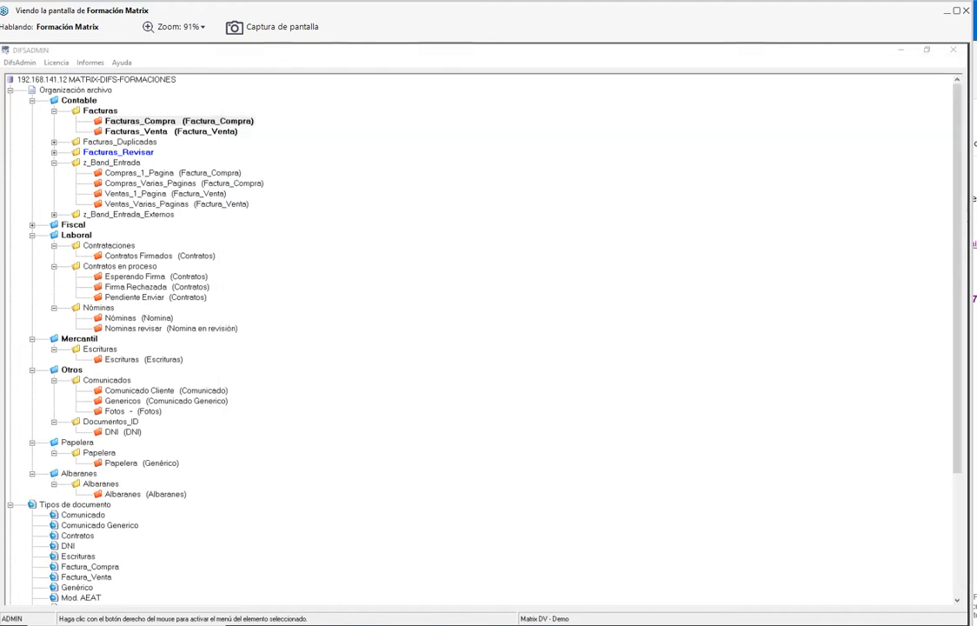
- Check the archive choices in DifsCapturePlus, restore its window to a smaller size, and minimize DIFSADMIN and the DIFS - Formacion folder window
{"action": "left_click", "coordinate": [96, 116]}
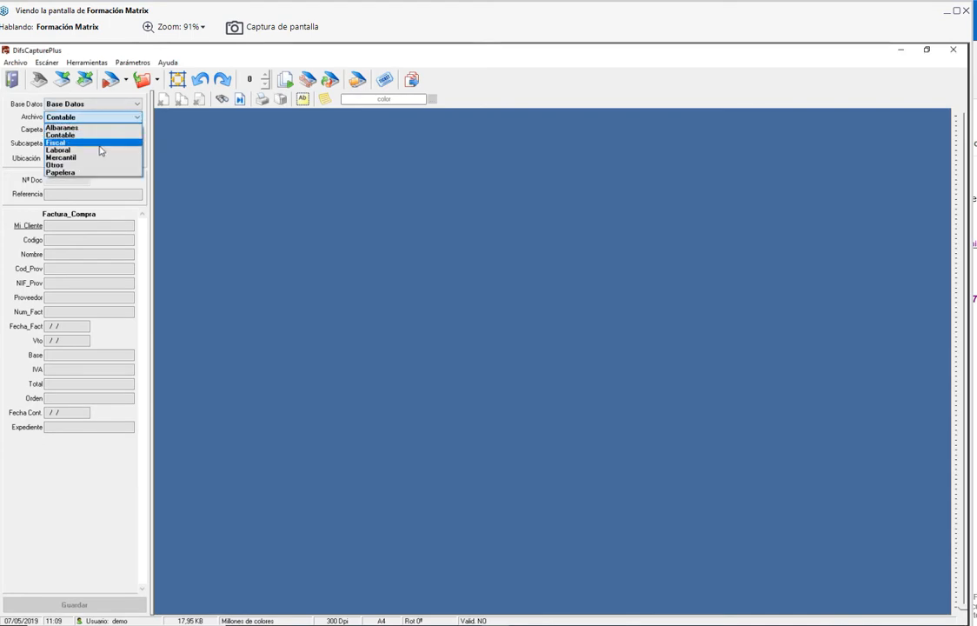
{"action": "key", "text": "Escape"}
{"action": "double_click", "coordinate": [857, 50]}
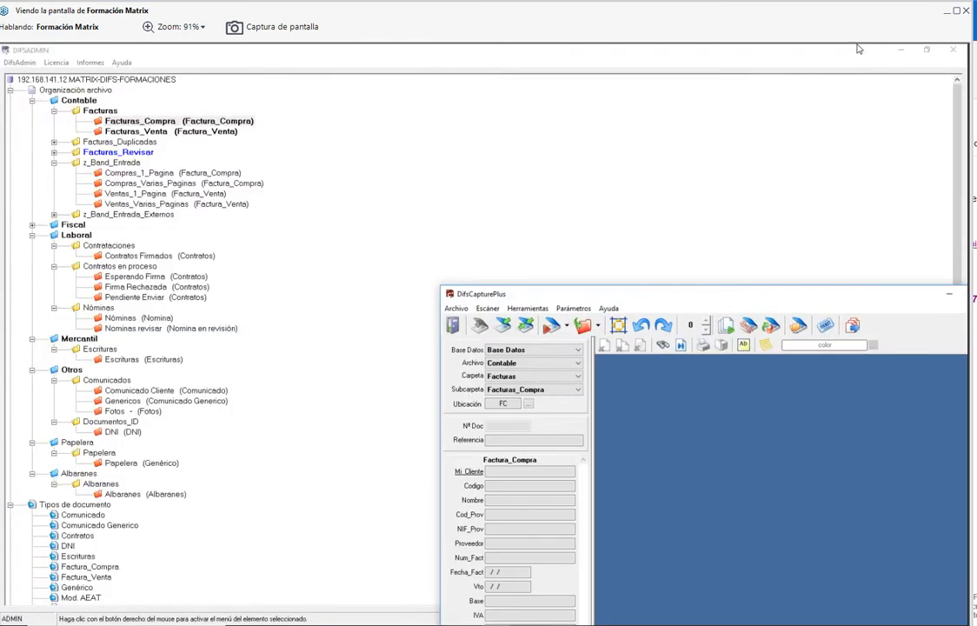
{"action": "left_click", "coordinate": [901, 52]}
{"action": "left_click", "coordinate": [902, 53]}
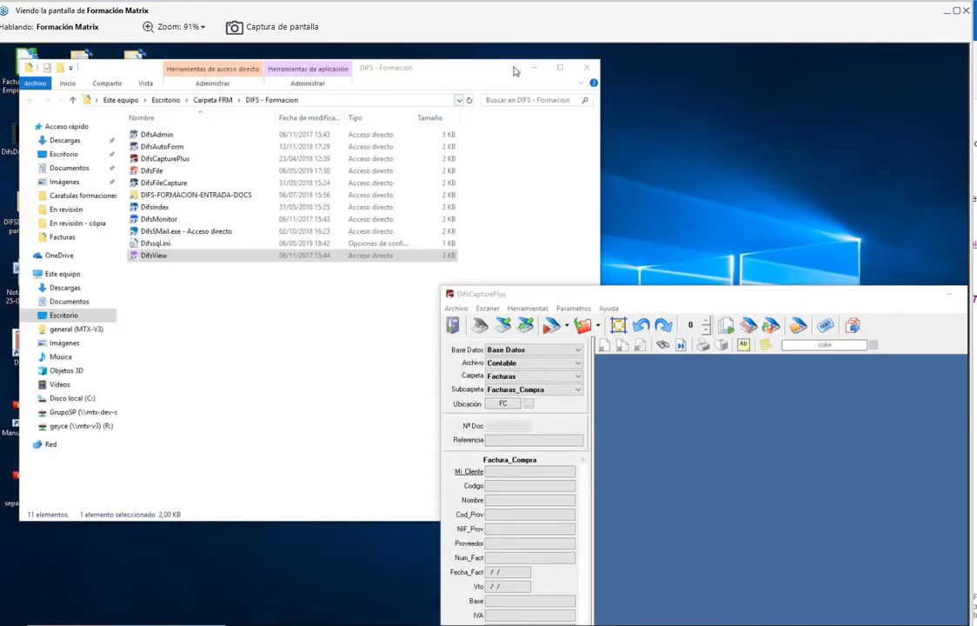
{"action": "left_click", "coordinate": [533, 69]}
- Open separador.pdf from the desktop and examine the barcode separator sheet at 100% zoom
{"action": "double_click", "coordinate": [32, 492]}
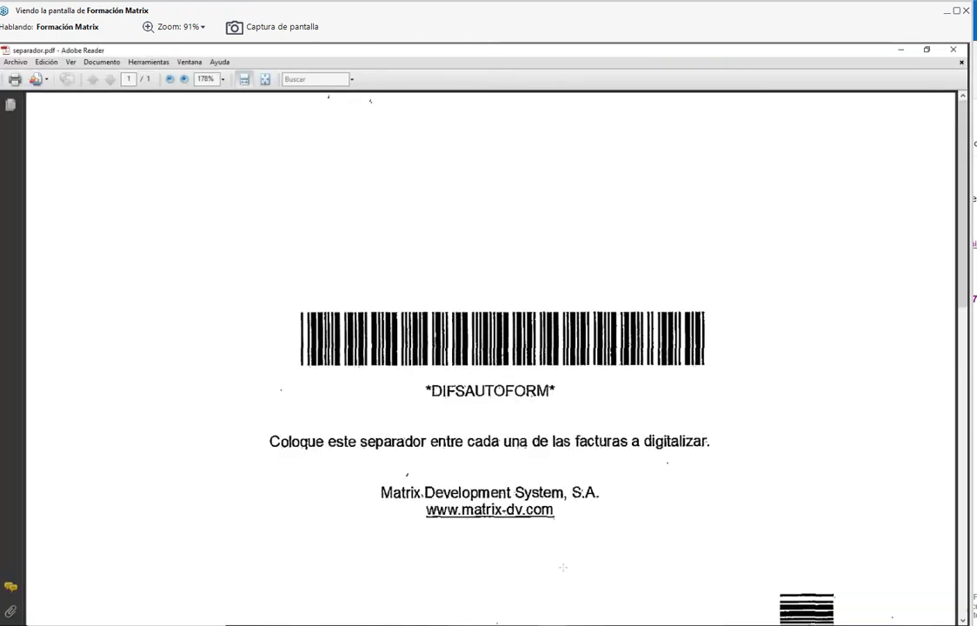
{"action": "right_click", "coordinate": [556, 446]}
{"action": "key", "text": "Escape"}
{"action": "key", "text": "ctrl+a"}
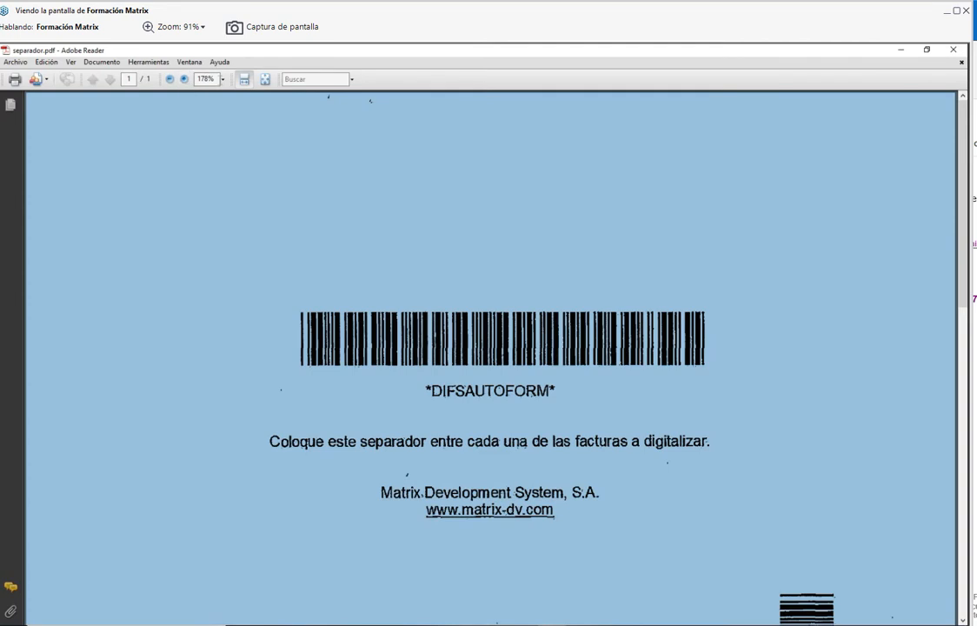
{"action": "left_click", "coordinate": [222, 79]}
{"action": "left_click", "coordinate": [218, 147]}
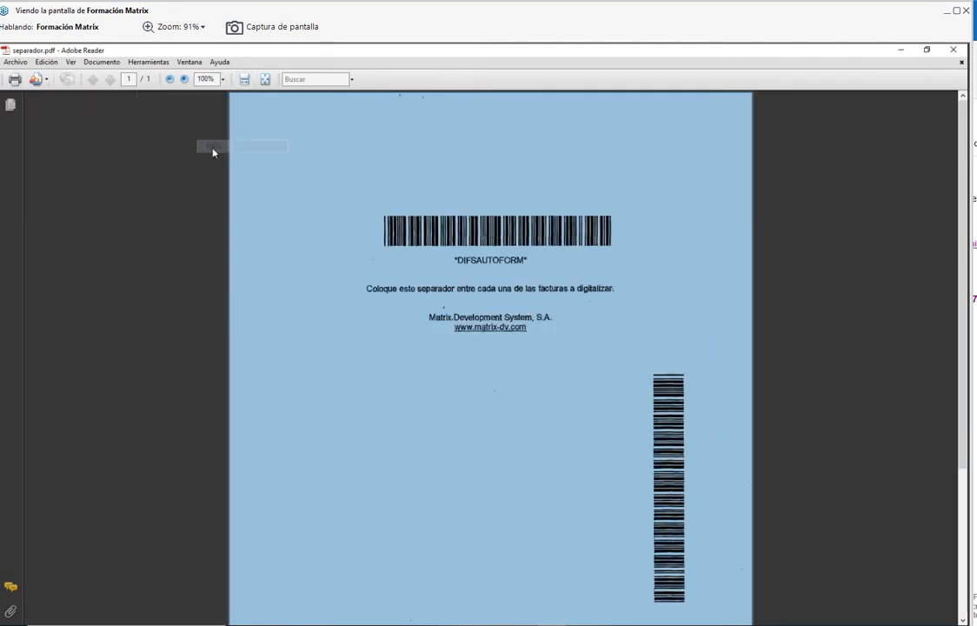
{"action": "left_click", "coordinate": [472, 363]}
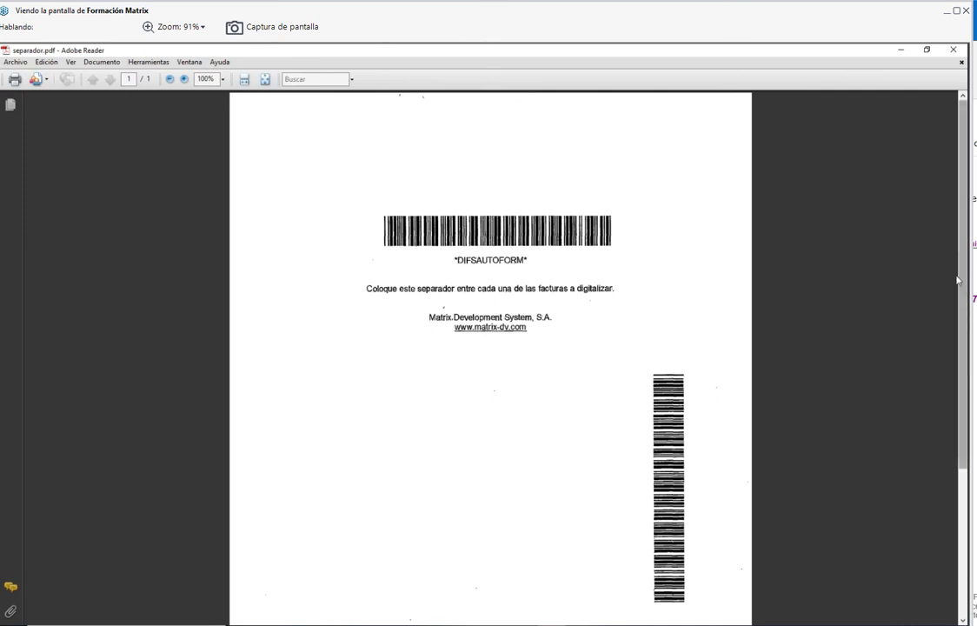
- Close the separator PDF, bring the DifsCapturePlus window fully into view, and close it
{"action": "left_click", "coordinate": [957, 53]}
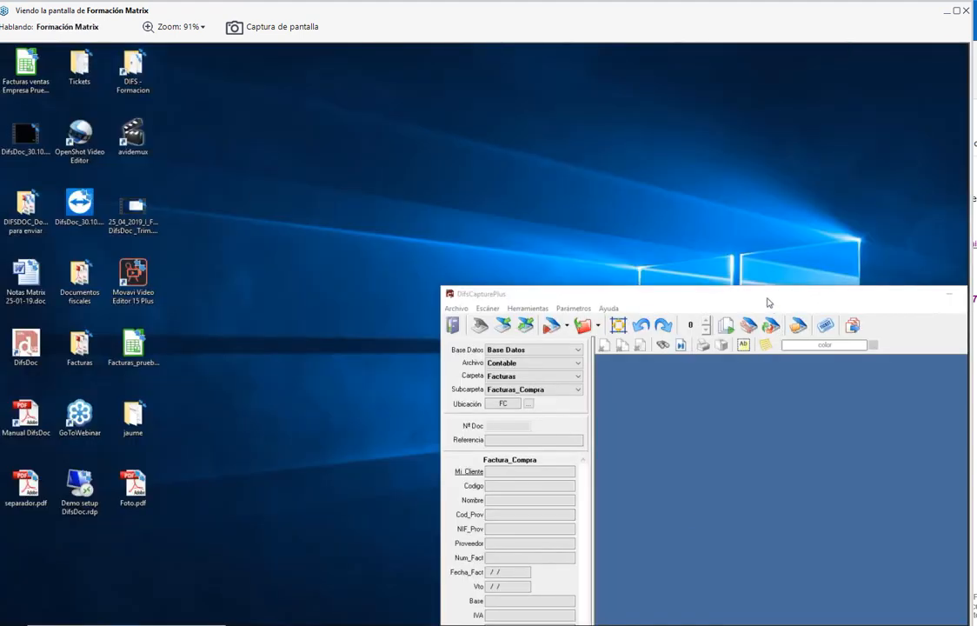
{"action": "left_click_drag", "start_coordinate": [487, 294], "coordinate": [125, 64]}
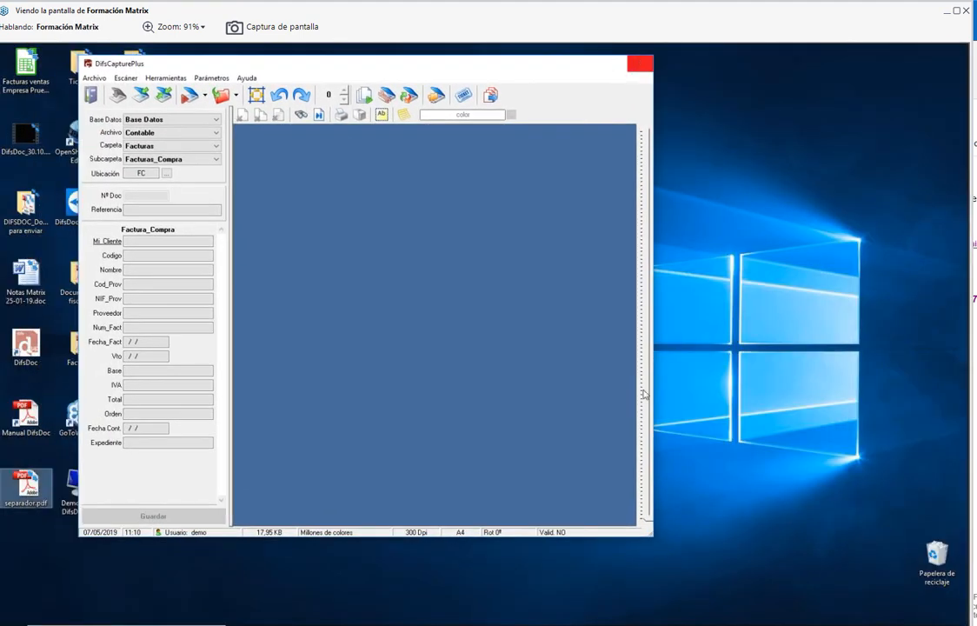
{"action": "left_click", "coordinate": [641, 64]}
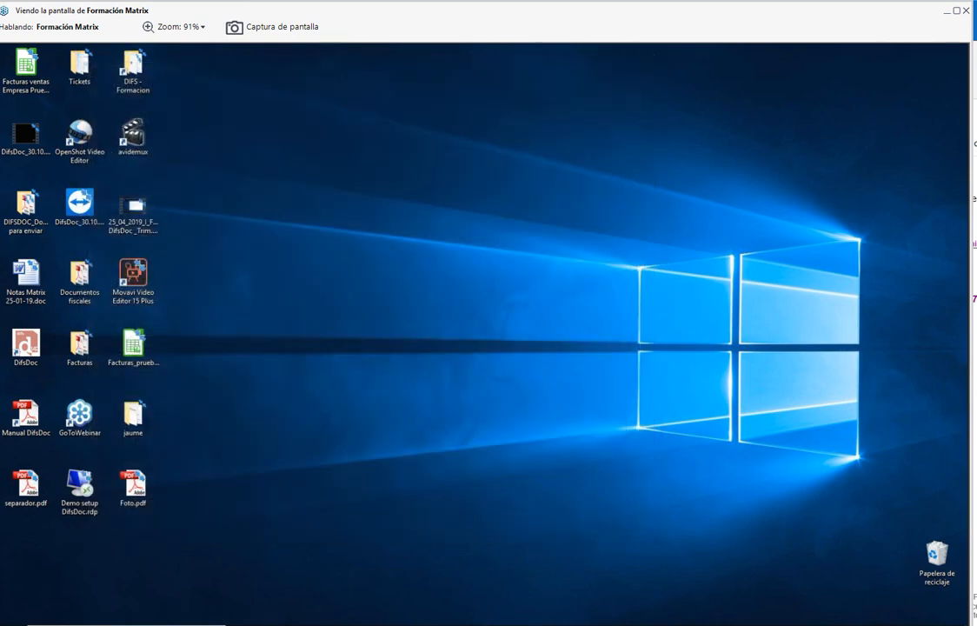